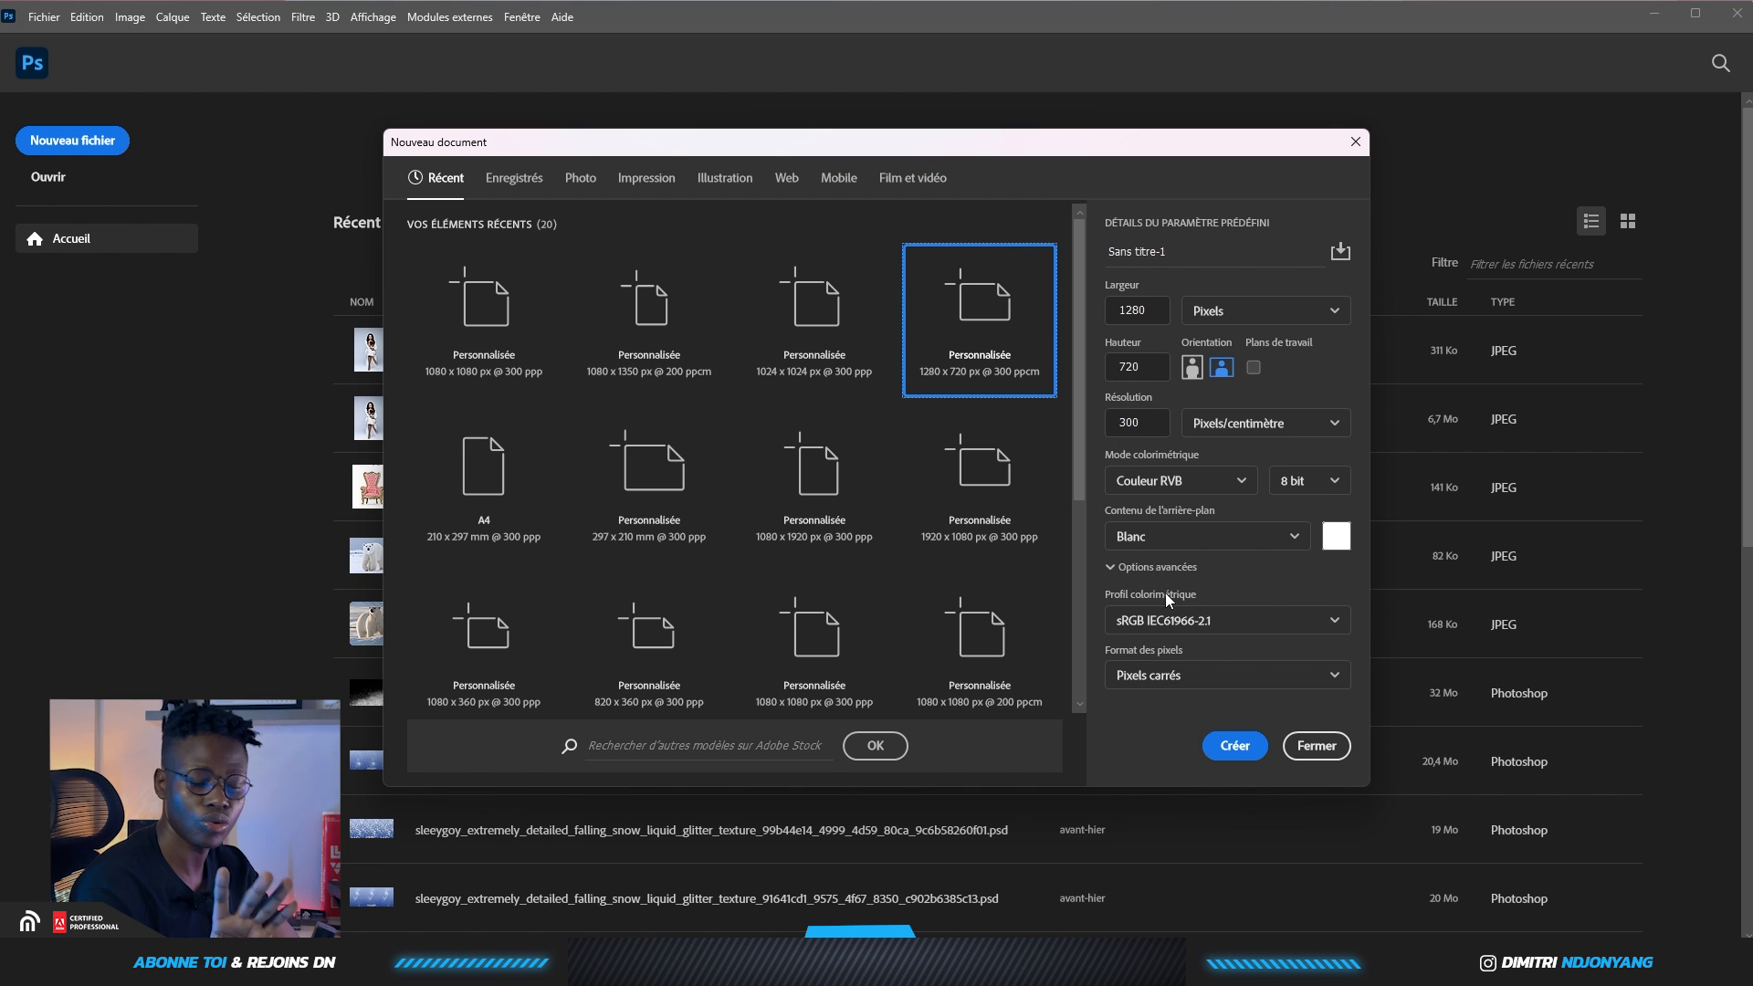
Create a 1280 x 720 px document at 300 pixels per centimetre and open the photo of the man holding two book stacks
{"action": "left_click", "coordinate": [1234, 747]}
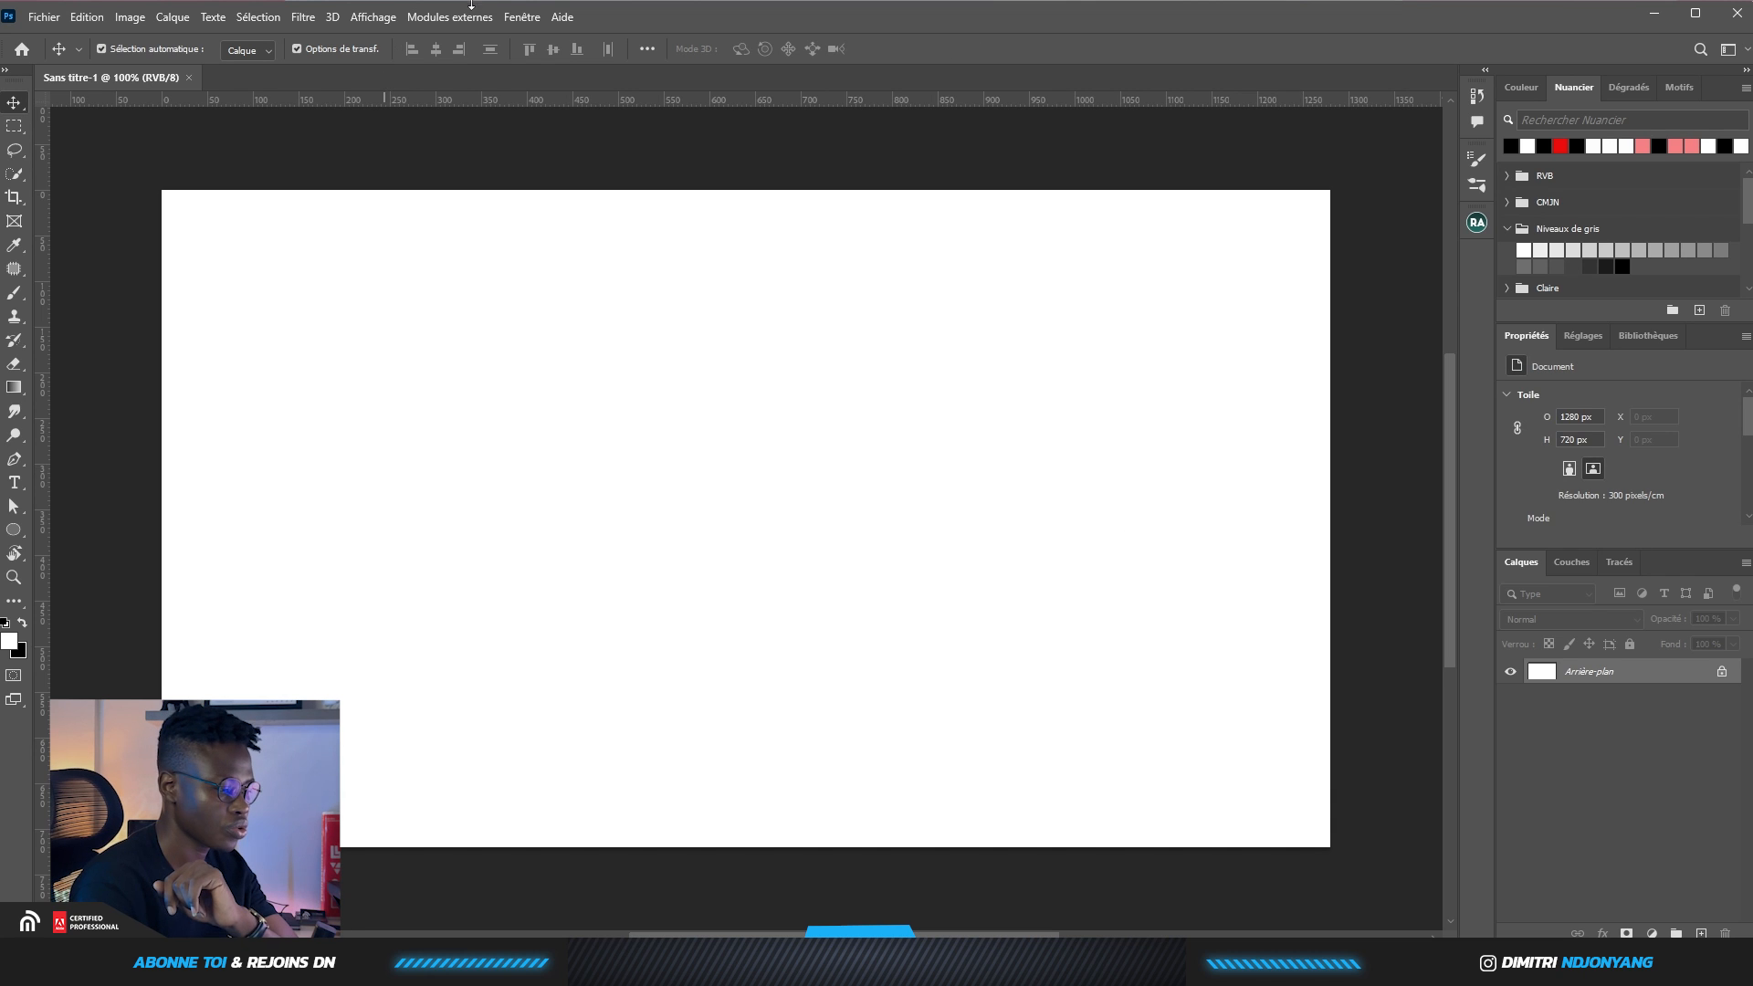
{"action": "left_click", "coordinate": [41, 17]}
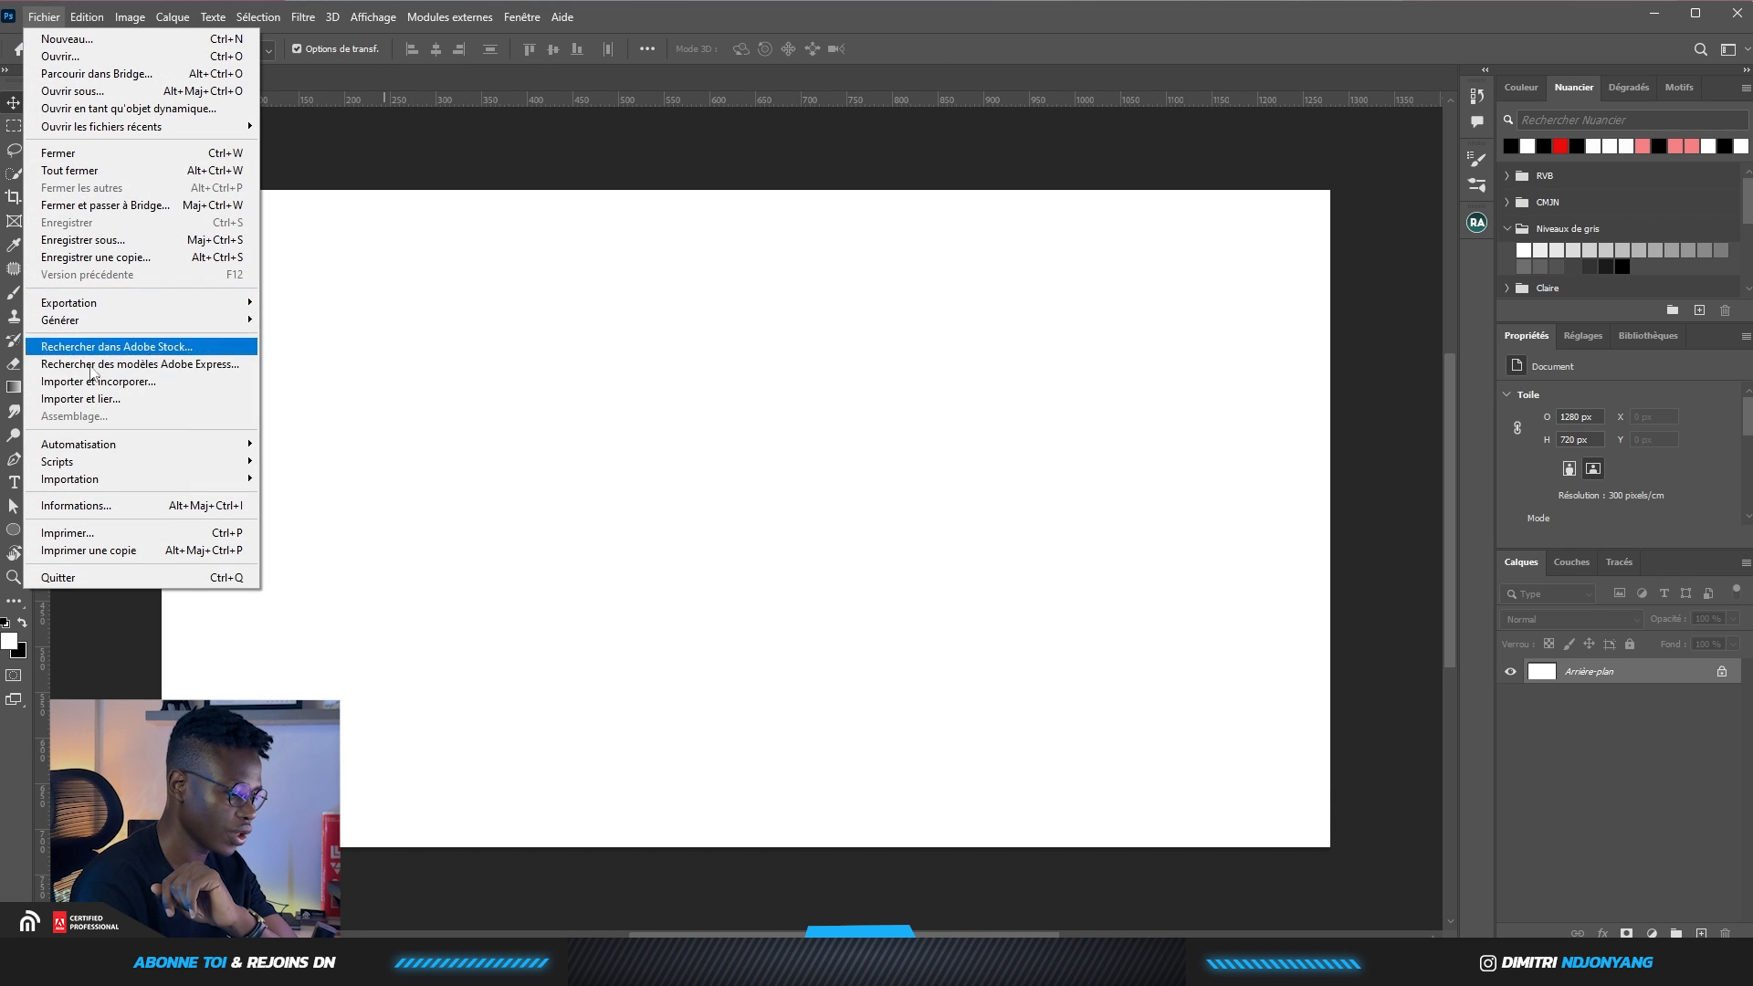
{"action": "left_click", "coordinate": [61, 57]}
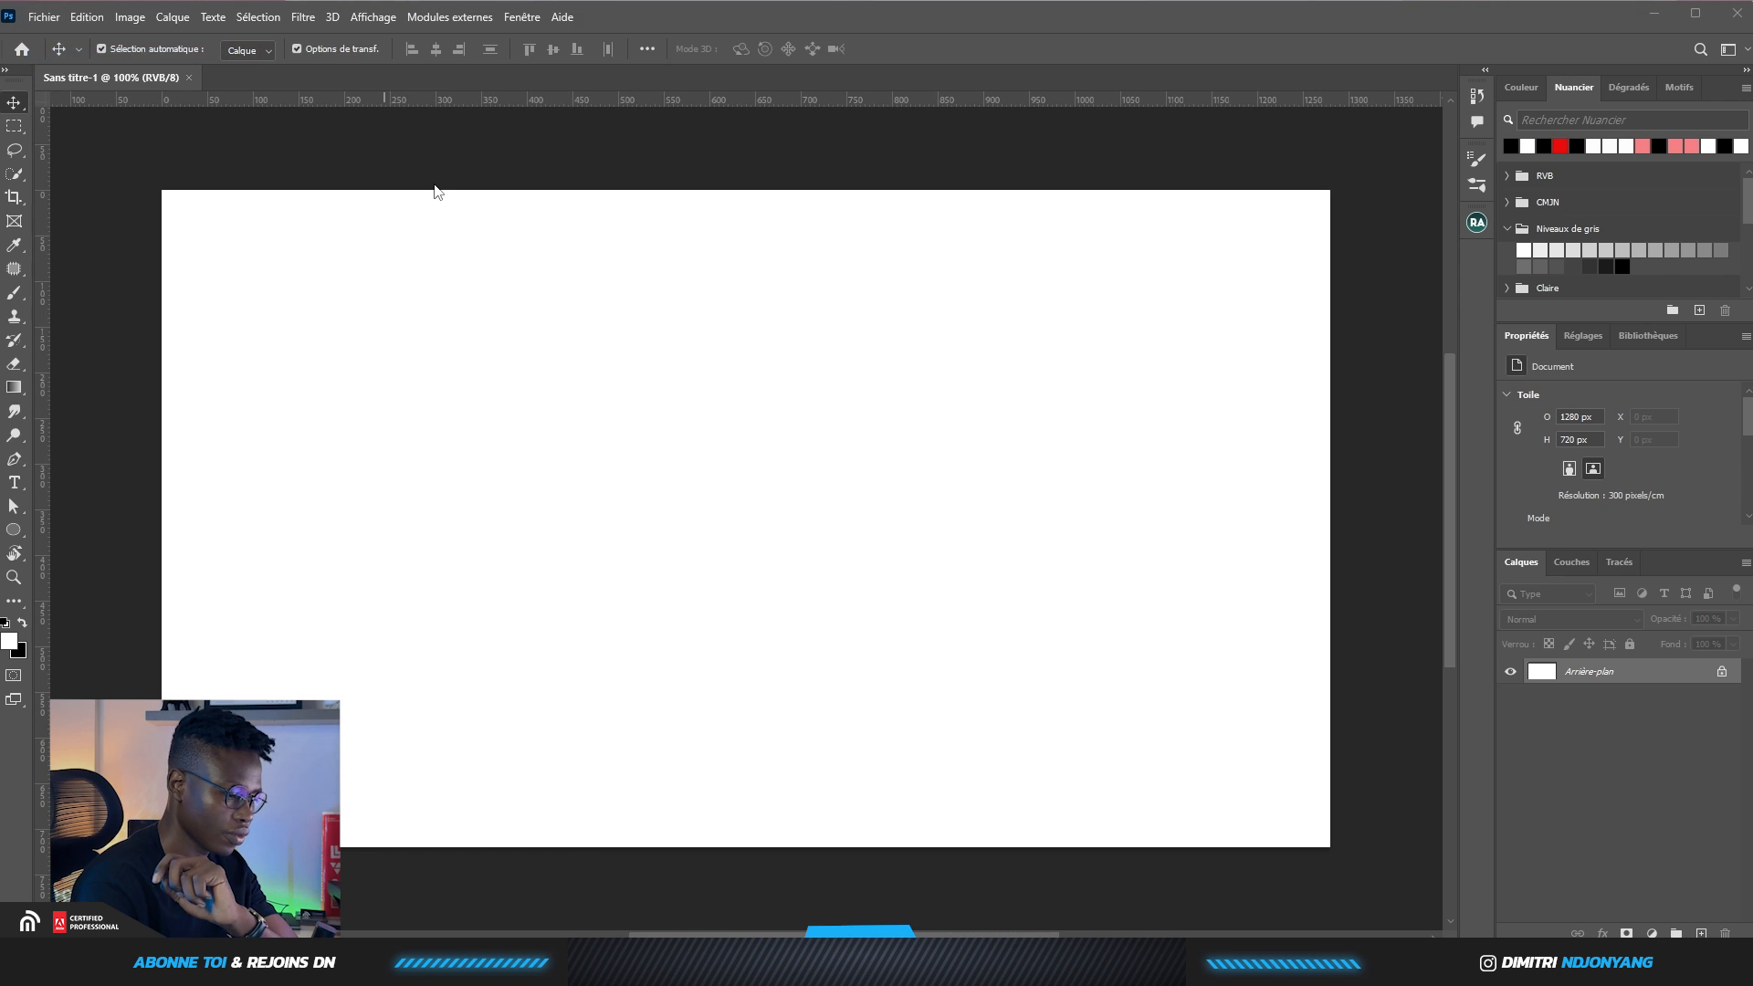
{"action": "left_click", "coordinate": [214, 324]}
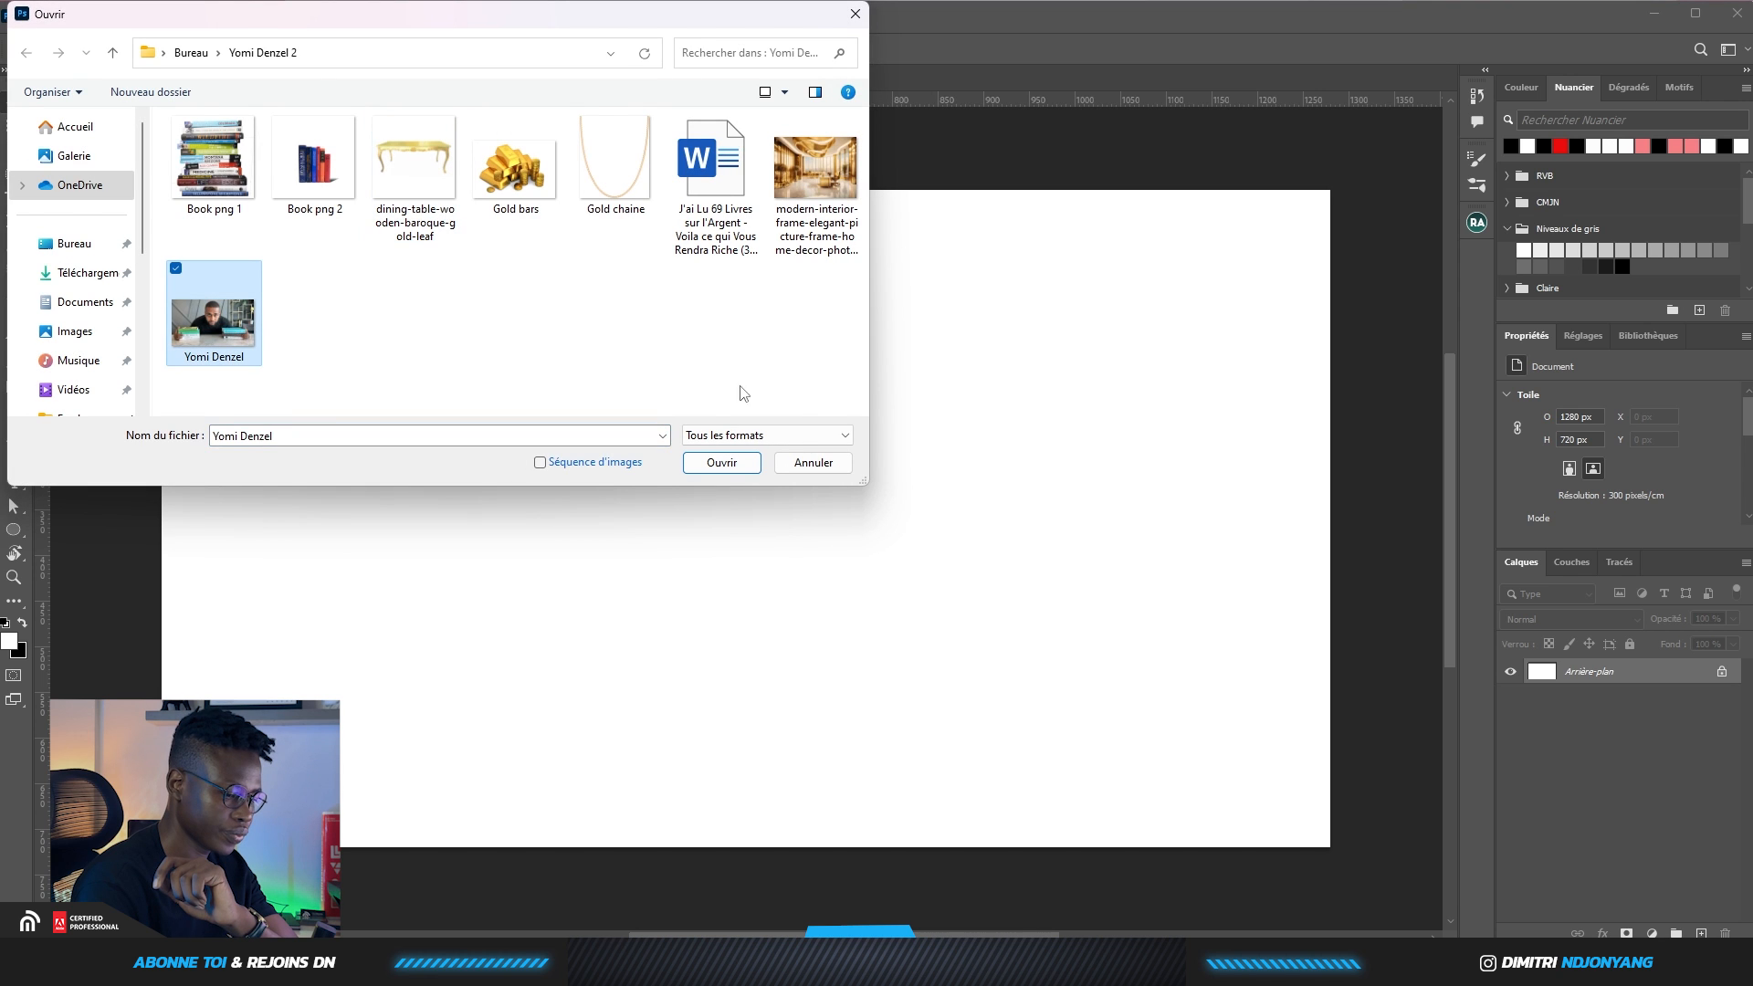
{"action": "left_click", "coordinate": [721, 462]}
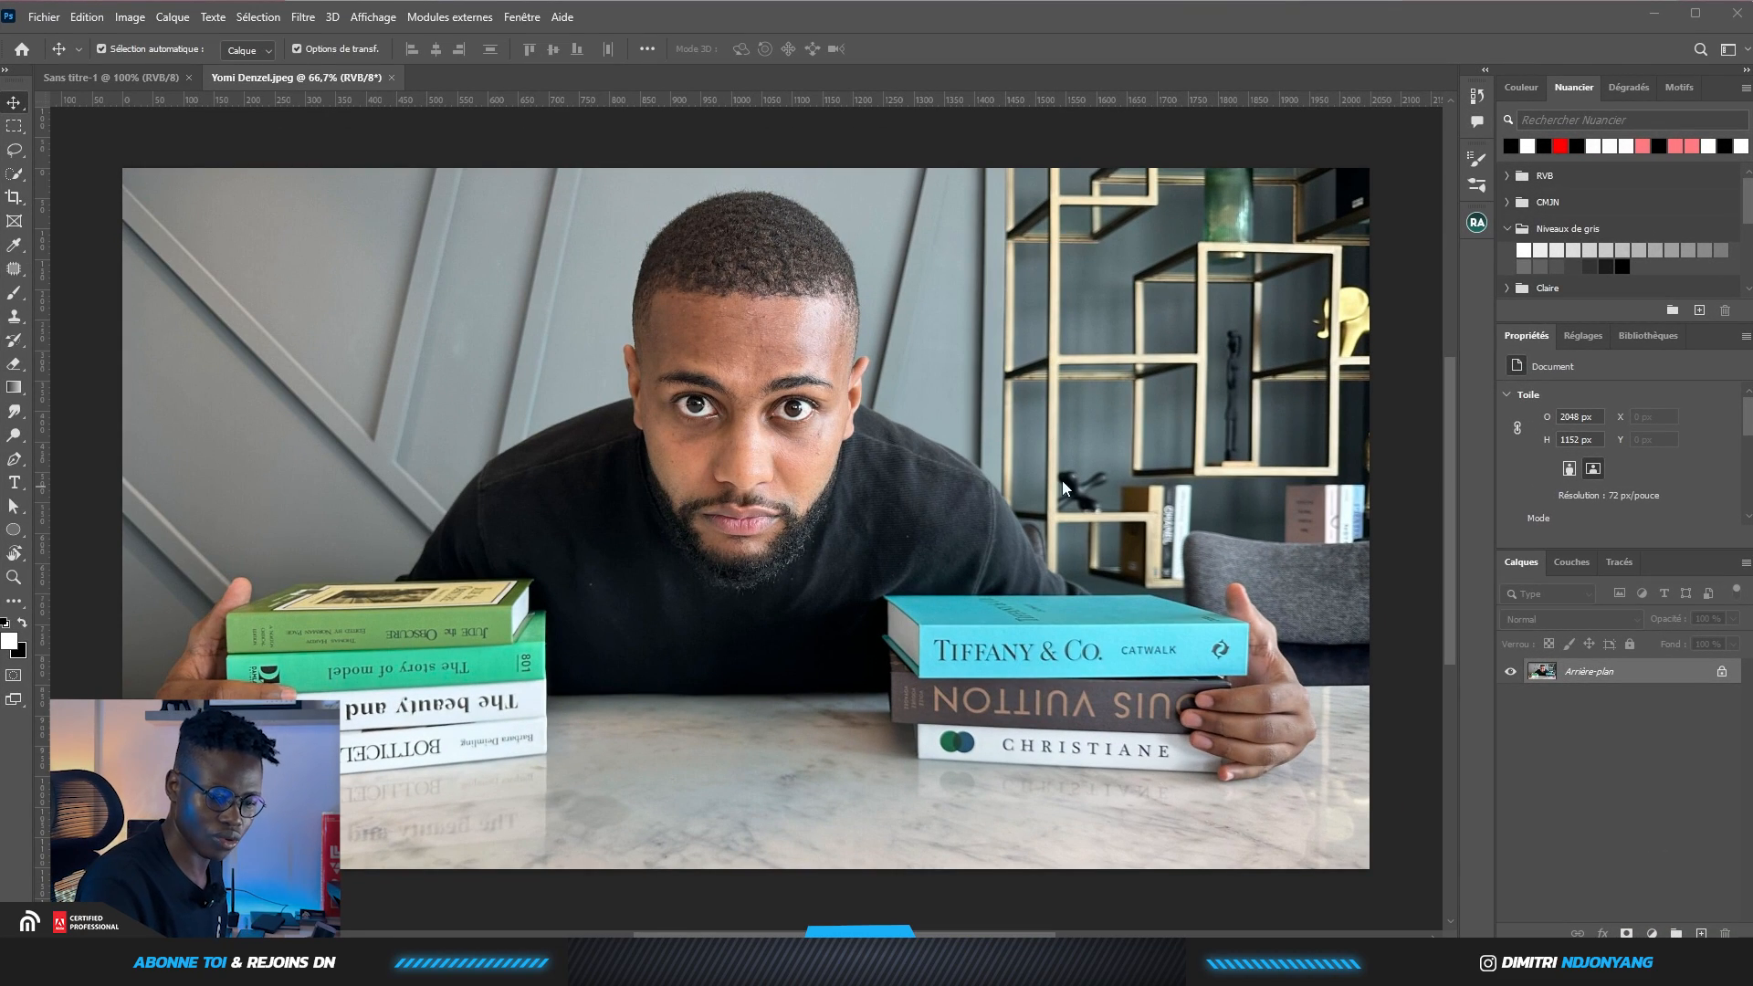
Unlock and duplicate the photo's background layer, and select the man with his books on the copy using Select Subject
{"action": "left_click", "coordinate": [1721, 672]}
{"action": "key", "text": "ctrl+j"}
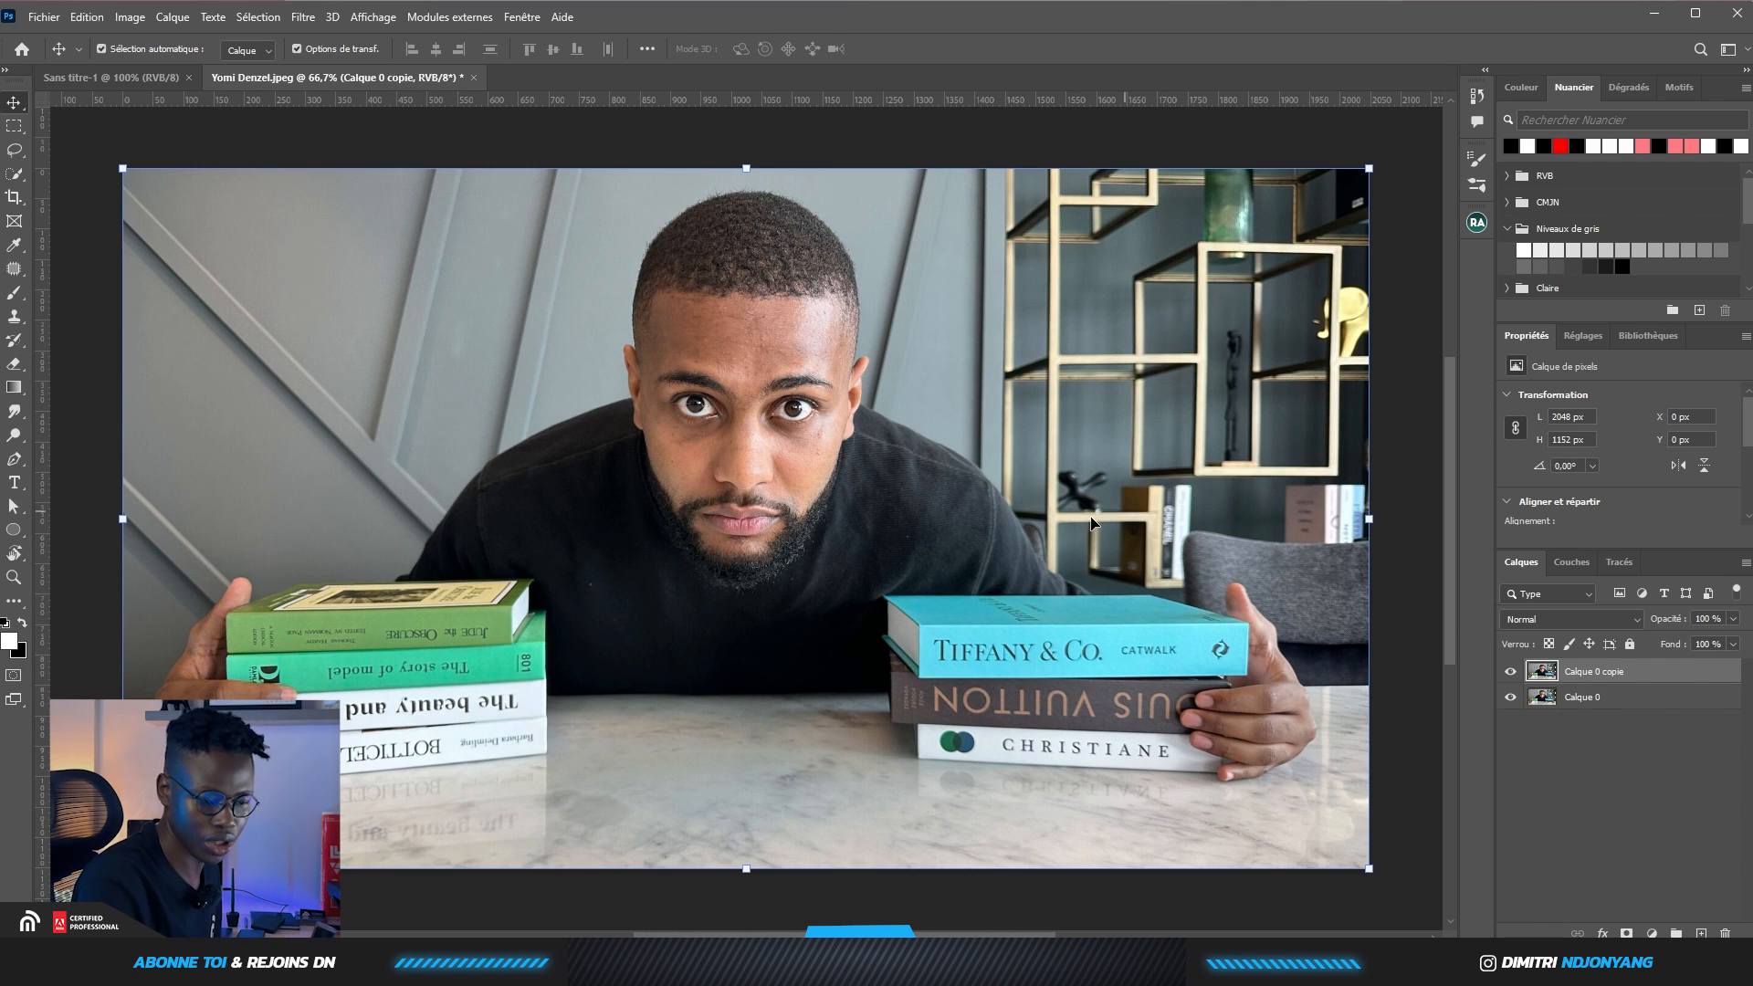
{"action": "scroll", "coordinate": [952, 466], "scroll_direction": "up", "scroll_amount": 3}
{"action": "scroll", "coordinate": [612, 259], "scroll_direction": "down", "scroll_amount": 5}
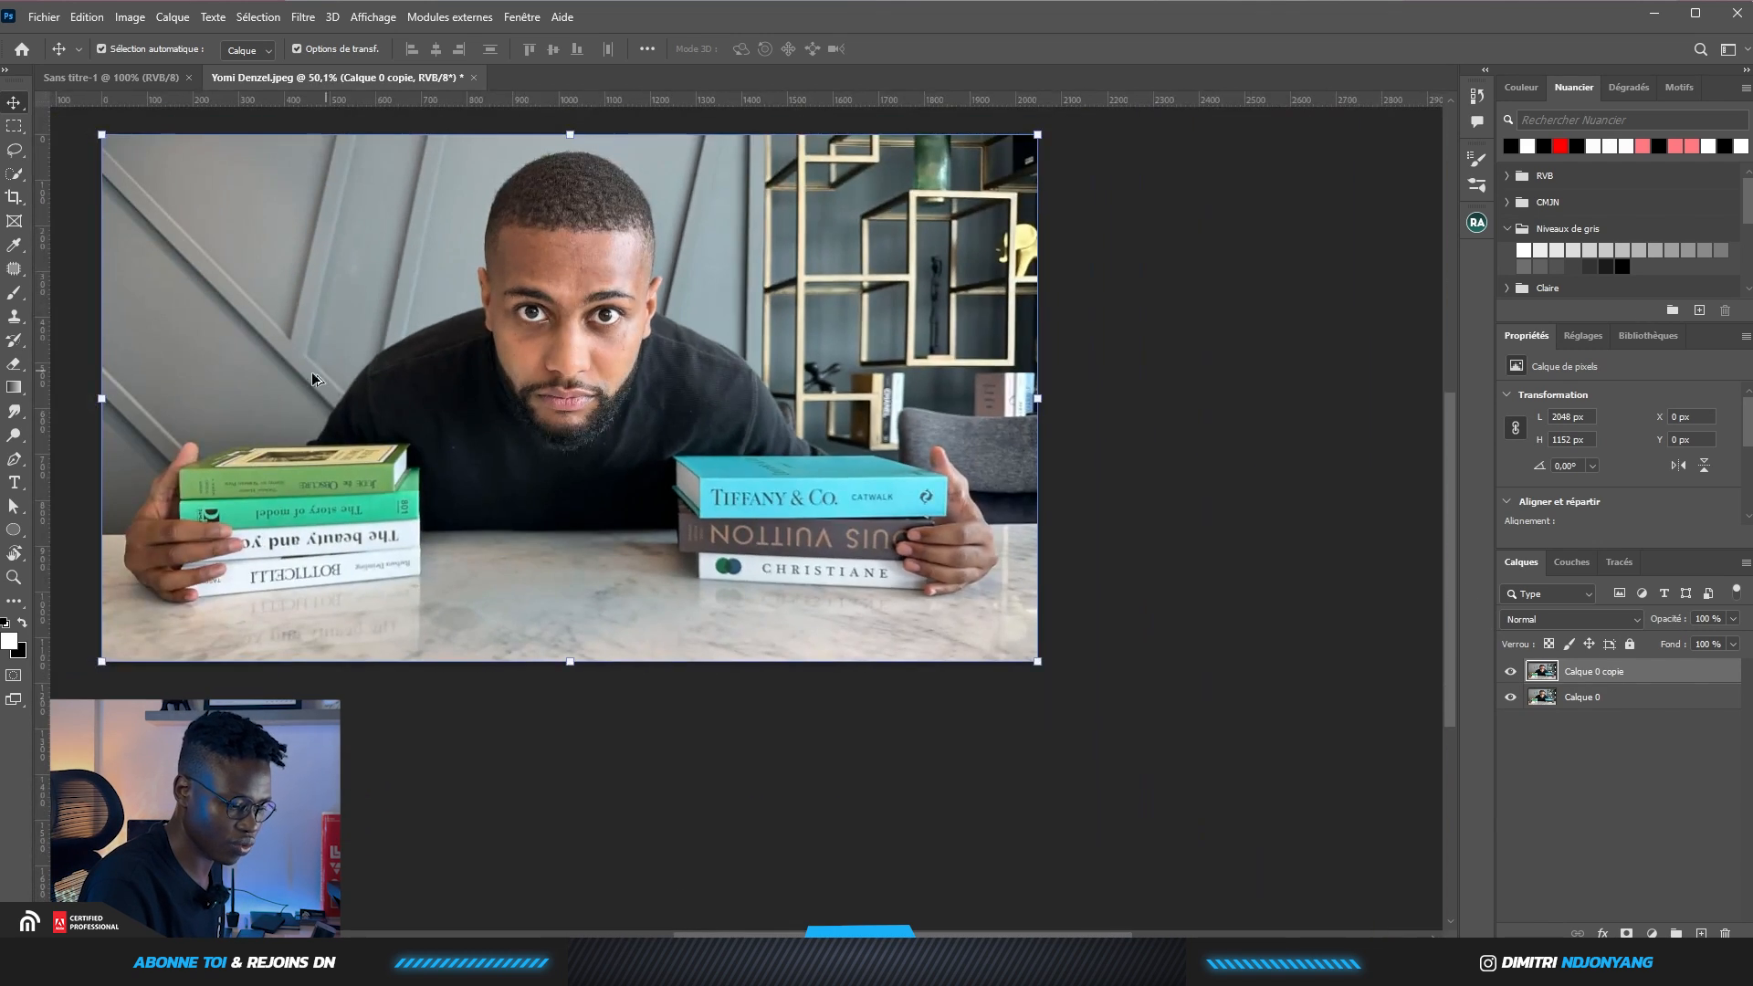
{"action": "scroll", "coordinate": [313, 378], "scroll_direction": "up", "scroll_amount": 1}
{"action": "left_click", "coordinate": [14, 174]}
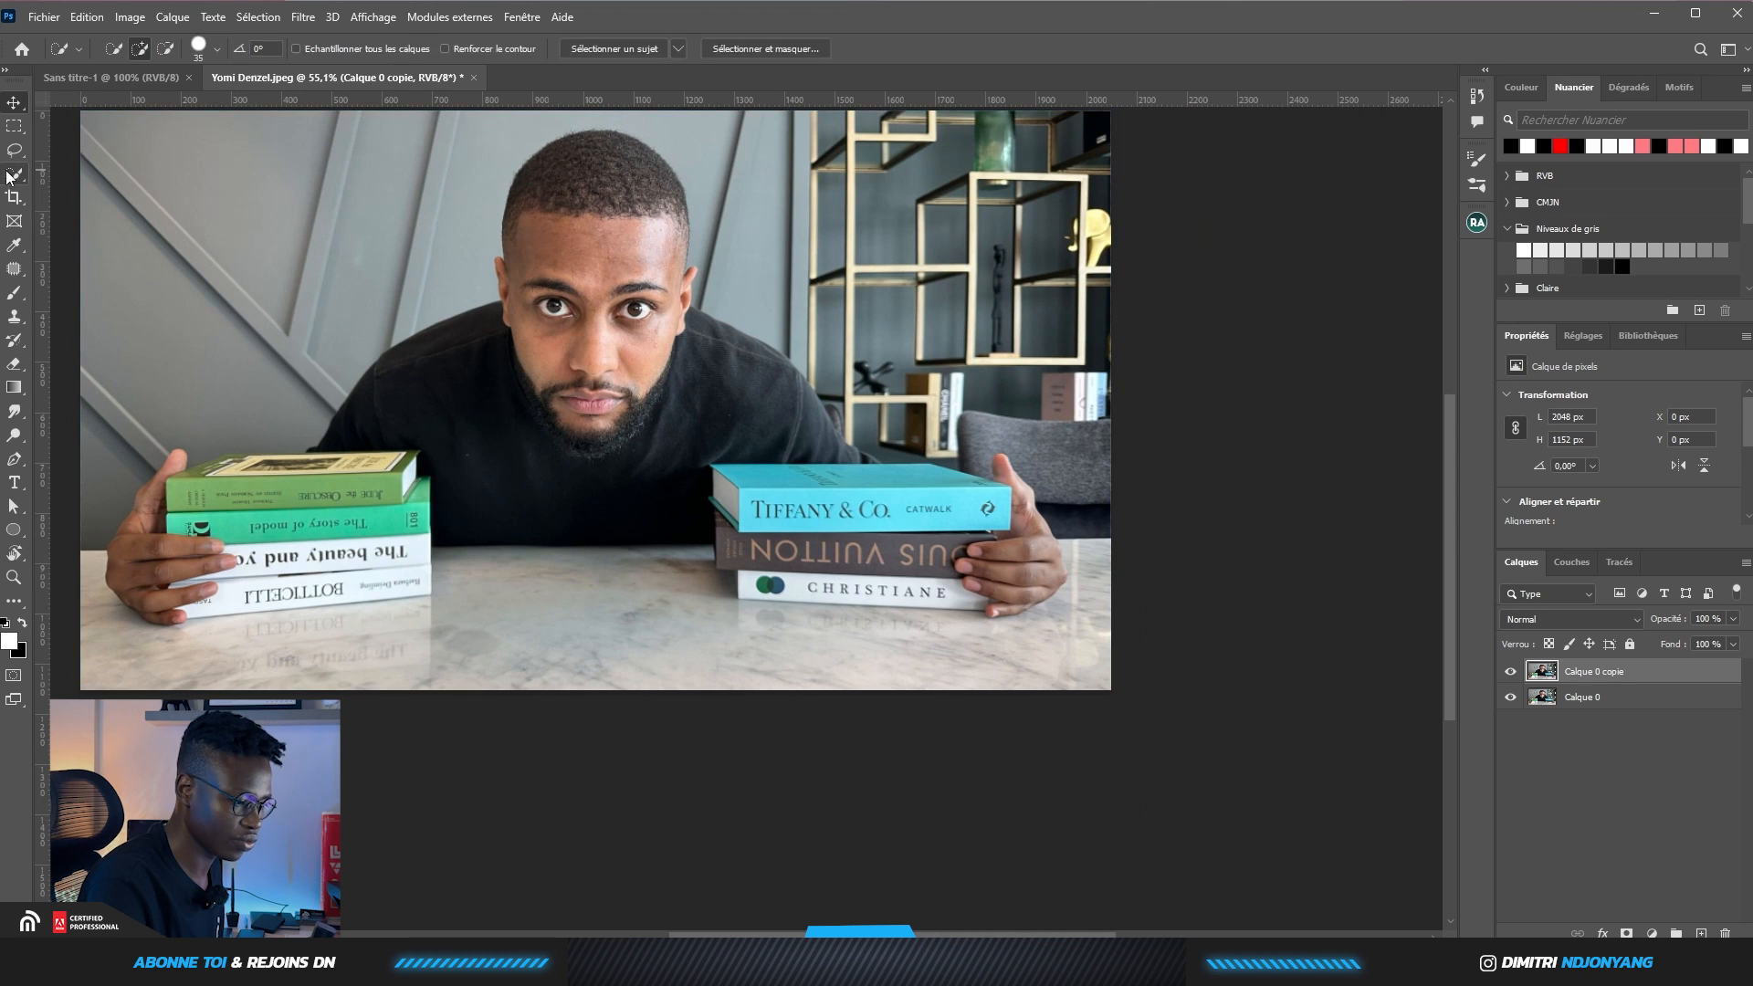
{"action": "left_click", "coordinate": [617, 48]}
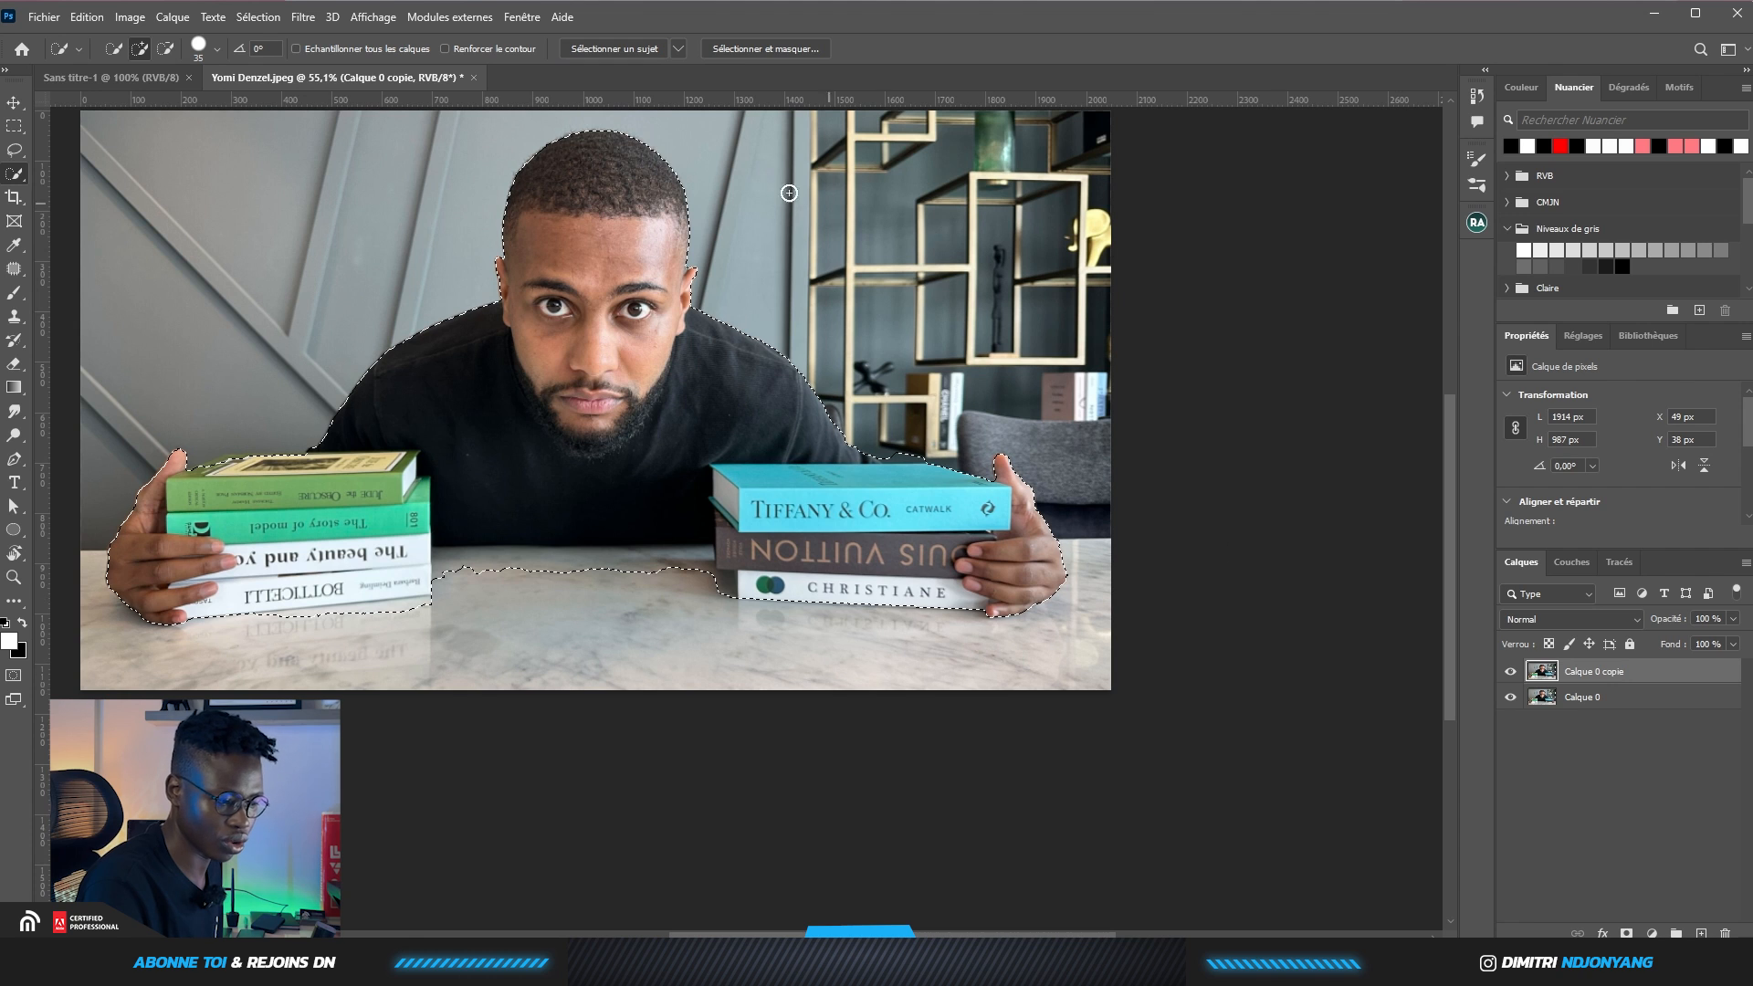
Refine the selection in Select and Mask by brushing along the edges of the book stacks, hands and sweater
{"action": "left_click", "coordinate": [727, 51]}
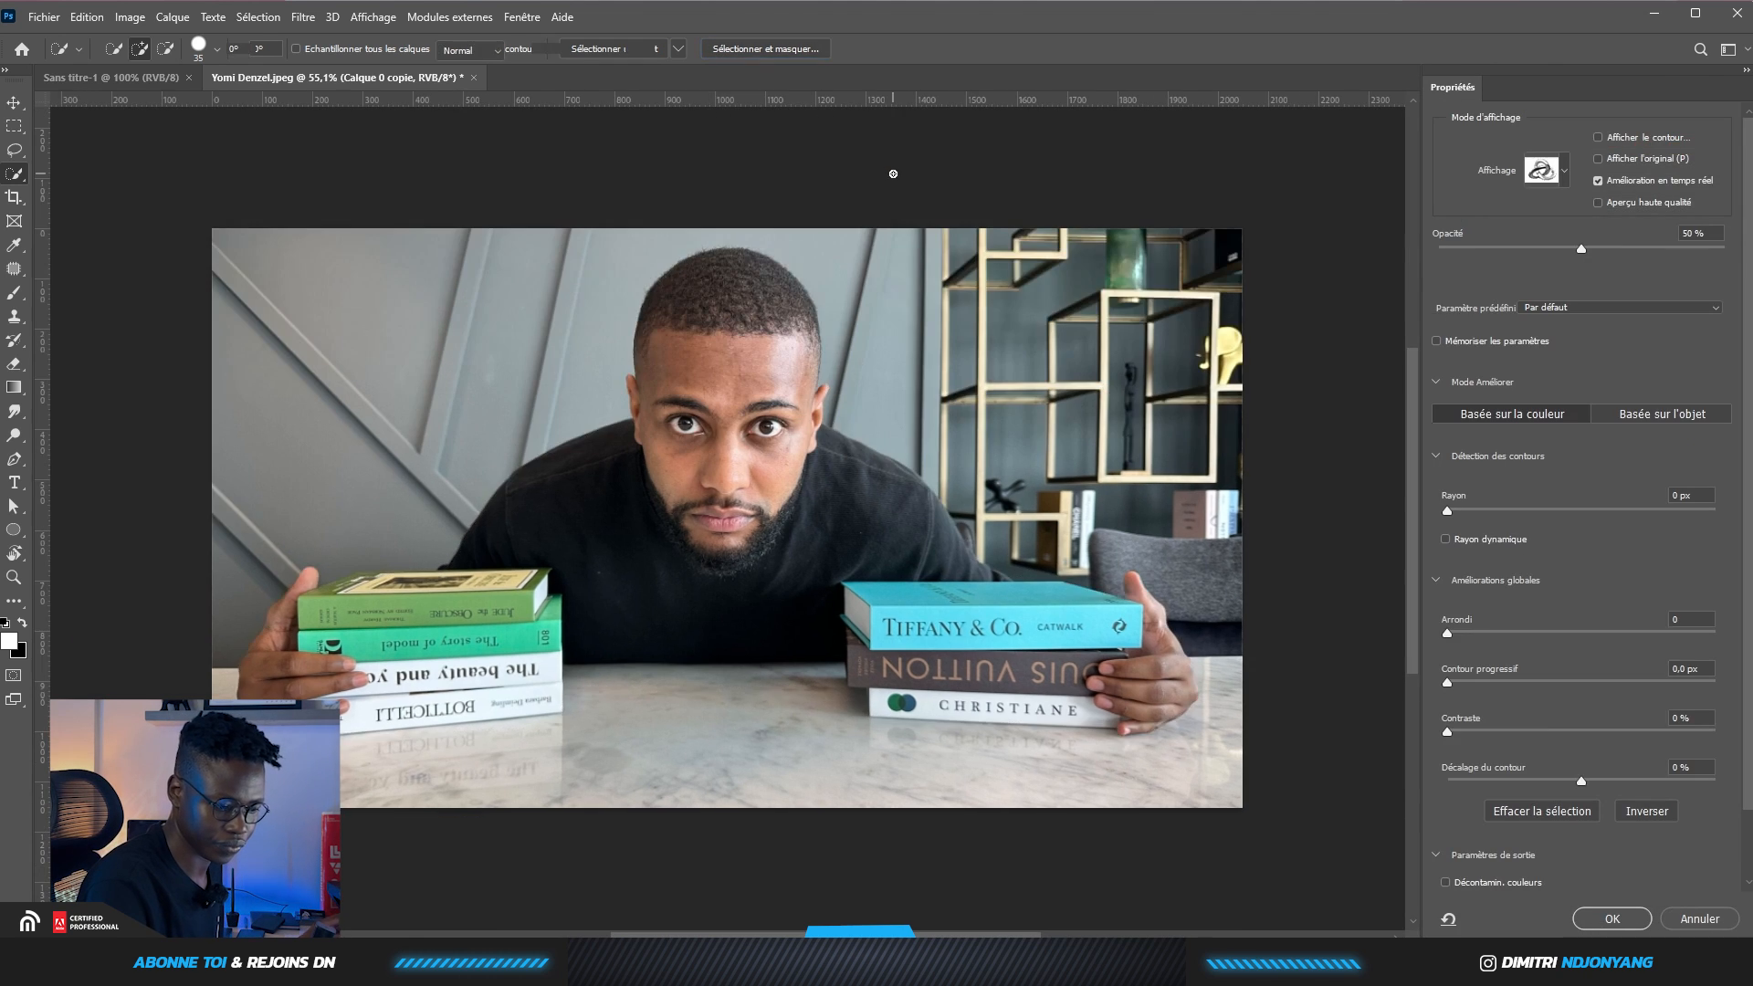
{"action": "scroll", "coordinate": [510, 661], "scroll_direction": "up", "scroll_amount": 6}
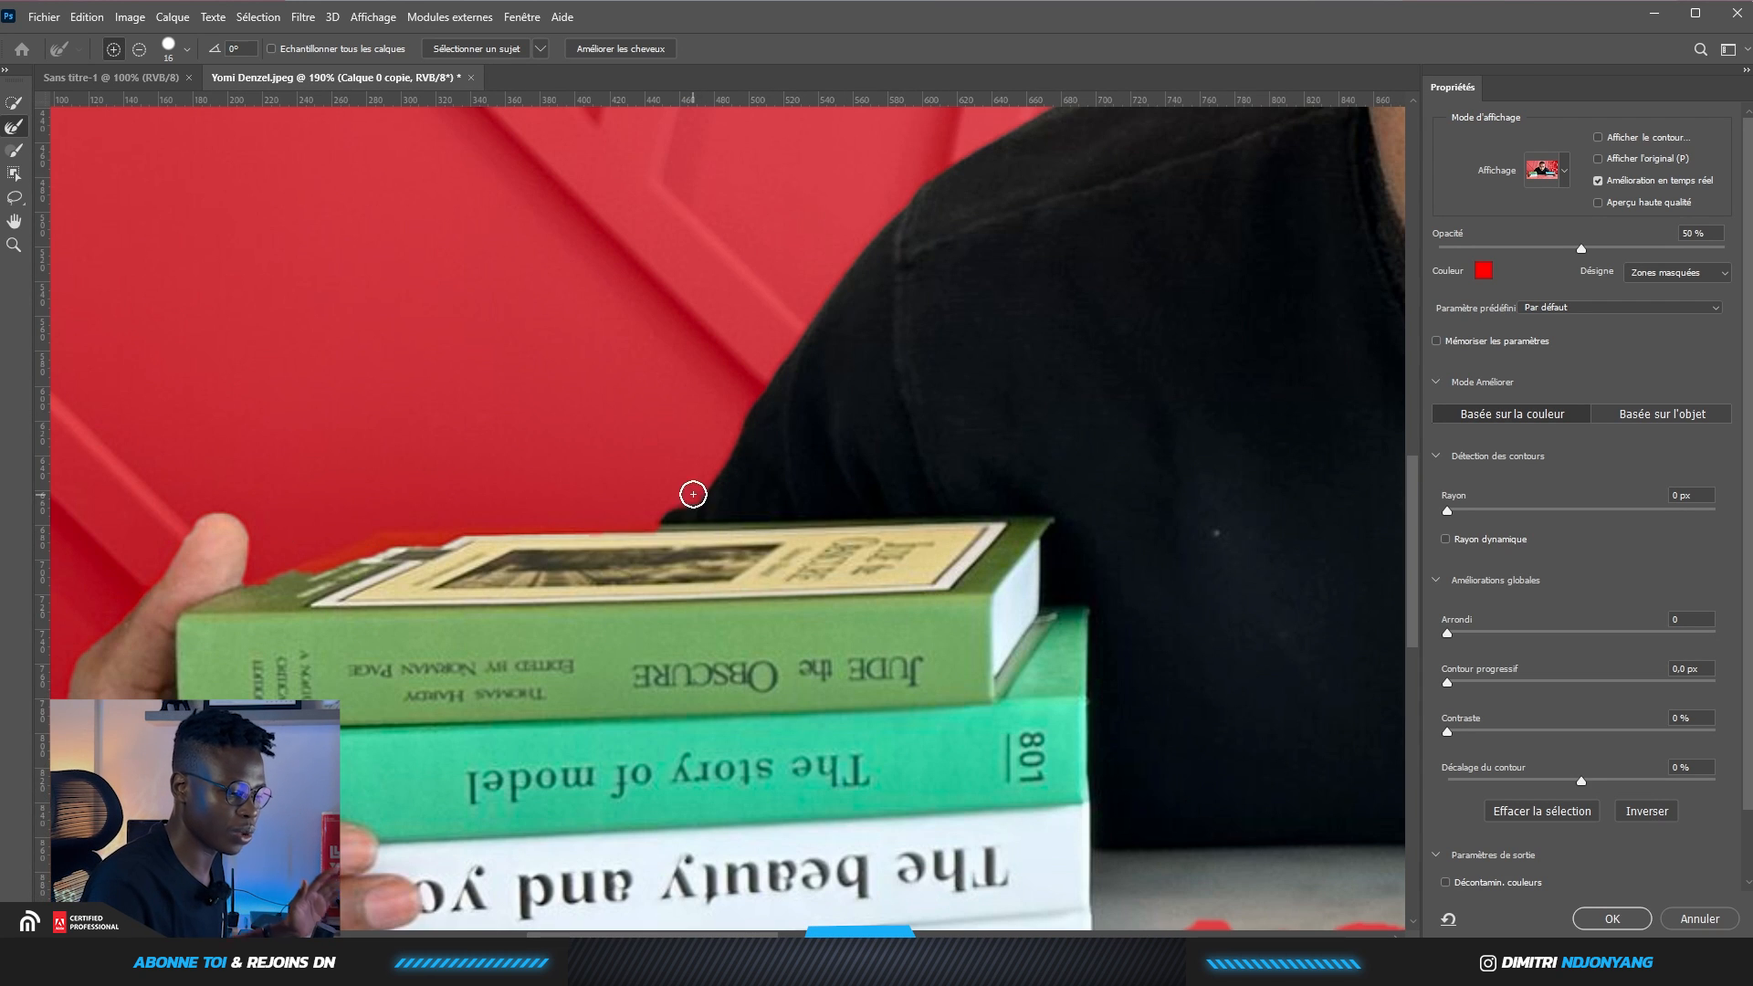
{"action": "left_click", "coordinate": [14, 150]}
{"action": "mouse_move", "coordinate": [658, 540]}
{"action": "left_mouse_down"}
{"action": "mouse_move", "coordinate": [320, 577]}
{"action": "mouse_move", "coordinate": [240, 607]}
{"action": "mouse_move", "coordinate": [227, 535]}
{"action": "mouse_move", "coordinate": [170, 599]}
{"action": "left_mouse_up"}
{"action": "left_click_drag", "start_coordinate": [113, 668], "coordinate": [227, 380]}
{"action": "left_click_drag", "start_coordinate": [1005, 380], "coordinate": [534, 615]}
{"action": "left_click_drag", "start_coordinate": [1187, 685], "coordinate": [533, 537]}
{"action": "mouse_move", "coordinate": [1045, 644]}
{"action": "left_mouse_down"}
{"action": "mouse_move", "coordinate": [682, 666]}
{"action": "mouse_move", "coordinate": [458, 736]}
{"action": "mouse_move", "coordinate": [262, 602]}
{"action": "mouse_move", "coordinate": [213, 514]}
{"action": "left_mouse_up"}
{"action": "mouse_move", "coordinate": [970, 679]}
{"action": "left_mouse_down"}
{"action": "mouse_move", "coordinate": [904, 732]}
{"action": "mouse_move", "coordinate": [894, 709]}
{"action": "left_mouse_up"}
{"action": "left_click_drag", "start_coordinate": [943, 694], "coordinate": [924, 574]}
{"action": "mouse_move", "coordinate": [403, 479]}
{"action": "left_mouse_down"}
{"action": "mouse_move", "coordinate": [932, 731]}
{"action": "mouse_move", "coordinate": [669, 544]}
{"action": "left_mouse_up"}
{"action": "right_click", "coordinate": [867, 584]}
{"action": "left_click_drag", "start_coordinate": [899, 623], "coordinate": [889, 623]}
{"action": "left_click_drag", "start_coordinate": [666, 597], "coordinate": [685, 560]}
Output the refined selection as a layer mask on the duplicated photo layer
{"action": "scroll", "coordinate": [685, 560], "scroll_direction": "down", "scroll_amount": 4}
{"action": "scroll", "coordinate": [1580, 727], "scroll_direction": "down", "scroll_amount": 2}
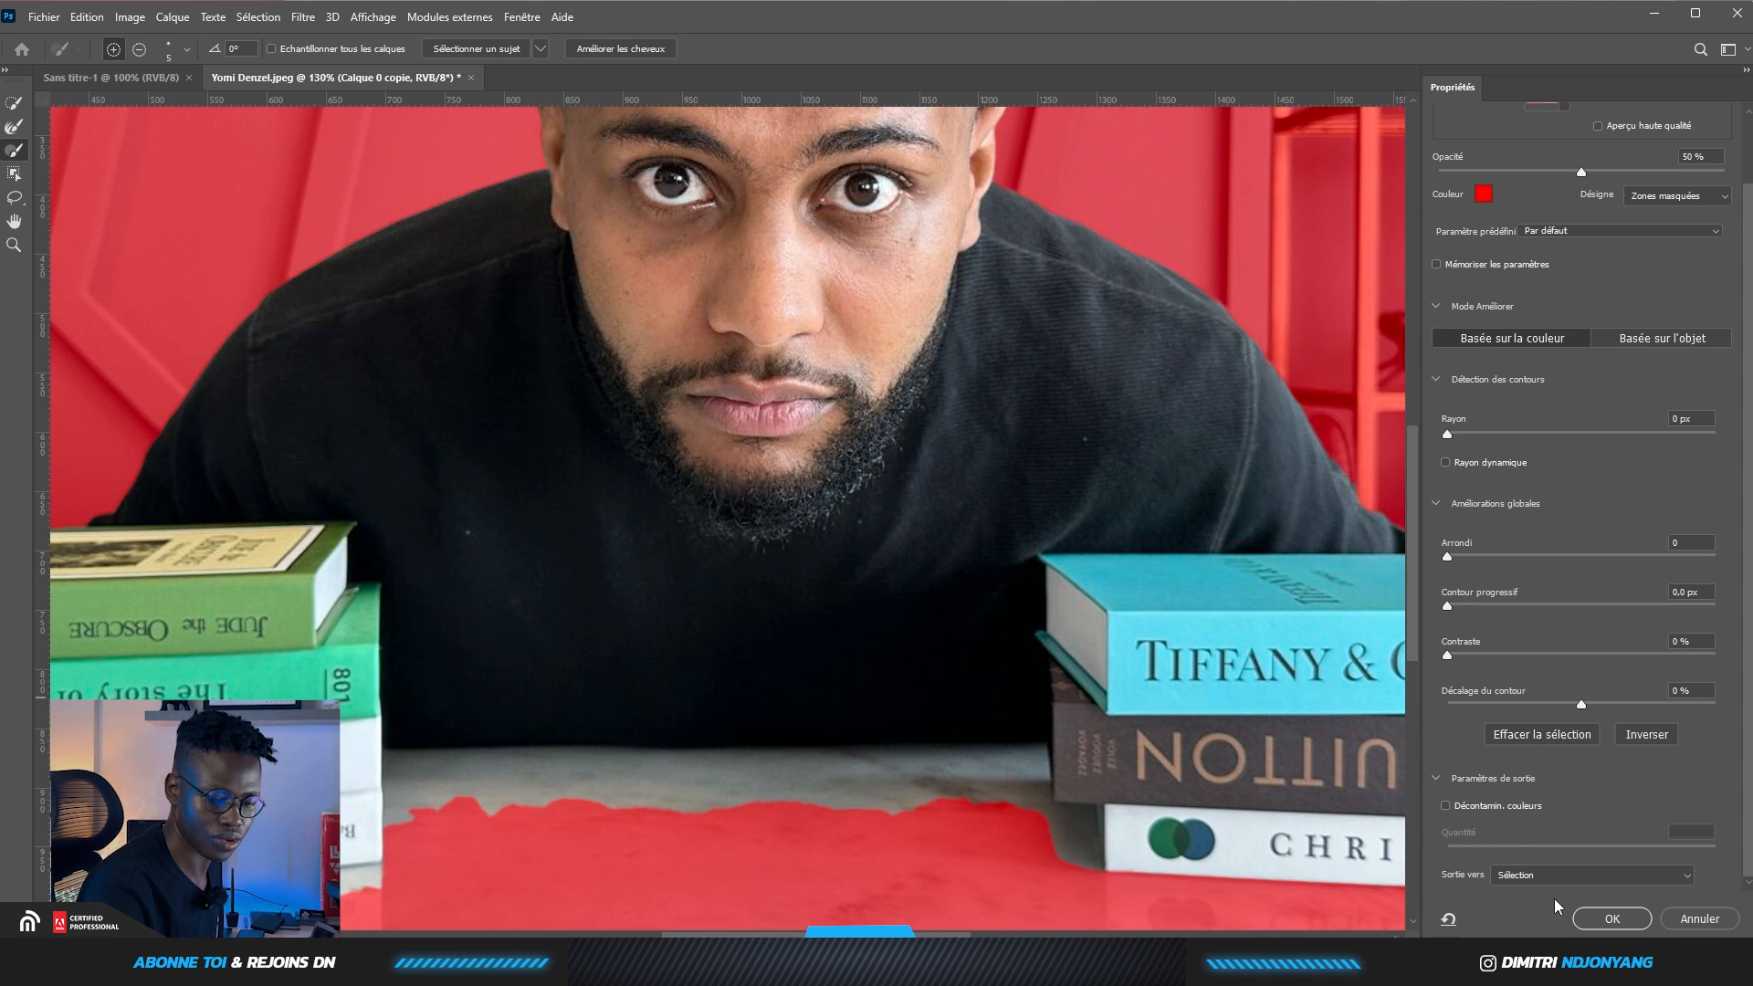
{"action": "left_click", "coordinate": [1539, 875]}
{"action": "left_click", "coordinate": [1545, 872]}
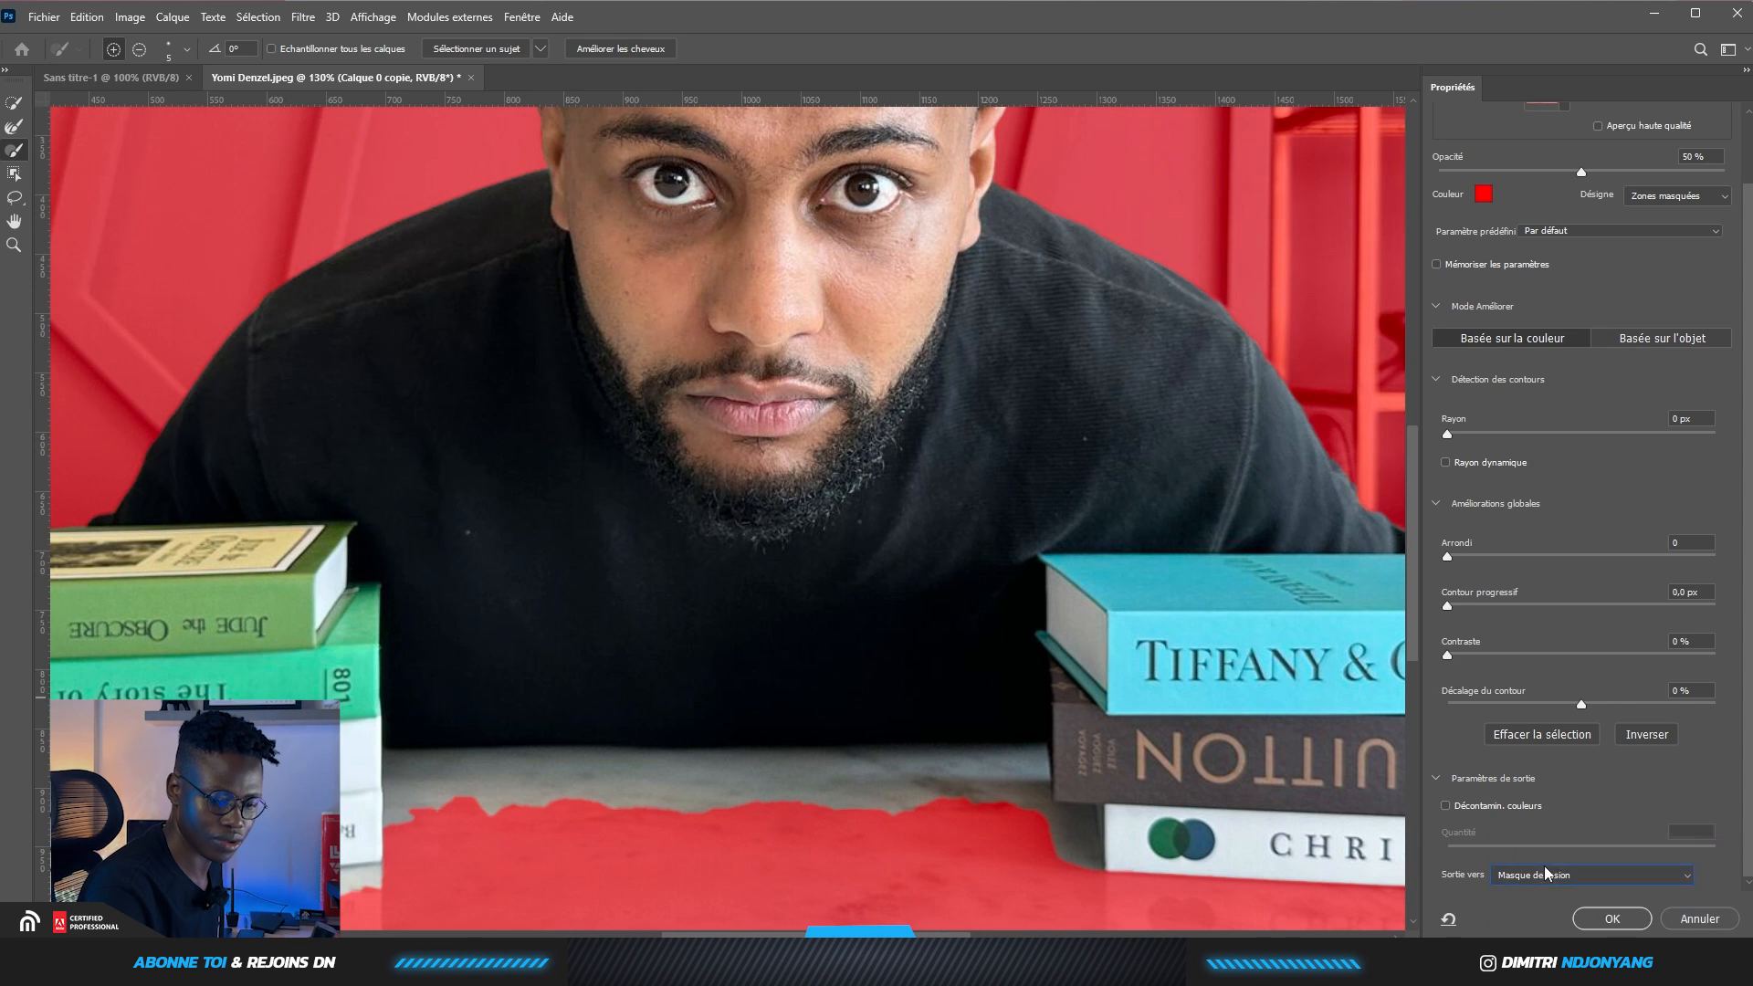
{"action": "left_click", "coordinate": [1612, 918]}
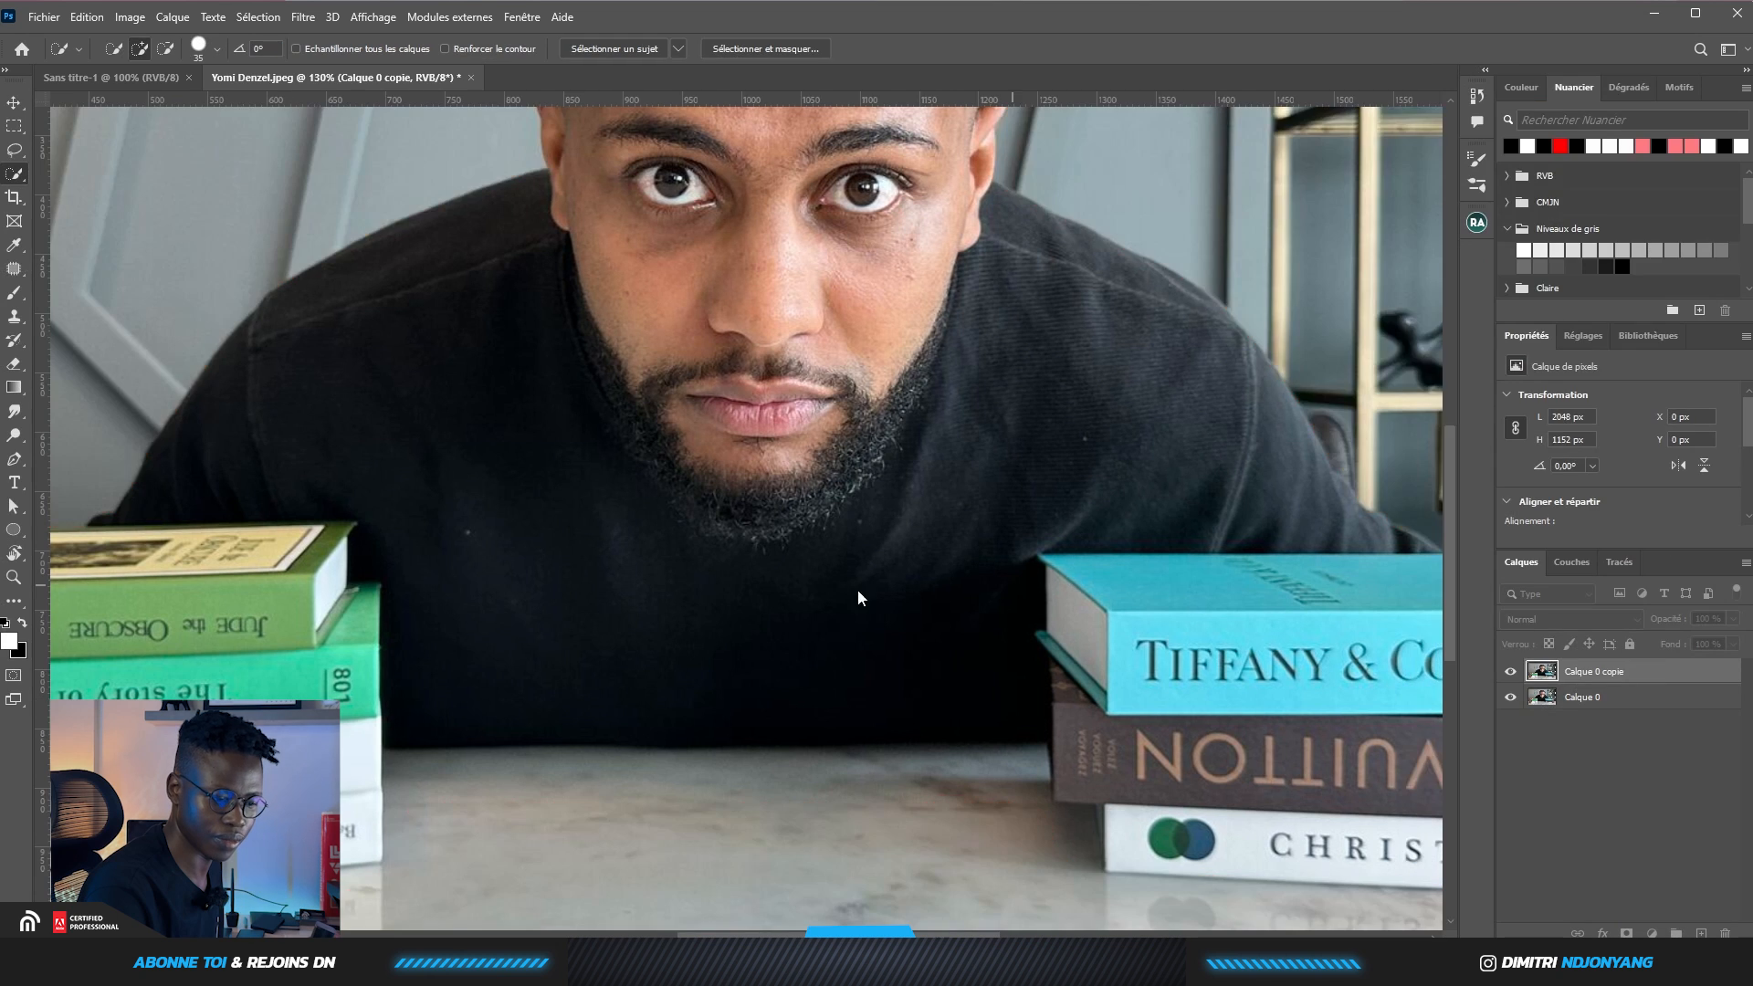
Hide the original photo layer beneath the masked copy
{"action": "scroll", "coordinate": [677, 489], "scroll_direction": "down", "scroll_amount": 6}
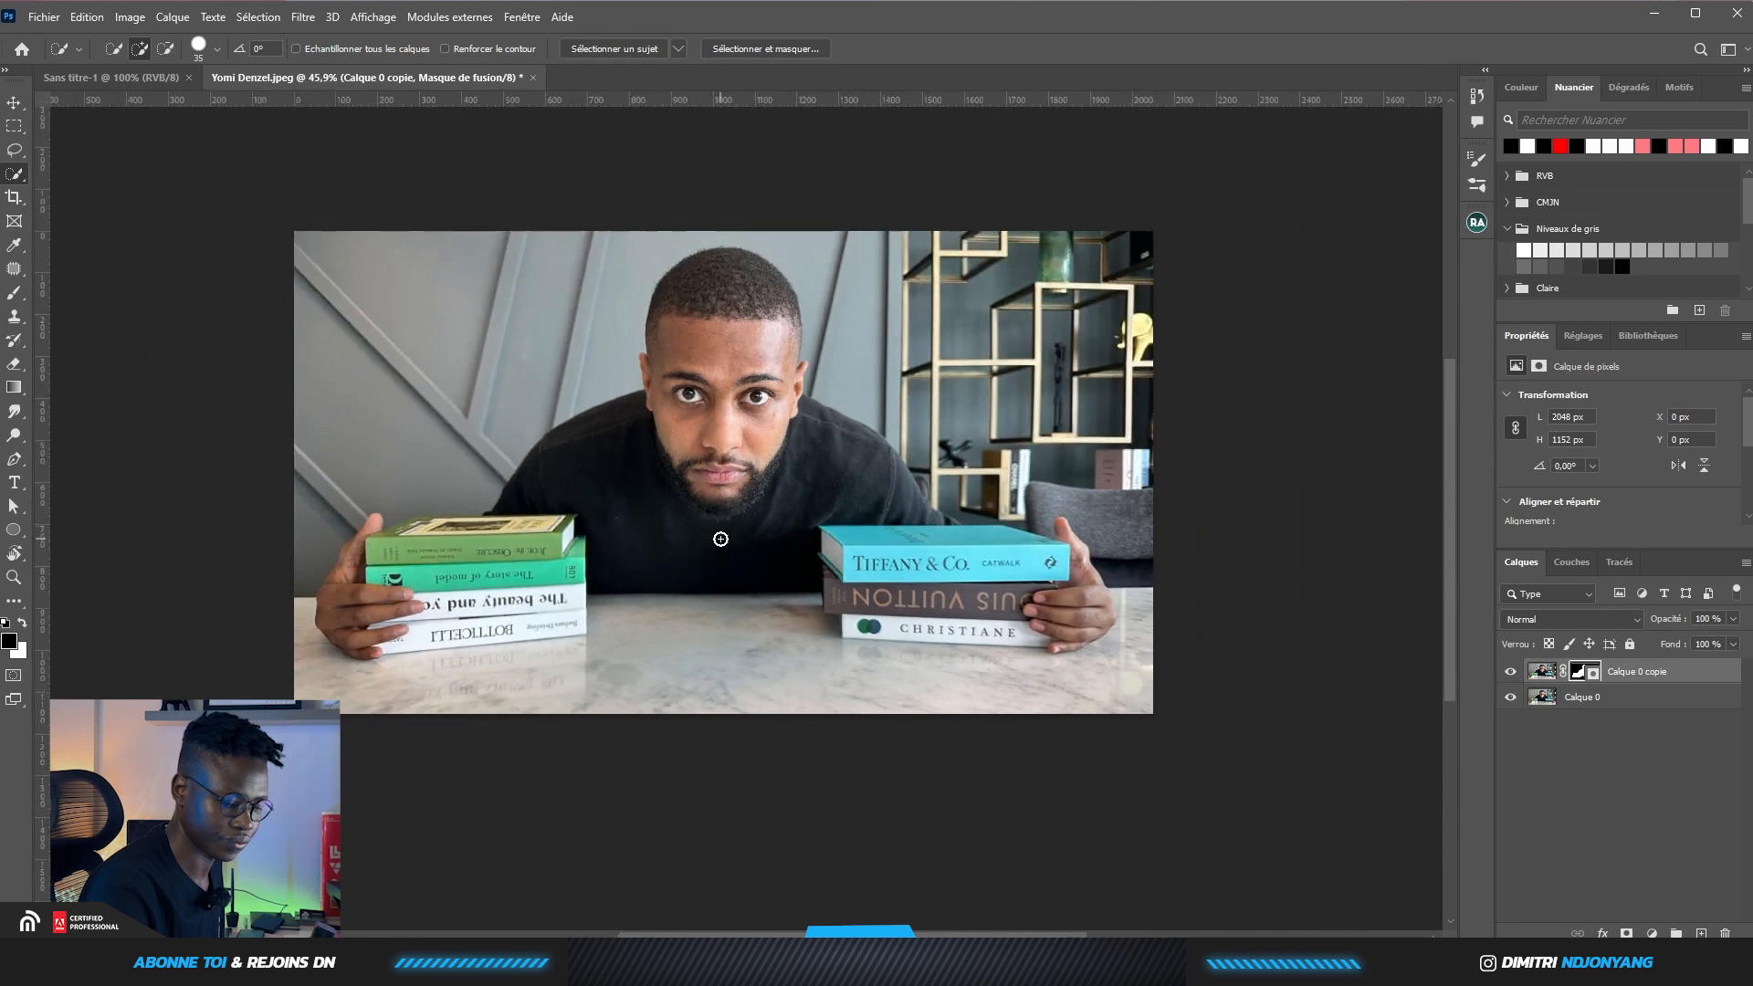
{"action": "left_click", "coordinate": [14, 102]}
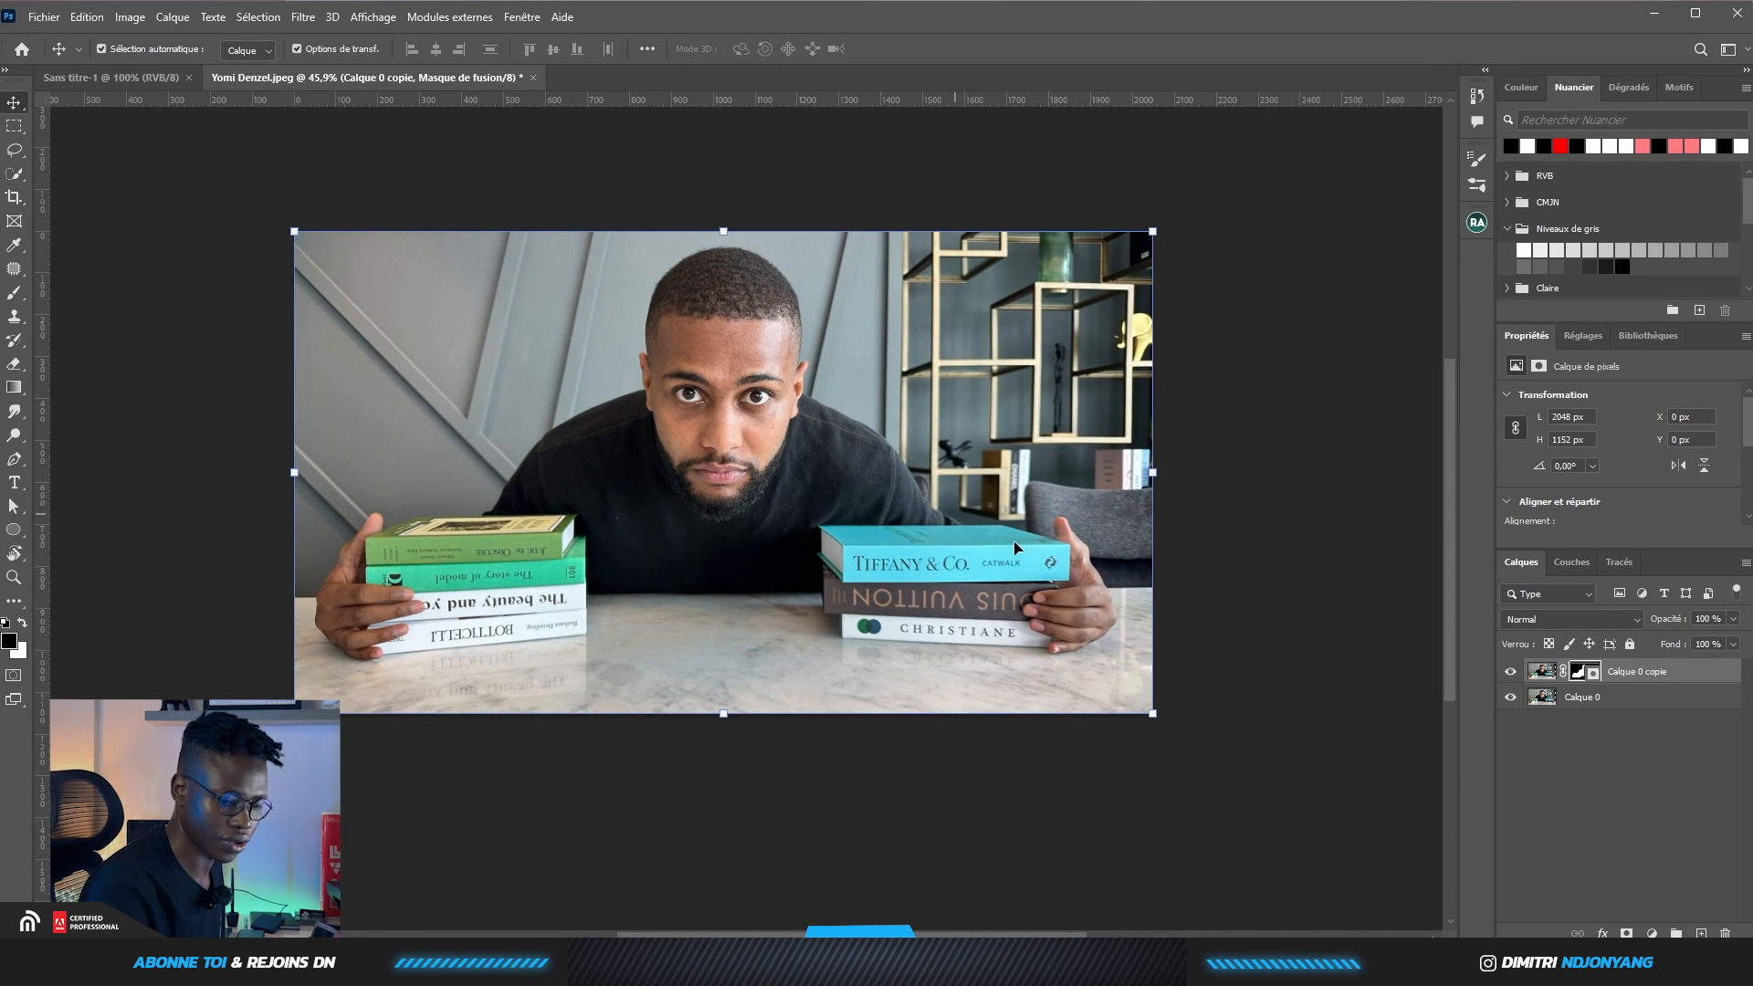
{"action": "scroll", "coordinate": [951, 520], "scroll_direction": "up", "scroll_amount": 2}
{"action": "left_click", "coordinate": [1510, 697]}
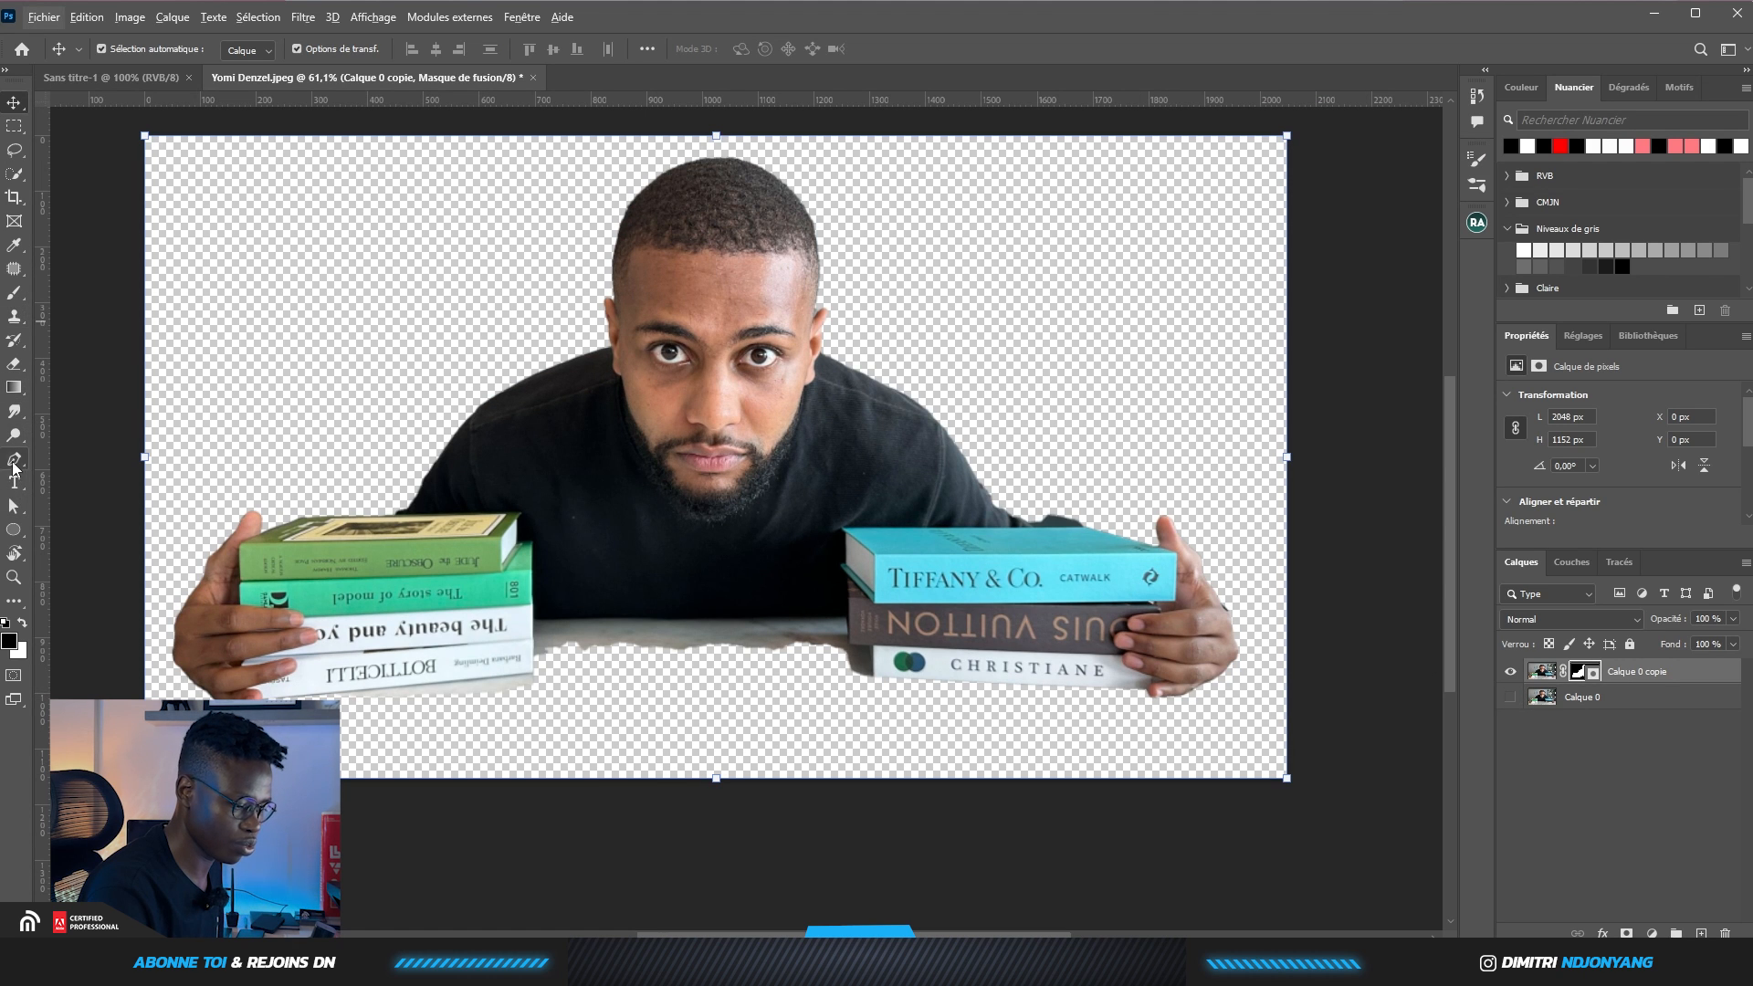
Start a Pen path along the sweater's lower edge and down the inner side of the blue book stack
{"action": "left_click", "coordinate": [14, 463]}
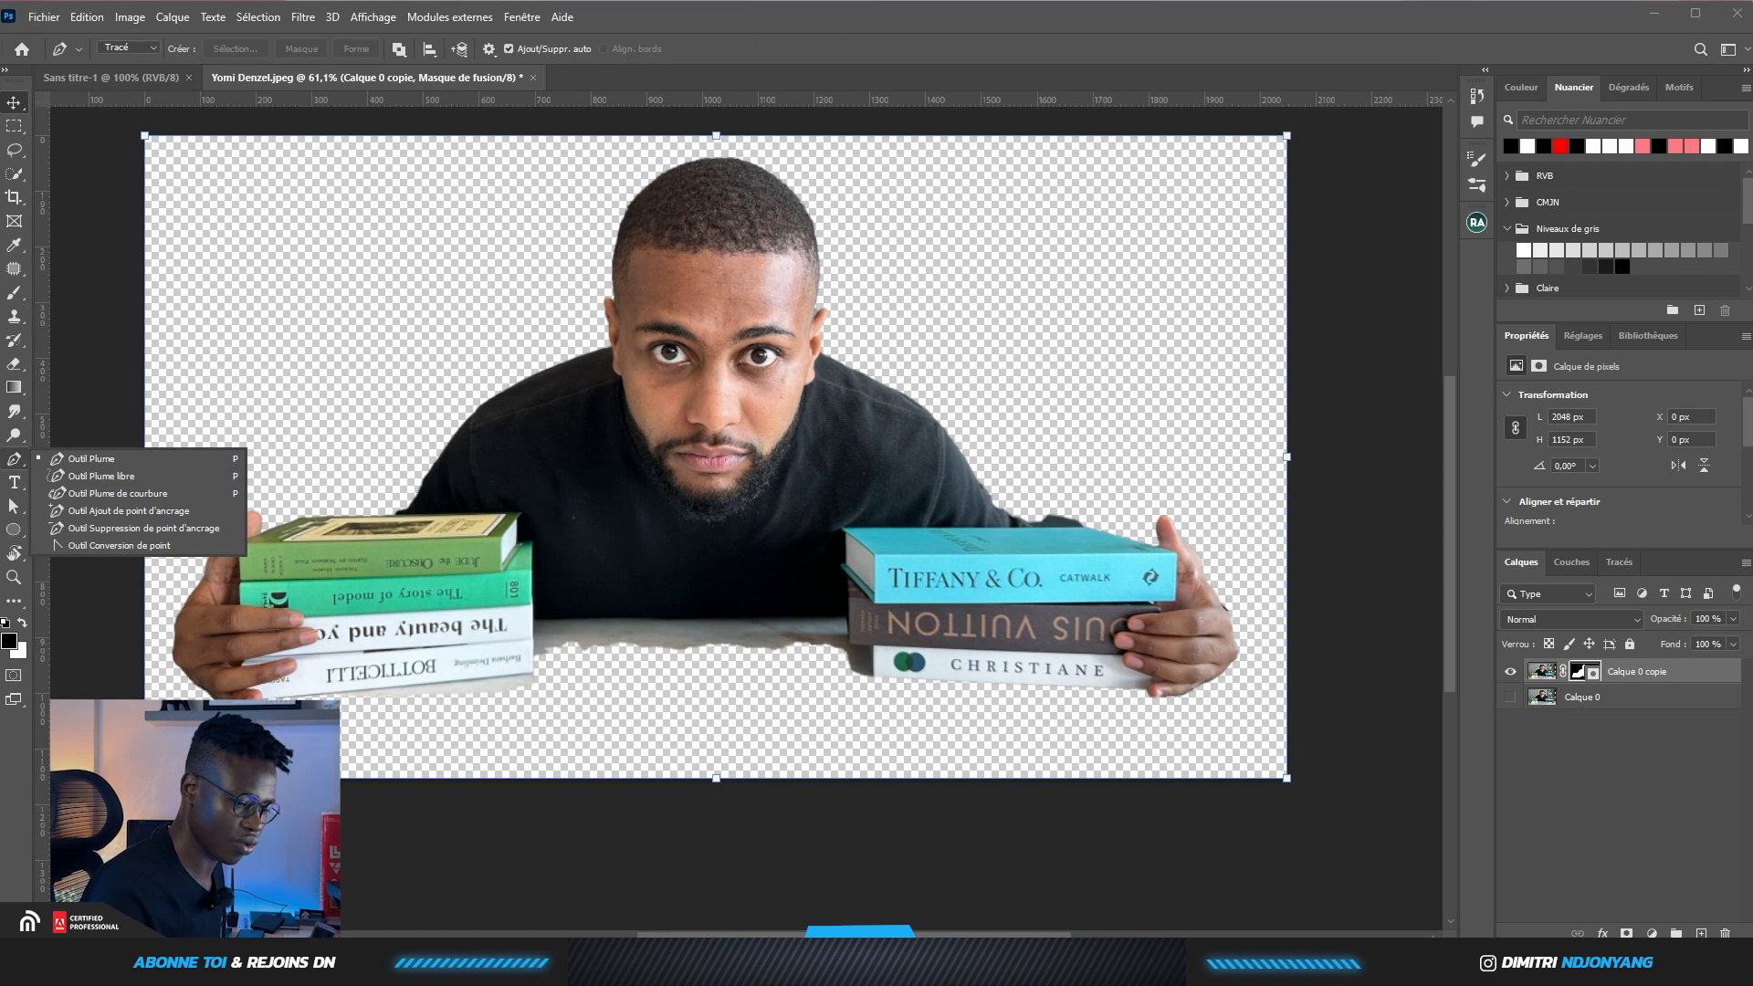
{"action": "left_click", "coordinate": [531, 619]}
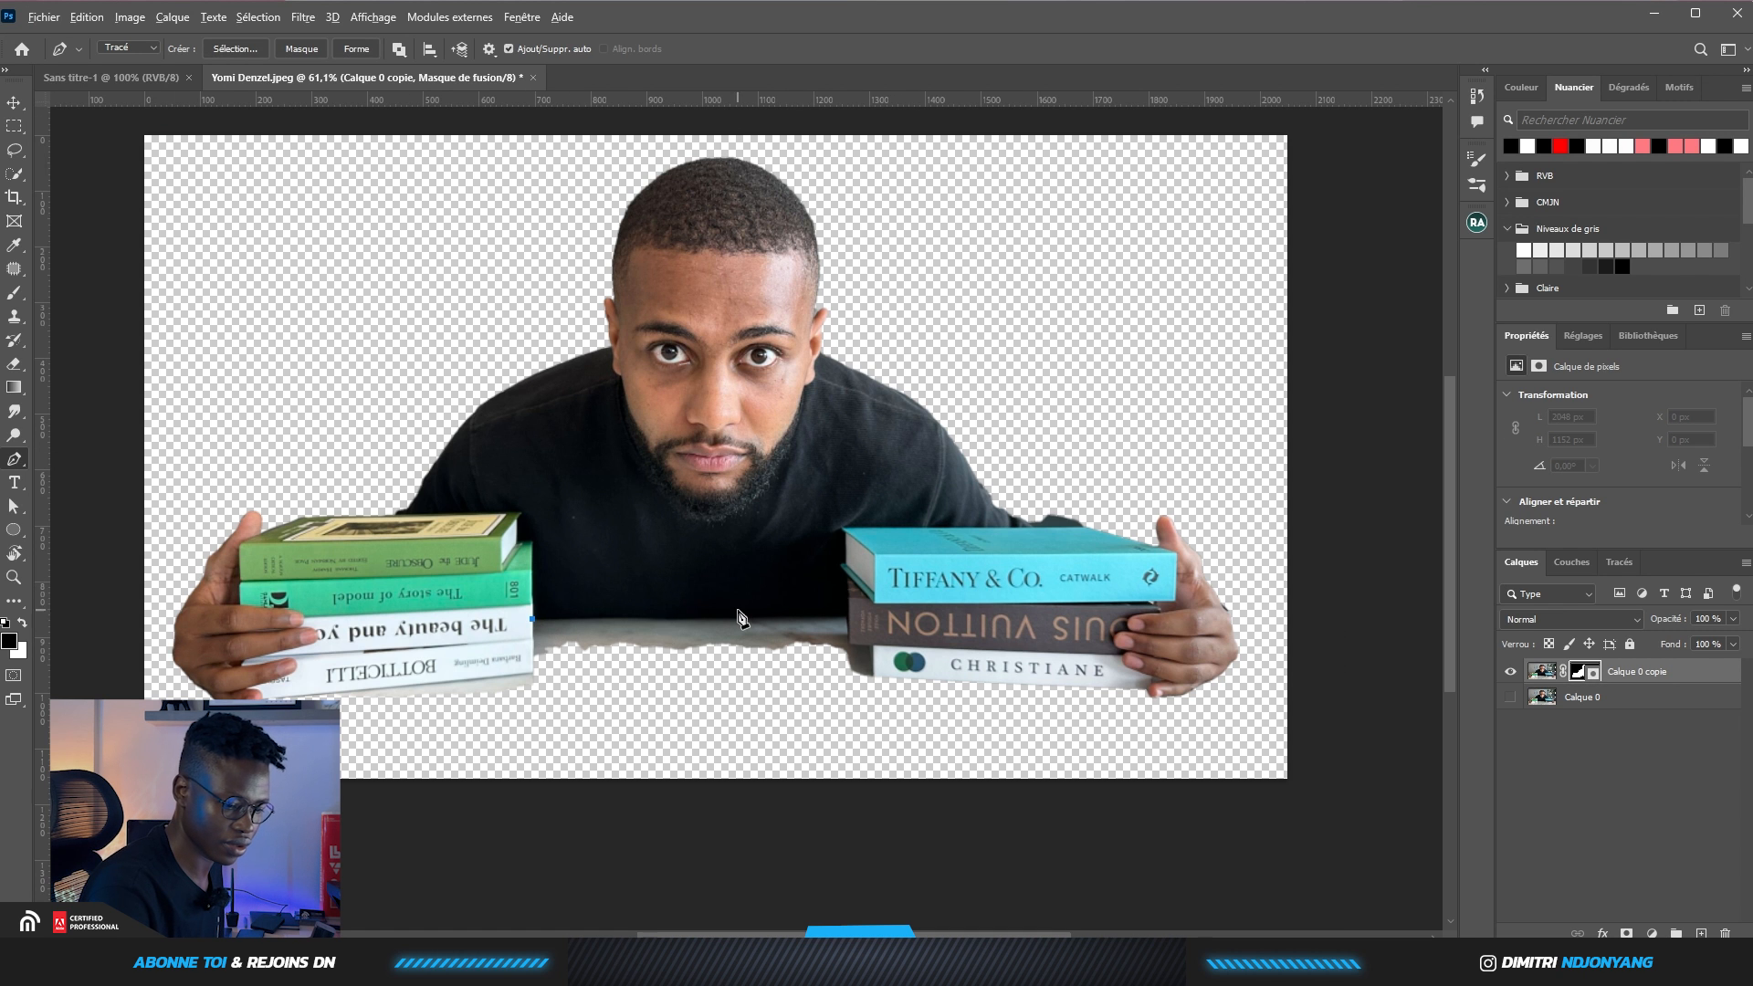
{"action": "scroll", "coordinate": [740, 618], "scroll_direction": "up", "scroll_amount": 5}
{"action": "left_click", "coordinate": [429, 617]}
{"action": "left_click", "coordinate": [975, 617]}
{"action": "left_click", "coordinate": [1019, 613]}
{"action": "left_click", "coordinate": [1021, 684]}
{"action": "left_click", "coordinate": [1082, 691]}
{"action": "left_click", "coordinate": [1088, 774]}
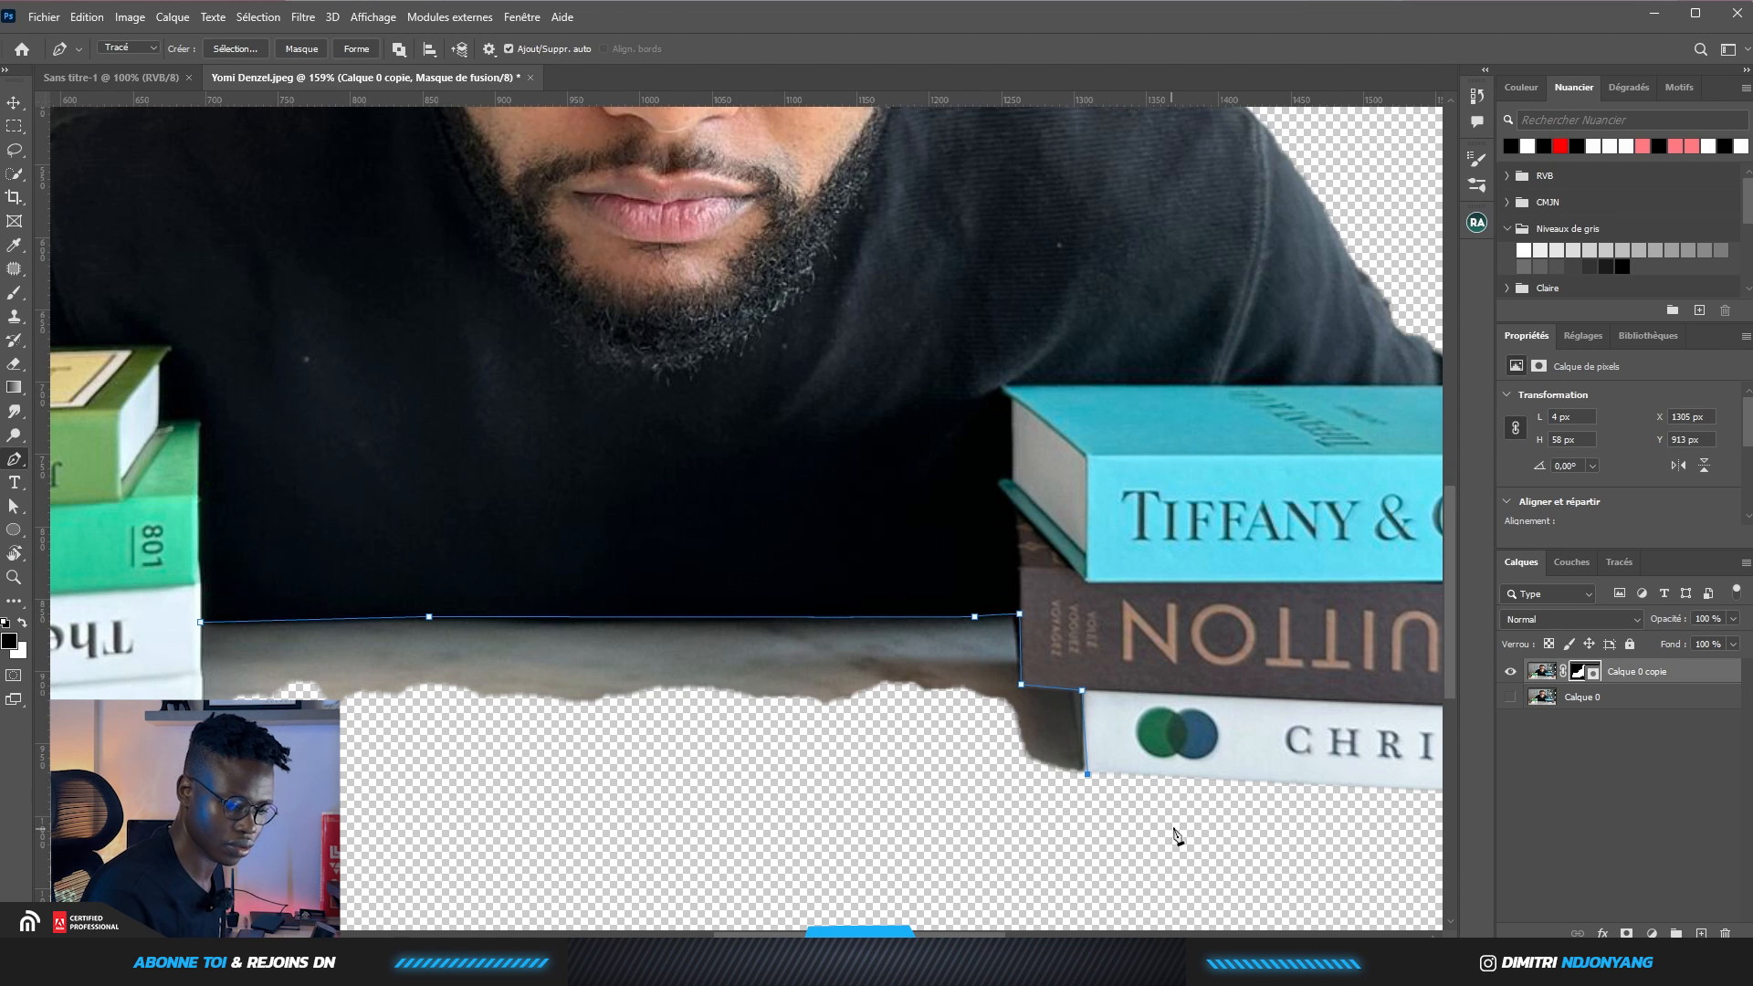
Continue the path under the blue book stack, around the hand holding it and along the top book to the sleeve
{"action": "left_click_drag", "start_coordinate": [1173, 829], "coordinate": [580, 733]}
{"action": "left_click", "coordinate": [1004, 700]}
{"action": "left_click_drag", "start_coordinate": [1174, 731], "coordinate": [533, 731]}
{"action": "left_click", "coordinate": [537, 711]}
{"action": "left_click", "coordinate": [573, 734]}
{"action": "left_click", "coordinate": [597, 726]}
{"action": "left_click", "coordinate": [656, 718]}
{"action": "left_click", "coordinate": [688, 707]}
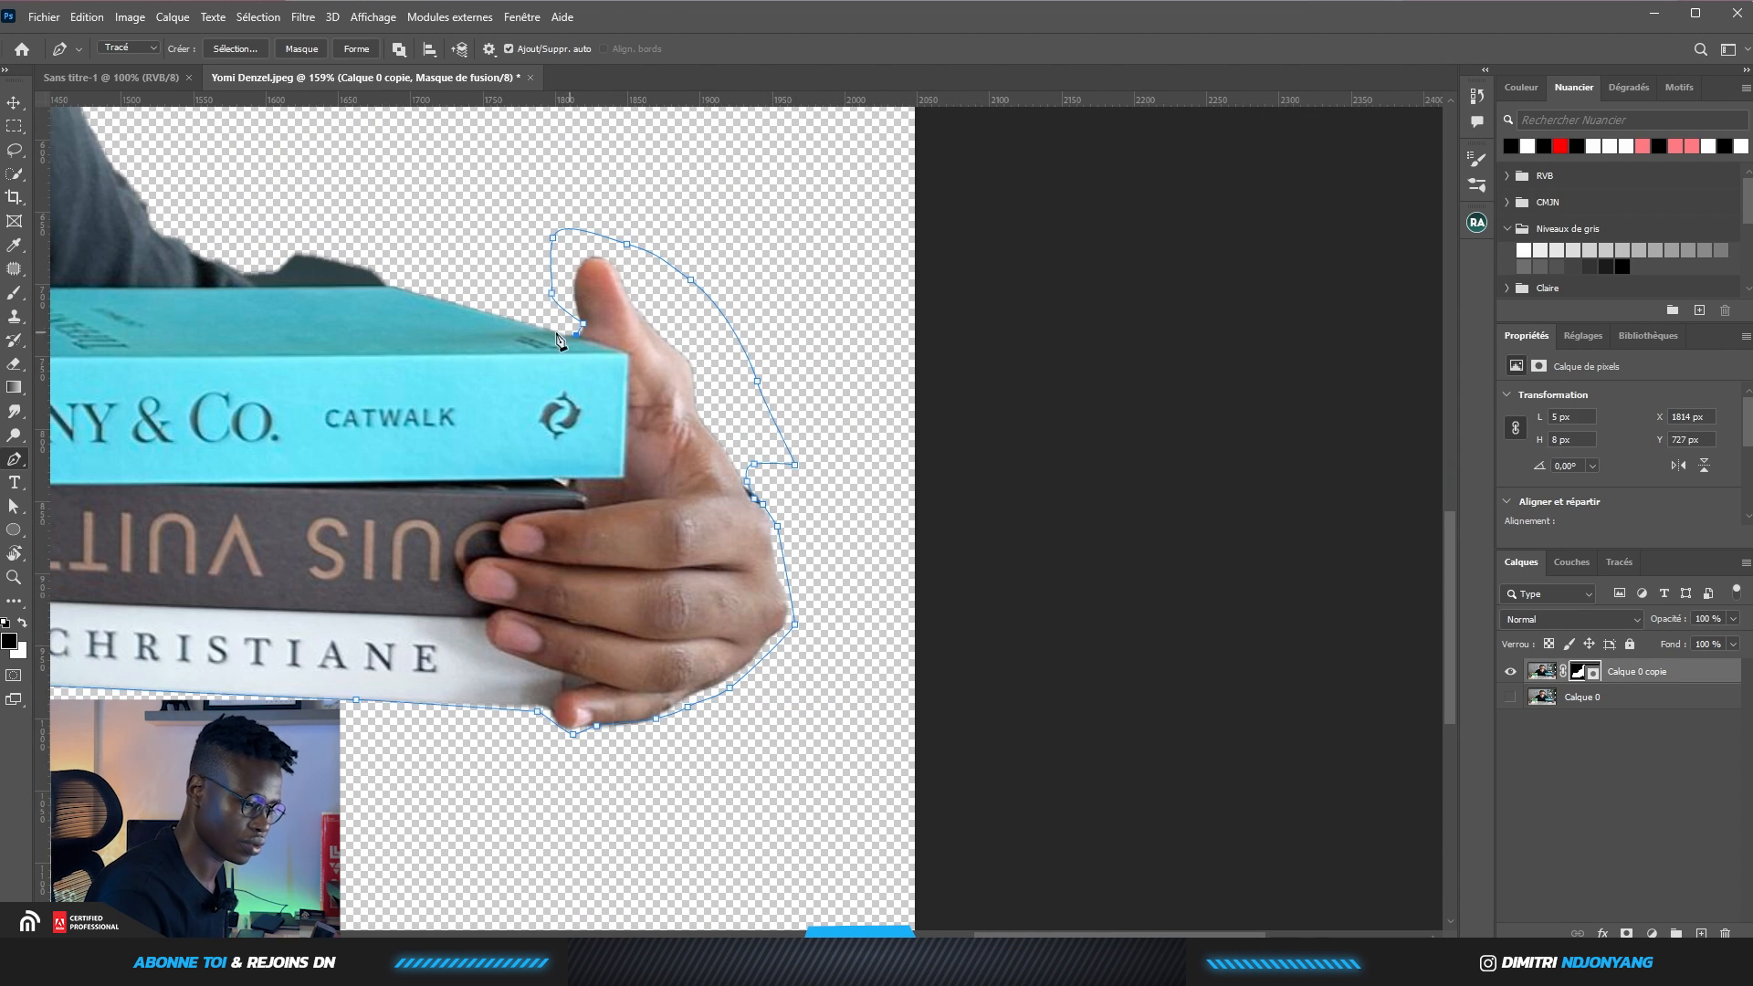
{"action": "left_click", "coordinate": [388, 285]}
{"action": "left_click_drag", "start_coordinate": [250, 254], "coordinate": [345, 383]}
{"action": "left_click", "coordinate": [305, 222]}
Bring the path back beneath the books, trace the underside of the green stack, close it and convert it to a selection
{"action": "left_click_drag", "start_coordinate": [274, 639], "coordinate": [1182, 326]}
{"action": "left_click", "coordinate": [743, 661]}
{"action": "left_click_drag", "start_coordinate": [411, 630], "coordinate": [1359, 573]}
{"action": "left_click", "coordinate": [133, 615]}
{"action": "left_click", "coordinate": [193, 518]}
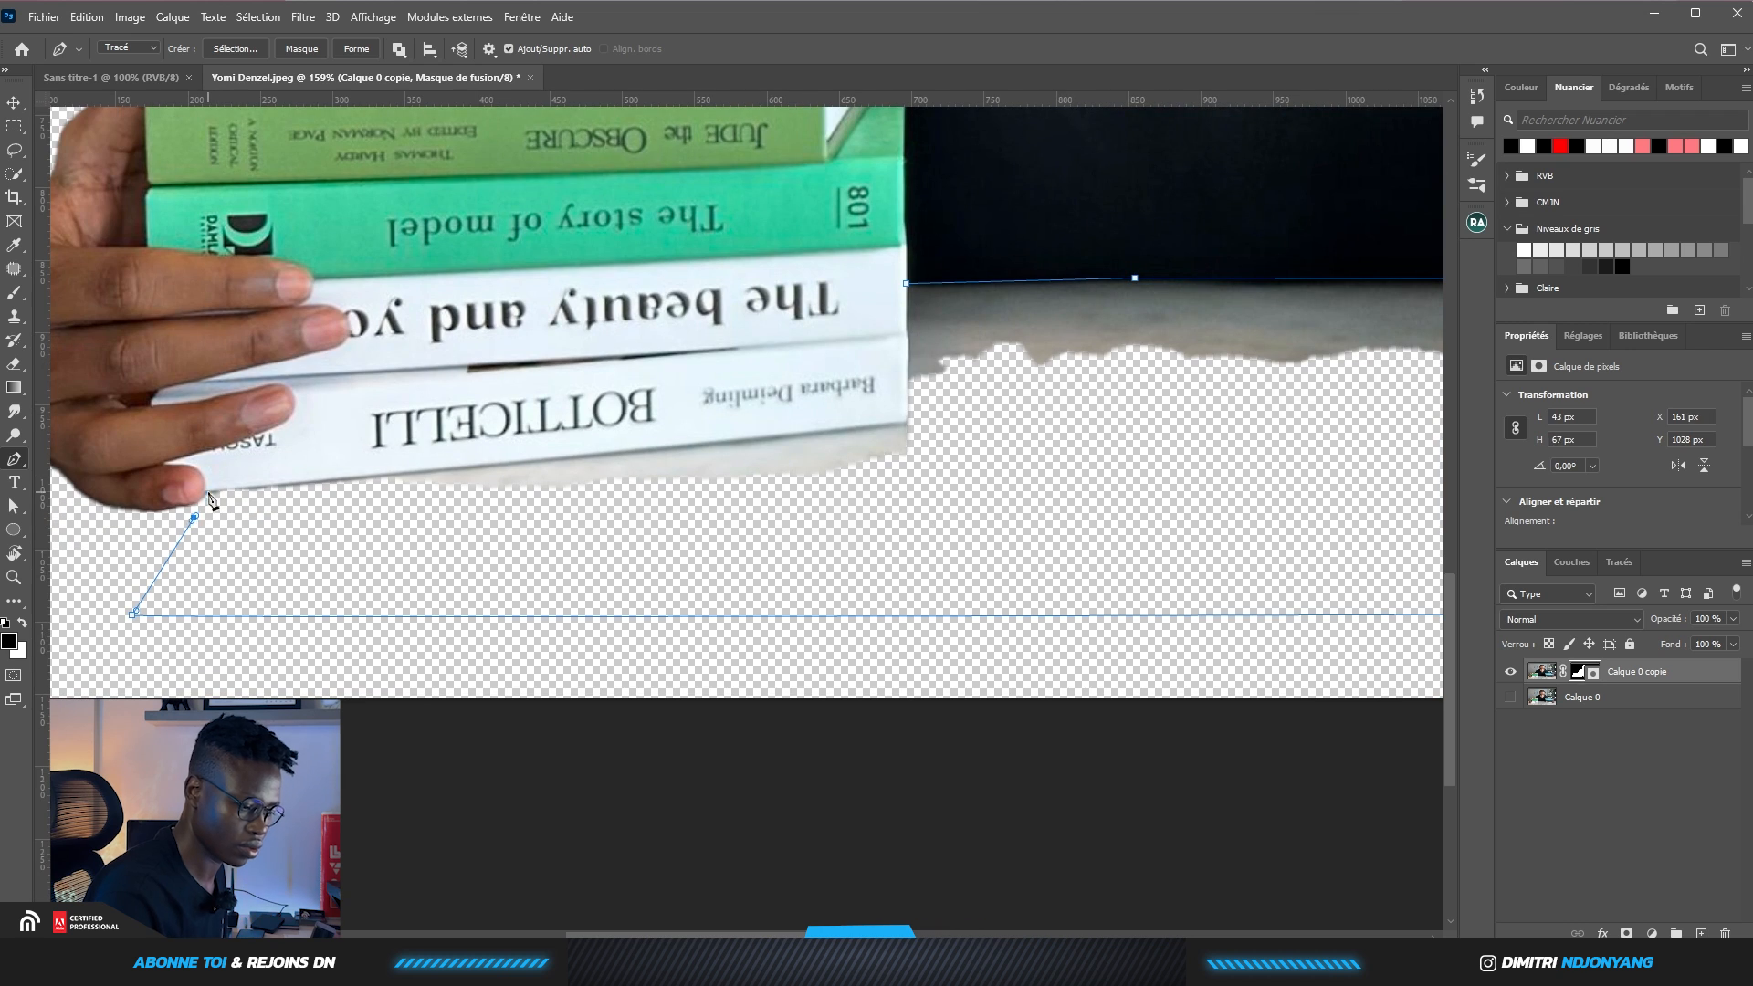
{"action": "left_click", "coordinate": [209, 492]}
{"action": "left_click", "coordinate": [307, 481]}
{"action": "left_click", "coordinate": [581, 454]}
{"action": "left_click", "coordinate": [686, 444]}
{"action": "left_click", "coordinate": [834, 429]}
{"action": "left_click", "coordinate": [905, 420]}
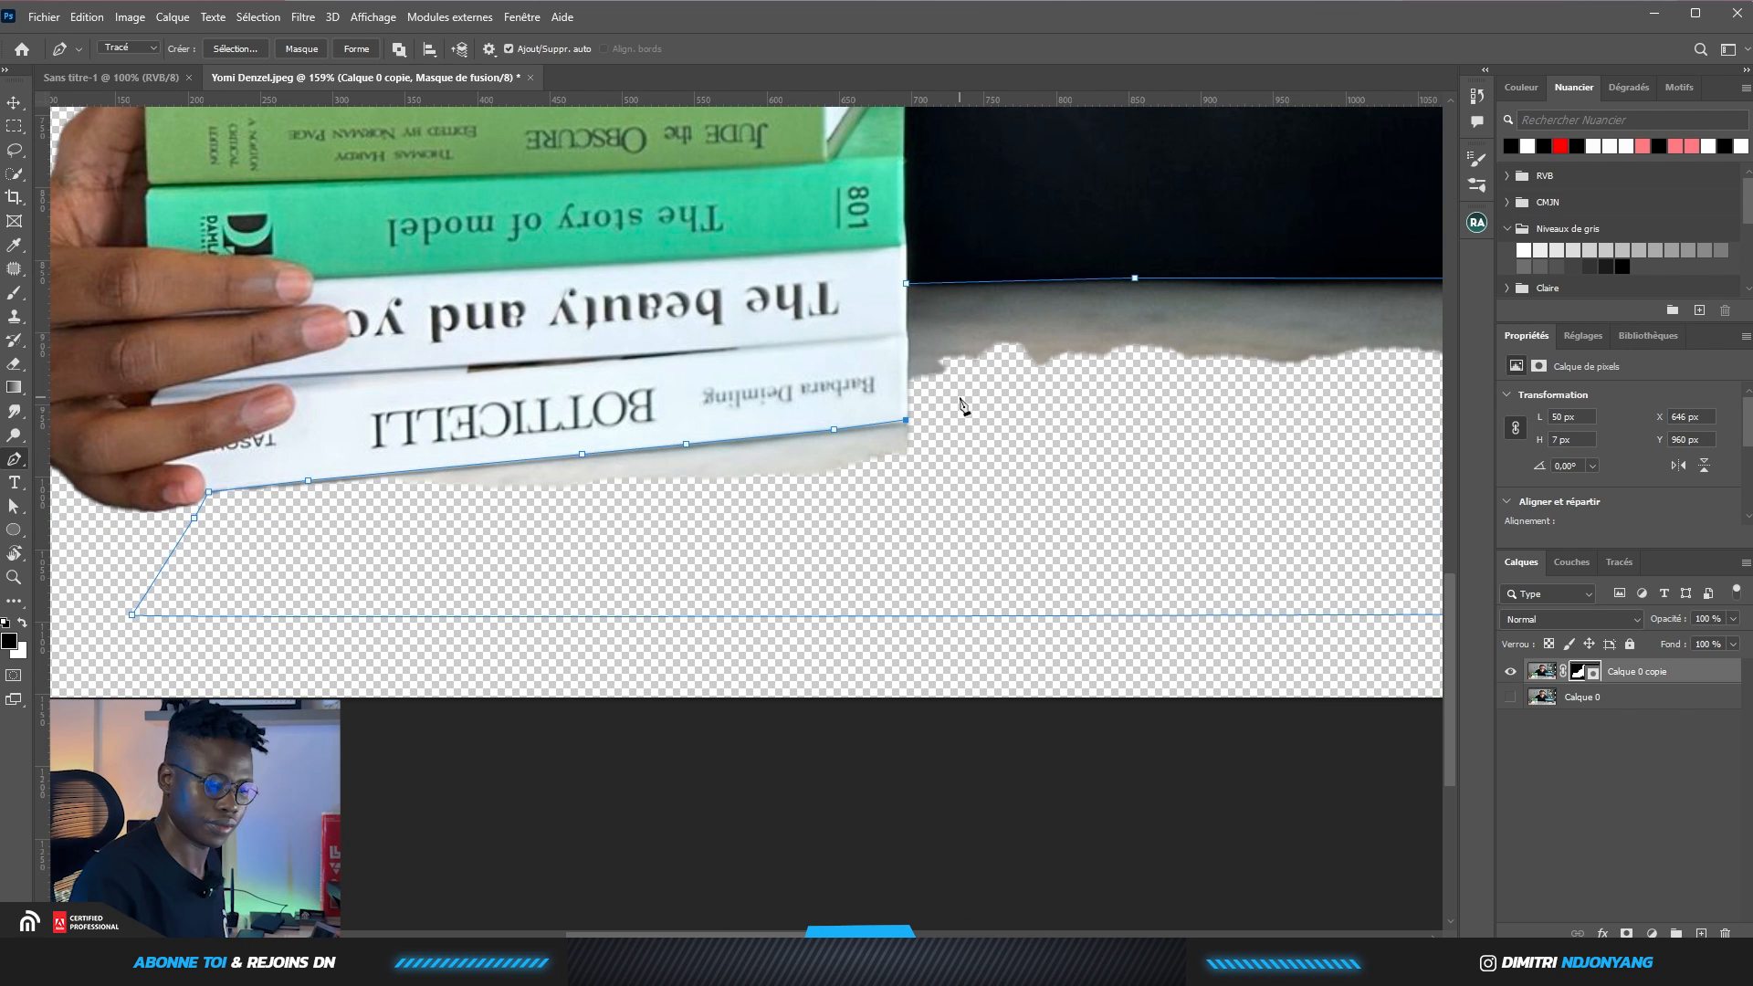
{"action": "left_click", "coordinate": [906, 283]}
{"action": "key", "text": "ctrl+Return"}
{"action": "scroll", "coordinate": [1055, 393], "scroll_direction": "down", "scroll_amount": 5}
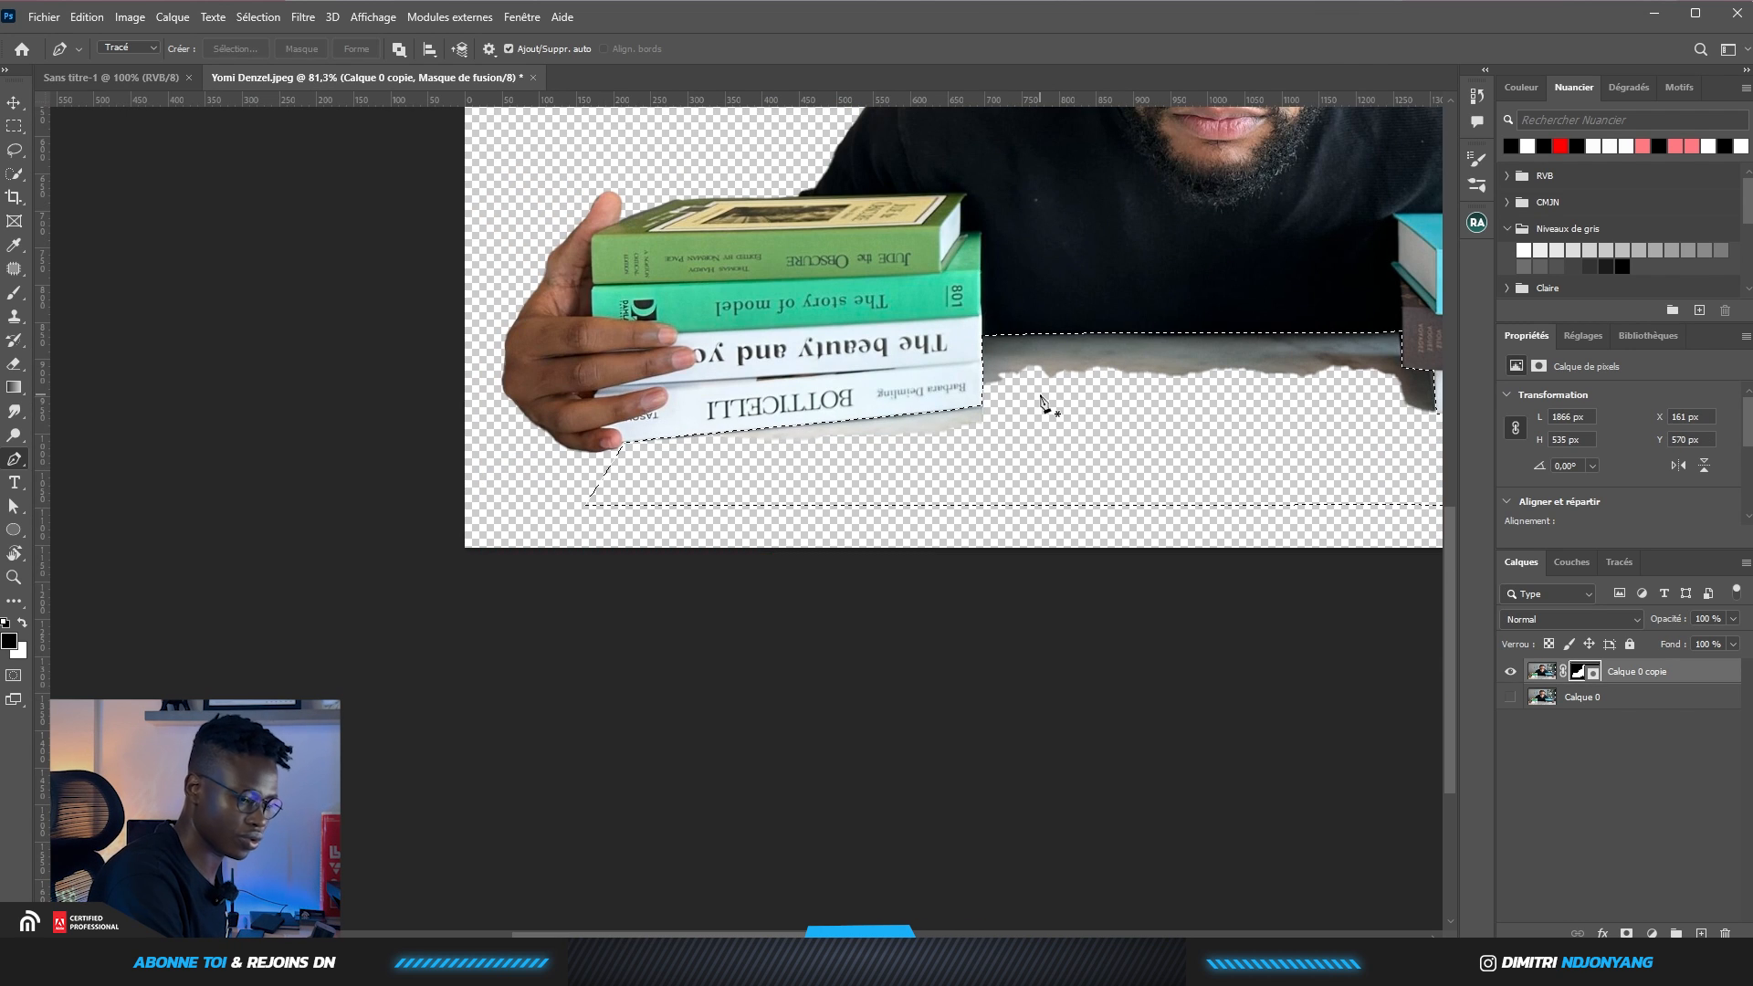
{"action": "key", "text": "ctrl+BackSpace"}
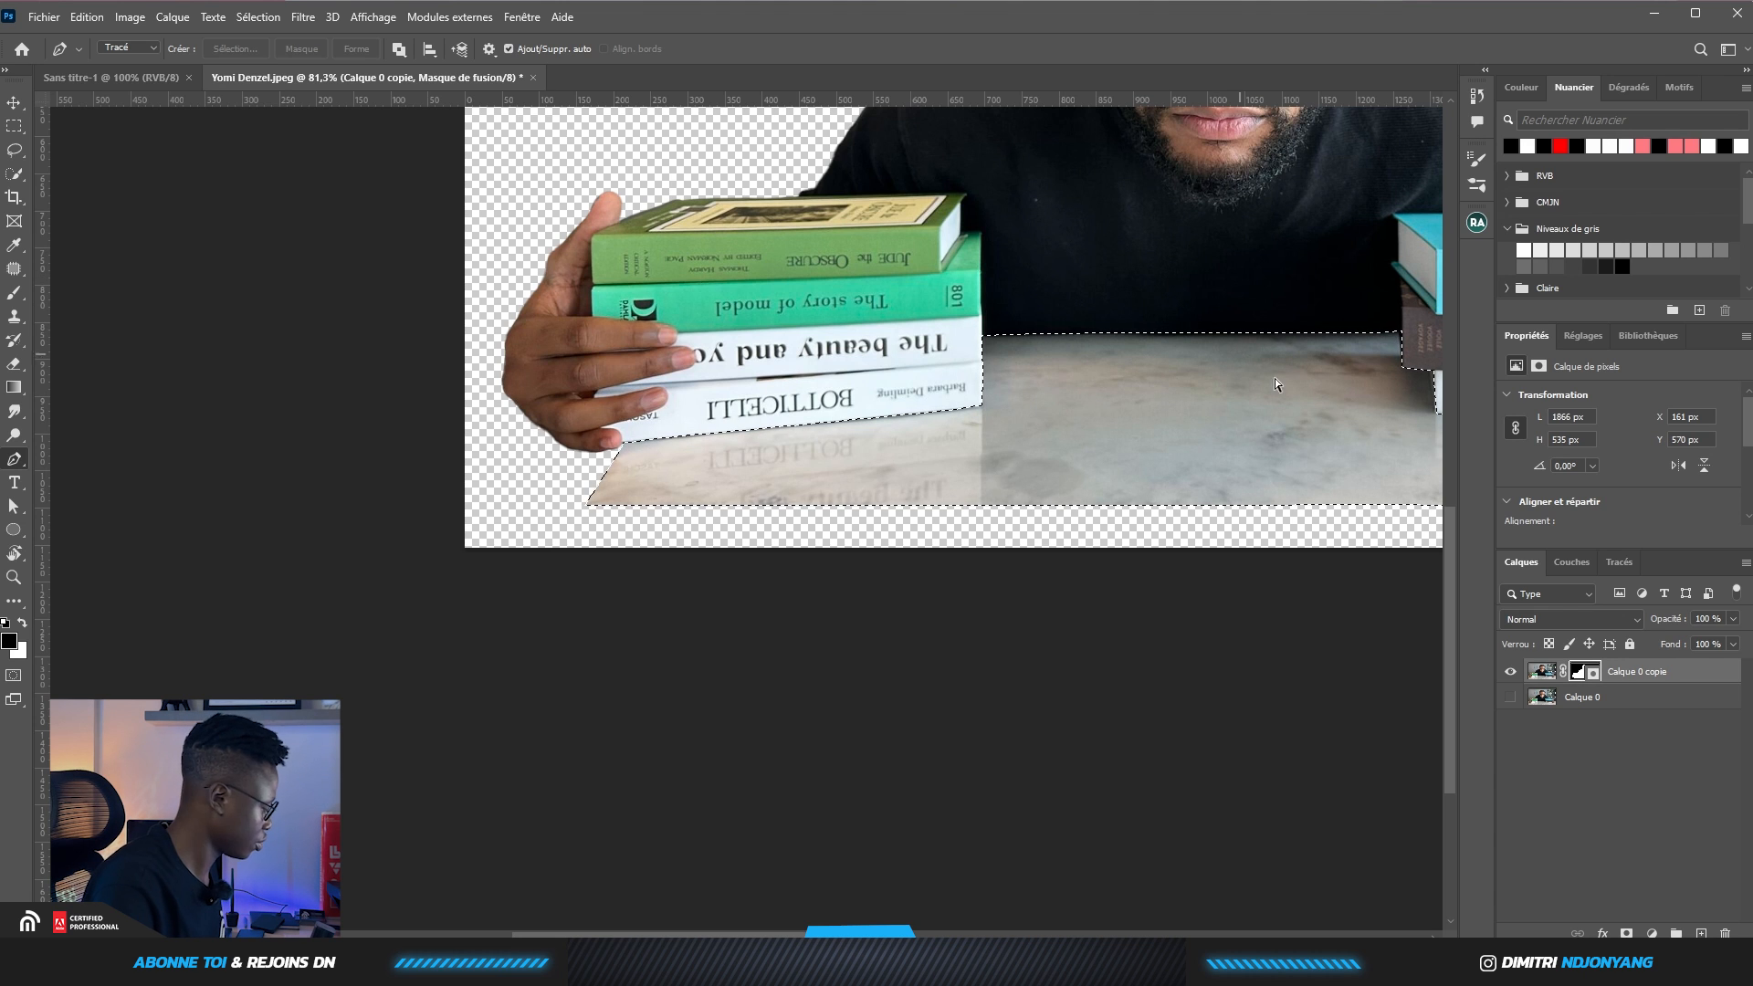
{"action": "key", "text": "ctrl+z"}
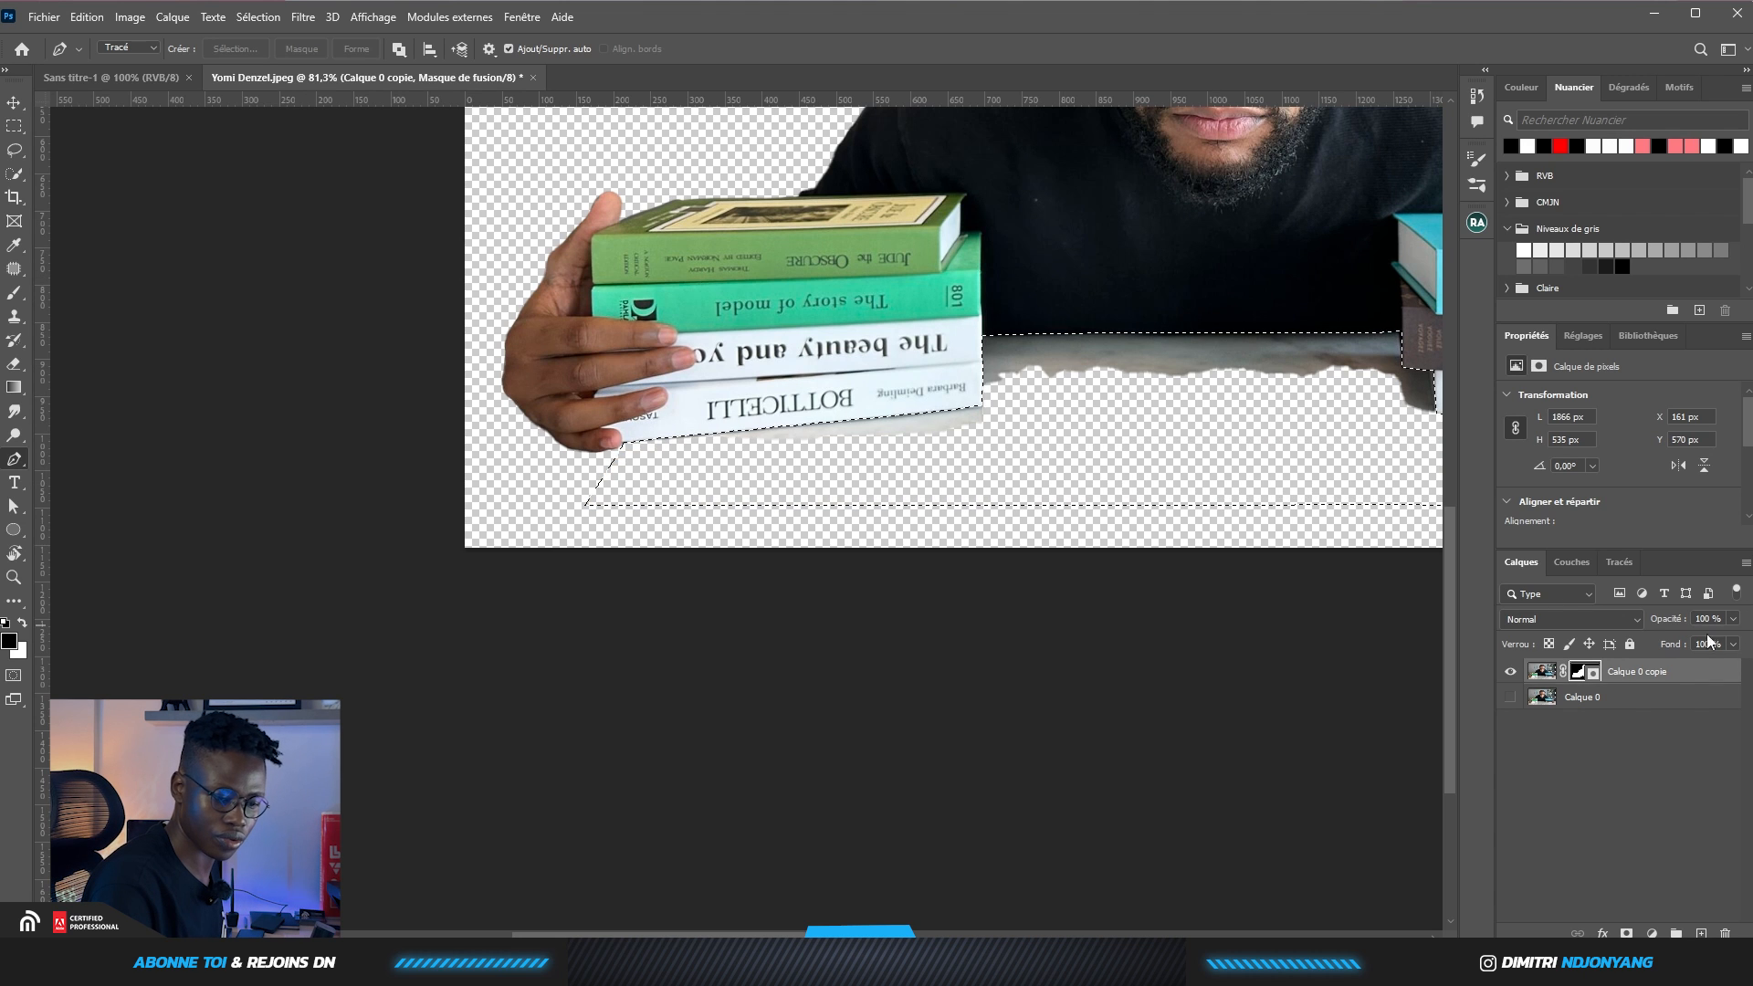
Delete the leftover tabletop inside the selection from the photo layer's pixels rather than its mask, and deselect
{"action": "left_click", "coordinate": [1537, 669]}
{"action": "key", "text": "ctrl+BackSpace"}
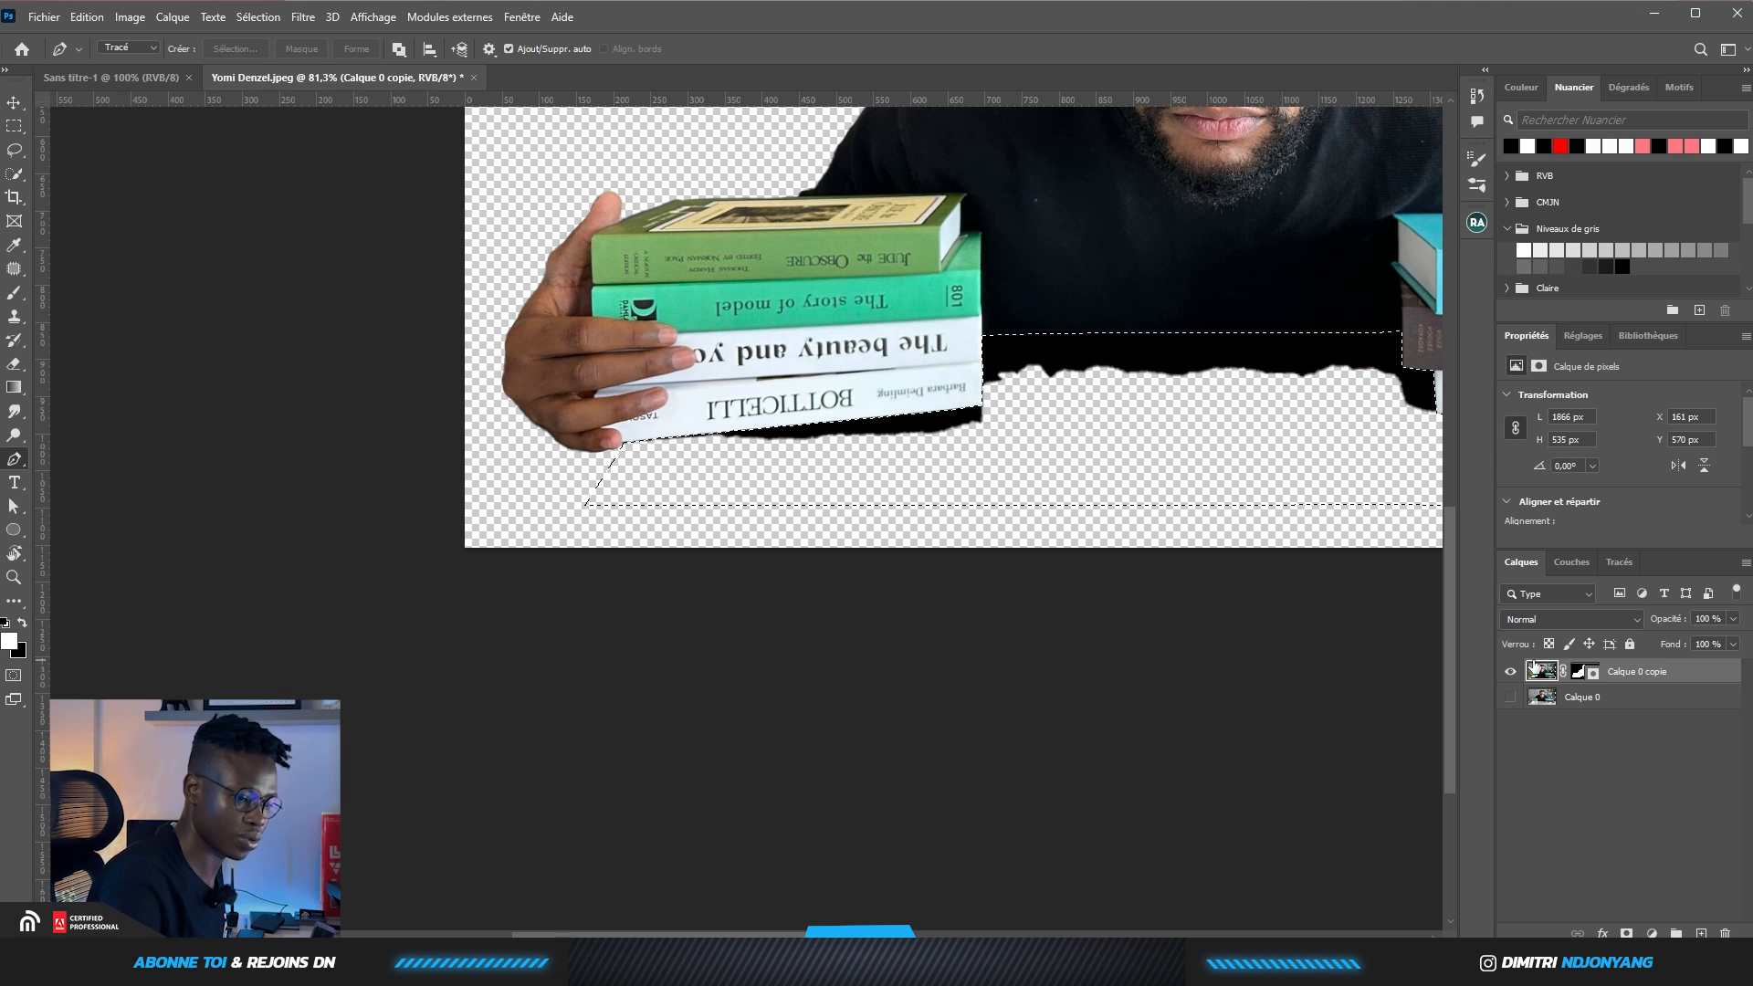
{"action": "left_click_drag", "start_coordinate": [1323, 371], "coordinate": [902, 537]}
{"action": "key", "text": "Delete"}
{"action": "scroll", "coordinate": [461, 543], "scroll_direction": "up", "scroll_amount": 4}
{"action": "scroll", "coordinate": [511, 664], "scroll_direction": "down", "scroll_amount": 7}
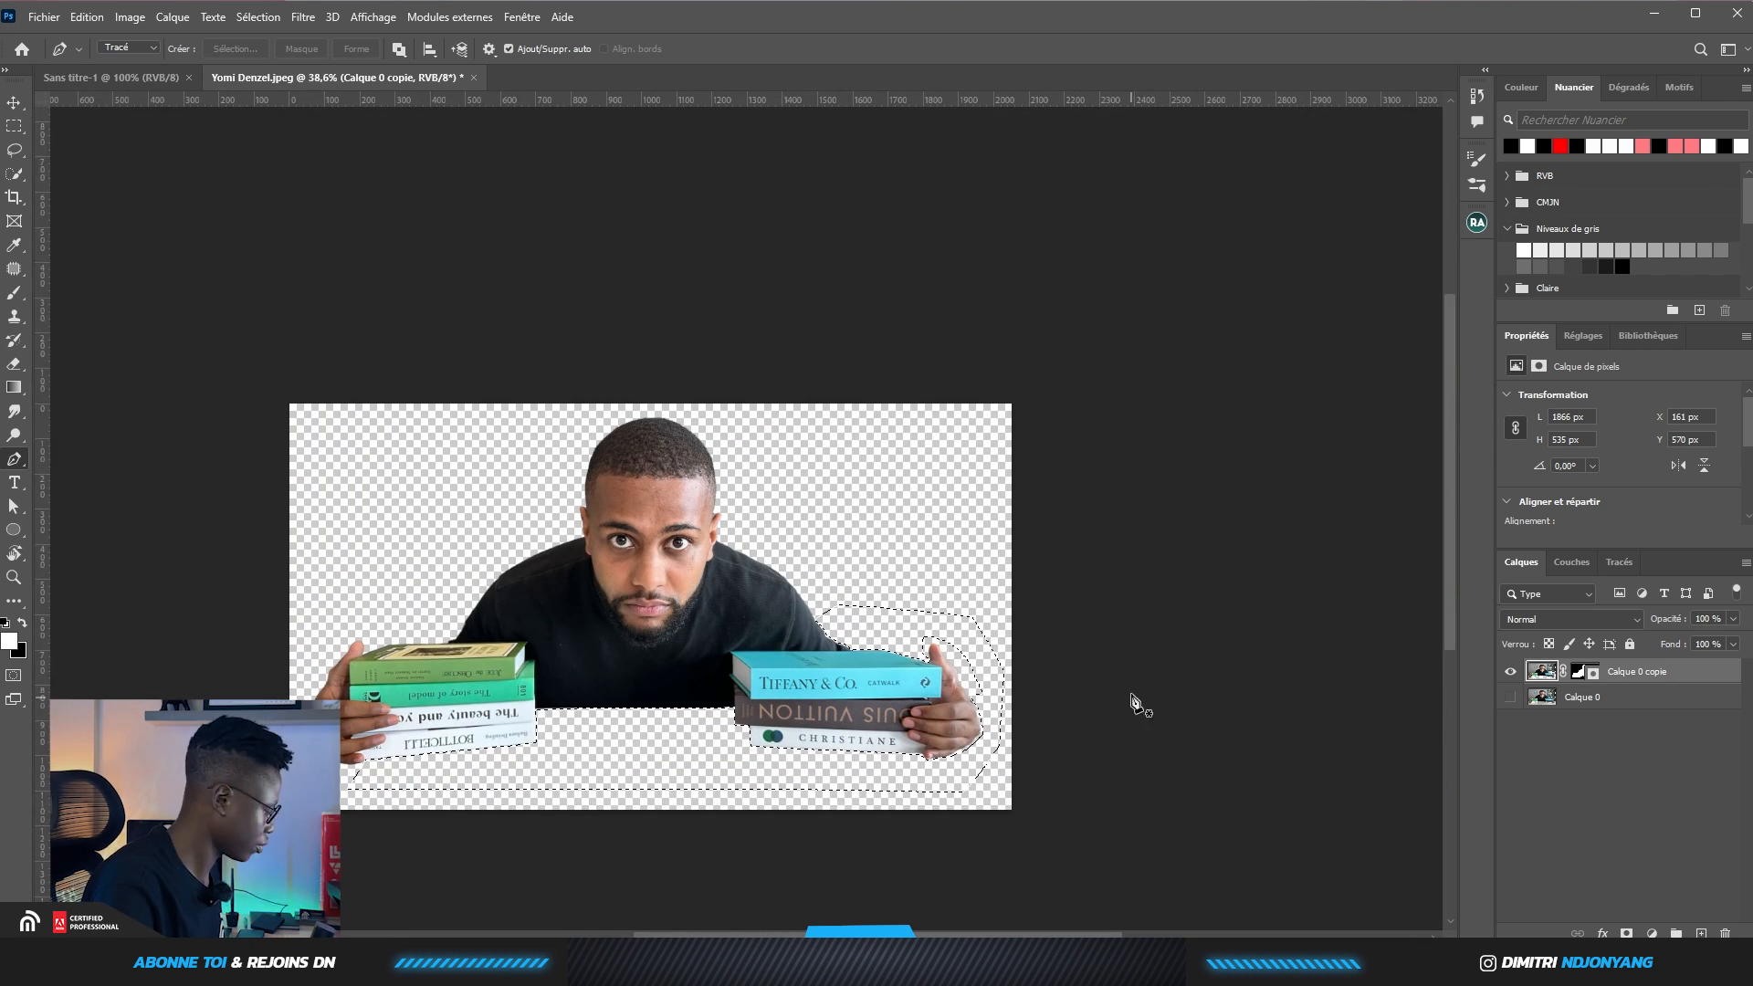
{"action": "key", "text": "ctrl+d"}
Convert the cutout layer to a smart object and move it into the 1280 x 720 px document
{"action": "right_click", "coordinate": [1717, 673]}
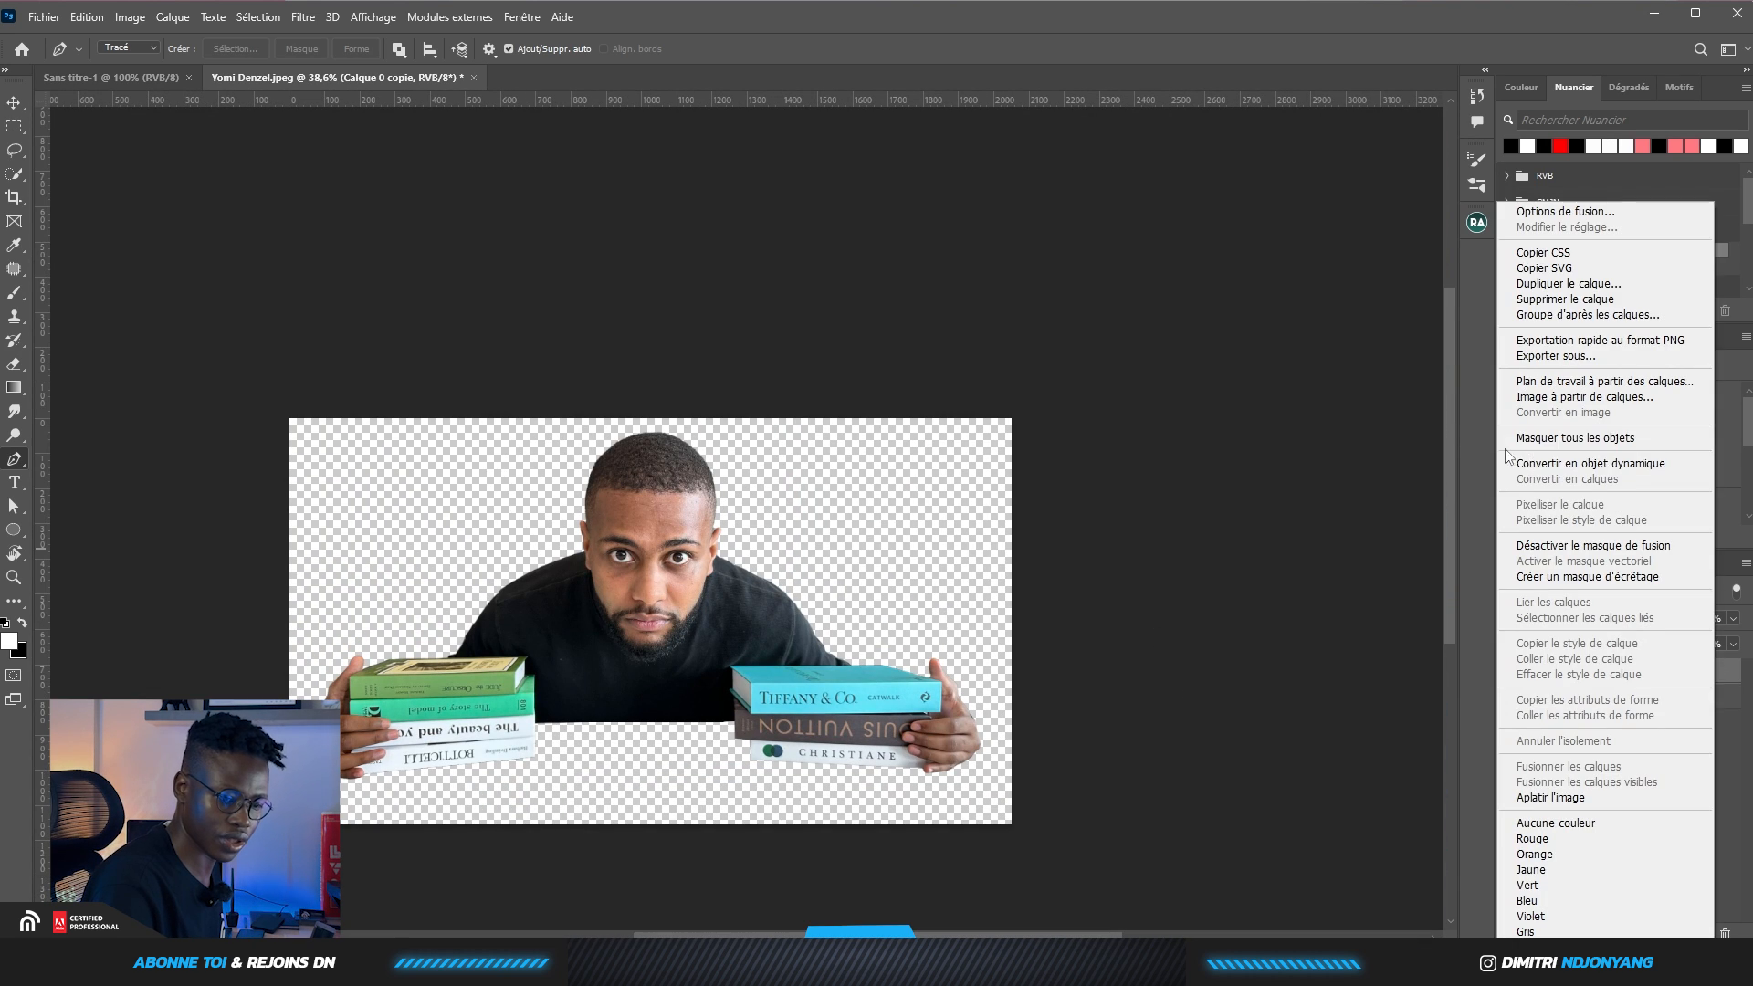
{"action": "left_click", "coordinate": [1578, 467]}
{"action": "left_click", "coordinate": [14, 103]}
{"action": "left_click_drag", "start_coordinate": [688, 533], "coordinate": [635, 435]}
Scale the cutout to about 1345 x 694 px and position it so the man and both book stacks fill the canvas width
{"action": "key", "text": "ctrl+t"}
{"action": "key", "text": "ctrl+0"}
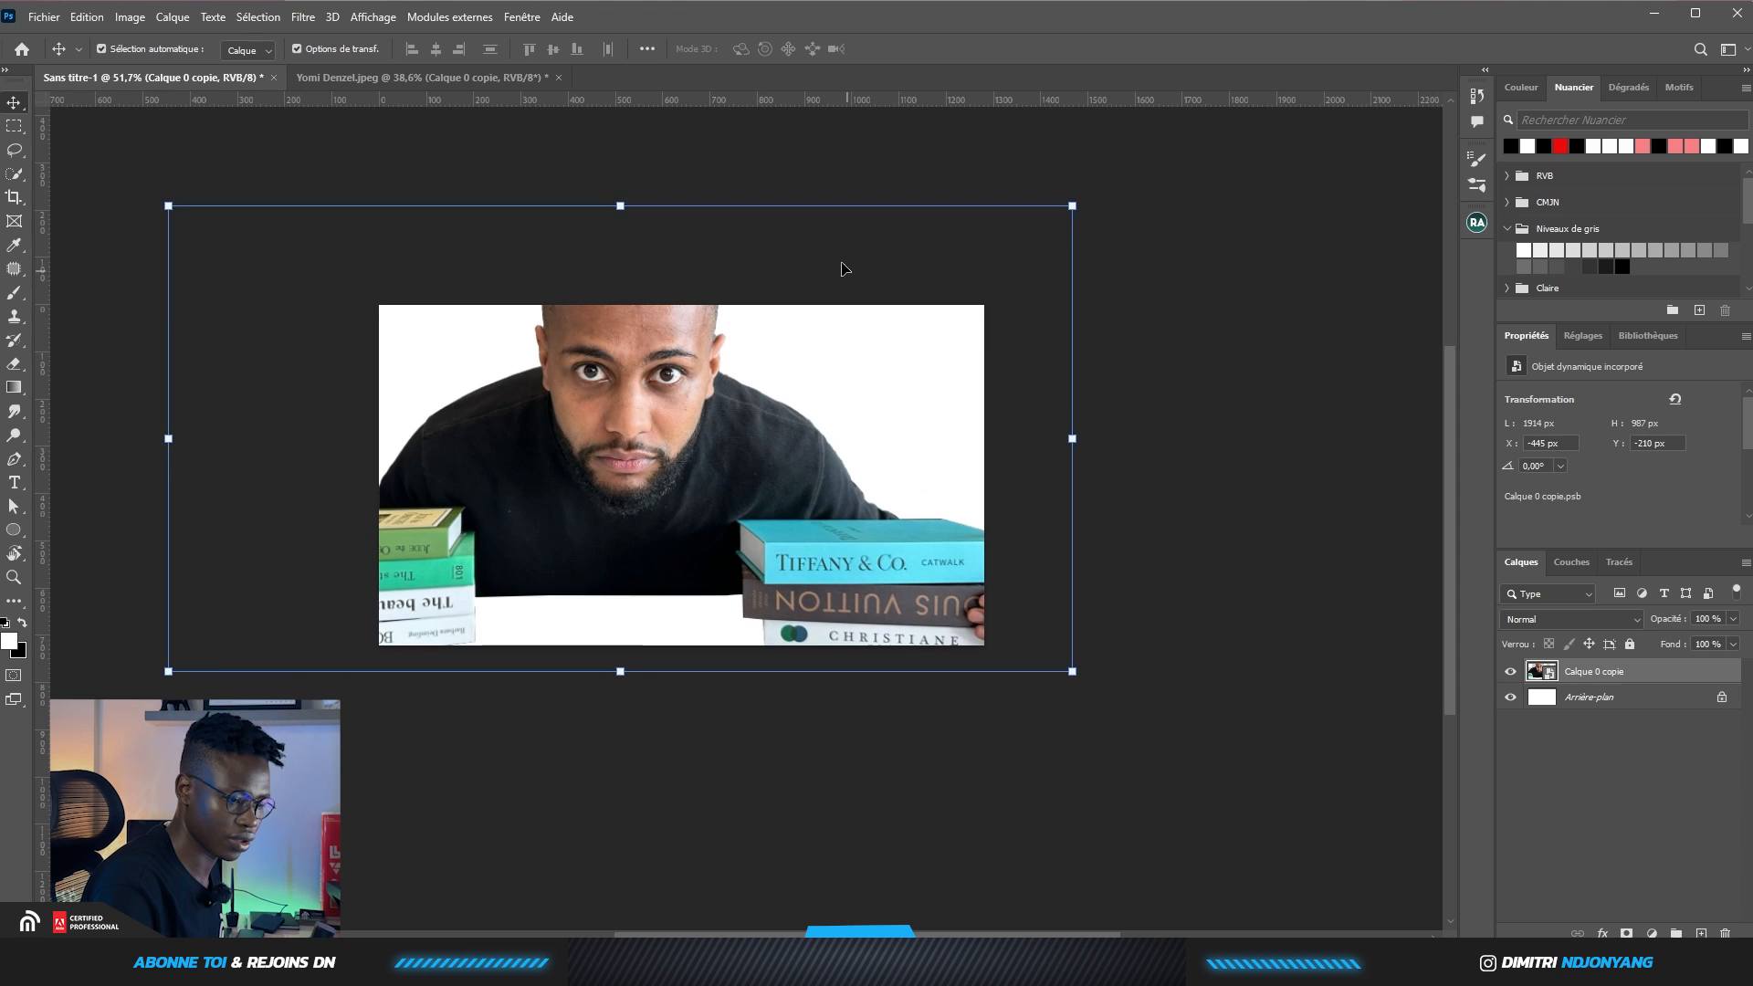
{"action": "left_click_drag", "start_coordinate": [1082, 201], "coordinate": [803, 344]}
{"action": "left_click_drag", "start_coordinate": [602, 498], "coordinate": [773, 468]}
{"action": "left_click", "coordinate": [1055, 48]}
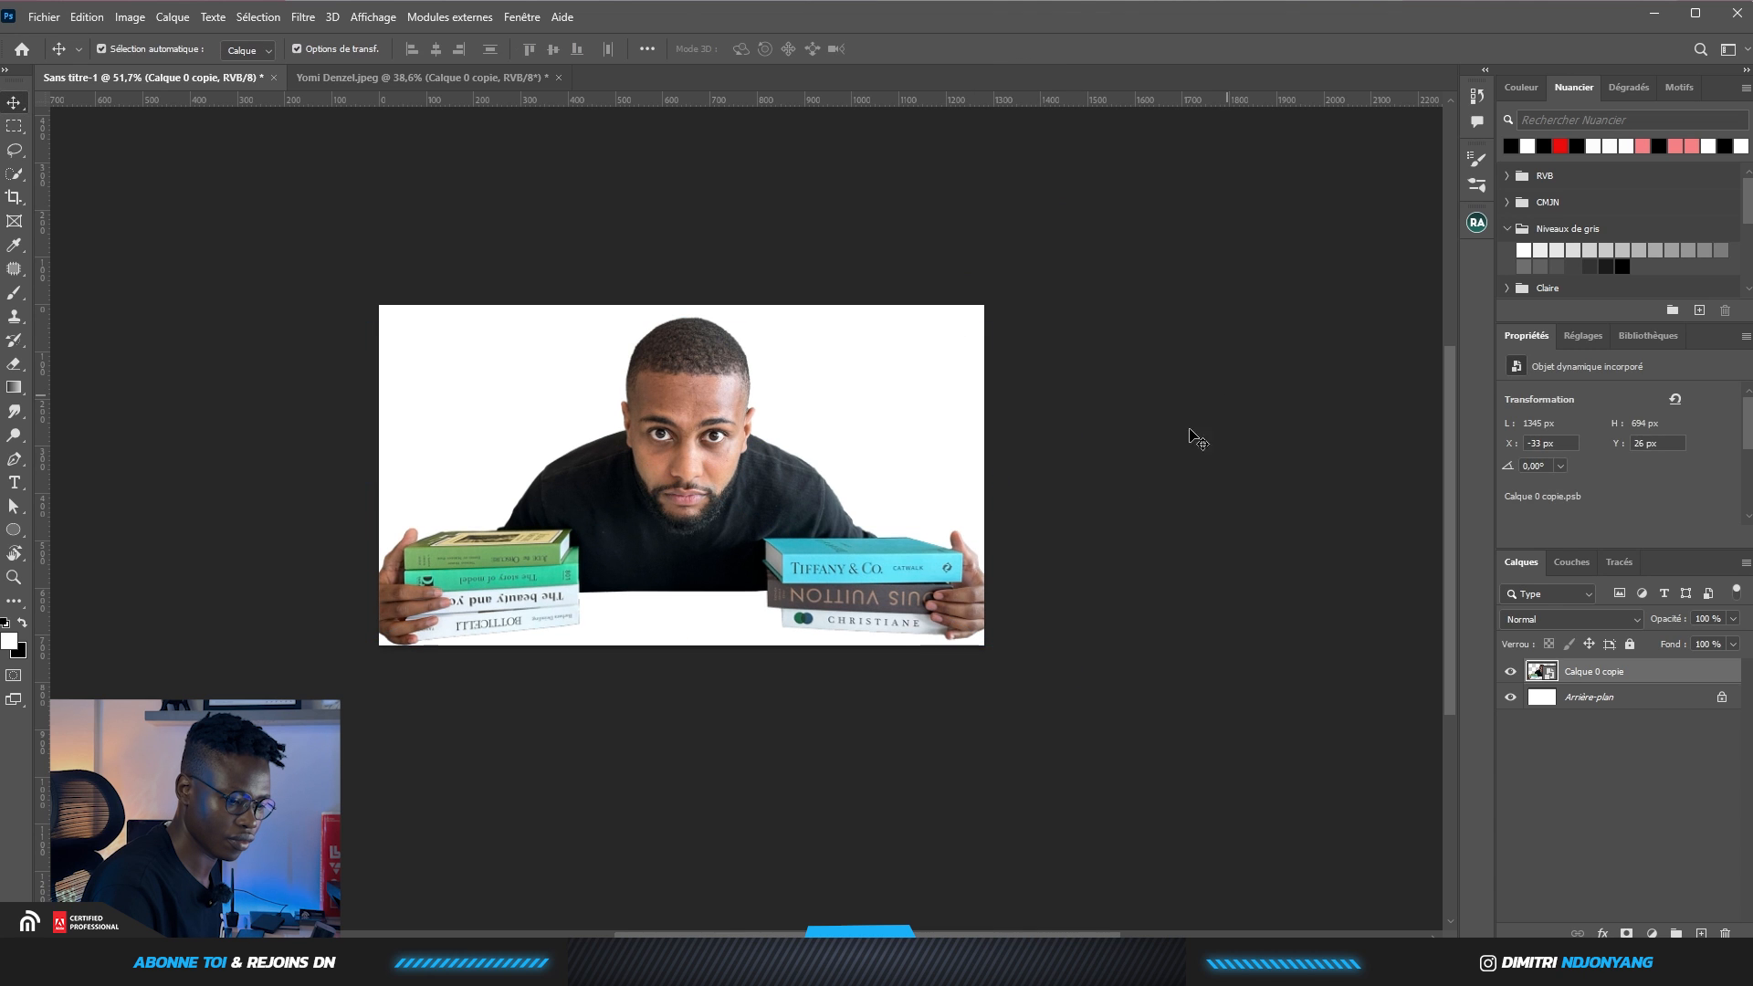
{"action": "scroll", "coordinate": [782, 568], "scroll_direction": "up", "scroll_amount": 2}
{"action": "scroll", "coordinate": [785, 570], "scroll_direction": "up", "scroll_amount": 3}
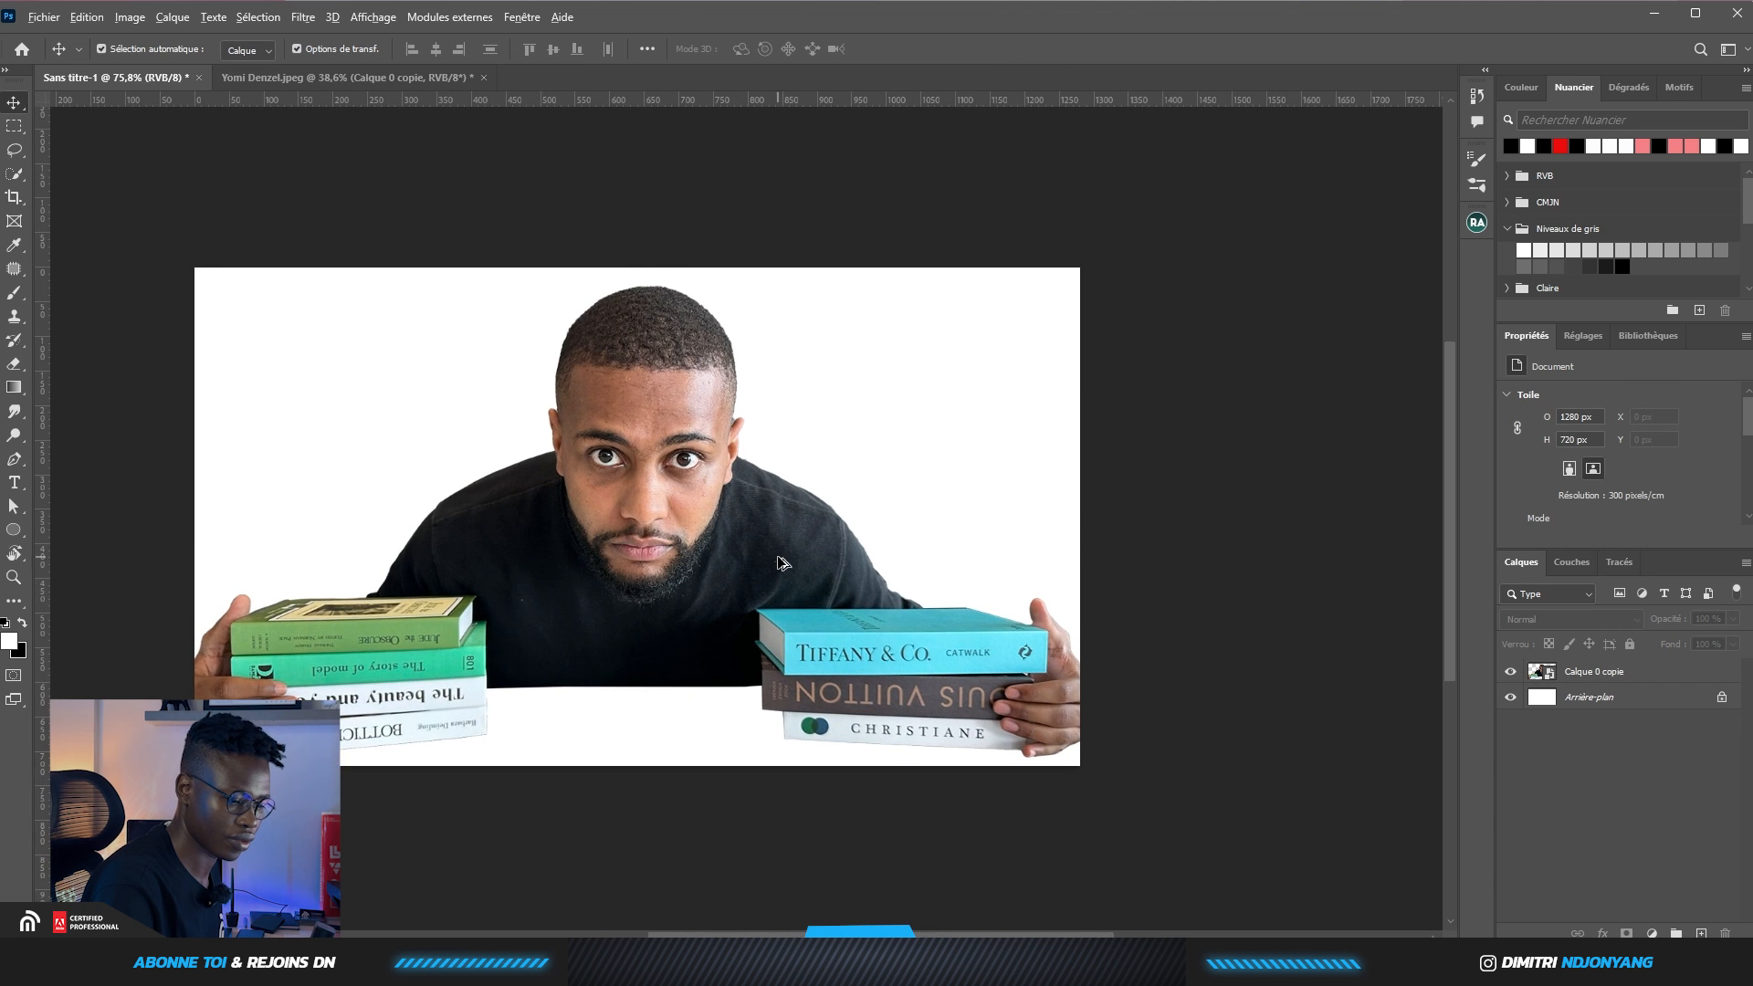
{"action": "scroll", "coordinate": [790, 568], "scroll_direction": "down", "scroll_amount": 2}
{"action": "left_click", "coordinate": [831, 562]}
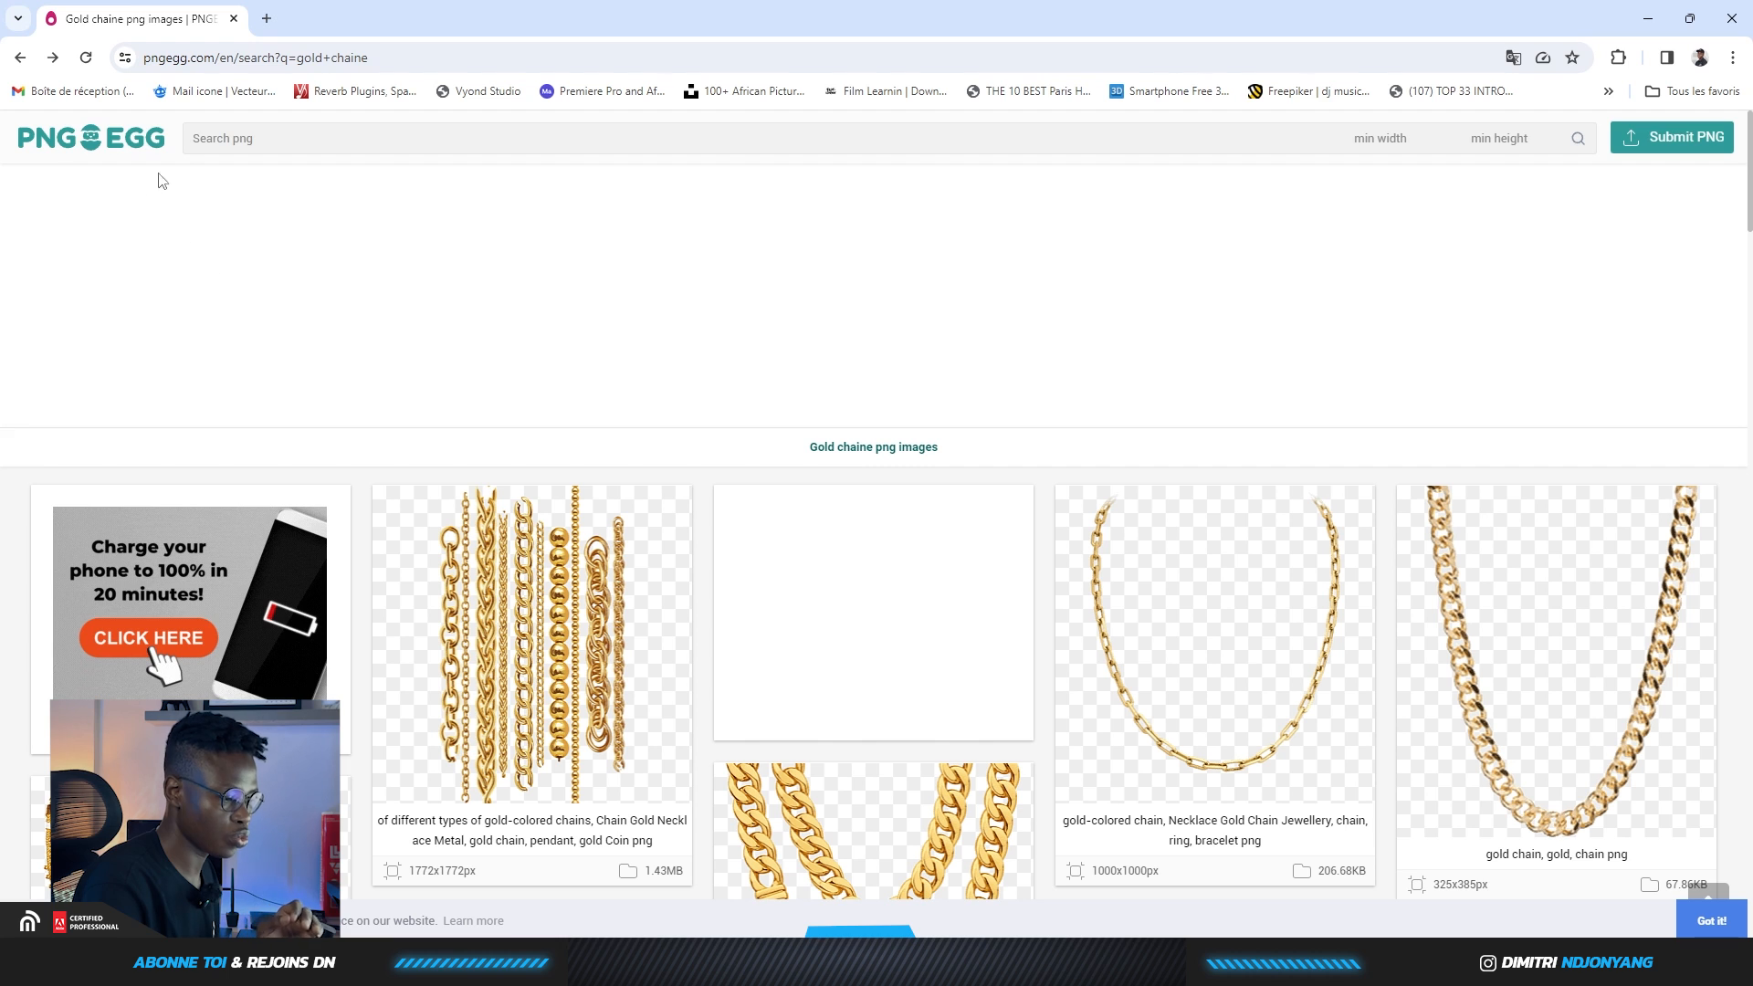
Search PNGEgg for "books", look through the resulting book images, and switch back to Photoshop
{"action": "left_click", "coordinate": [345, 143]}
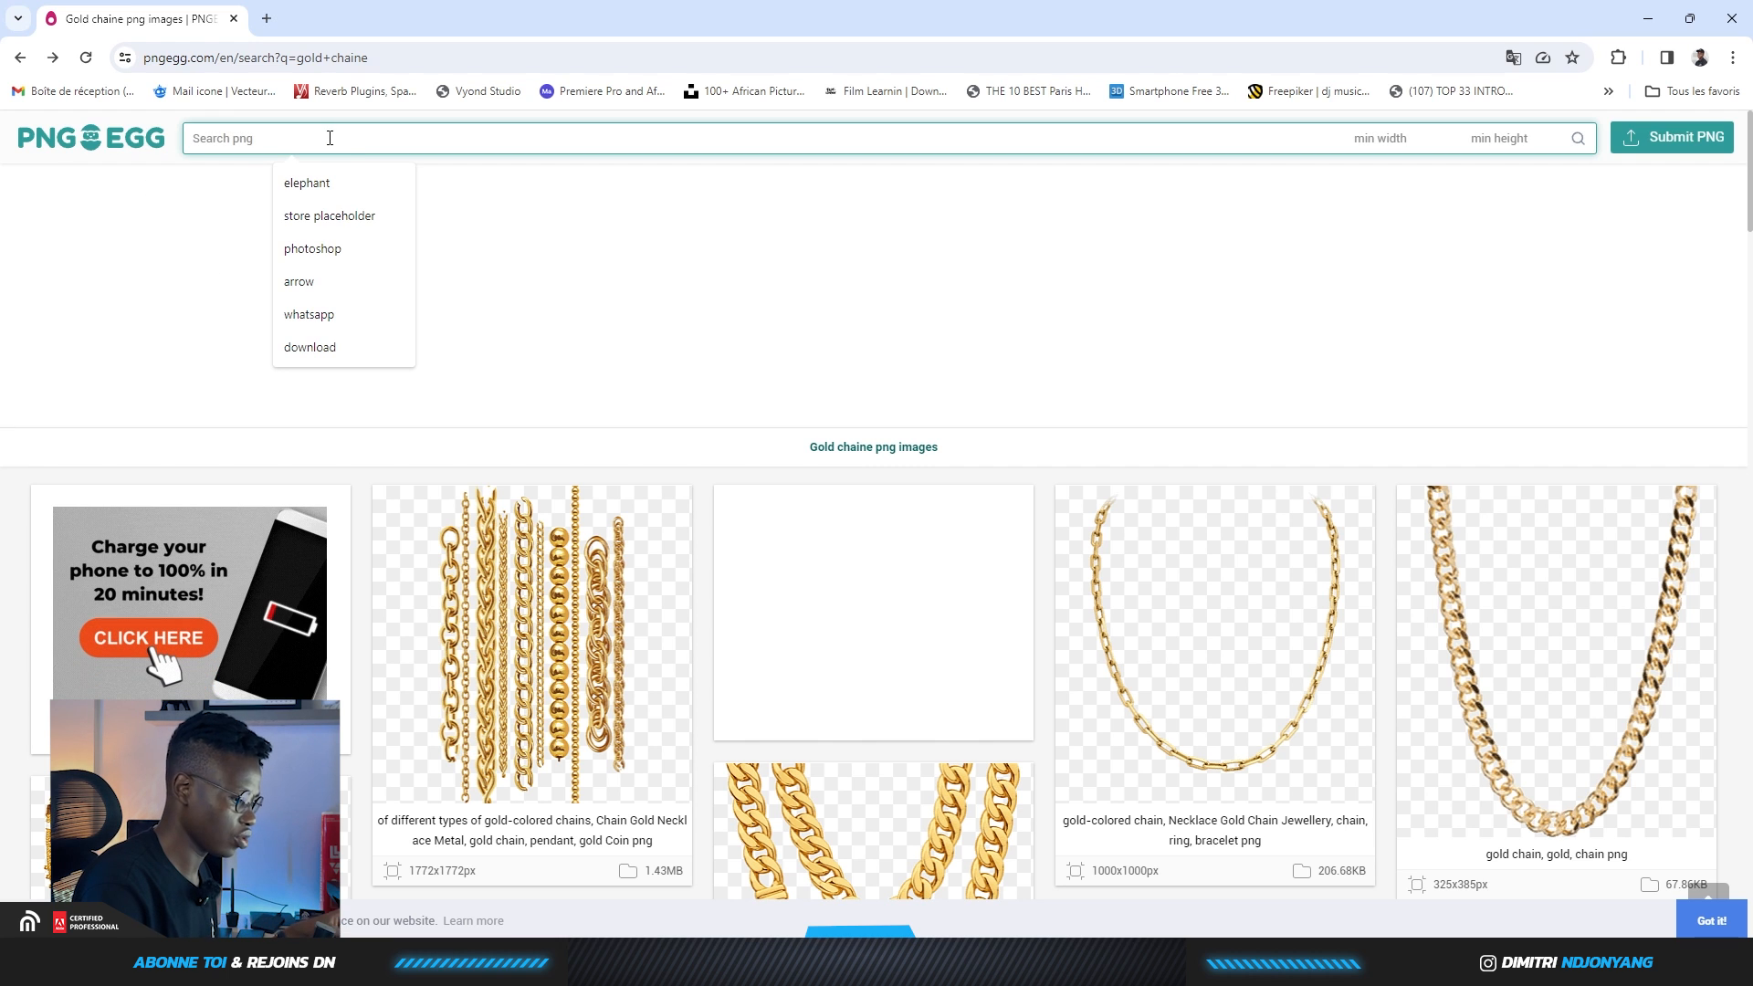
{"action": "type", "text": "boo"}
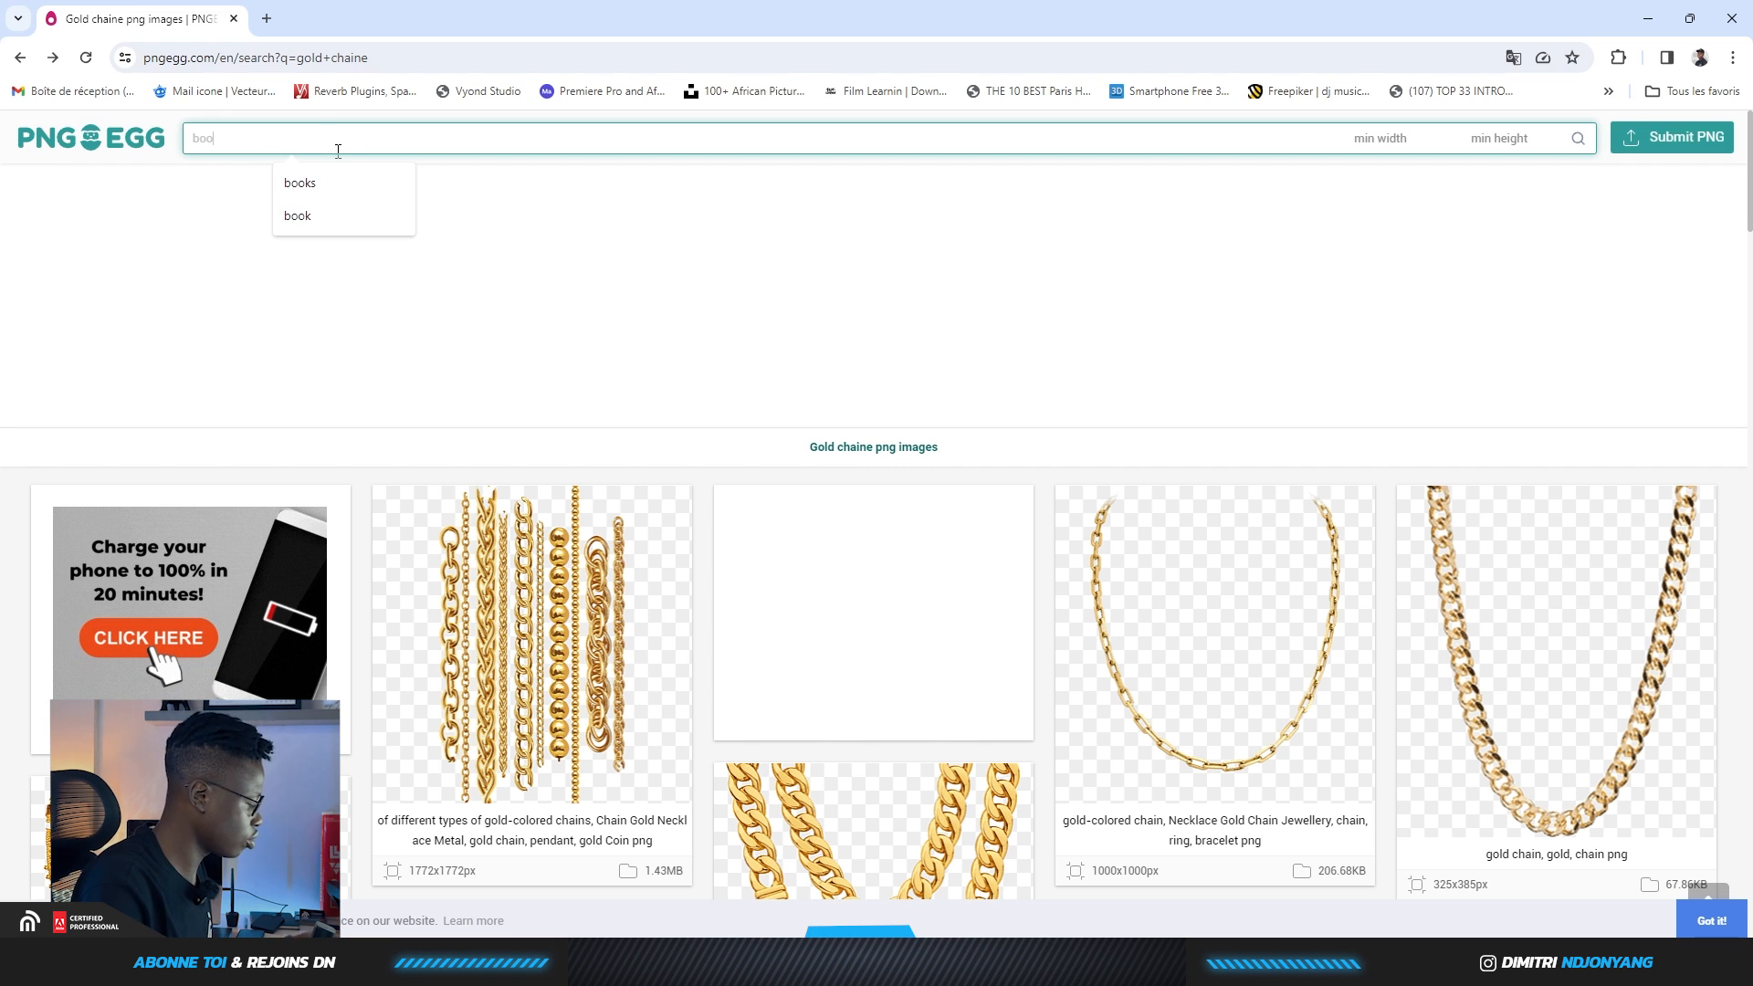
{"action": "type", "text": "ks"}
{"action": "key", "text": "Return"}
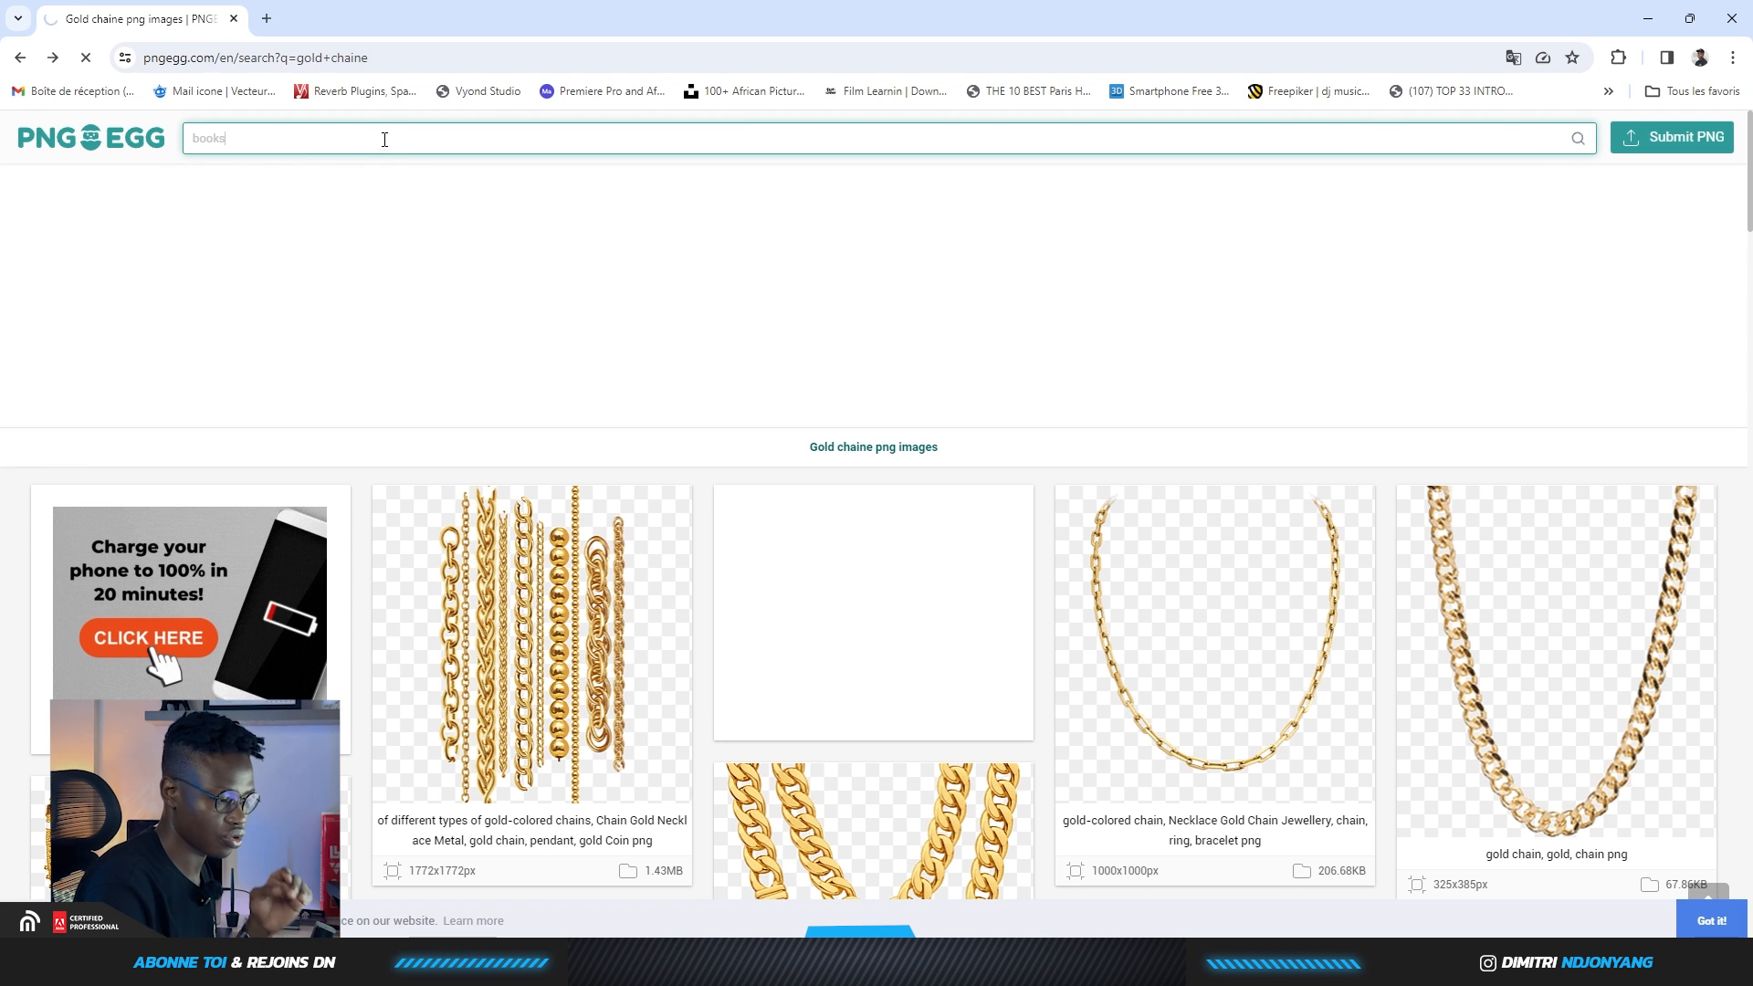
{"action": "scroll", "coordinate": [441, 191], "scroll_direction": "down", "scroll_amount": 1}
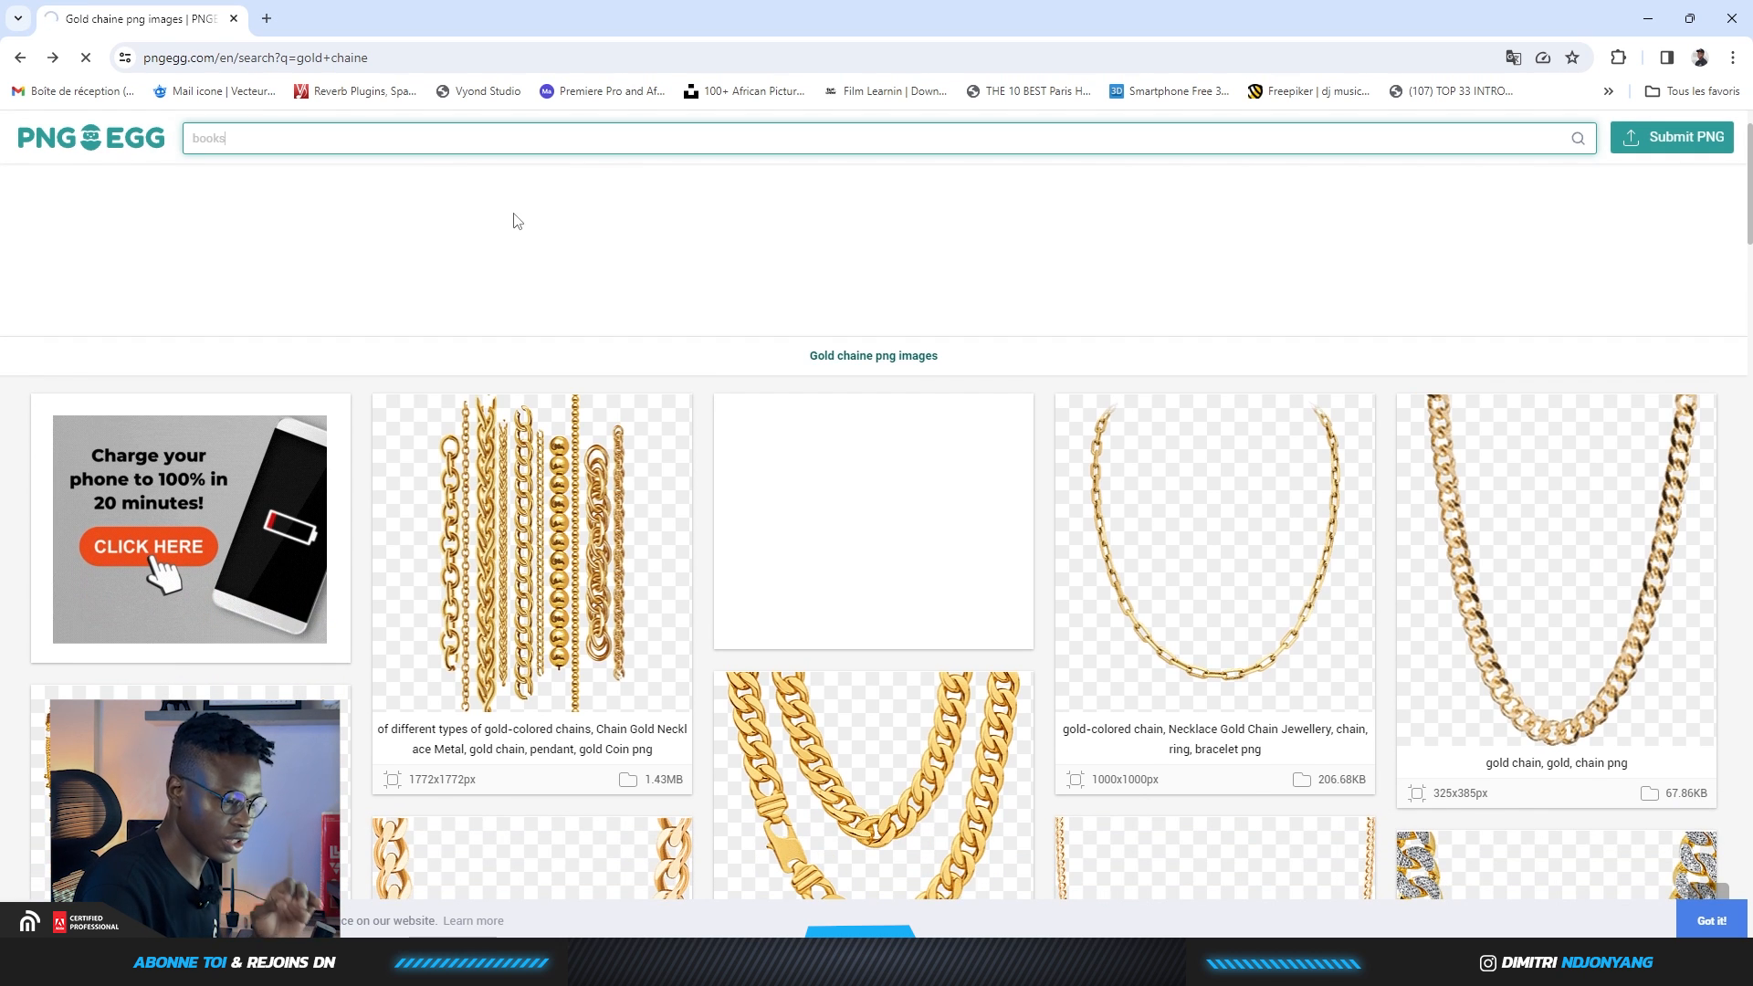
{"action": "scroll", "coordinate": [719, 315], "scroll_direction": "down", "scroll_amount": 4}
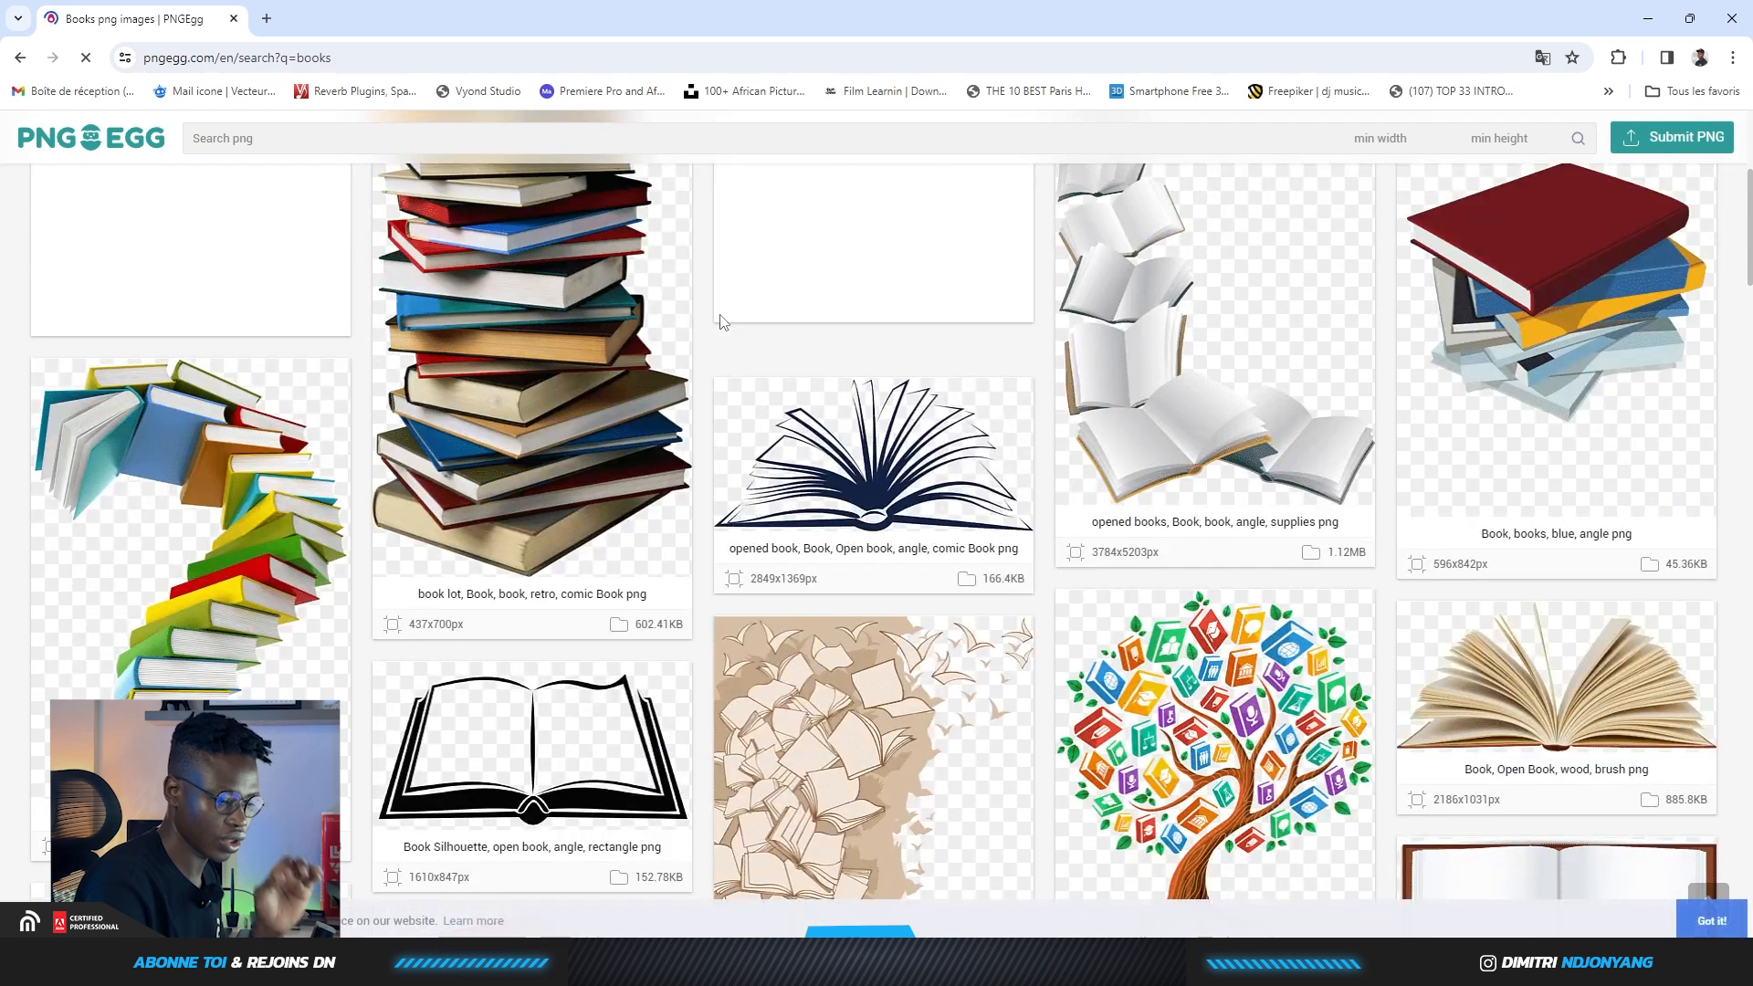
{"action": "scroll", "coordinate": [708, 338], "scroll_direction": "down", "scroll_amount": 2}
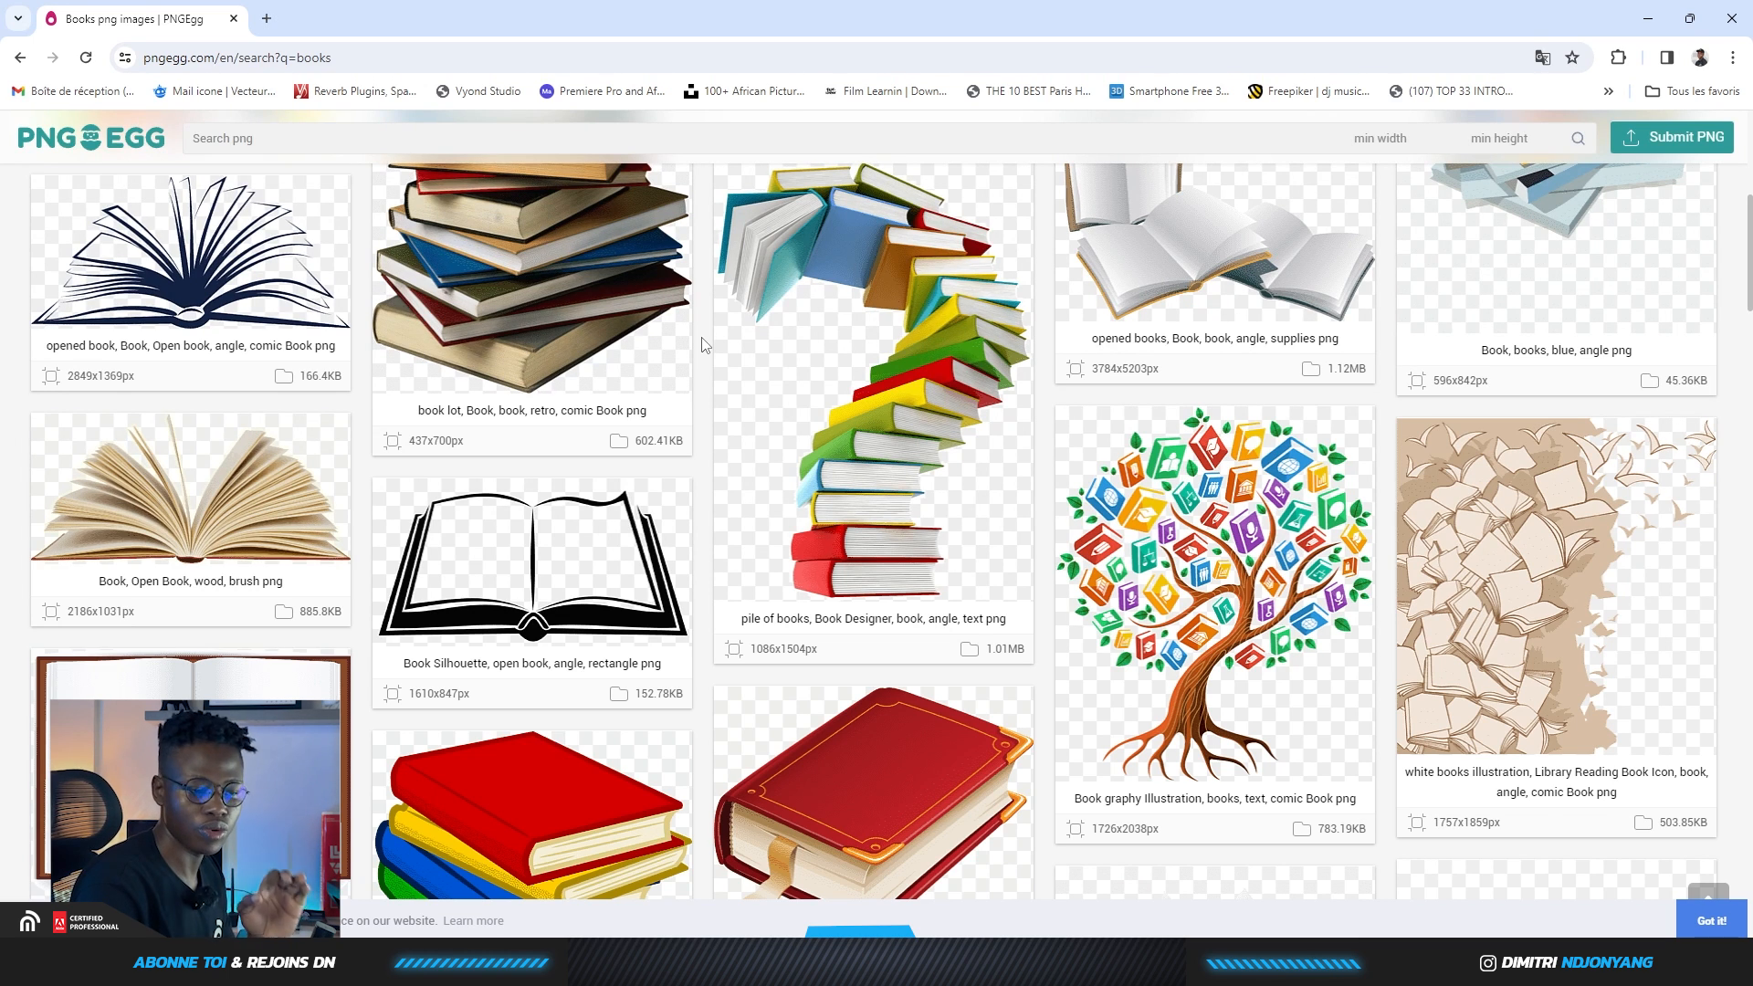
{"action": "left_click", "coordinate": [1633, 11]}
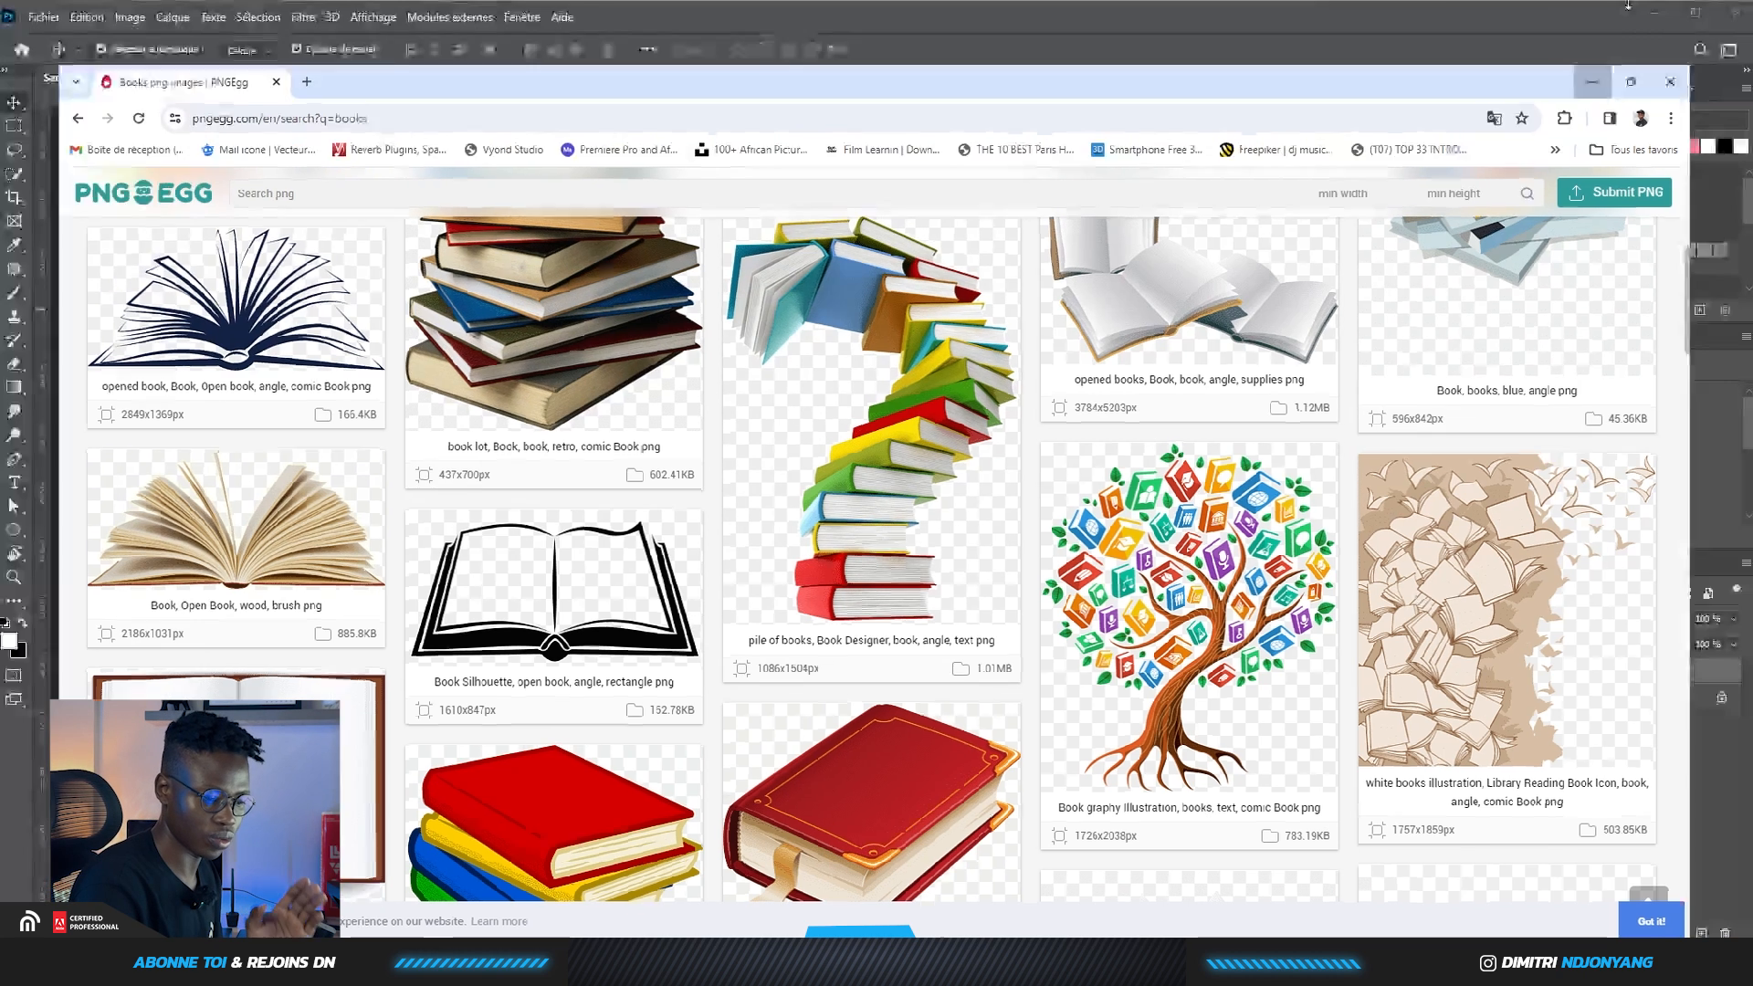
Place Book png 2 as an embedded image, turned -90° and scaled to about 6.8%, above the green books beside the man
{"action": "left_click", "coordinate": [44, 17]}
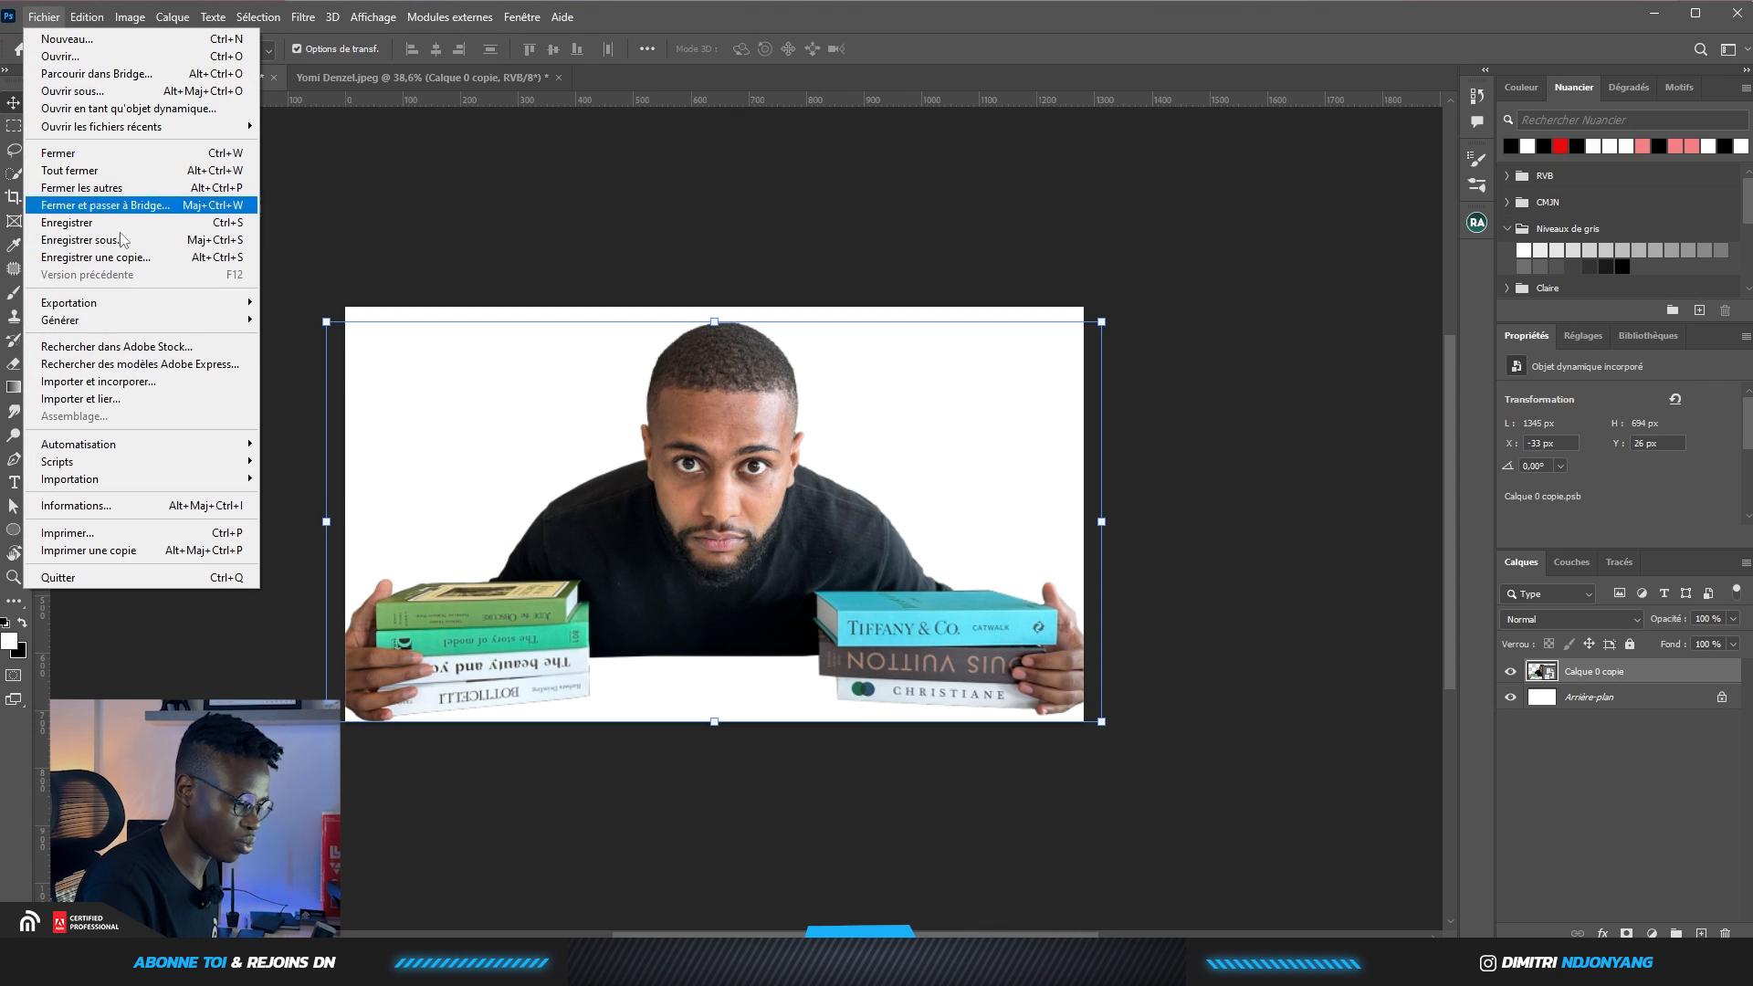
{"action": "left_click", "coordinate": [128, 380]}
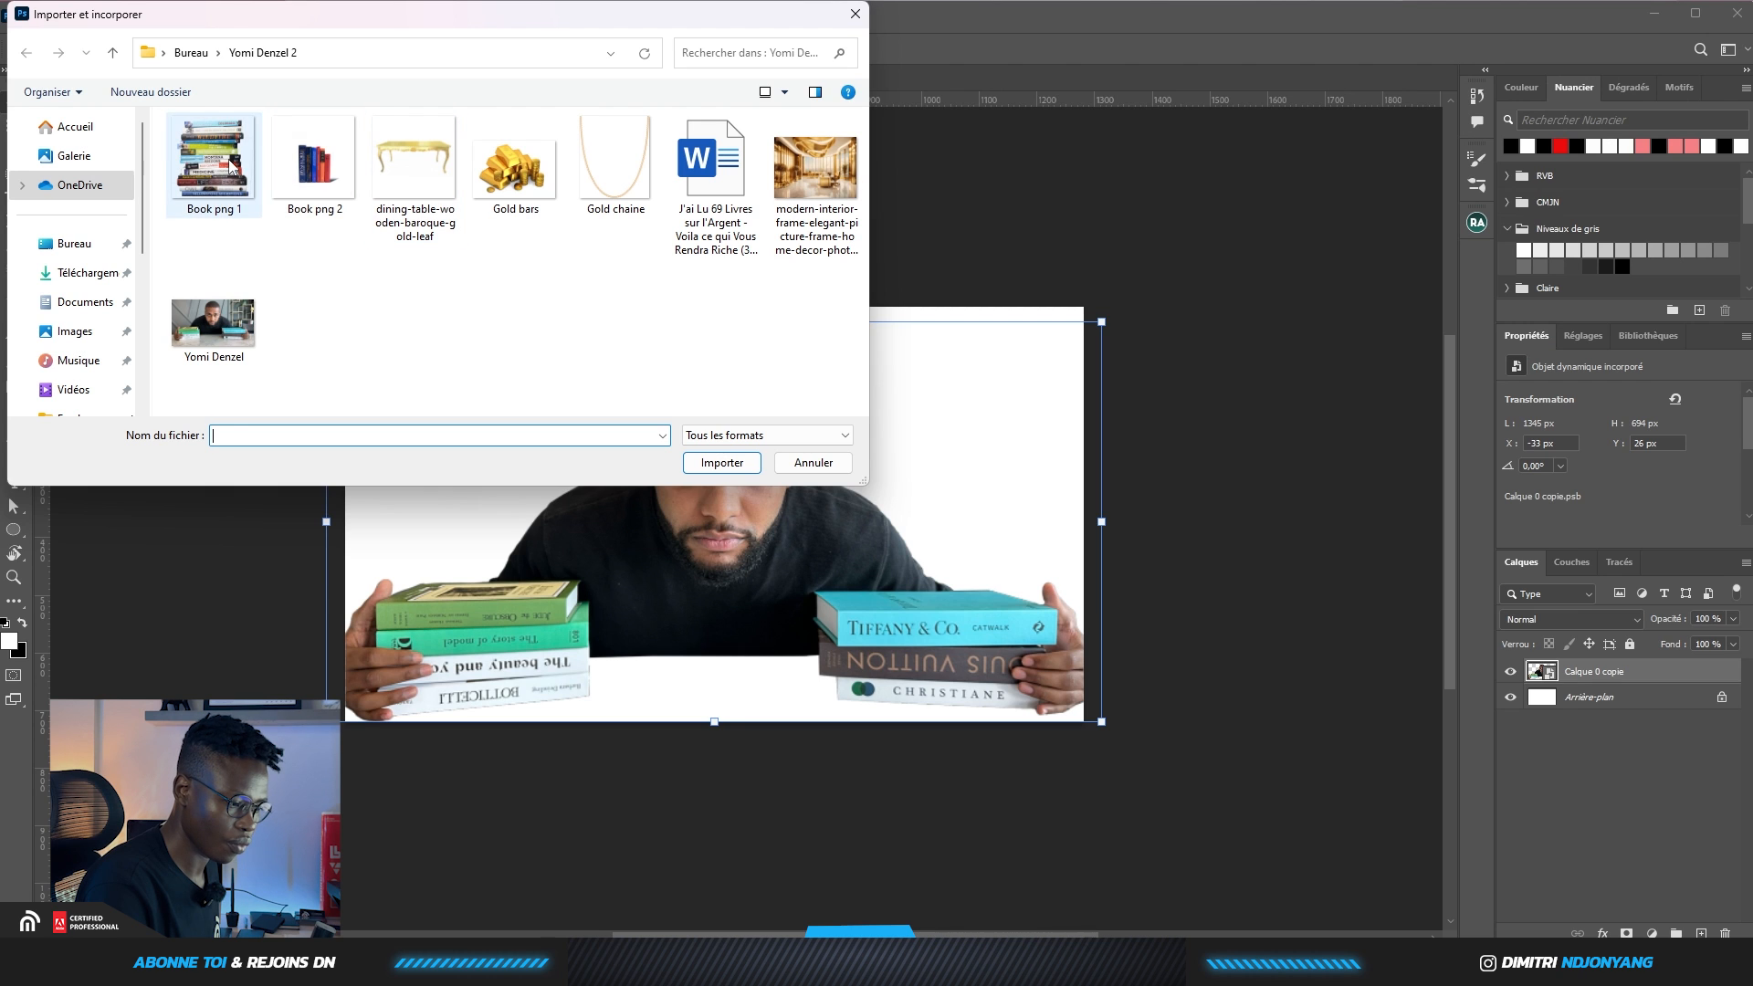
{"action": "double_click", "coordinate": [315, 171]}
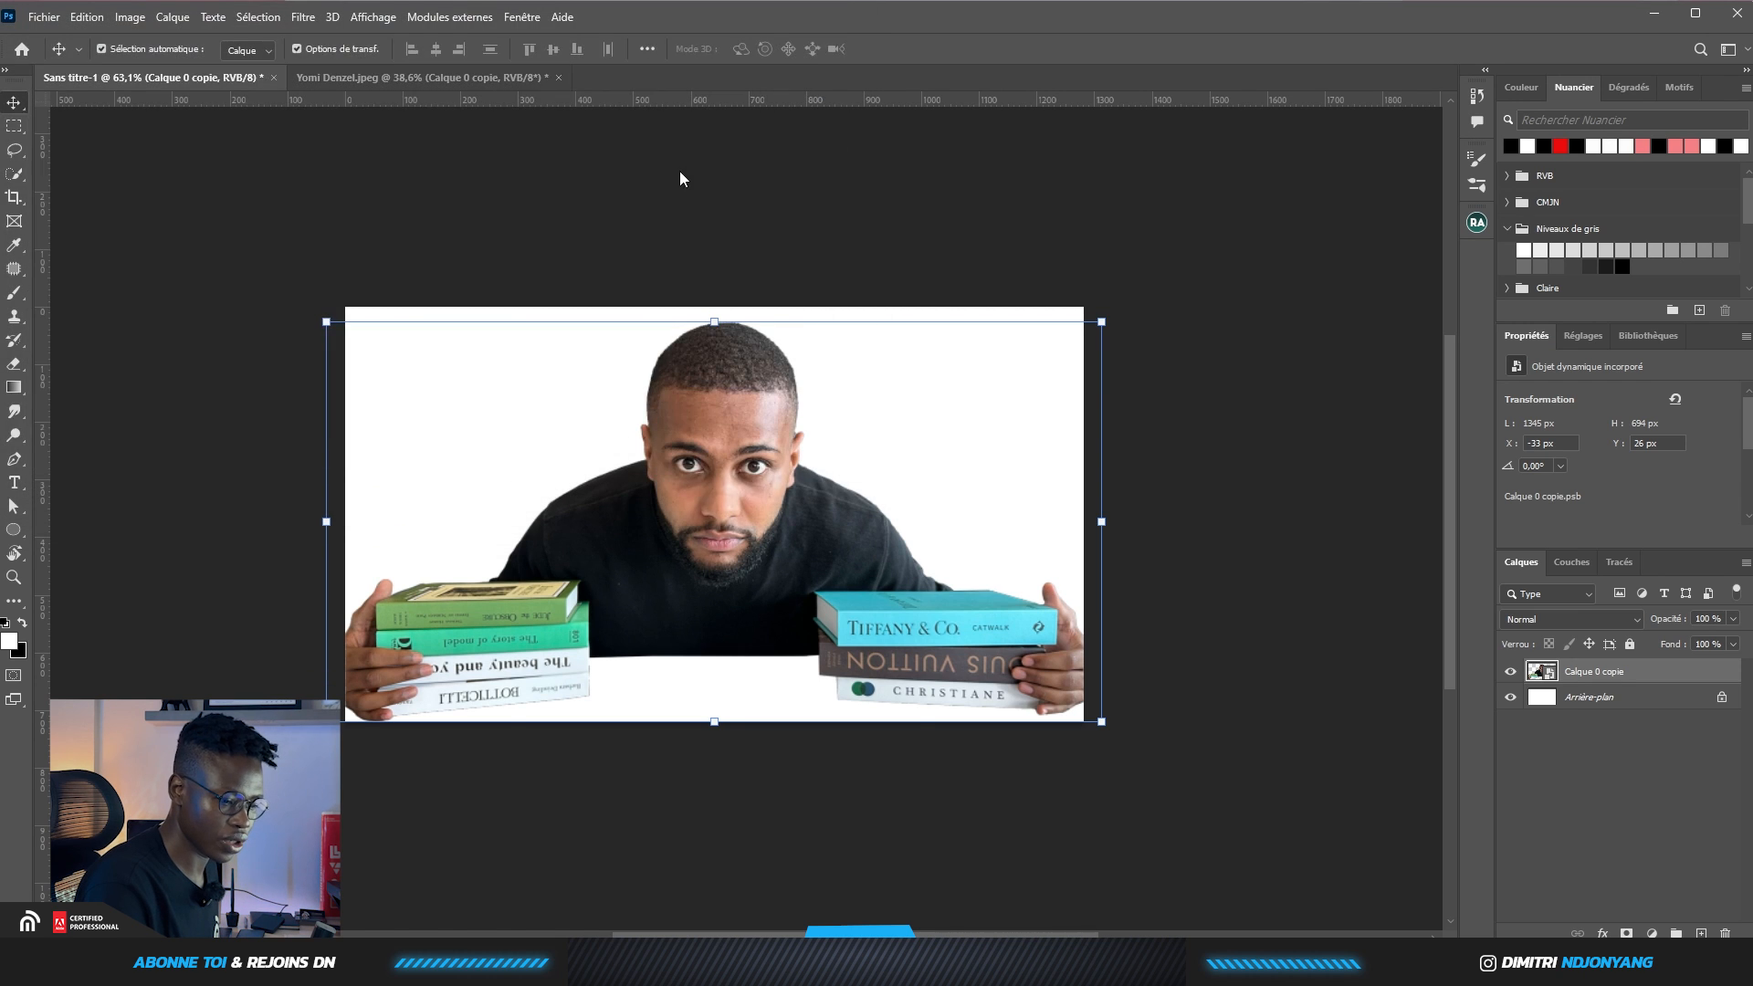
{"action": "left_click_drag", "start_coordinate": [933, 289], "coordinate": [612, 428]}
{"action": "left_click_drag", "start_coordinate": [788, 482], "coordinate": [517, 496]}
{"action": "scroll", "coordinate": [503, 426], "scroll_direction": "up", "scroll_amount": 4}
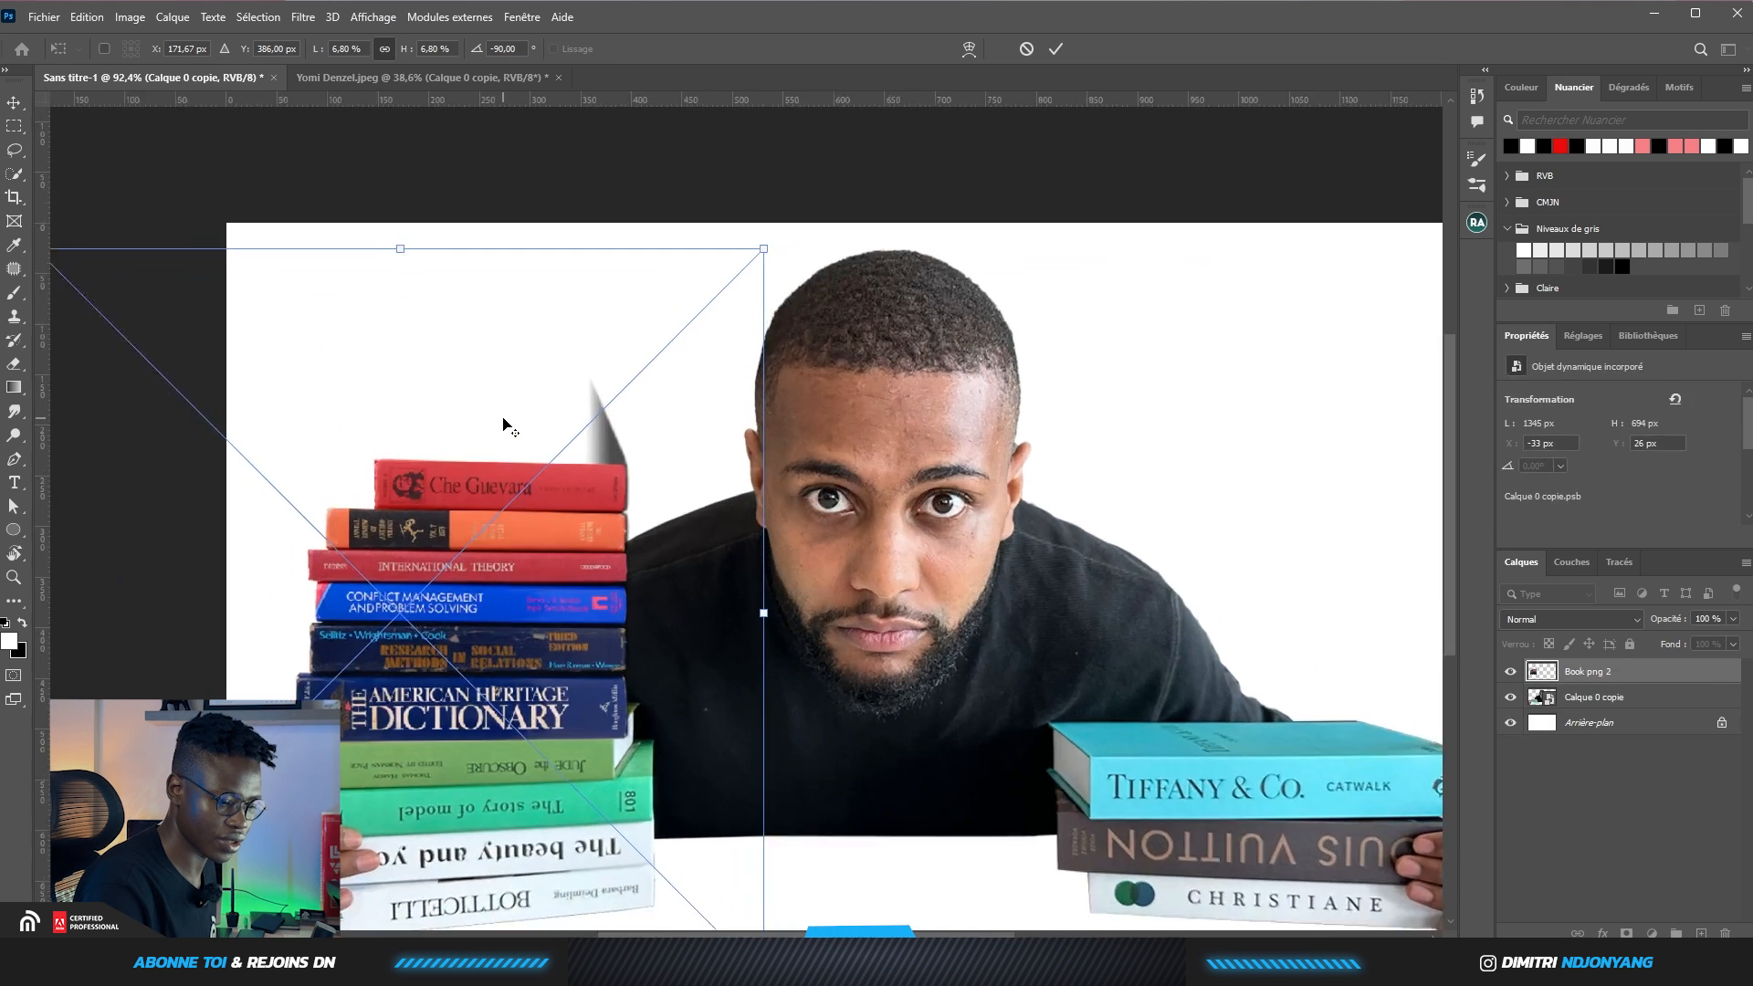
Enlarge the placed Book png 2 stack to about 7.11% and align it with the green book beneath it
{"action": "left_click_drag", "start_coordinate": [790, 232], "coordinate": [830, 194]}
{"action": "mouse_move", "coordinate": [687, 431]}
{"action": "left_mouse_down"}
{"action": "mouse_move", "coordinate": [666, 432]}
{"action": "mouse_move", "coordinate": [670, 448]}
{"action": "left_mouse_up"}
{"action": "scroll", "coordinate": [598, 717], "scroll_direction": "up", "scroll_amount": 4}
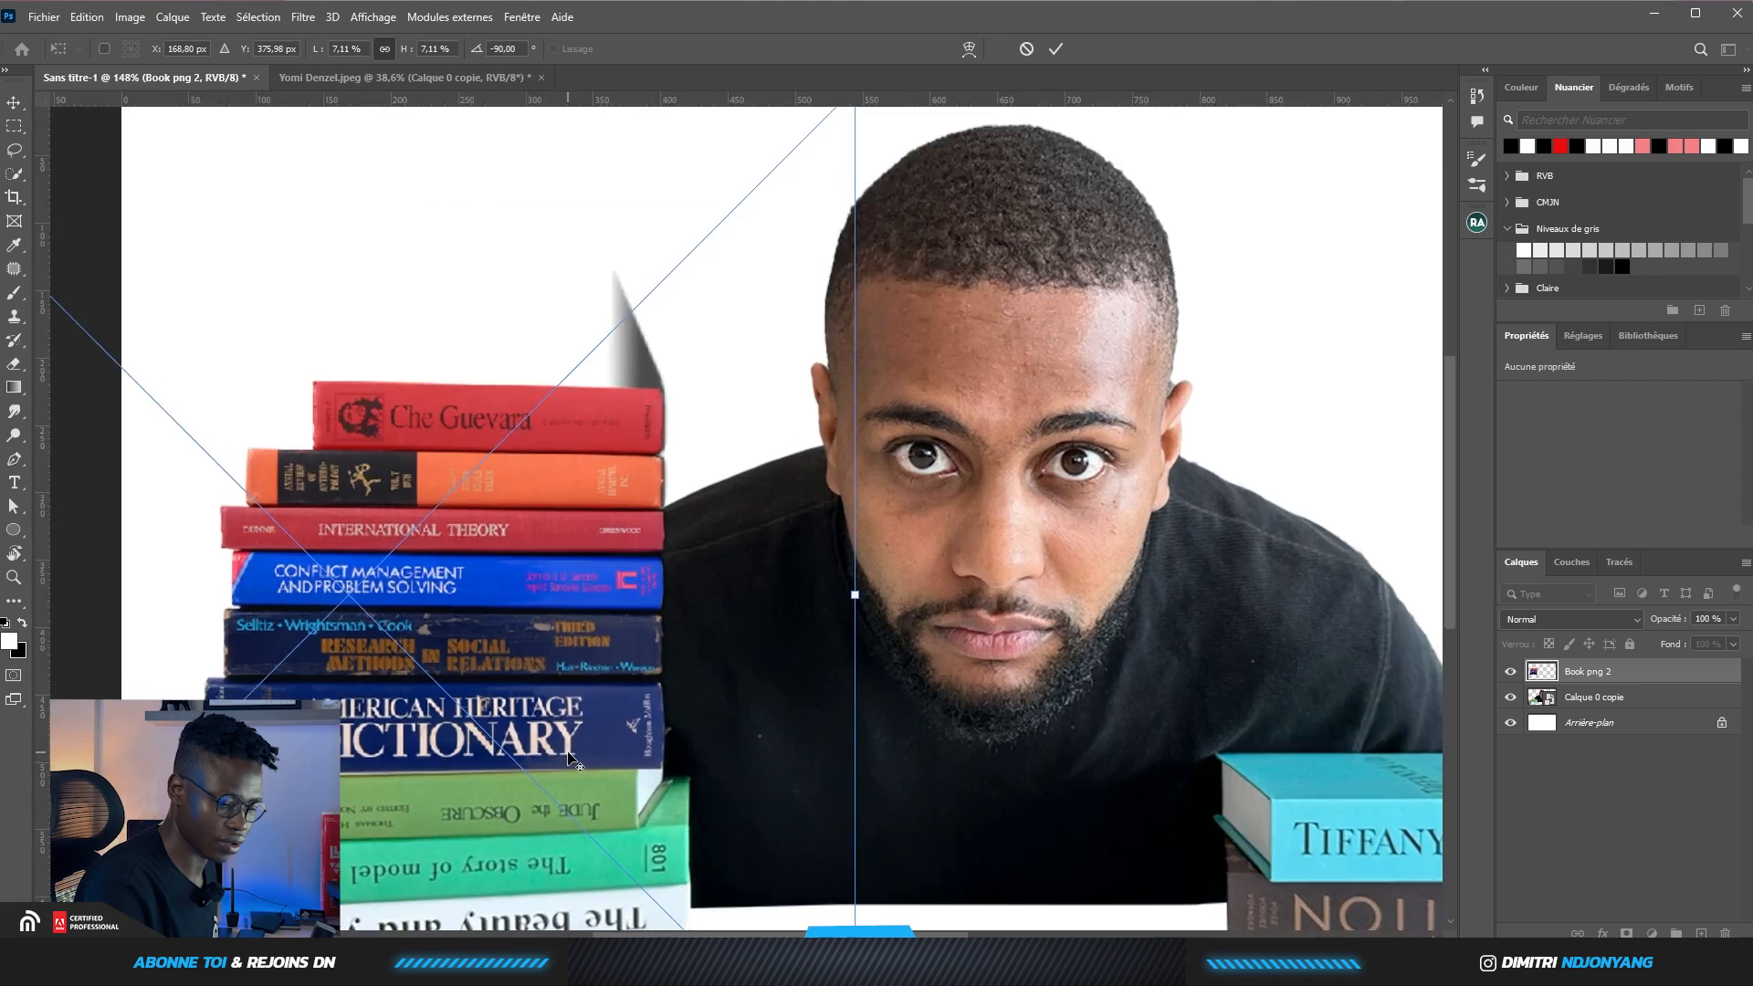
{"action": "mouse_move", "coordinate": [602, 714]}
{"action": "left_mouse_down"}
{"action": "mouse_move", "coordinate": [590, 681]}
{"action": "mouse_move", "coordinate": [589, 707]}
{"action": "left_mouse_up"}
{"action": "scroll", "coordinate": [589, 707], "scroll_direction": "down", "scroll_amount": 3}
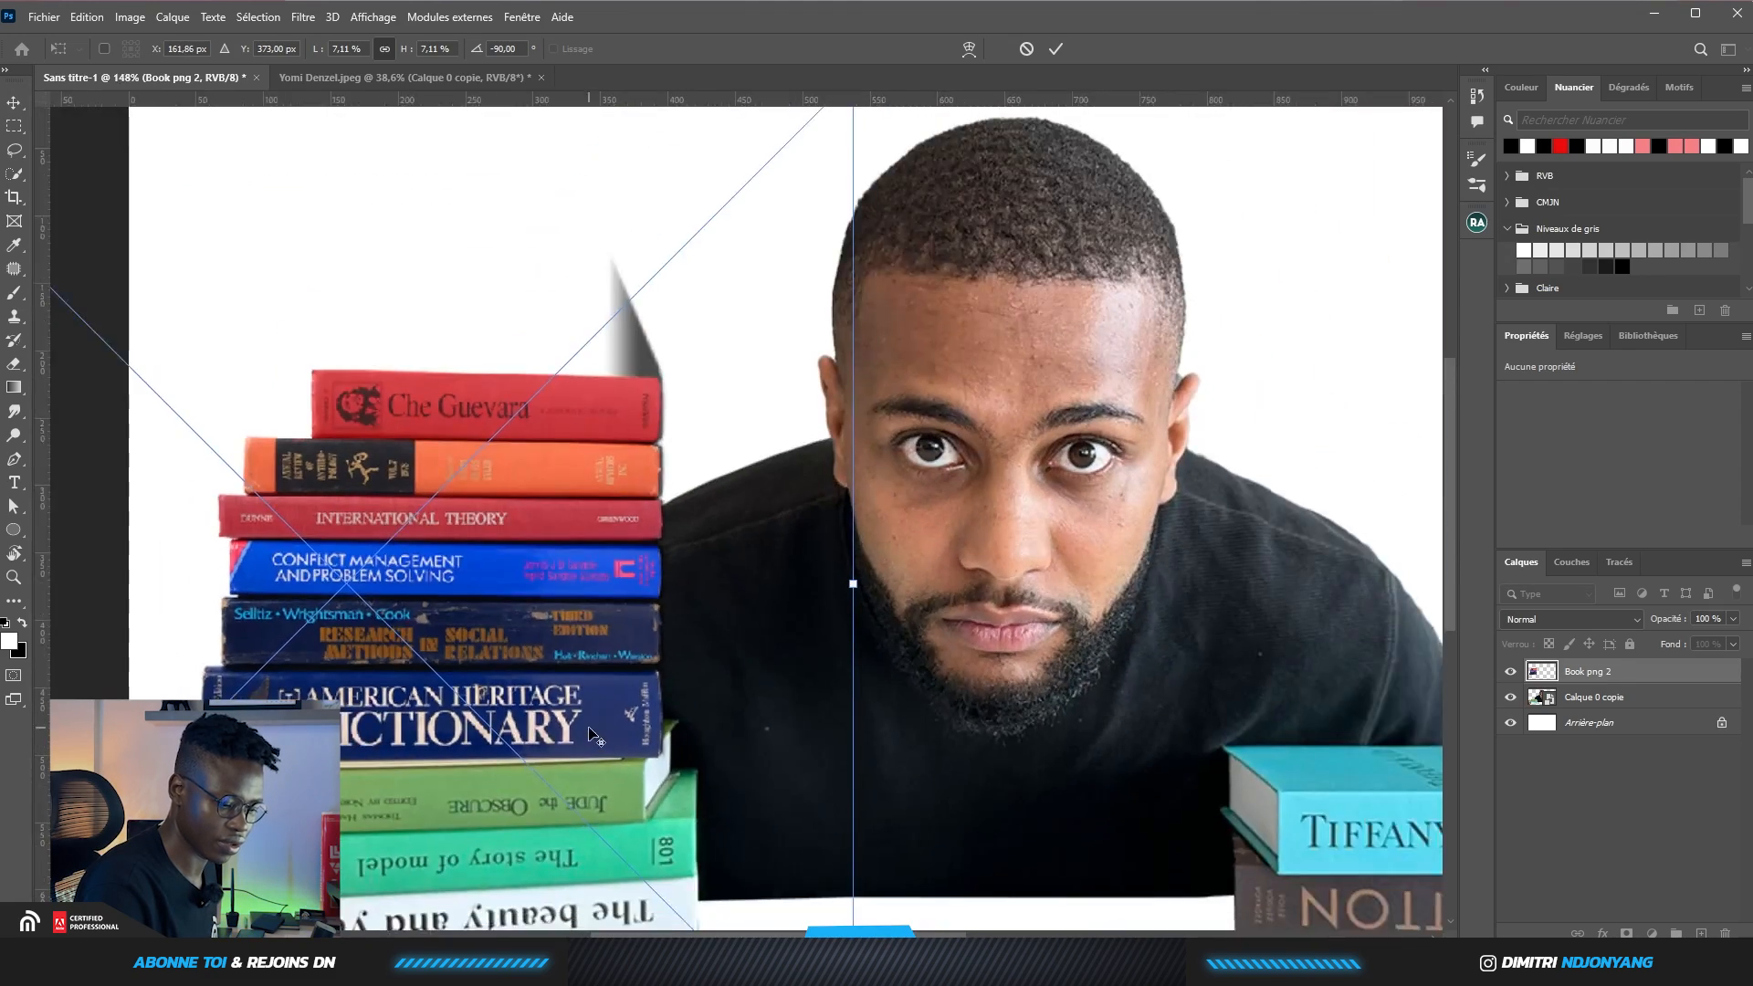
{"action": "scroll", "coordinate": [403, 694], "scroll_direction": "up", "scroll_amount": 3}
{"action": "scroll", "coordinate": [403, 693], "scroll_direction": "down", "scroll_amount": 3}
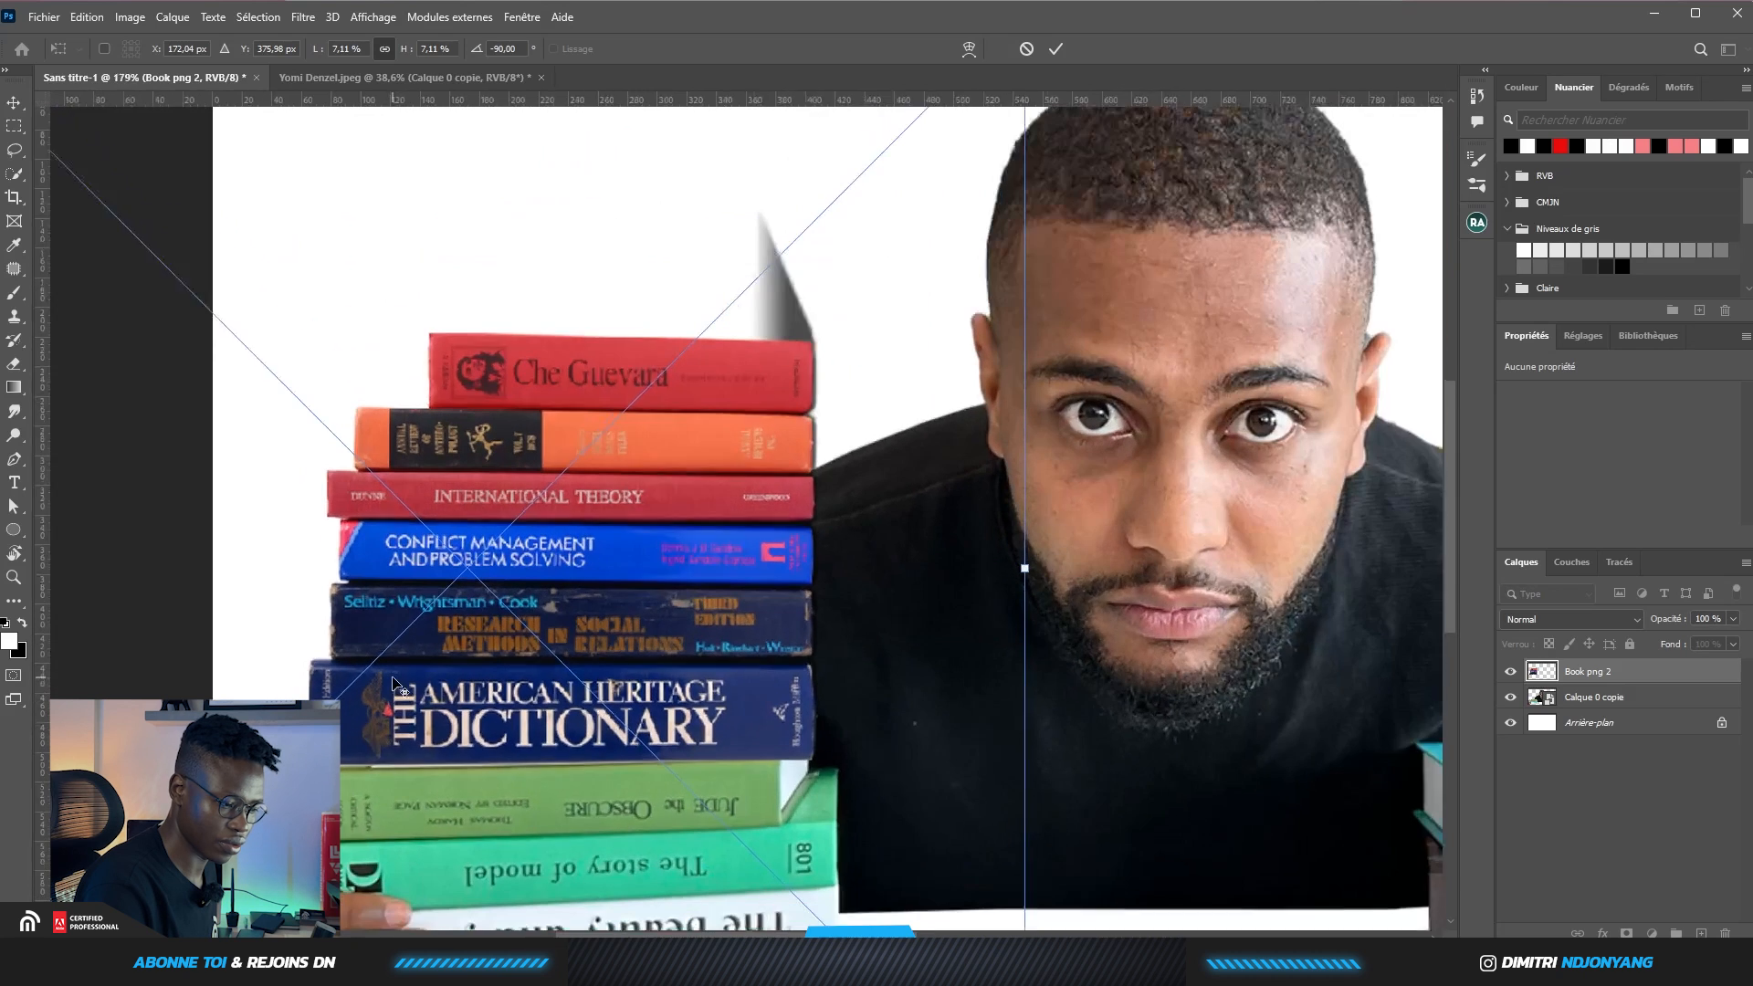
{"action": "scroll", "coordinate": [493, 493], "scroll_direction": "down", "scroll_amount": 2}
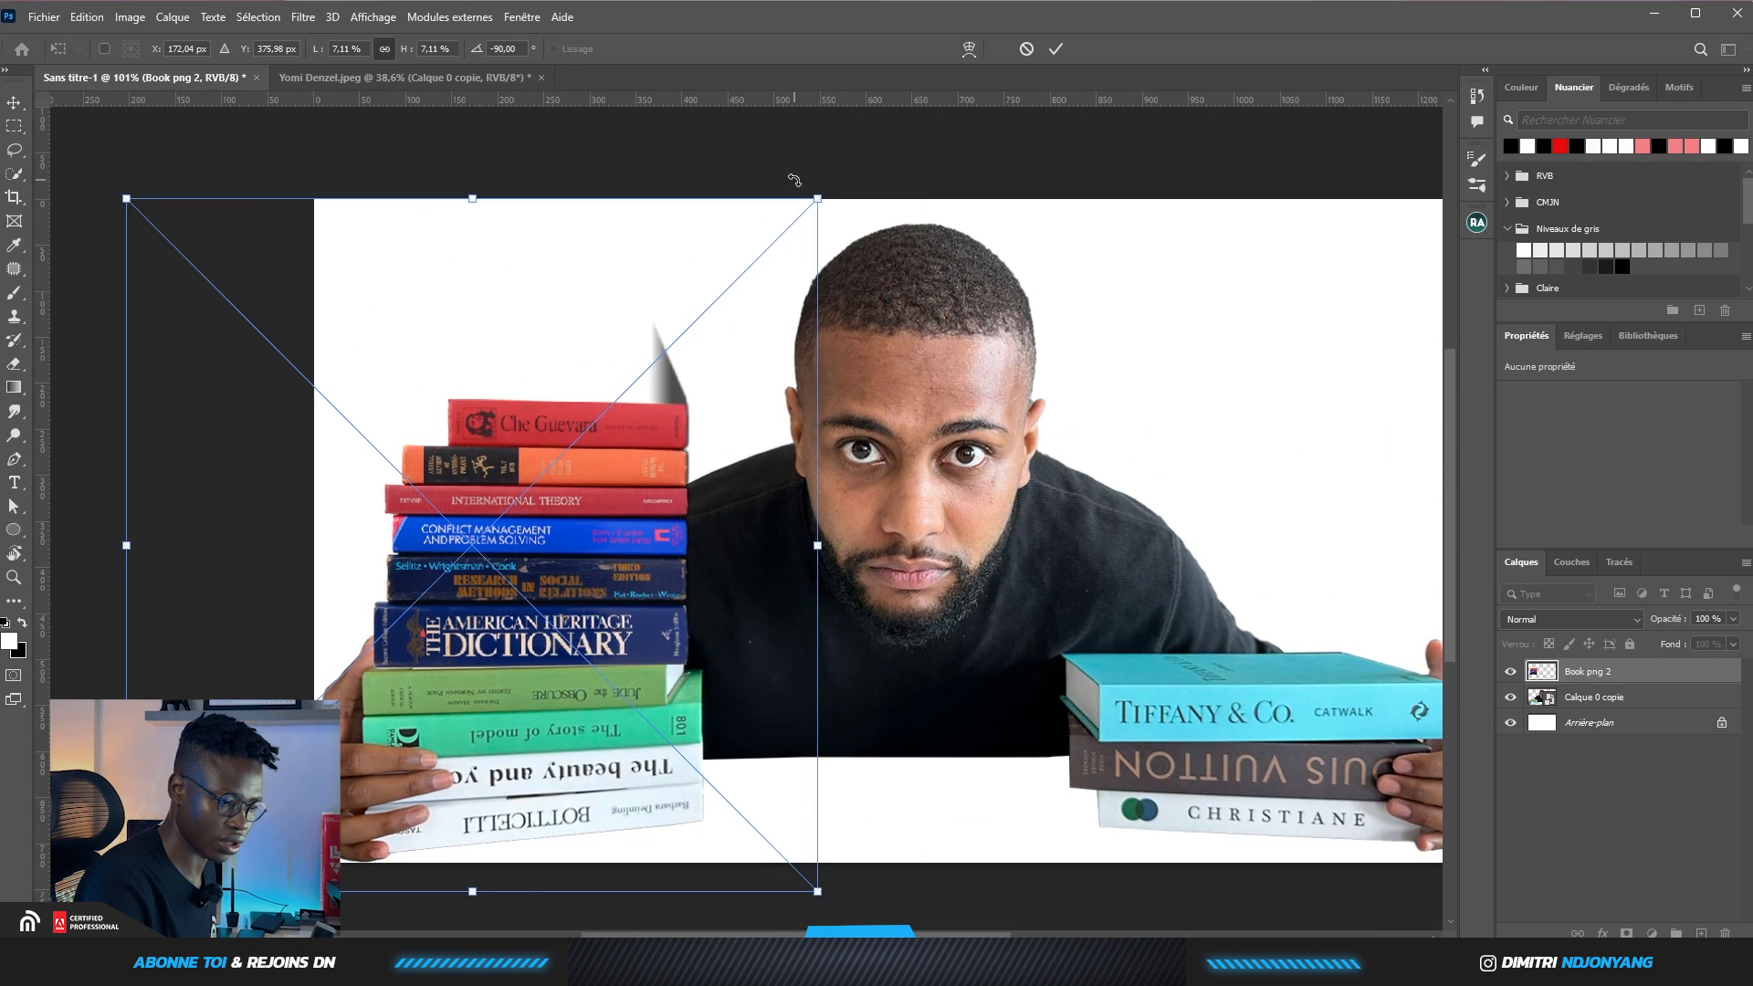
Scale Book png 2 to about 6.85%, rest its lowest book on the green stack, commit the placement and deselect the layer
{"action": "left_click_drag", "start_coordinate": [819, 203], "coordinate": [795, 226]}
{"action": "left_click_drag", "start_coordinate": [596, 491], "coordinate": [619, 486]}
{"action": "scroll", "coordinate": [397, 646], "scroll_direction": "up", "scroll_amount": 4}
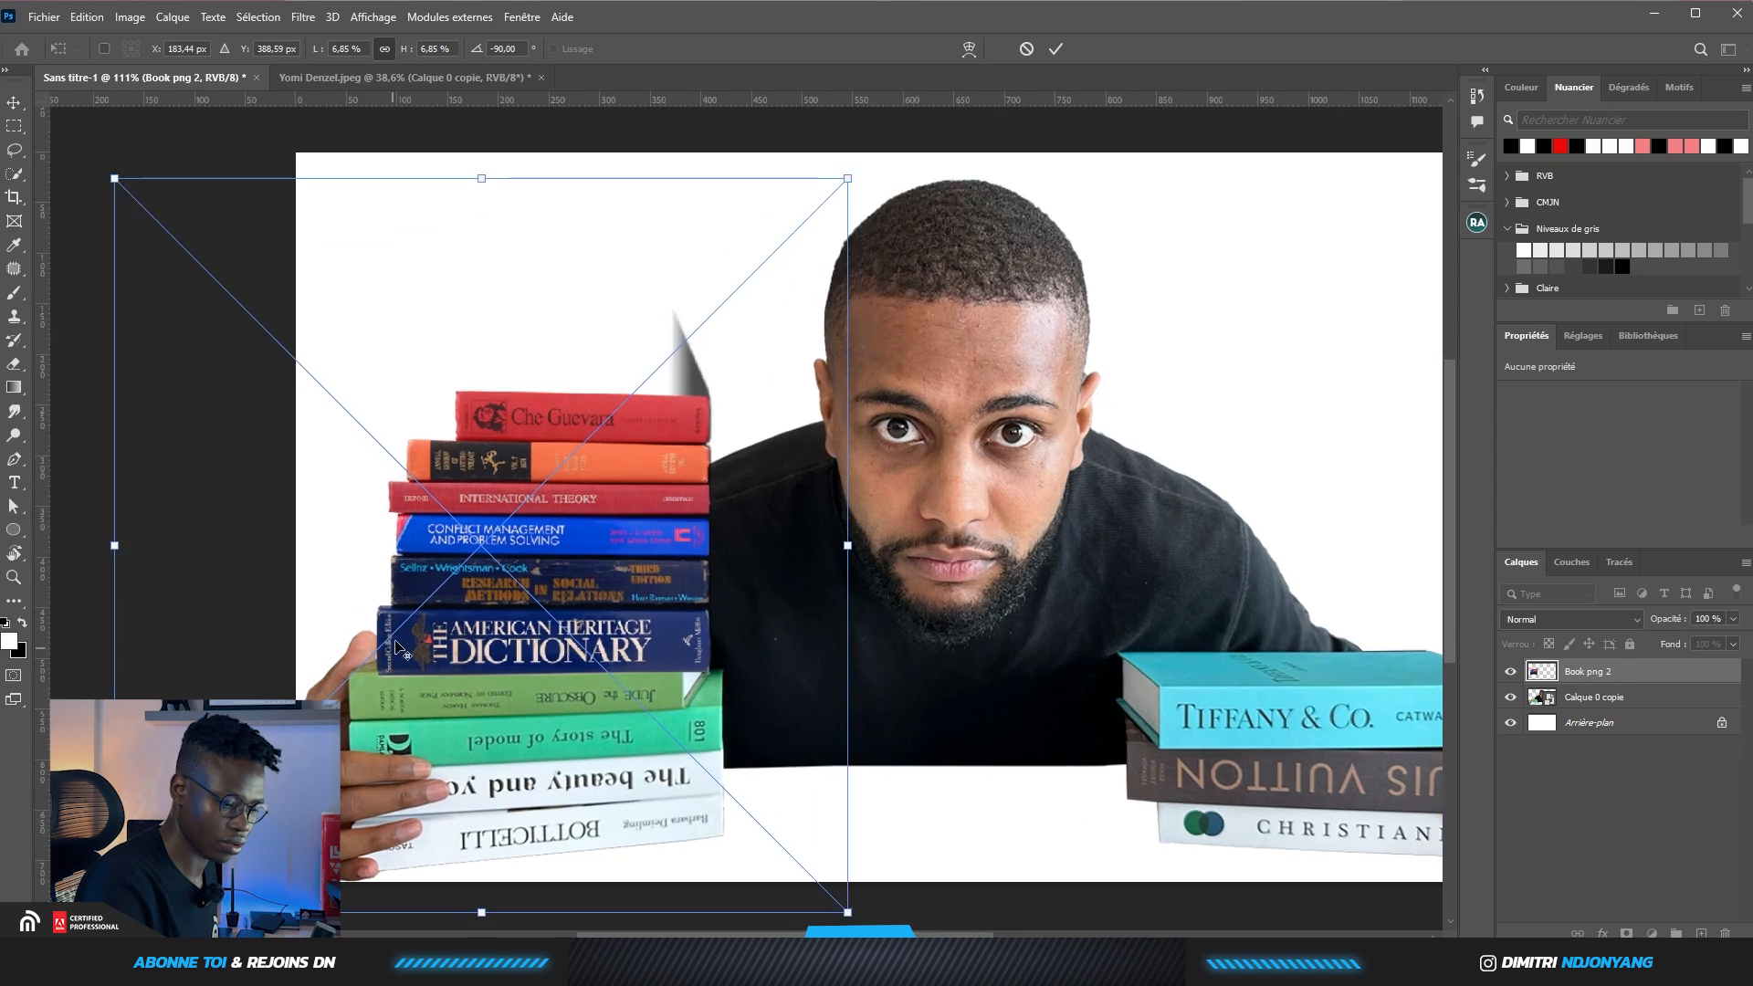
{"action": "scroll", "coordinate": [397, 647], "scroll_direction": "up", "scroll_amount": 1}
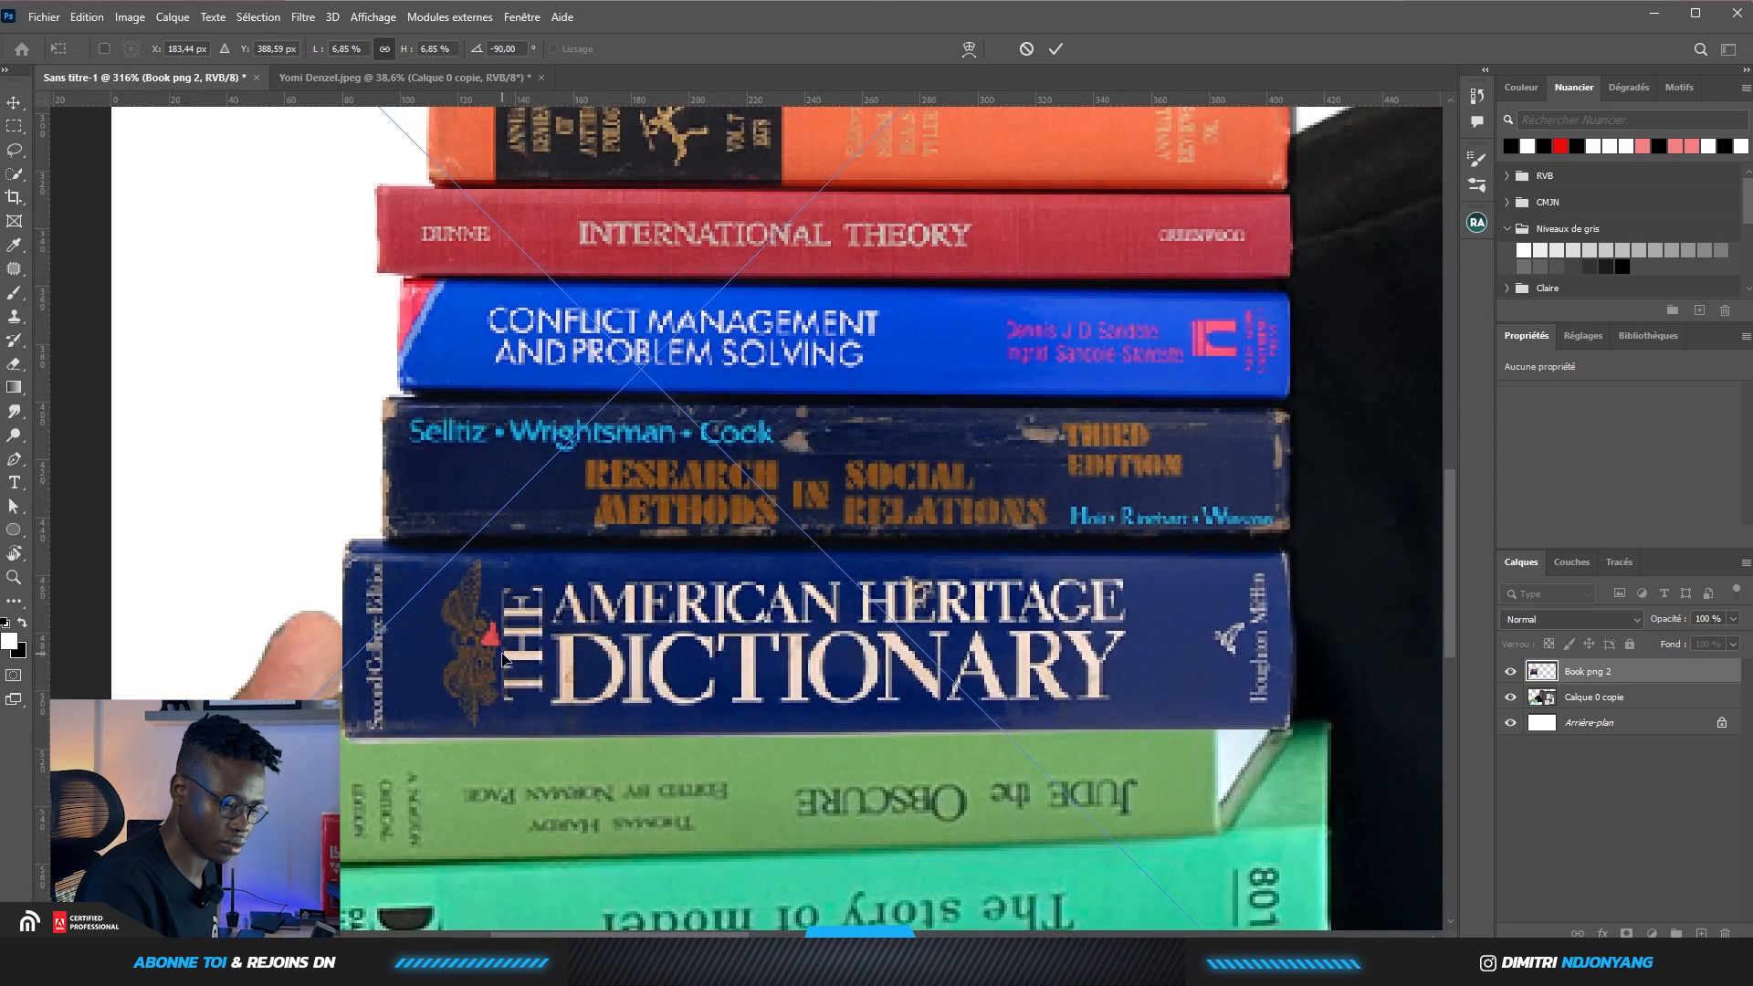
{"action": "left_click_drag", "start_coordinate": [564, 664], "coordinate": [557, 634]}
{"action": "scroll", "coordinate": [455, 639], "scroll_direction": "down", "scroll_amount": 5}
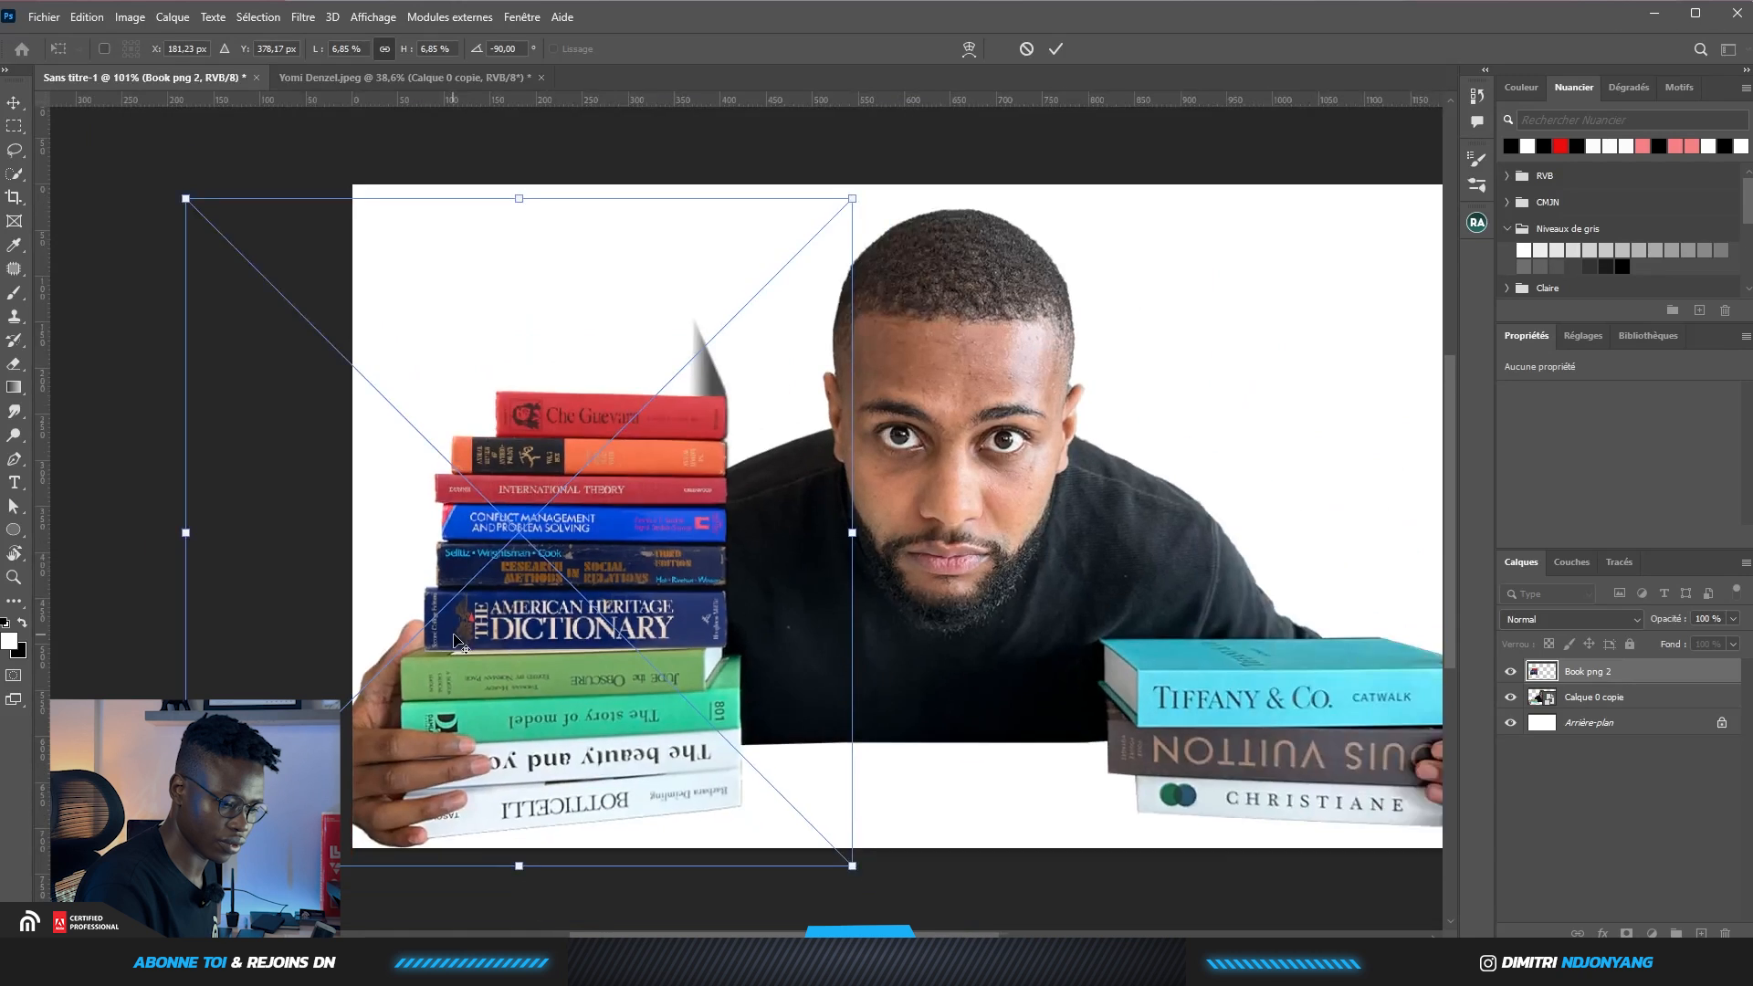
{"action": "scroll", "coordinate": [454, 639], "scroll_direction": "down", "scroll_amount": 1}
{"action": "left_click", "coordinate": [1055, 49]}
{"action": "left_click", "coordinate": [231, 478]}
Place Book png 1 as an embedded image, scale it to about 9.43% and set it on the Tiffany & Co. stack
{"action": "left_click", "coordinate": [41, 18]}
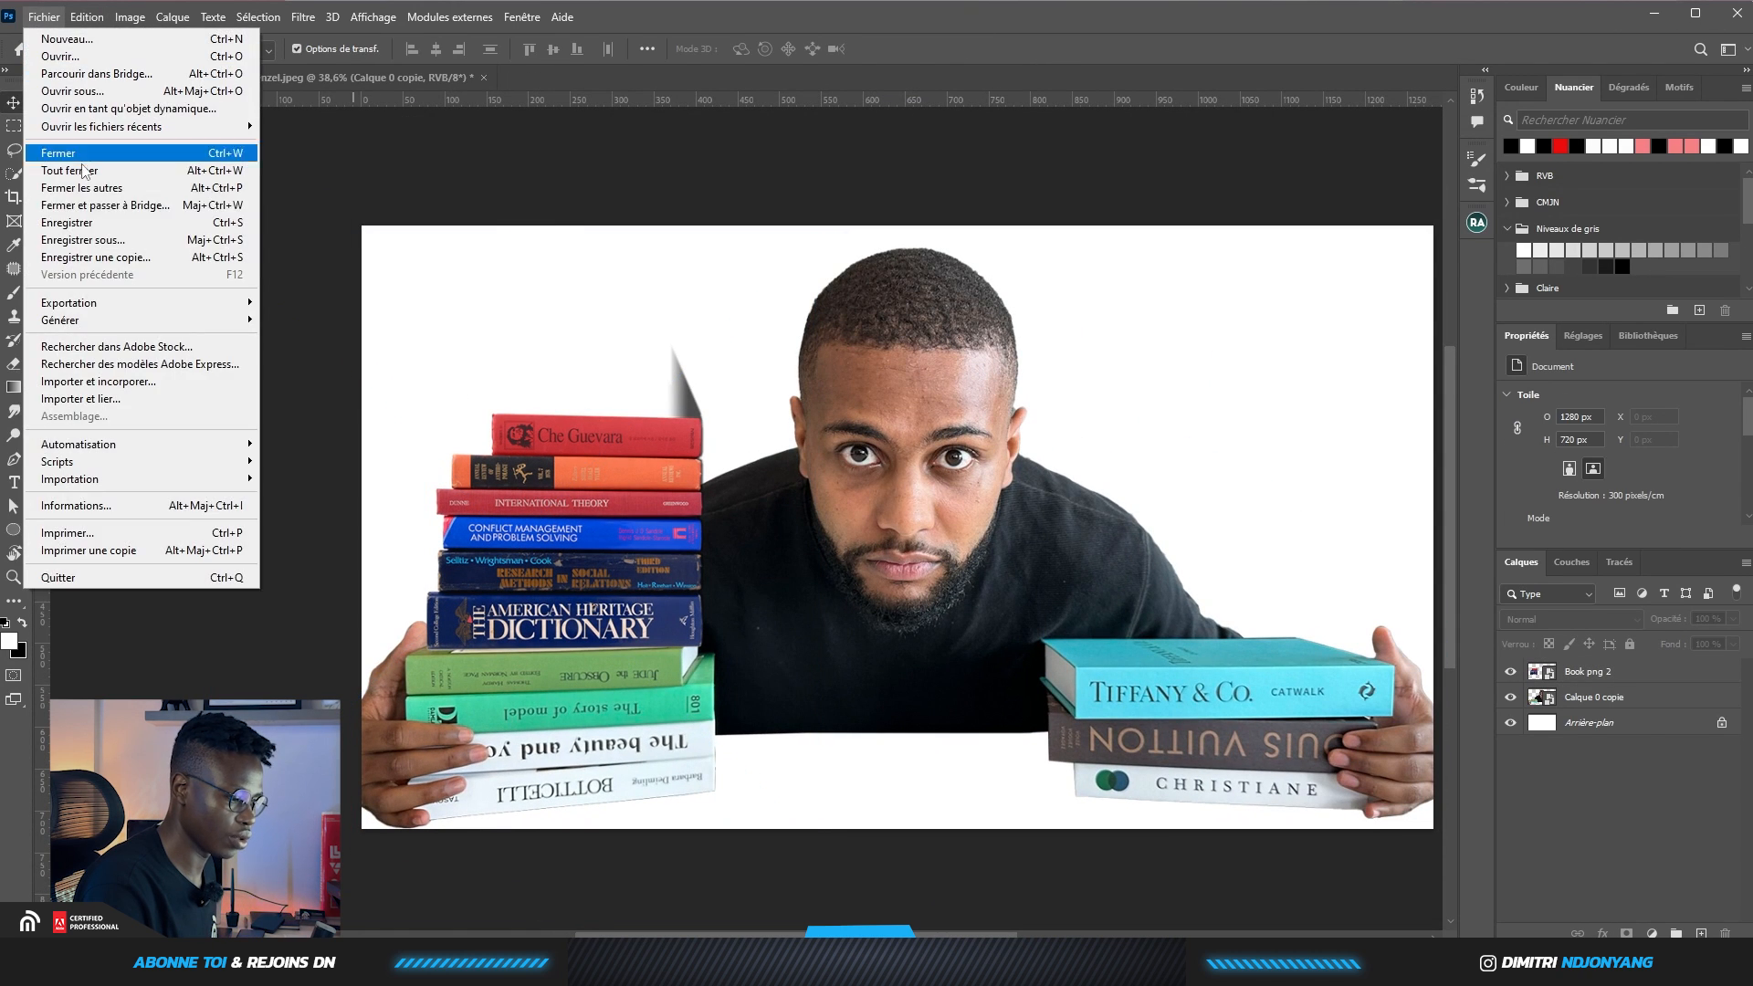
{"action": "left_click", "coordinate": [101, 381]}
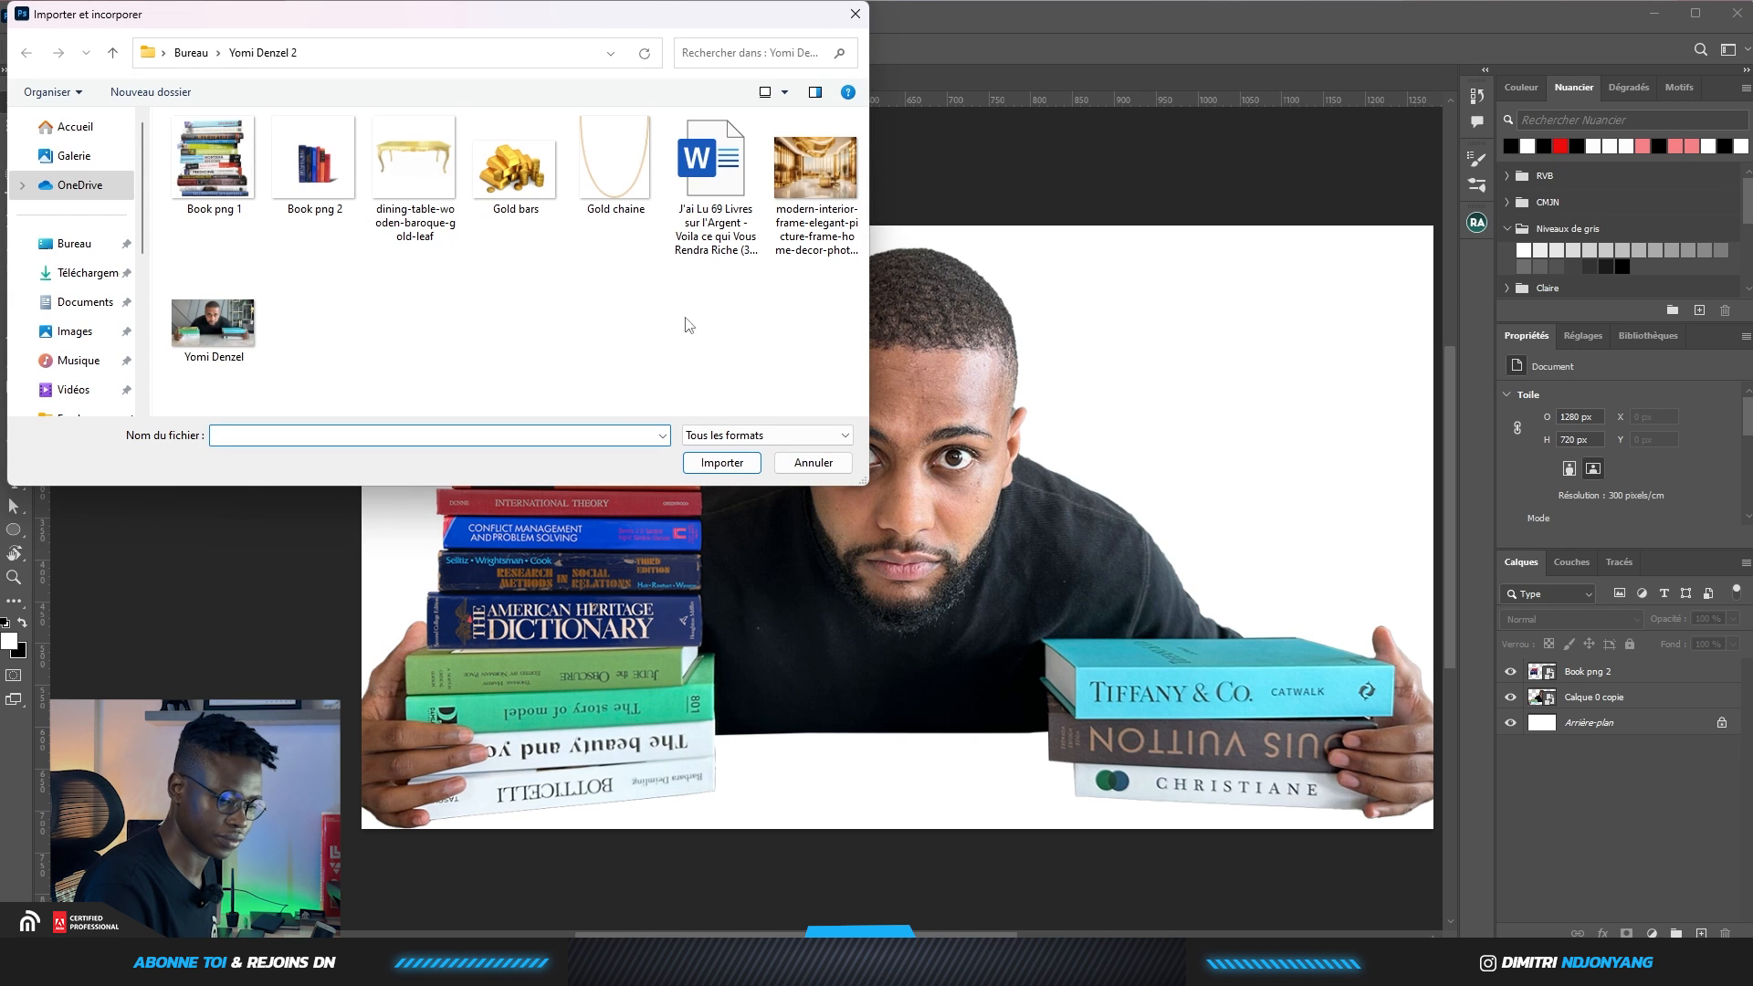
{"action": "left_click", "coordinate": [213, 165]}
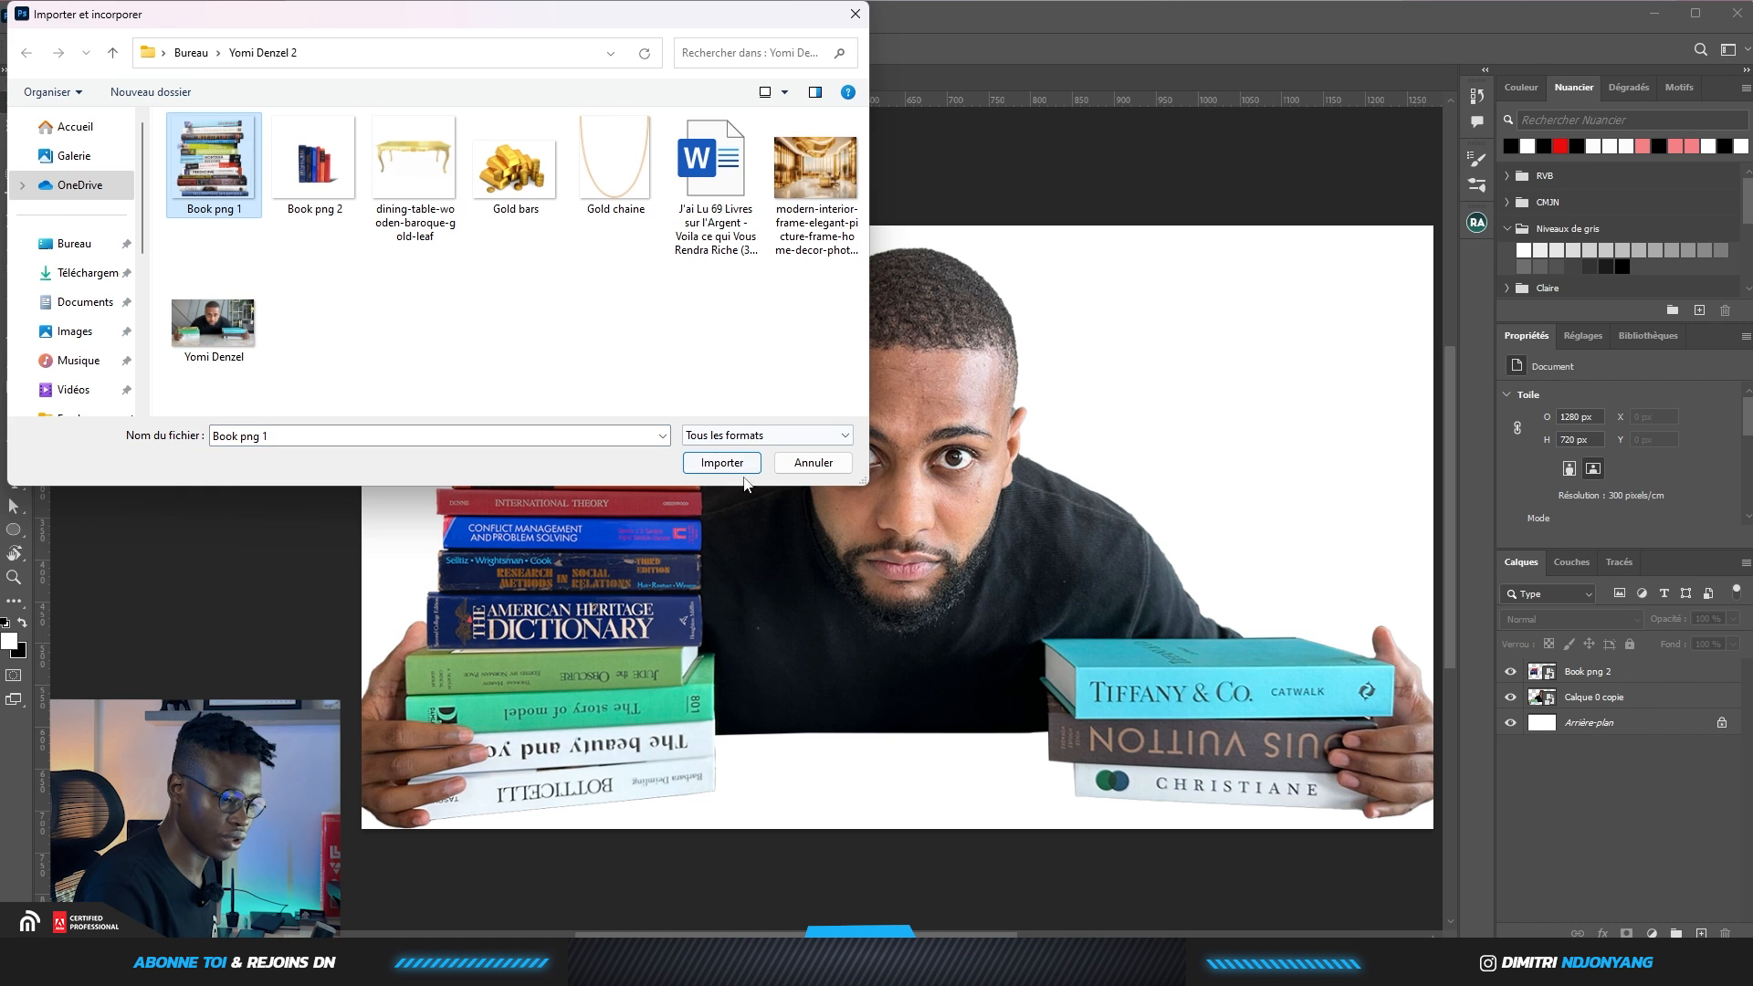
{"action": "left_click", "coordinate": [721, 463]}
{"action": "key", "text": "ctrl+minus"}
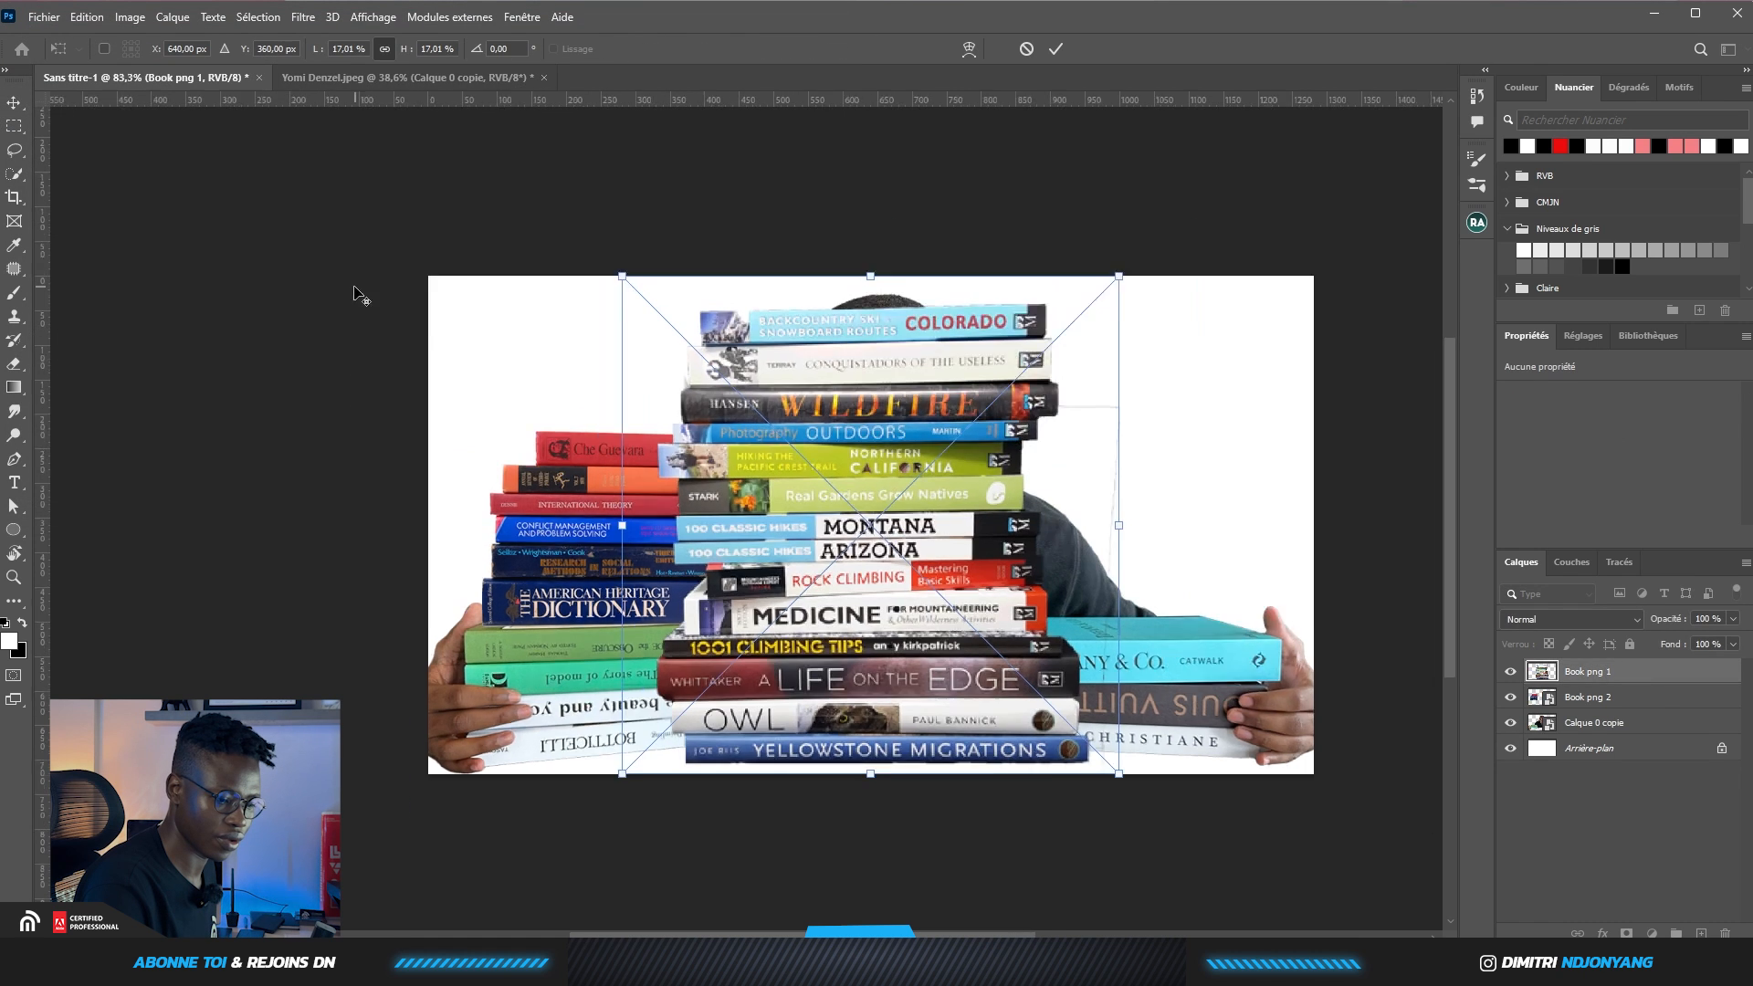
{"action": "left_click_drag", "start_coordinate": [897, 366], "coordinate": [1103, 283]}
{"action": "left_click_drag", "start_coordinate": [1261, 236], "coordinate": [1076, 418]}
{"action": "left_click_drag", "start_coordinate": [989, 525], "coordinate": [1090, 506]}
{"action": "scroll", "coordinate": [1205, 315], "scroll_direction": "up", "scroll_amount": 5}
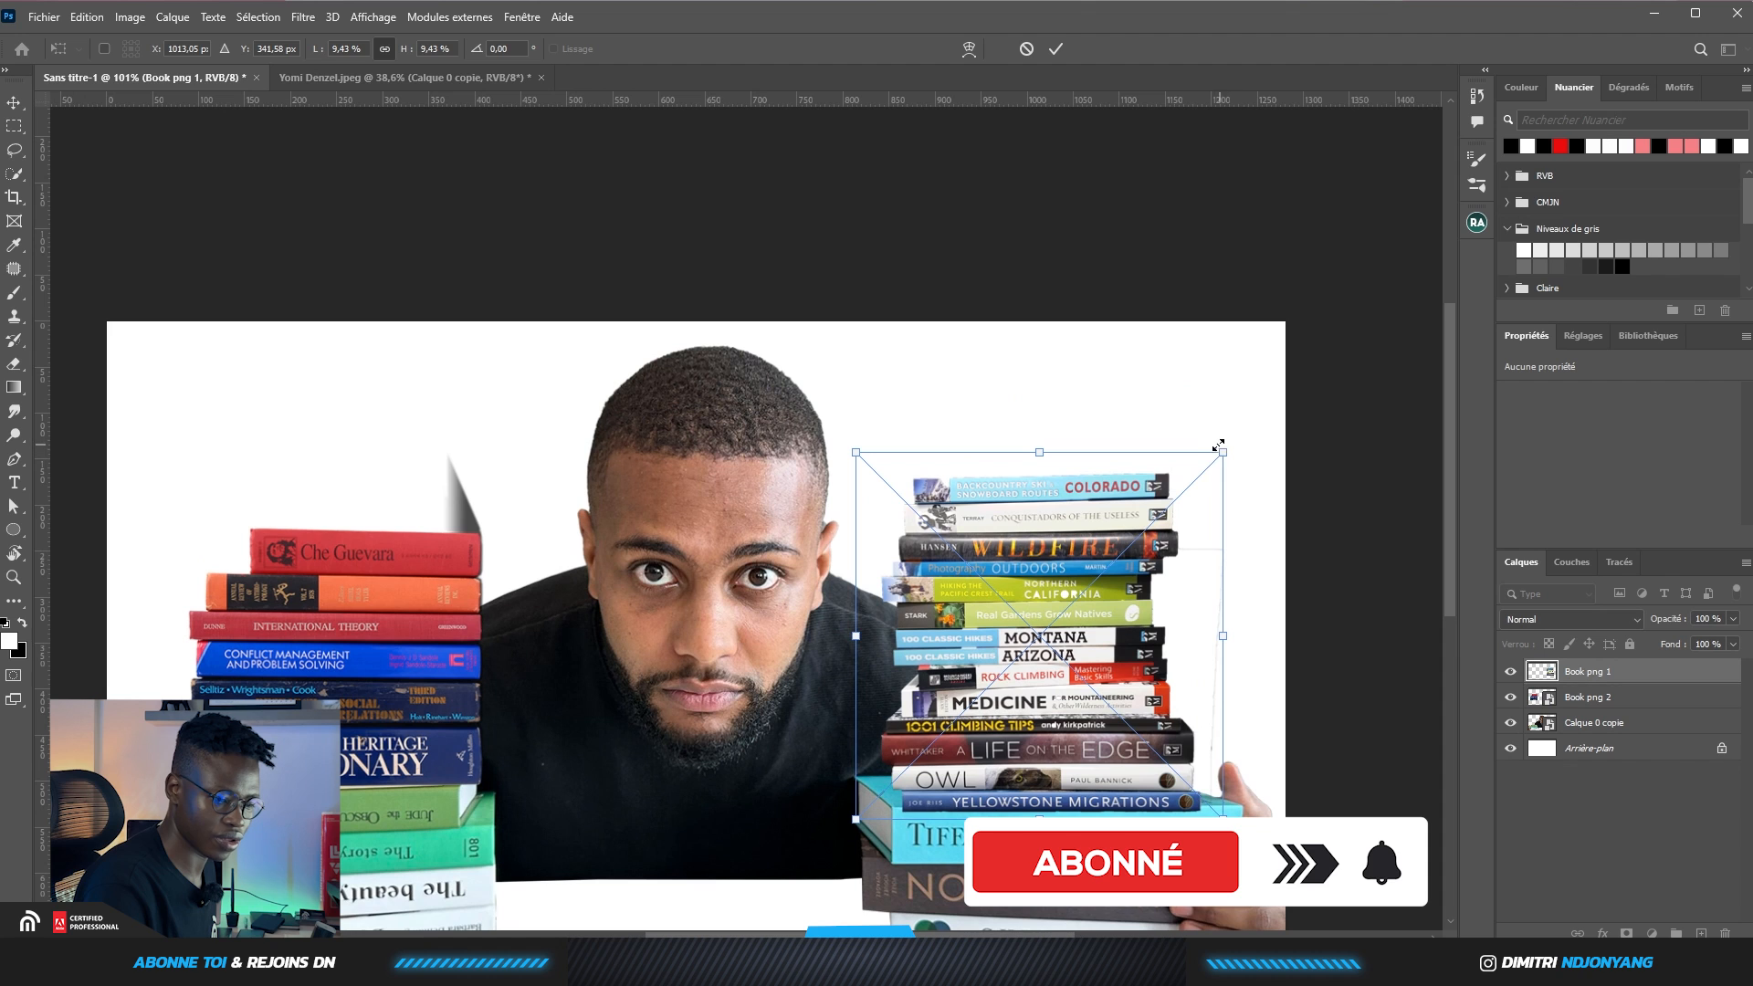
Enlarge Book png 1 to roughly the width of the Tiffany & Co. book, fine-tune its position and commit the placement
{"action": "left_click_drag", "start_coordinate": [1218, 445], "coordinate": [1266, 399]}
{"action": "mouse_move", "coordinate": [1196, 499]}
{"action": "left_mouse_down"}
{"action": "mouse_move", "coordinate": [1175, 467]}
{"action": "mouse_move", "coordinate": [1168, 486]}
{"action": "left_mouse_up"}
{"action": "left_click_drag", "start_coordinate": [1247, 390], "coordinate": [1263, 380]}
{"action": "left_click", "coordinate": [1055, 48]}
{"action": "scroll", "coordinate": [568, 305], "scroll_direction": "down", "scroll_amount": 1}
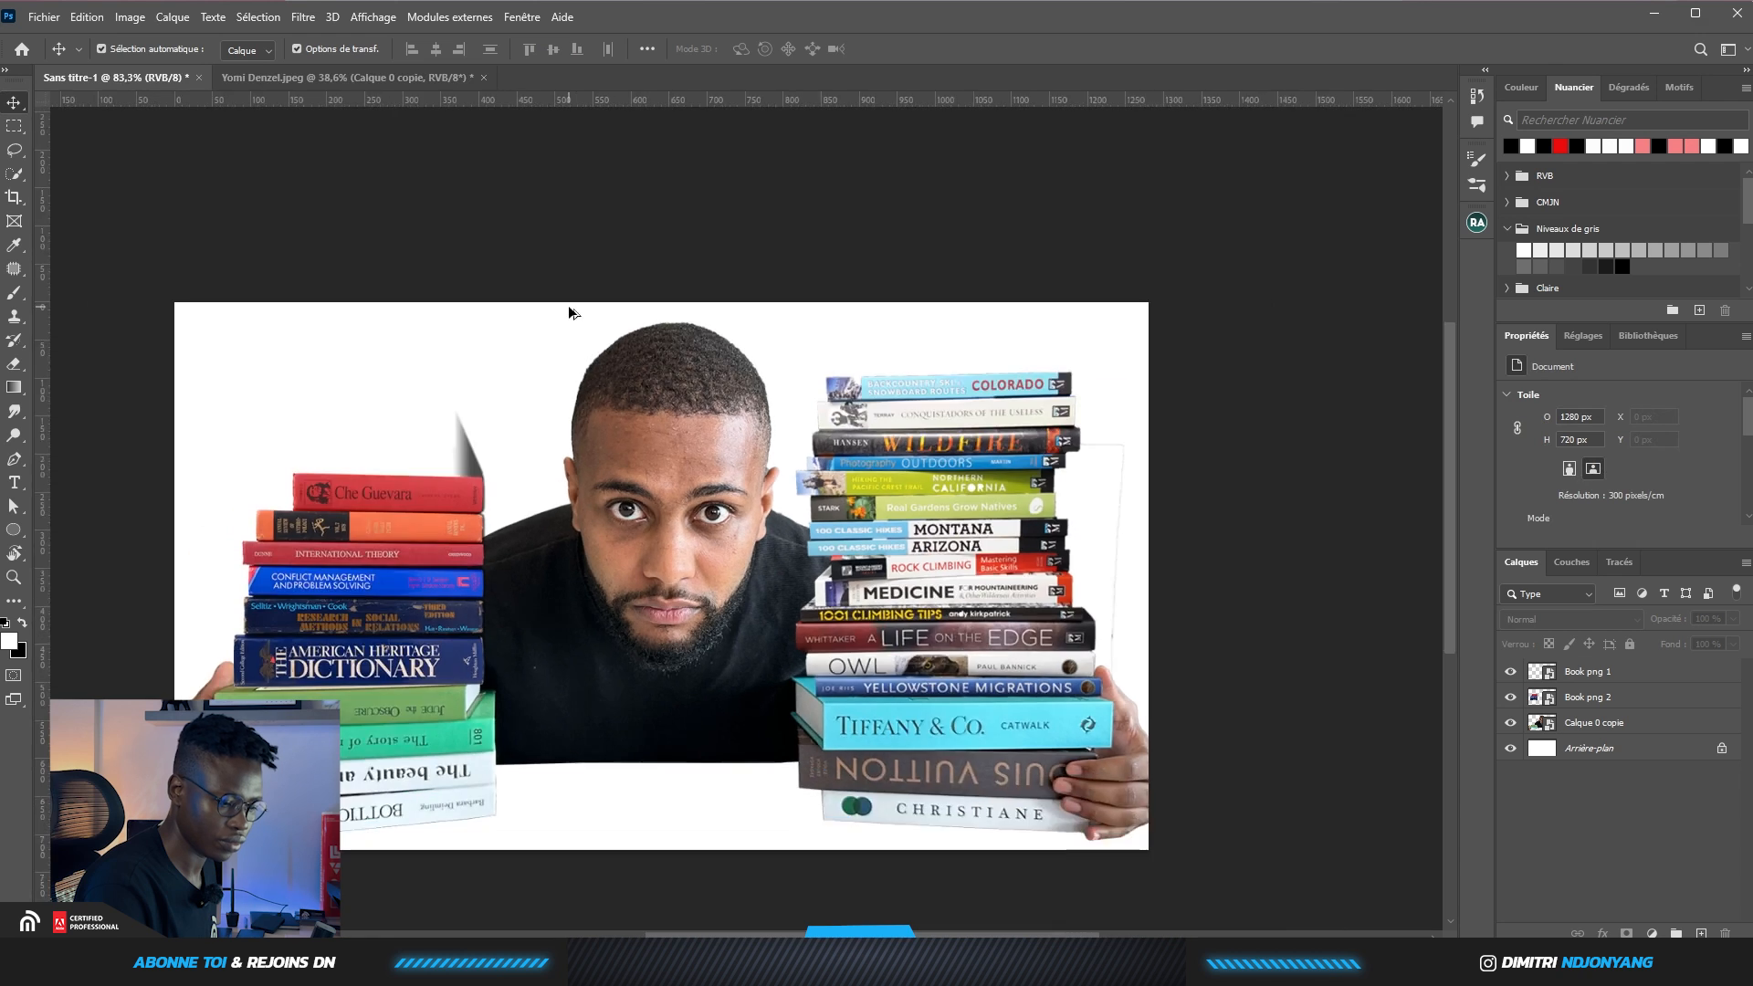
Add a layer mask to Book png 2 and paint it black over the grey shadow above the red Che Guevara book
{"action": "scroll", "coordinate": [568, 305], "scroll_direction": "down", "scroll_amount": 4}
{"action": "scroll", "coordinate": [433, 474], "scroll_direction": "up", "scroll_amount": 2}
{"action": "scroll", "coordinate": [410, 590], "scroll_direction": "up", "scroll_amount": 2}
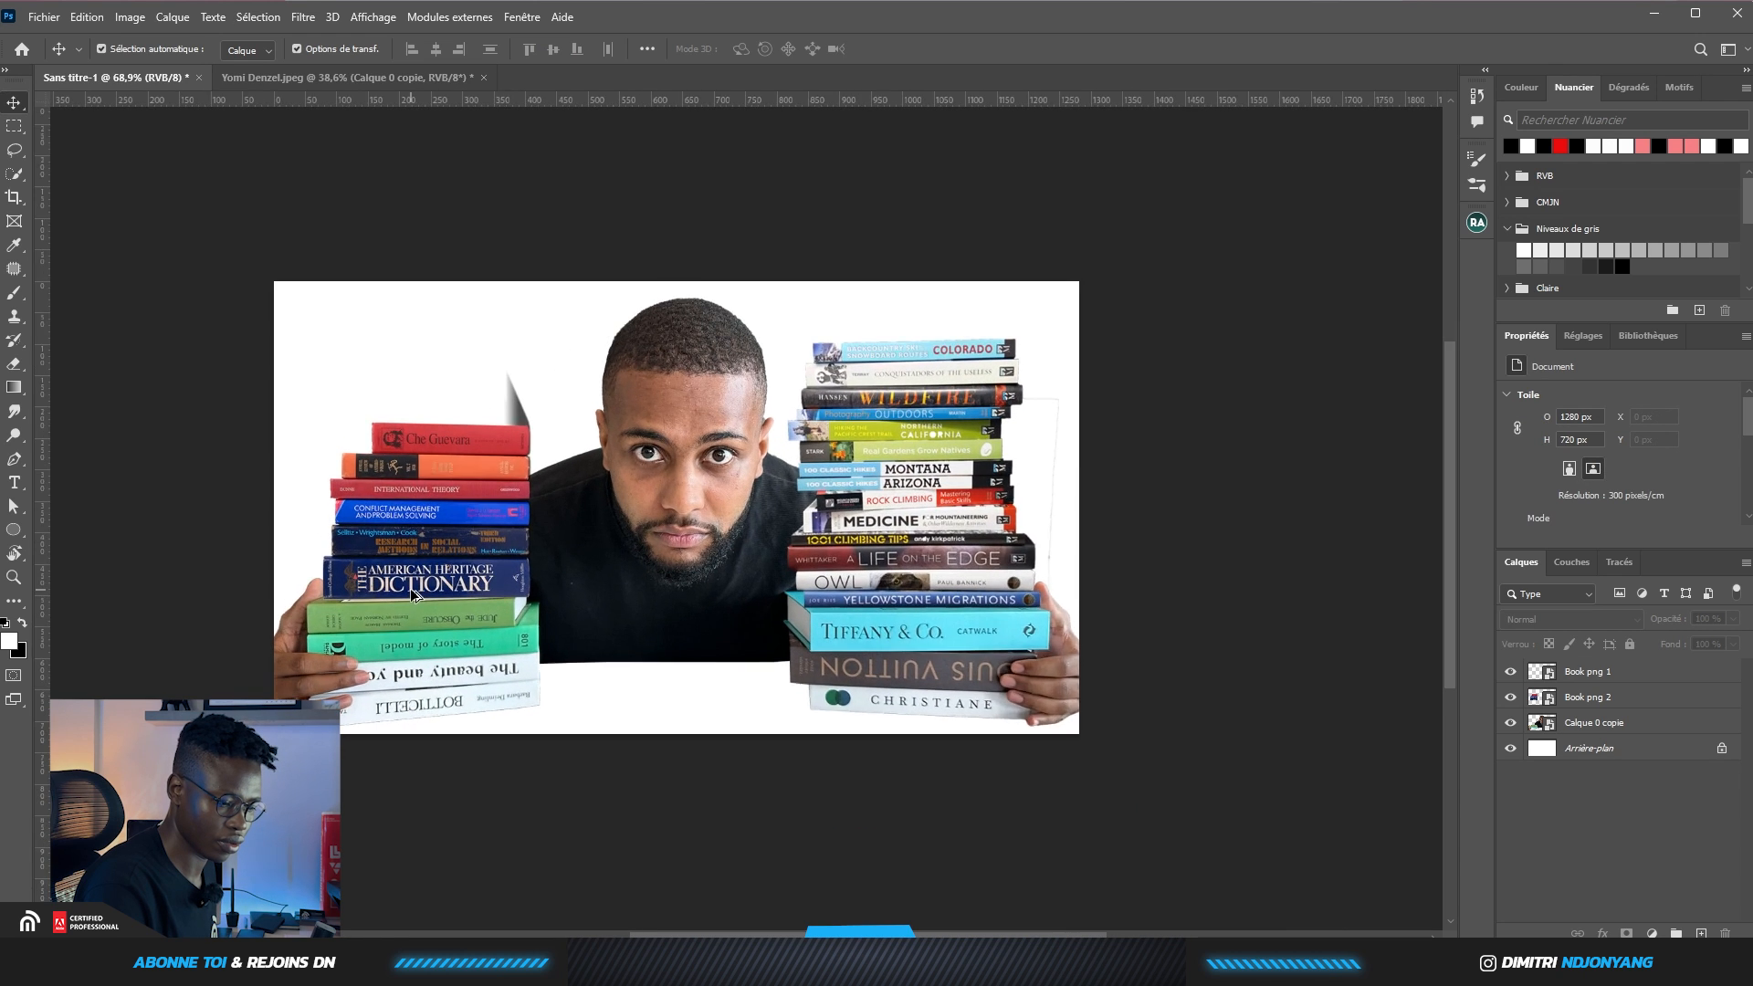
{"action": "scroll", "coordinate": [413, 596], "scroll_direction": "up", "scroll_amount": 1}
{"action": "left_click", "coordinate": [543, 429]}
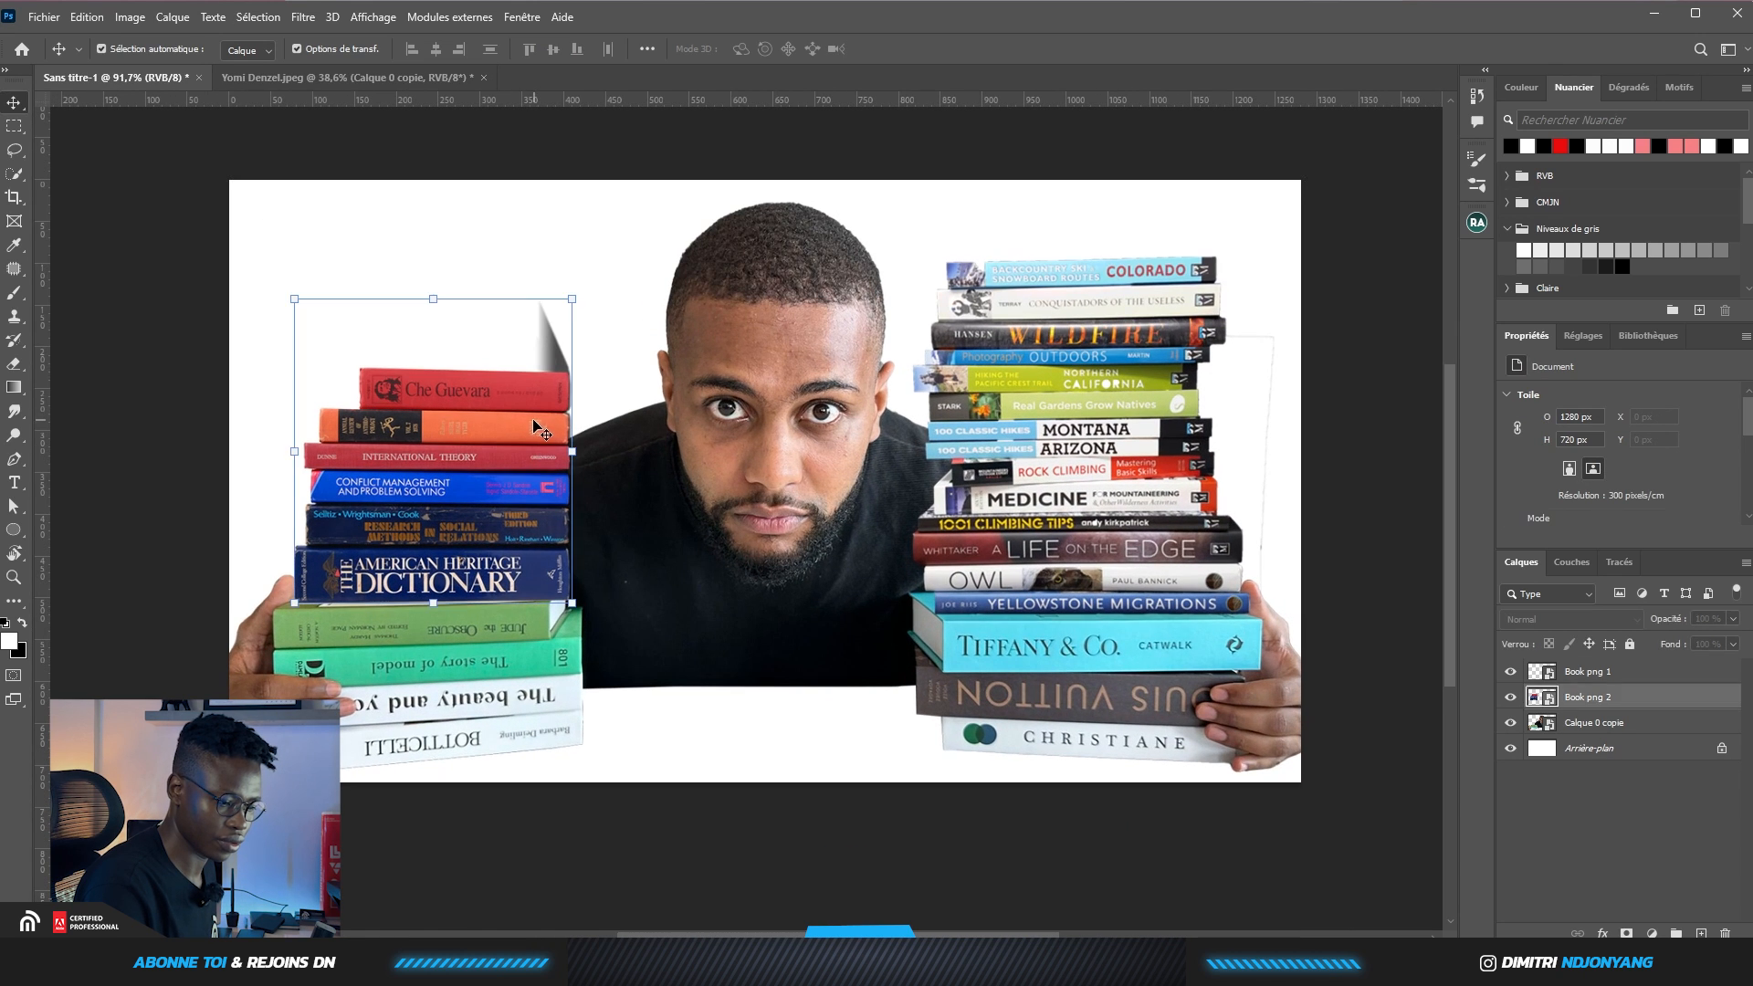
{"action": "scroll", "coordinate": [531, 319], "scroll_direction": "up", "scroll_amount": 1}
{"action": "scroll", "coordinate": [532, 320], "scroll_direction": "up", "scroll_amount": 2}
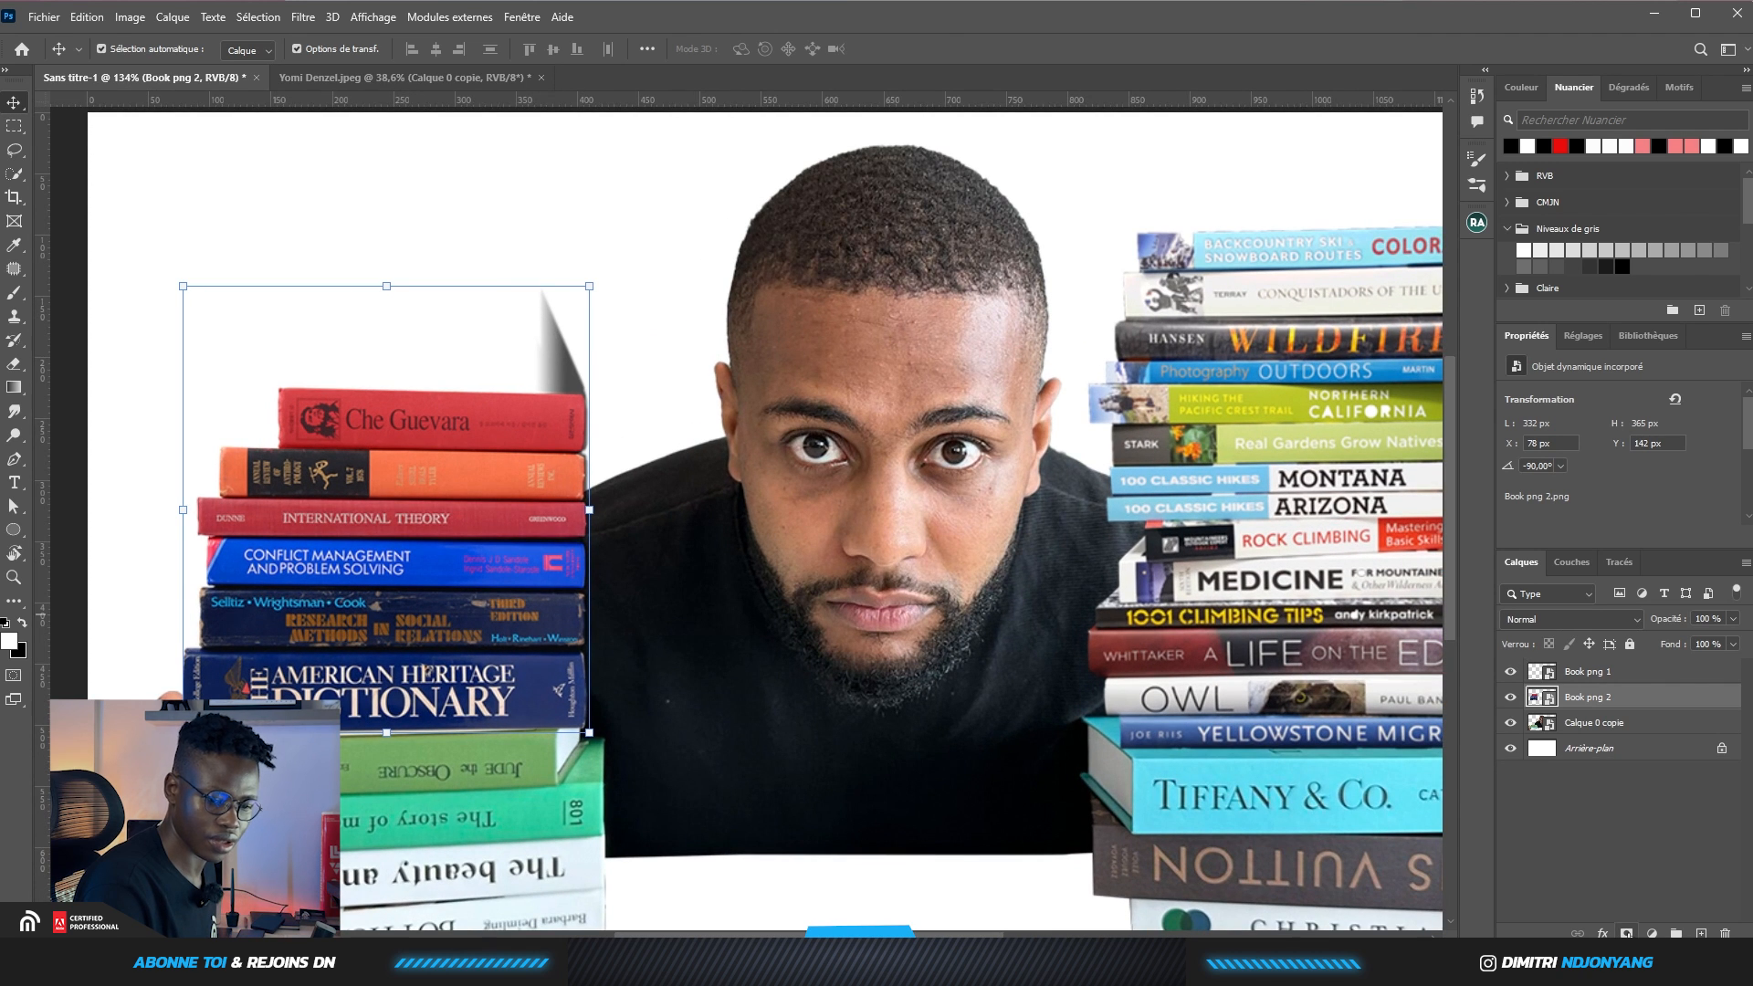
{"action": "left_click", "coordinate": [13, 293]}
{"action": "mouse_move", "coordinate": [570, 300]}
{"action": "left_mouse_down"}
{"action": "mouse_move", "coordinate": [537, 310]}
{"action": "mouse_move", "coordinate": [551, 306]}
{"action": "mouse_move", "coordinate": [557, 358]}
{"action": "mouse_move", "coordinate": [585, 365]}
{"action": "left_mouse_up"}
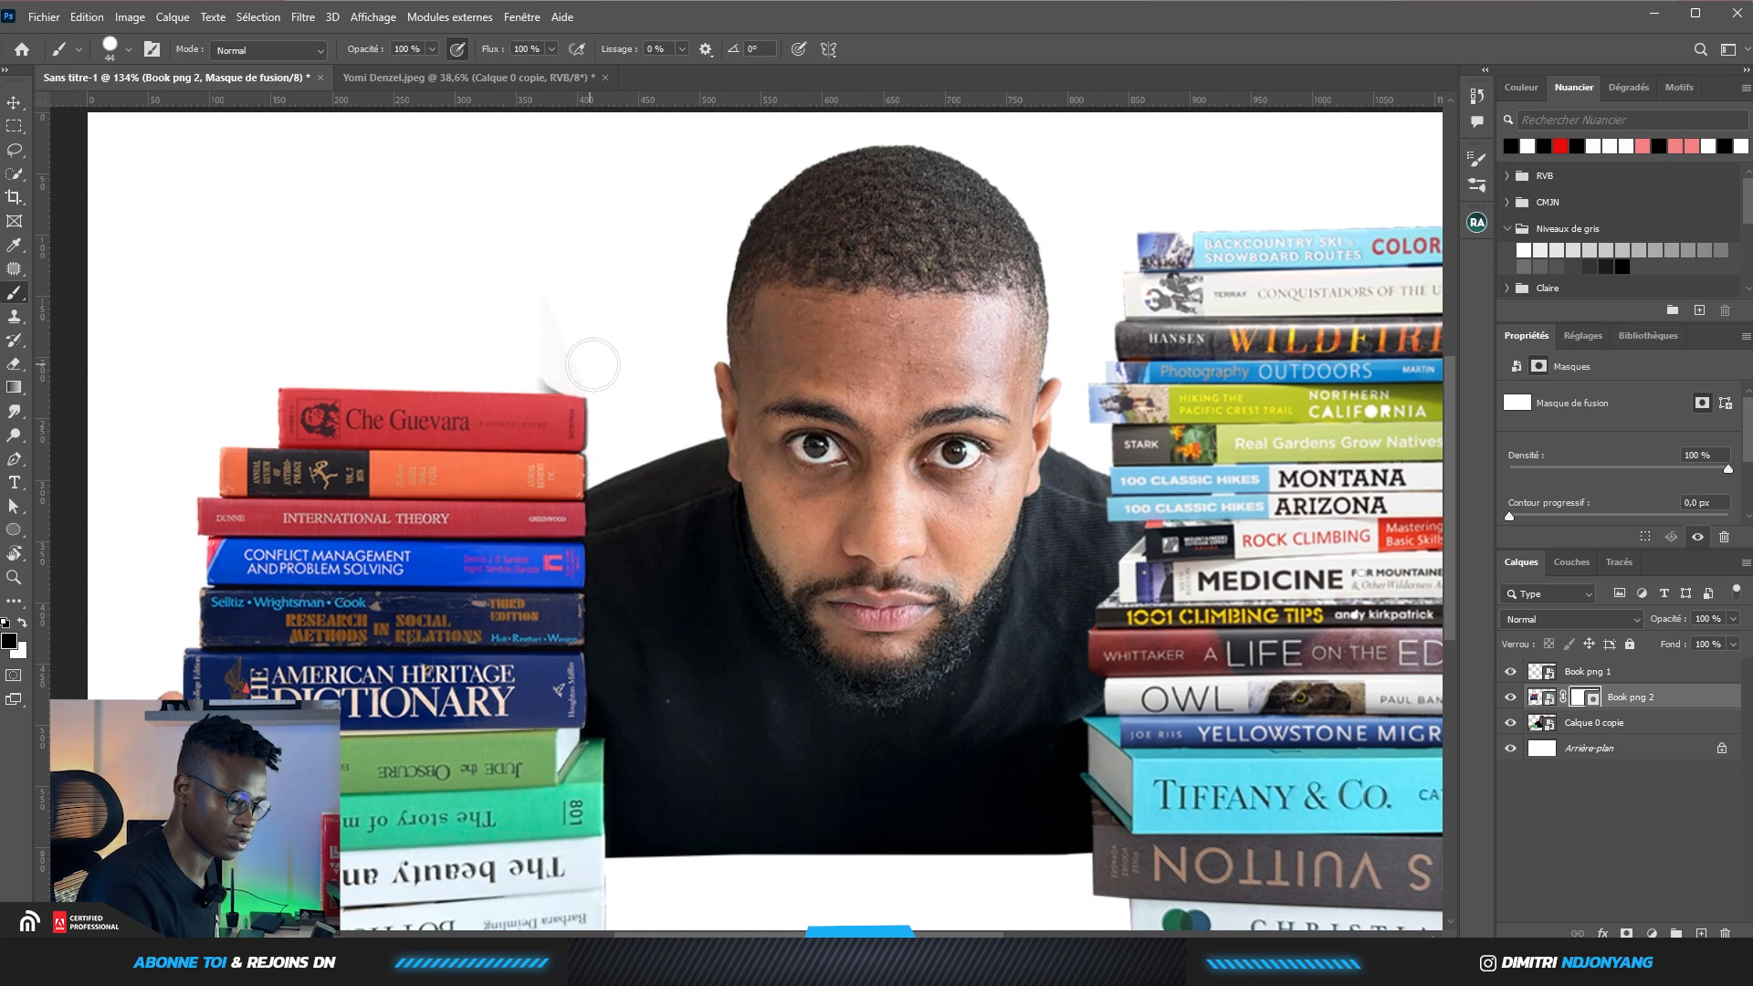
{"action": "right_click", "coordinate": [569, 327], "text": "alt"}
{"action": "left_click", "coordinate": [549, 371]}
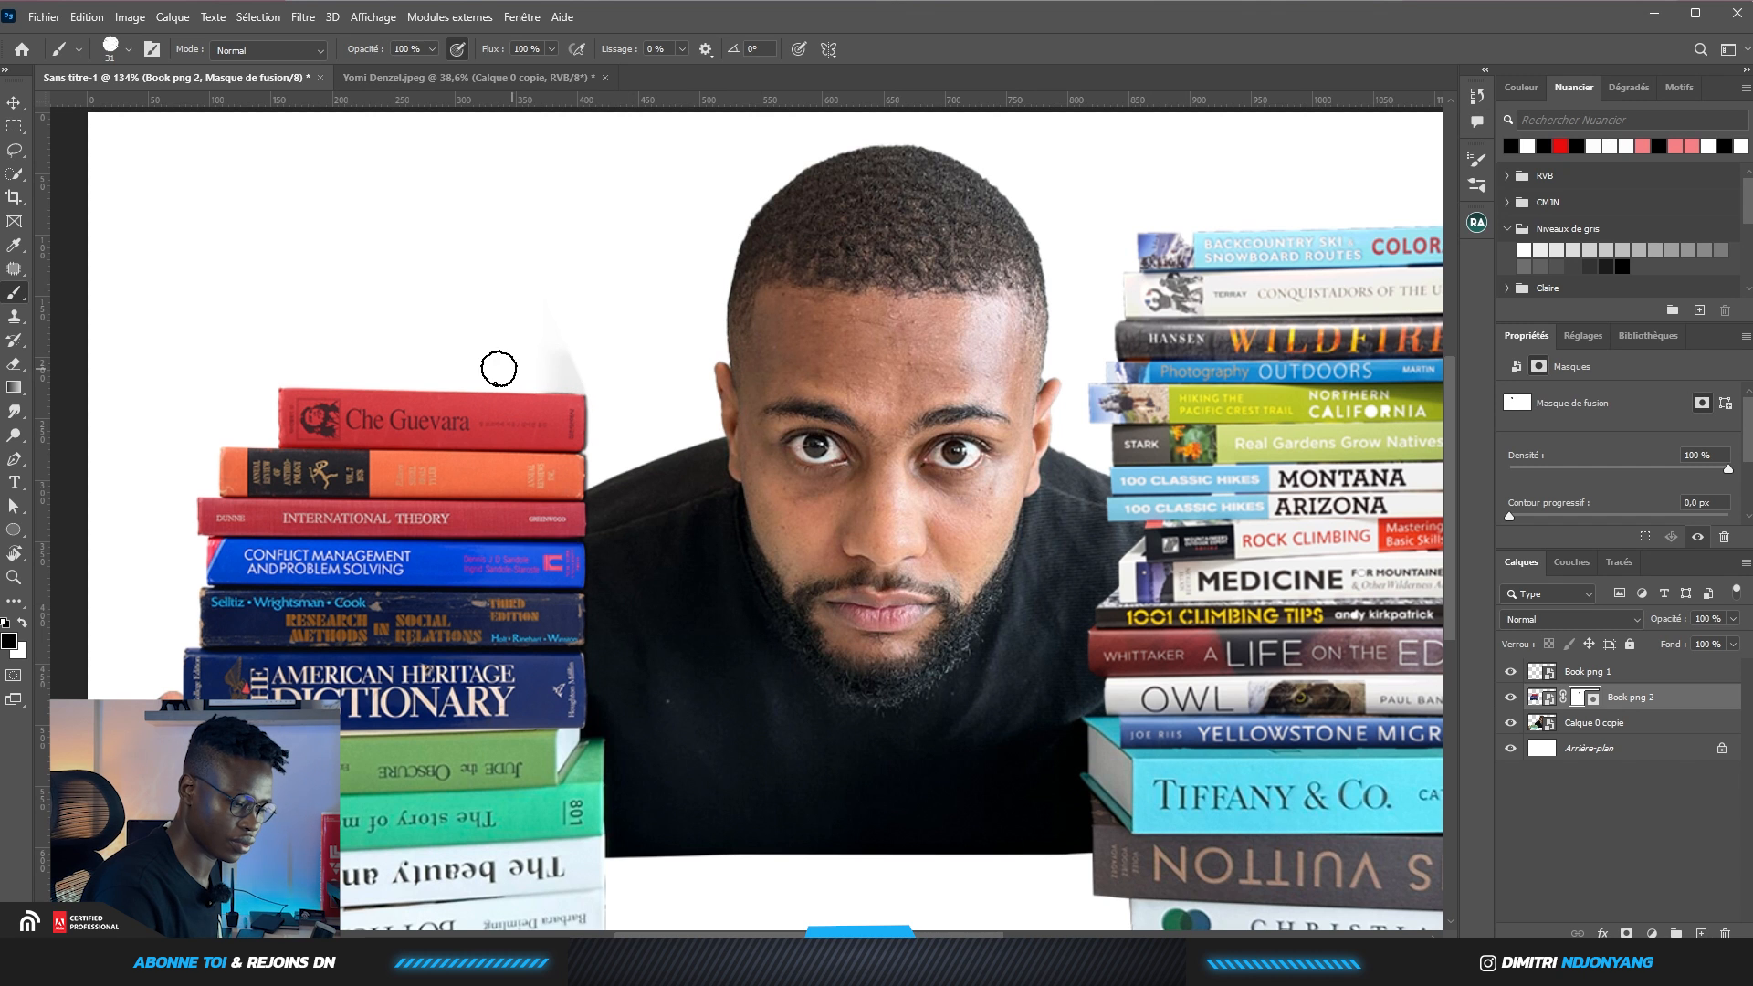
Mask out the remaining shadow along the top edge of the Che Guevara book with a 10 px brush, then return to the Move tool
{"action": "scroll", "coordinate": [127, 347], "scroll_direction": "down", "scroll_amount": 3}
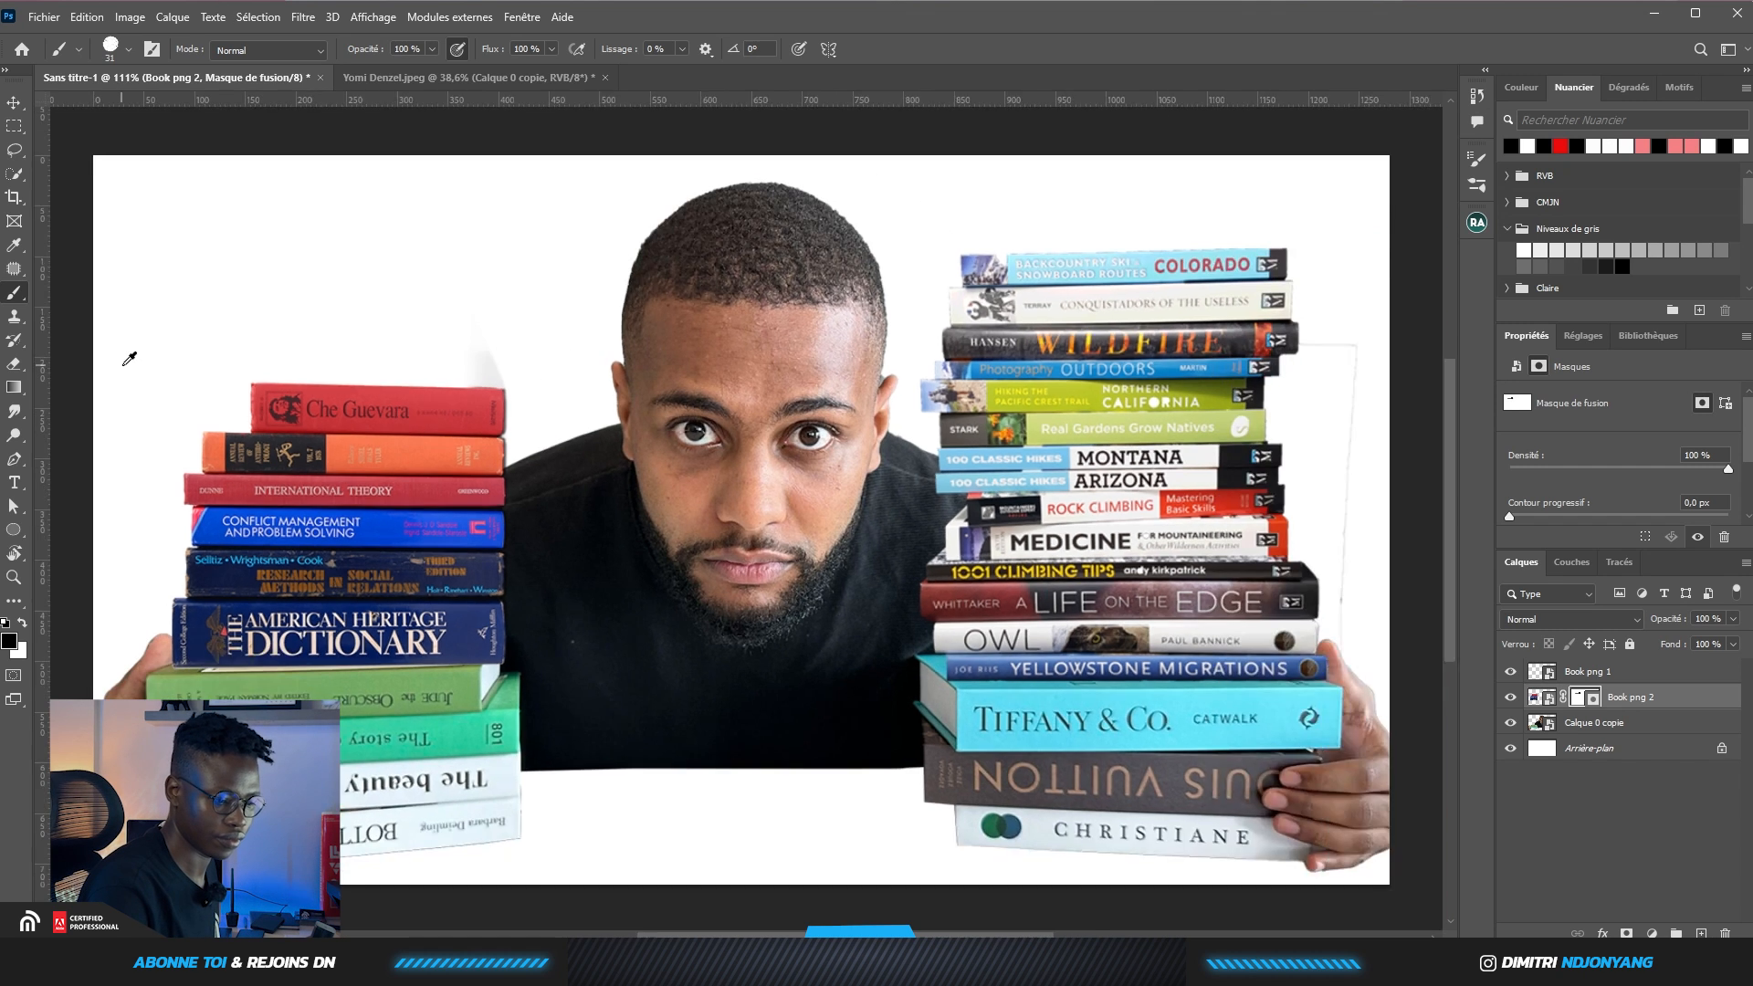
{"action": "scroll", "coordinate": [274, 321], "scroll_direction": "up", "scroll_amount": 6}
{"action": "scroll", "coordinate": [433, 391], "scroll_direction": "up", "scroll_amount": 2}
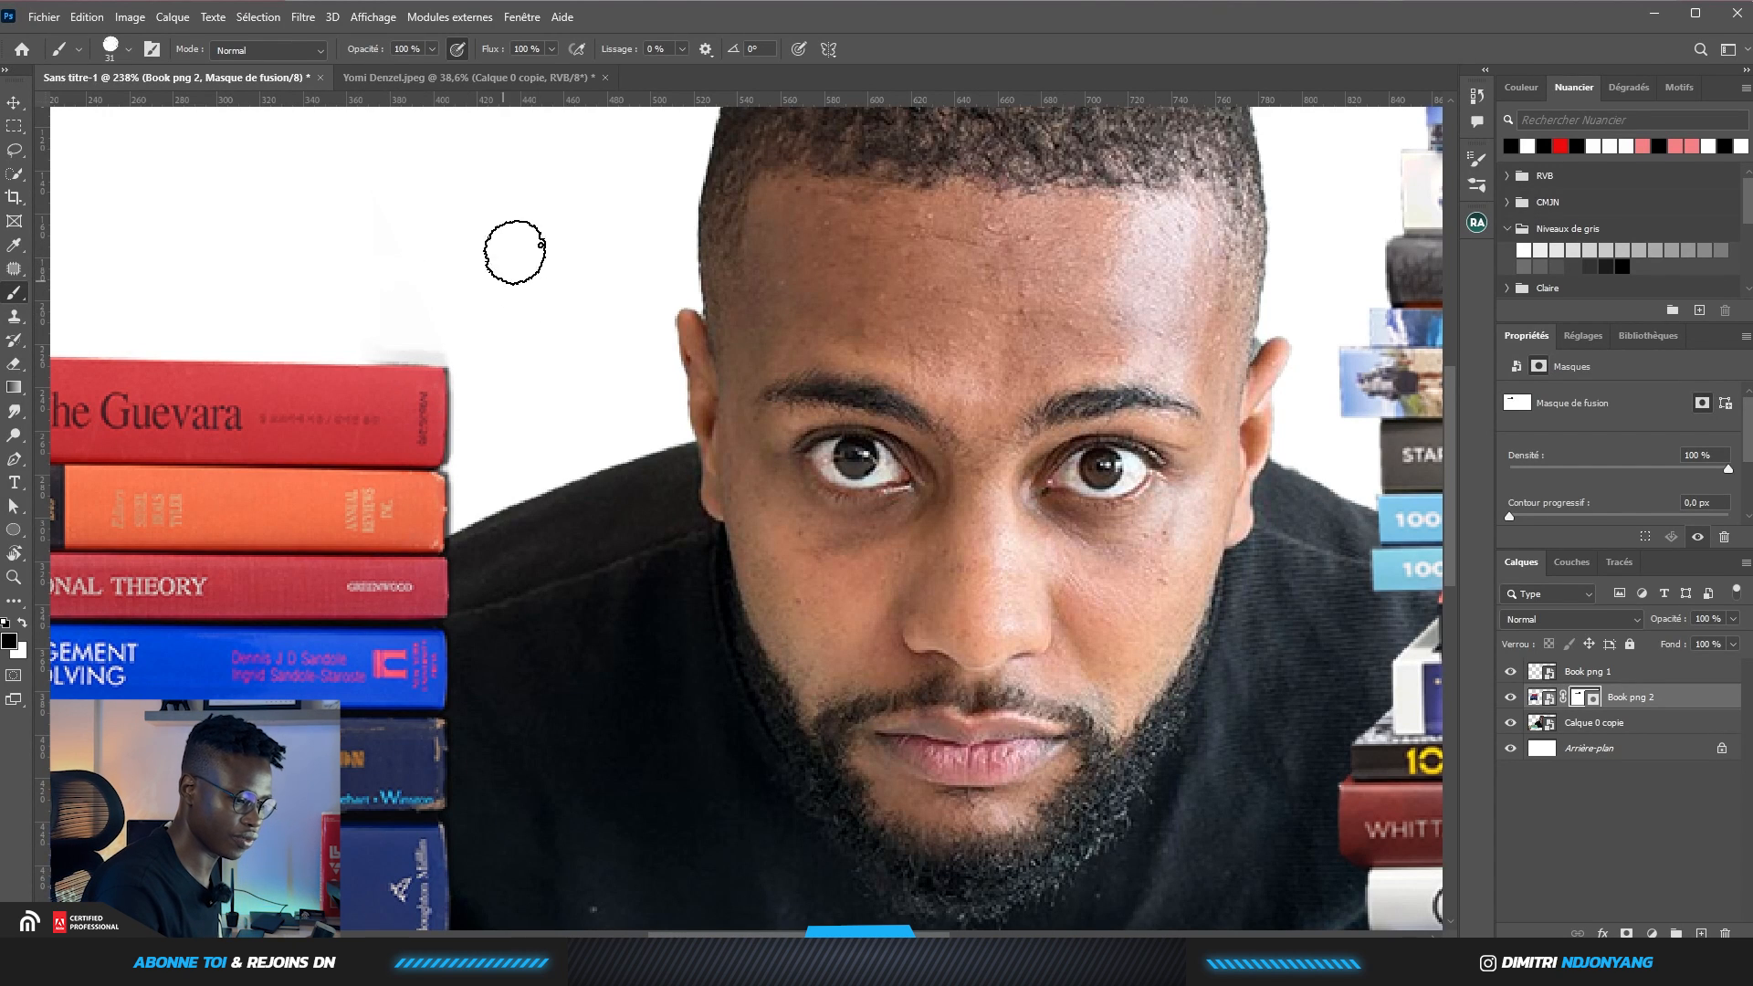
{"action": "right_click", "coordinate": [511, 274]}
{"action": "left_click_drag", "start_coordinate": [432, 341], "coordinate": [465, 350]}
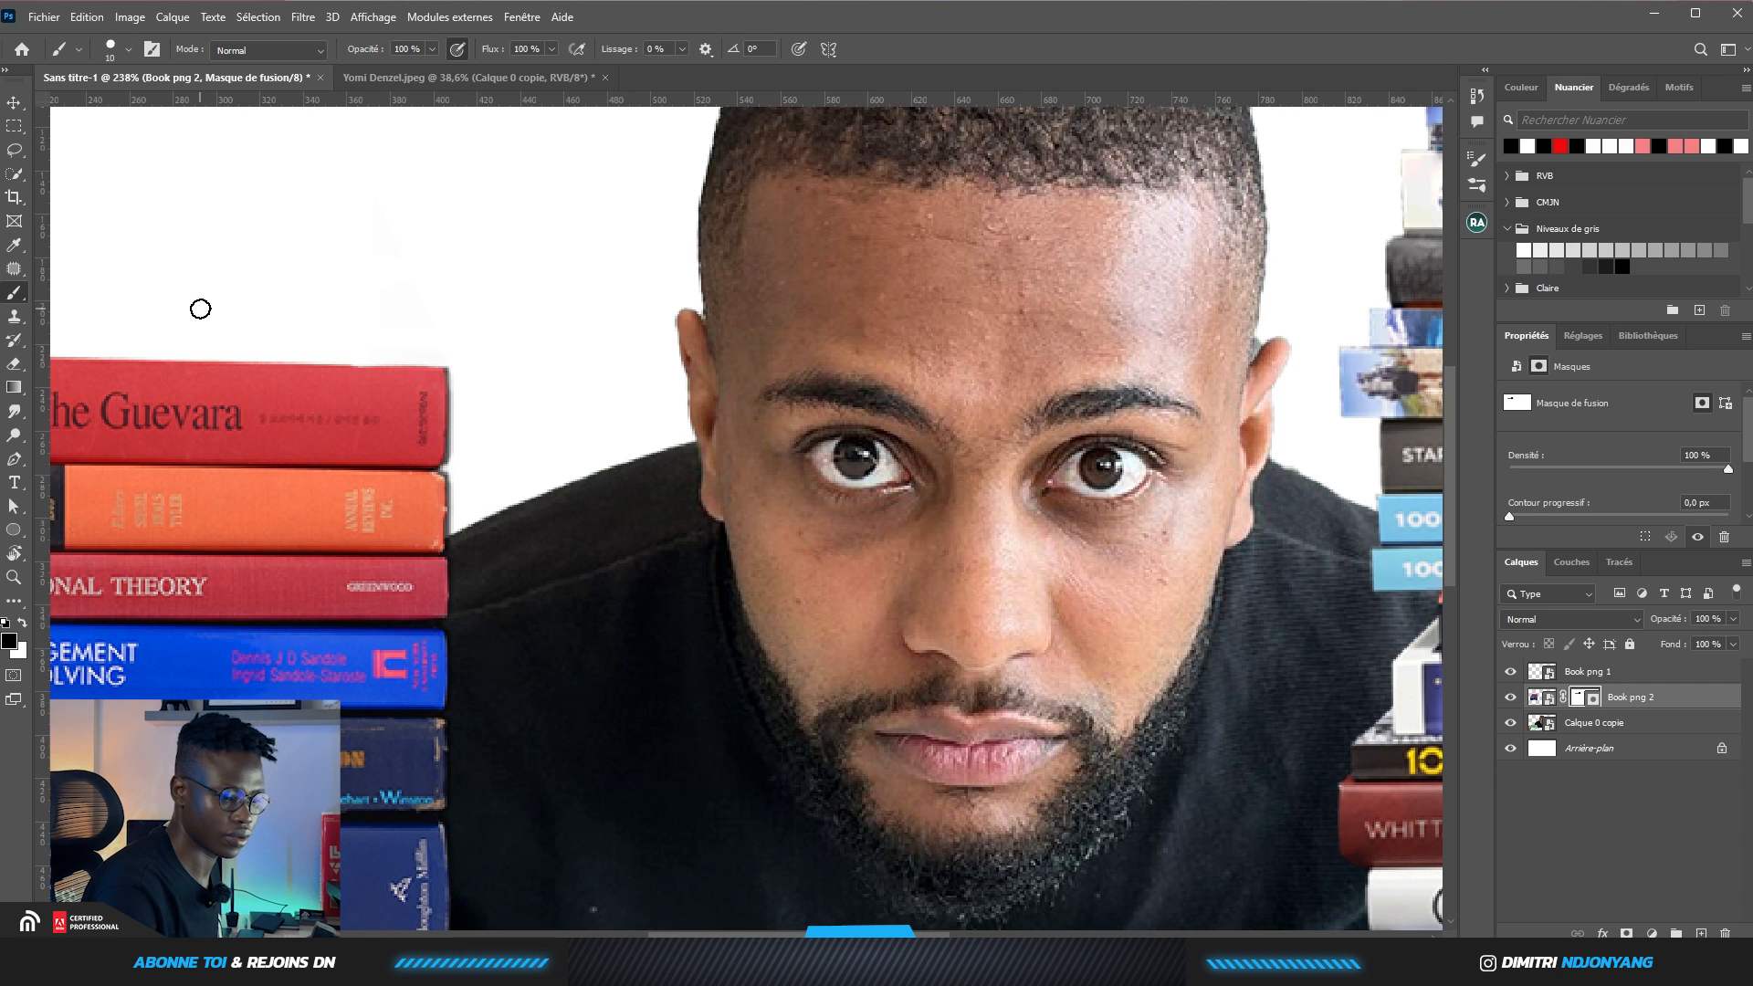
{"action": "scroll", "coordinate": [293, 280], "scroll_direction": "down", "scroll_amount": 9}
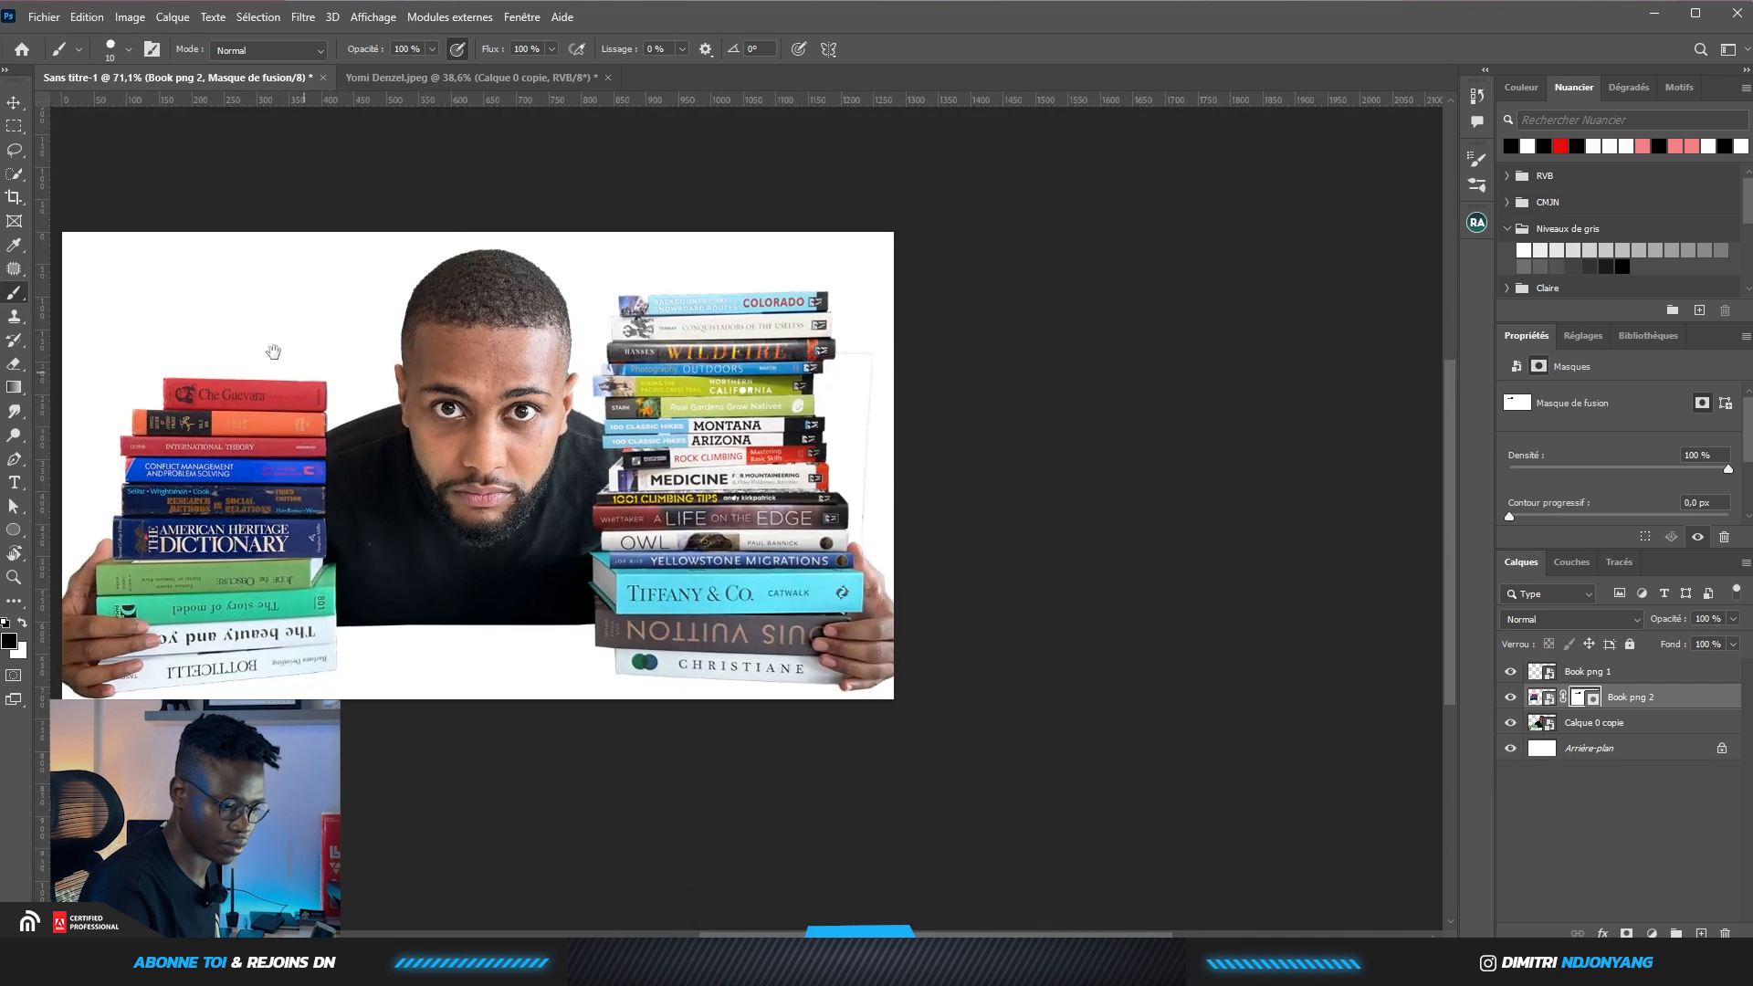
{"action": "left_click_drag", "start_coordinate": [273, 351], "coordinate": [409, 329]}
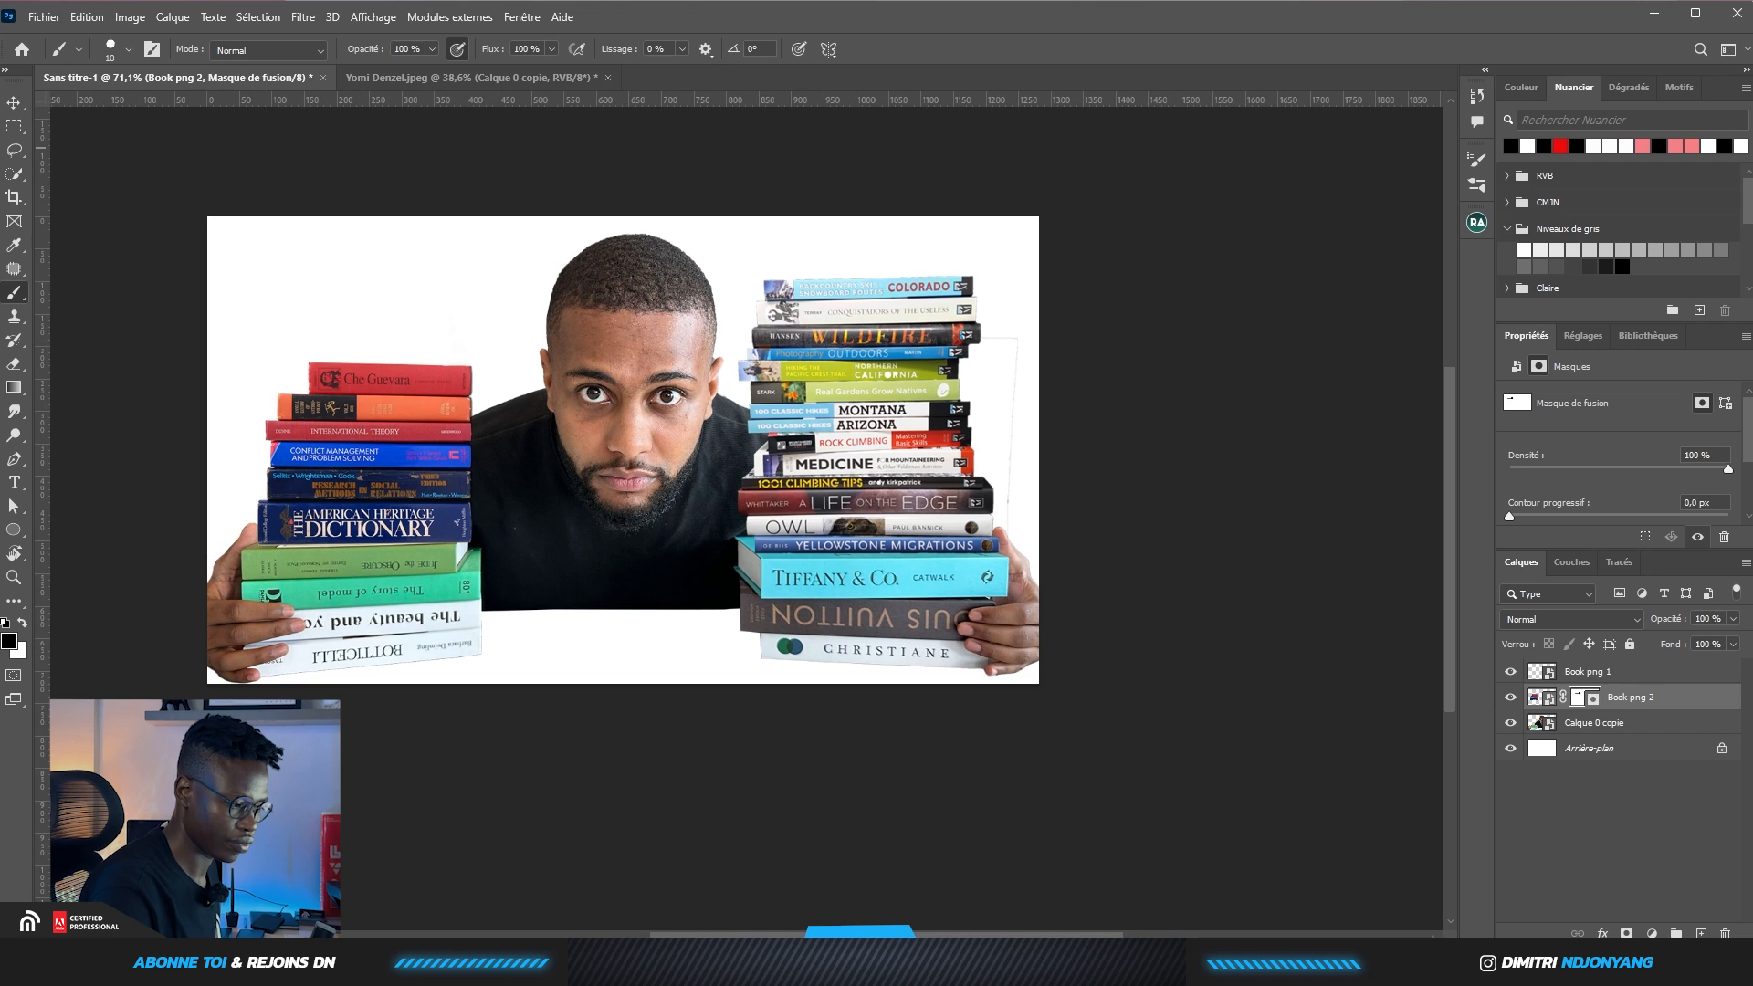
{"action": "left_click", "coordinate": [25, 97]}
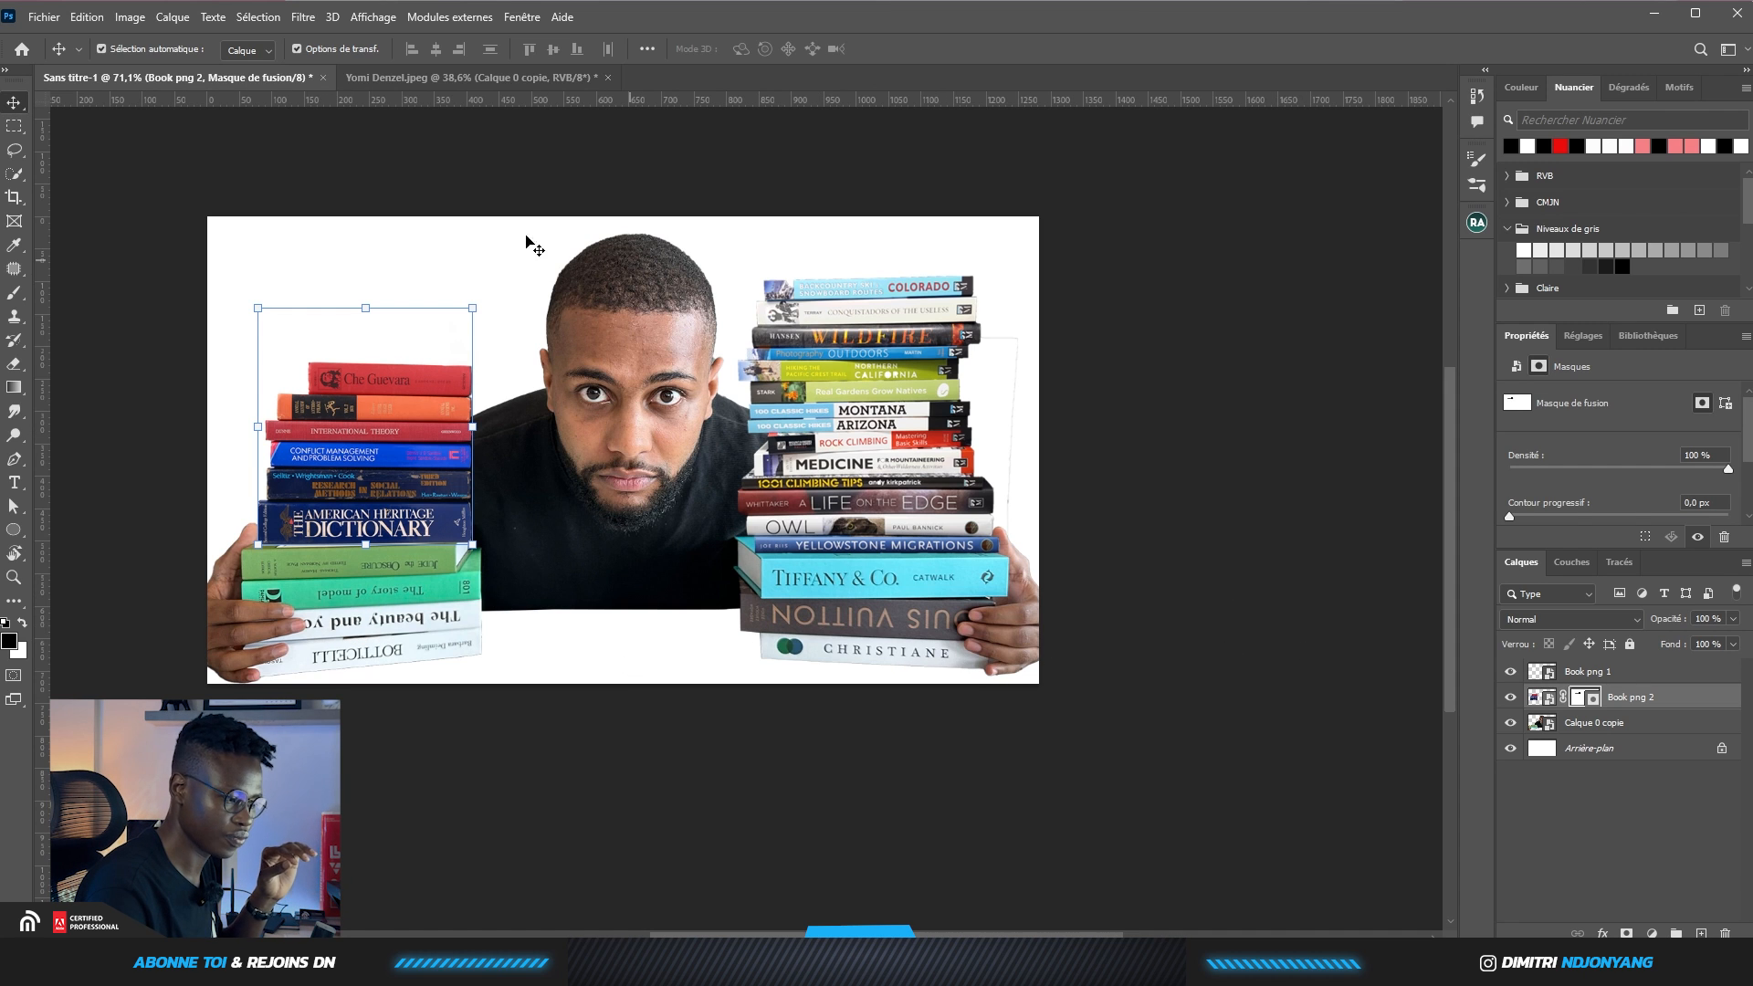
{"action": "left_click", "coordinate": [44, 16]}
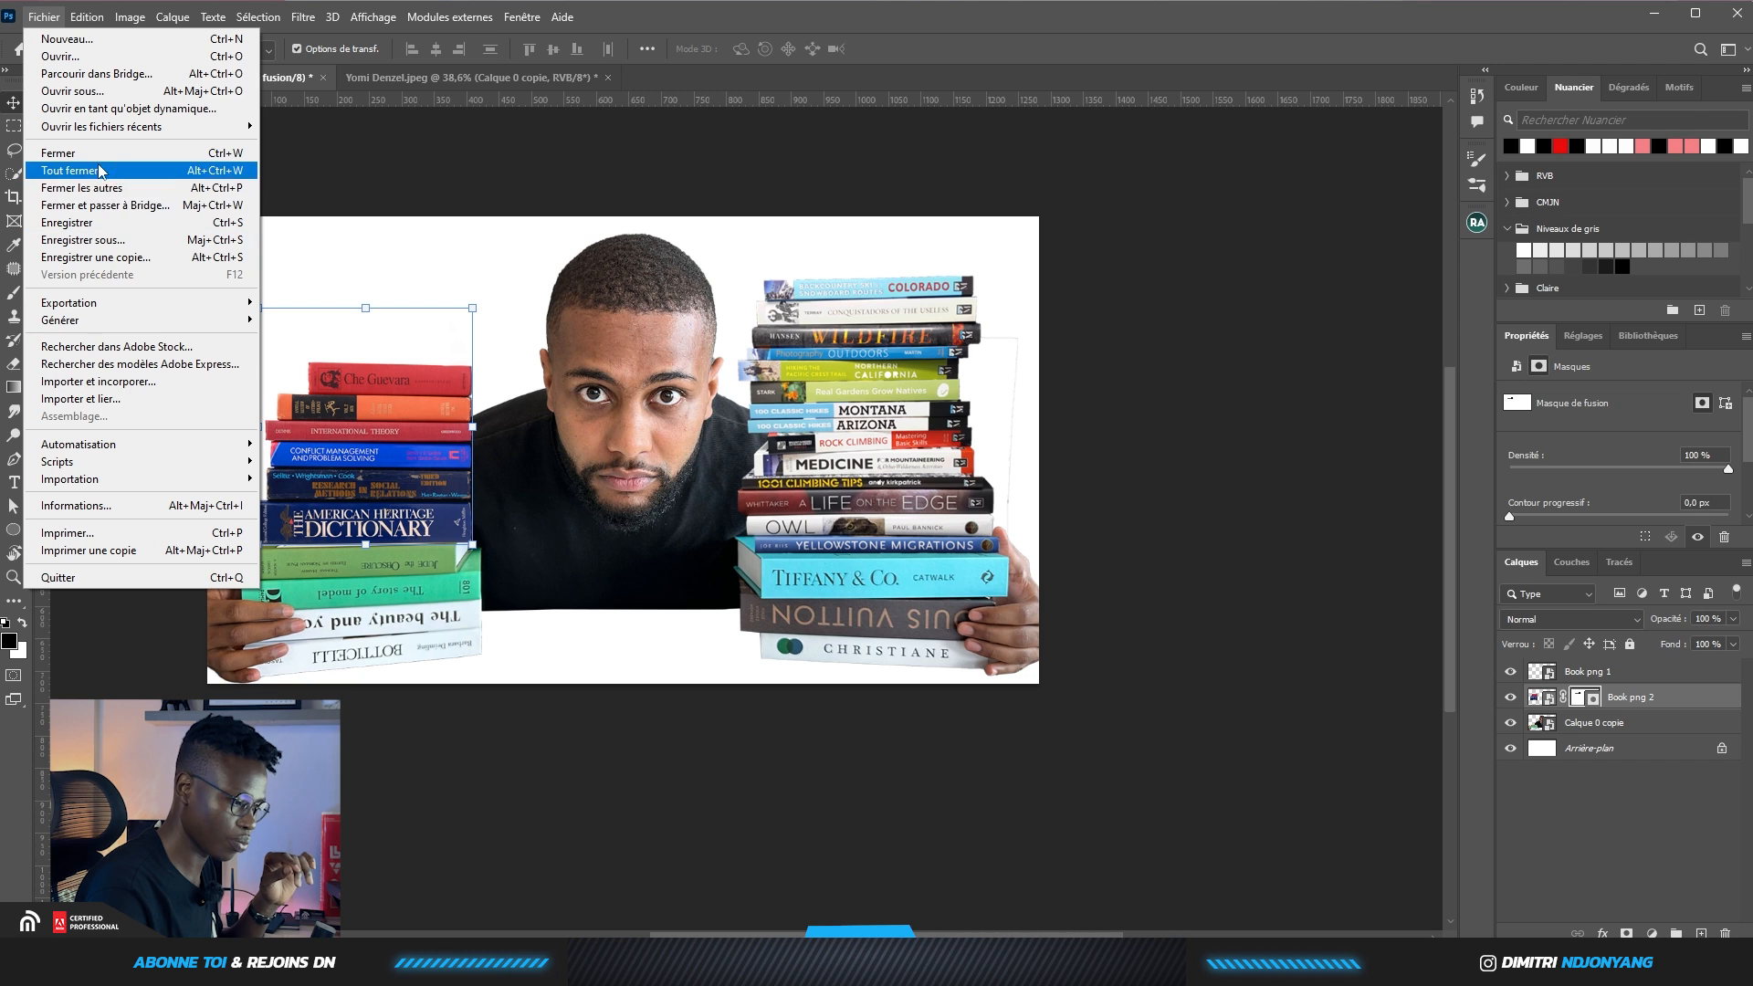
{"action": "left_click", "coordinate": [143, 385]}
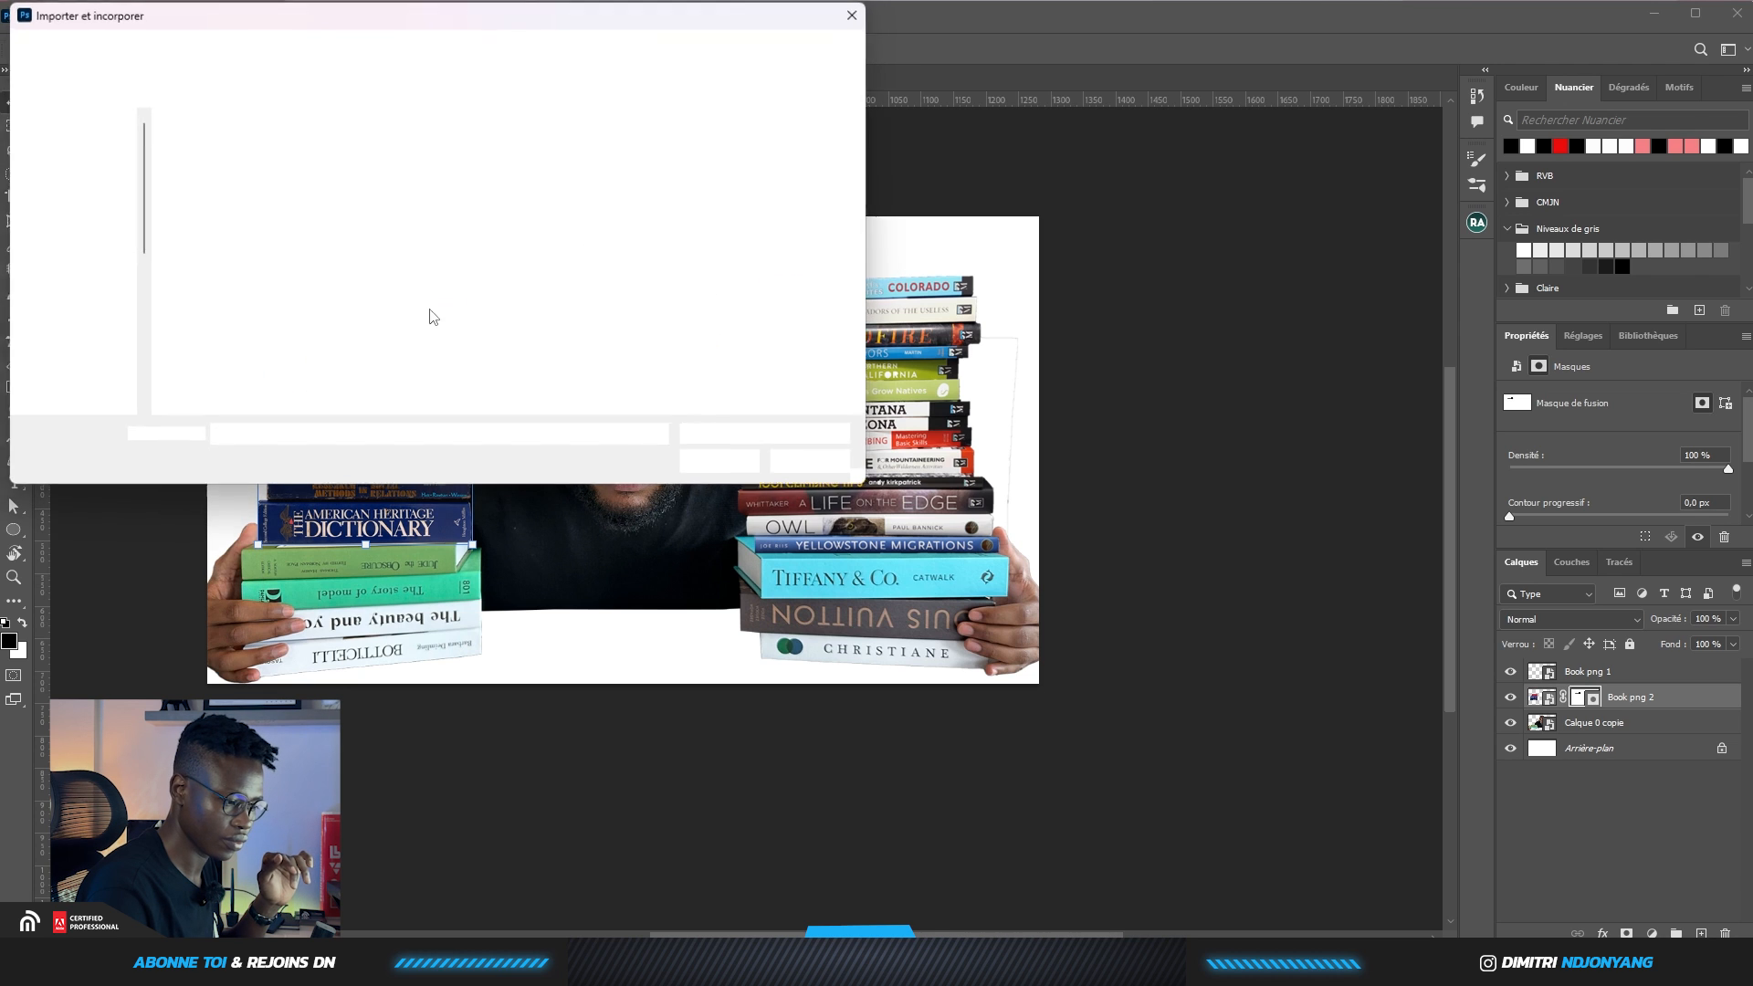
{"action": "left_click", "coordinate": [425, 174]}
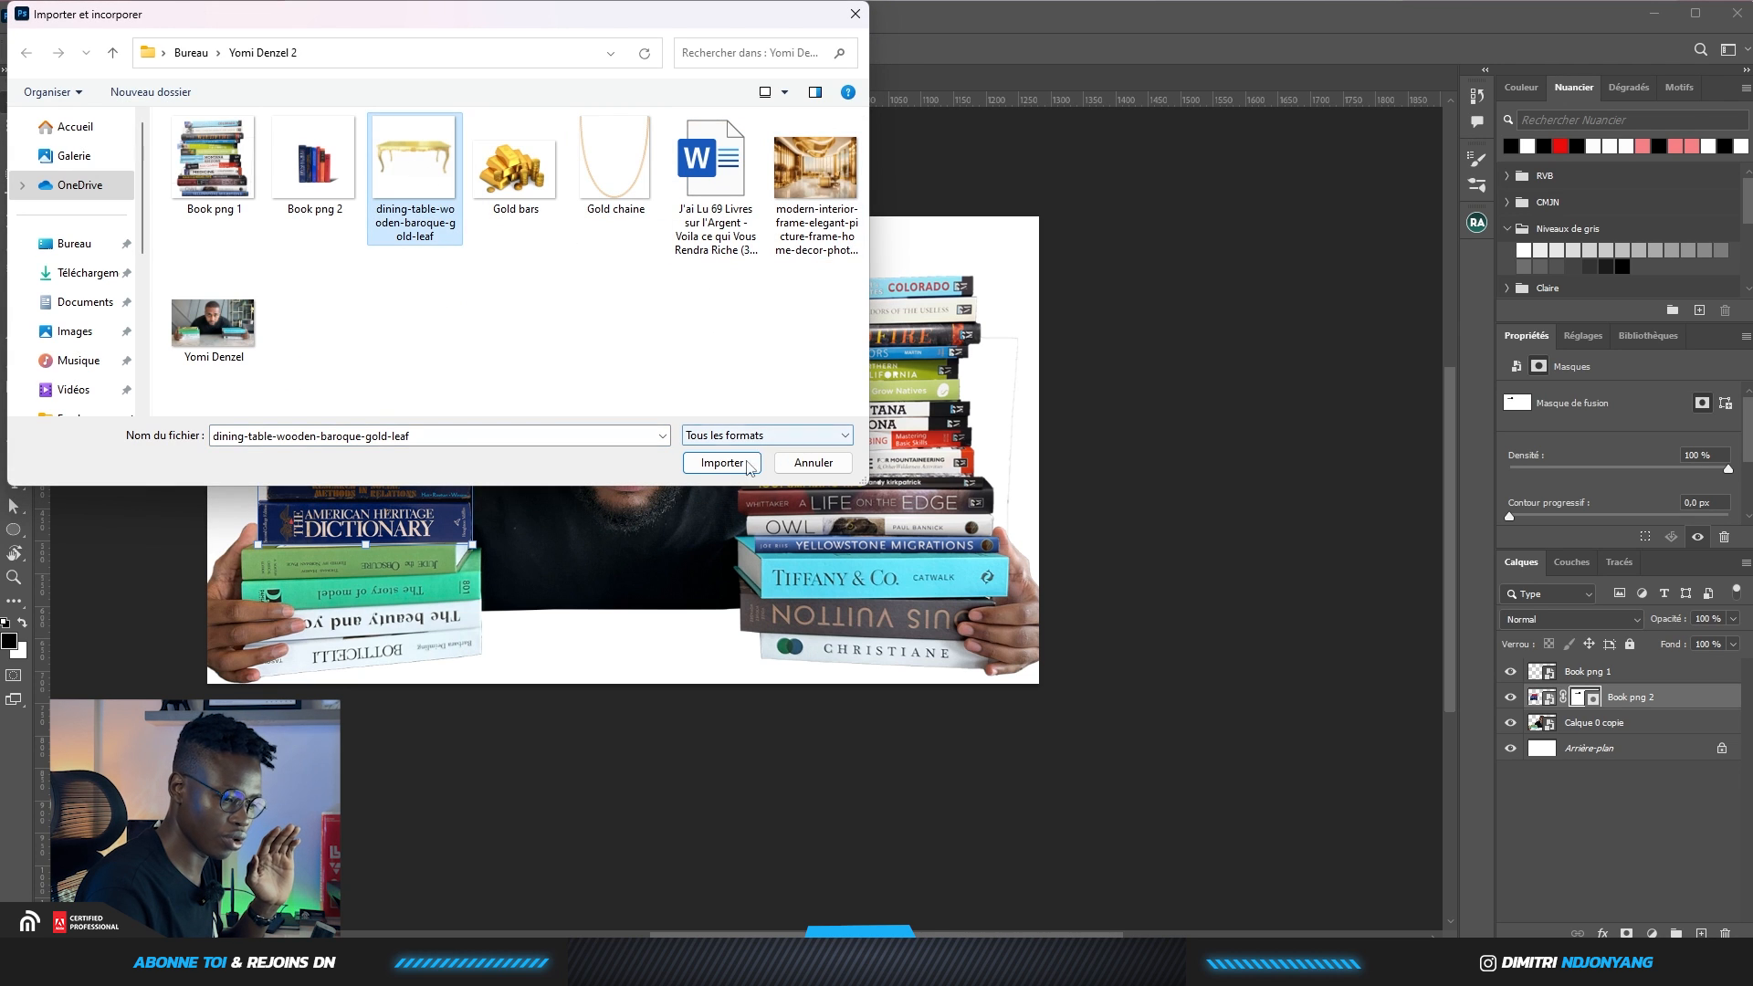
{"action": "left_click", "coordinate": [813, 462]}
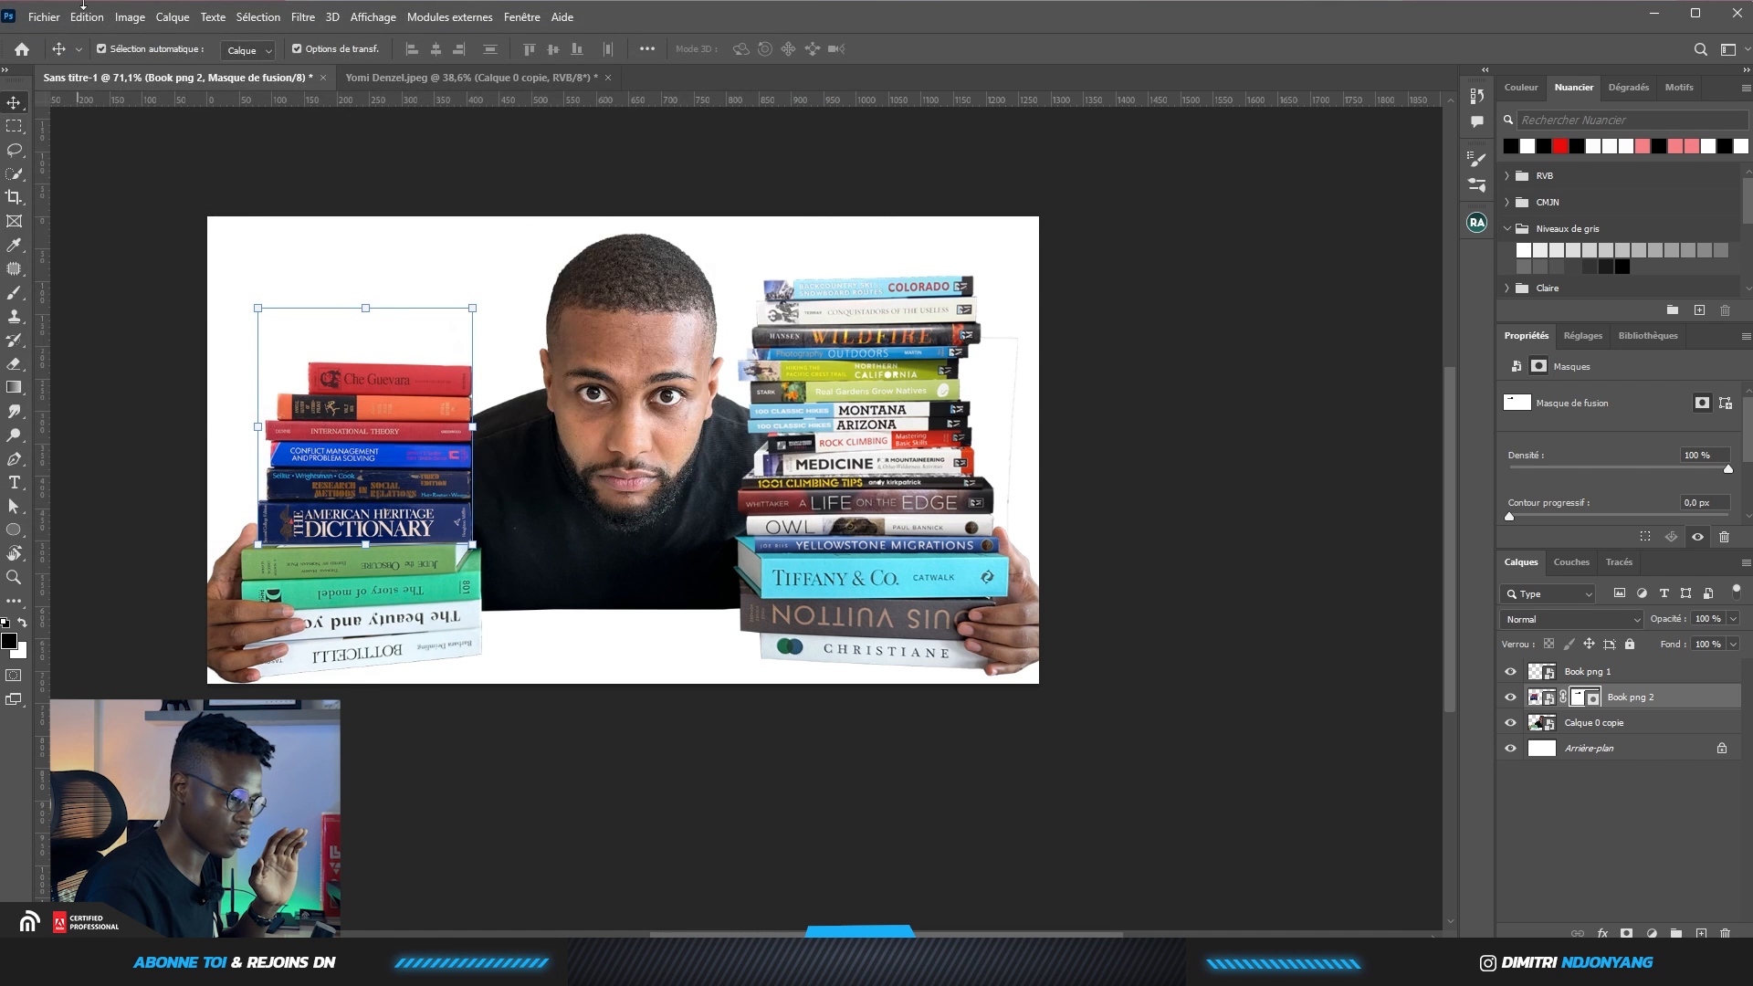
Open the dining-table-wooden-baroque-gold-leaf image as its own document
{"action": "left_click", "coordinate": [44, 17]}
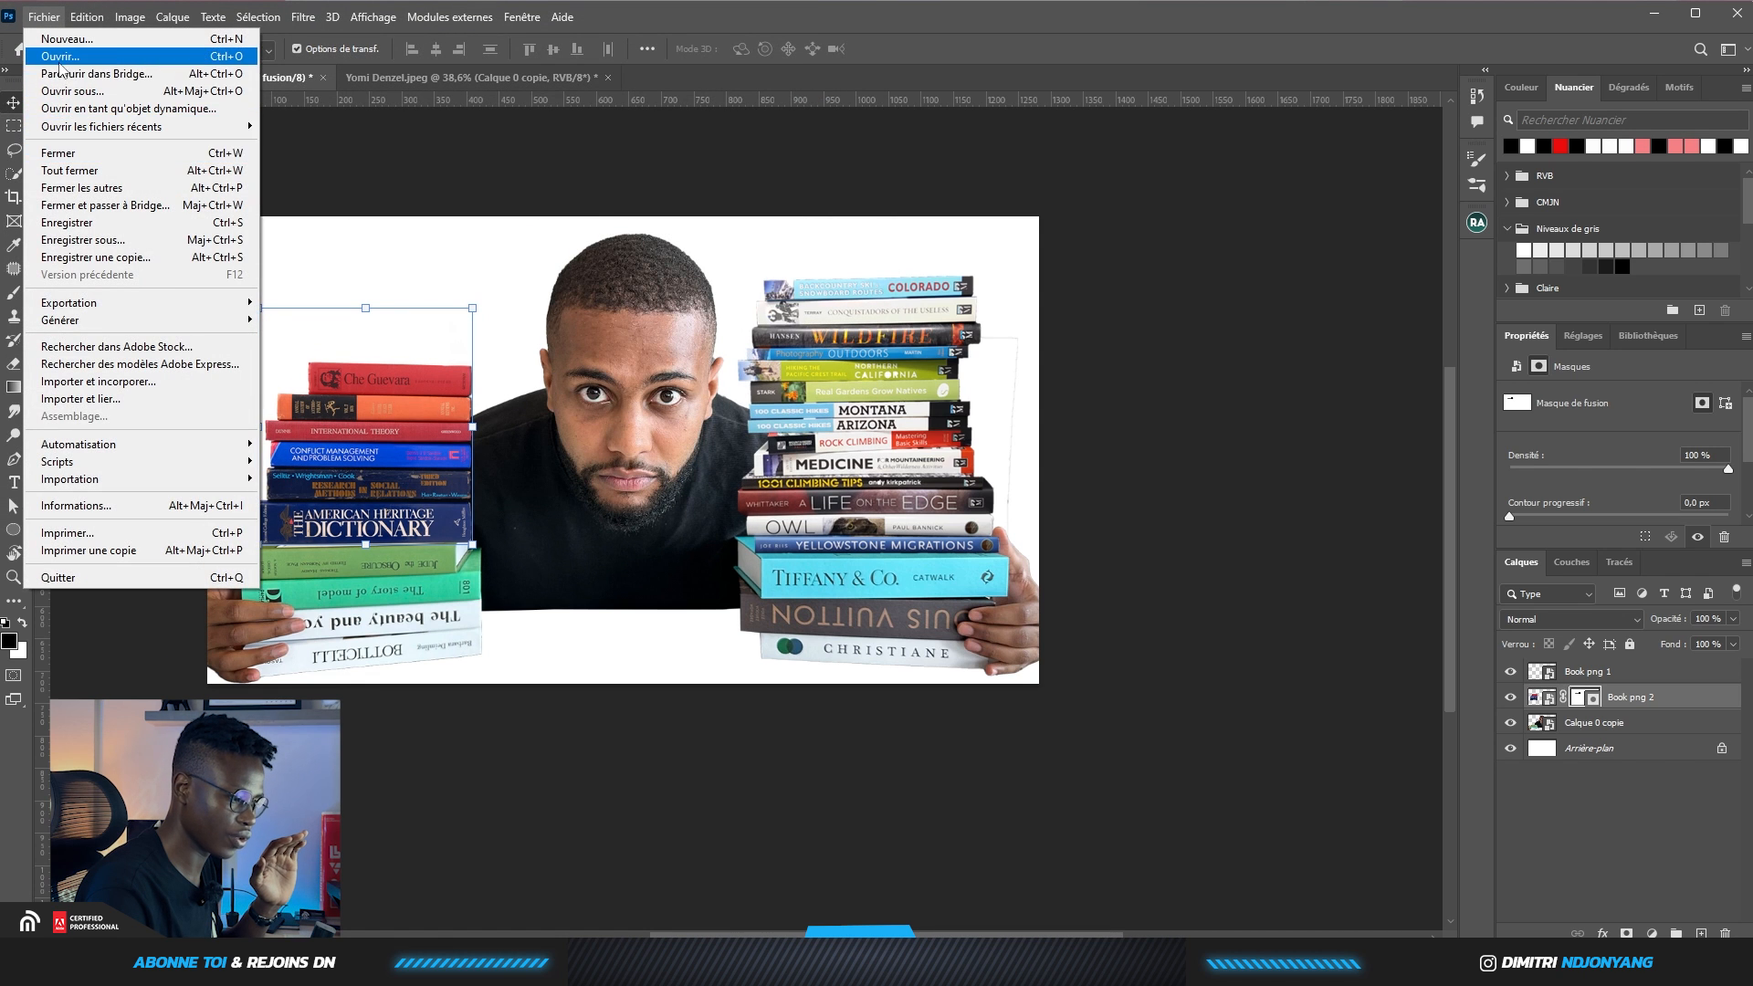
{"action": "left_click", "coordinate": [343, 216]}
{"action": "key", "text": "ctrl+o"}
{"action": "left_click", "coordinate": [419, 169]}
{"action": "left_click", "coordinate": [721, 462]}
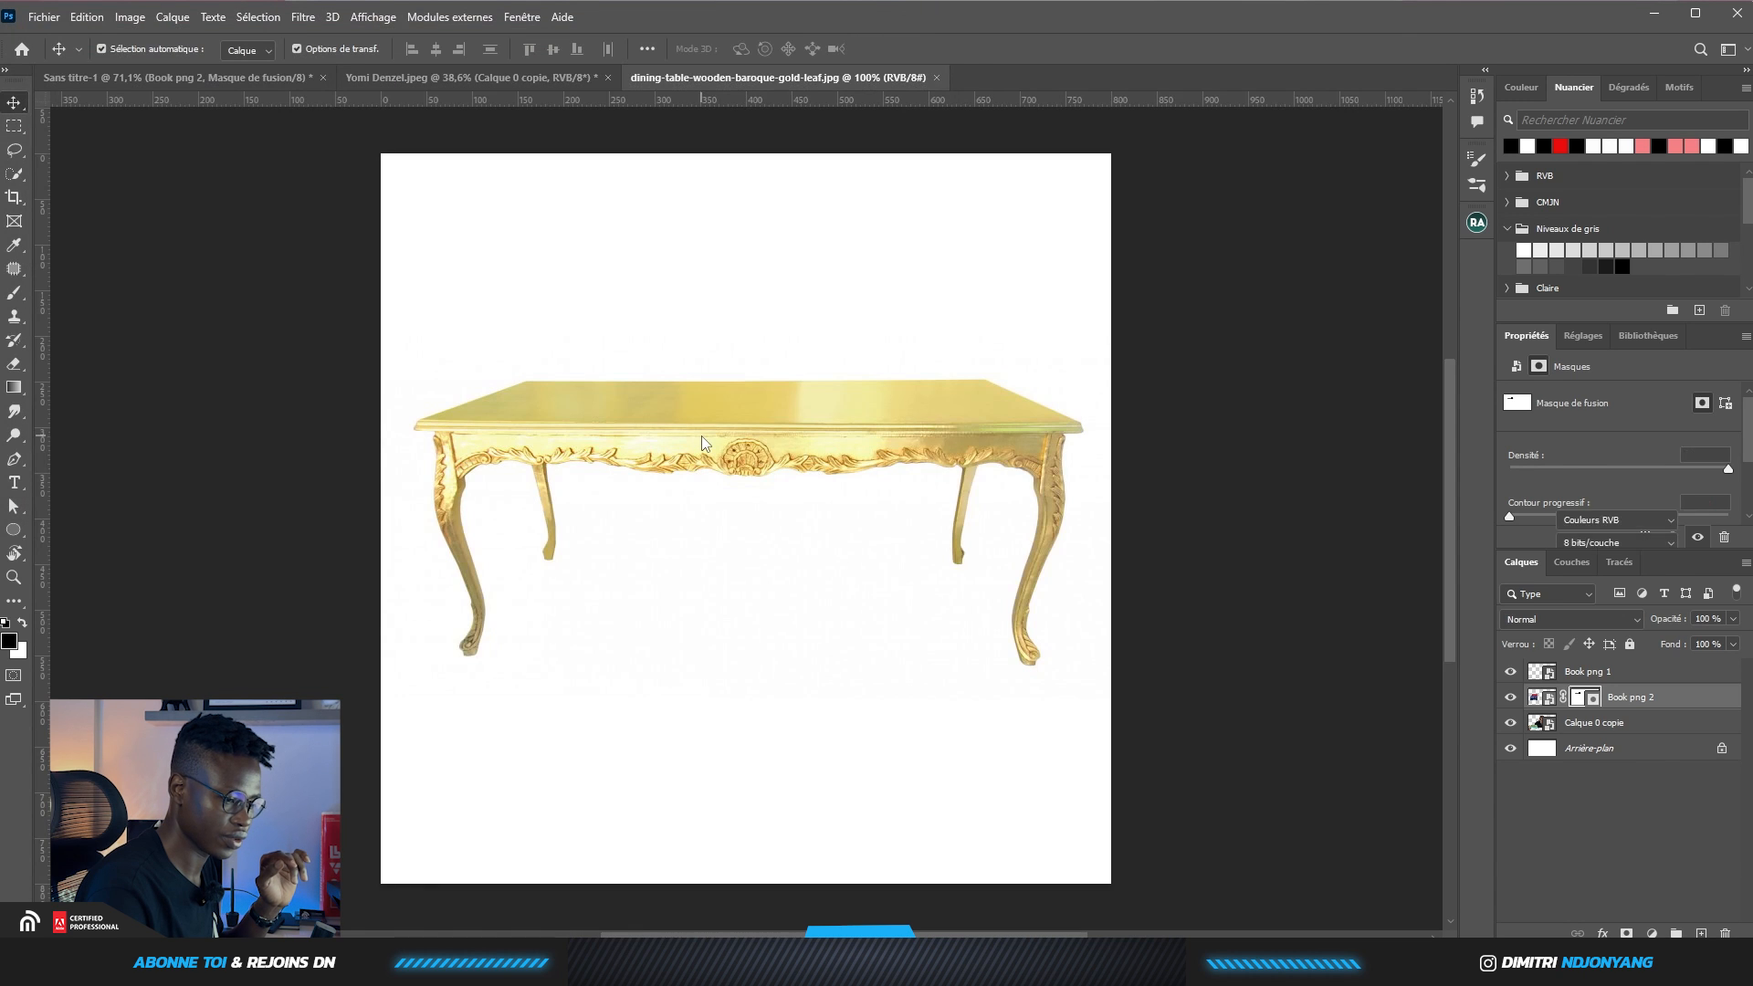
Cut the gold table out of its white background with Select Subject and Select and Mask, outputting to a layer mask
{"action": "left_click", "coordinate": [14, 174]}
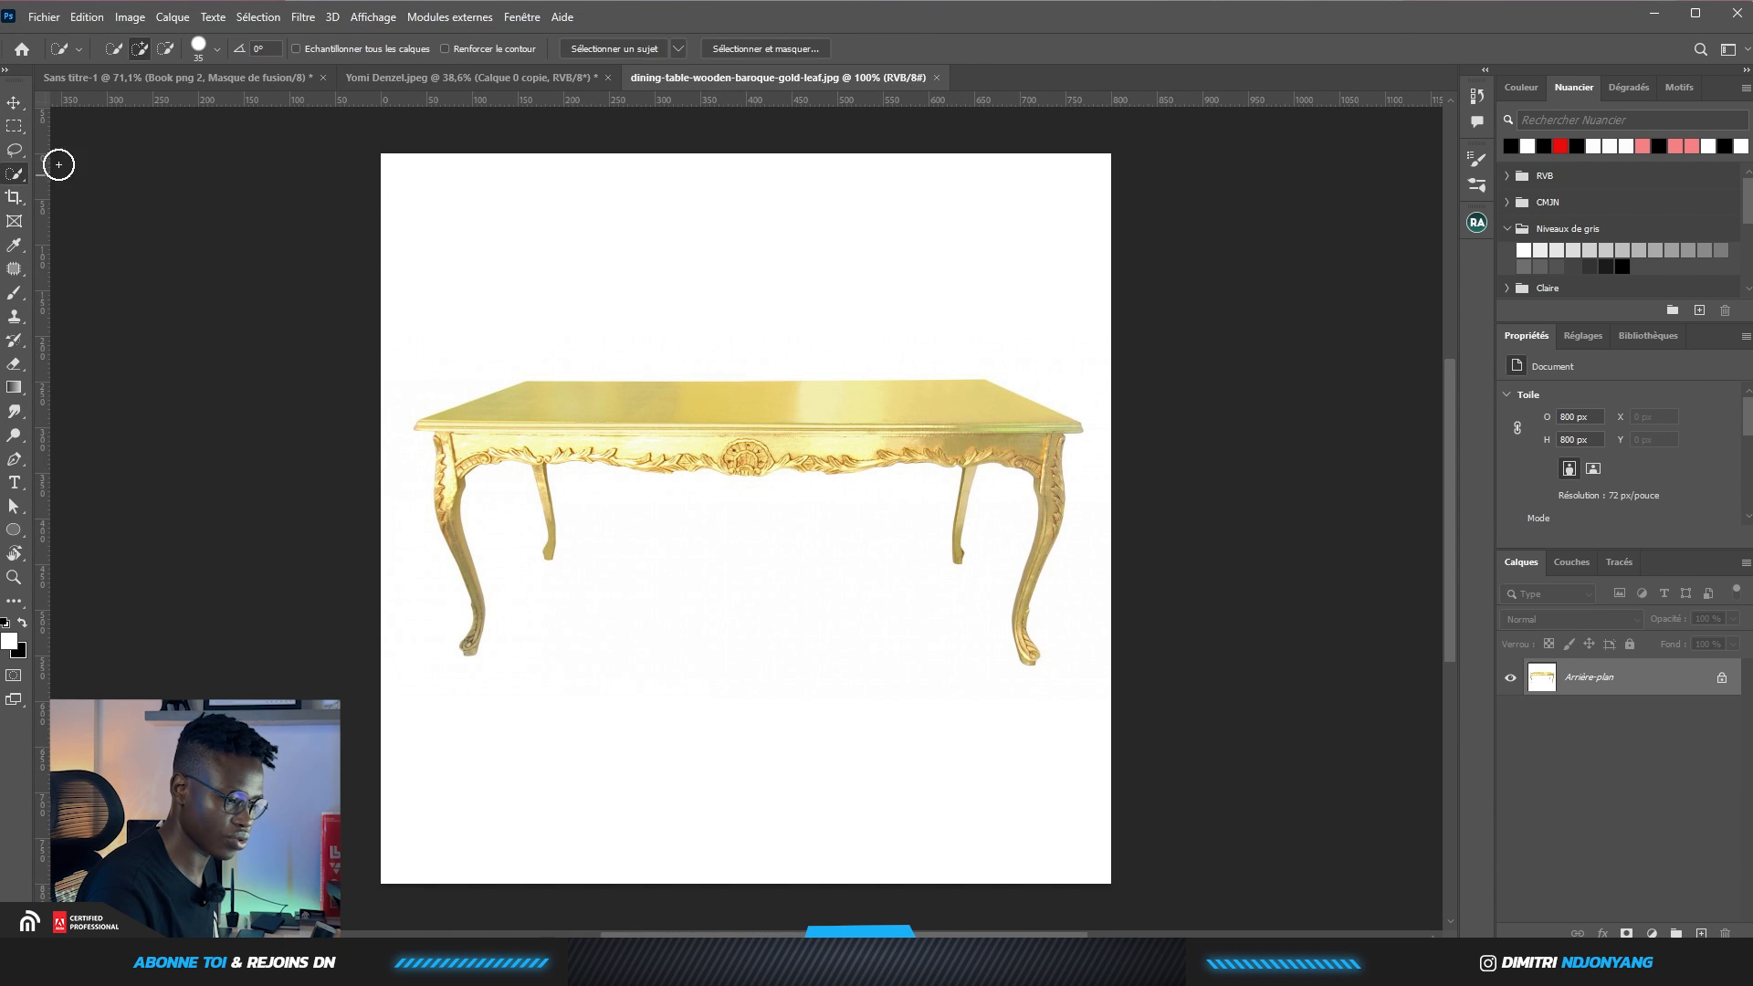
{"action": "left_click", "coordinate": [642, 57]}
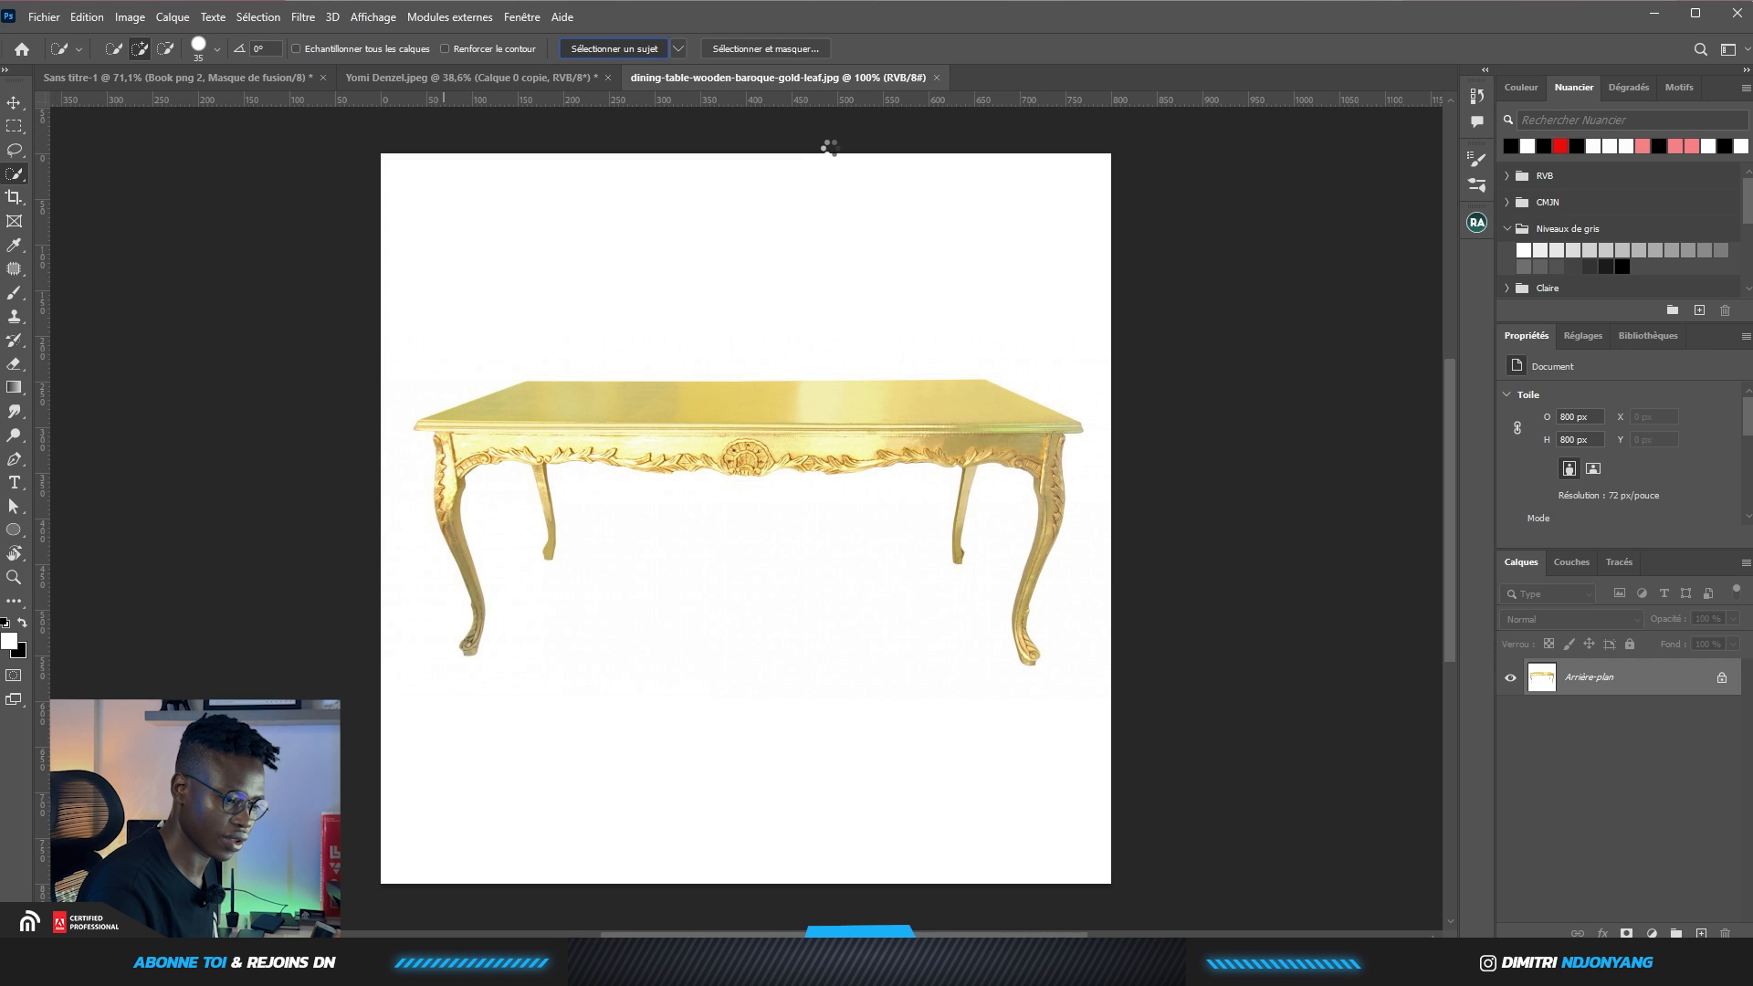
{"action": "left_click", "coordinate": [771, 51]}
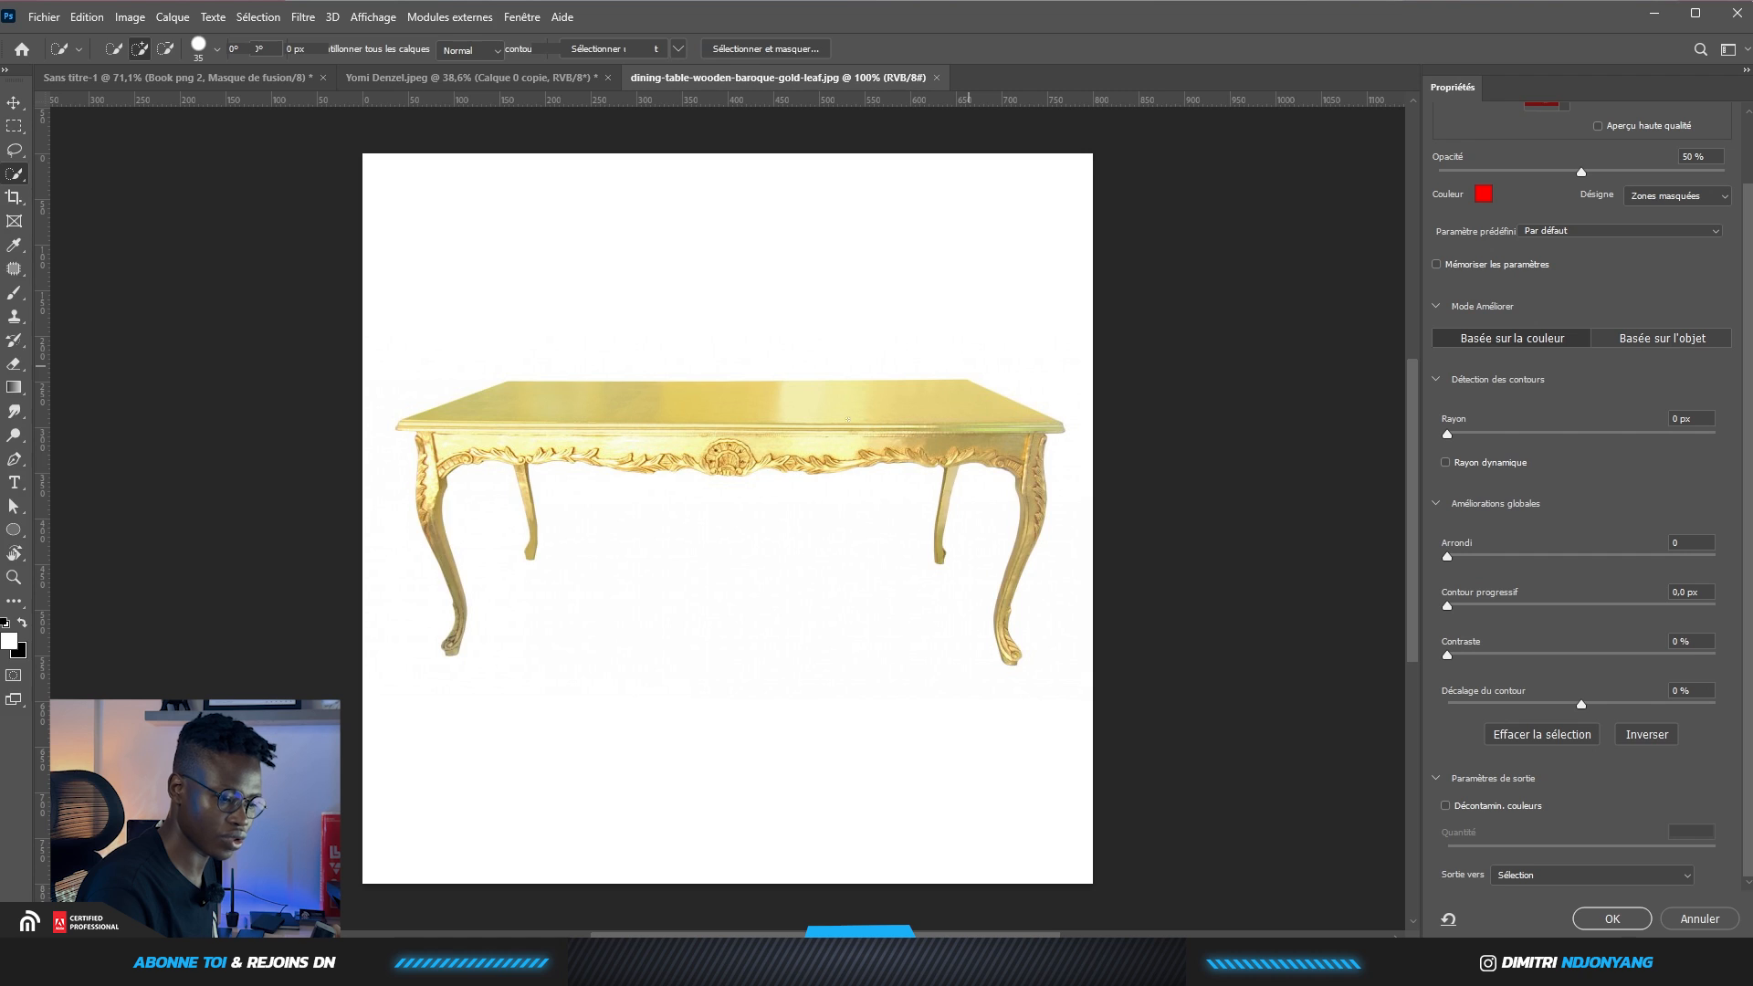
{"action": "left_click", "coordinate": [1575, 876]}
{"action": "left_click", "coordinate": [1533, 858]}
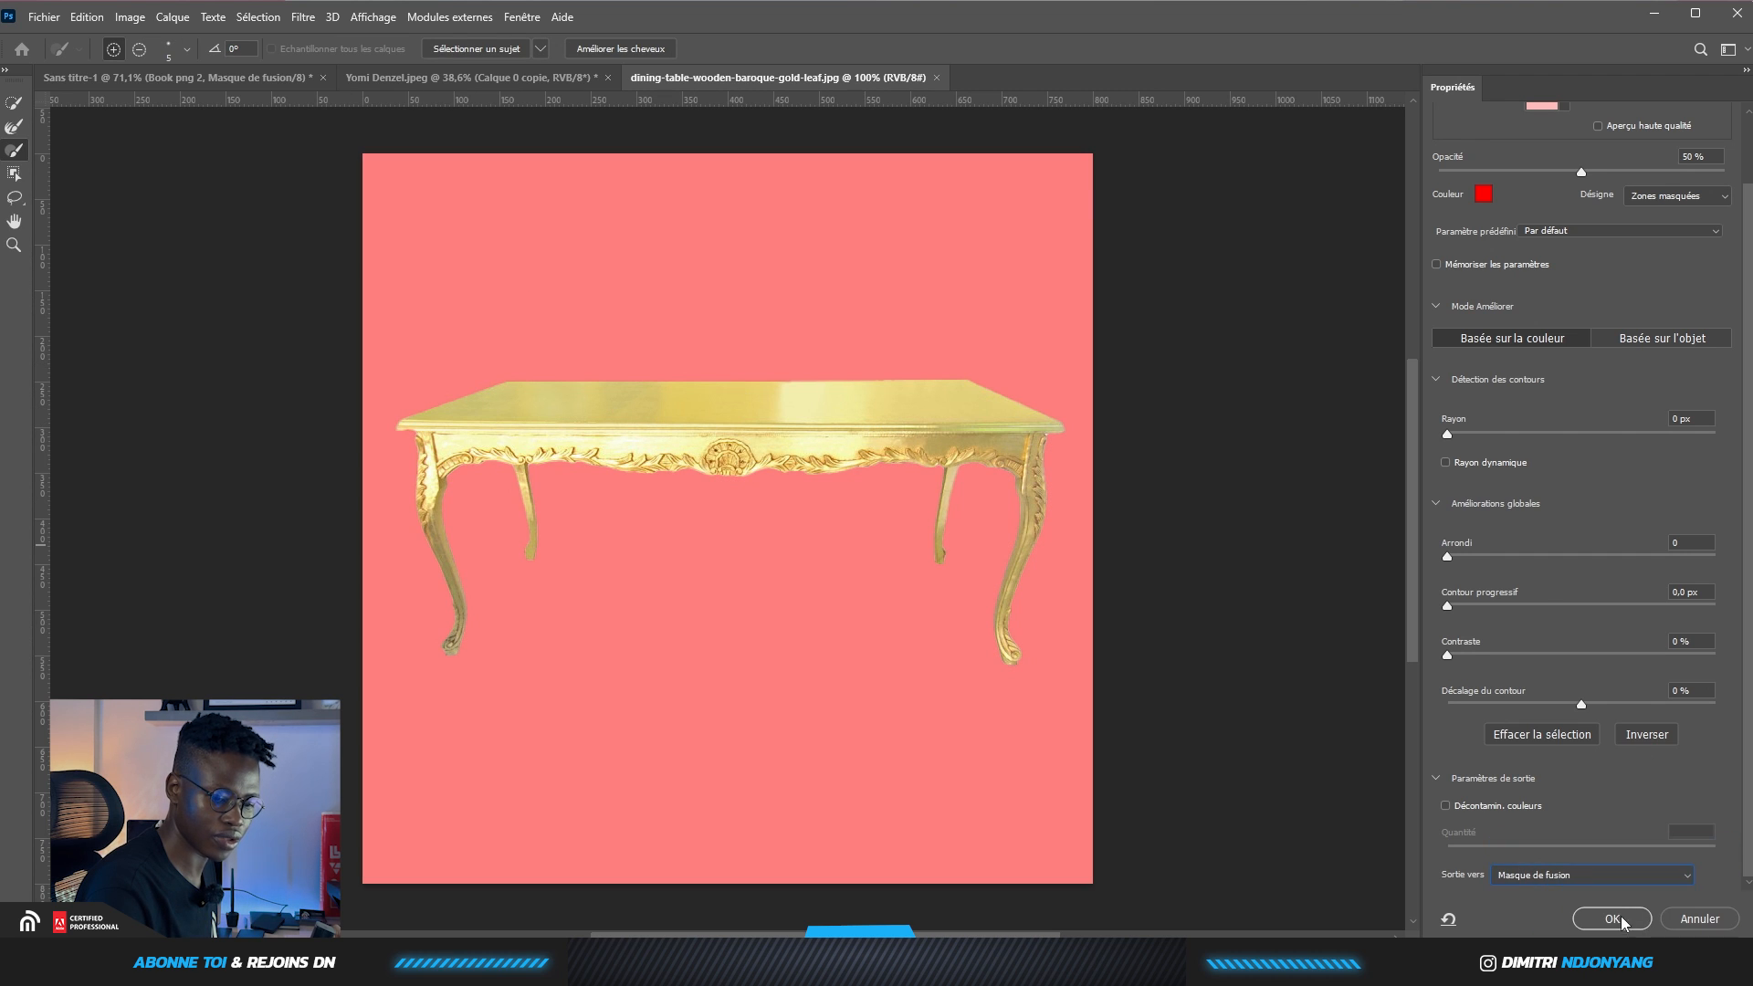
{"action": "key", "text": "Return"}
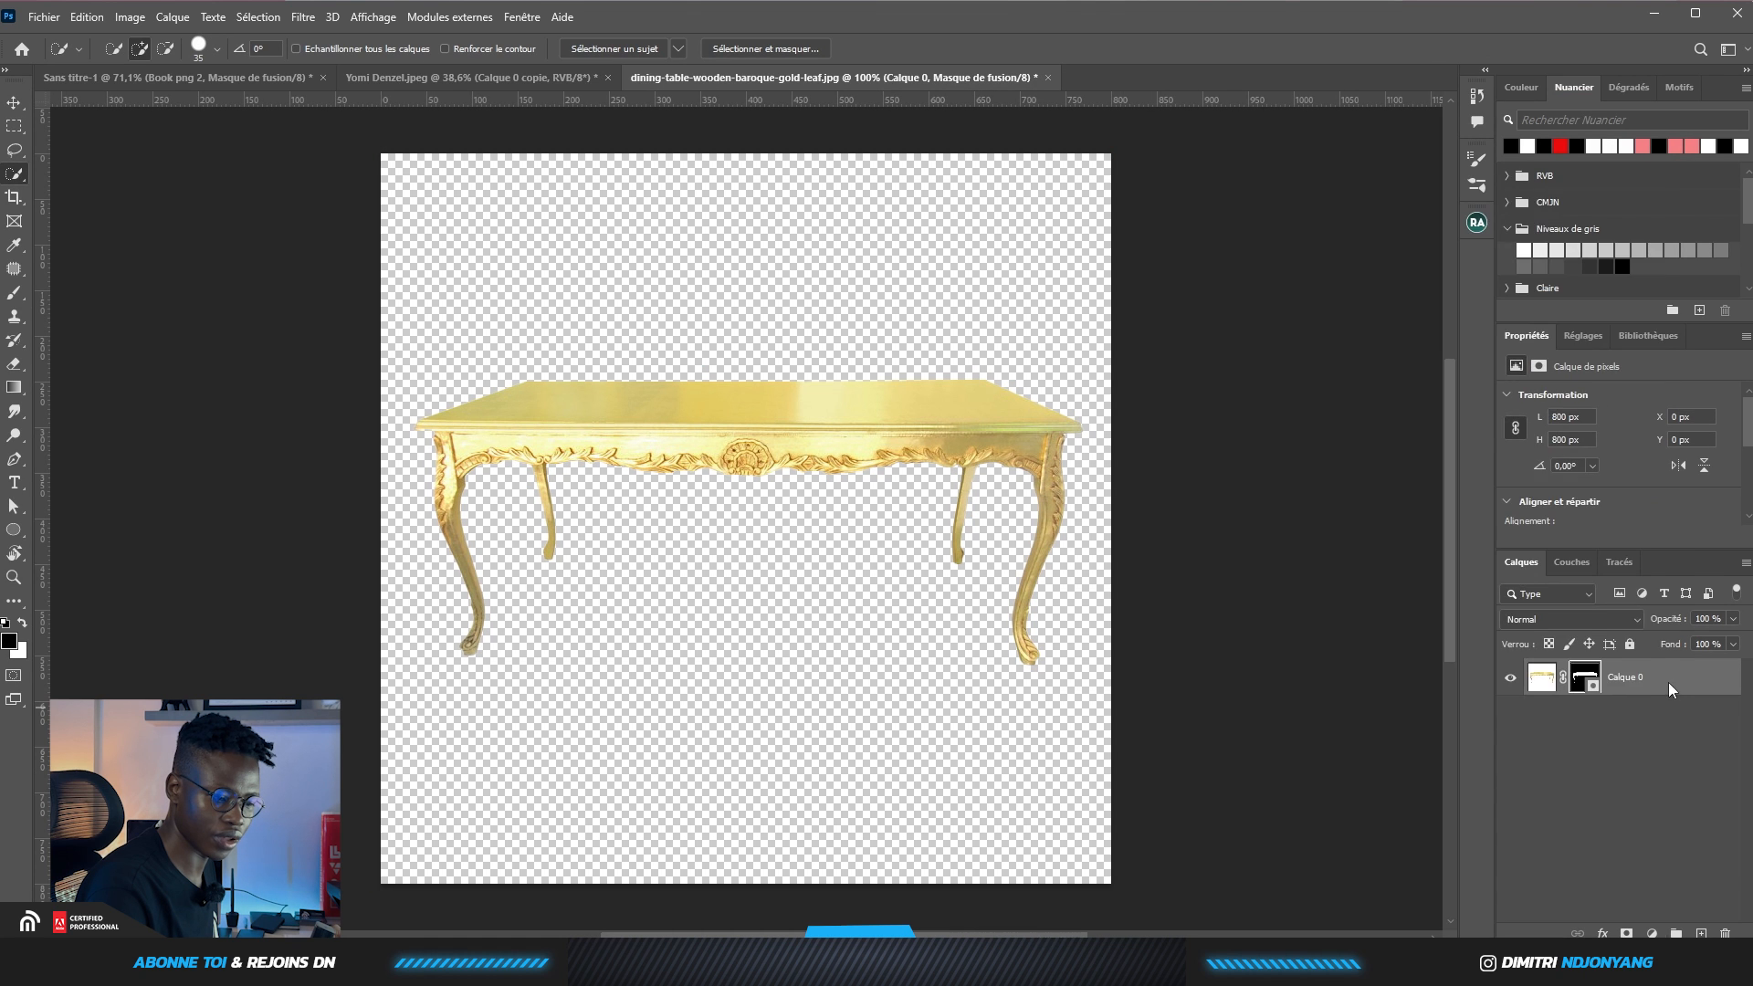
Convert the masked table layer to a smart object and copy it into the Sans titre-1 composite
{"action": "right_click", "coordinate": [1667, 683]}
{"action": "left_click", "coordinate": [1539, 464]}
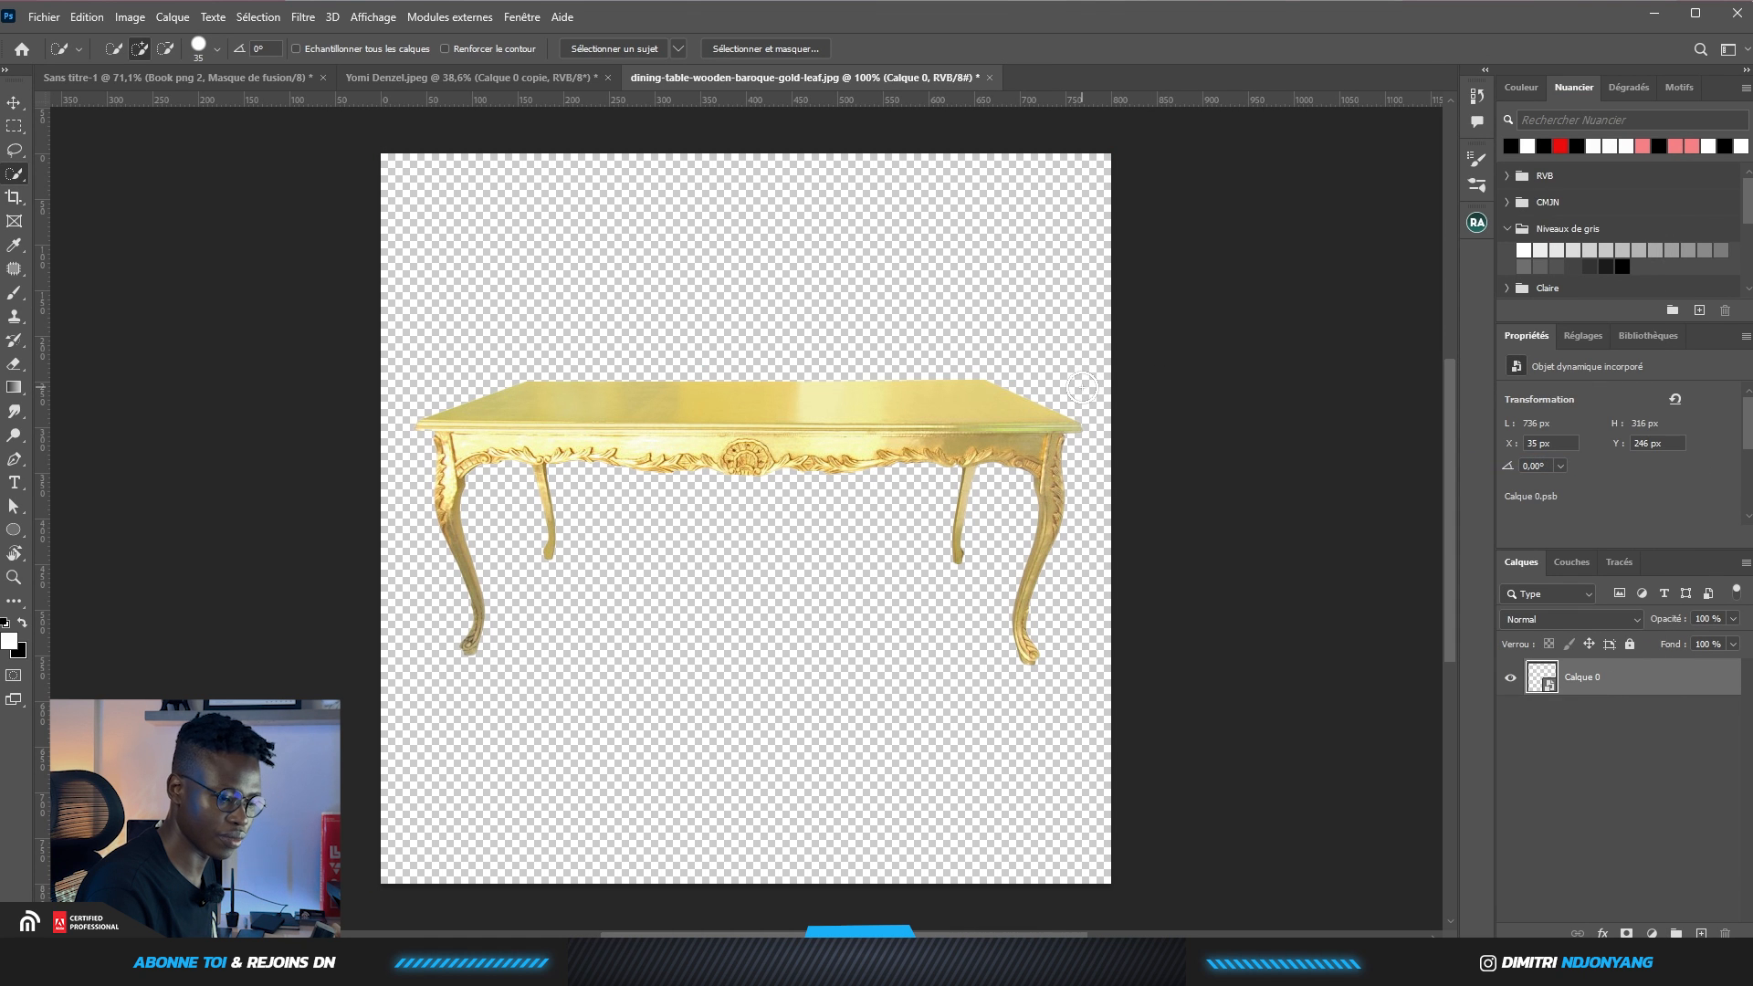
{"action": "left_click", "coordinate": [167, 78]}
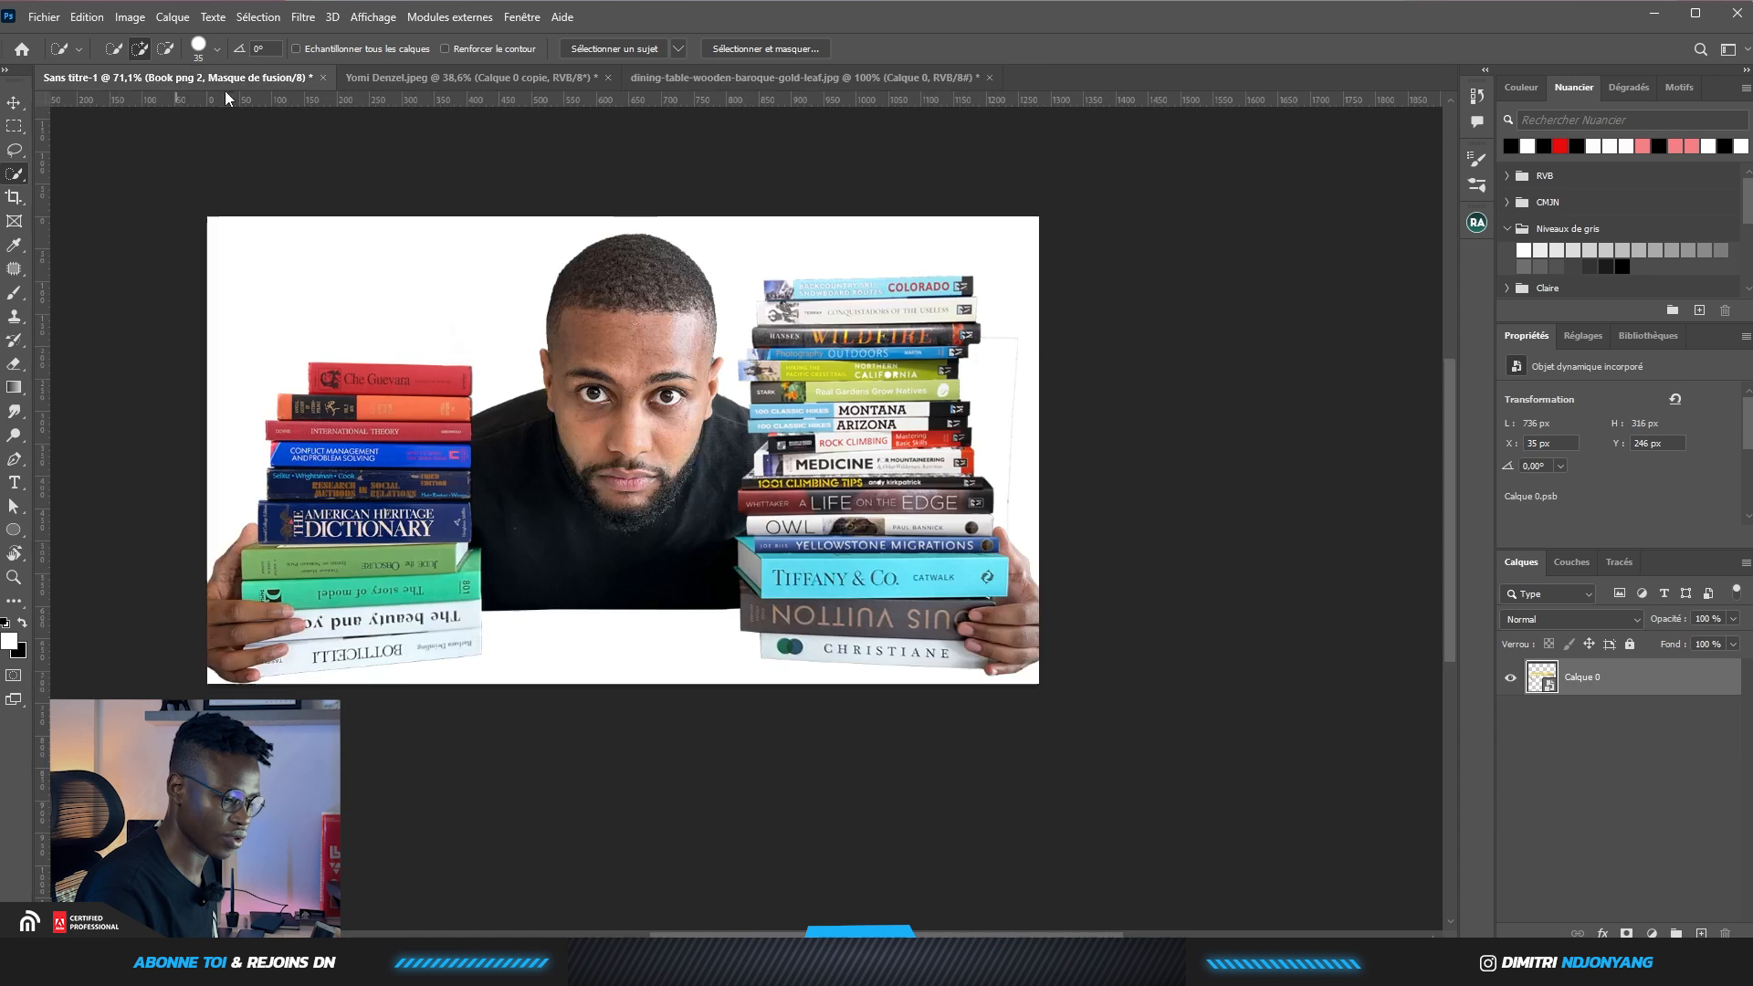
{"action": "key", "text": "ctrl+v"}
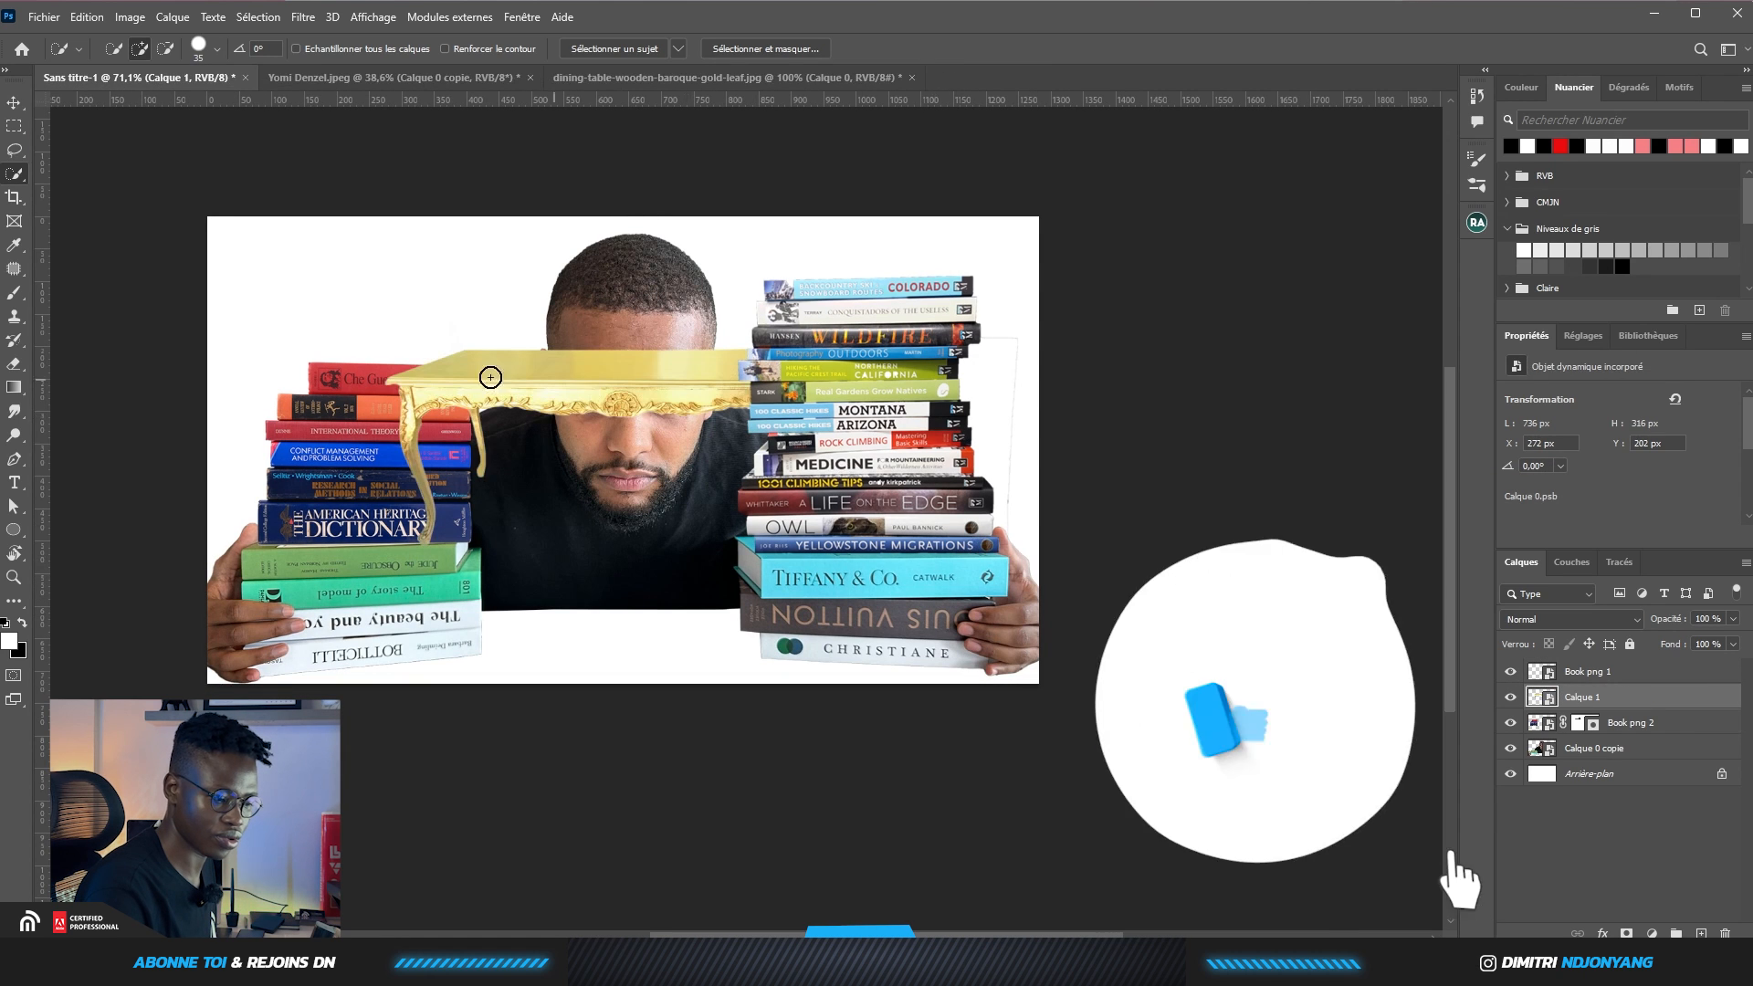
Move the table layer below Calque 0 copie and enlarge it to about 1606 px wide, with its tabletop spanning the canvas's lower edge
{"action": "left_click", "coordinate": [14, 103]}
{"action": "left_click_drag", "start_coordinate": [1630, 701], "coordinate": [1621, 772]}
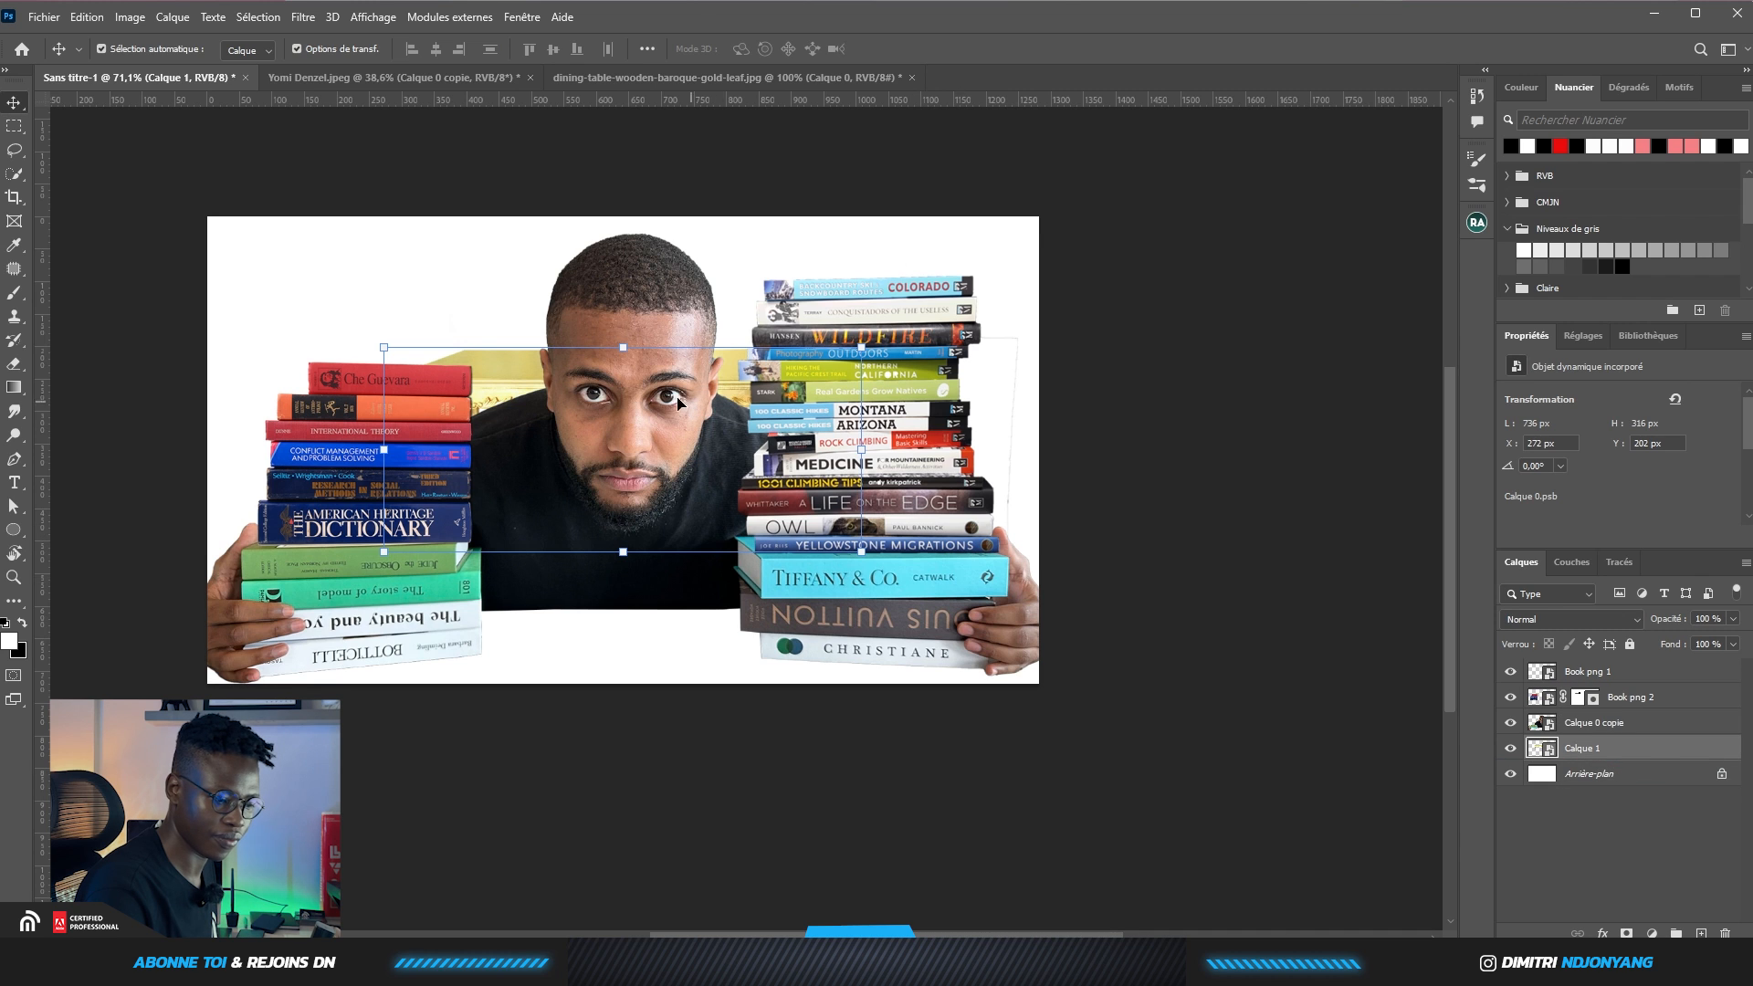
{"action": "left_click_drag", "start_coordinate": [613, 352], "coordinate": [616, 280]}
{"action": "left_click_drag", "start_coordinate": [721, 360], "coordinate": [642, 707]}
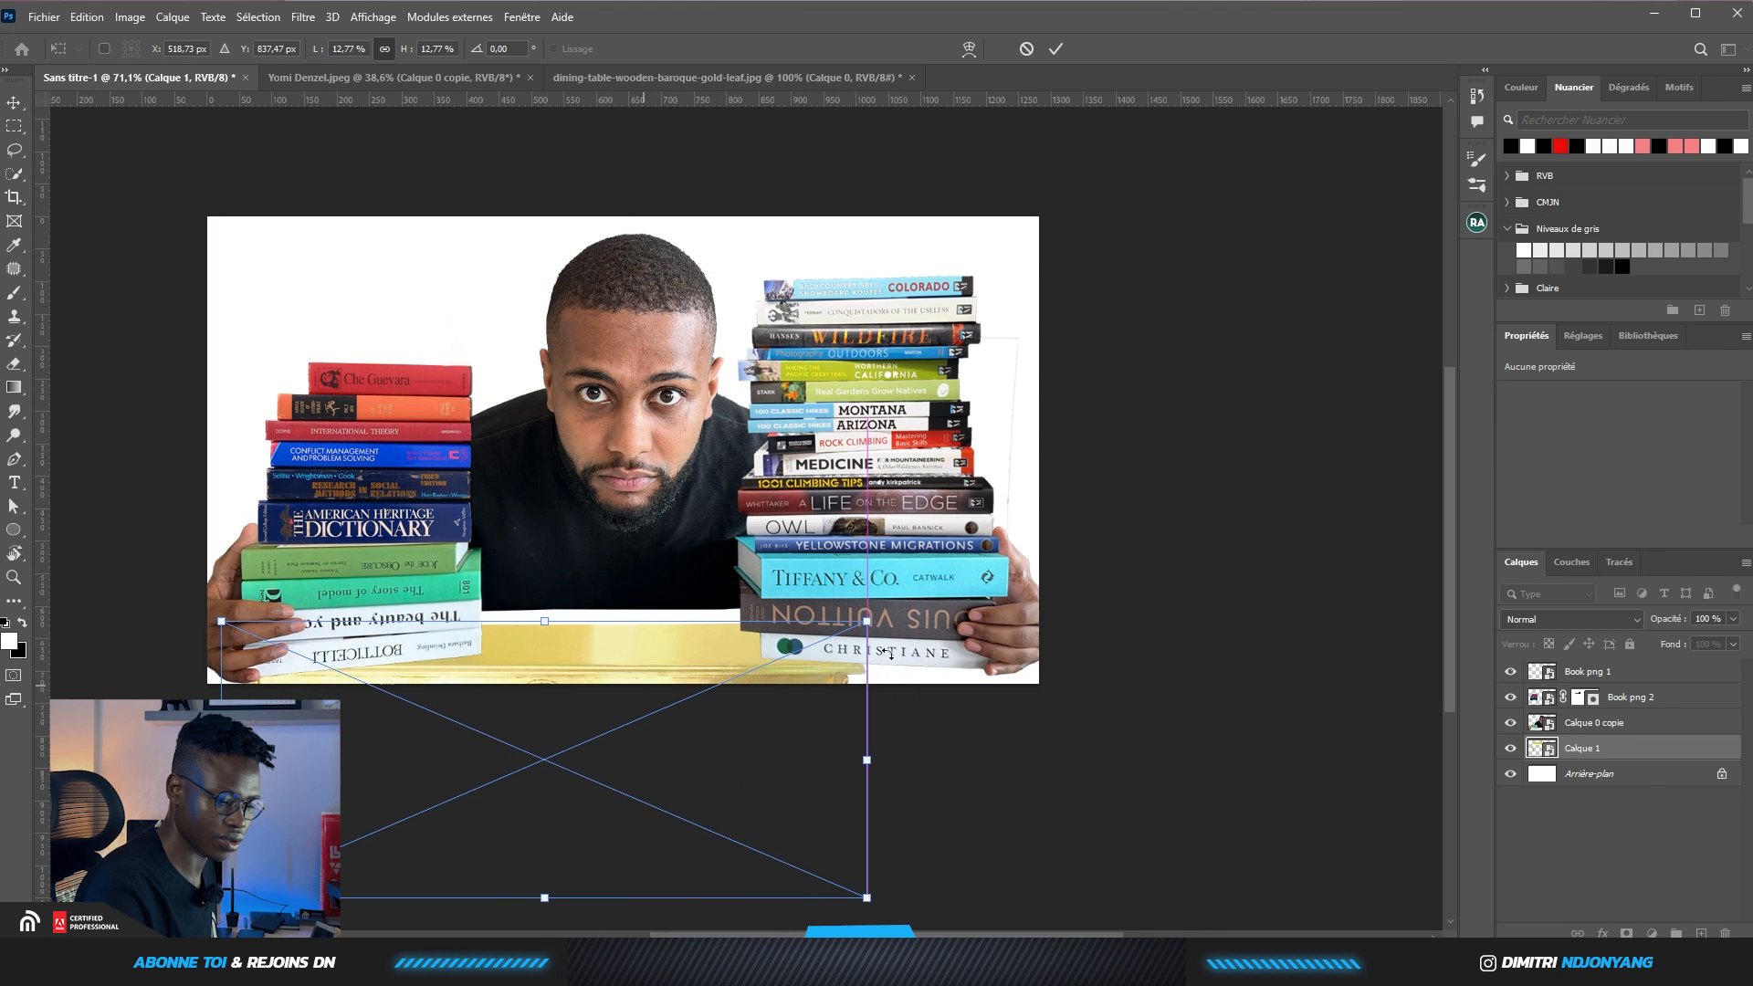
{"action": "left_click_drag", "start_coordinate": [880, 619], "coordinate": [1135, 501]}
{"action": "left_click_drag", "start_coordinate": [710, 659], "coordinate": [664, 766]}
{"action": "left_click_drag", "start_coordinate": [1098, 604], "coordinate": [1210, 549]}
{"action": "left_click_drag", "start_coordinate": [805, 740], "coordinate": [790, 791]}
{"action": "left_click", "coordinate": [1054, 50]}
{"action": "left_click", "coordinate": [1164, 361]}
Scale the man and both book stacks down together to a man's layer width of about 1244 px, keeping them centred above the table
{"action": "scroll", "coordinate": [648, 429], "scroll_direction": "up", "scroll_amount": 1}
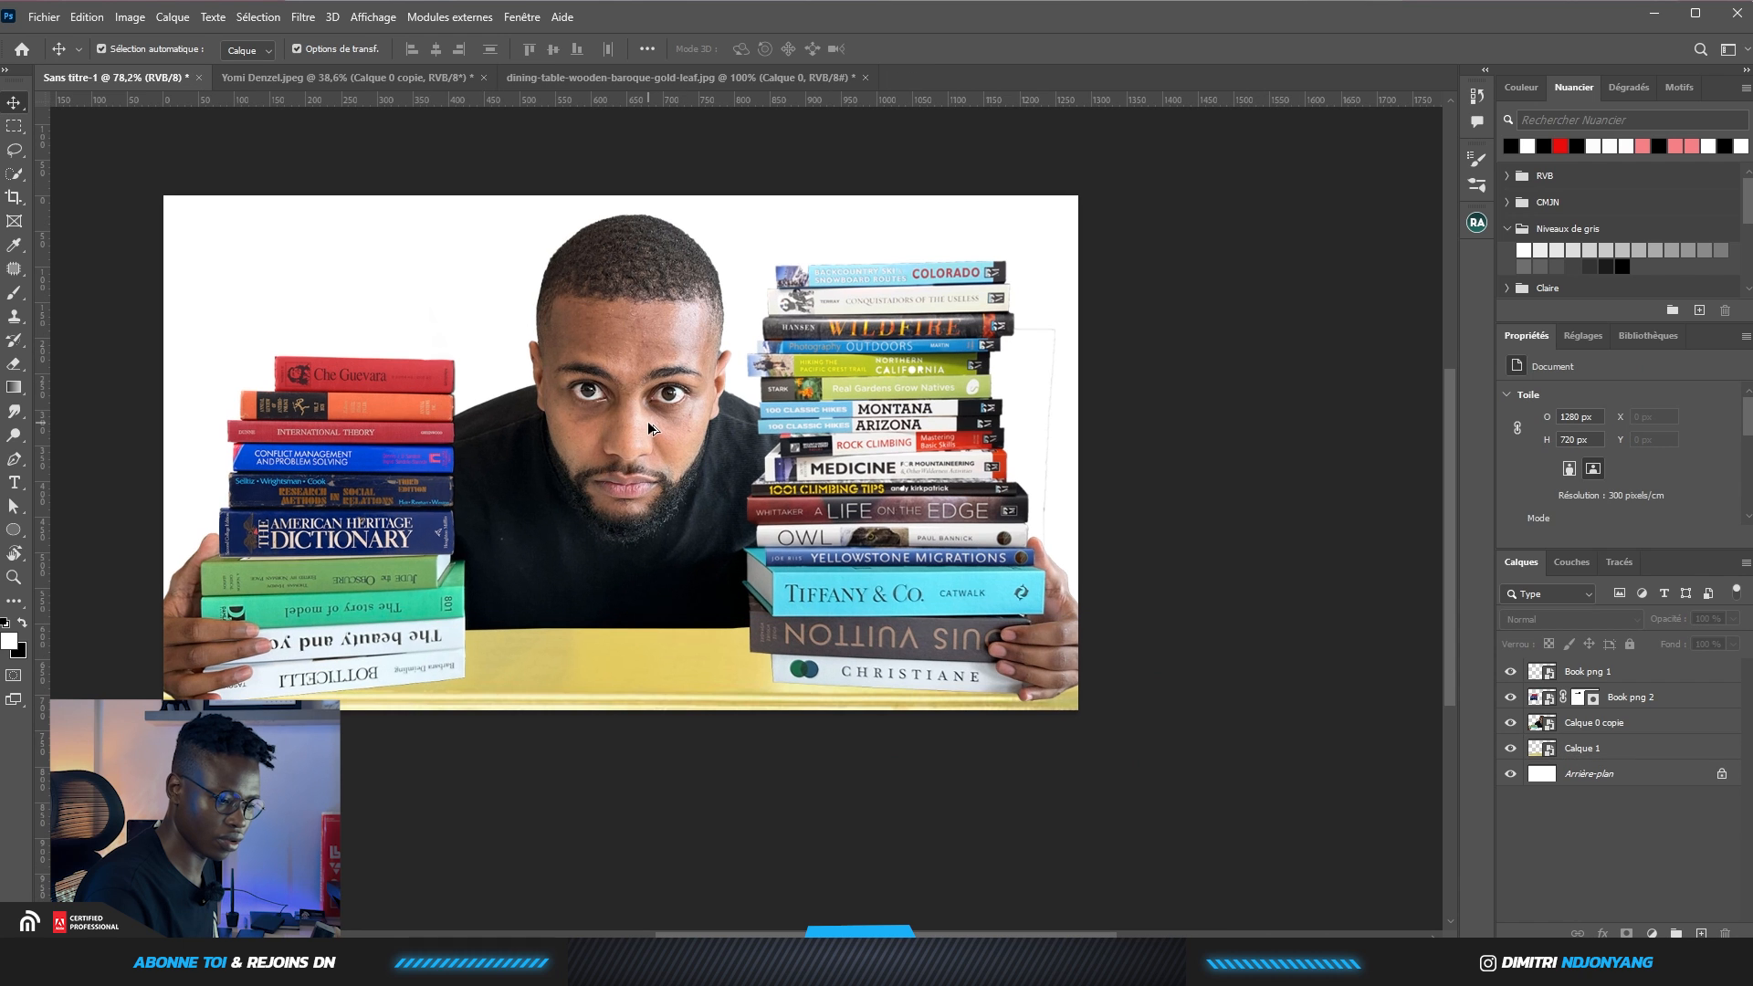
{"action": "left_click", "coordinate": [649, 429]}
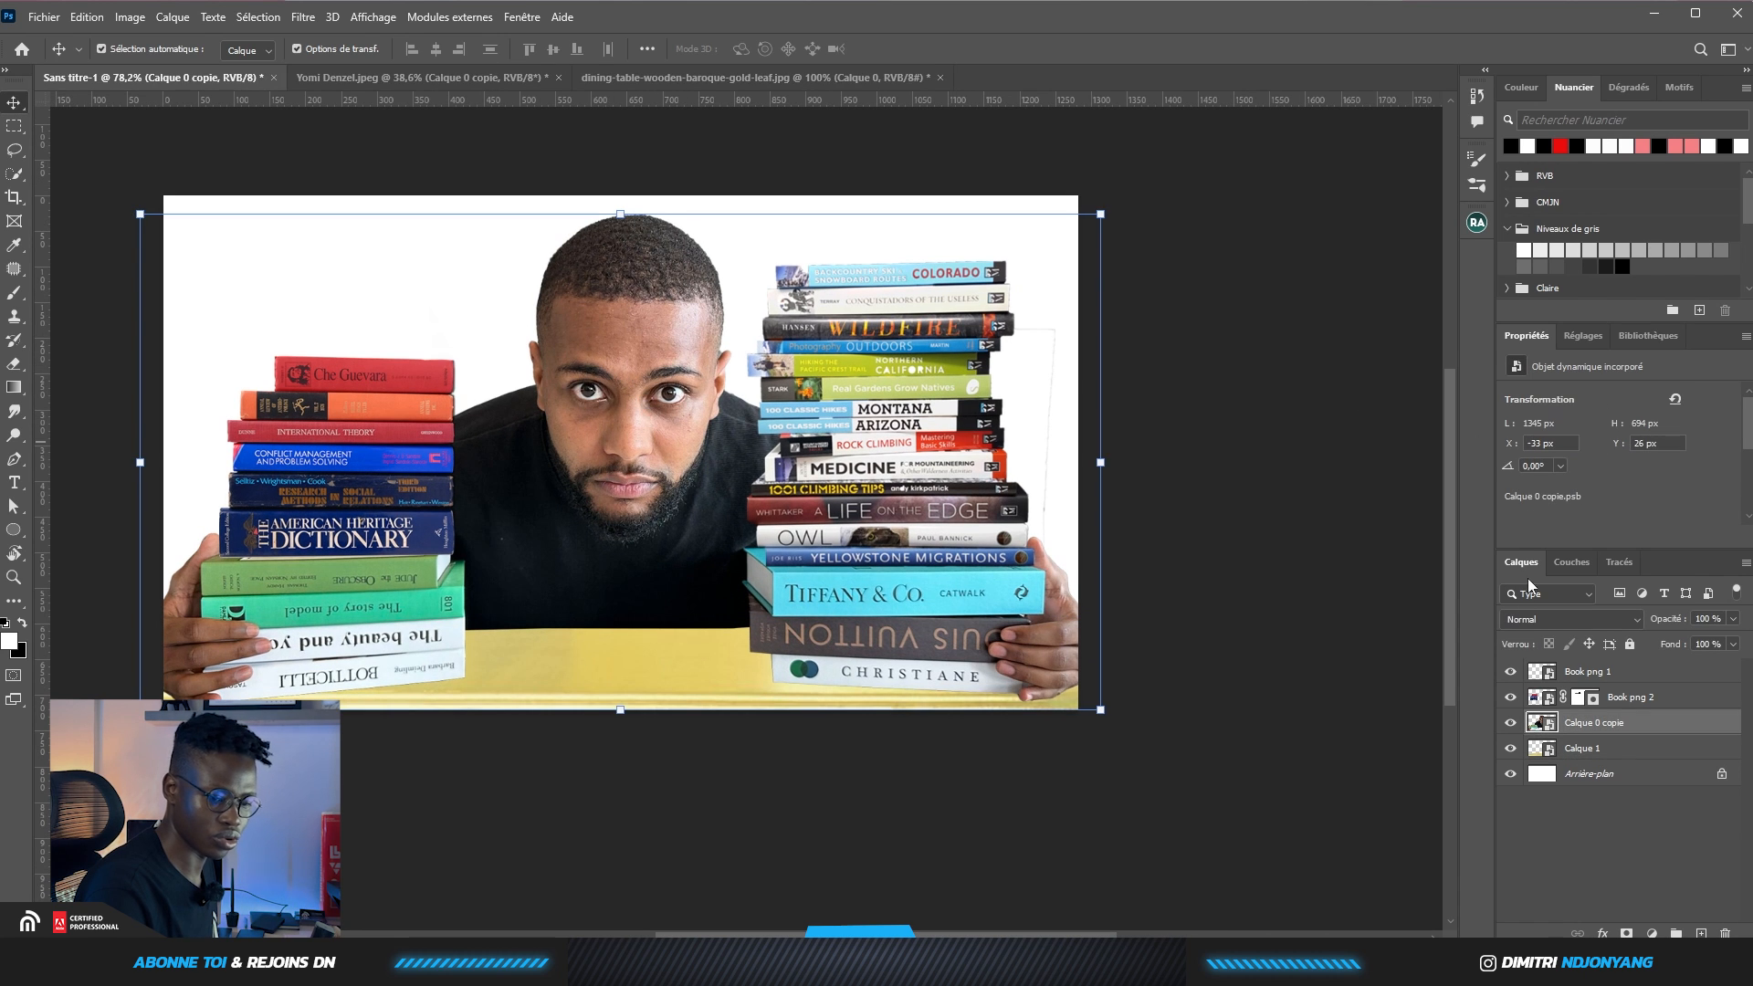
{"action": "left_click", "coordinate": [1605, 673], "text": "shift"}
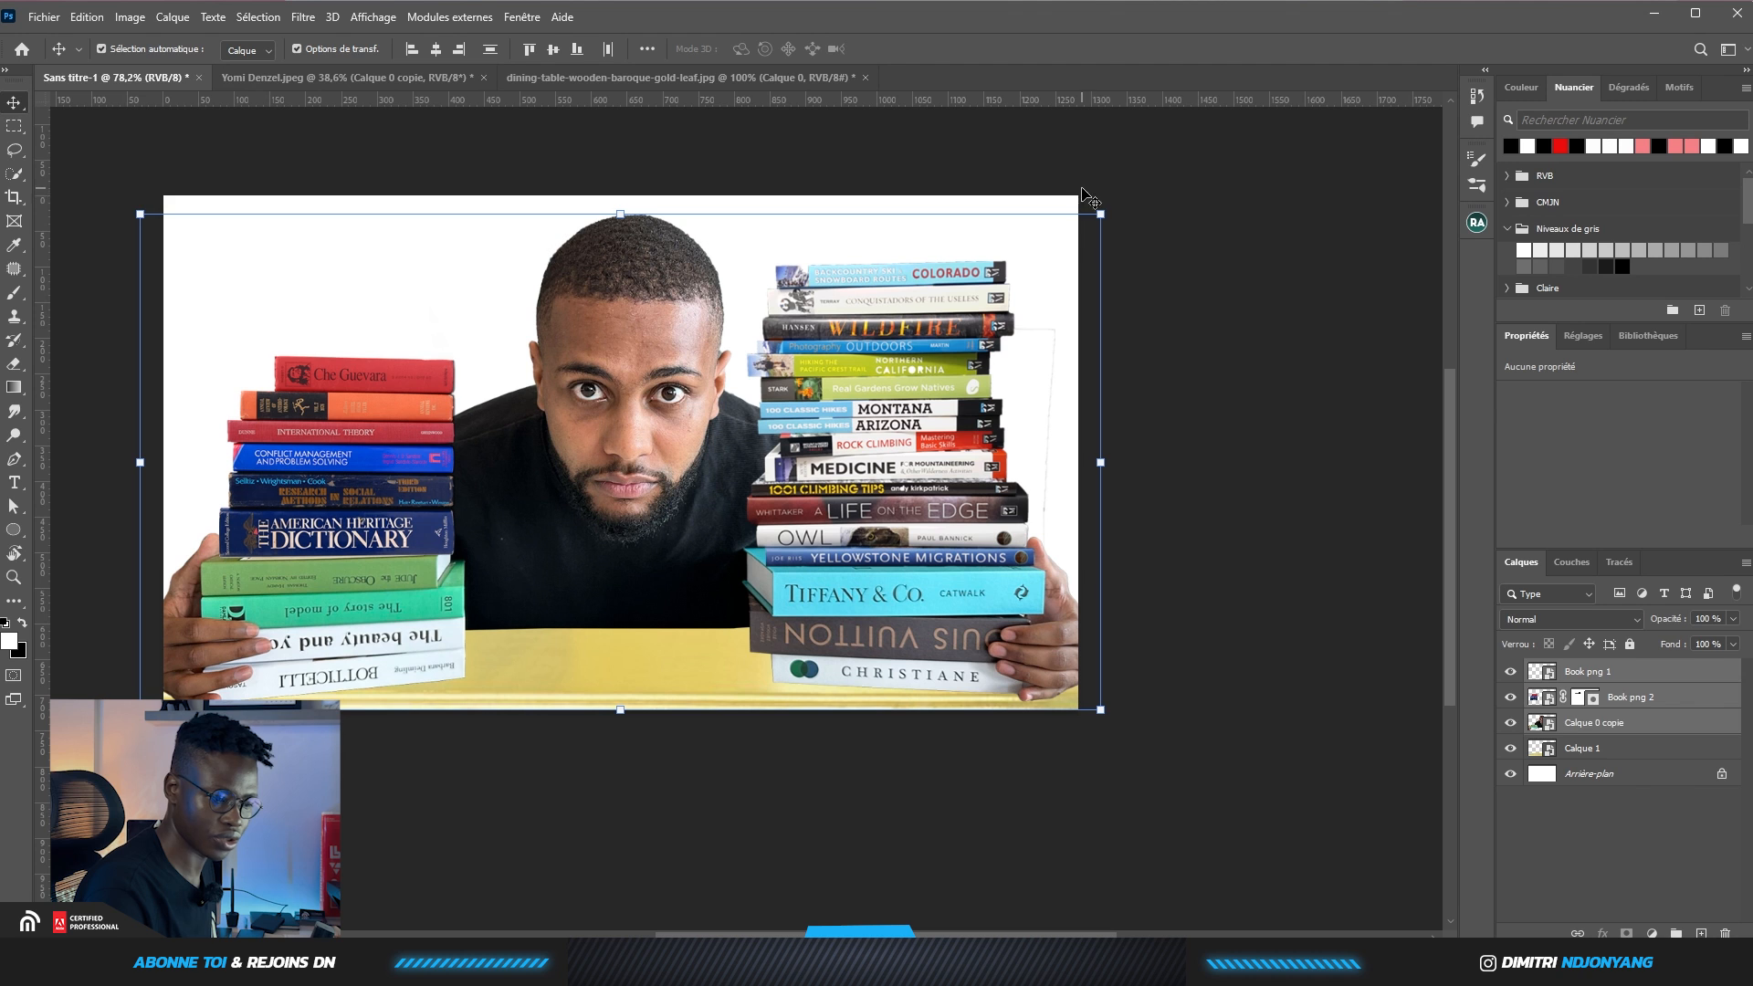
{"action": "left_click_drag", "start_coordinate": [1072, 210], "coordinate": [1021, 251]}
{"action": "left_click_drag", "start_coordinate": [894, 401], "coordinate": [927, 402]}
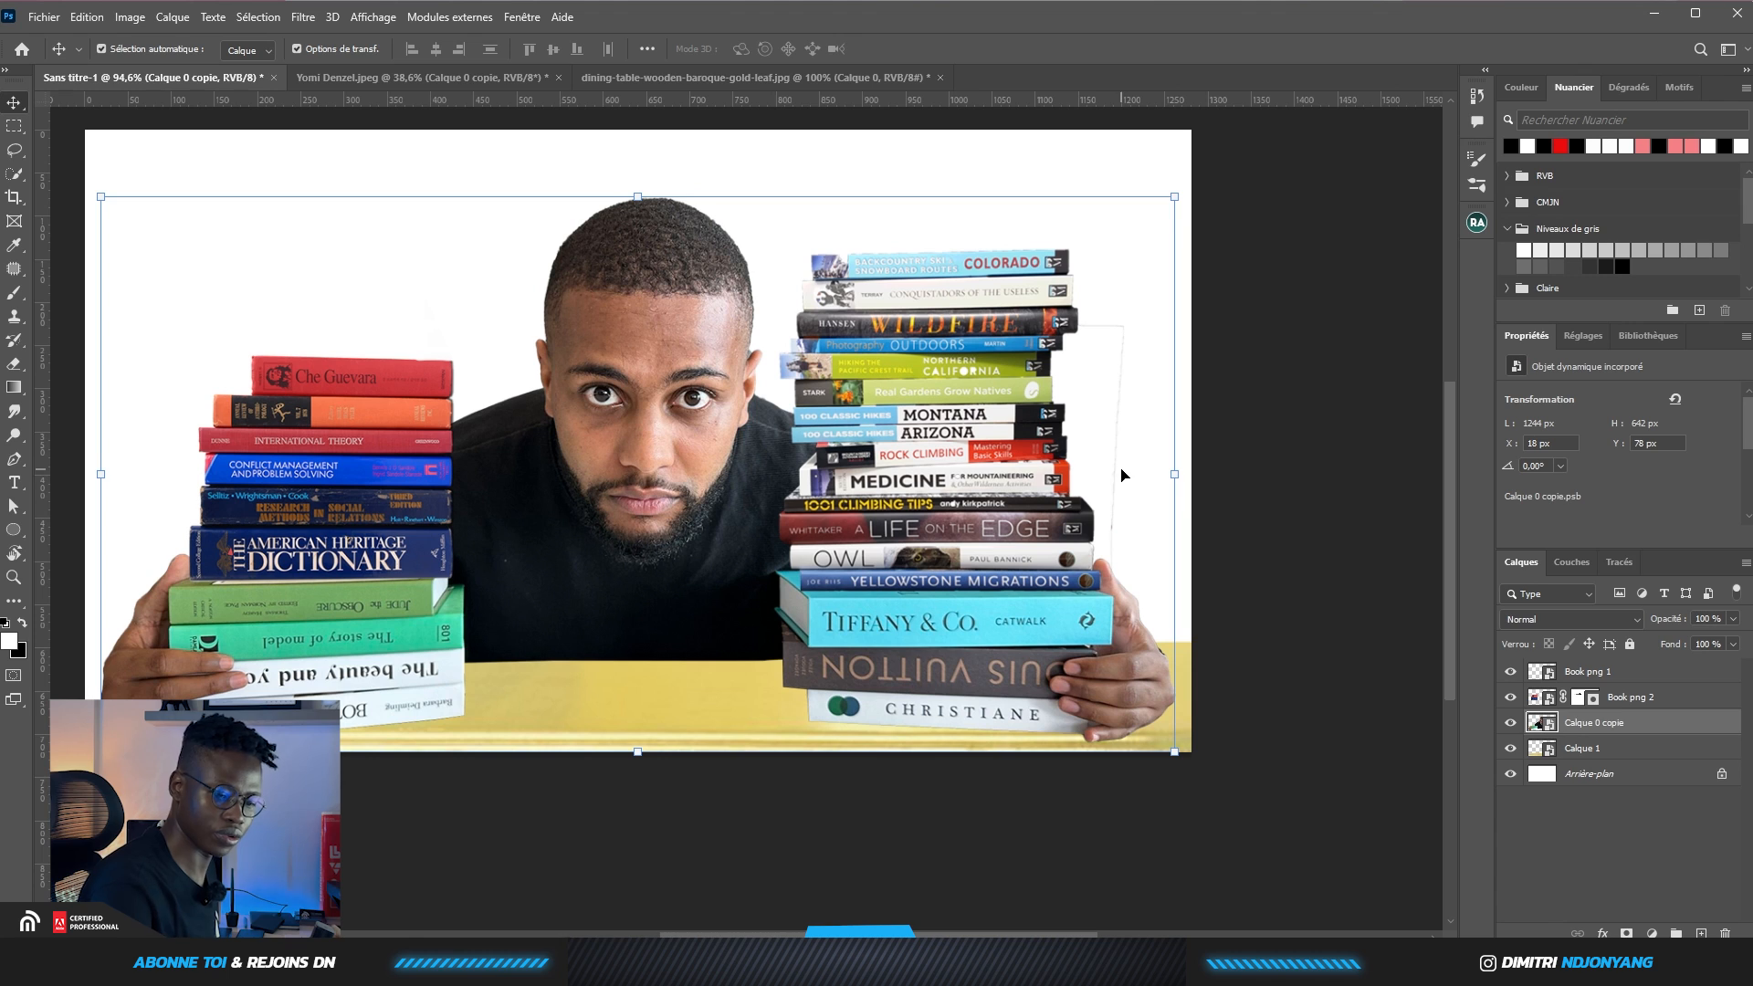
Nudge the man's layer and both book layers up together by about 5 px
{"action": "left_click", "coordinate": [1639, 677], "text": "shift"}
{"action": "key", "text": "Up"}
{"action": "key", "text": "Up"}
{"action": "key", "text": "Up"}
{"action": "key", "text": "Up"}
{"action": "key", "text": "Up"}
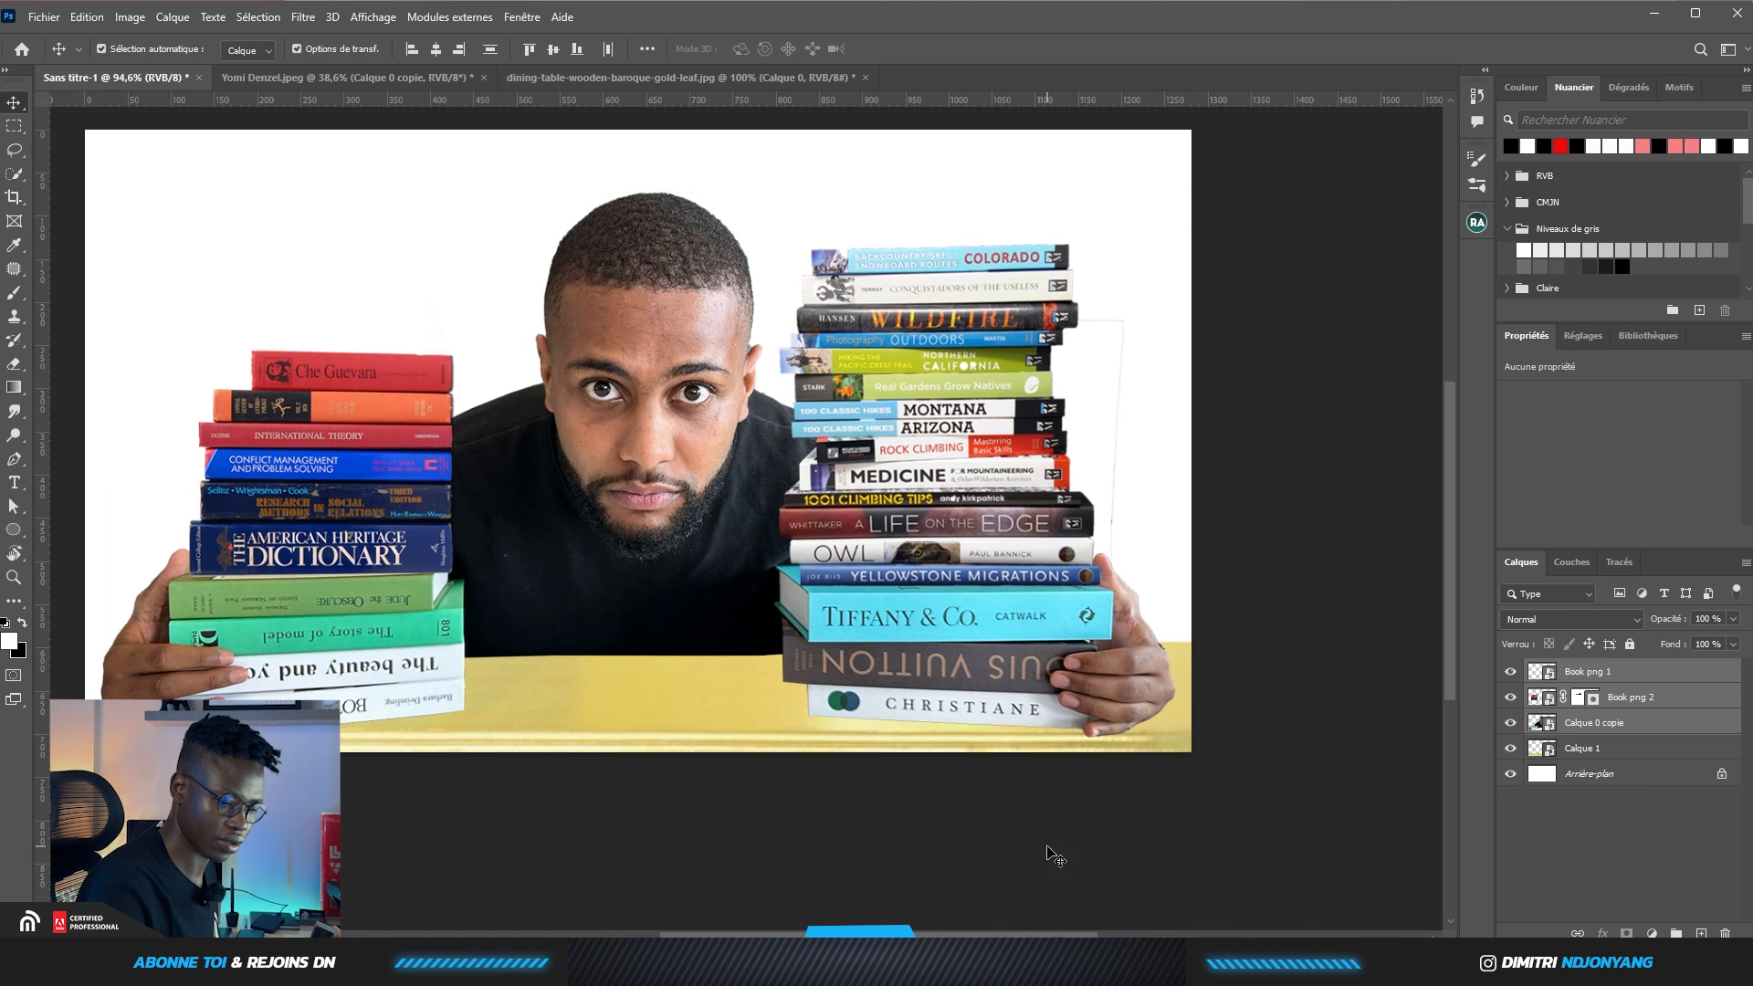
Enlarge the table to 22.38%, about 1743 px wide, and lower it until only the tabletop fills the canvas's bottom edge
{"action": "left_click", "coordinate": [779, 694]}
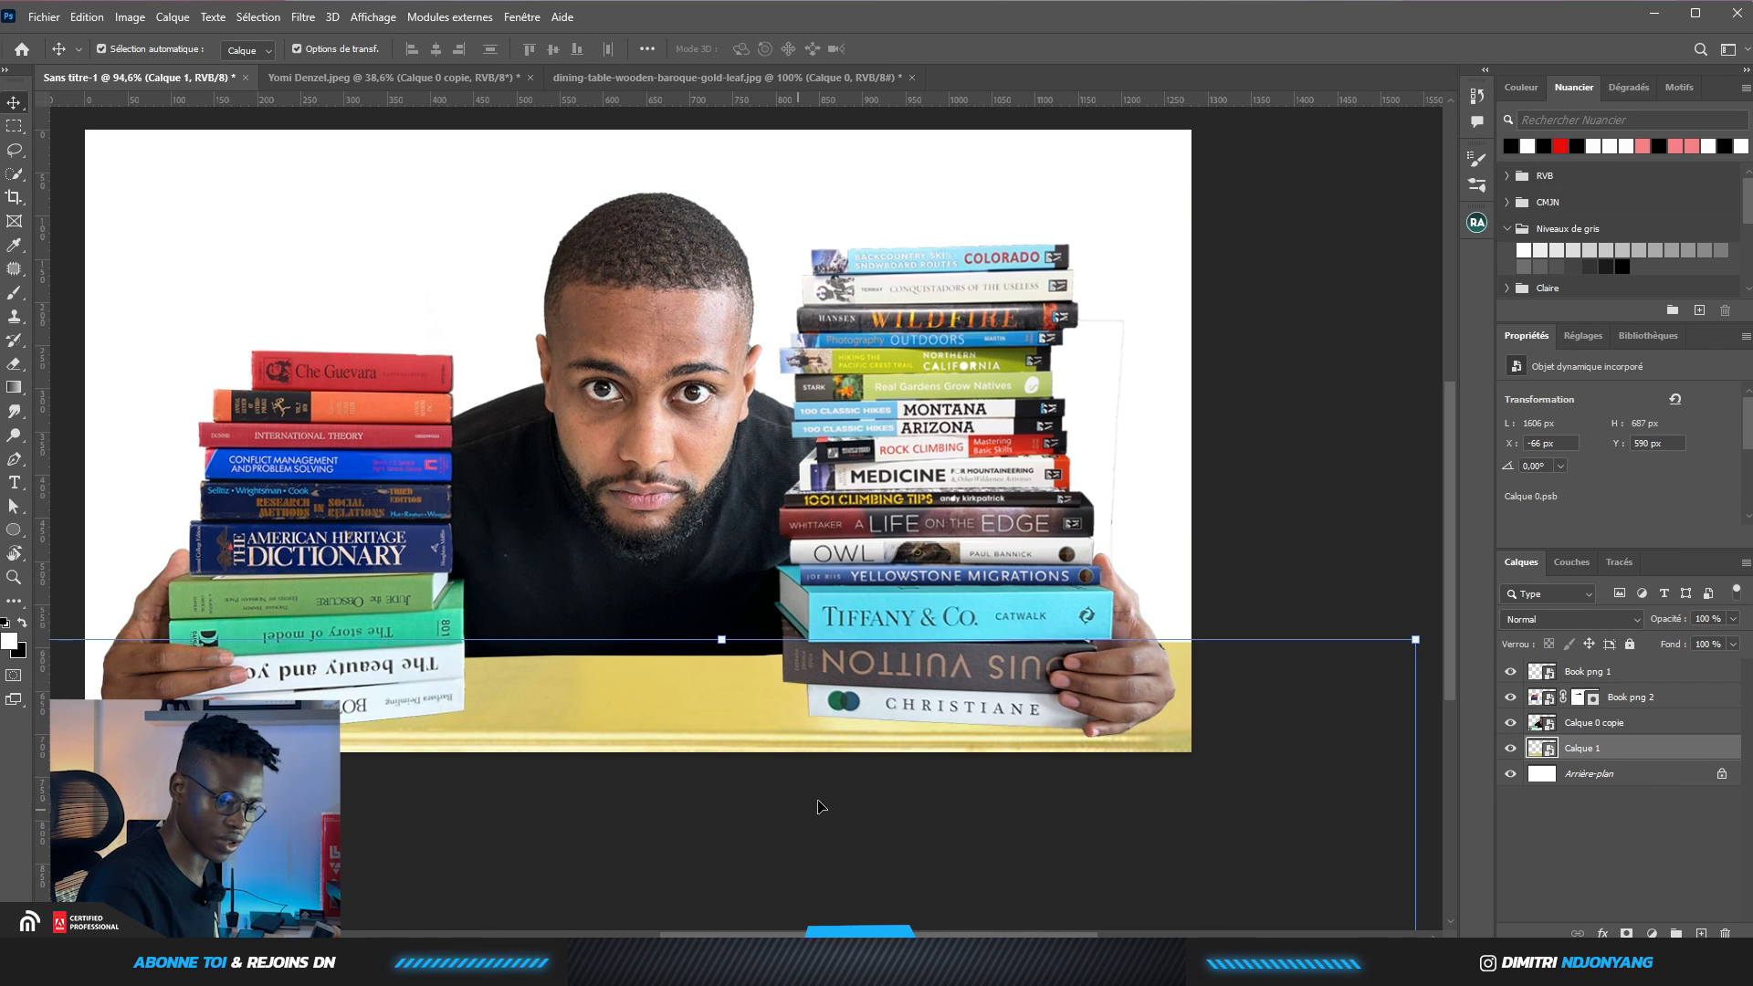
{"action": "scroll", "coordinate": [822, 806], "scroll_direction": "down", "scroll_amount": 5}
{"action": "left_click_drag", "start_coordinate": [351, 819], "coordinate": [328, 826]}
{"action": "left_click_drag", "start_coordinate": [918, 826], "coordinate": [948, 851]}
{"action": "scroll", "coordinate": [581, 604], "scroll_direction": "up", "scroll_amount": 6}
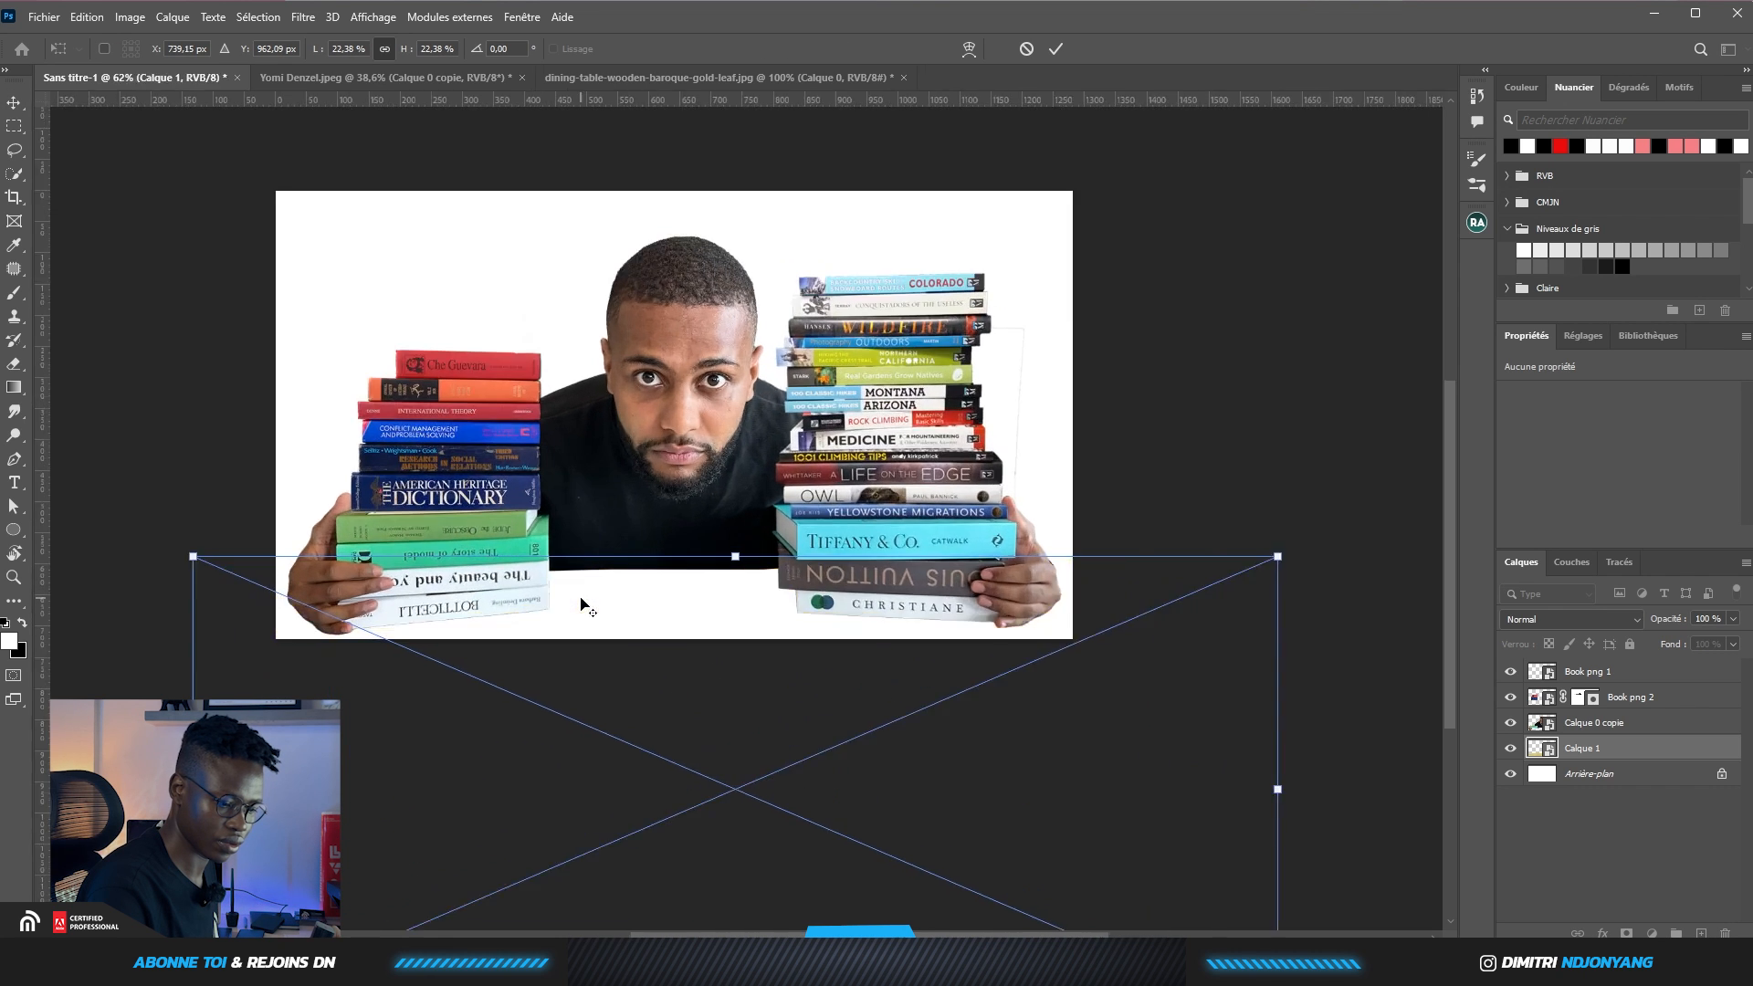
{"action": "scroll", "coordinate": [696, 668], "scroll_direction": "down", "scroll_amount": 3}
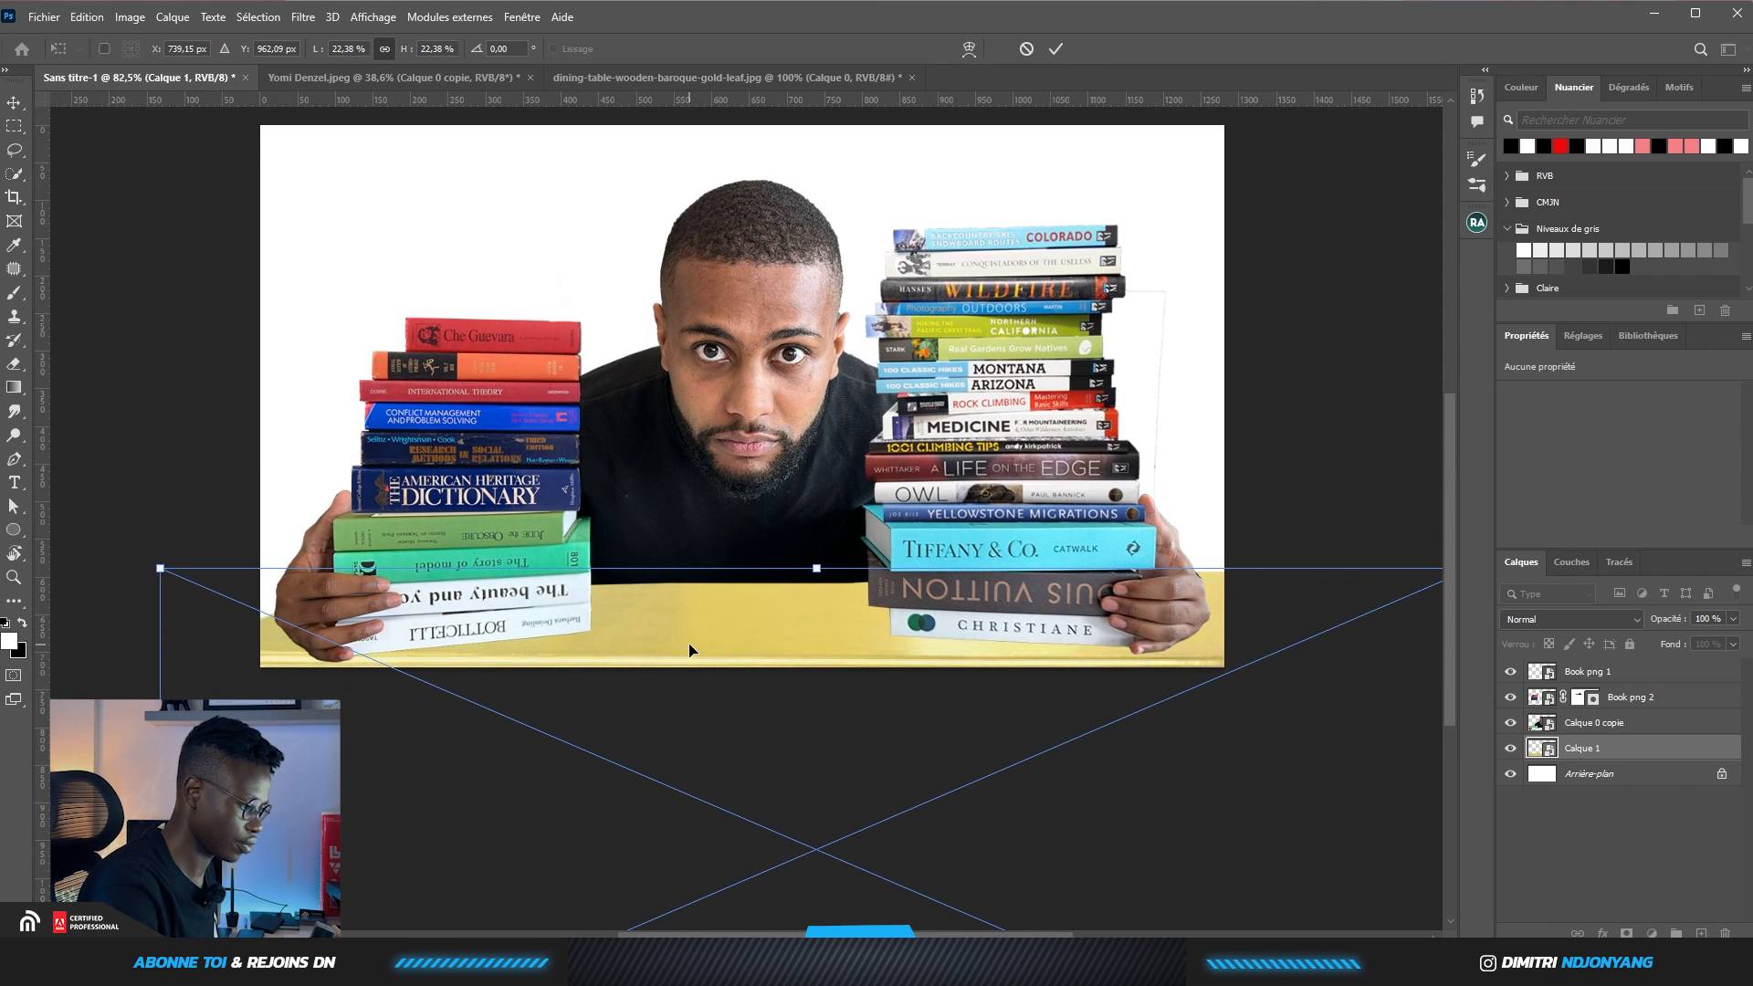
{"action": "left_click_drag", "start_coordinate": [689, 648], "coordinate": [690, 650]}
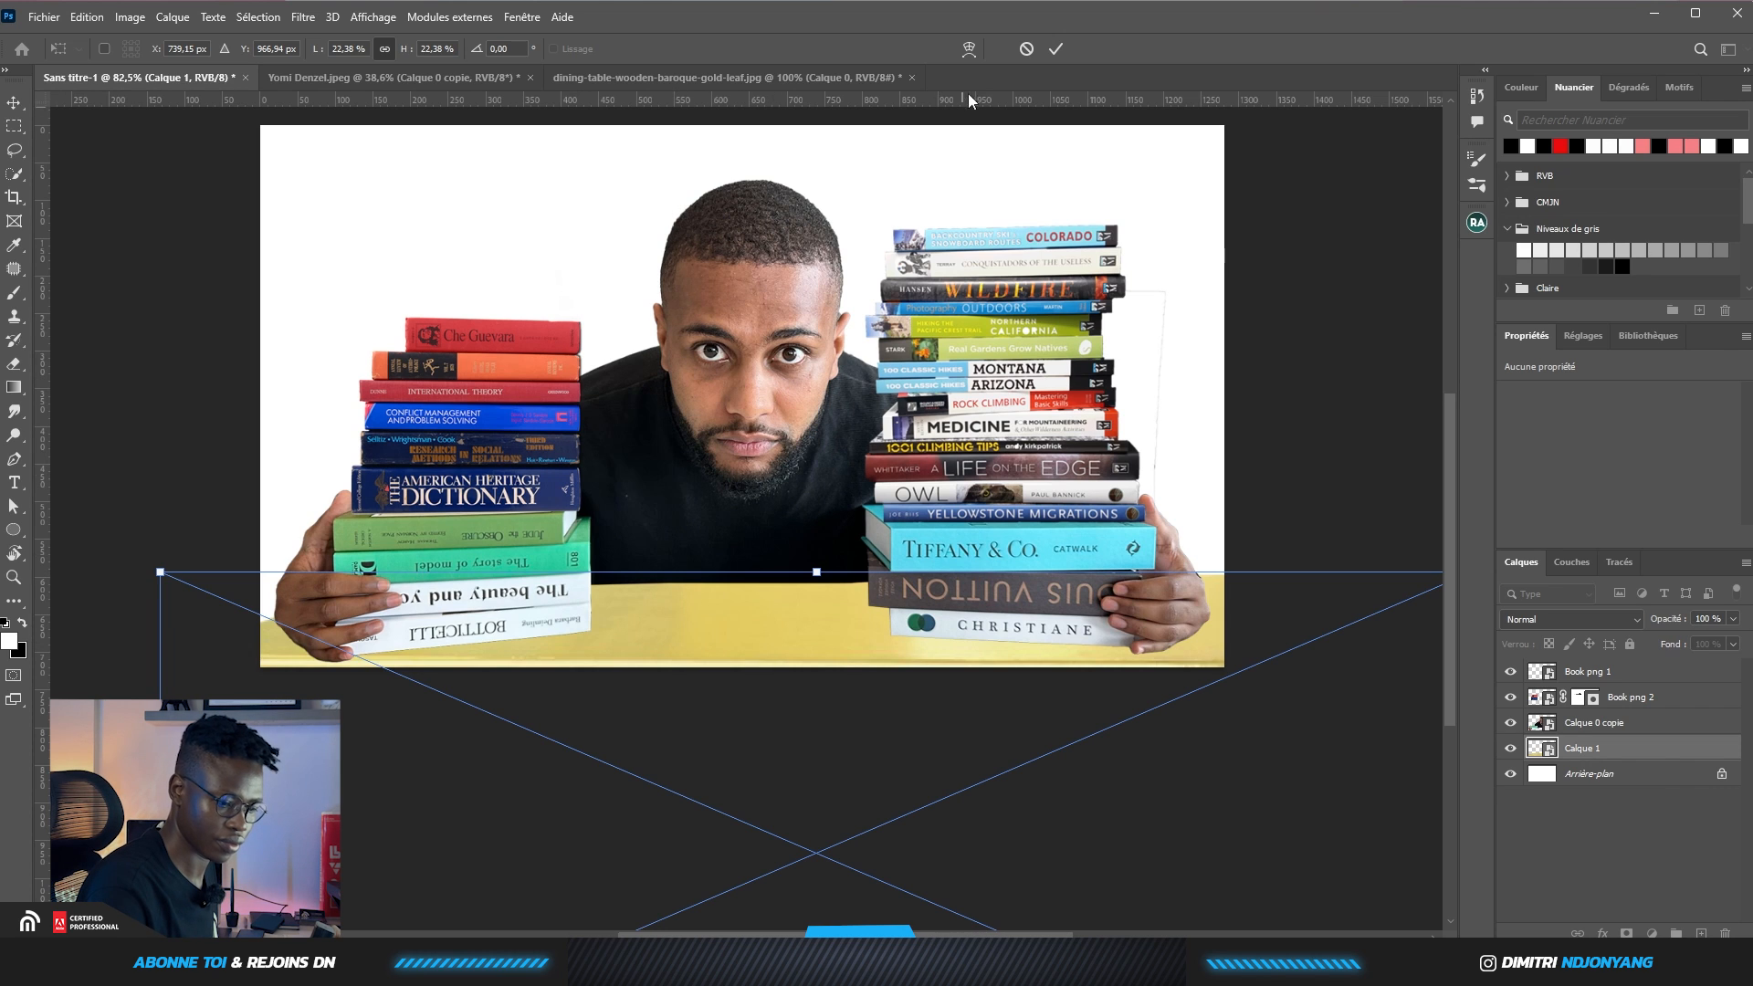
{"action": "left_click", "coordinate": [1061, 52]}
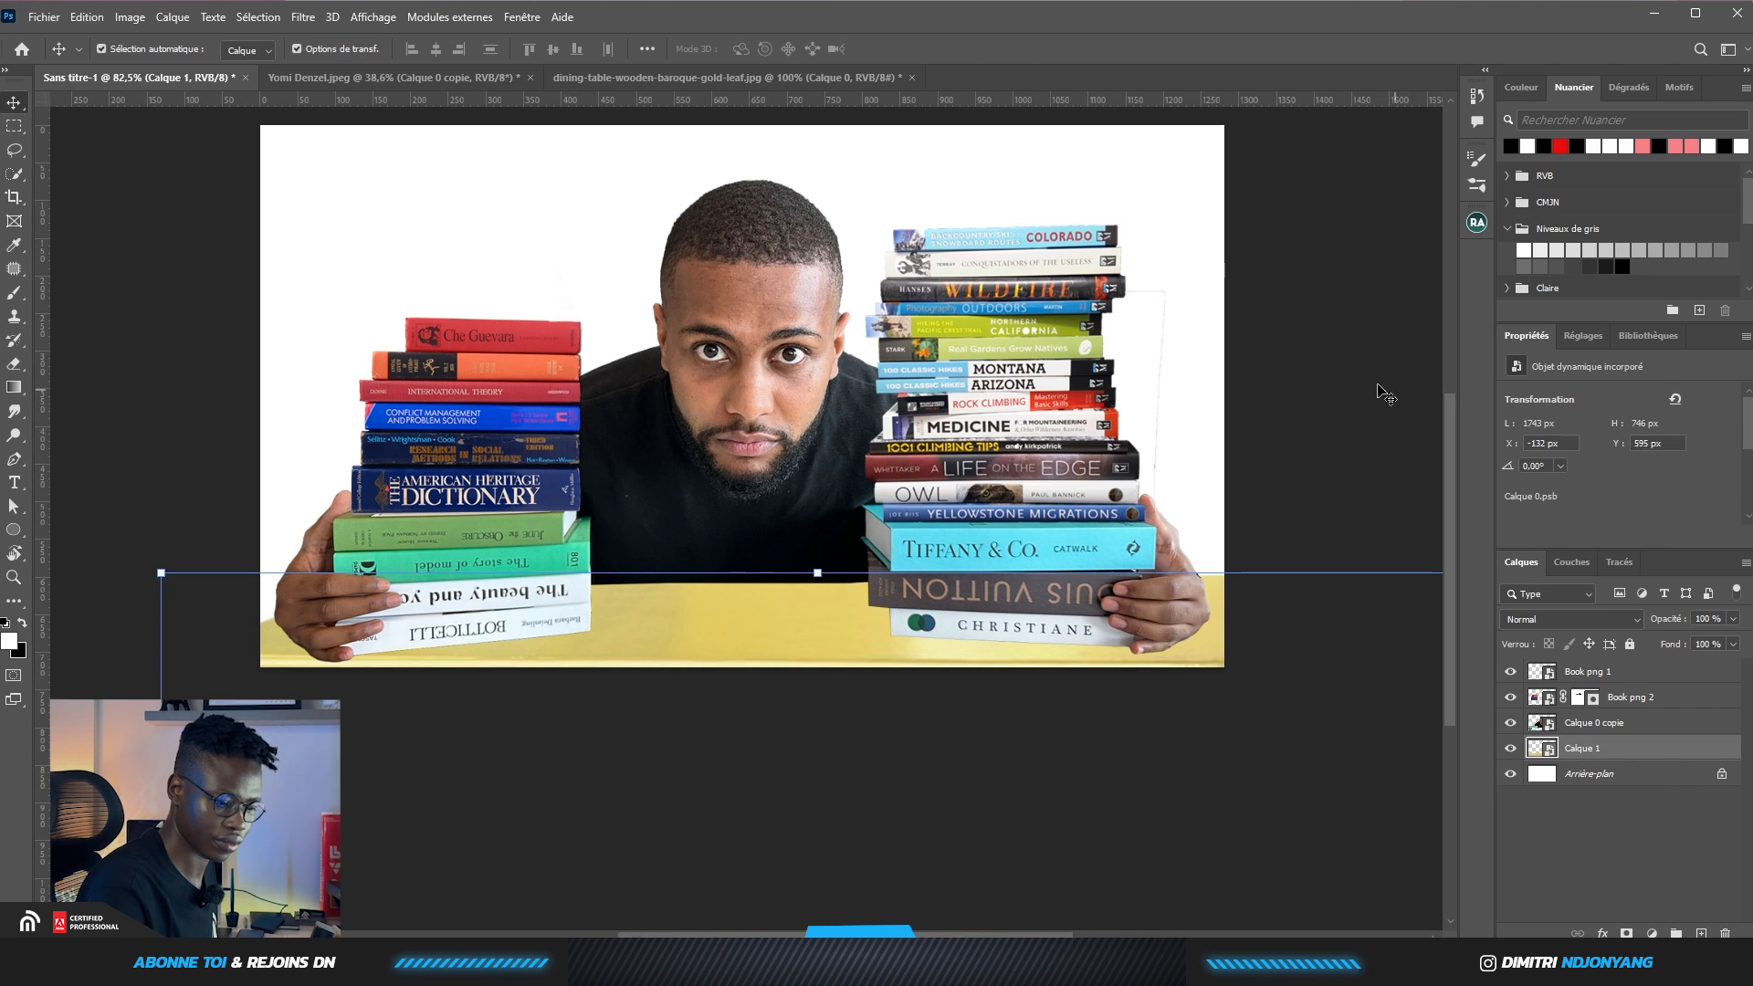
{"action": "left_click", "coordinate": [1370, 383]}
{"action": "scroll", "coordinate": [511, 316], "scroll_direction": "down", "scroll_amount": 3}
{"action": "scroll", "coordinate": [881, 473], "scroll_direction": "up", "scroll_amount": 2}
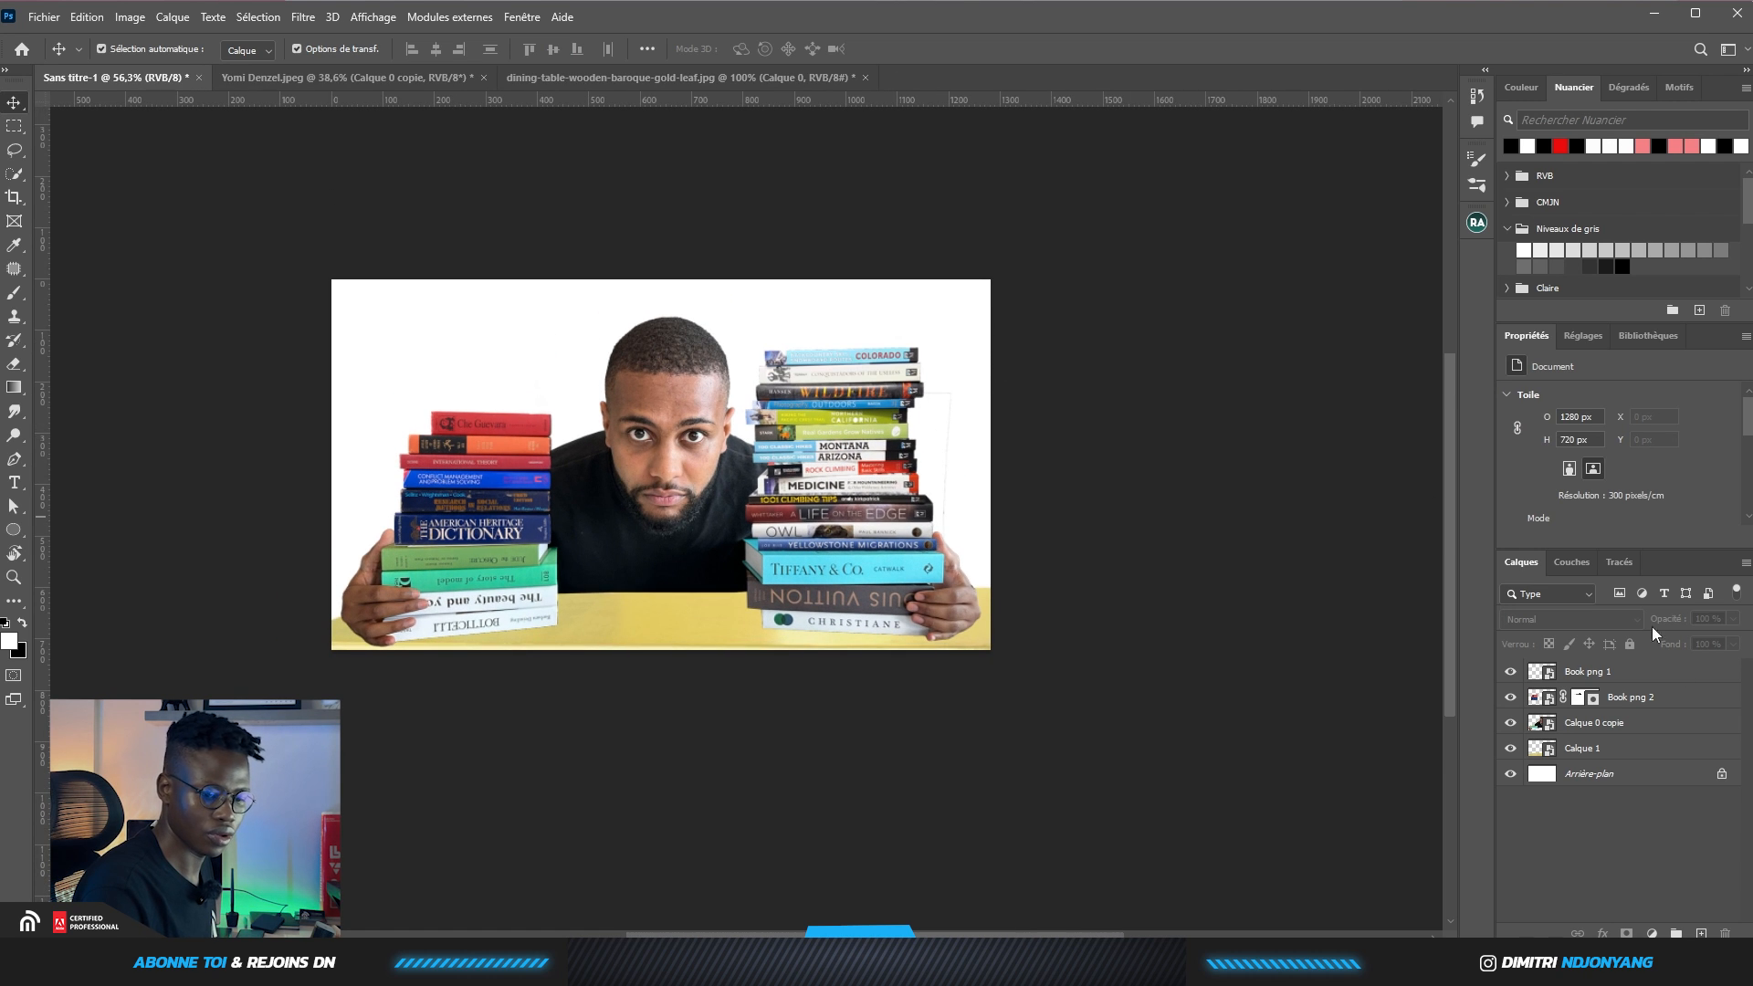
Place the modern-interior-frame image as an embedded layer directly above the Arrière-plan layer
{"action": "left_click", "coordinate": [1636, 778]}
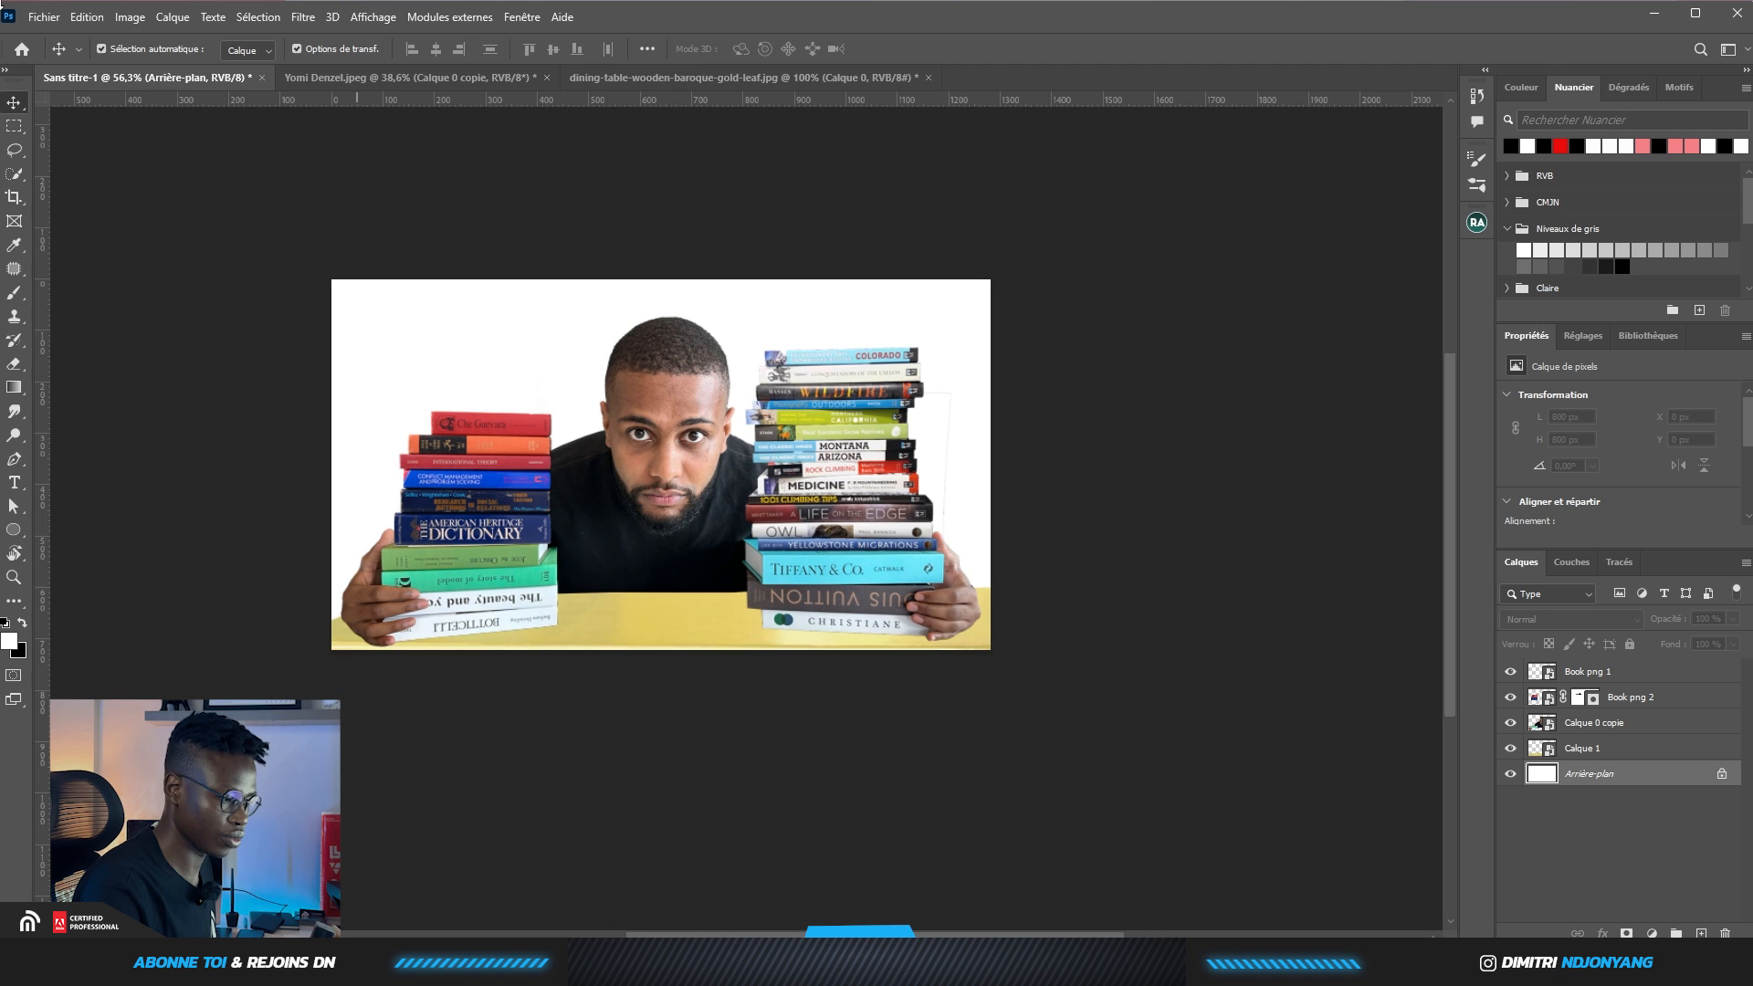
{"action": "left_click", "coordinate": [46, 17]}
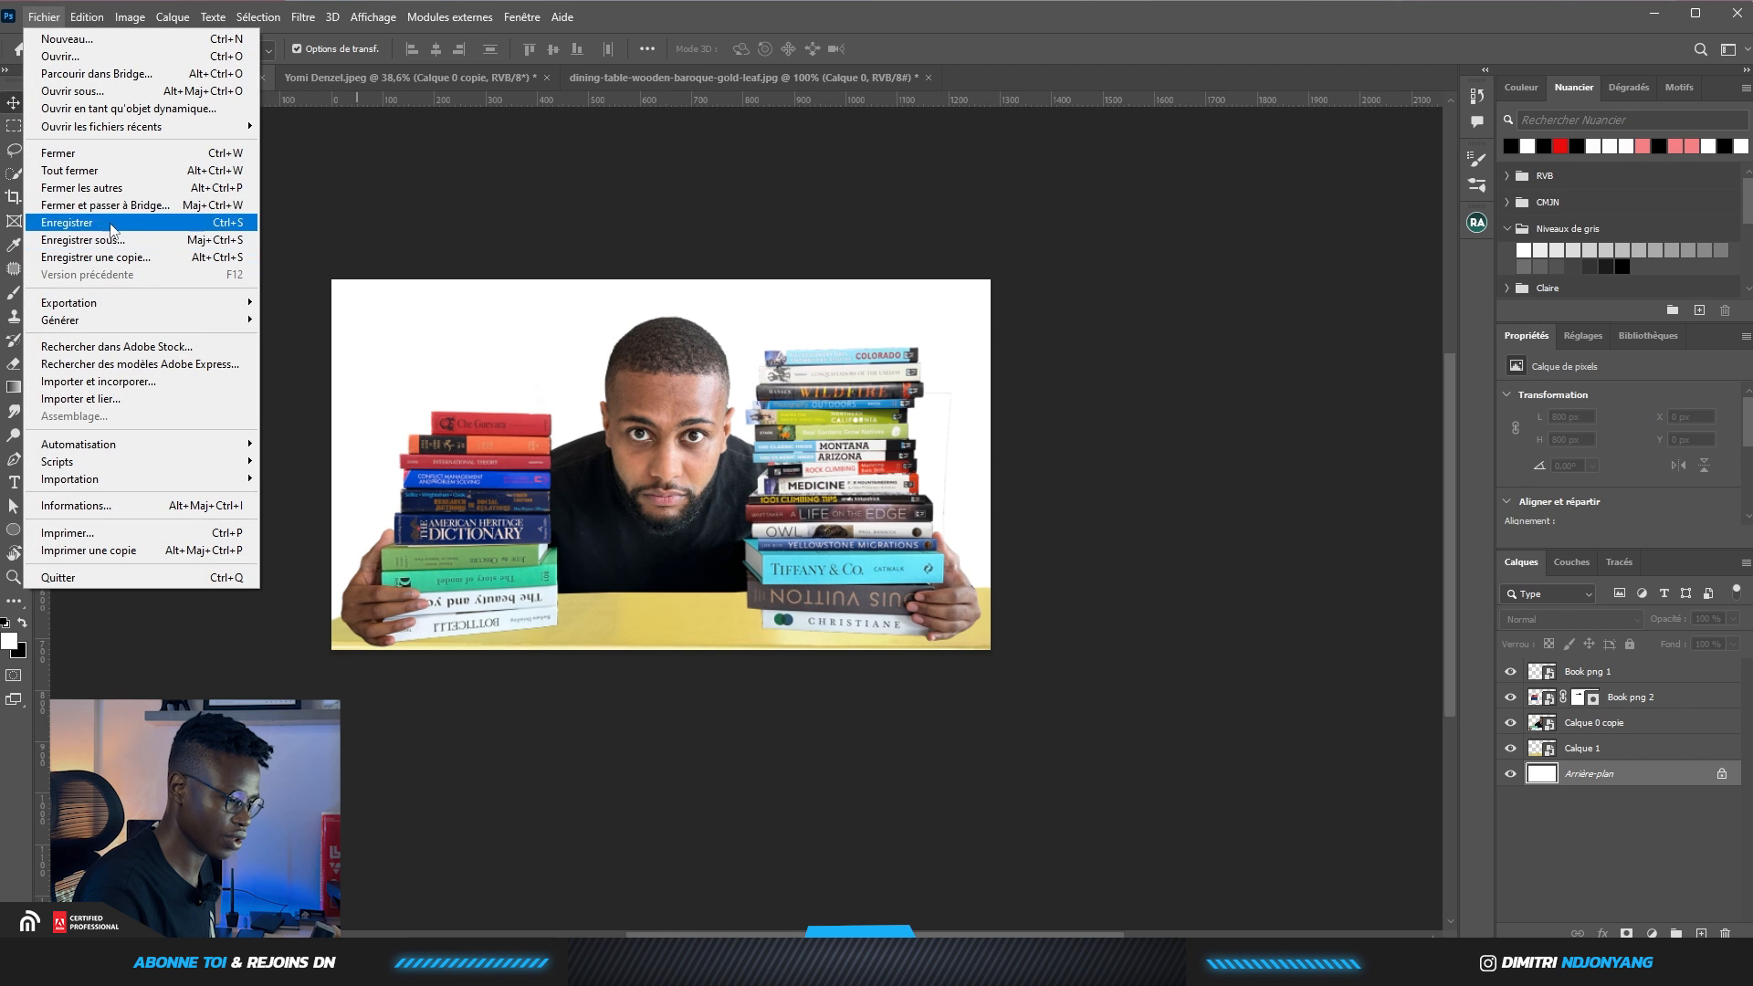
{"action": "left_click", "coordinate": [116, 381]}
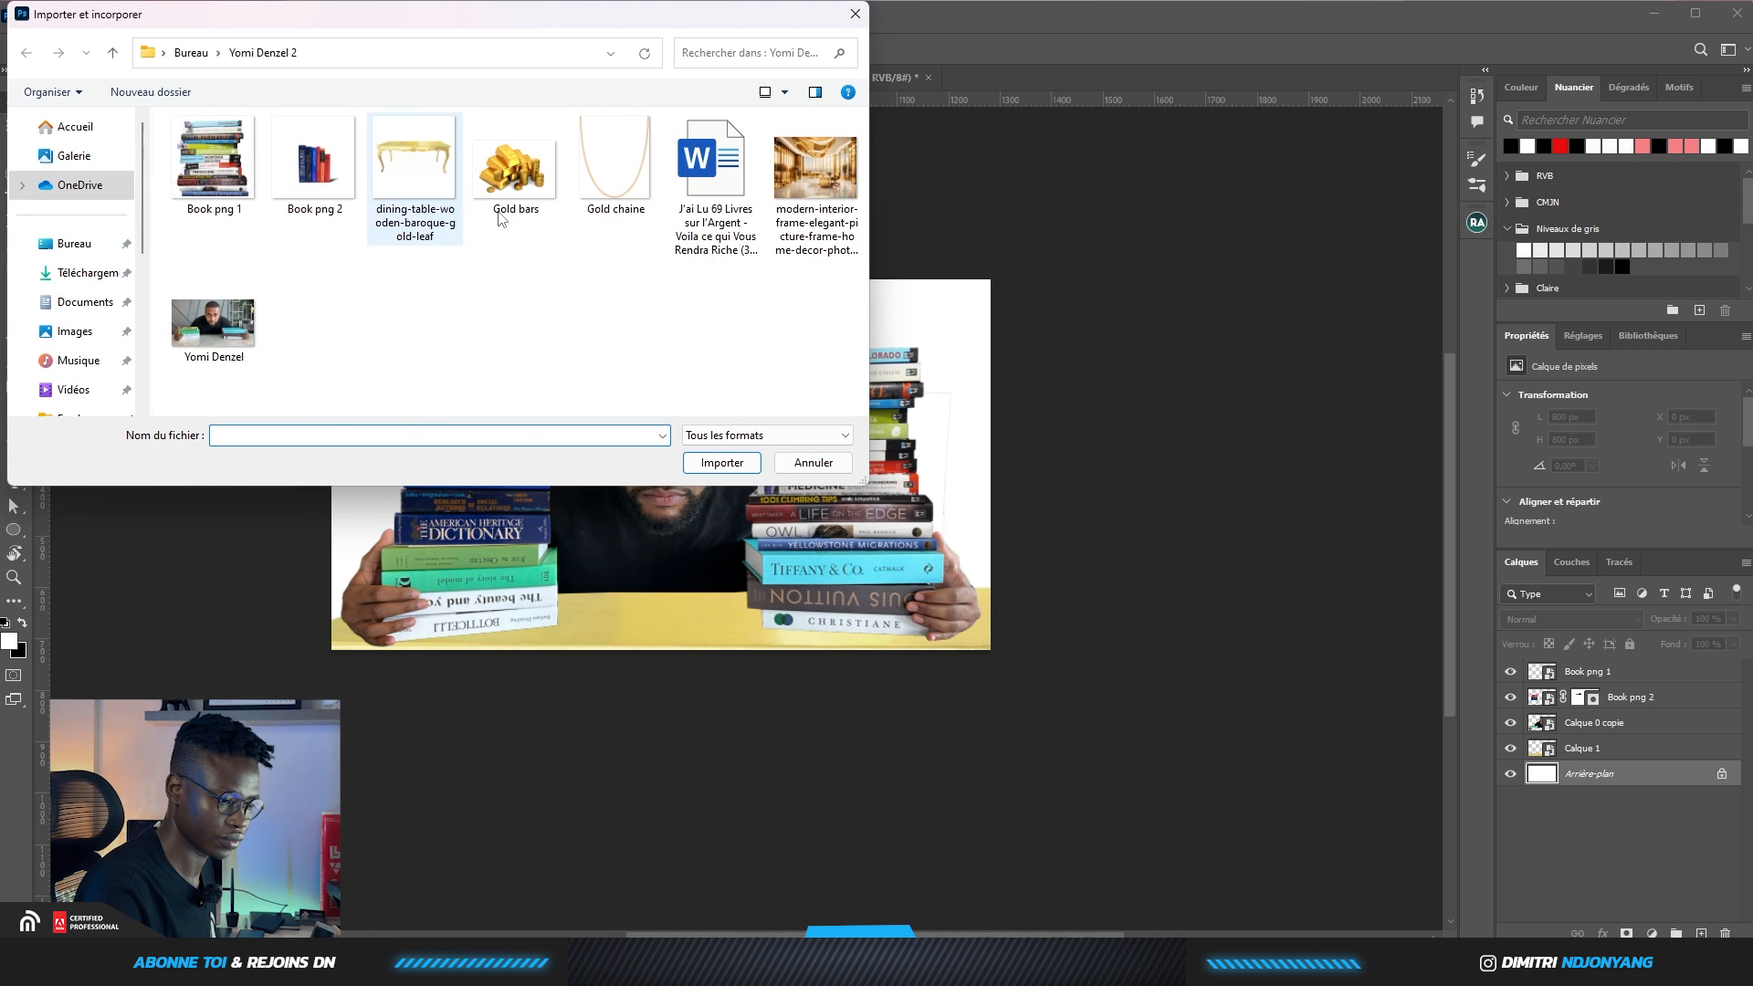
{"action": "left_click", "coordinate": [829, 196]}
{"action": "left_click", "coordinate": [721, 462]}
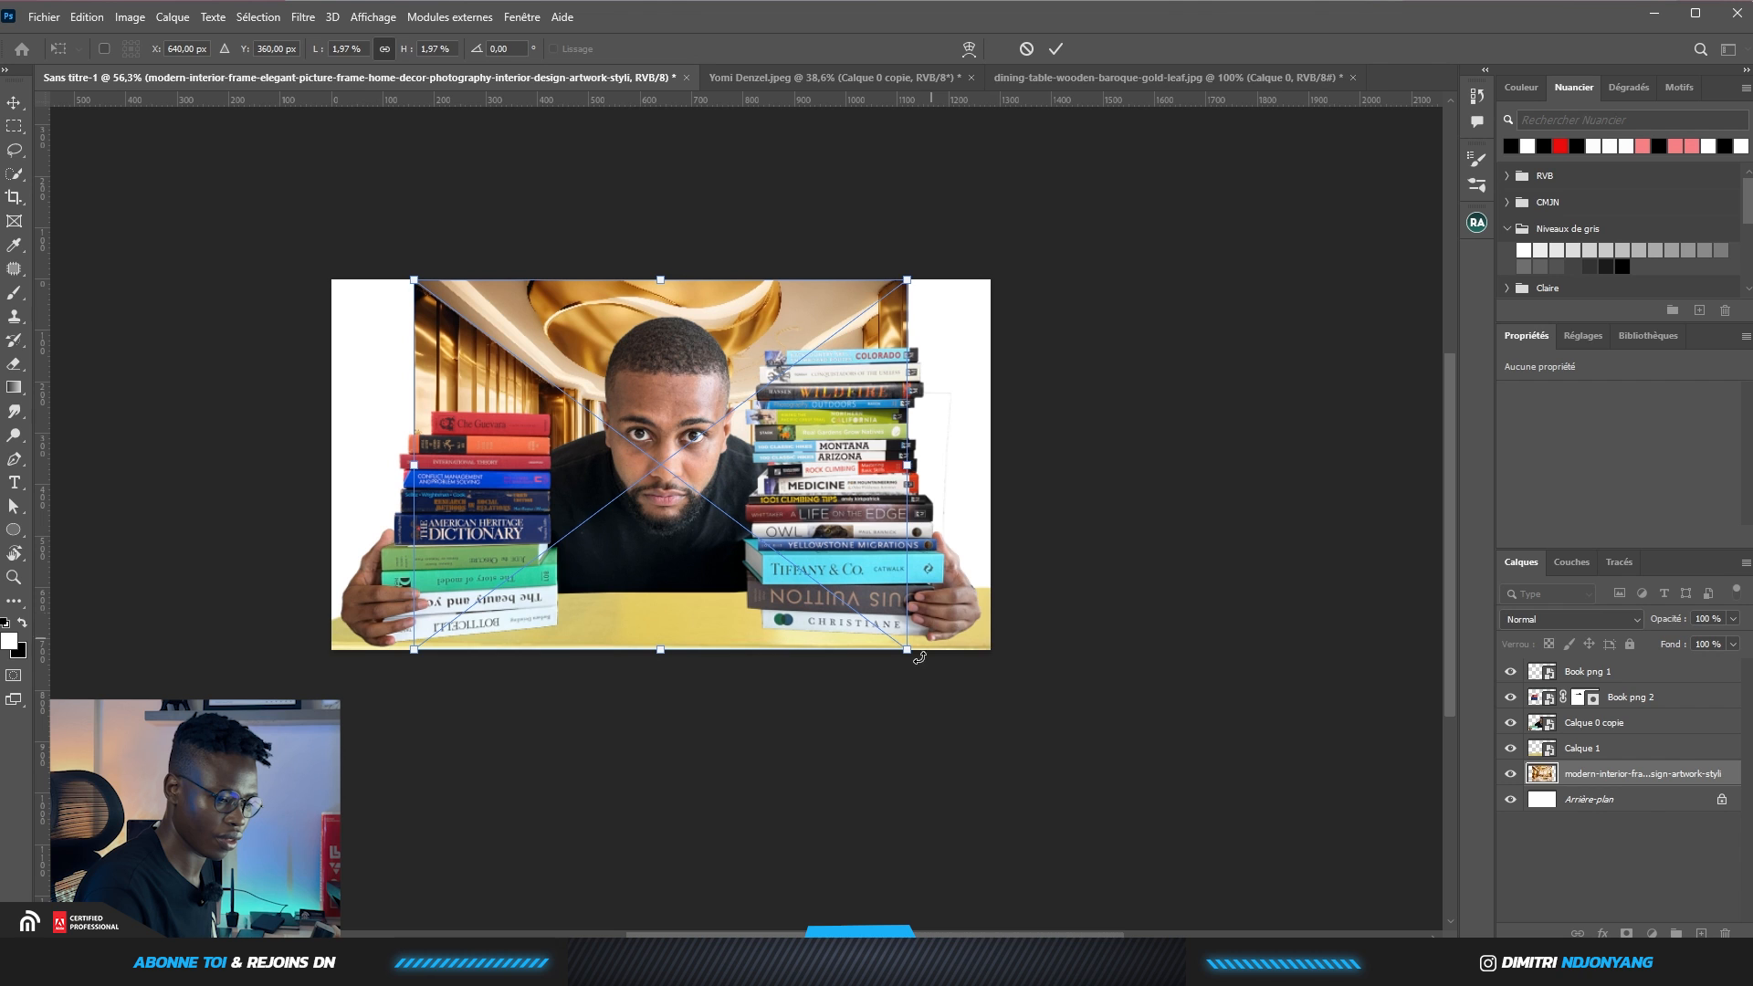
Enlarge the interior background to 4.43% so it fills the canvas, shift its centre to about X 340 px, Y 360 px, and commit the placement
{"action": "left_click_drag", "start_coordinate": [906, 652], "coordinate": [1096, 790]}
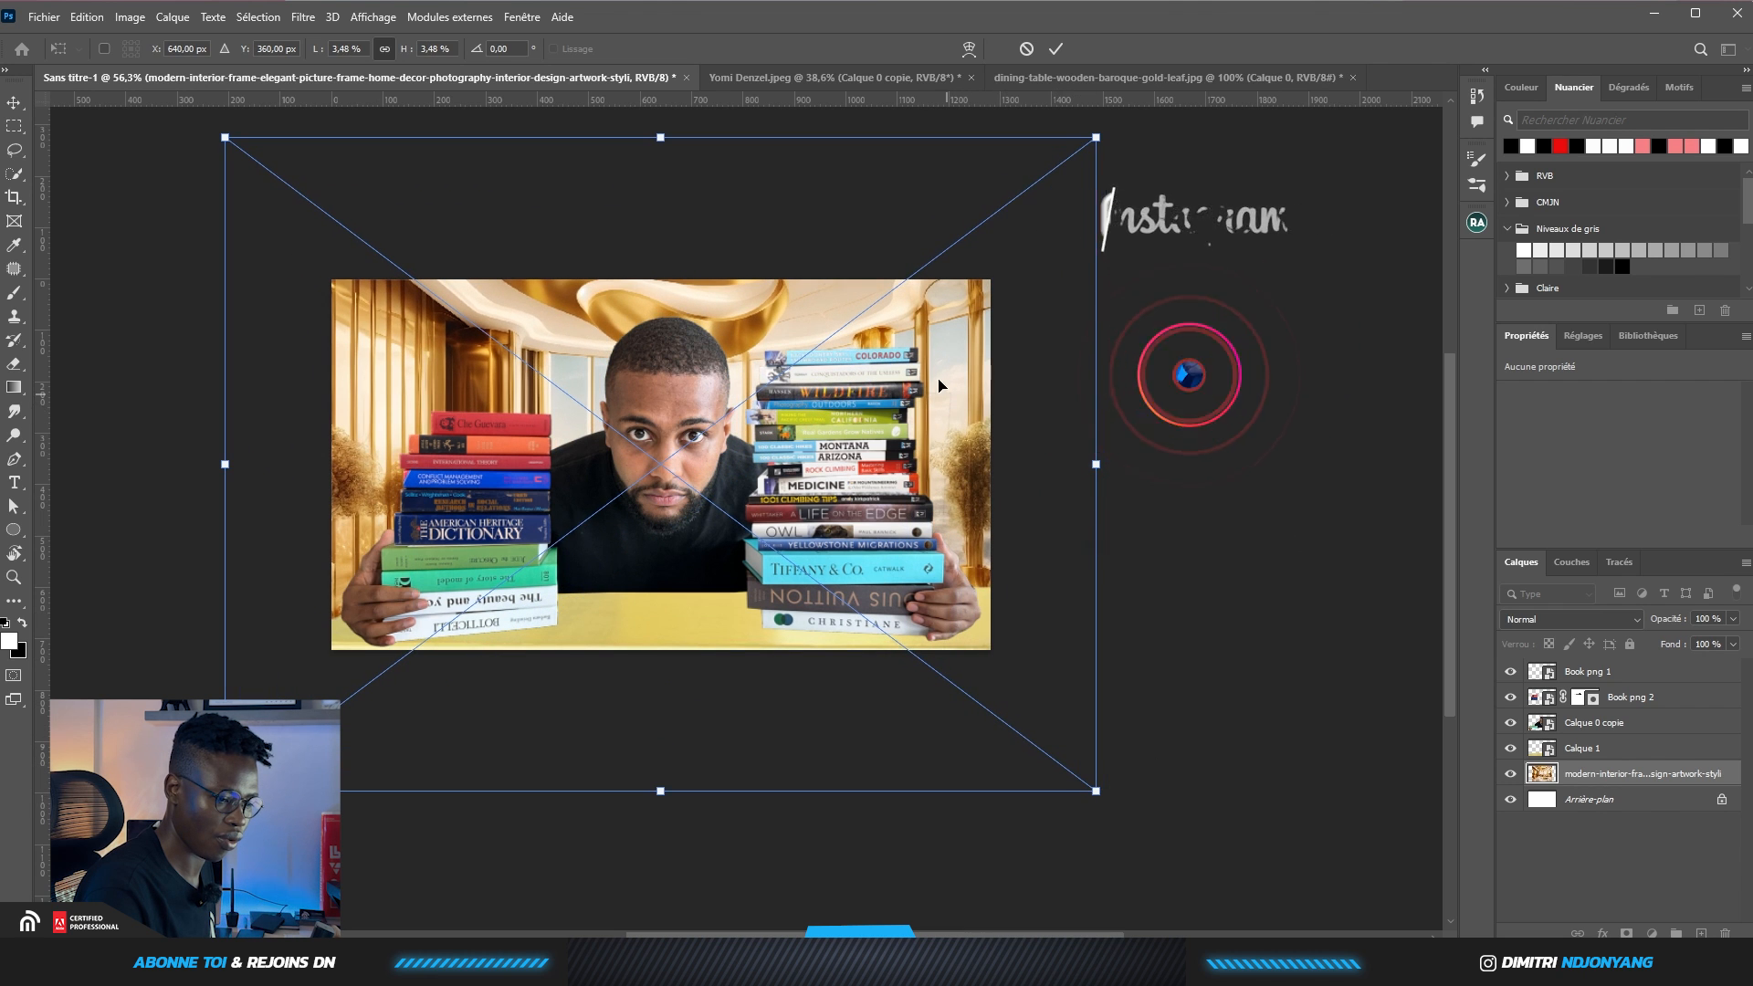
{"action": "left_click_drag", "start_coordinate": [958, 378], "coordinate": [851, 377]}
{"action": "left_click_drag", "start_coordinate": [989, 791], "coordinate": [1072, 884]}
{"action": "left_click_drag", "start_coordinate": [1005, 447], "coordinate": [967, 445]}
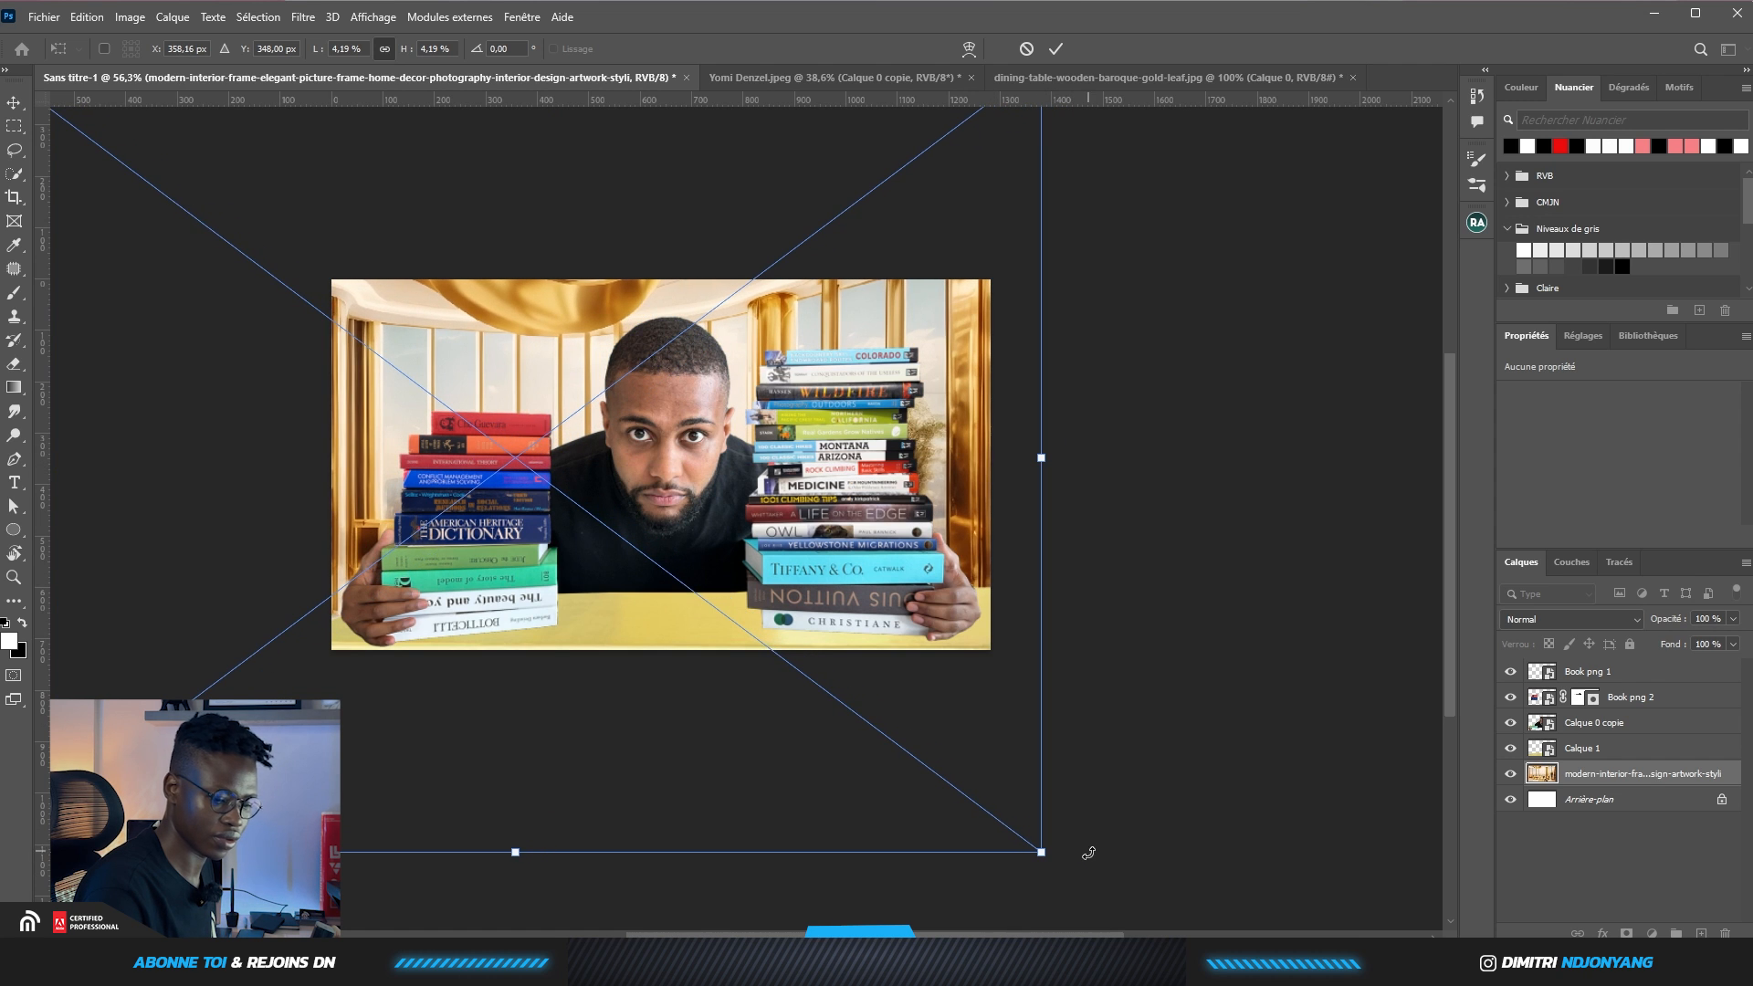
{"action": "left_click_drag", "start_coordinate": [1039, 851], "coordinate": [1072, 875]}
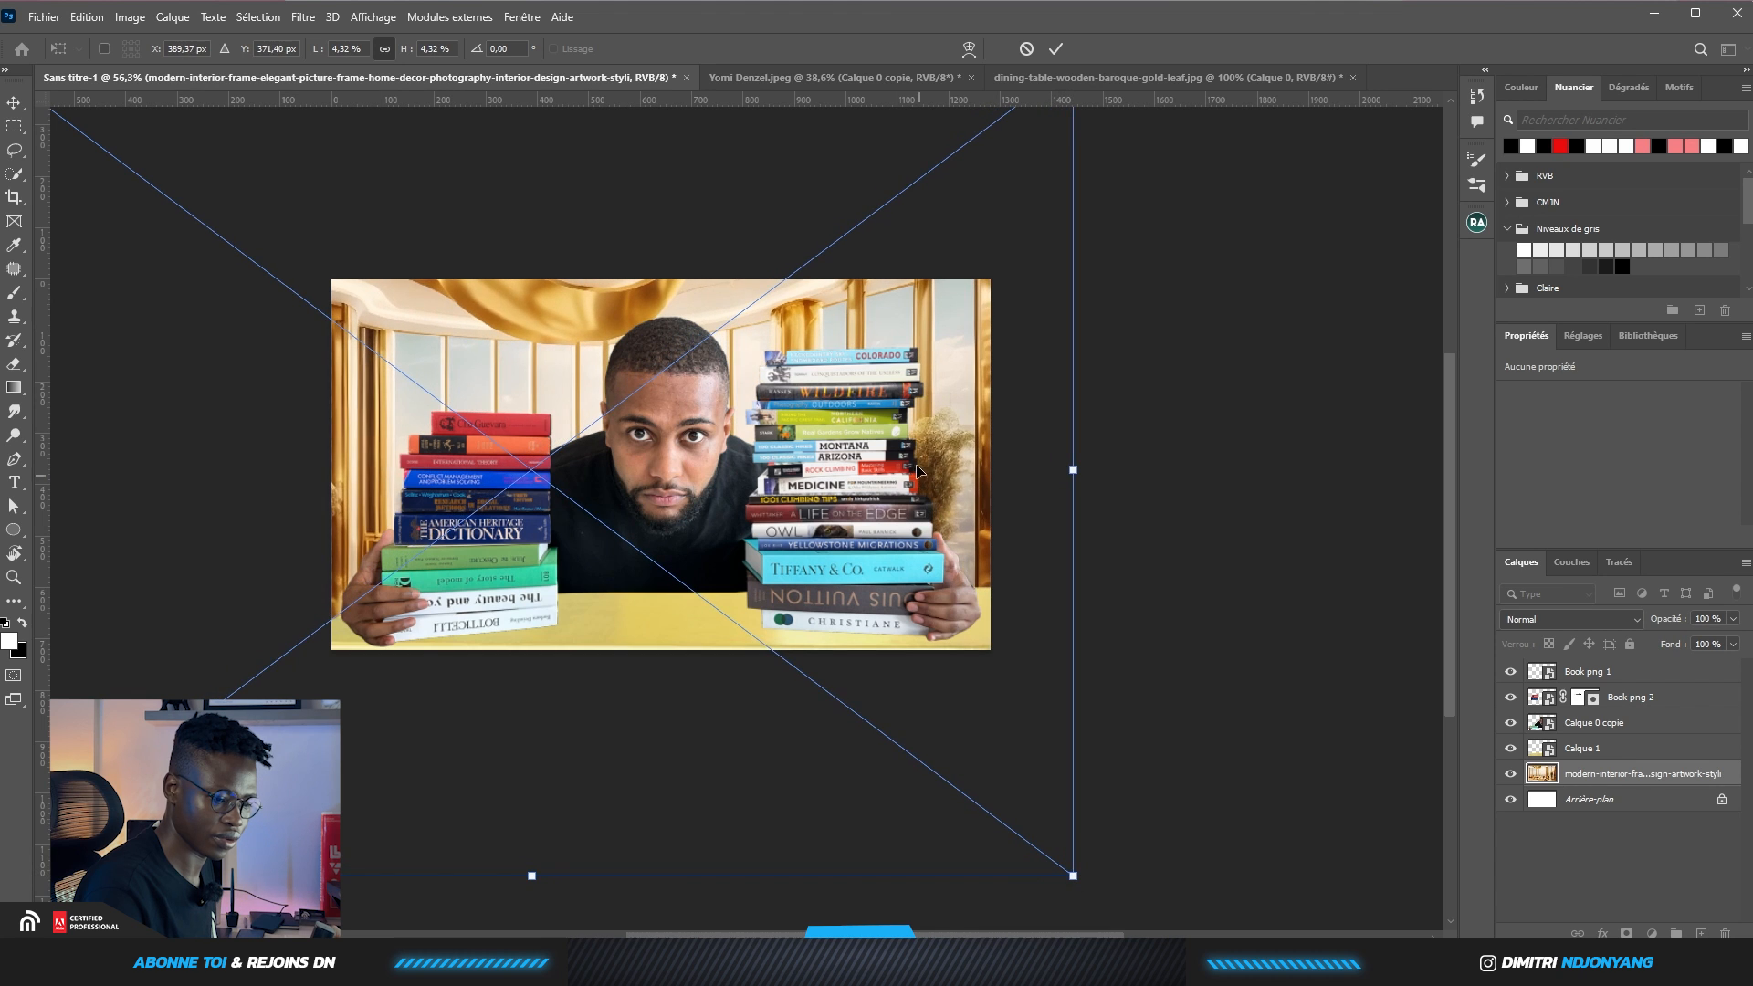
{"action": "left_click_drag", "start_coordinate": [930, 453], "coordinate": [908, 449]}
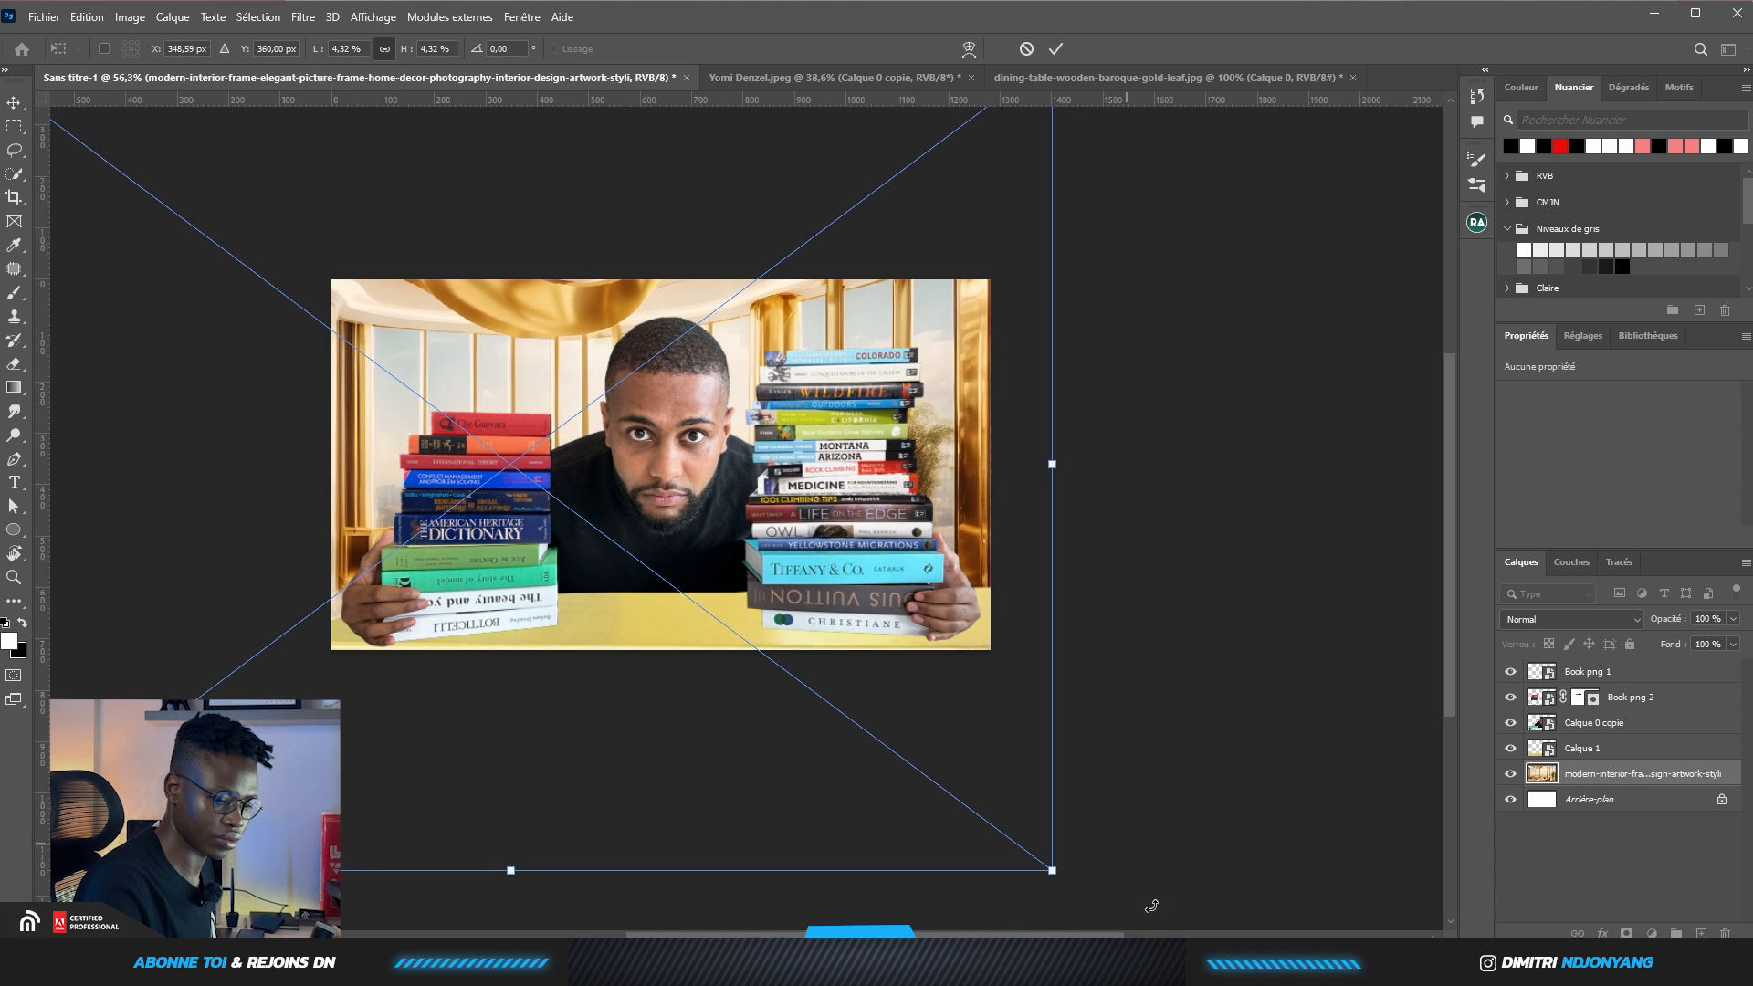
{"action": "left_click_drag", "start_coordinate": [1055, 867], "coordinate": [1081, 891]}
{"action": "left_click_drag", "start_coordinate": [957, 408], "coordinate": [940, 393]}
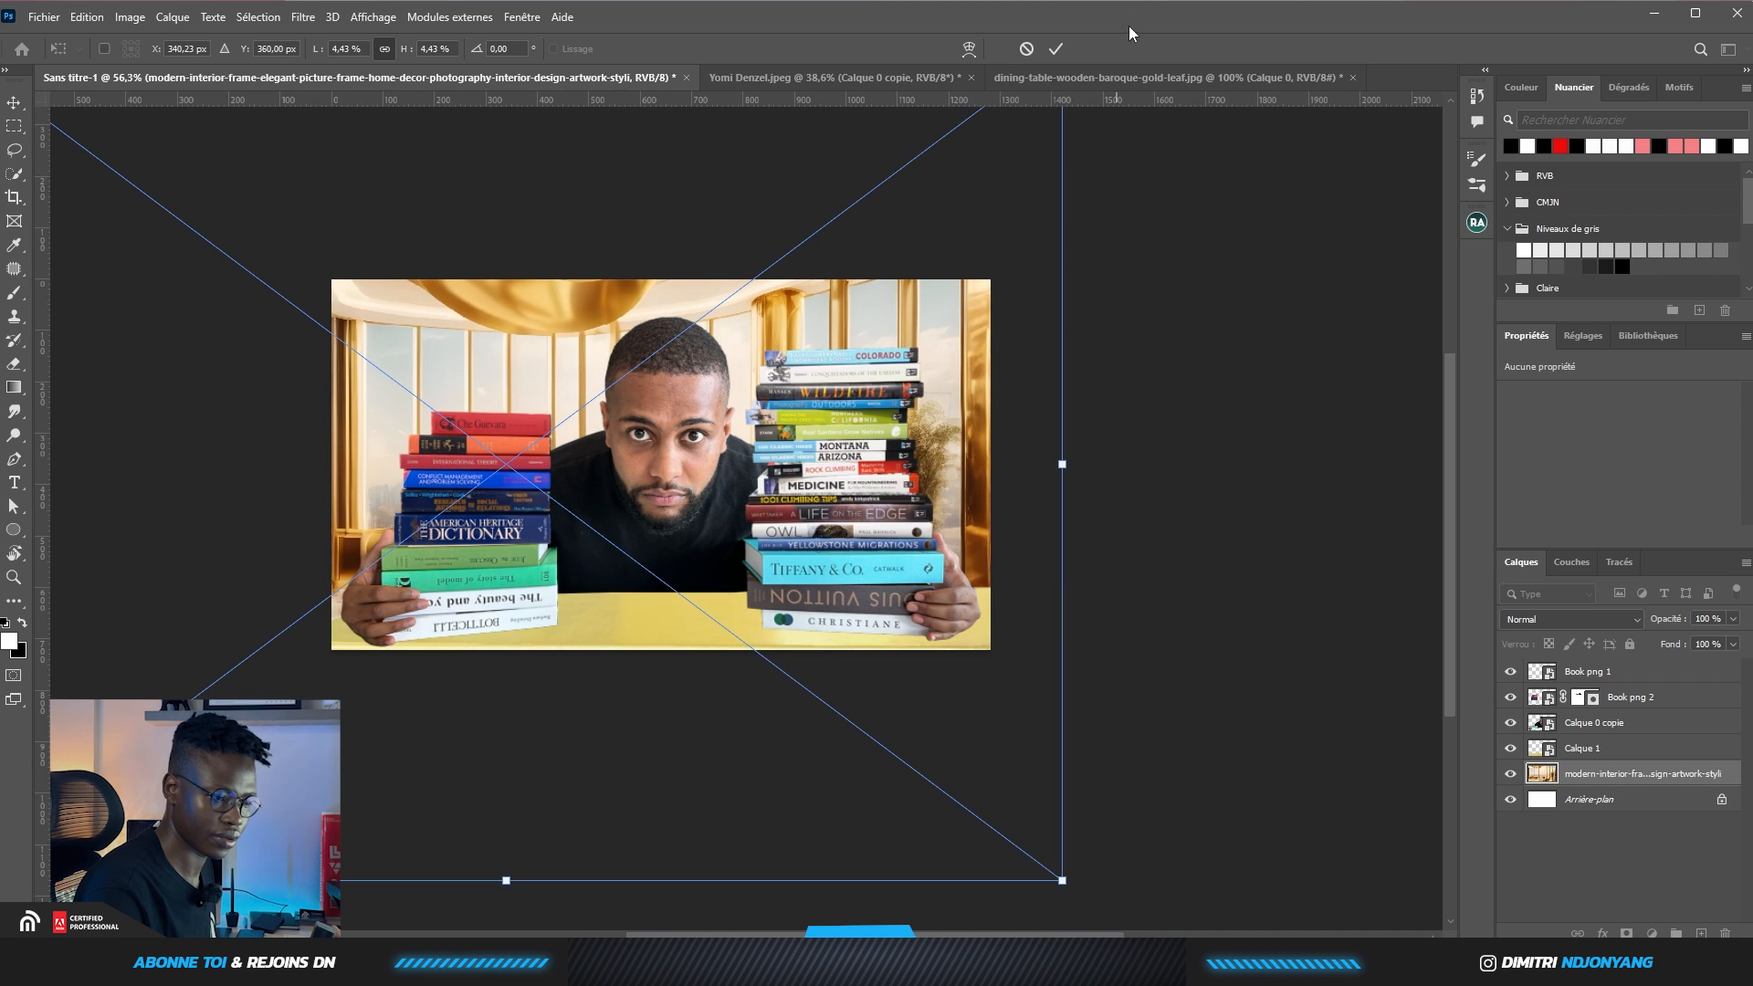
{"action": "left_click", "coordinate": [1056, 48]}
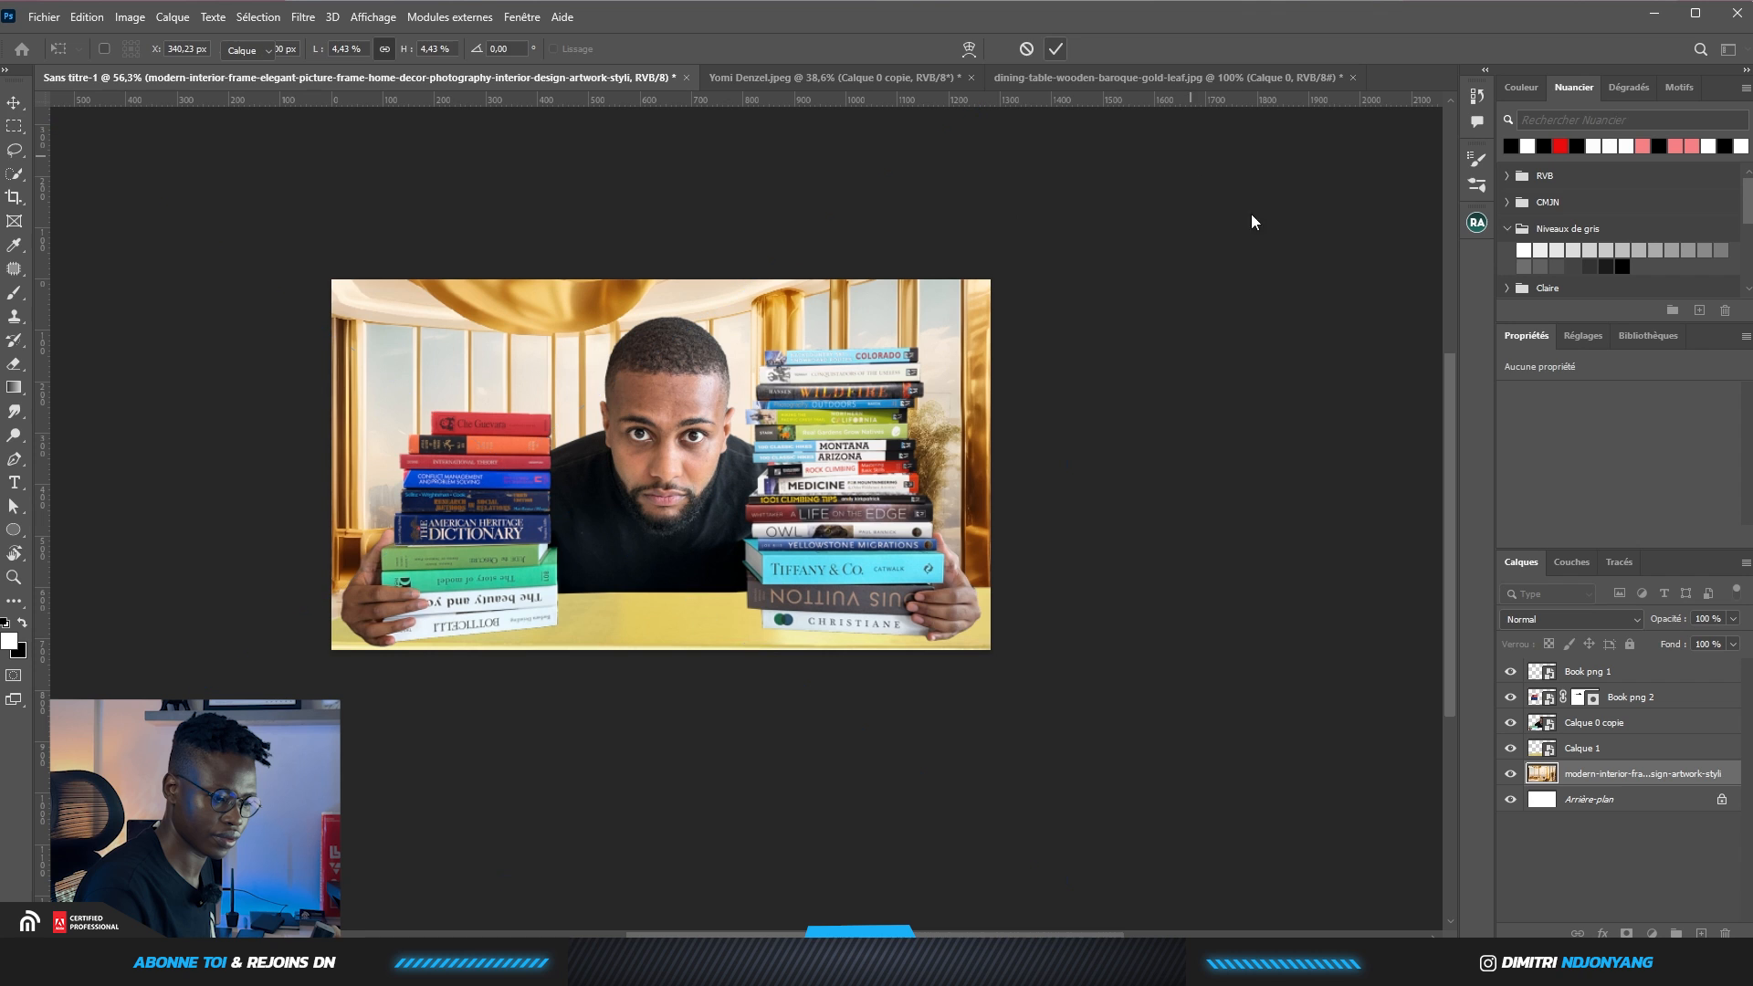
{"action": "left_click", "coordinate": [1218, 263]}
Place the Gold bars image as an embedded layer at the top of the layer stack
{"action": "scroll", "coordinate": [740, 400], "scroll_direction": "up", "scroll_amount": 2}
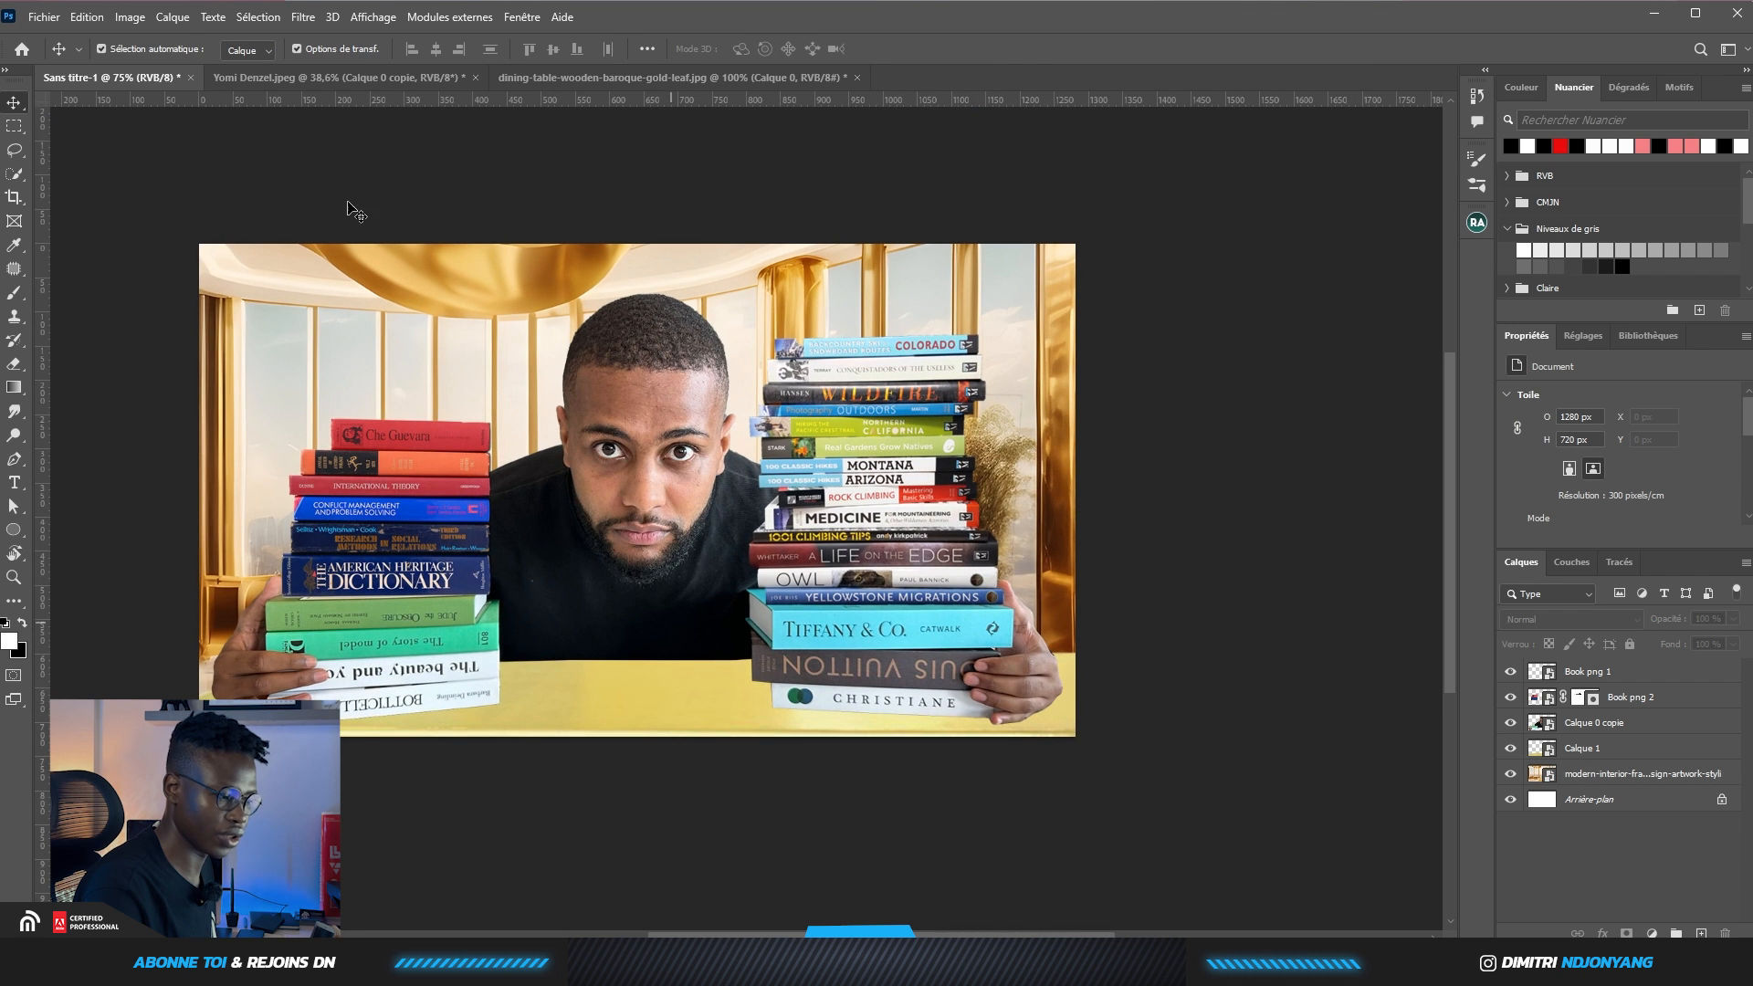
{"action": "left_click", "coordinate": [87, 17]}
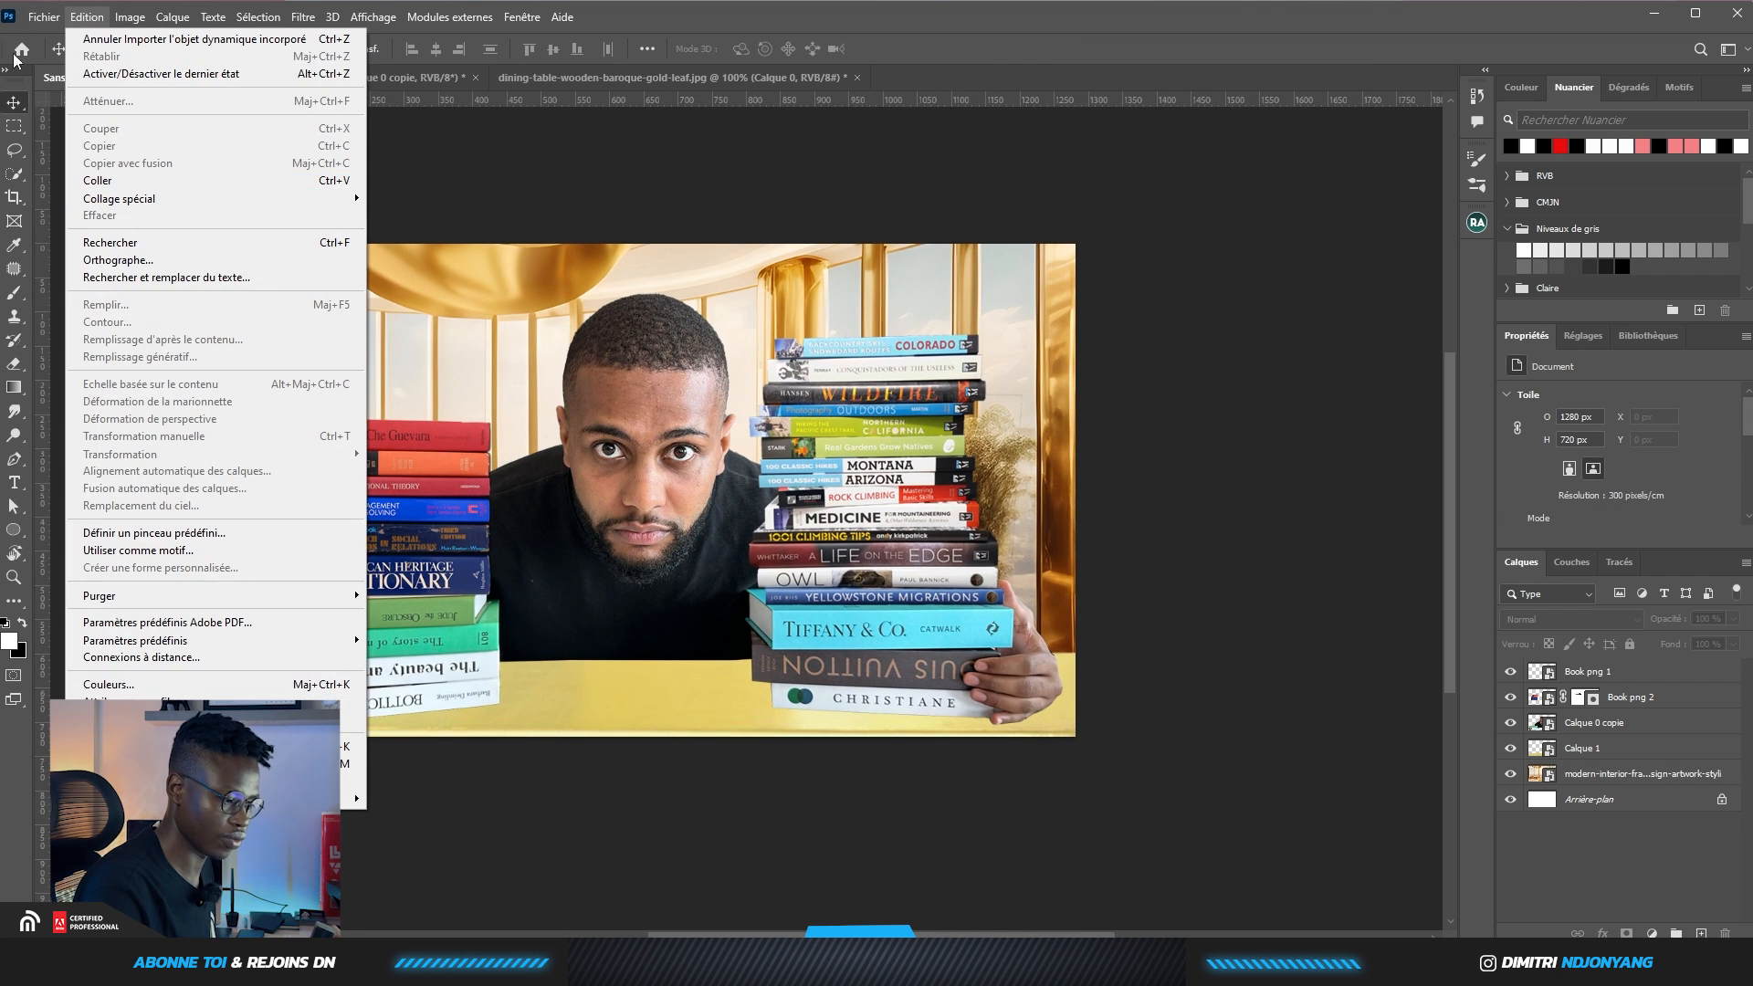
{"action": "key", "text": "Escape"}
{"action": "left_click", "coordinate": [44, 17]}
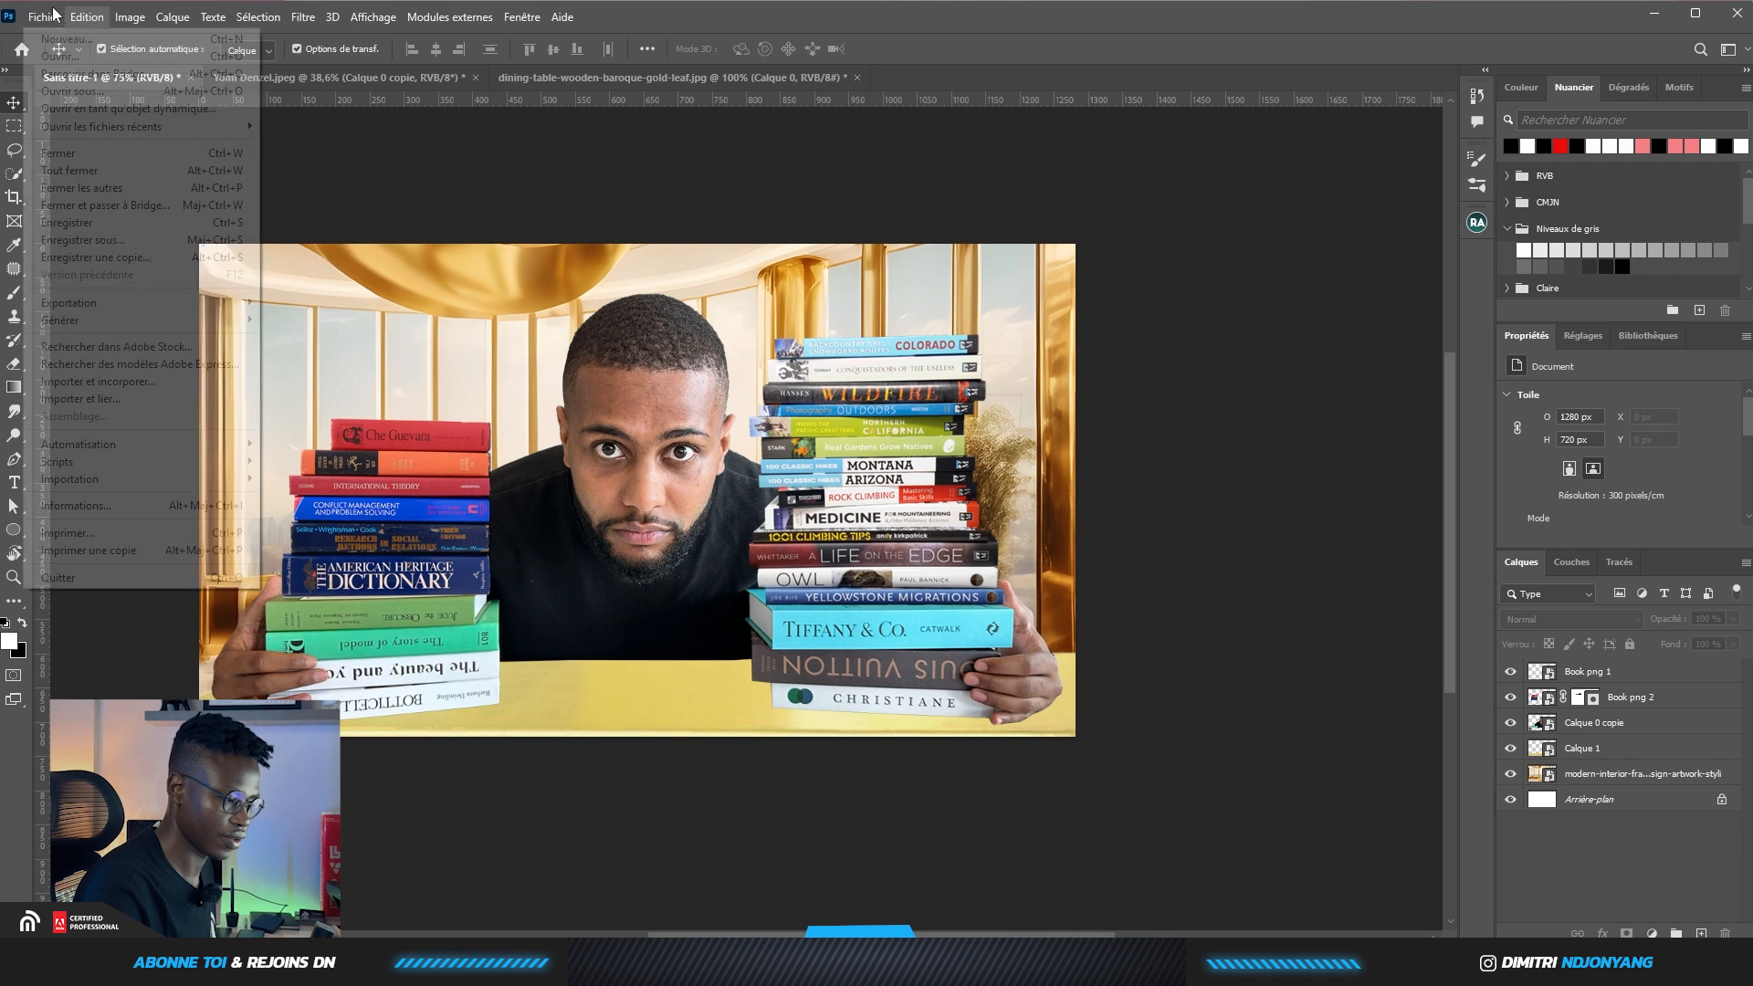
{"action": "left_click", "coordinate": [101, 381]}
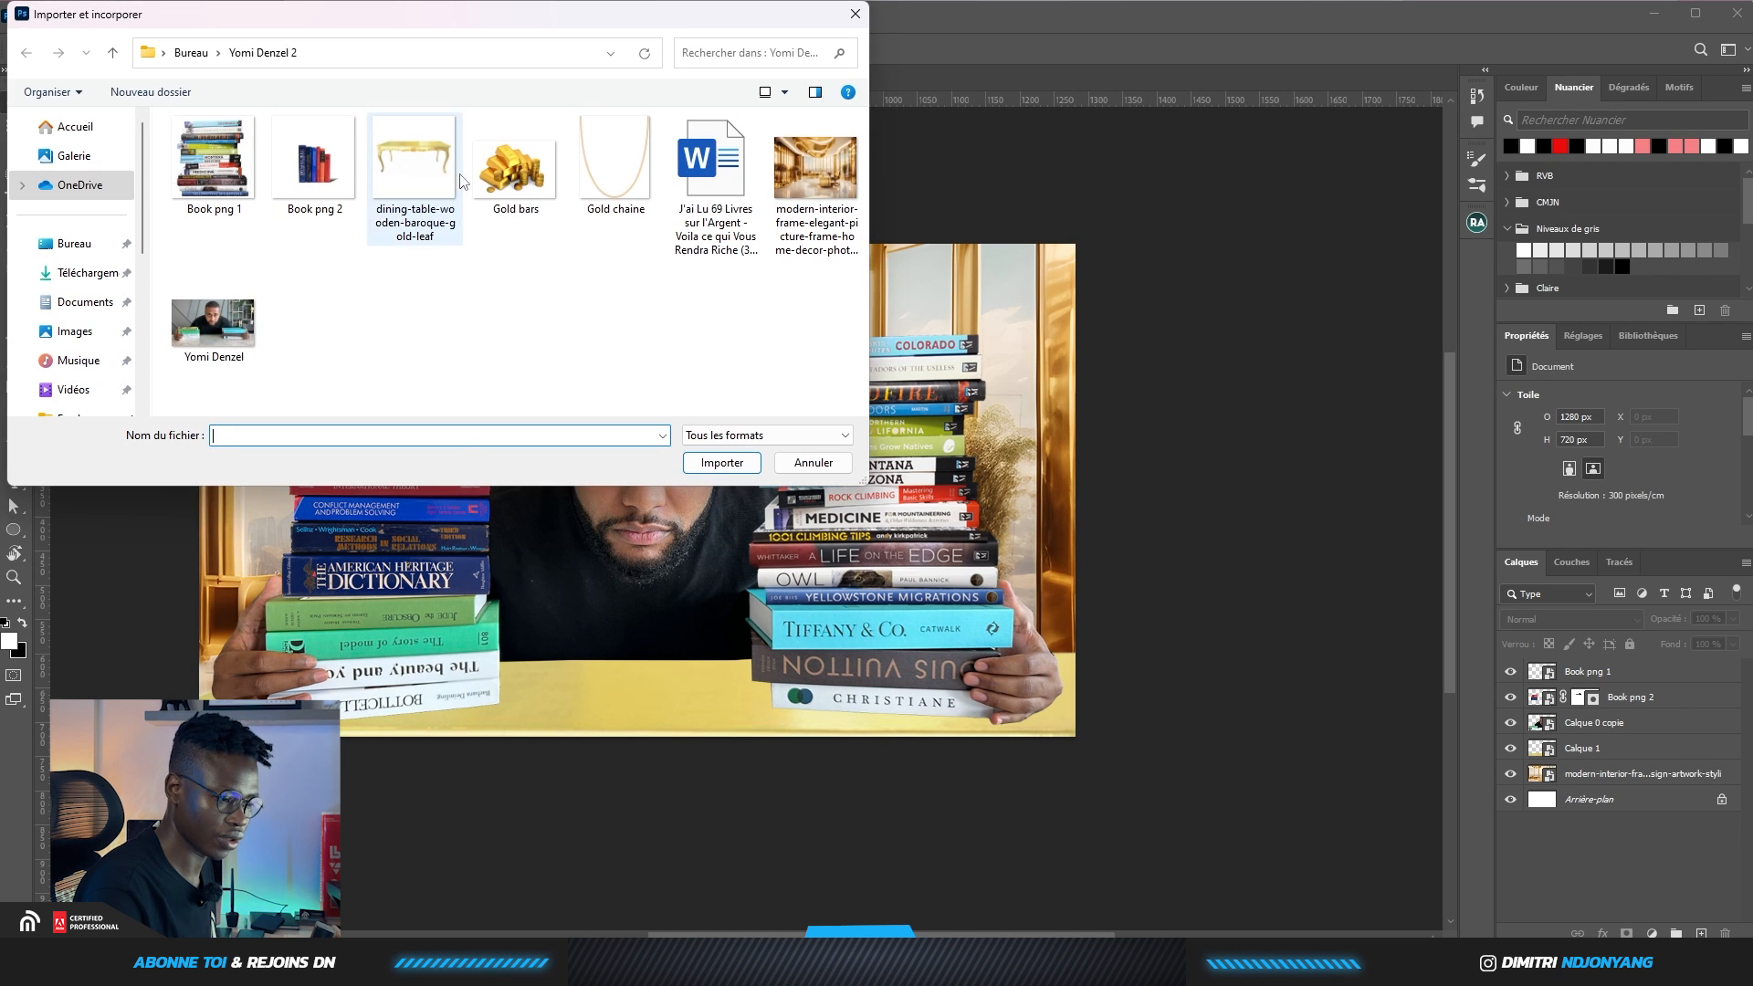
{"action": "left_click", "coordinate": [514, 165]}
{"action": "left_click", "coordinate": [722, 466]}
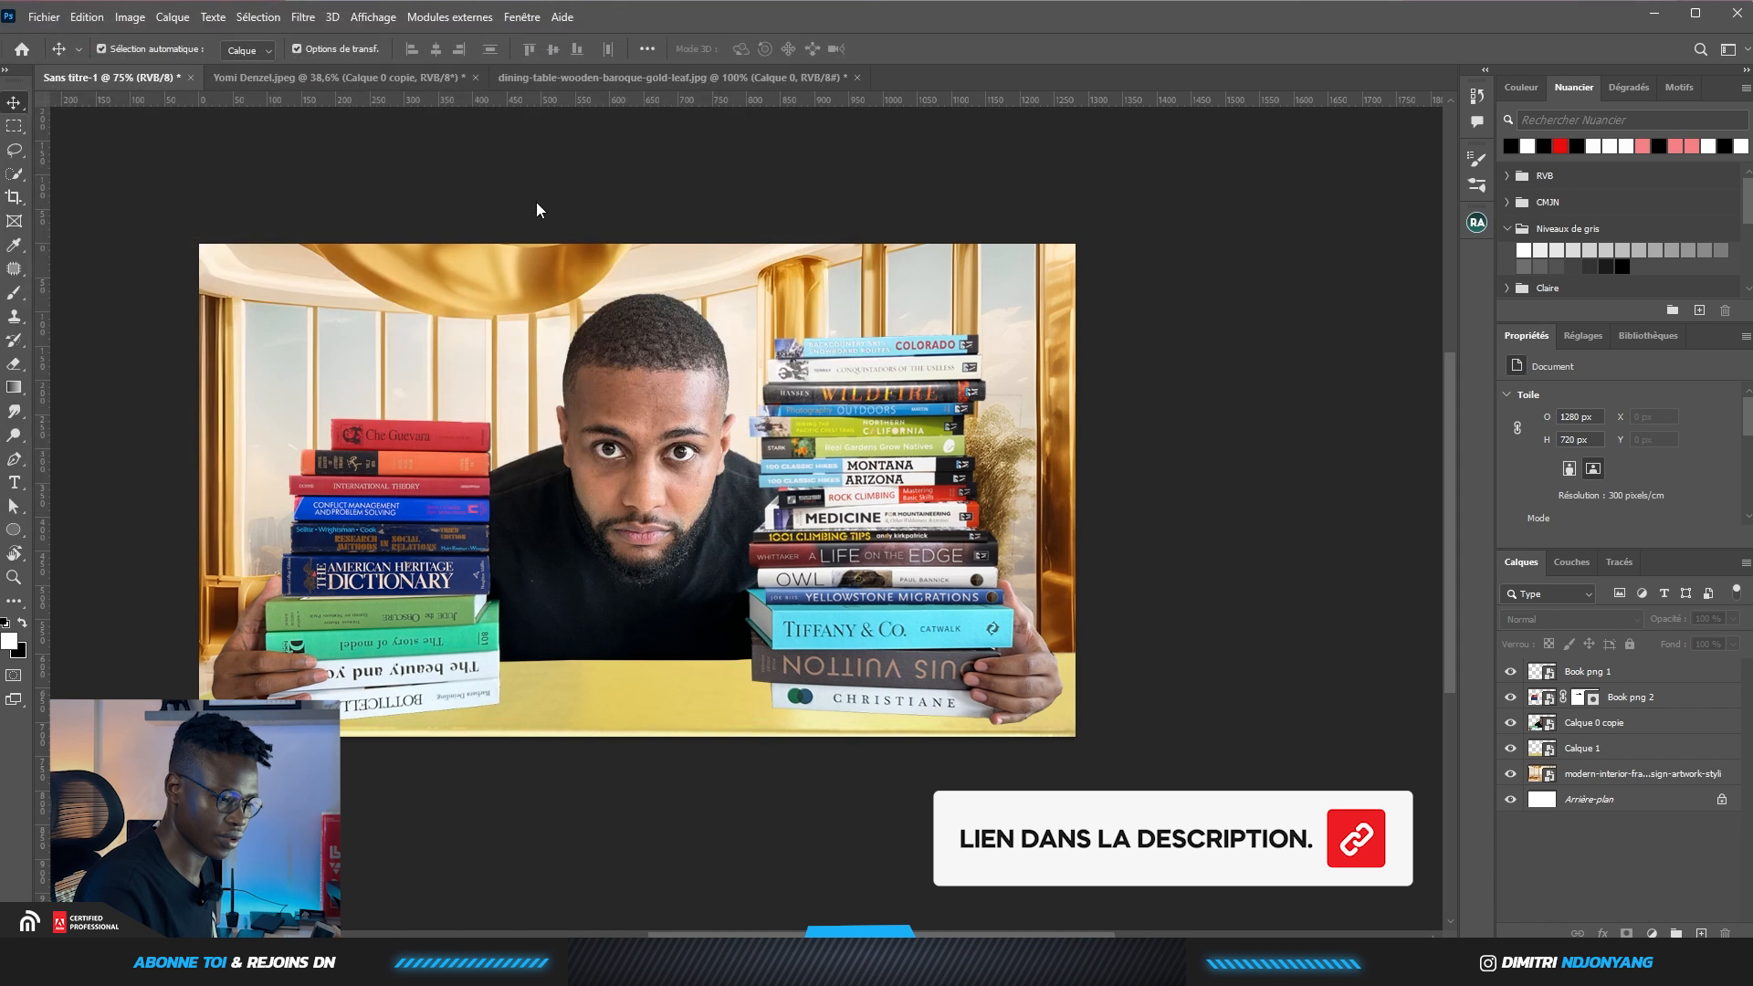
Scale the gold bars down to 3.50% and position them on the table between the two book stacks
{"action": "left_click_drag", "start_coordinate": [987, 247], "coordinate": [530, 550]}
{"action": "left_click_drag", "start_coordinate": [493, 644], "coordinate": [711, 666]}
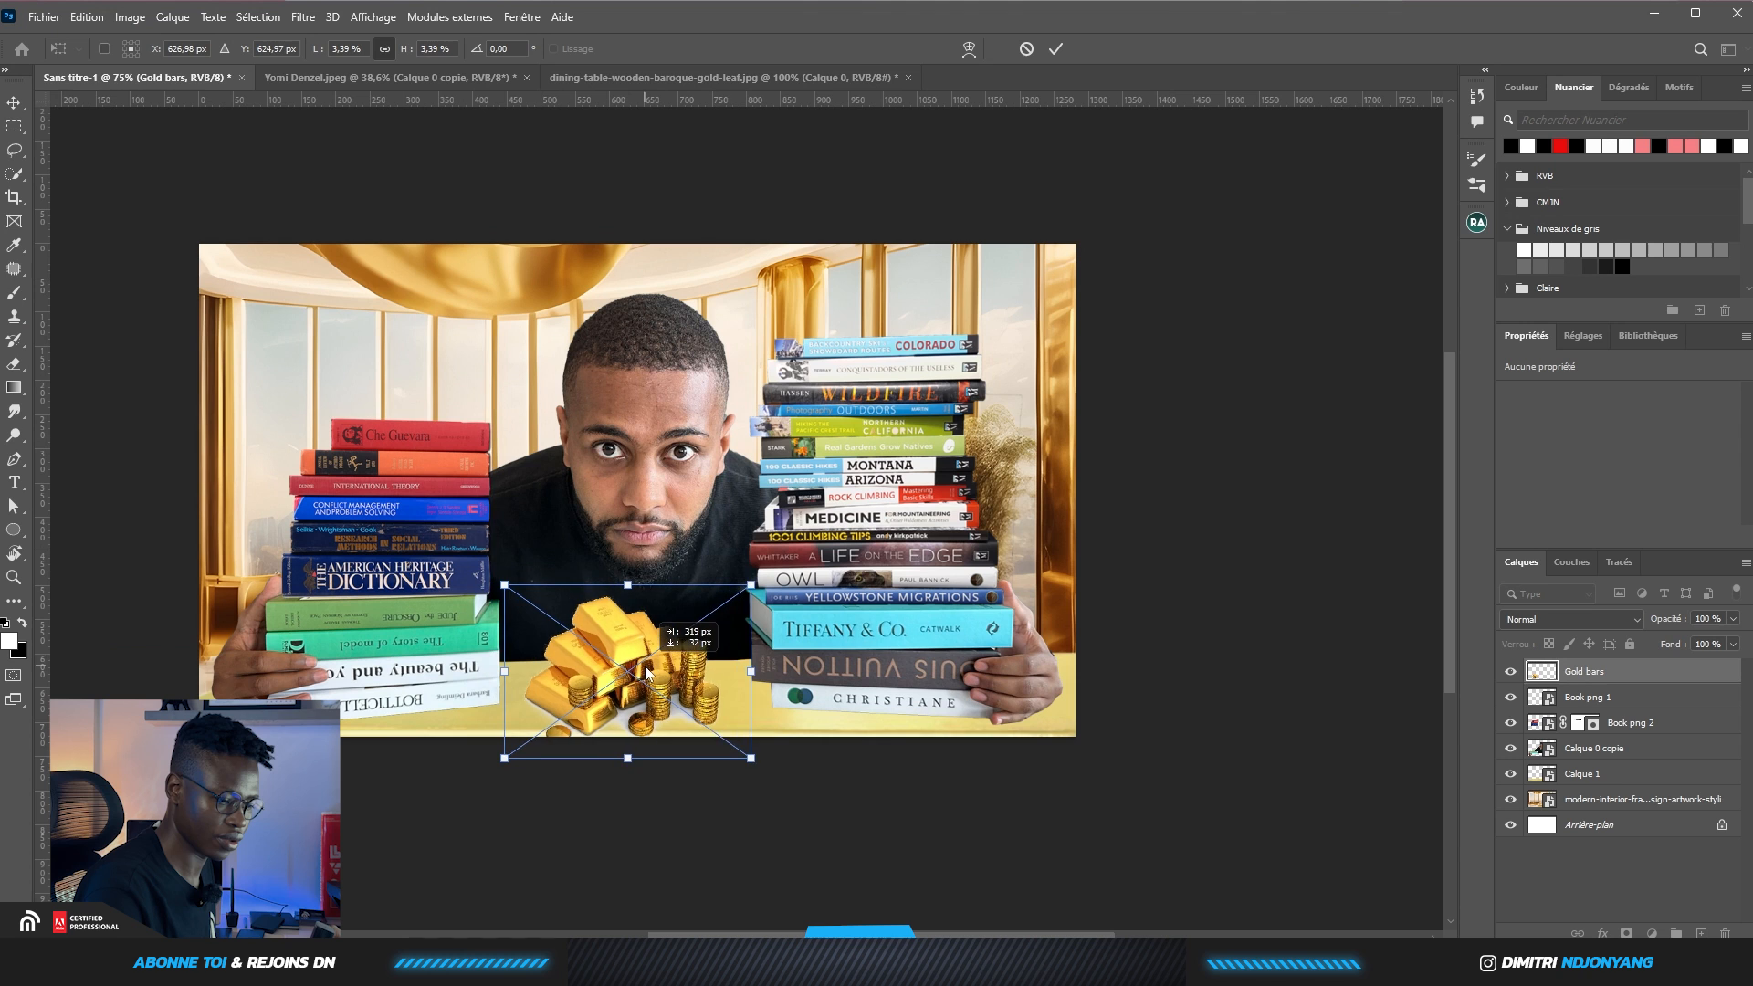
{"action": "left_click_drag", "start_coordinate": [755, 583], "coordinate": [763, 586]}
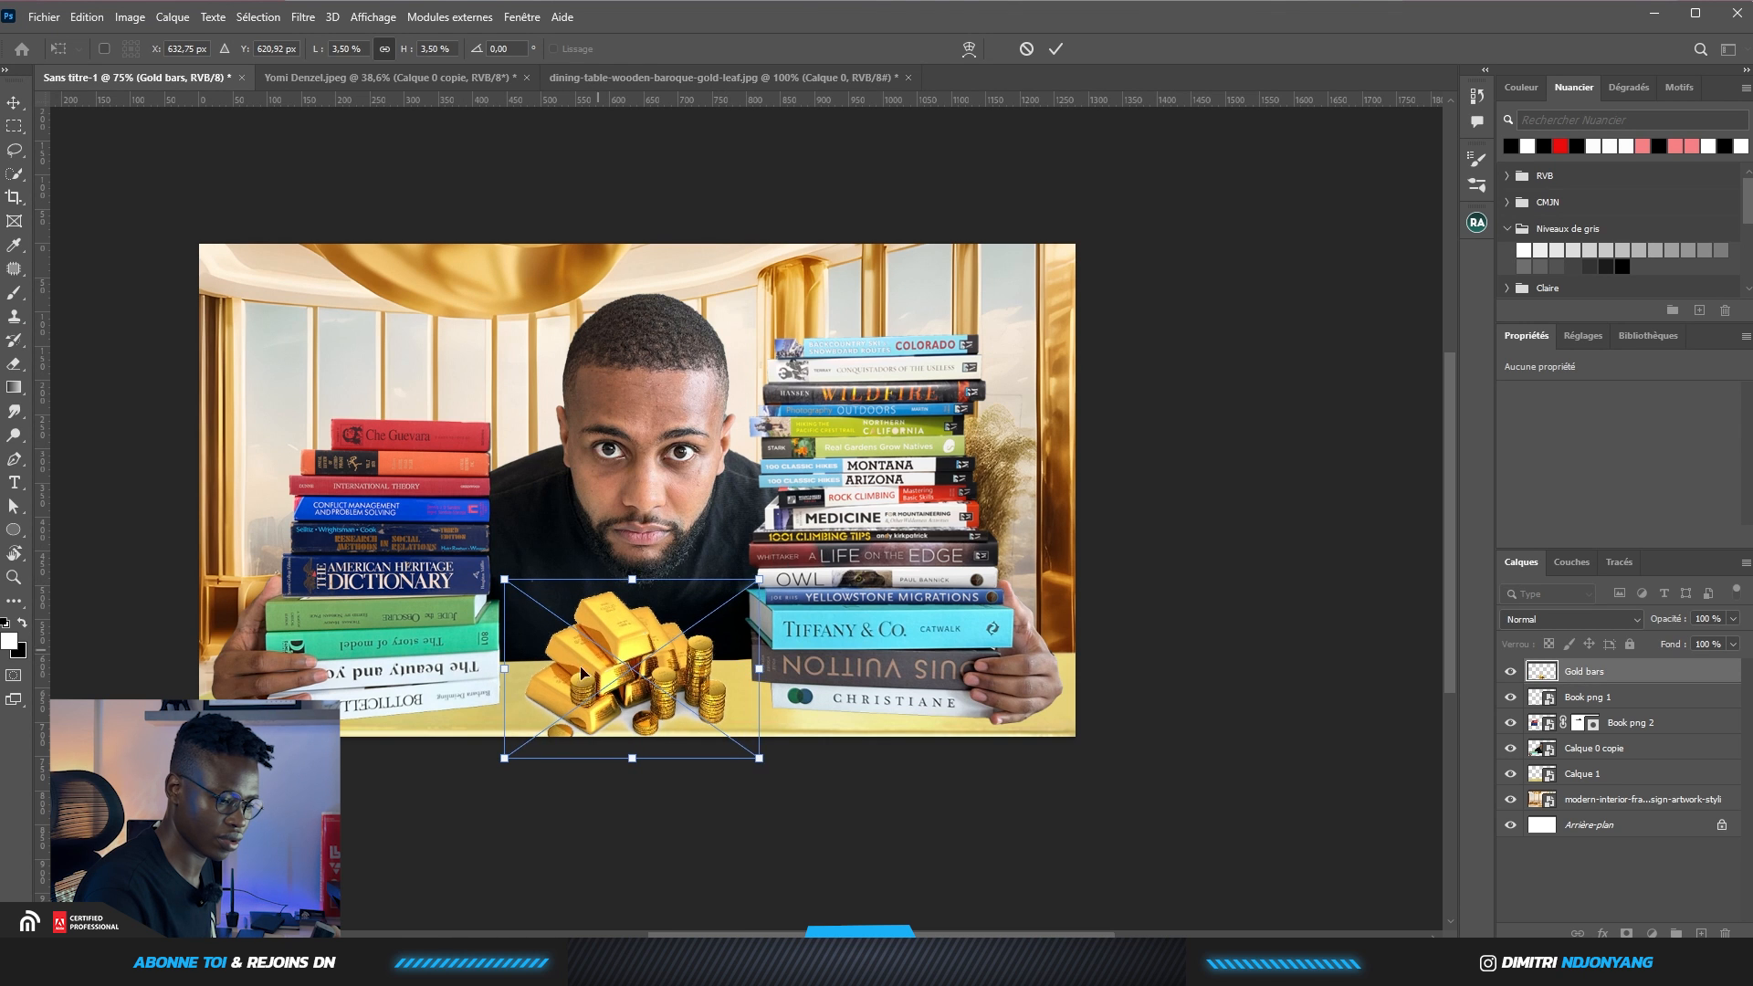
{"action": "scroll", "coordinate": [603, 676], "scroll_direction": "up", "scroll_amount": 5}
{"action": "left_click_drag", "start_coordinate": [642, 653], "coordinate": [643, 648]}
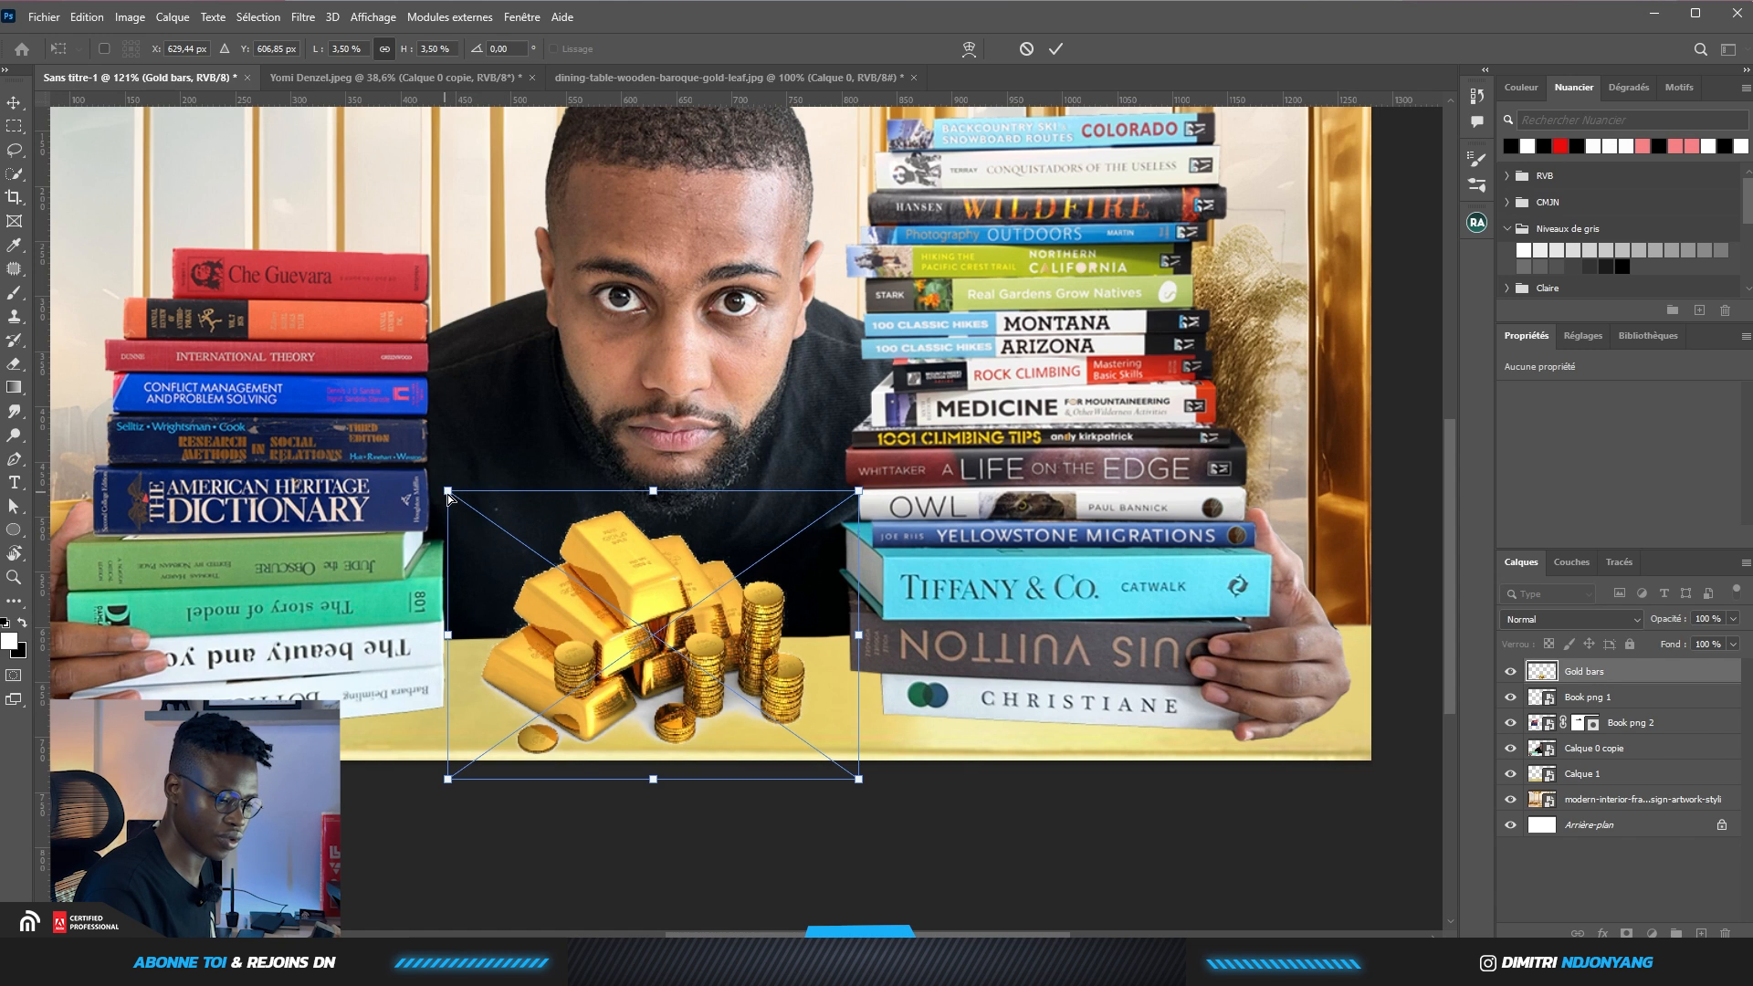
Fine-tune the gold bars to about 392 x 247 px at X 432 px, Y 490 px and commit the transform
{"action": "left_click_drag", "start_coordinate": [448, 494], "coordinate": [452, 507]}
{"action": "left_click_drag", "start_coordinate": [850, 490], "coordinate": [852, 502]}
{"action": "left_click_drag", "start_coordinate": [601, 506], "coordinate": [595, 511]}
{"action": "left_click_drag", "start_coordinate": [452, 505], "coordinate": [452, 518]}
{"action": "left_click_drag", "start_coordinate": [854, 502], "coordinate": [874, 485]}
{"action": "left_click_drag", "start_coordinate": [762, 591], "coordinate": [768, 593]}
{"action": "left_click", "coordinate": [1057, 52]}
Open the Gold bars layer's smart object contents for editing
{"action": "scroll", "coordinate": [628, 622], "scroll_direction": "up", "scroll_amount": 3}
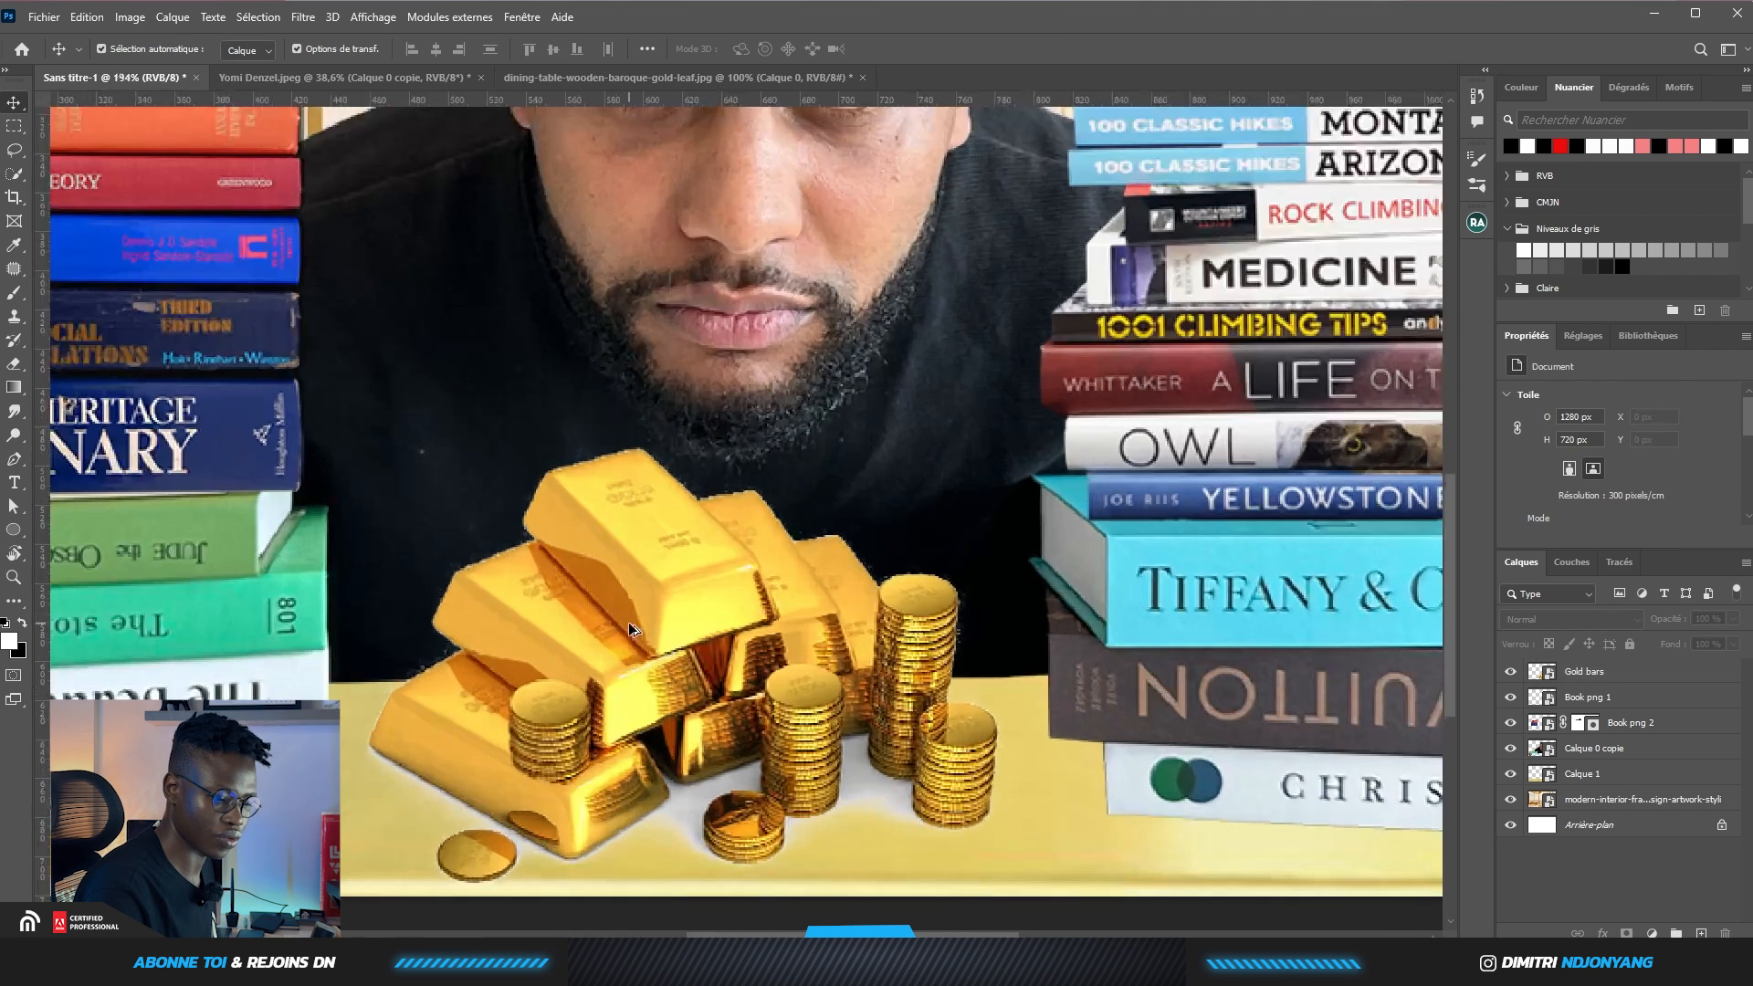
{"action": "left_click", "coordinate": [630, 628]}
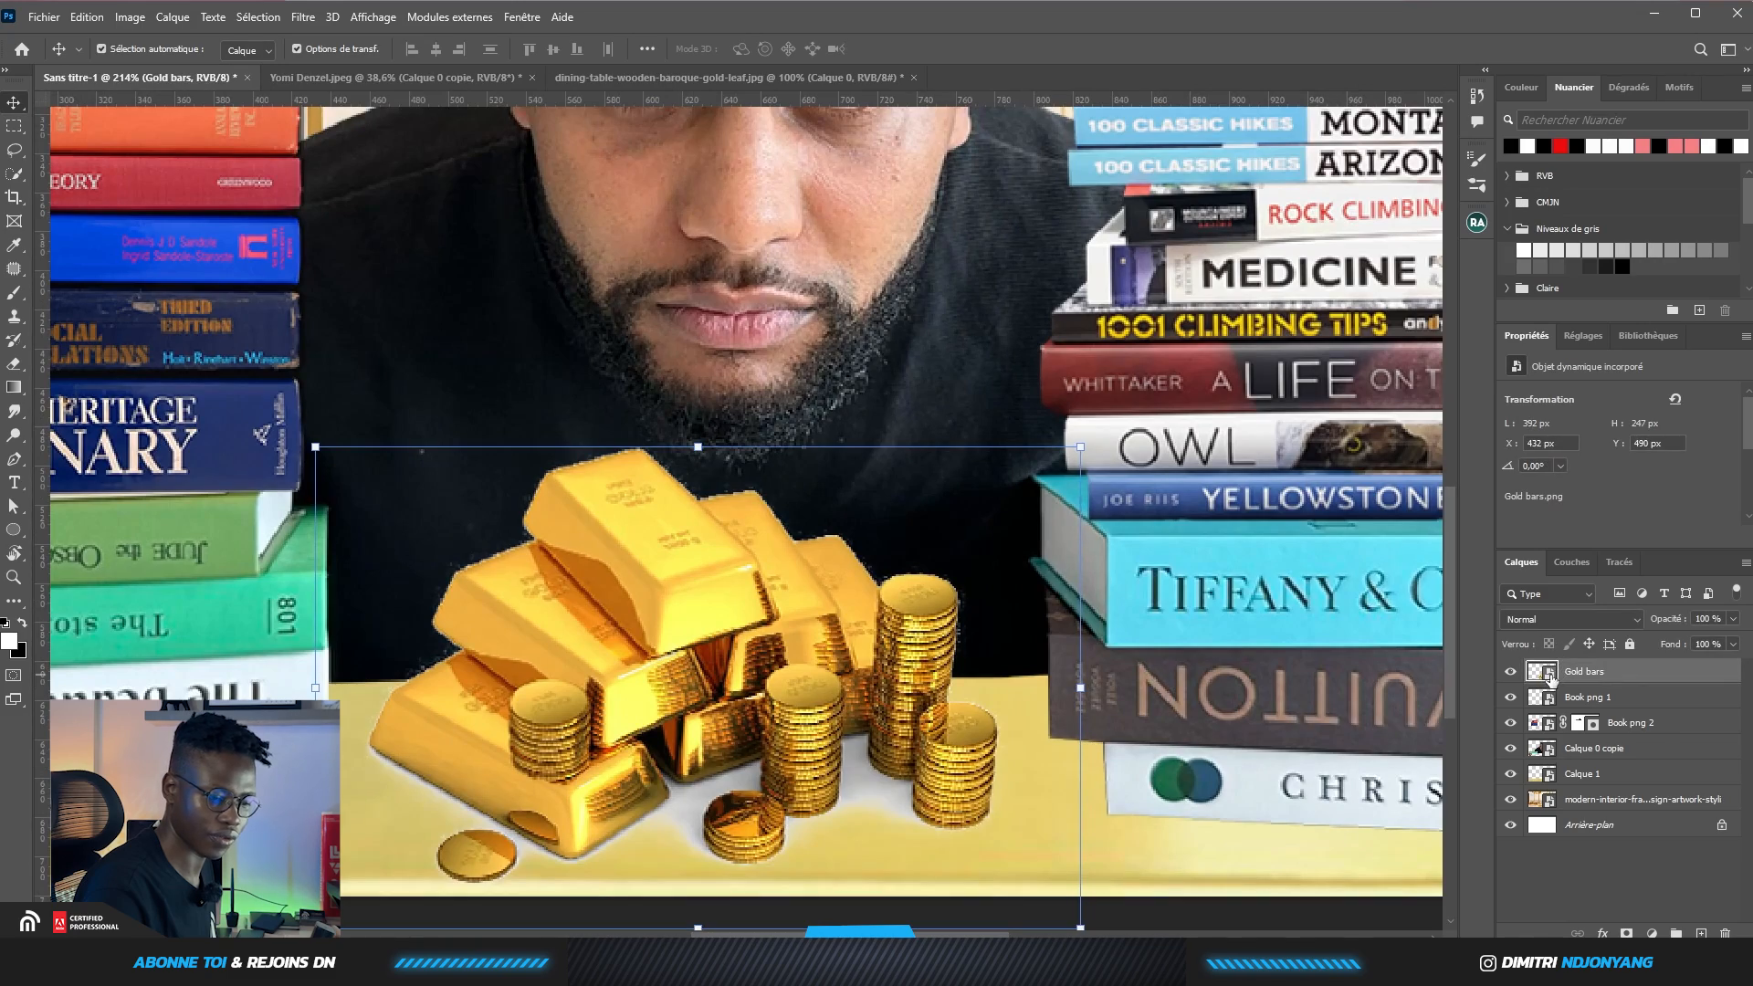
{"action": "double_click", "coordinate": [1543, 672]}
{"action": "scroll", "coordinate": [740, 806], "scroll_direction": "up", "scroll_amount": 1}
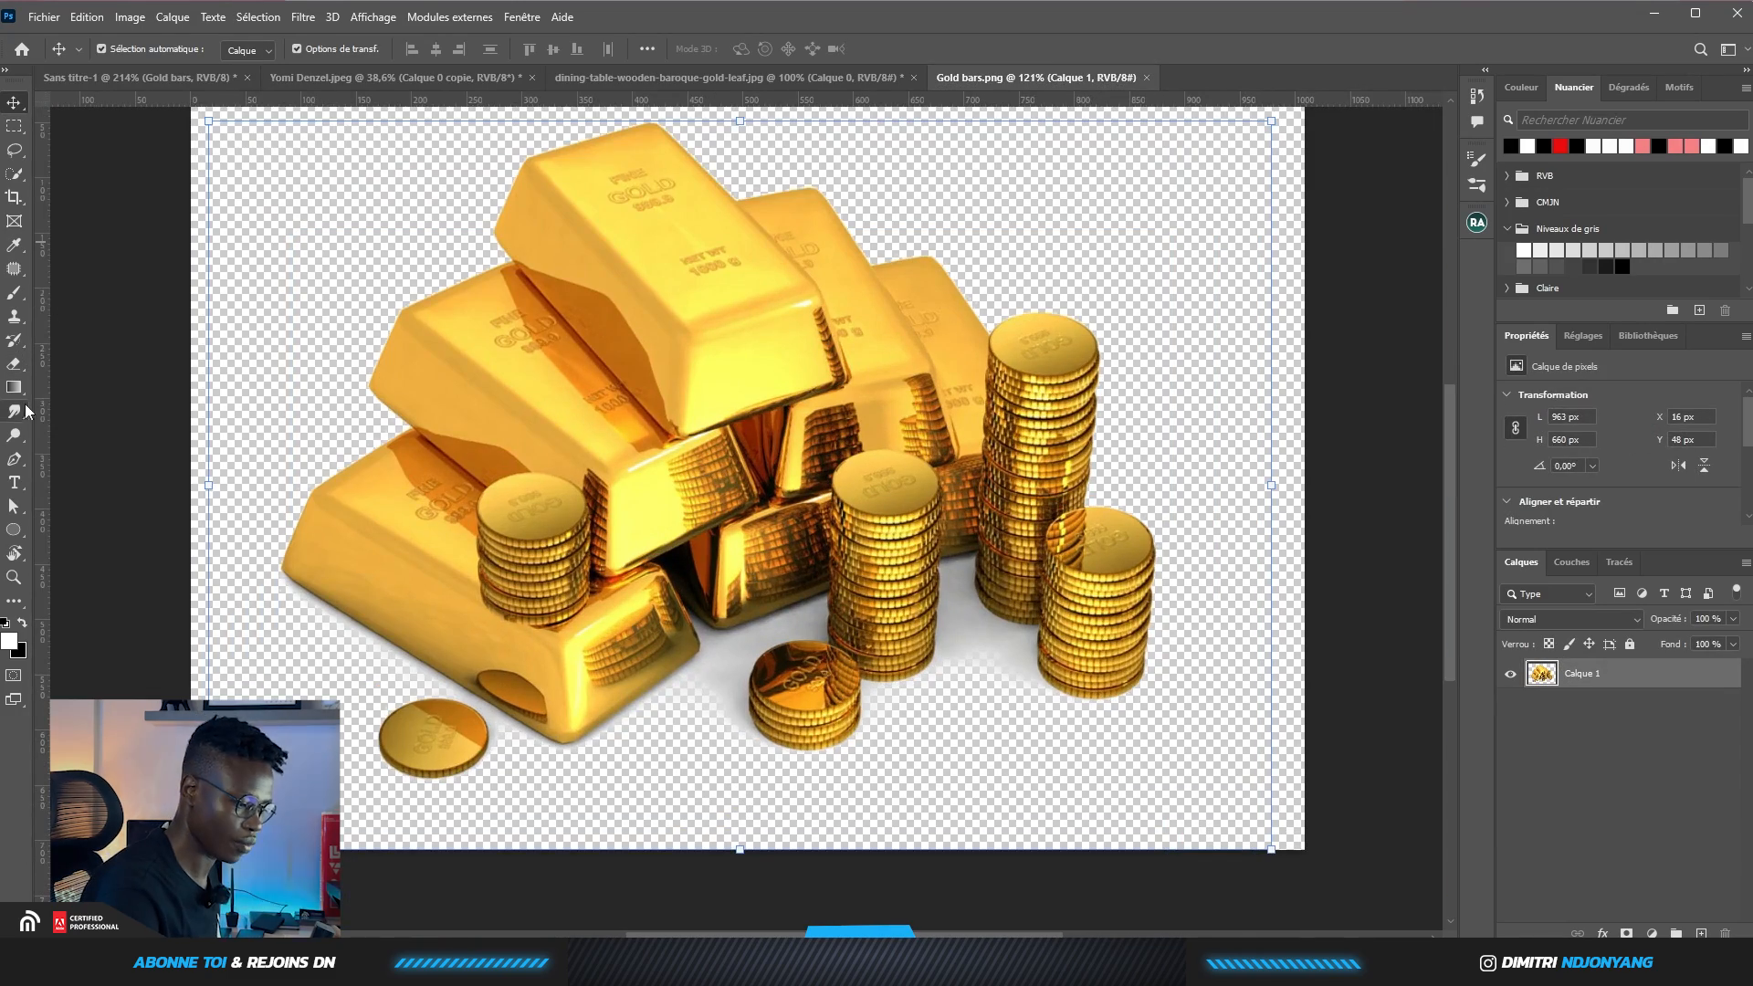
Start a Pen tool path along the bases of the two rightmost coin stacks, following the edge of the grey shadow
{"action": "left_click", "coordinate": [13, 459]}
{"action": "scroll", "coordinate": [1075, 661], "scroll_direction": "up", "scroll_amount": 5}
{"action": "left_click", "coordinate": [1145, 742]}
{"action": "left_click", "coordinate": [1056, 734]}
{"action": "left_click", "coordinate": [986, 682]}
{"action": "left_click", "coordinate": [982, 609]}
{"action": "left_click", "coordinate": [986, 572]}
{"action": "left_click", "coordinate": [965, 572]}
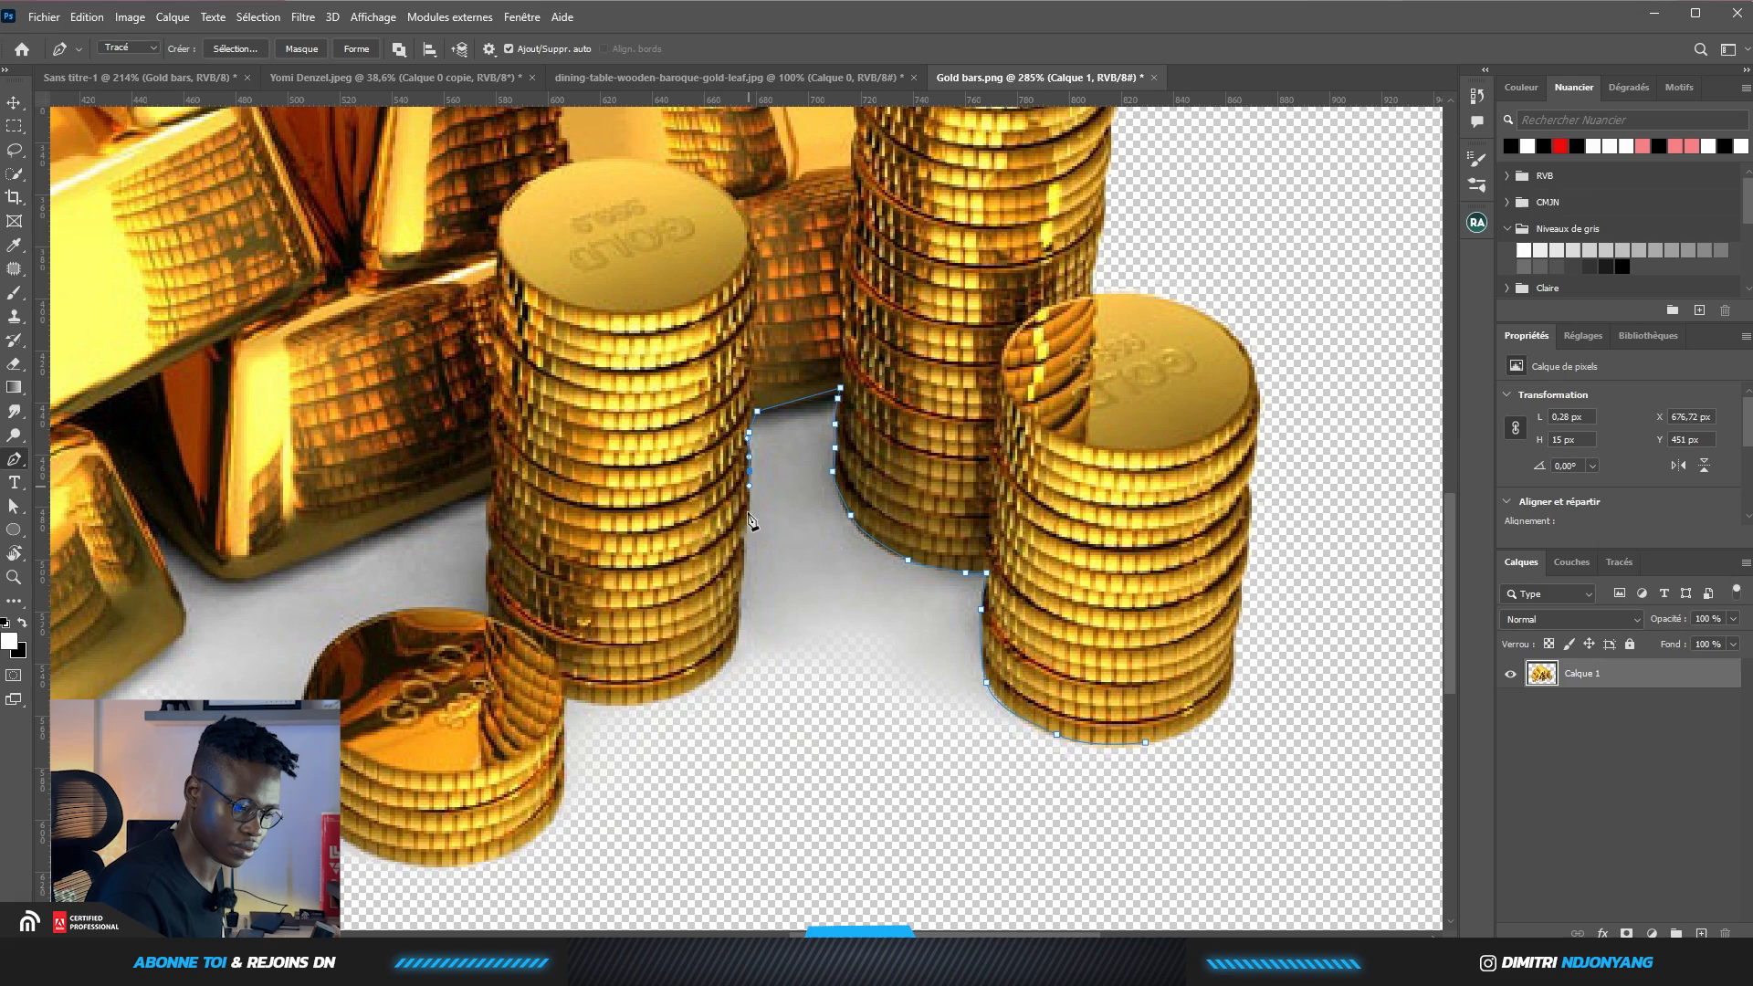
Continue the path along the base of the middle coin stack and around the low coin stack in front of it
{"action": "left_click", "coordinate": [596, 703]}
{"action": "left_click", "coordinate": [565, 698]}
{"action": "left_click", "coordinate": [562, 773]}
{"action": "left_click", "coordinate": [552, 819]}
{"action": "left_click", "coordinate": [465, 864]}
{"action": "left_click", "coordinate": [361, 849]}
{"action": "left_click", "coordinate": [303, 698]}
{"action": "left_click", "coordinate": [348, 627]}
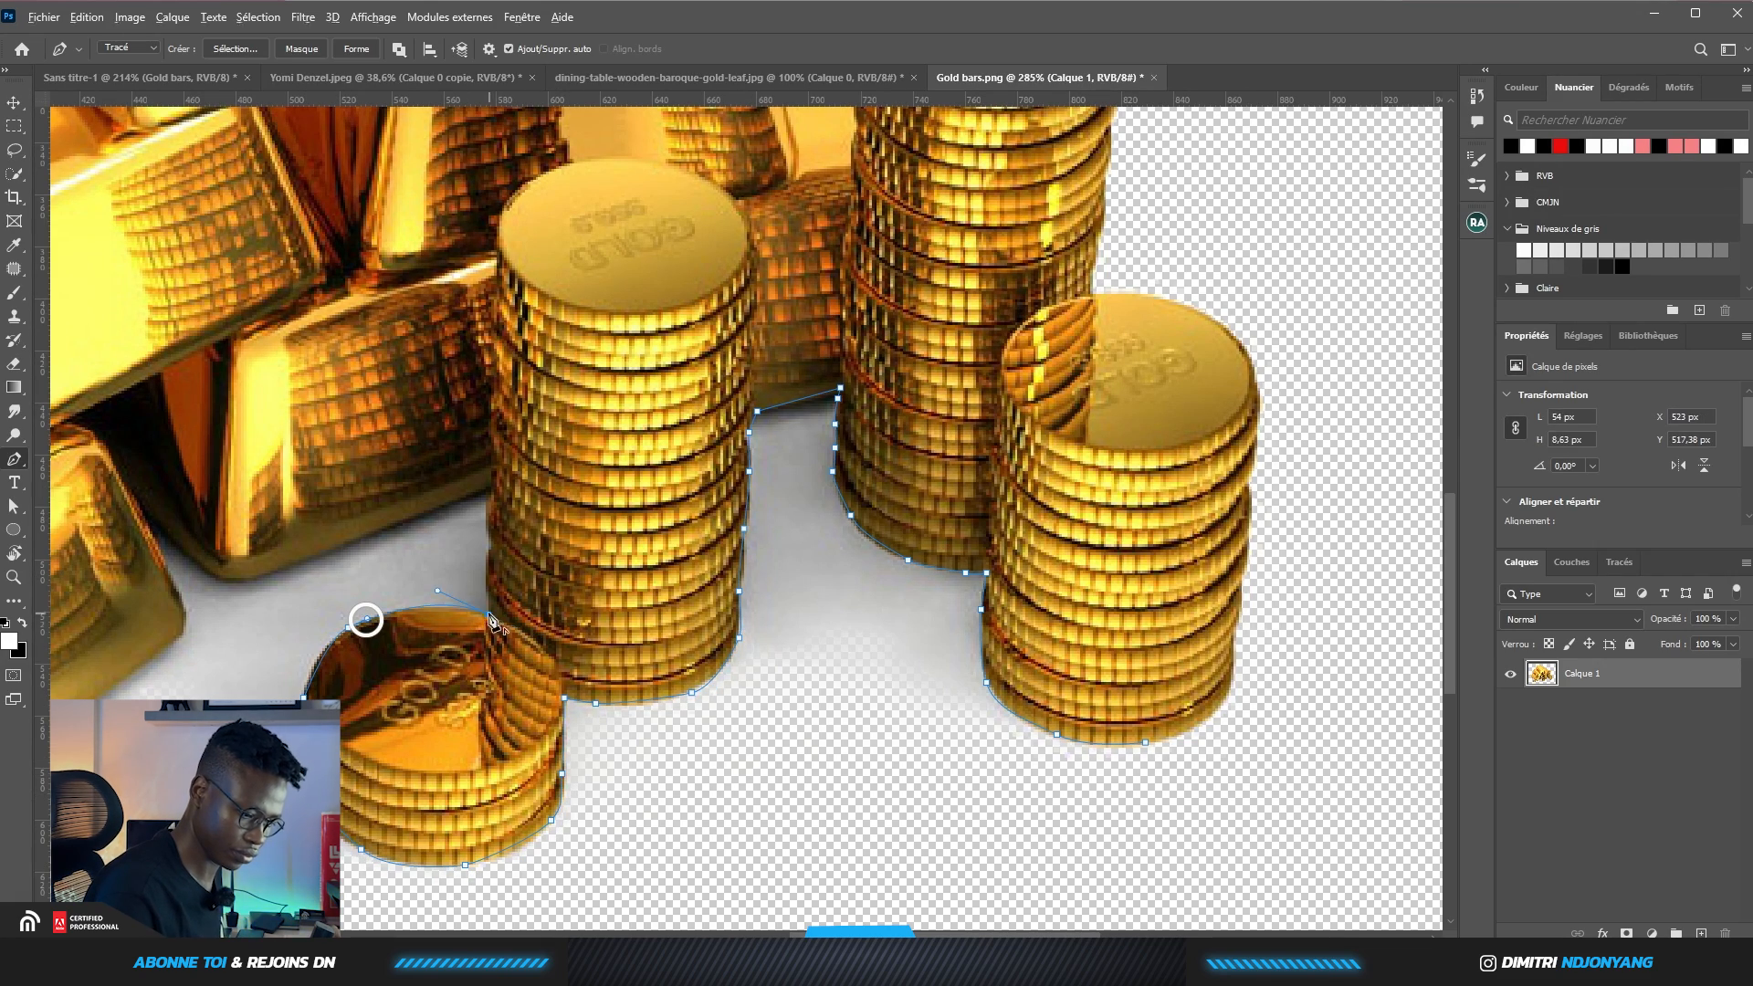
Extend the path along the lower edges of the front gold bars
{"action": "left_click_drag", "start_coordinate": [161, 652], "coordinate": [595, 493]}
{"action": "left_click", "coordinate": [465, 591]}
{"action": "left_click", "coordinate": [560, 750]}
{"action": "left_click", "coordinate": [451, 680]}
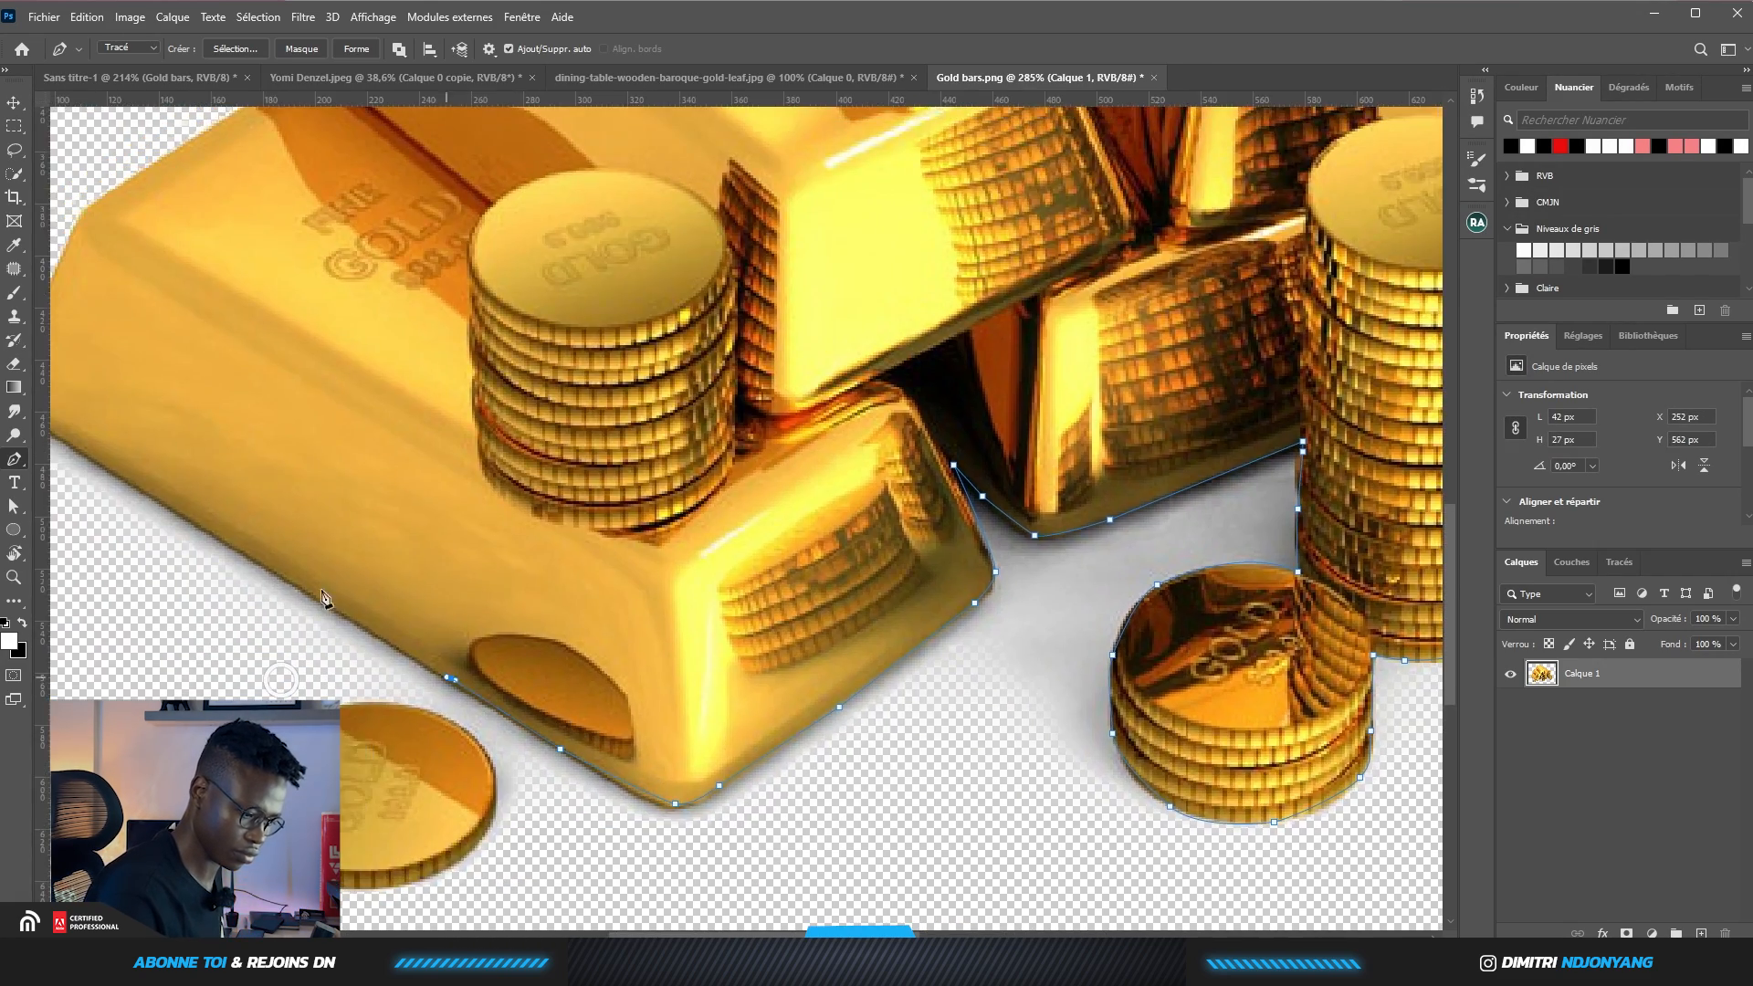
{"action": "left_click", "coordinate": [371, 587]}
{"action": "left_click", "coordinate": [163, 510]}
Carry the path around the loose coin and below the whole pile, closing it around the grey shadow
{"action": "left_click", "coordinate": [330, 502]}
{"action": "left_click", "coordinate": [344, 513]}
{"action": "left_click", "coordinate": [391, 544]}
{"action": "left_click", "coordinate": [383, 677]}
{"action": "left_click", "coordinate": [166, 621]}
{"action": "left_click_drag", "start_coordinate": [1178, 694], "coordinate": [504, 674]}
{"action": "left_click", "coordinate": [833, 712]}
{"action": "left_click", "coordinate": [1175, 640]}
{"action": "left_click", "coordinate": [1233, 539]}
{"action": "left_click", "coordinate": [1206, 490]}
Convert the closed path to a selection, delete the shadow pixels inside it and deselect
{"action": "key", "text": "ctrl+Return"}
{"action": "key", "text": "Delete"}
{"action": "scroll", "coordinate": [1200, 496], "scroll_direction": "down", "scroll_amount": 5}
{"action": "key", "text": "ctrl+d"}
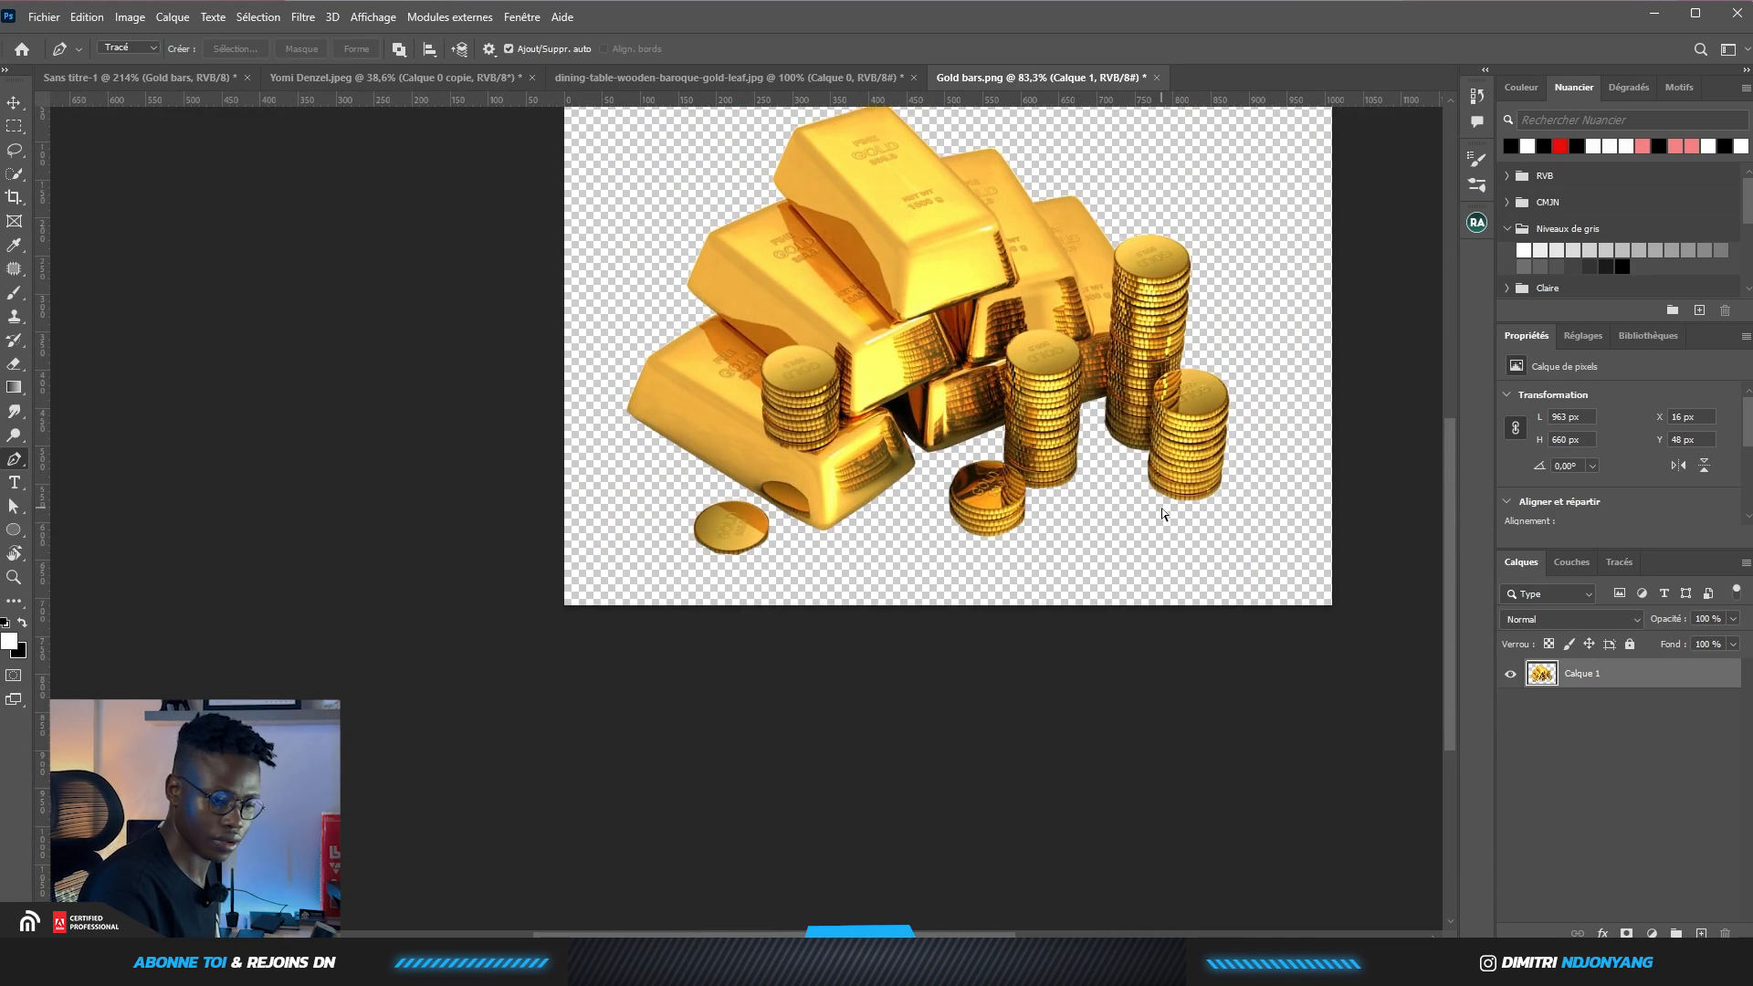
Save the edited Gold bars contents and return to the Sans titre-1 composite to inspect the gold's edges
{"action": "key", "text": "ctrl+s"}
{"action": "scroll", "coordinate": [1128, 529], "scroll_direction": "up", "scroll_amount": 1}
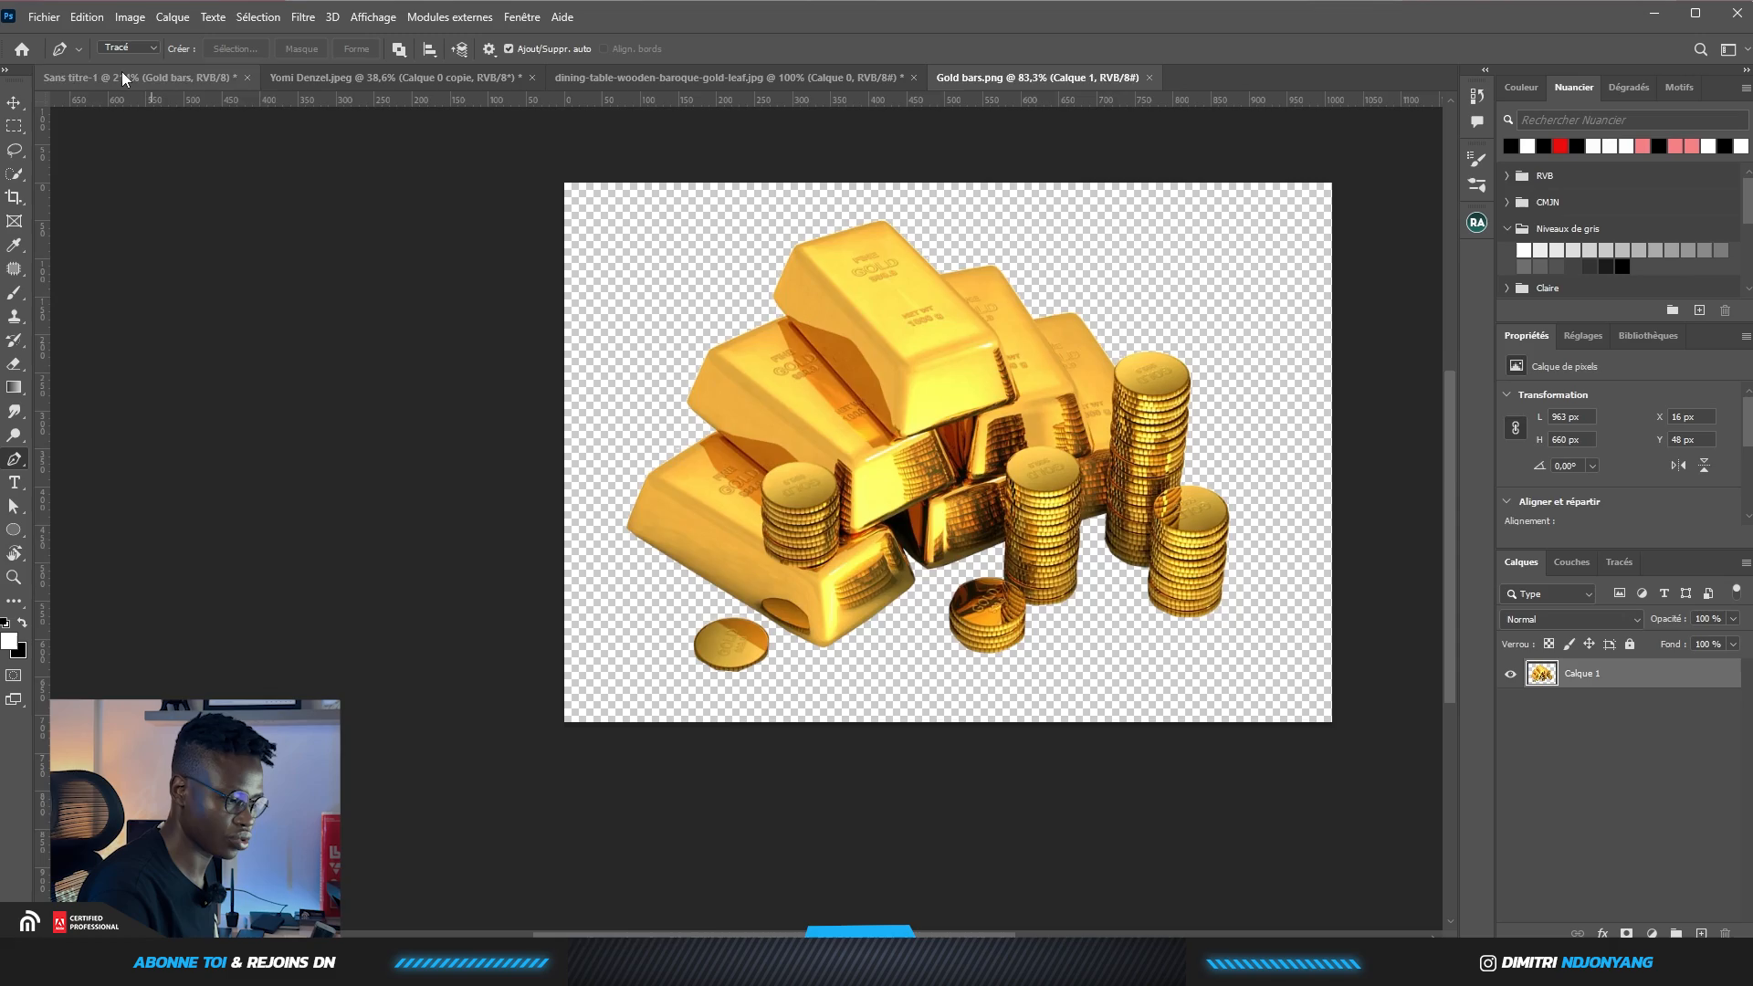
{"action": "left_click", "coordinate": [122, 73]}
{"action": "scroll", "coordinate": [281, 280], "scroll_direction": "down", "scroll_amount": 7}
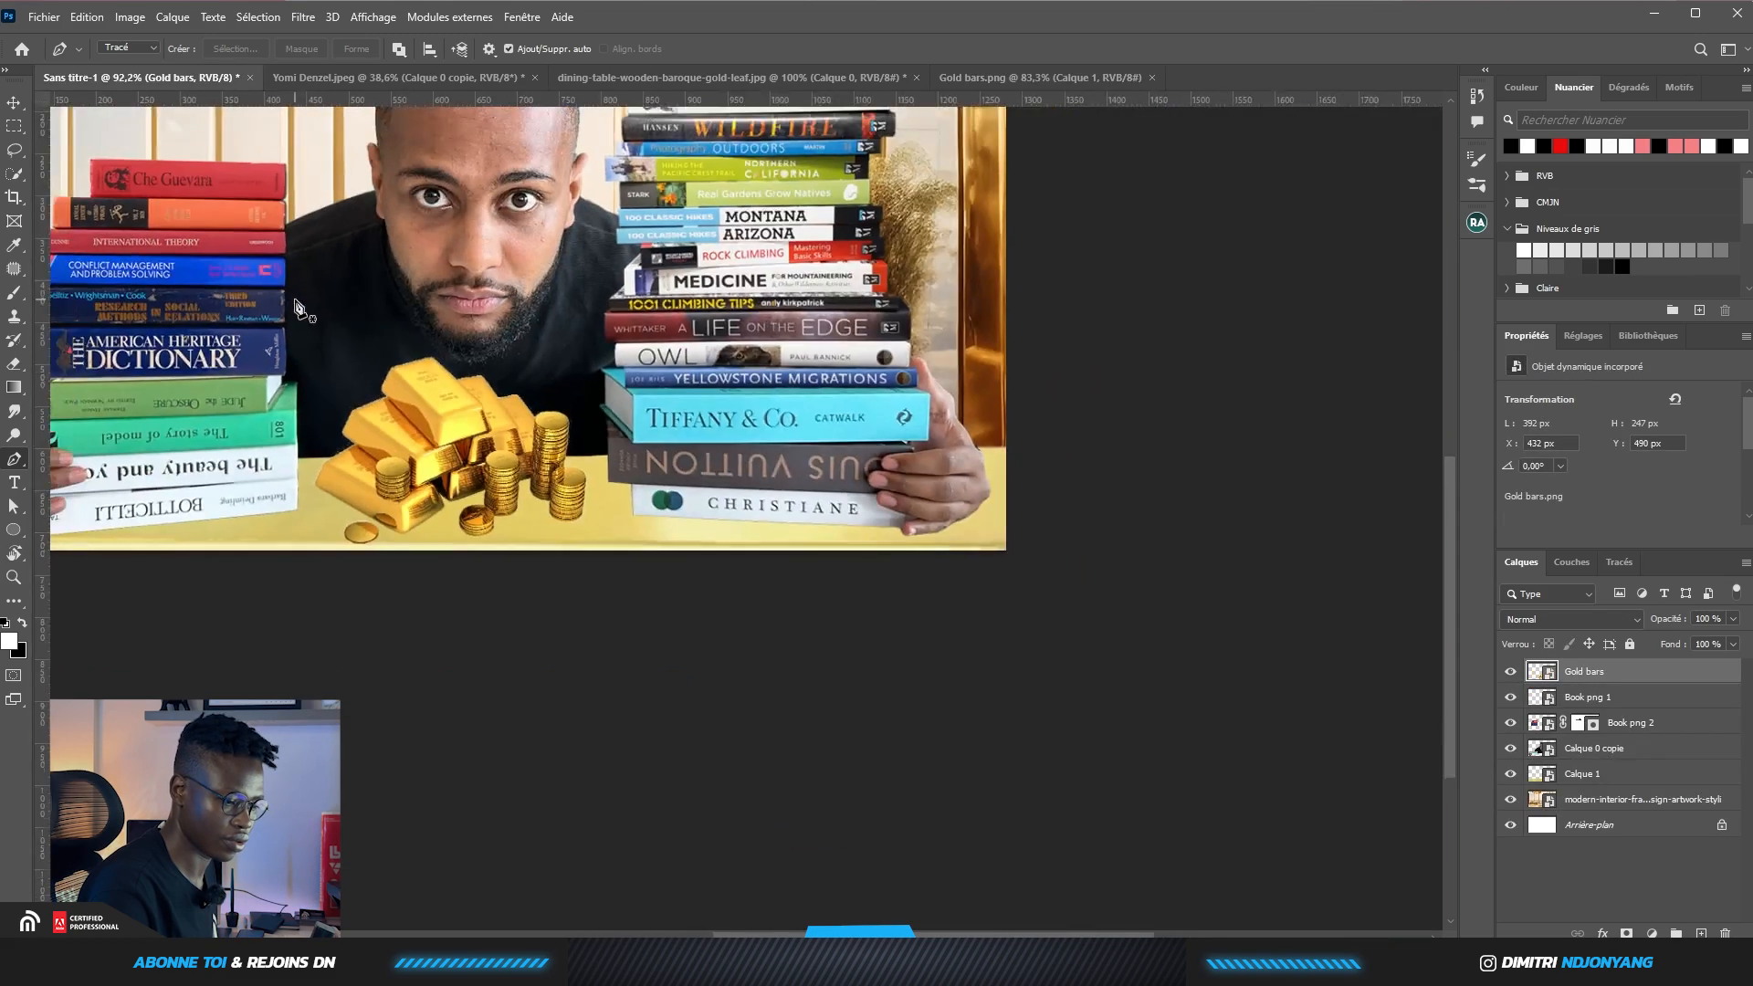
{"action": "left_click_drag", "start_coordinate": [378, 294], "coordinate": [381, 508]}
{"action": "scroll", "coordinate": [310, 494], "scroll_direction": "up", "scroll_amount": 6}
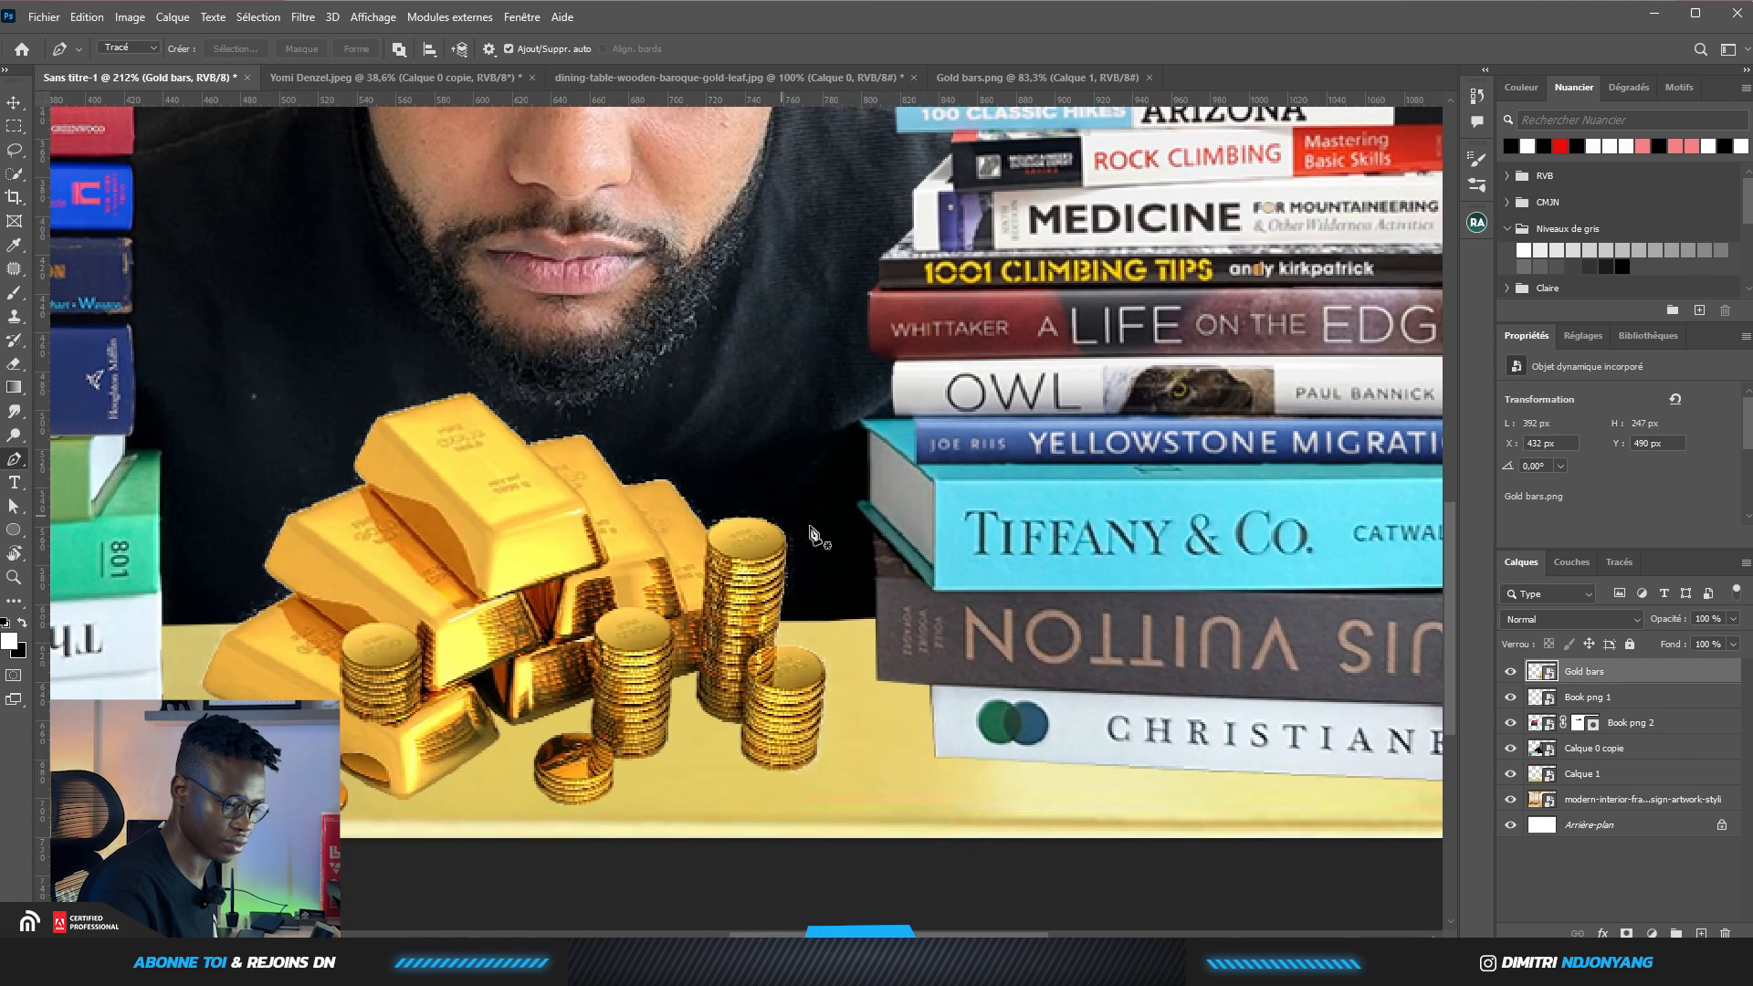
In Gold bars.png, add a solid black colour fill layer and move it beneath Calque 1
{"action": "left_click", "coordinate": [1032, 78]}
{"action": "scroll", "coordinate": [914, 237], "scroll_direction": "up", "scroll_amount": 2}
{"action": "scroll", "coordinate": [914, 239], "scroll_direction": "up", "scroll_amount": 2}
{"action": "left_click_drag", "start_coordinate": [1026, 249], "coordinate": [681, 176]}
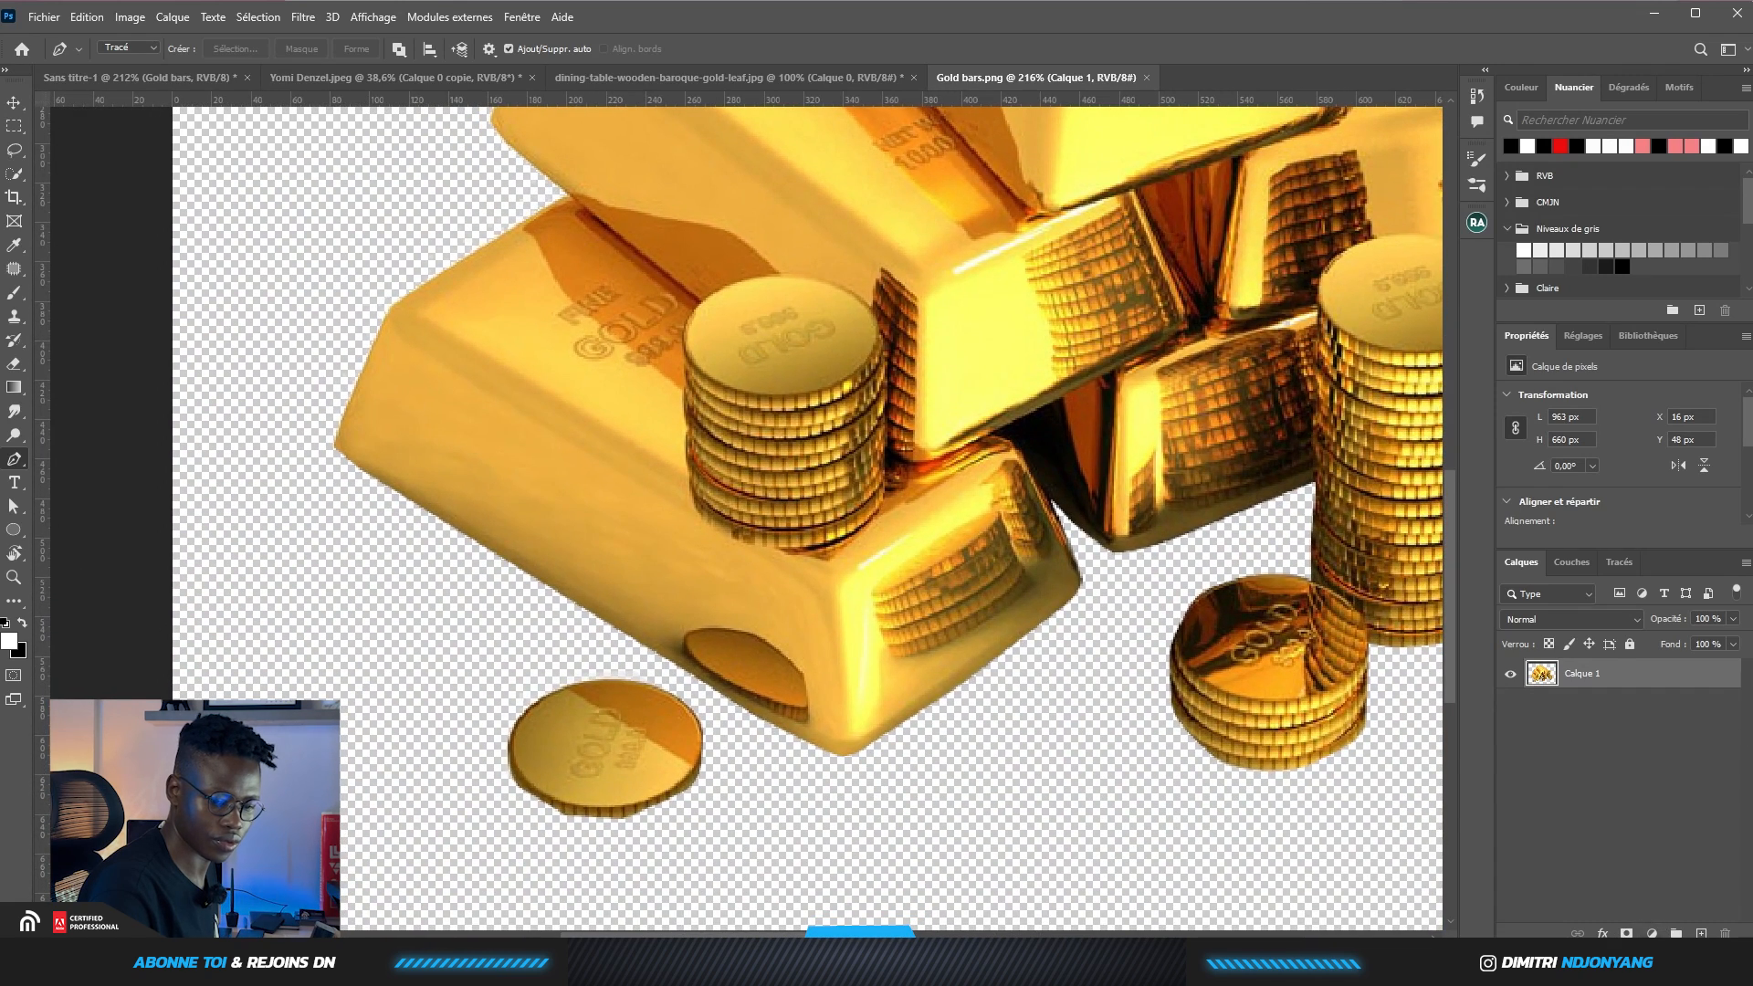
{"action": "left_click", "coordinate": [1651, 933]}
{"action": "left_click", "coordinate": [1579, 614]}
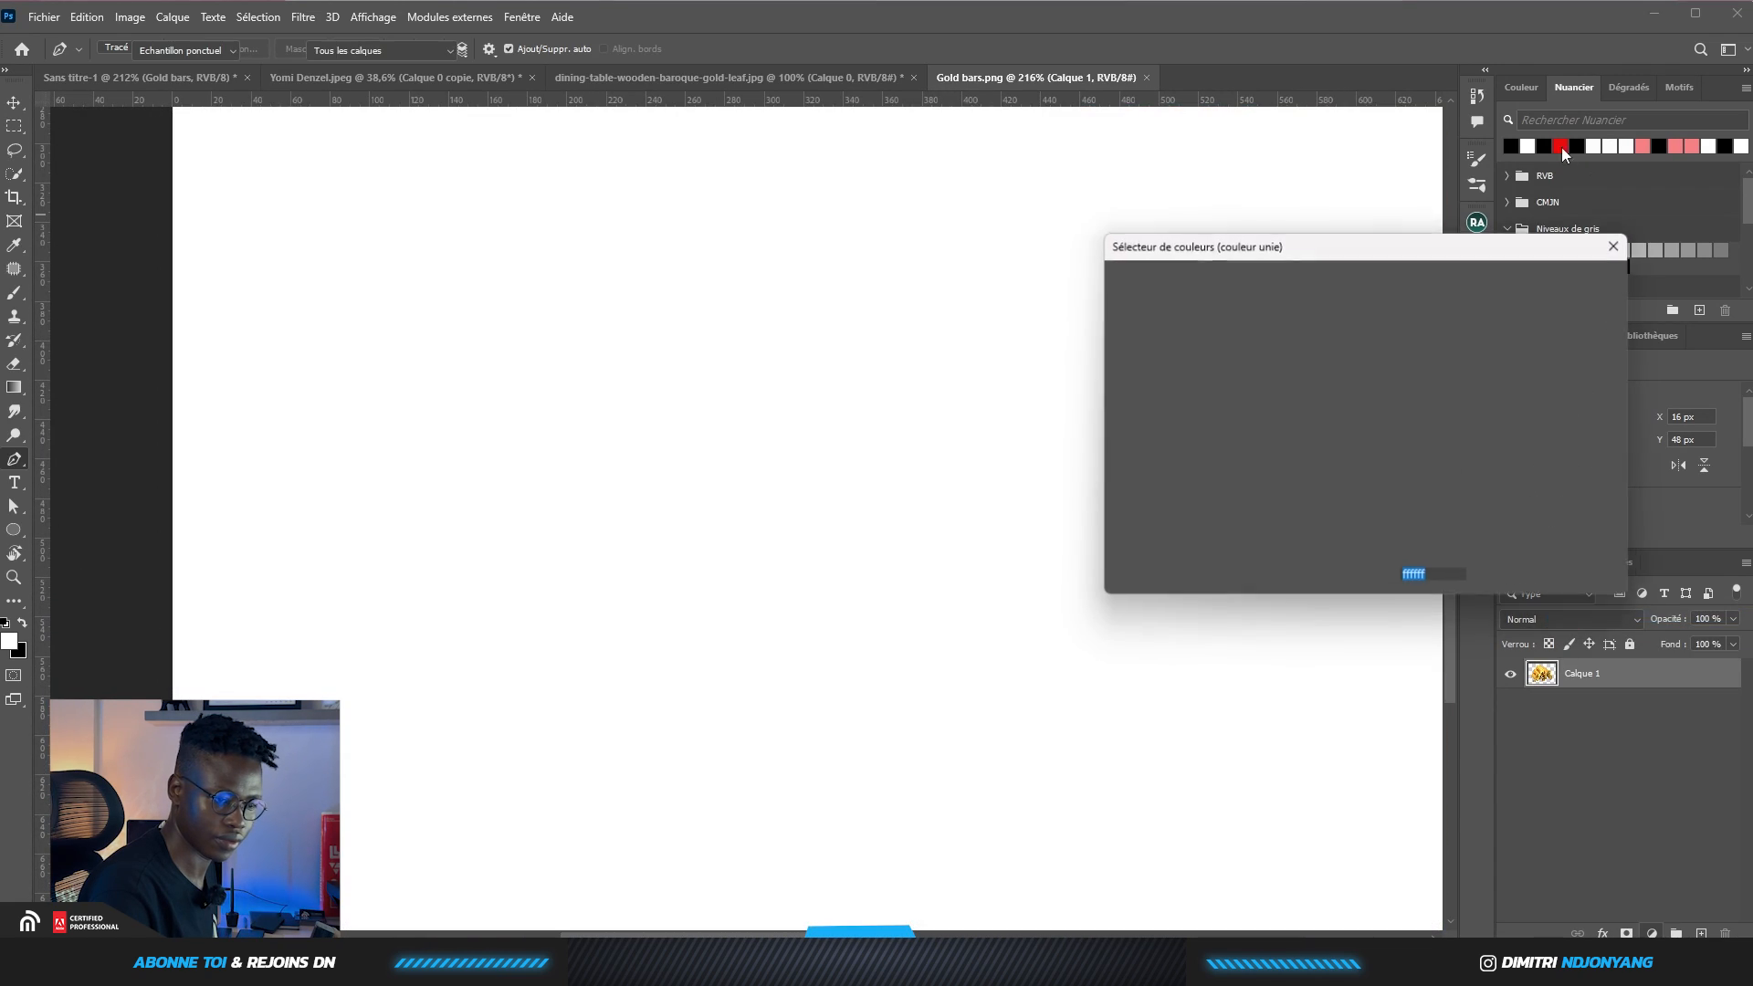
{"action": "left_click", "coordinate": [1513, 145]}
{"action": "left_click", "coordinate": [1561, 280]}
{"action": "left_click_drag", "start_coordinate": [1669, 683], "coordinate": [1649, 734]}
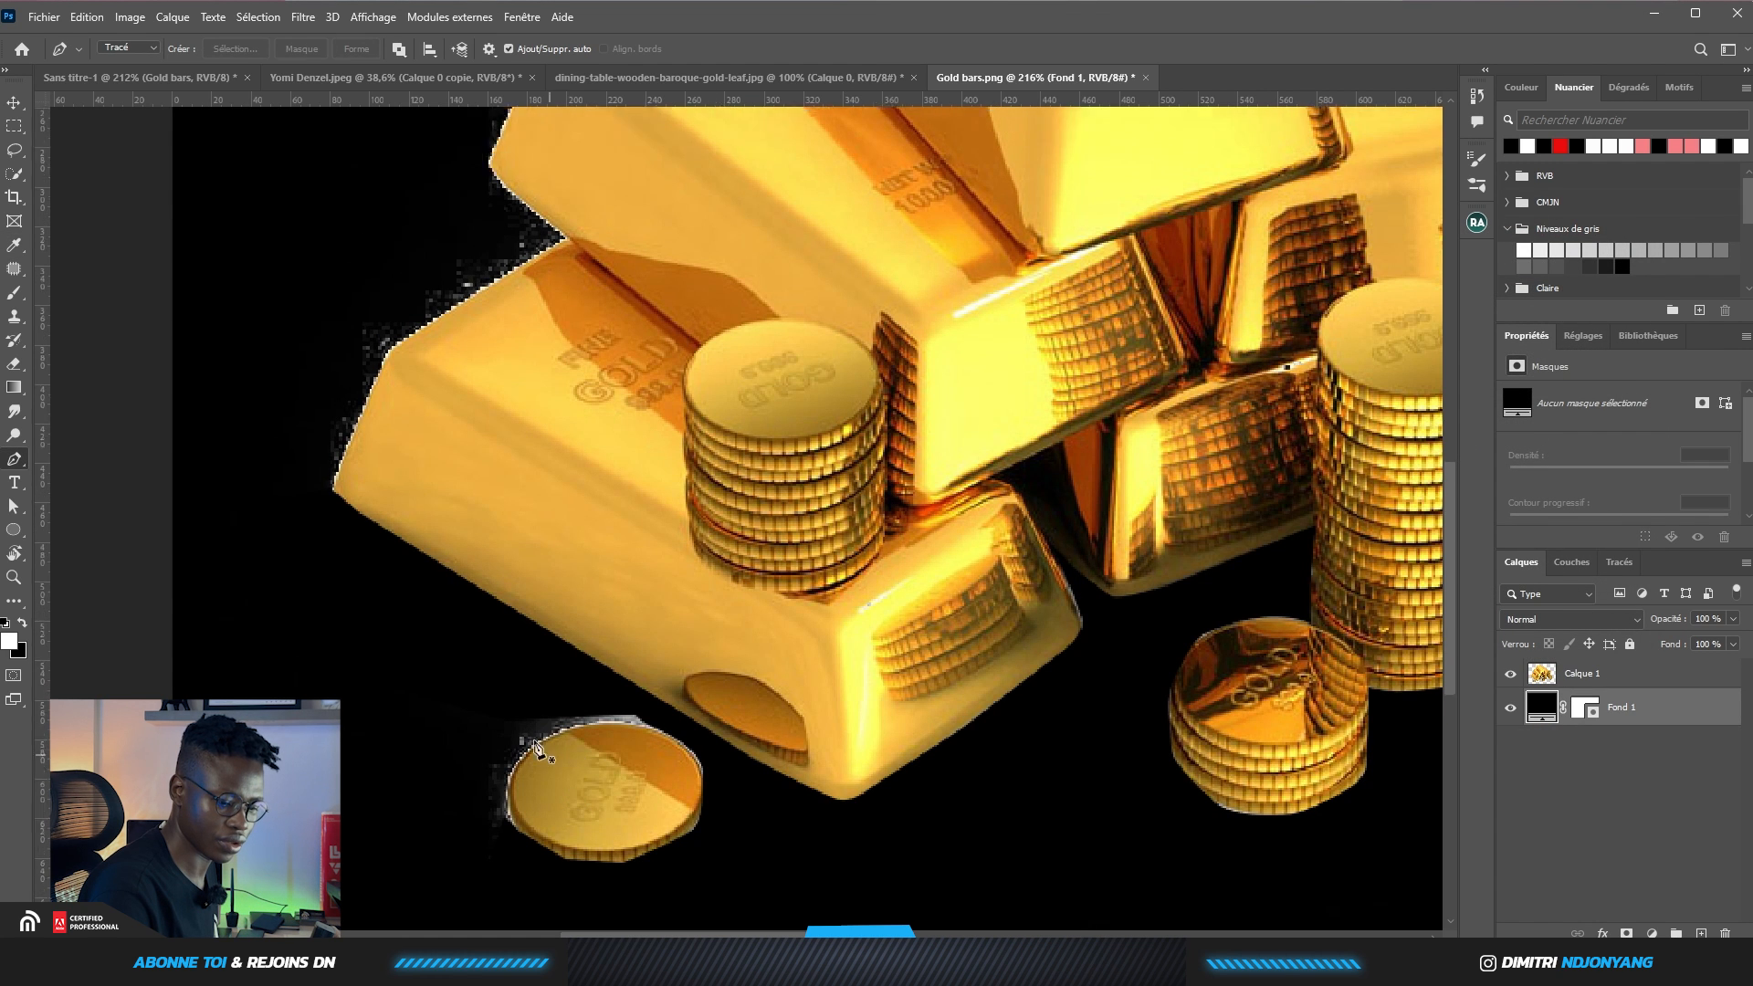
Trace the edge of the loose coin with the Pen tool, keeping the pale fringe outside
{"action": "scroll", "coordinate": [659, 841], "scroll_direction": "up", "scroll_amount": 5}
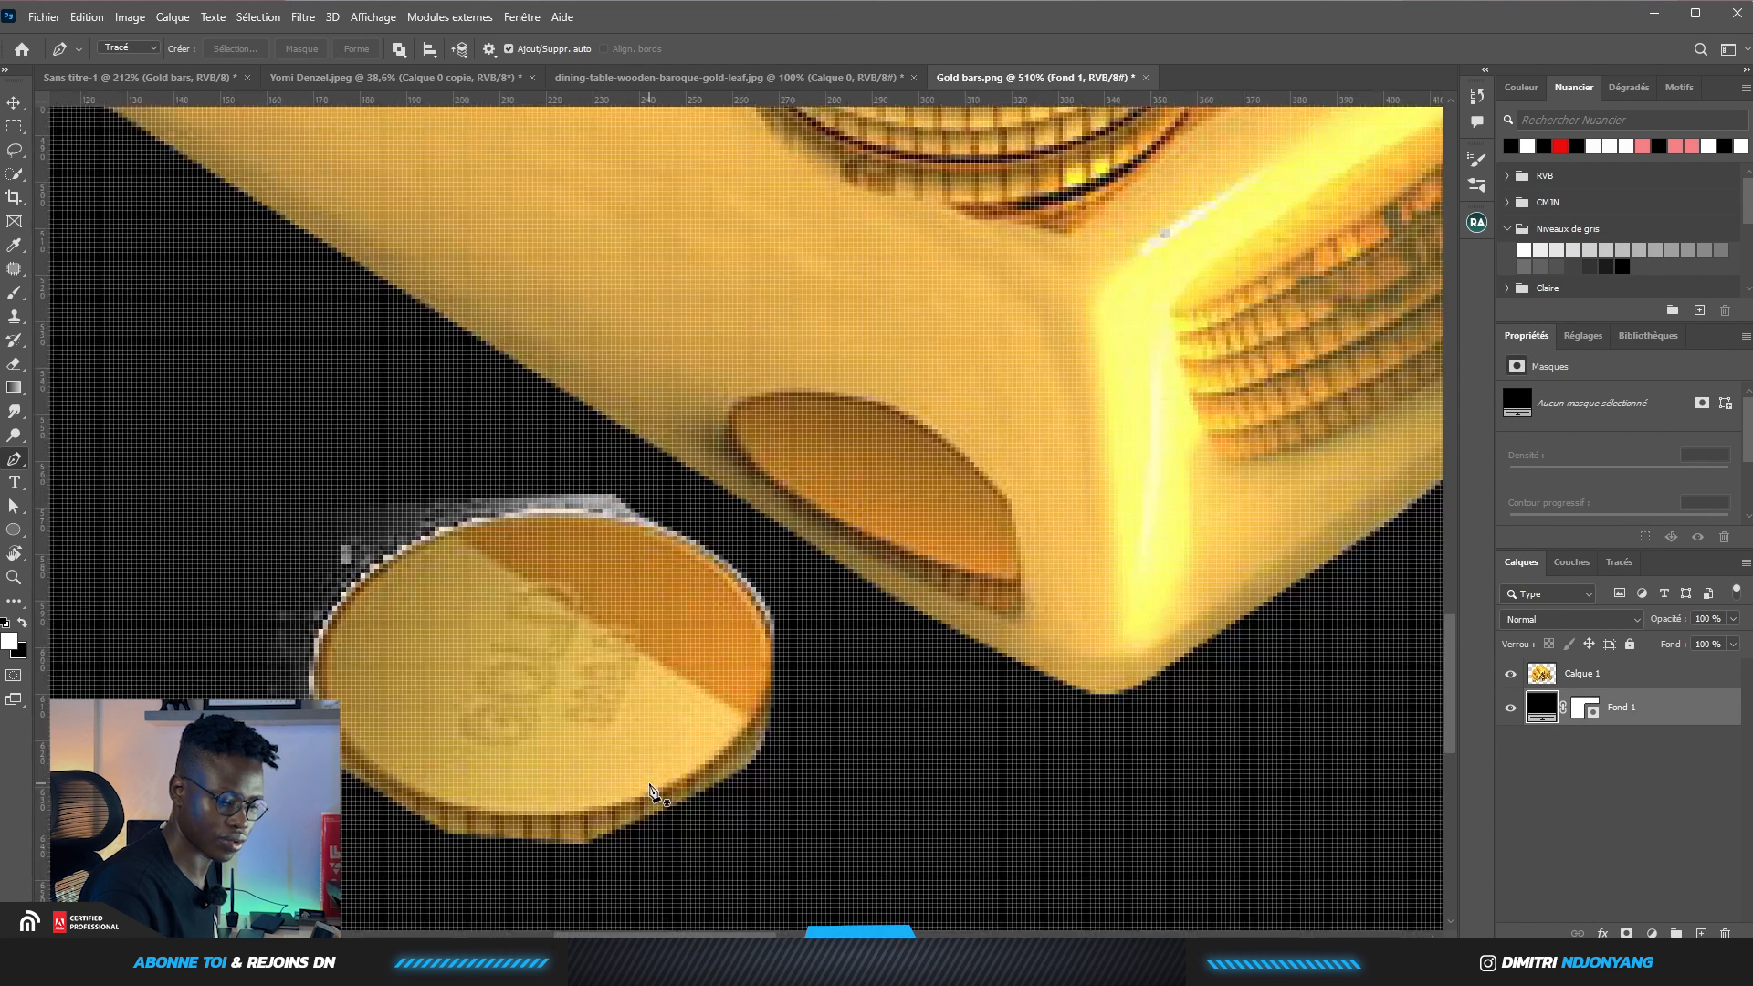
{"action": "left_click", "coordinate": [737, 769]}
{"action": "left_click_drag", "start_coordinate": [770, 722], "coordinate": [776, 698]}
{"action": "left_click_drag", "start_coordinate": [774, 629], "coordinate": [771, 623]}
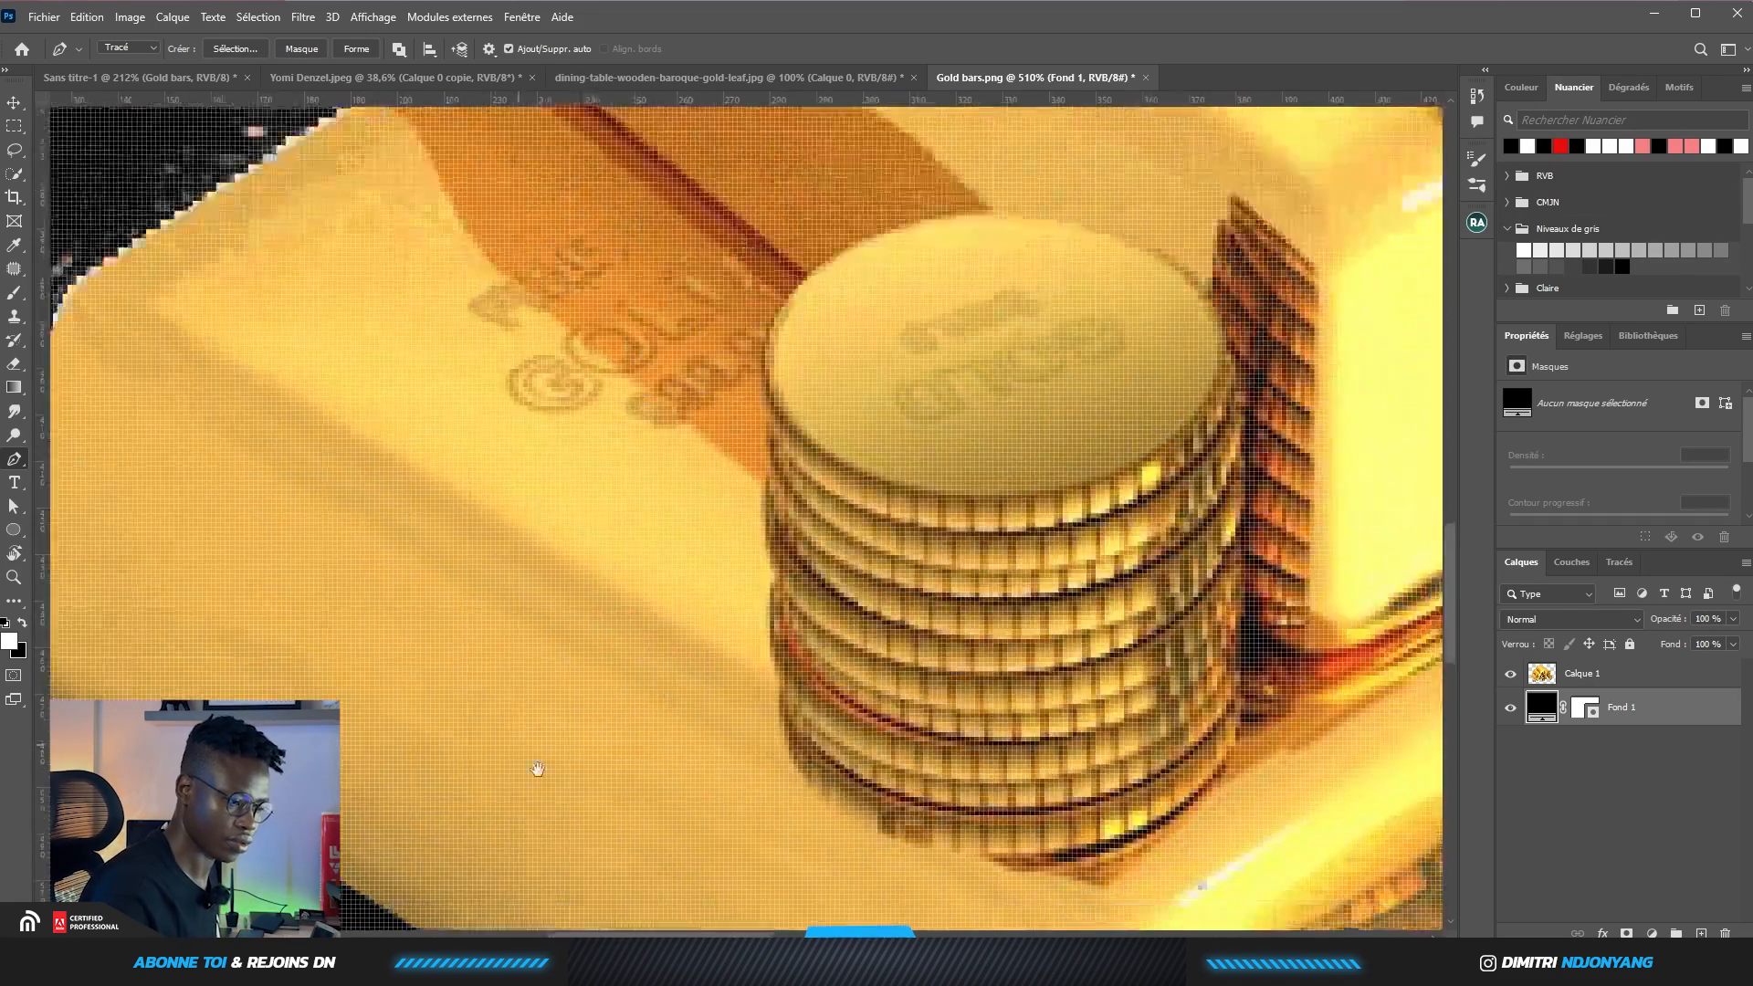
Trace the outer edge of the gold bars and coin stacks with the Pen tool, and make Calque 1 the active layer
{"action": "left_click", "coordinate": [354, 513]}
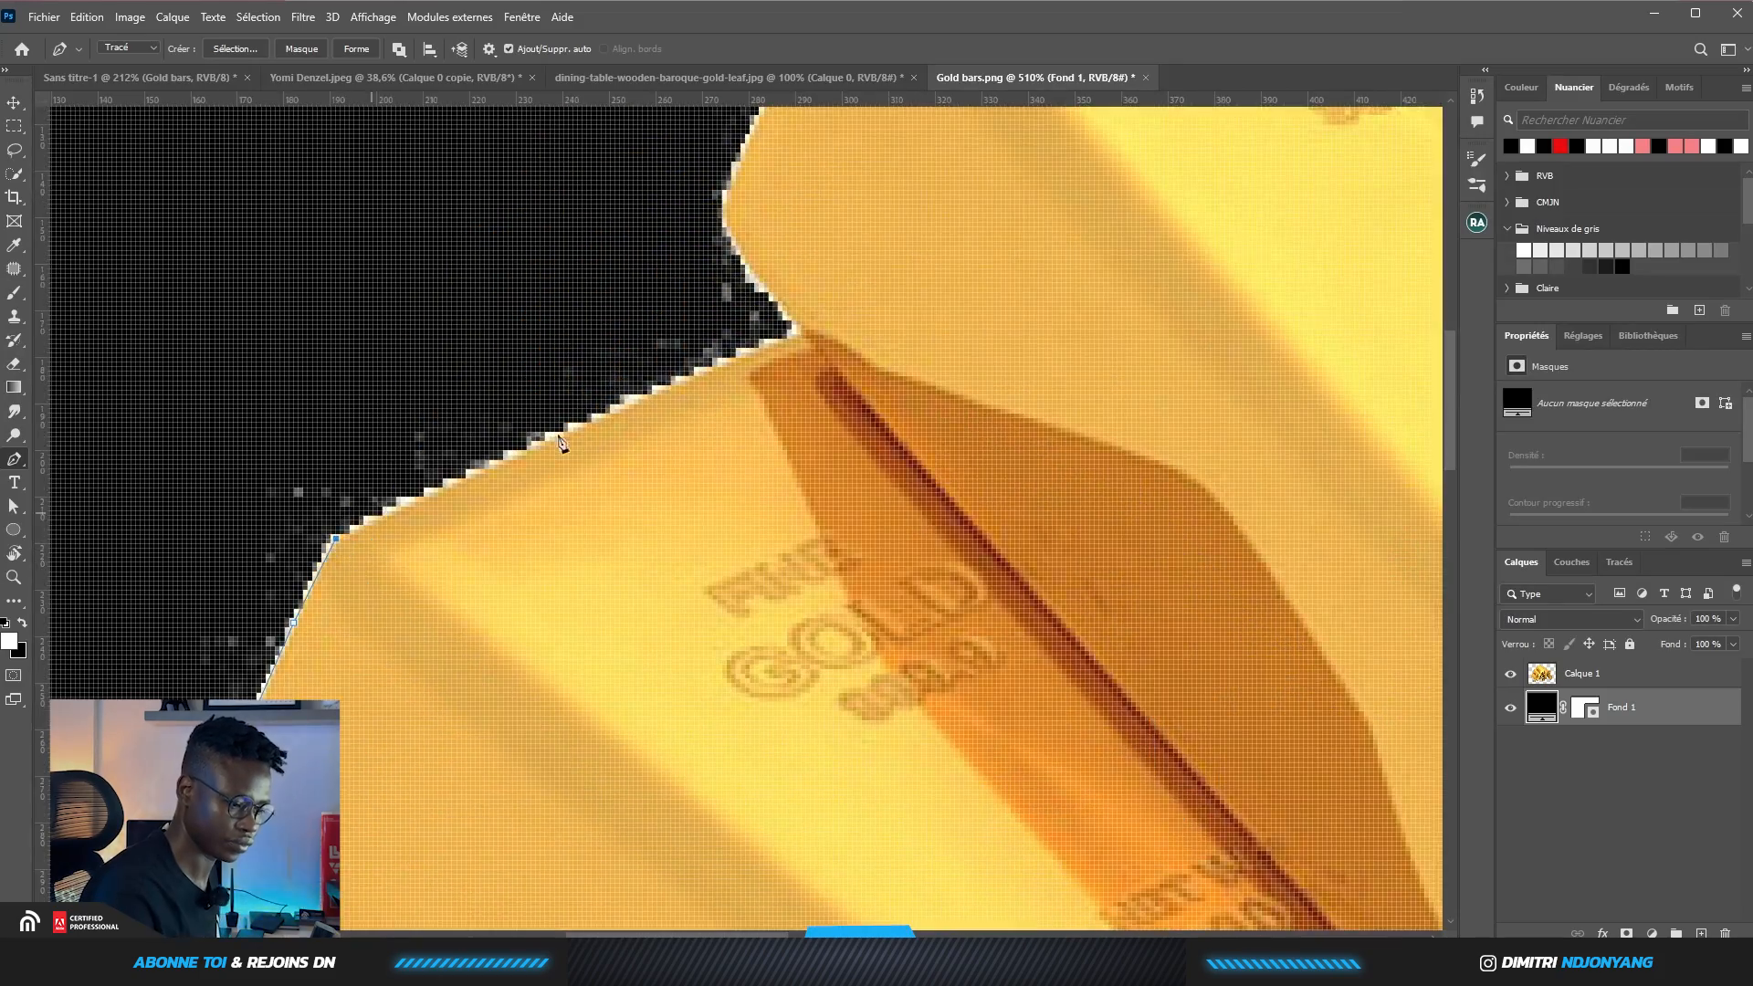
{"action": "left_click", "coordinate": [1100, 180]}
{"action": "left_click", "coordinate": [1114, 187]}
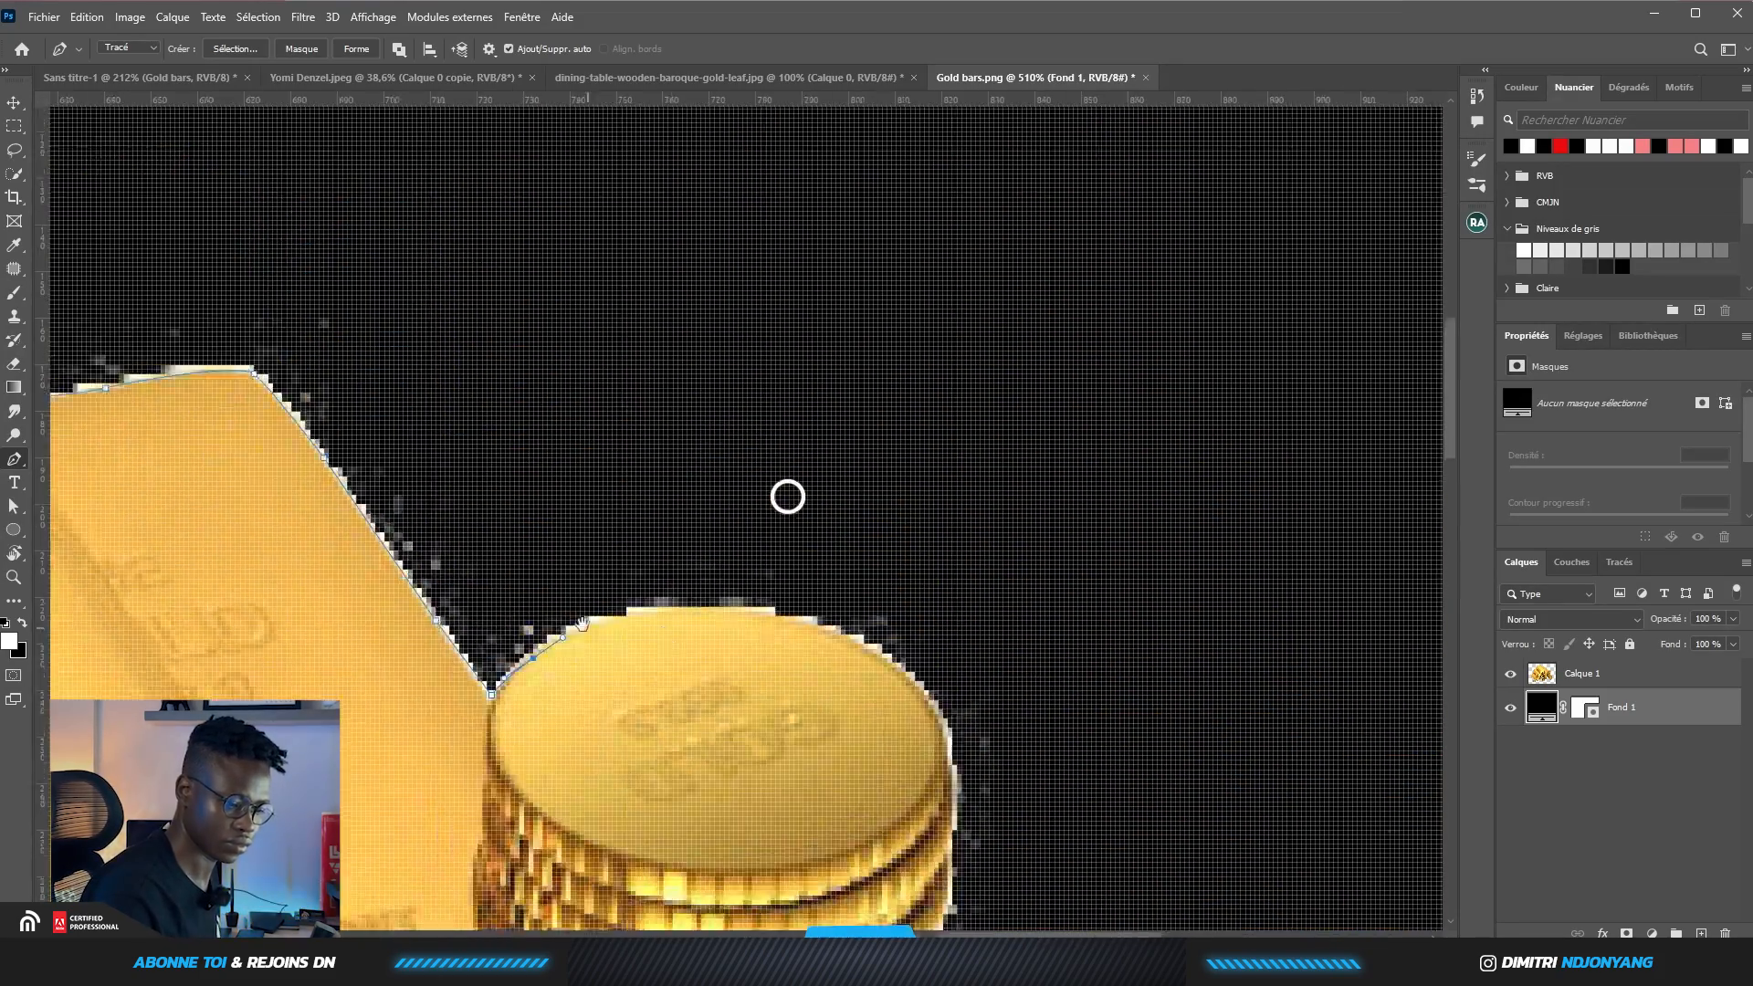
{"action": "left_click_drag", "start_coordinate": [821, 614], "coordinate": [882, 666]}
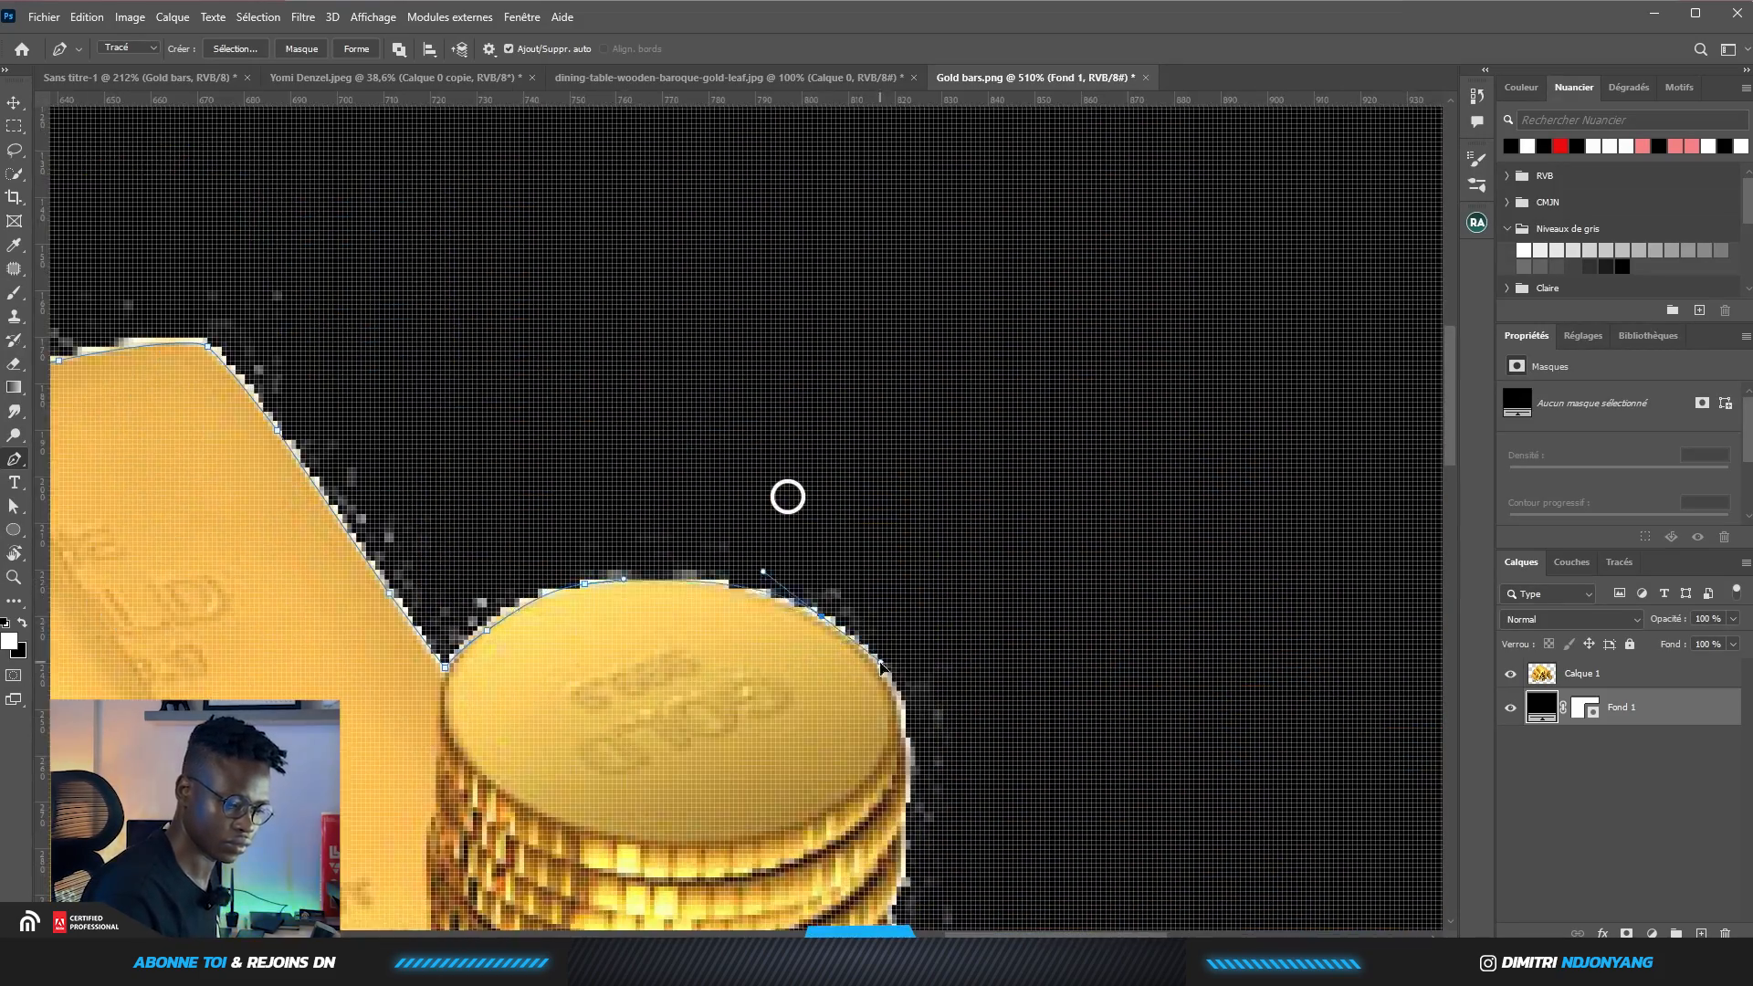
{"action": "left_click", "coordinate": [394, 602]}
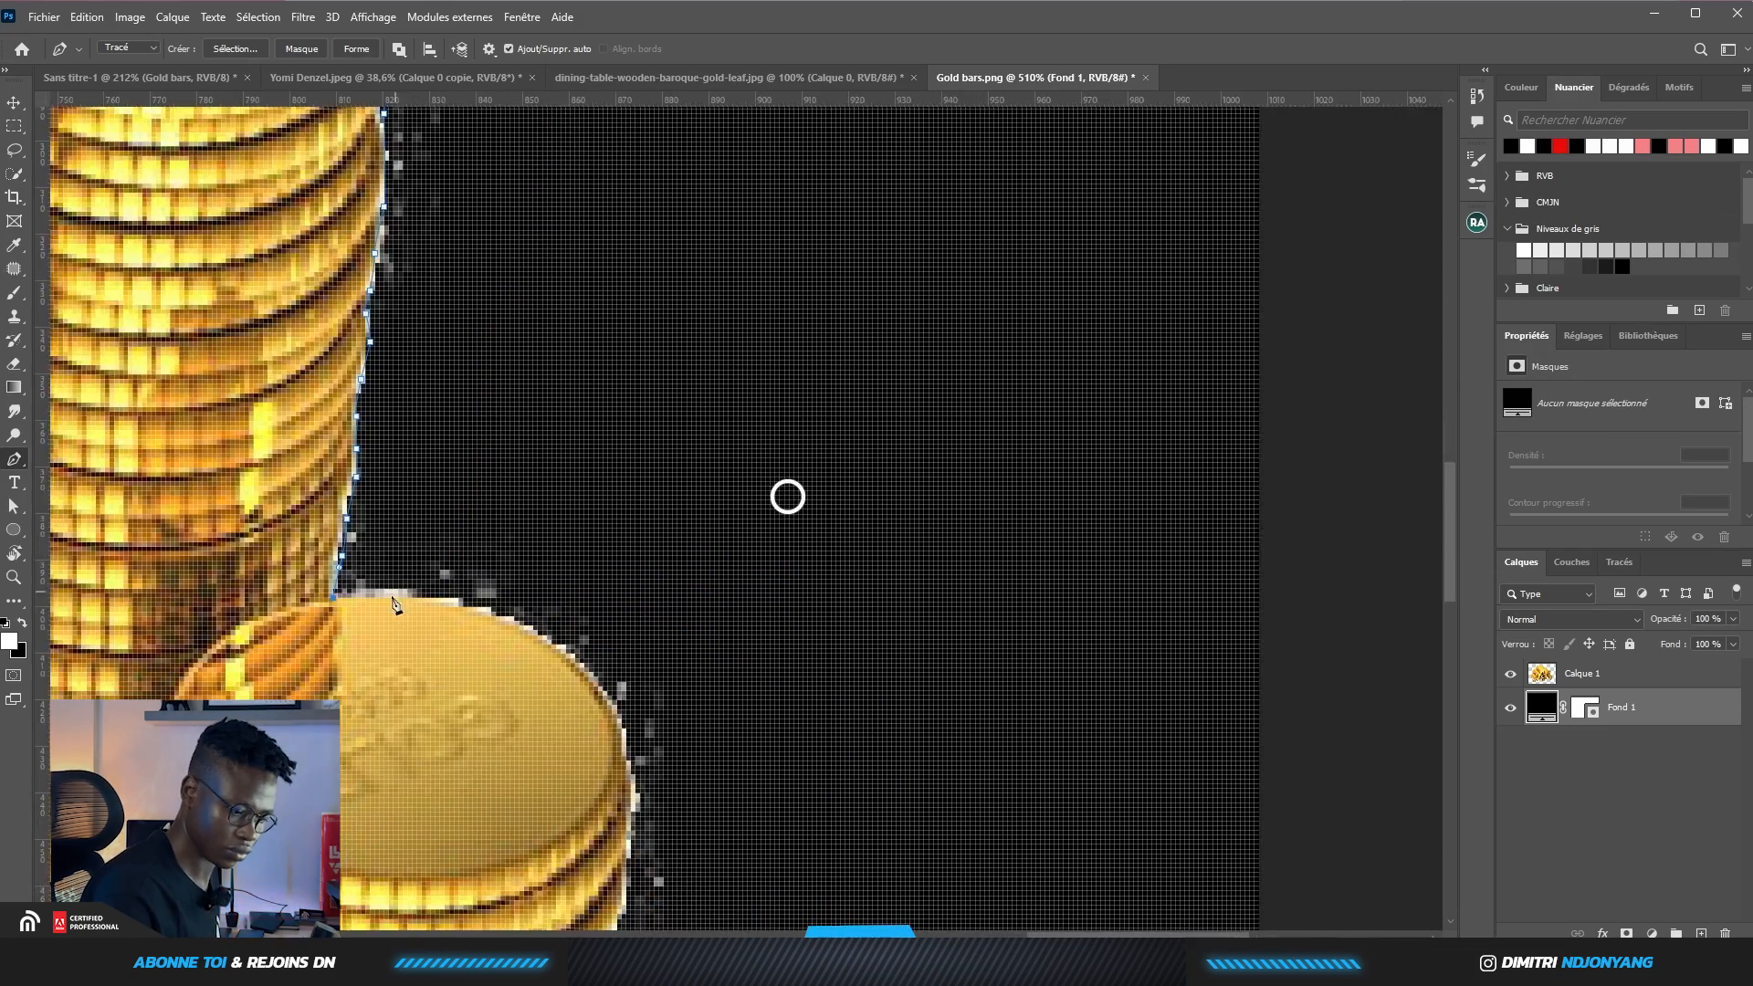
{"action": "scroll", "coordinate": [788, 496], "scroll_direction": "down", "scroll_amount": 15}
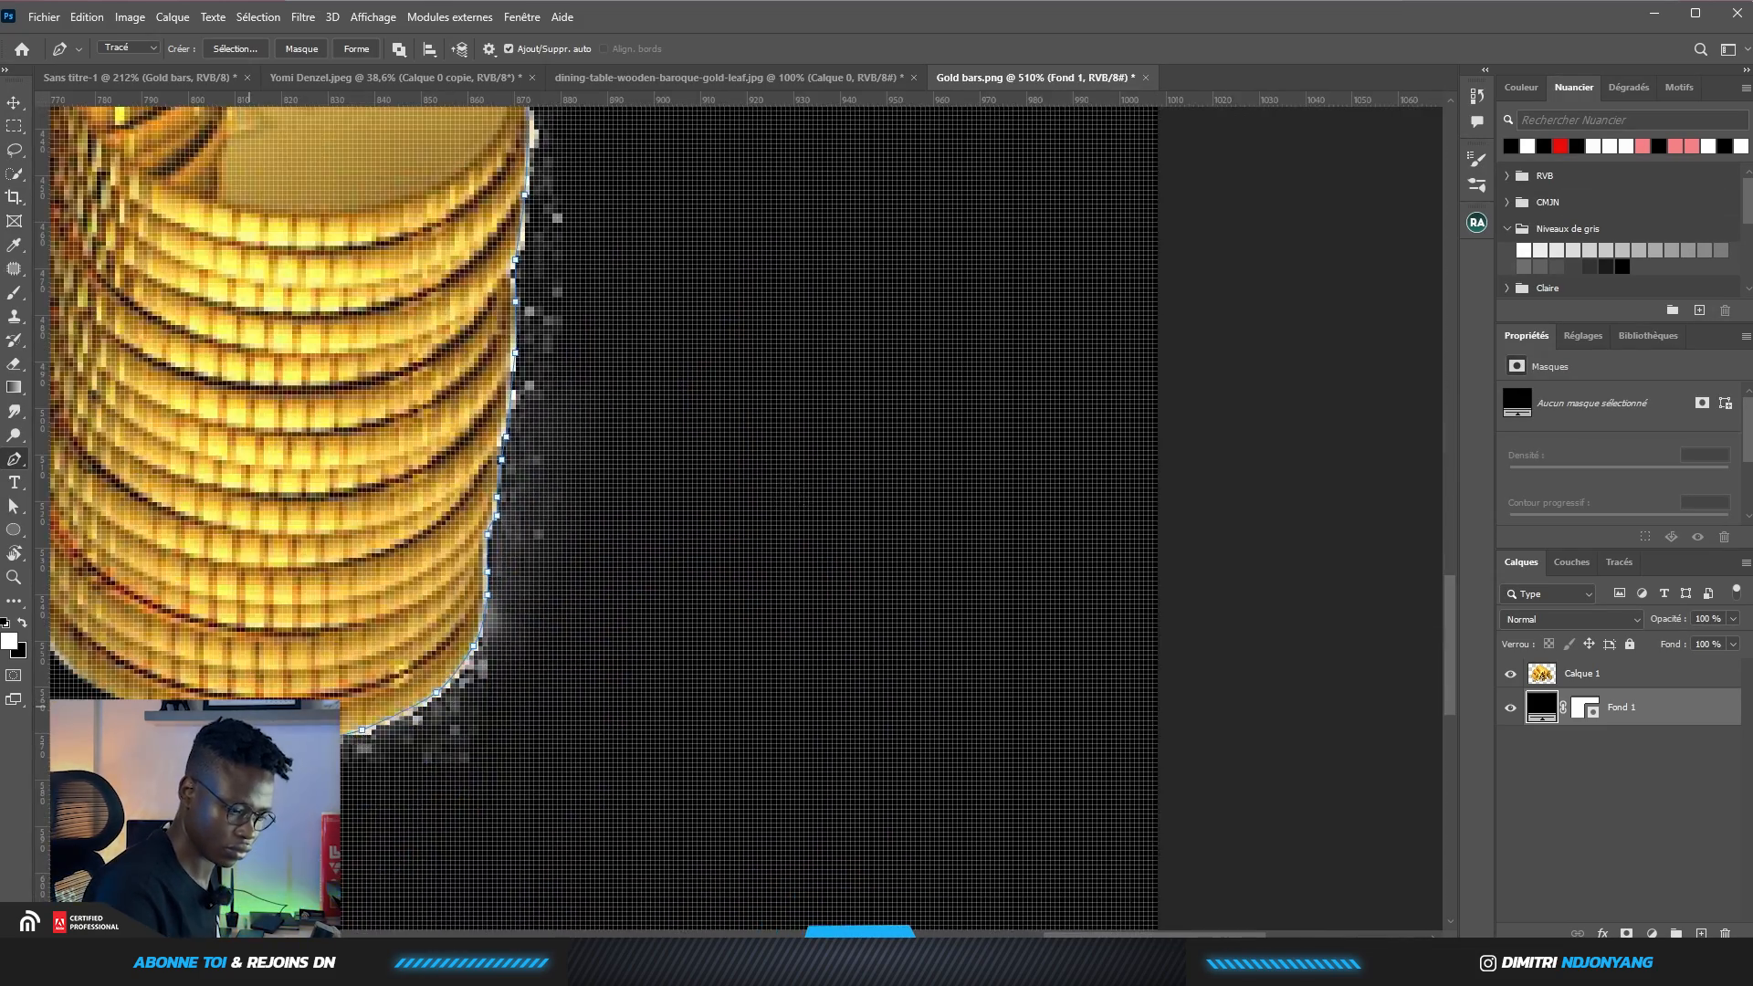
{"action": "scroll", "coordinate": [475, 338], "scroll_direction": "down", "scroll_amount": 10}
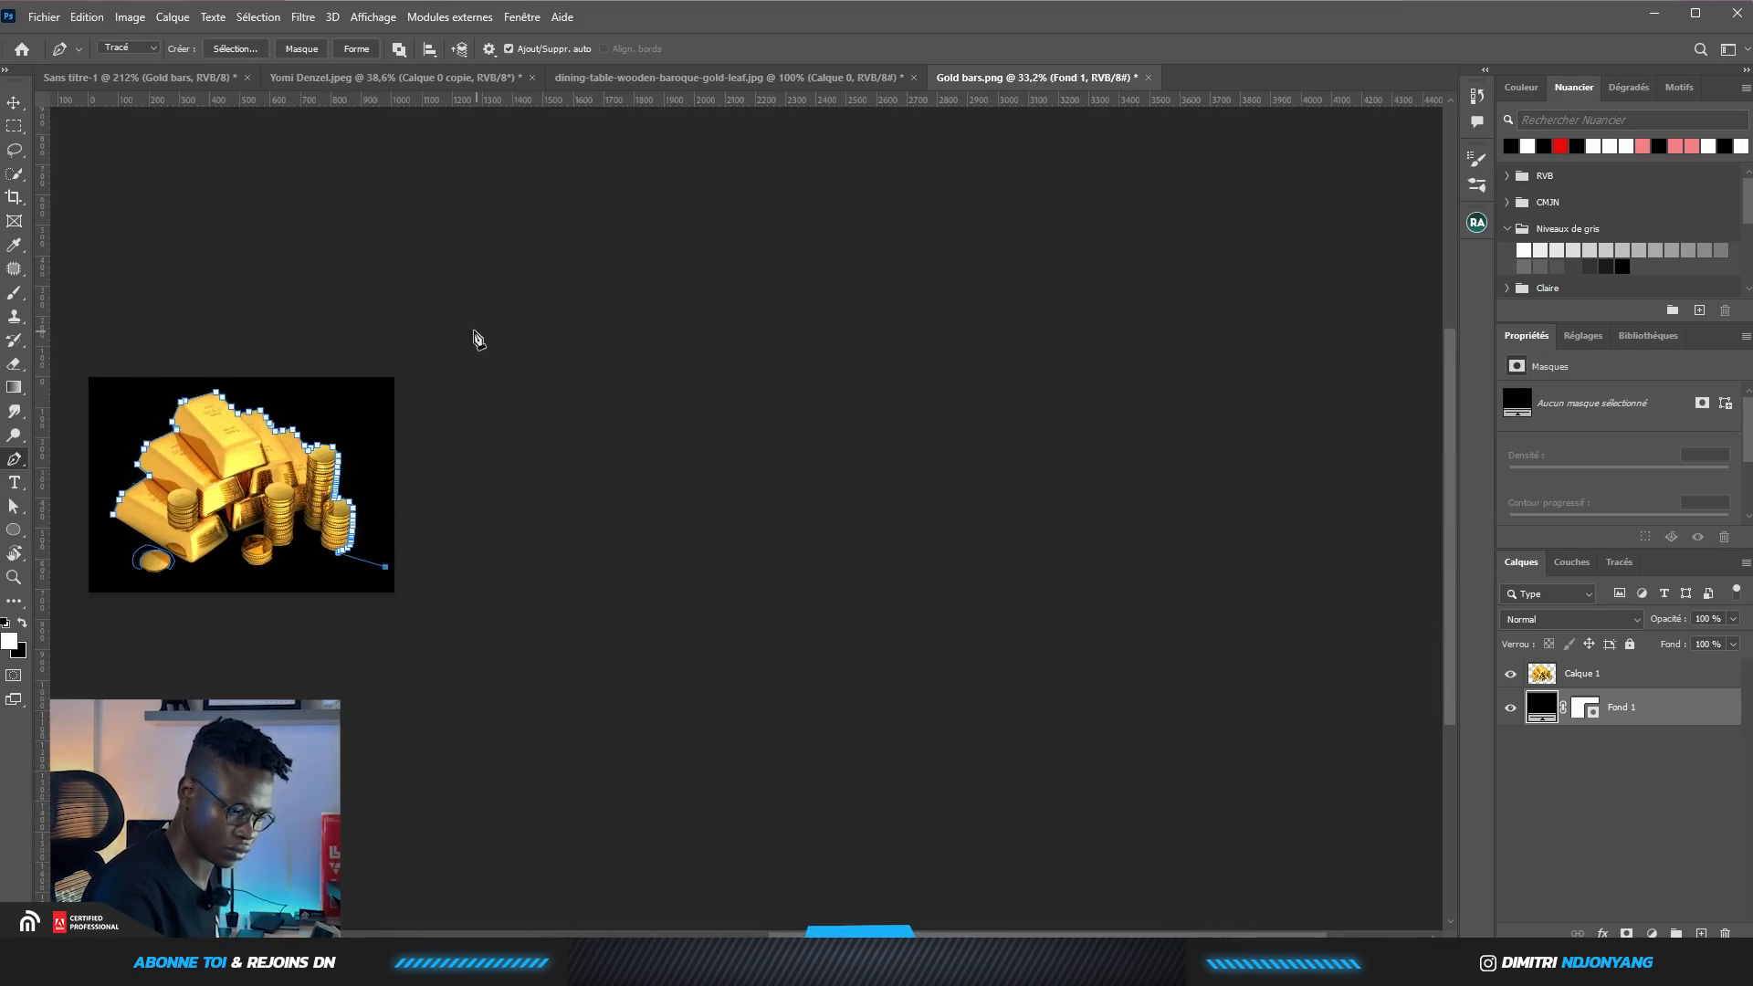
{"action": "key", "text": "v"}
{"action": "left_click", "coordinate": [1669, 678]}
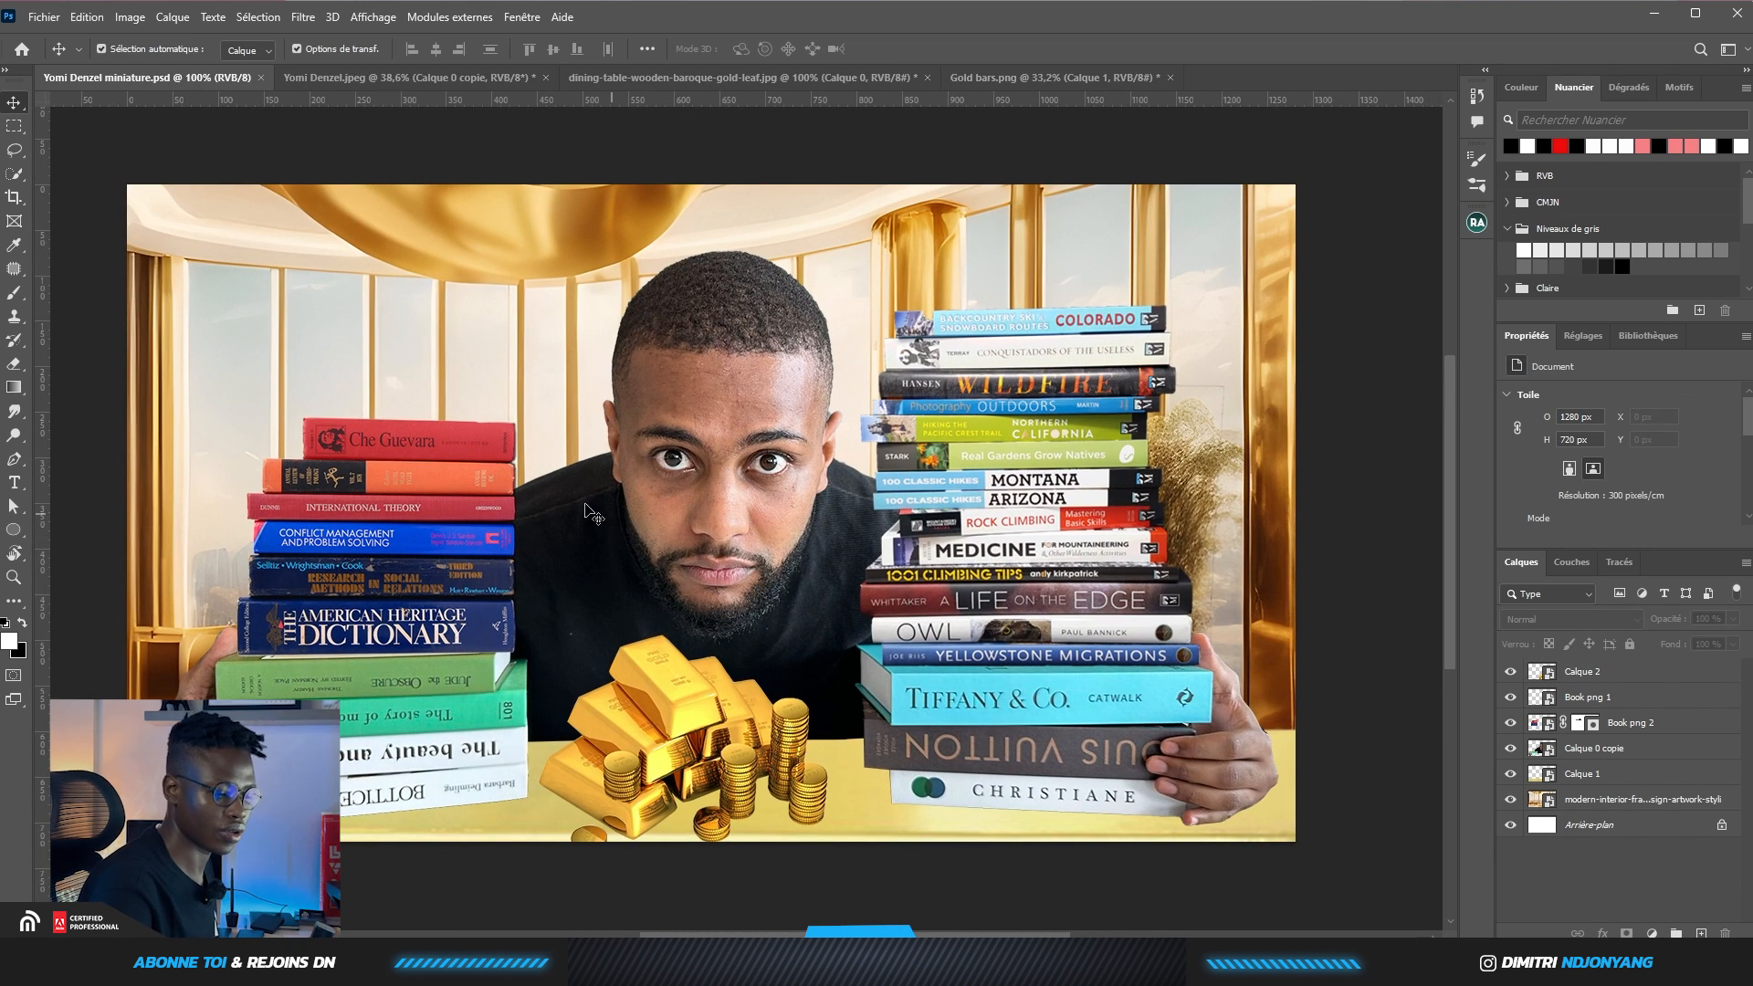
In the thumbnail composite, place Gold chaine.png as an embedded smart object directly above the Calque 0 copie layer
{"action": "left_click", "coordinate": [839, 557]}
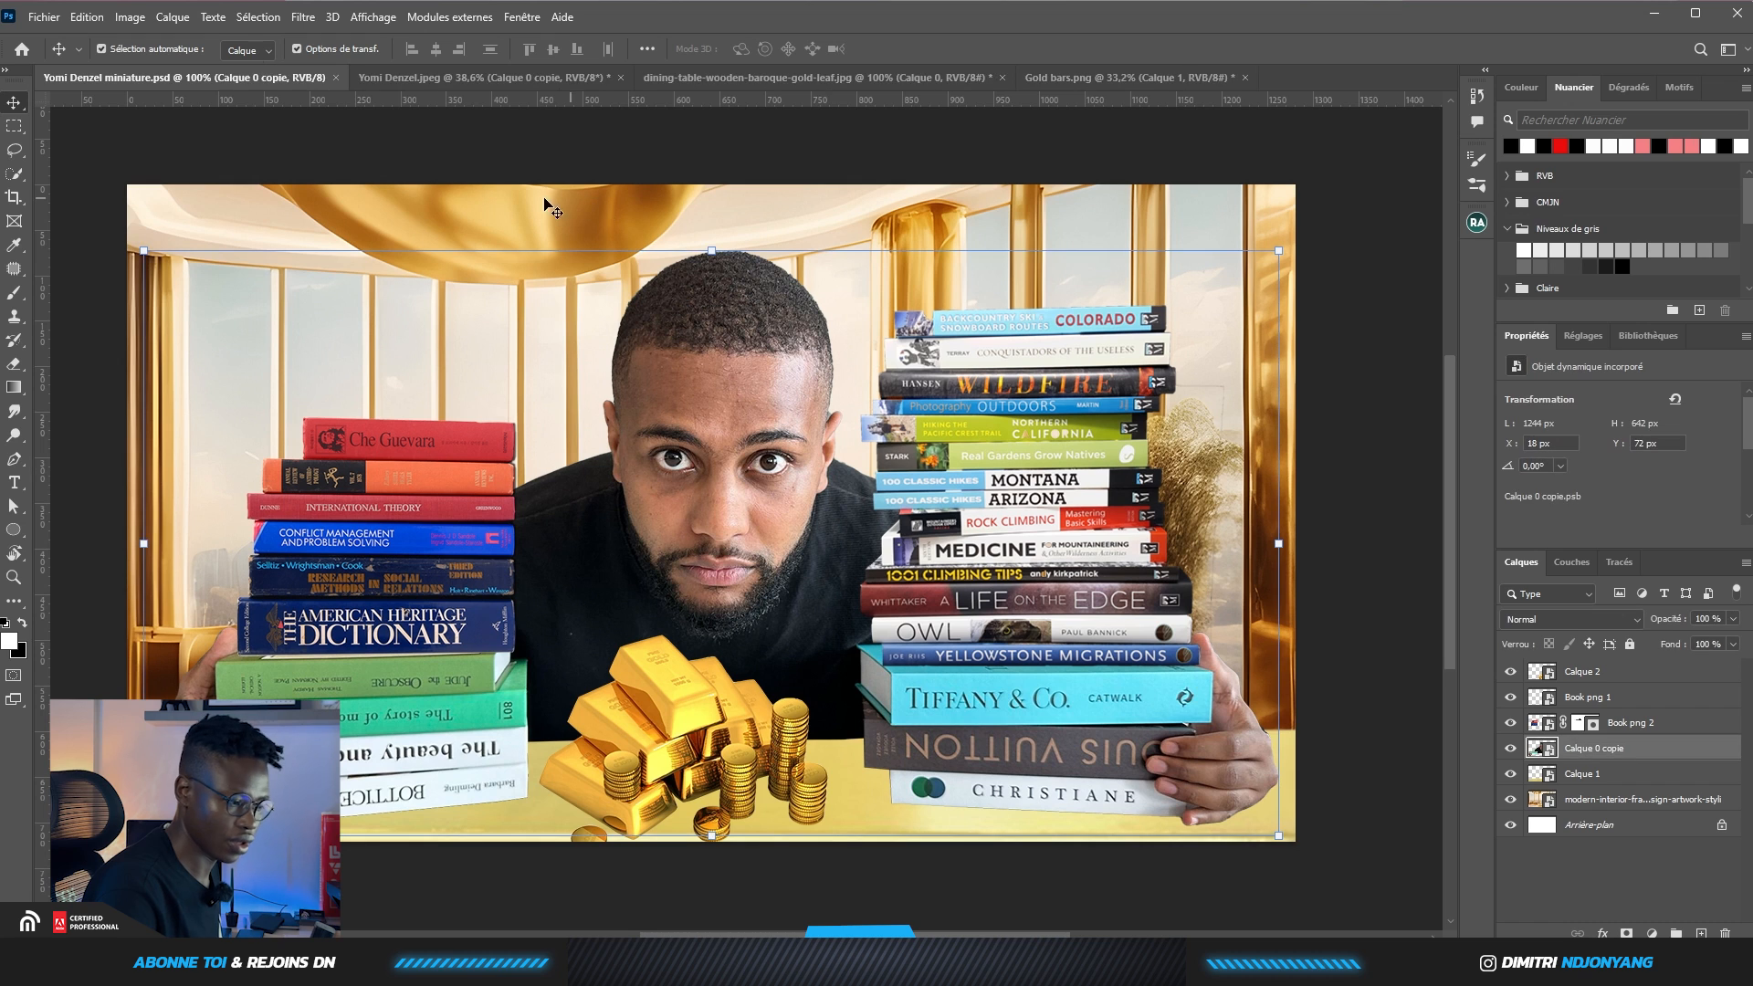
{"action": "left_click", "coordinate": [43, 18]}
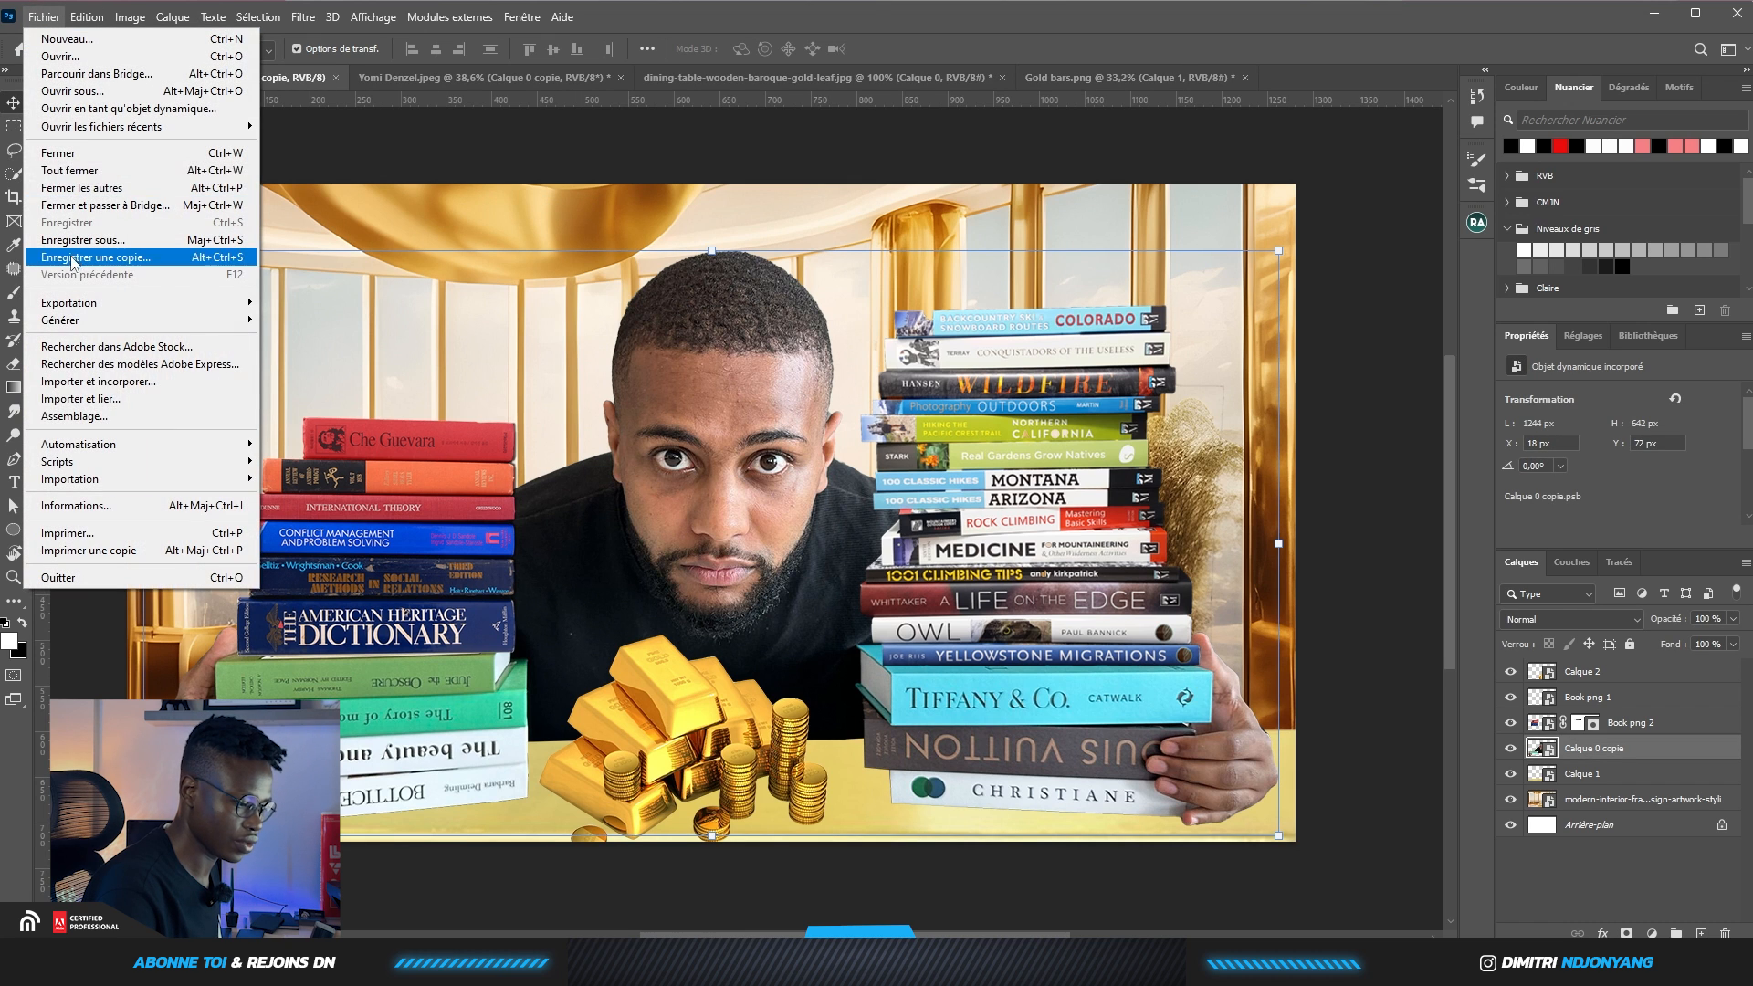
{"action": "left_click", "coordinate": [95, 382]}
{"action": "left_click", "coordinate": [591, 180]}
{"action": "left_click", "coordinate": [711, 464]}
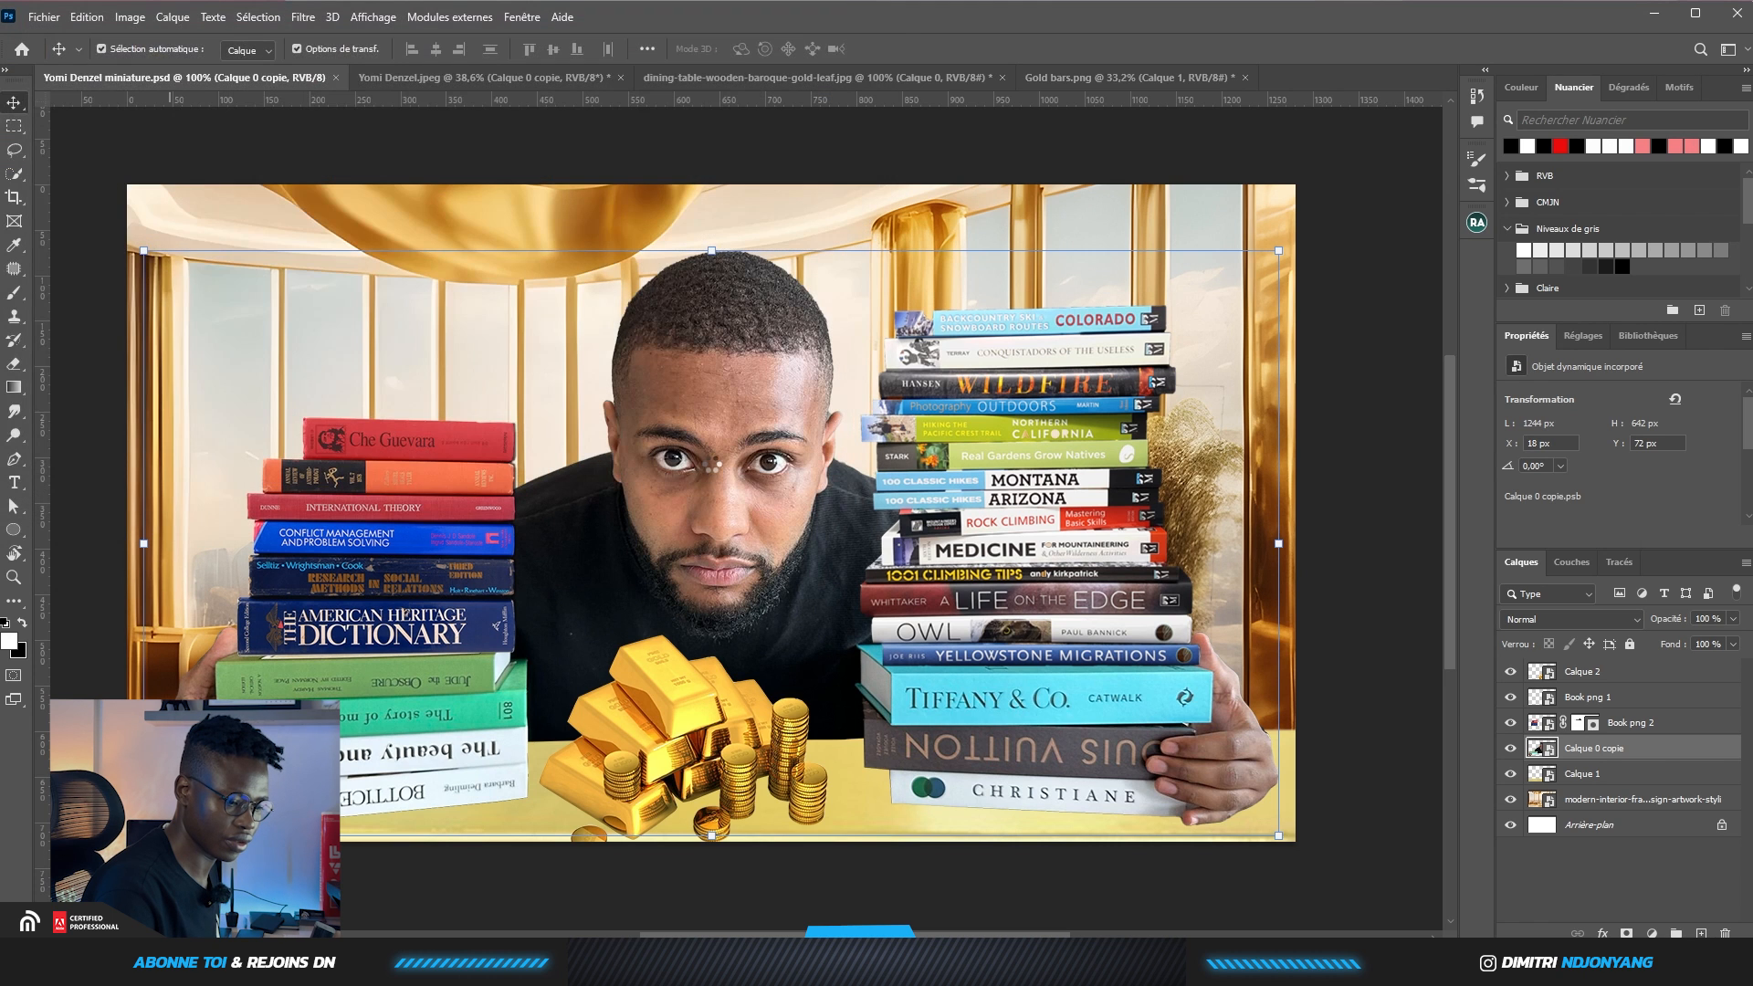
Scale the gold chain to about 1.51 % and position it from ear to ear so it hangs in front of the man's chest
{"action": "left_click_drag", "start_coordinate": [1002, 187], "coordinate": [586, 659]}
{"action": "left_click_drag", "start_coordinate": [489, 784], "coordinate": [667, 564]}
{"action": "scroll", "coordinate": [711, 610], "scroll_direction": "up", "scroll_amount": 3}
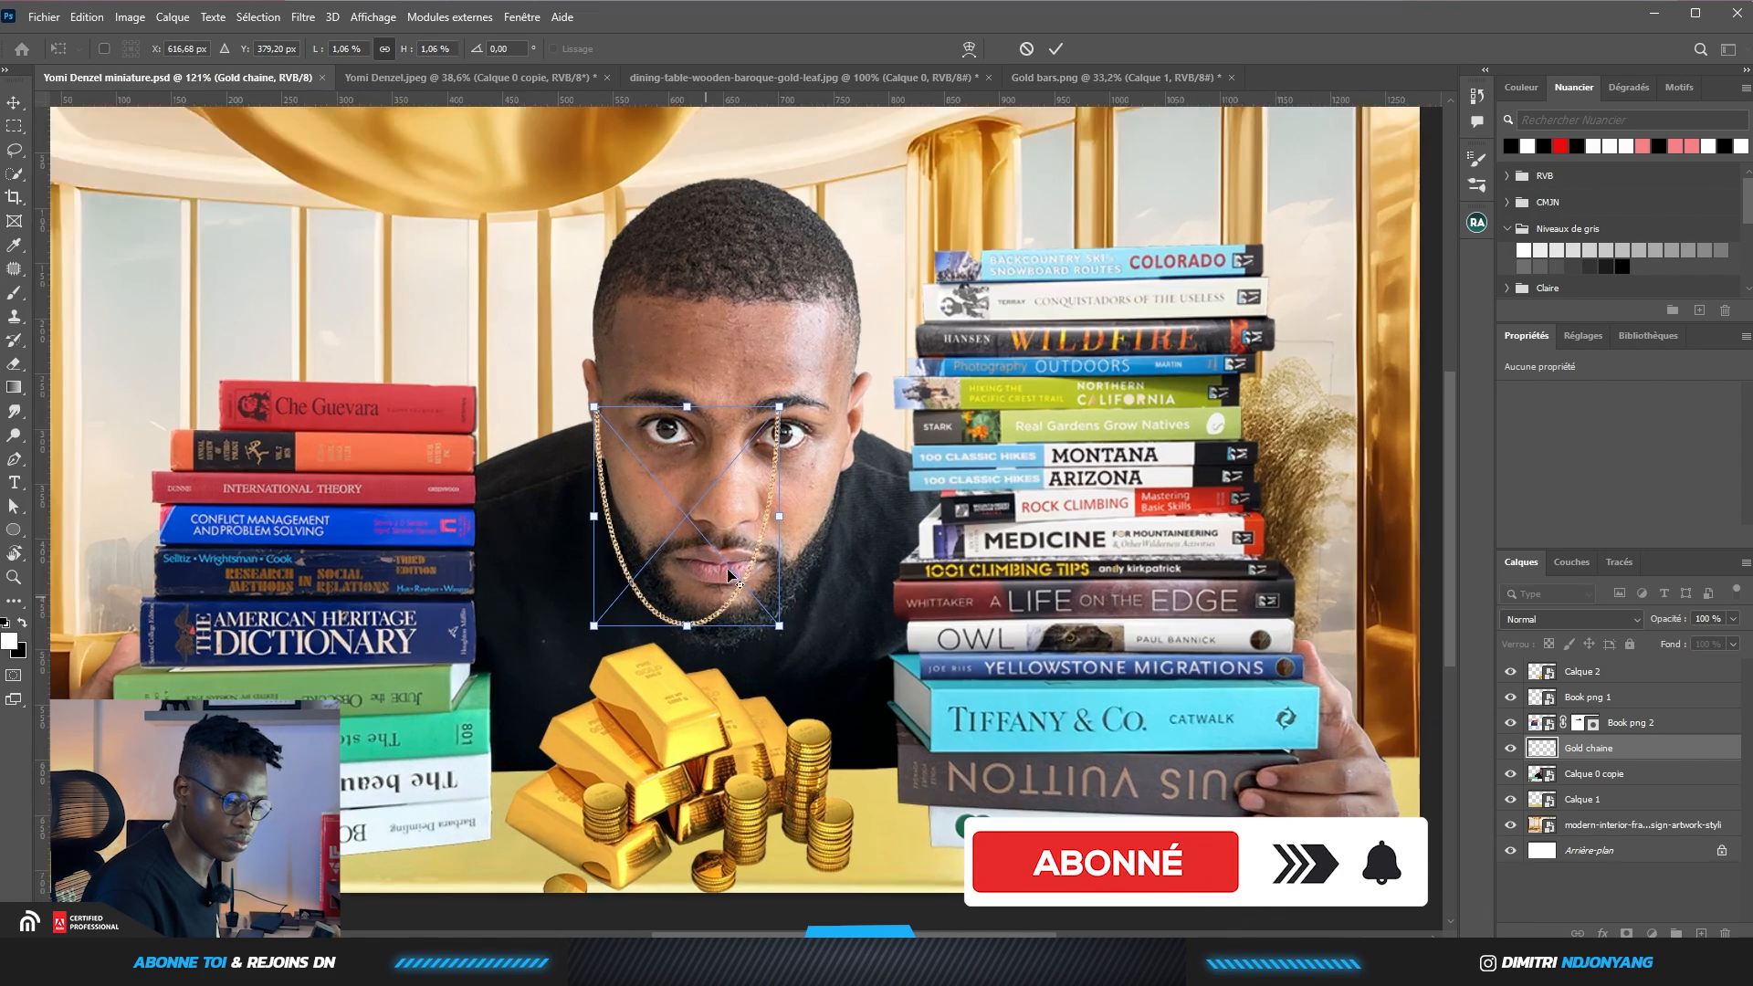
{"action": "left_click_drag", "start_coordinate": [785, 659], "coordinate": [868, 803]}
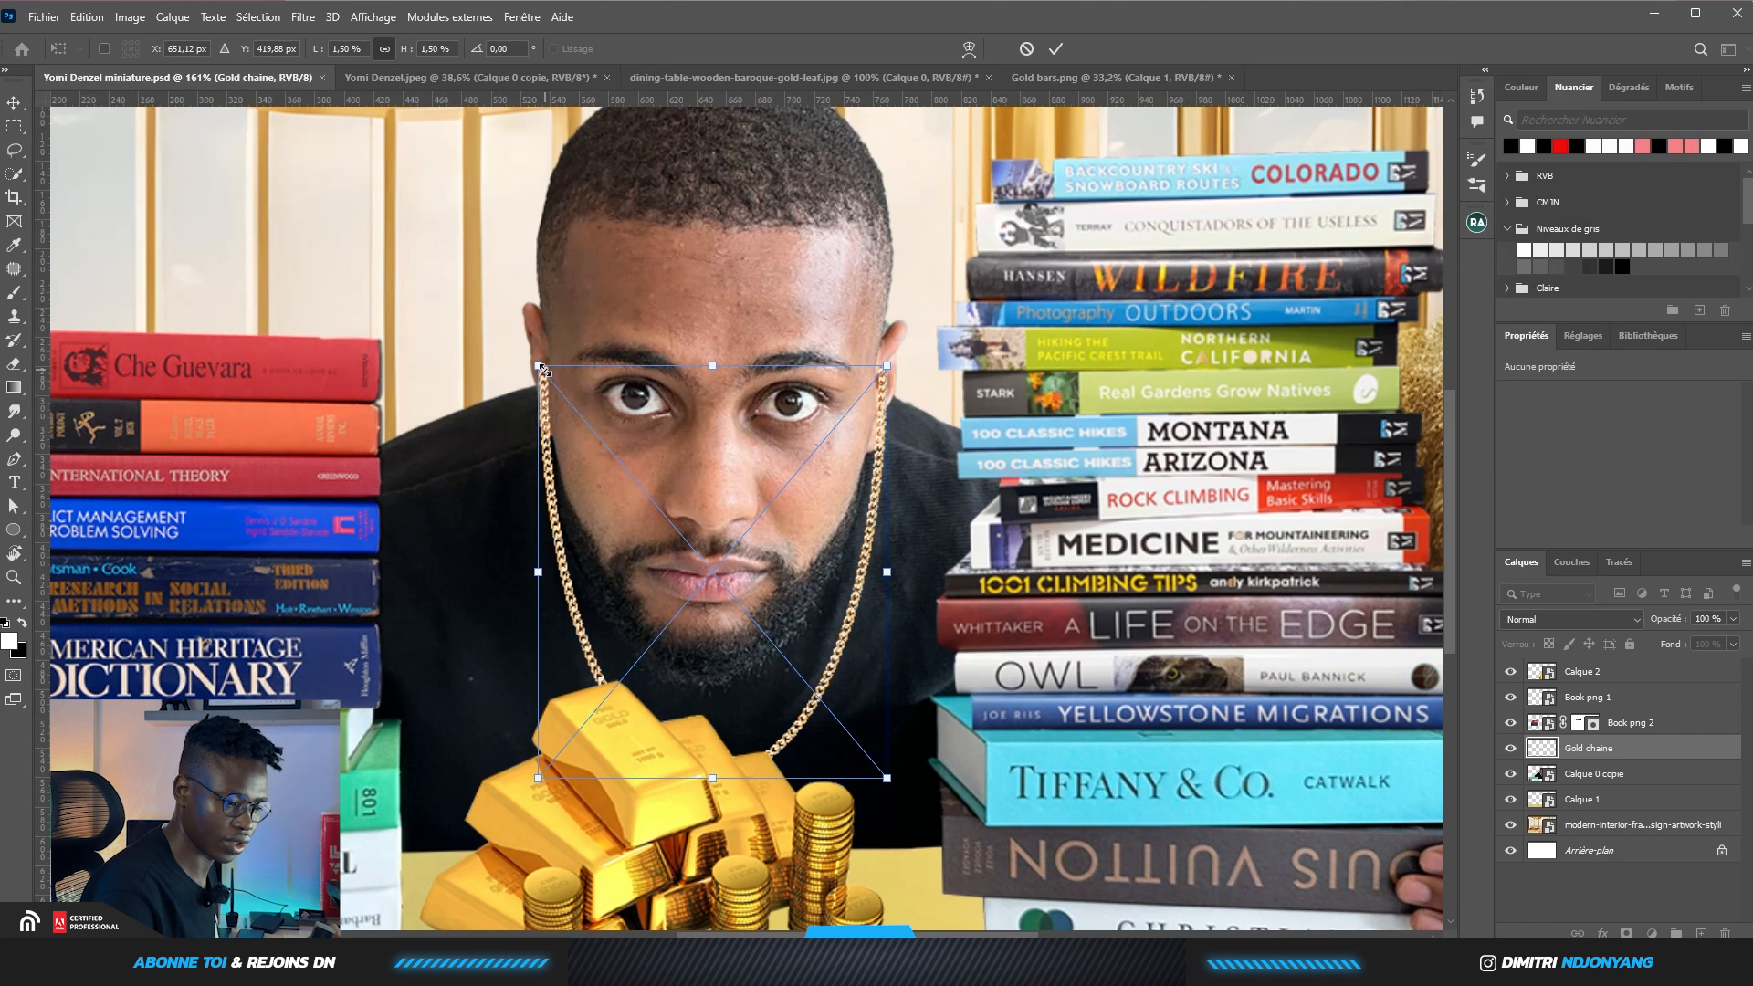
{"action": "left_click_drag", "start_coordinate": [539, 366], "coordinate": [535, 362]}
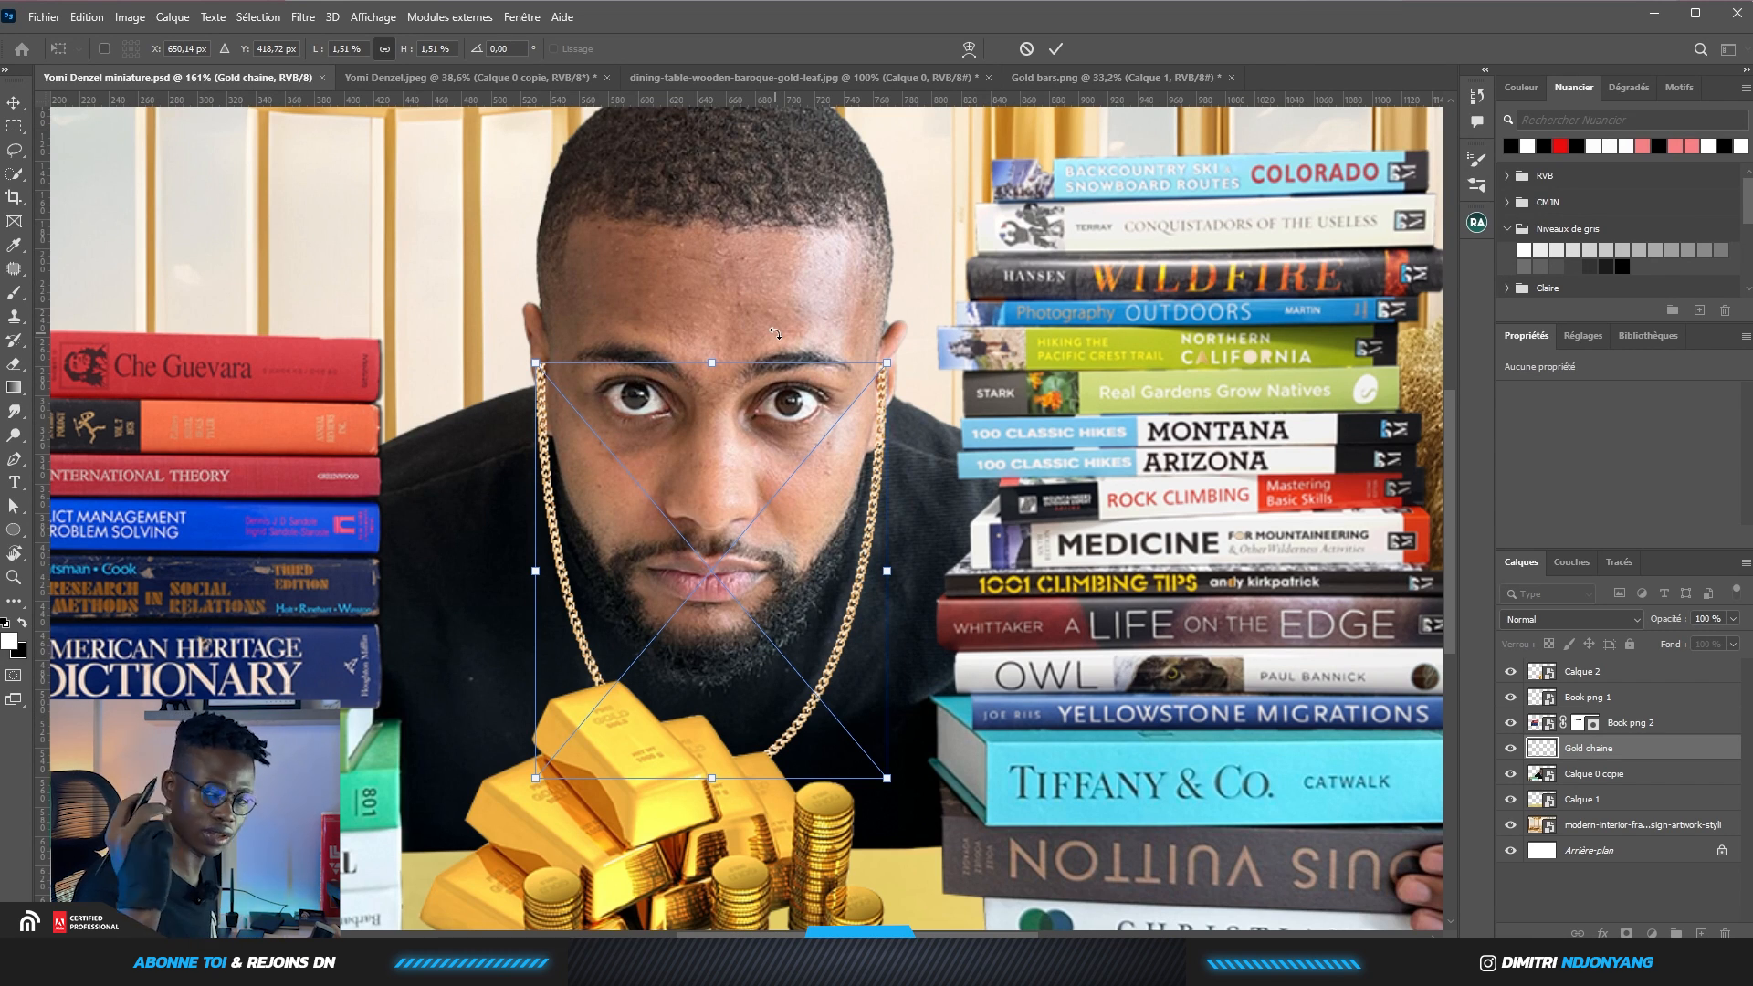
{"action": "left_click", "coordinate": [1060, 47]}
{"action": "scroll", "coordinate": [620, 436], "scroll_direction": "up", "scroll_amount": 3}
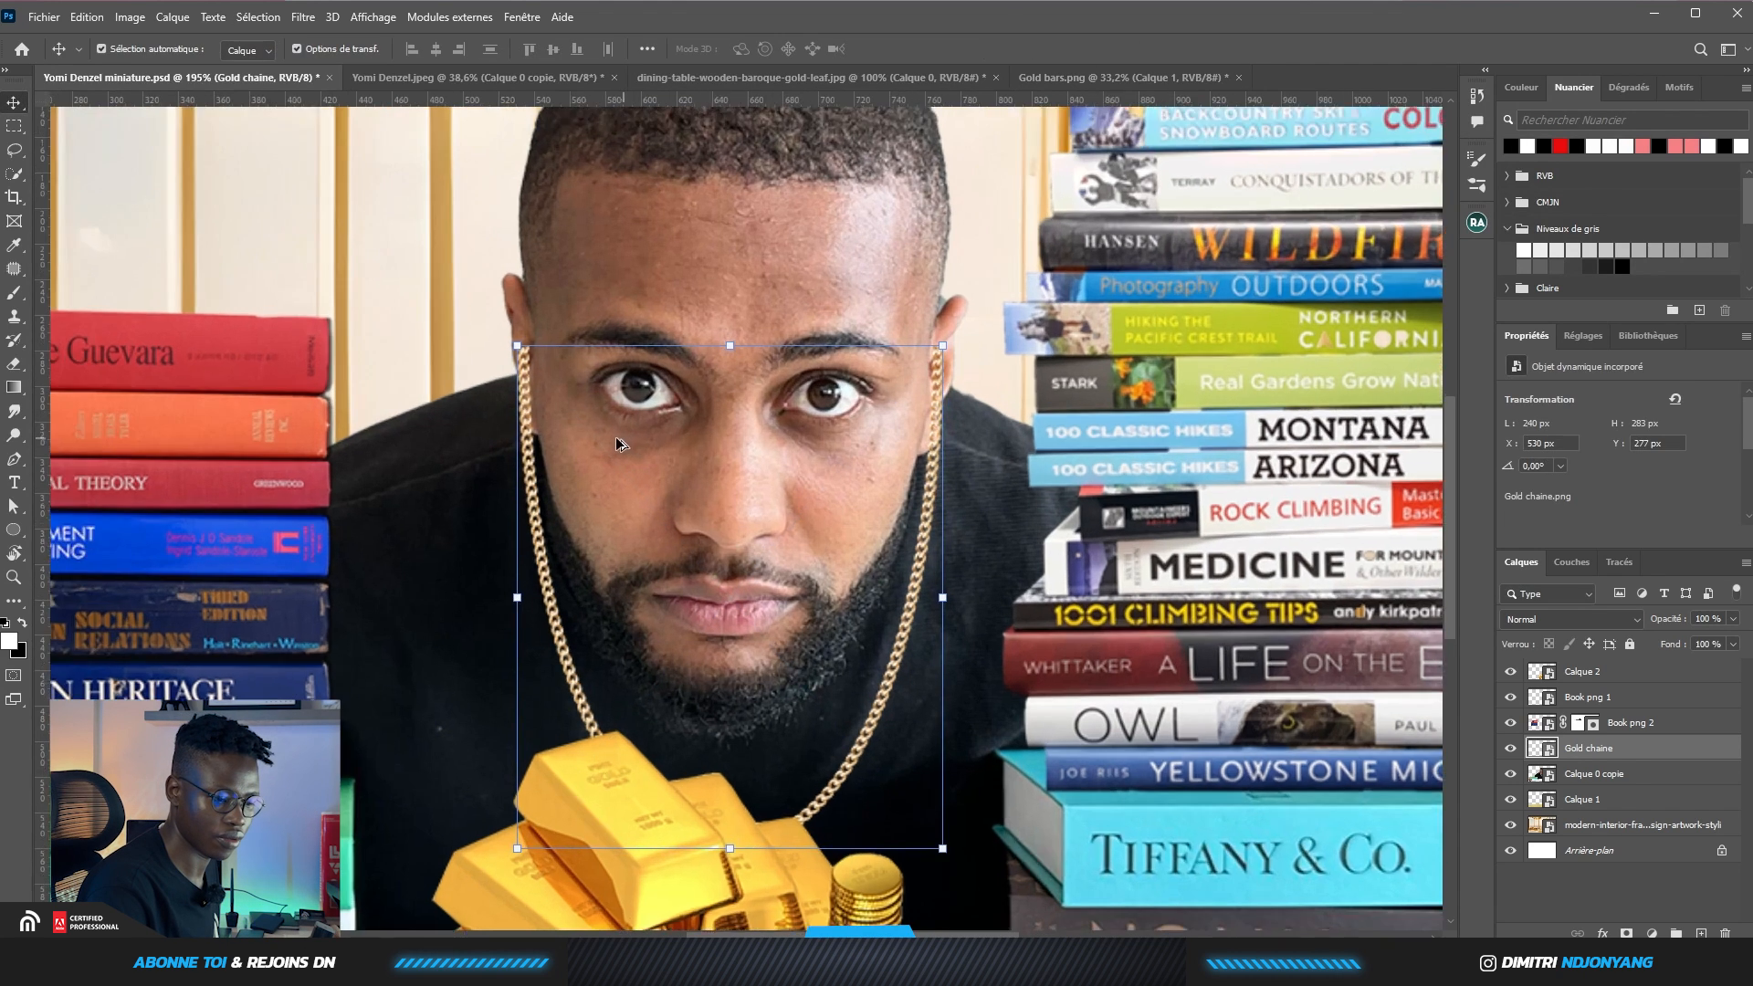
{"action": "left_click_drag", "start_coordinate": [517, 462], "coordinate": [516, 462]}
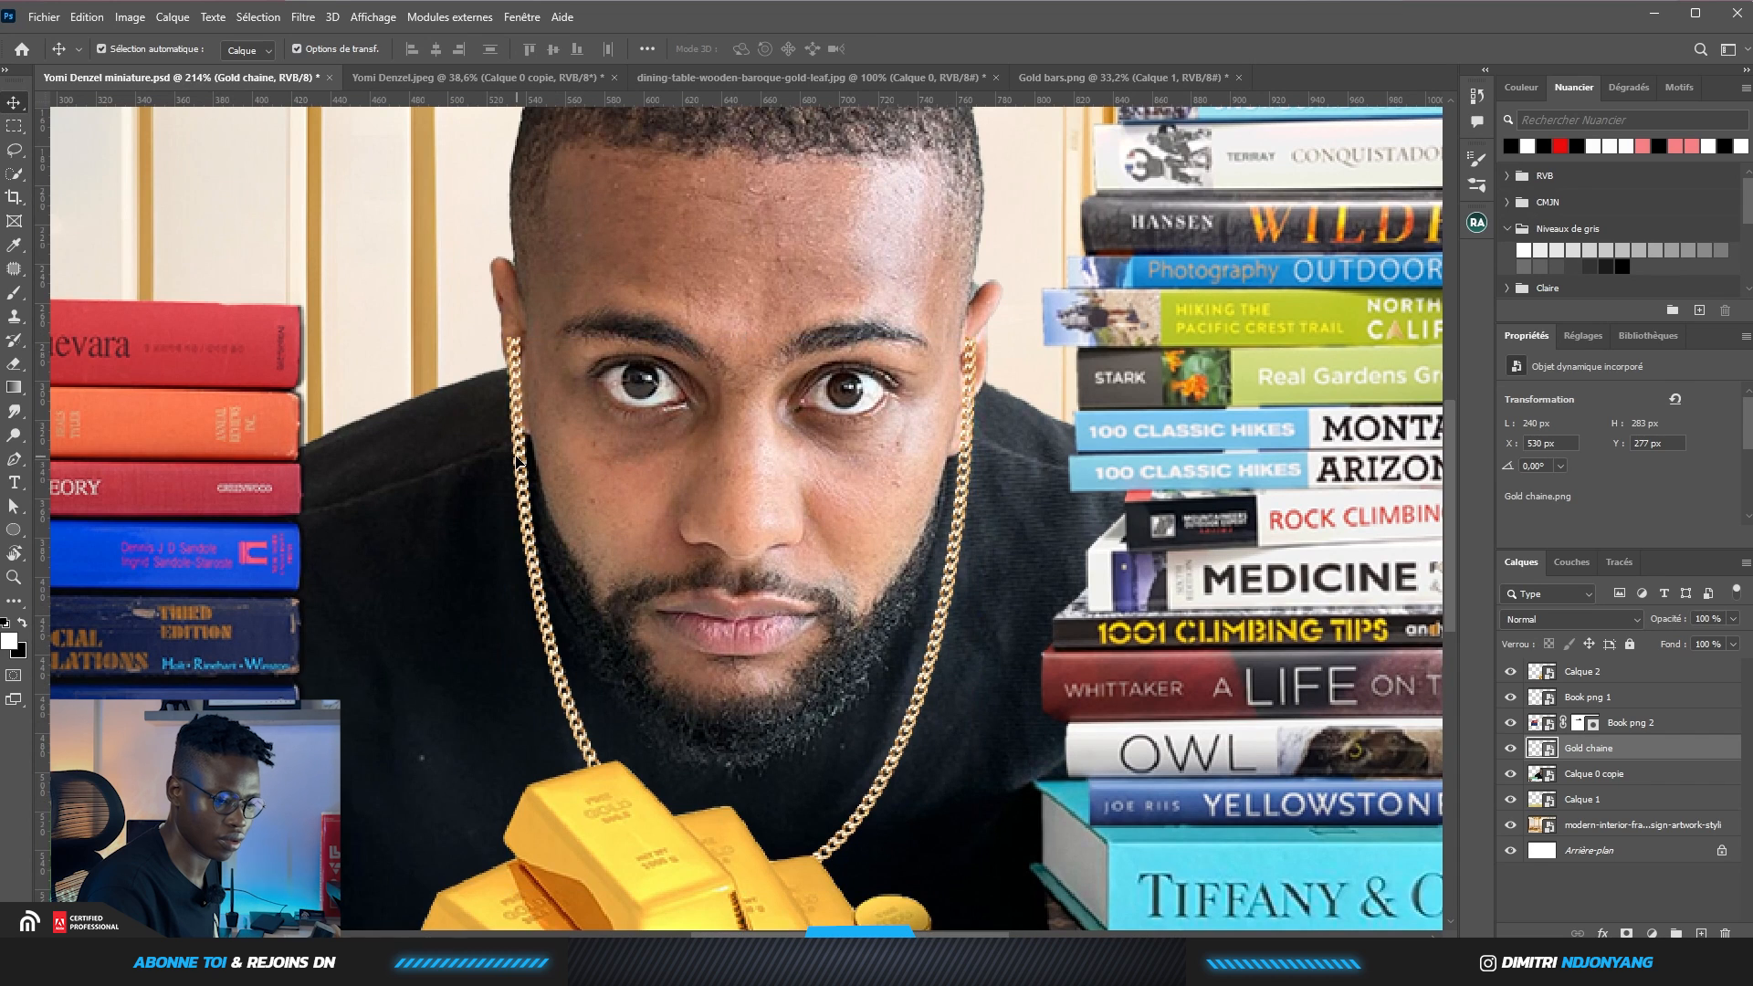
Add a layer mask to Gold chaine and enlarge the chain slightly to about 243 x 288 px
{"action": "left_click", "coordinate": [1626, 933]}
{"action": "scroll", "coordinate": [868, 590], "scroll_direction": "down", "scroll_amount": 1}
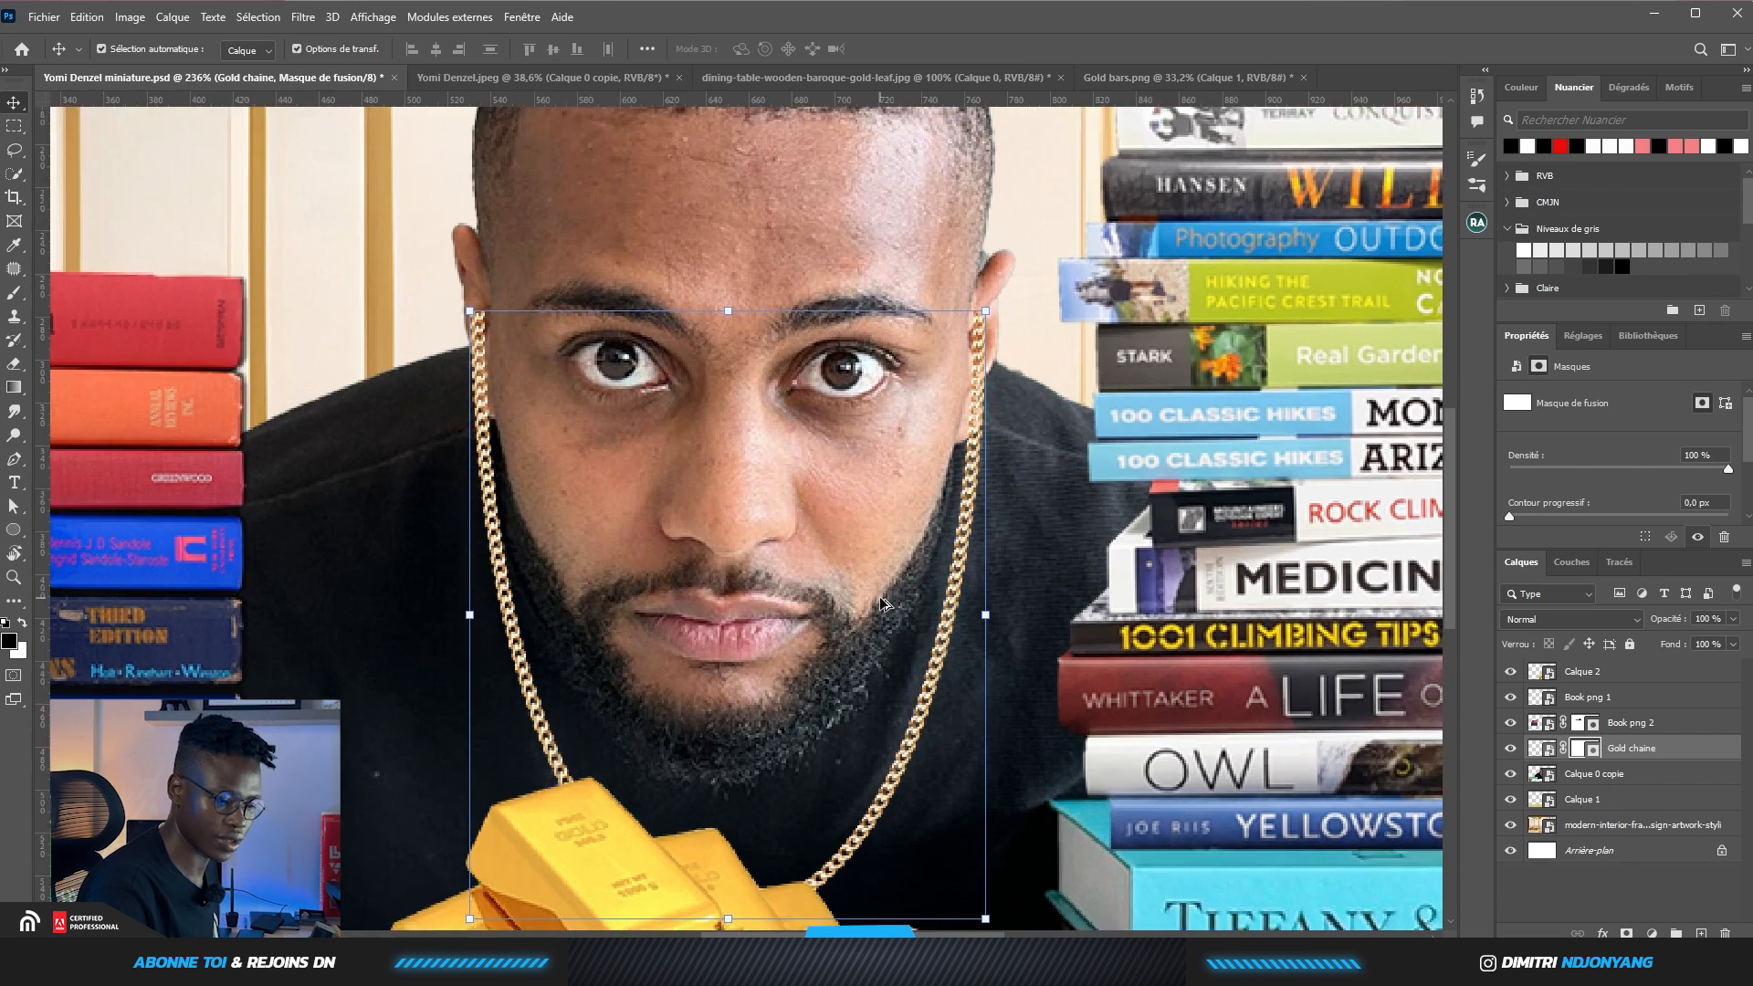
{"action": "scroll", "coordinate": [727, 632], "scroll_direction": "down", "scroll_amount": 1}
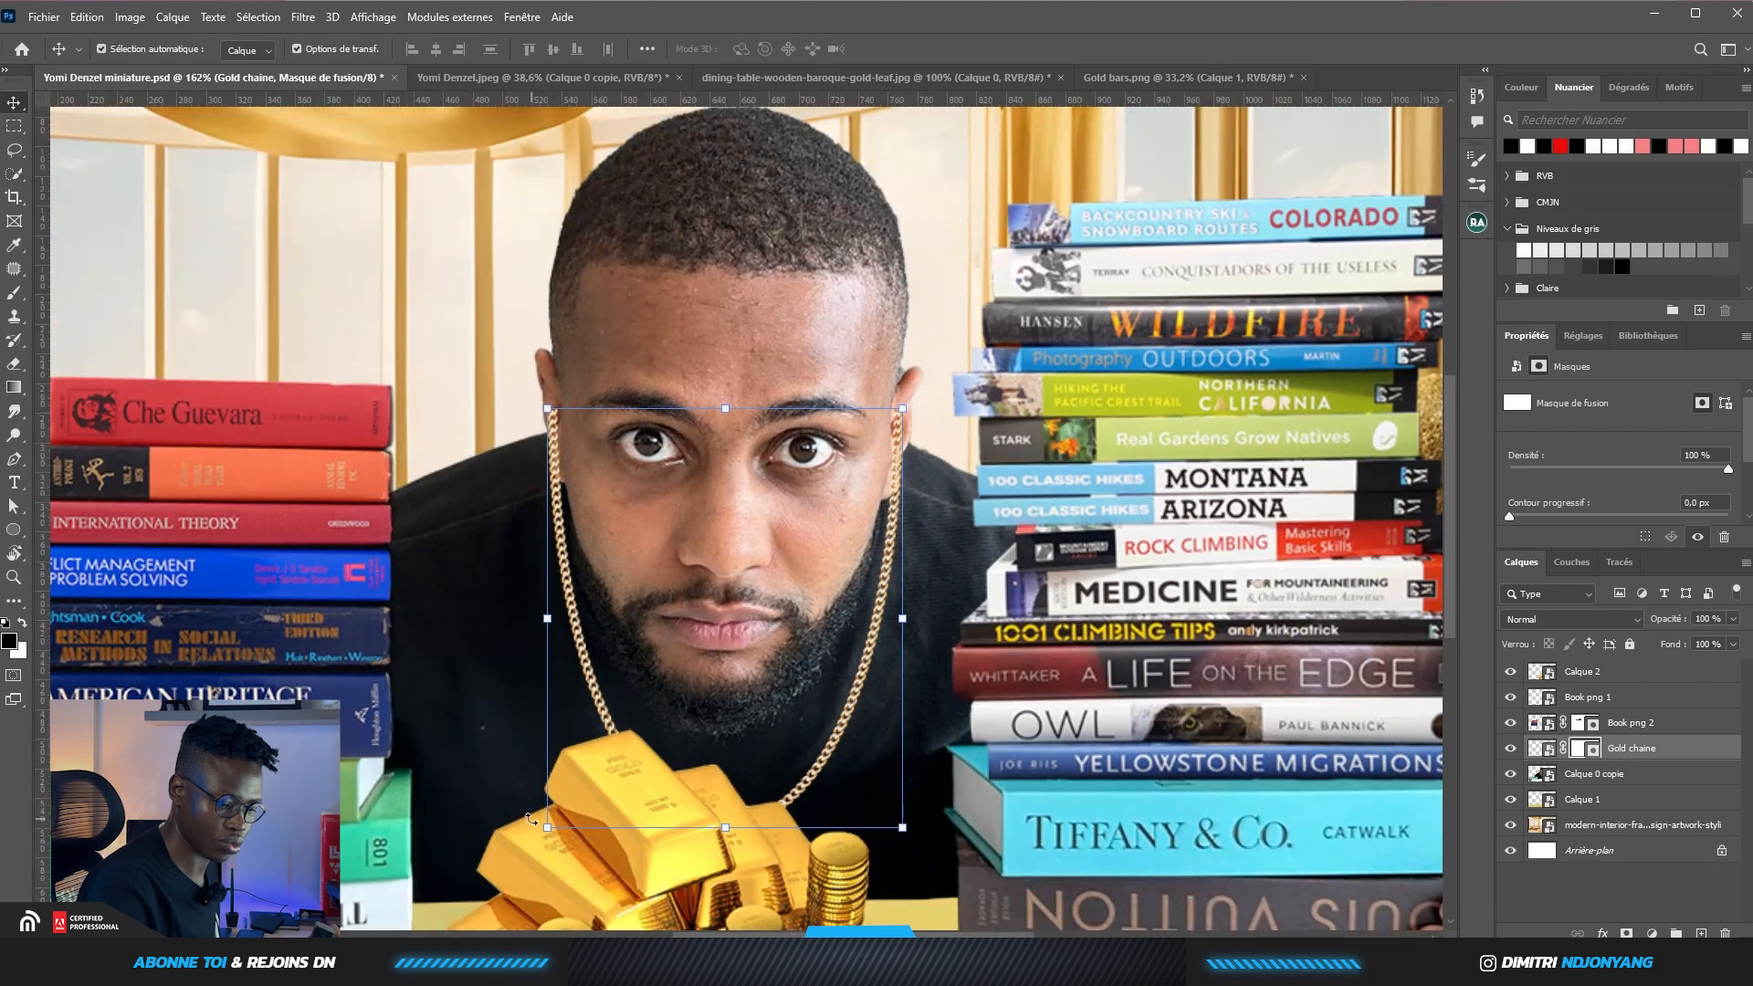
{"action": "mouse_move", "coordinate": [548, 831]}
{"action": "left_mouse_down"}
{"action": "mouse_move", "coordinate": [520, 855]}
{"action": "mouse_move", "coordinate": [554, 848]}
{"action": "left_mouse_up"}
{"action": "left_click", "coordinate": [1041, 48]}
Try to paint out the chain's upper end on the mask and adjust its position, and undo these edits
{"action": "key", "text": "b"}
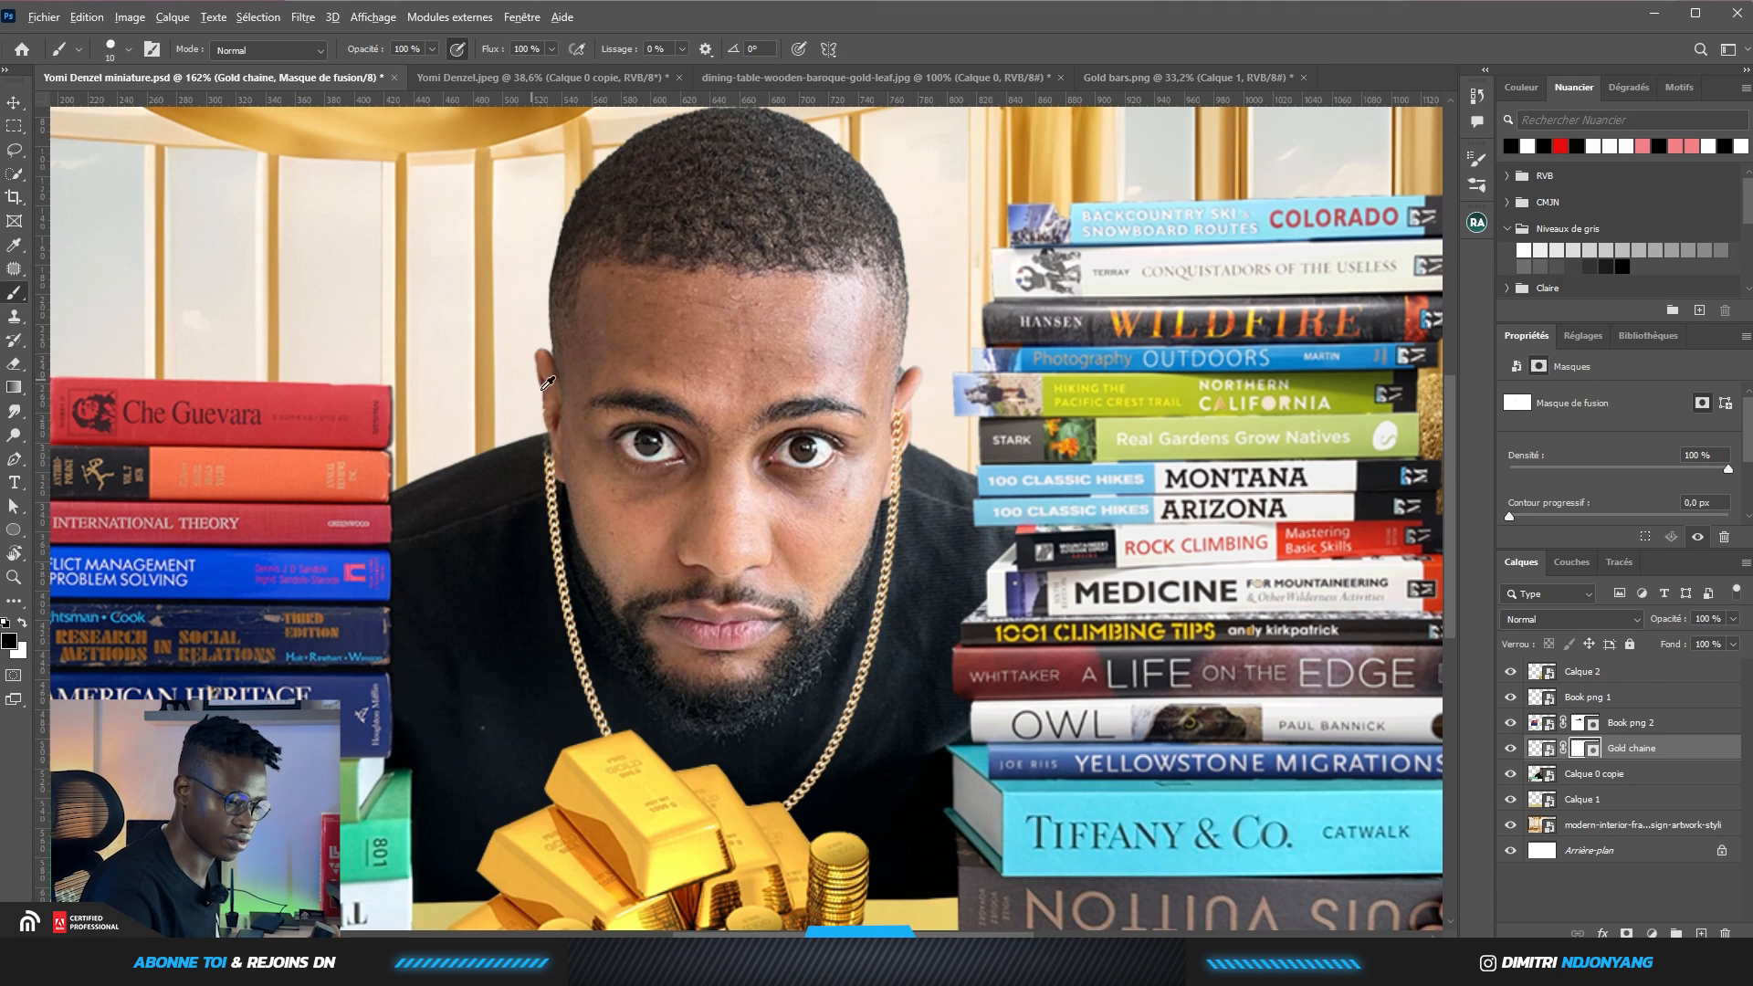
{"action": "scroll", "coordinate": [548, 384], "scroll_direction": "up", "scroll_amount": 3}
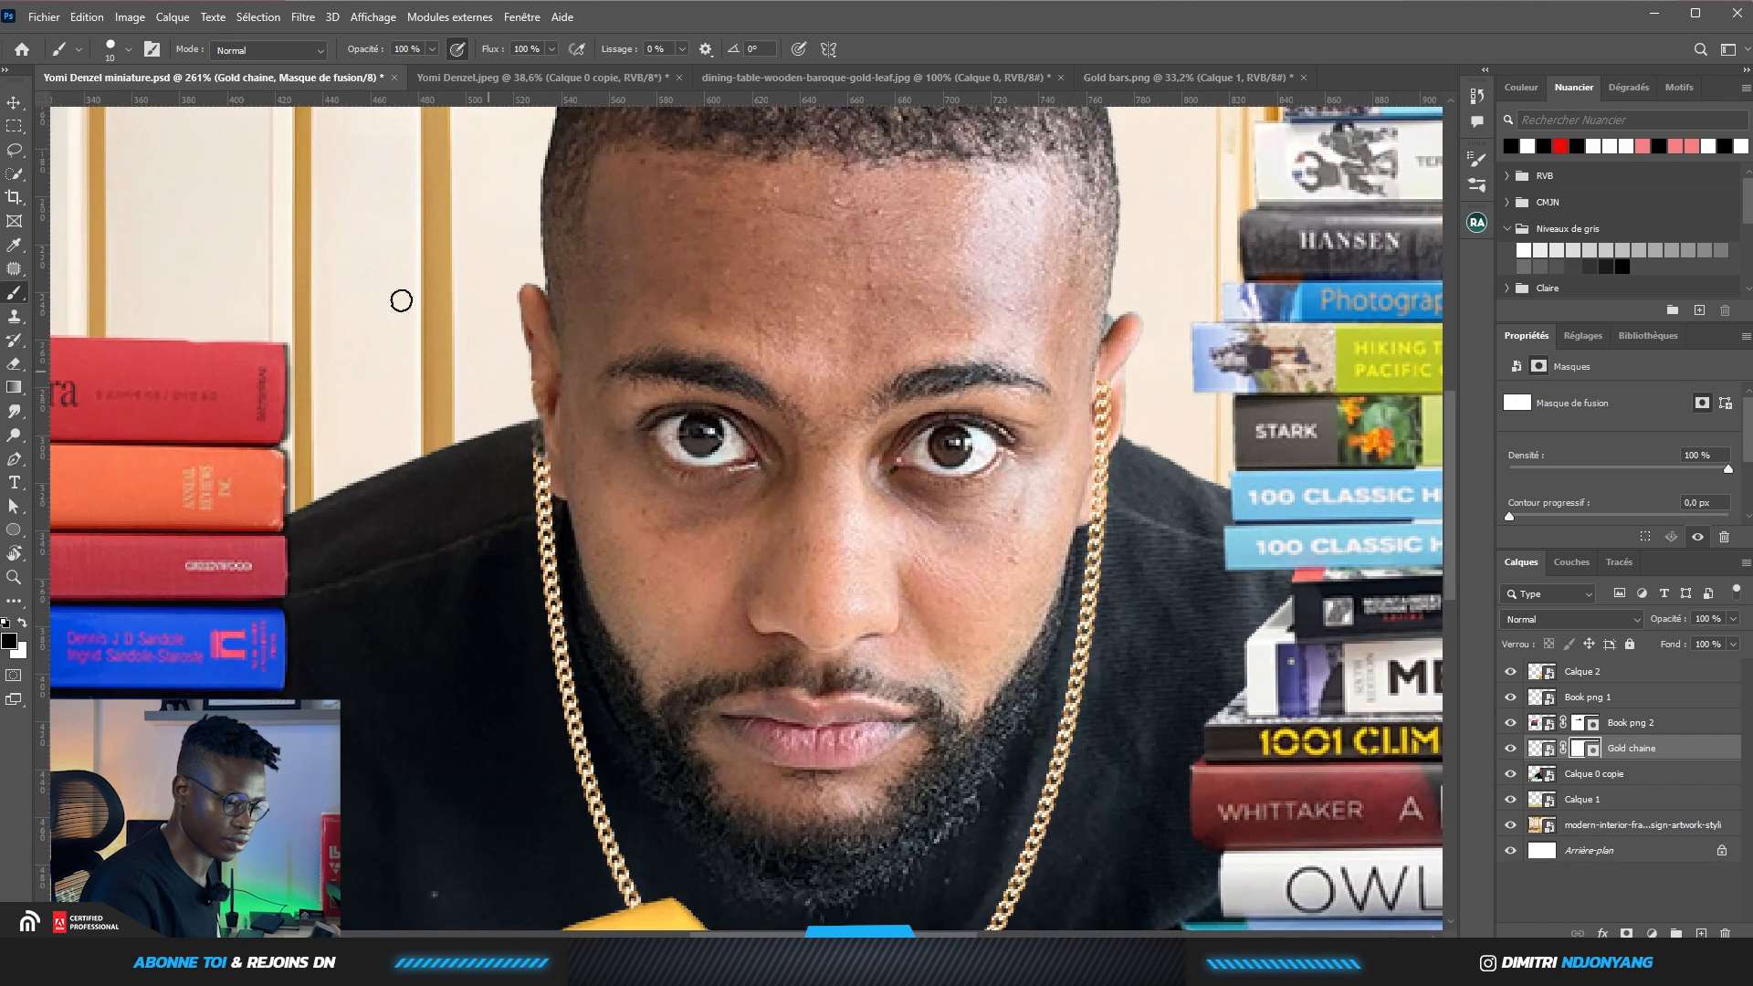
{"action": "left_click", "coordinate": [16, 105]}
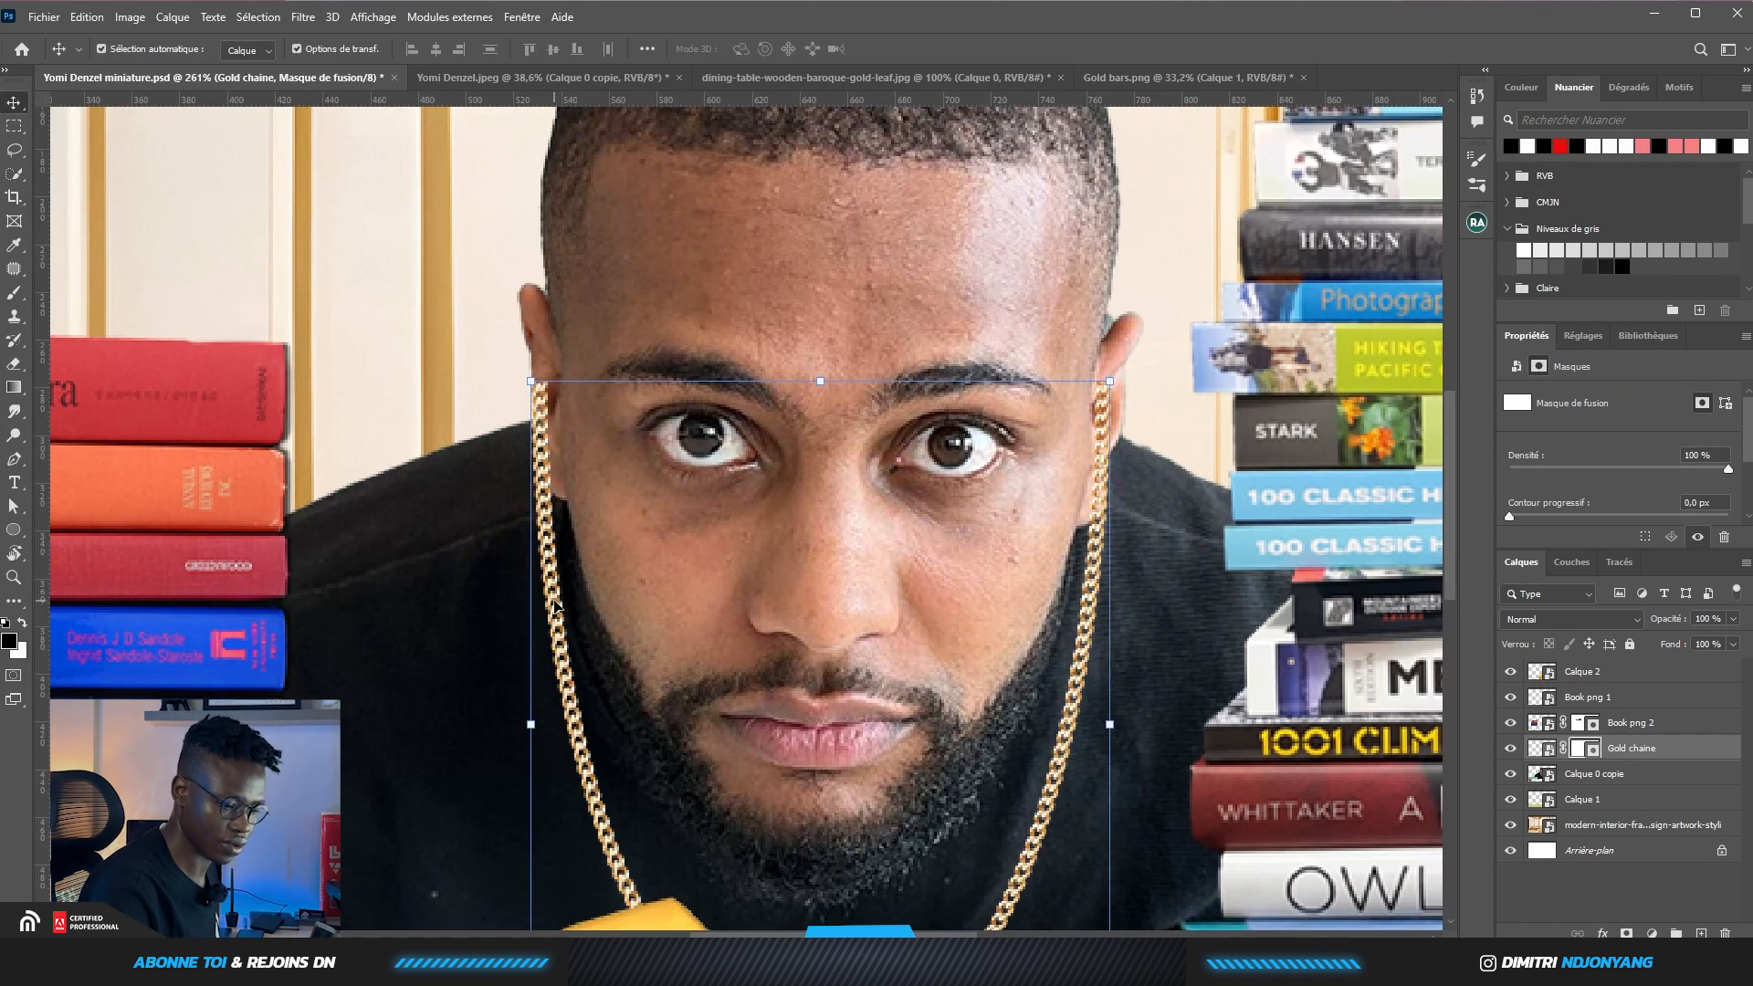
{"action": "left_click_drag", "start_coordinate": [553, 603], "coordinate": [563, 608]}
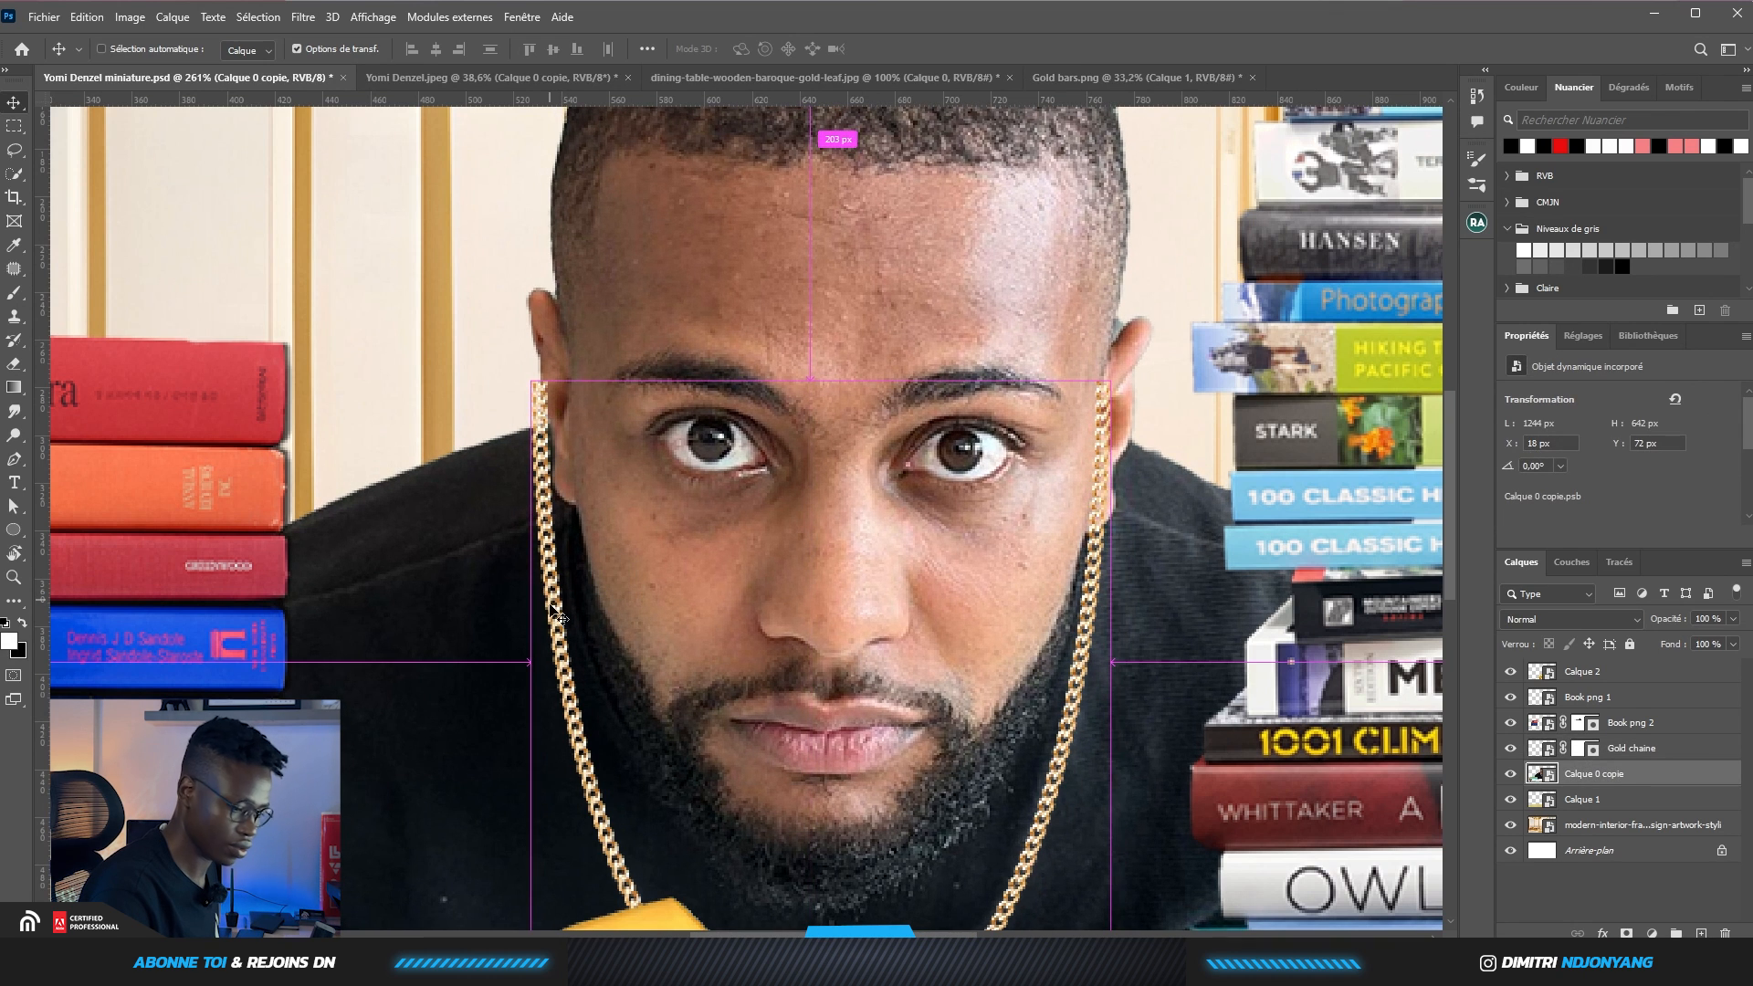
{"action": "key", "text": "ctrl+z"}
{"action": "key", "text": "ctrl+z"}
Try to warp the Gold chaine smart object with its layer mask still linked
{"action": "key", "text": "ctrl+t"}
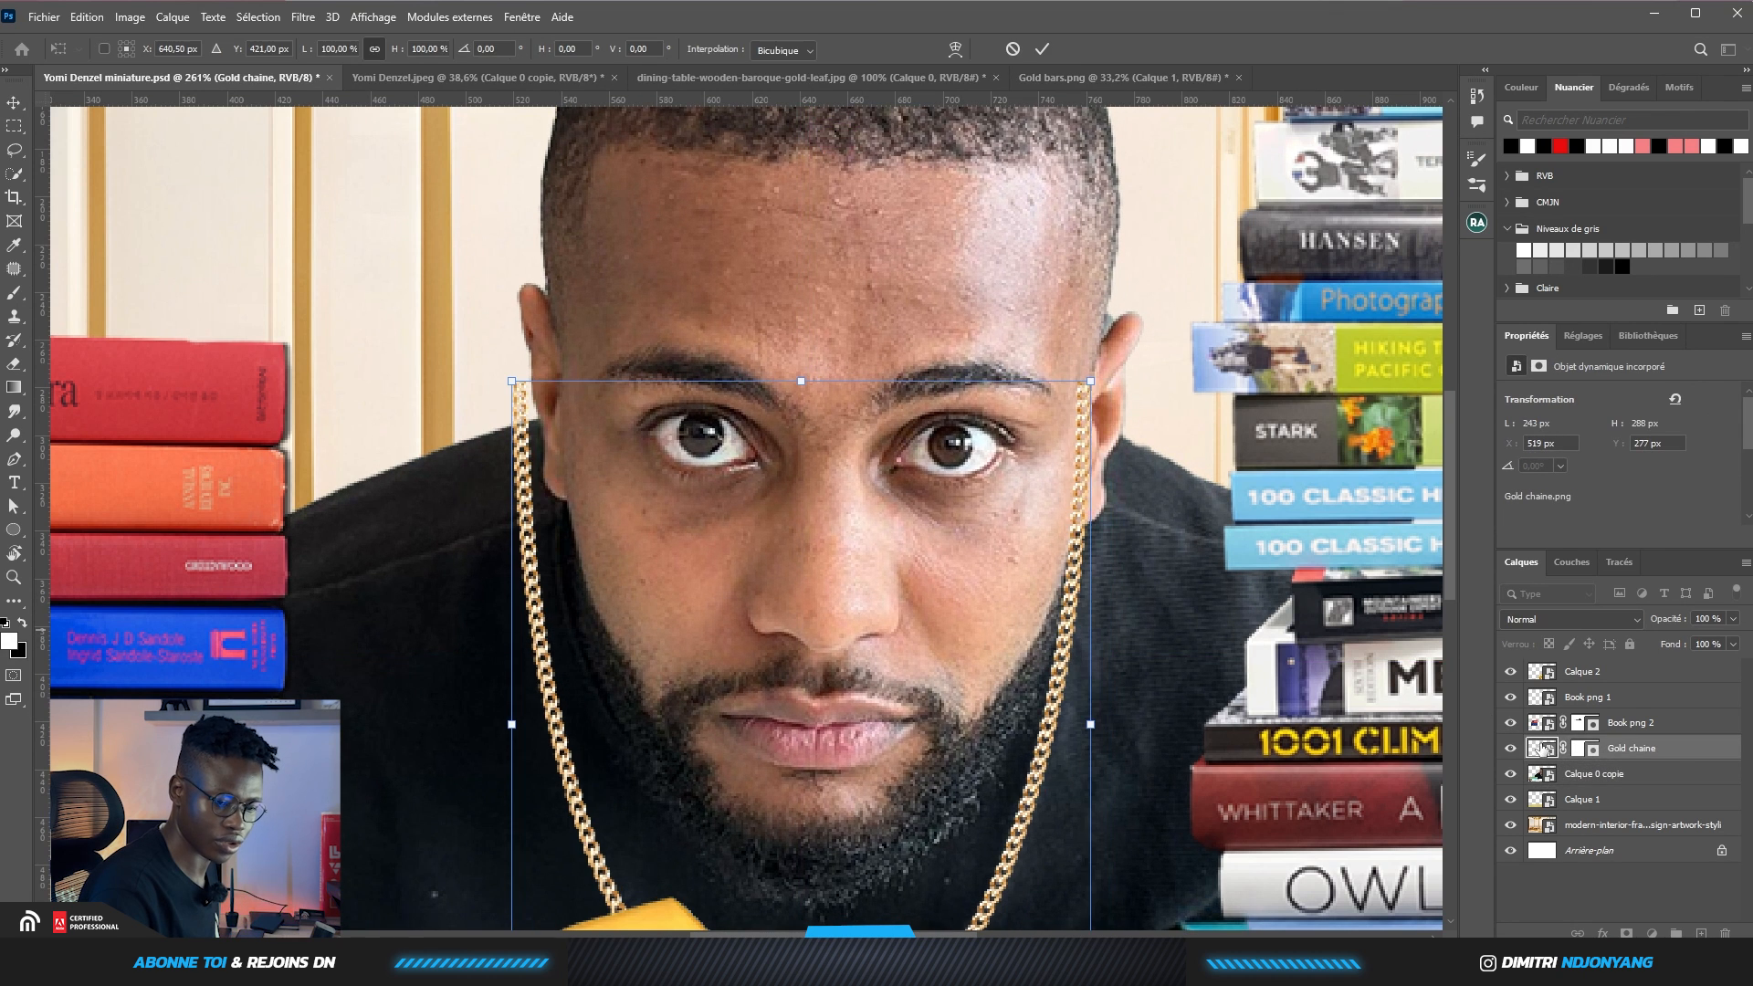
{"action": "key", "text": "Escape"}
{"action": "left_click", "coordinate": [803, 384]}
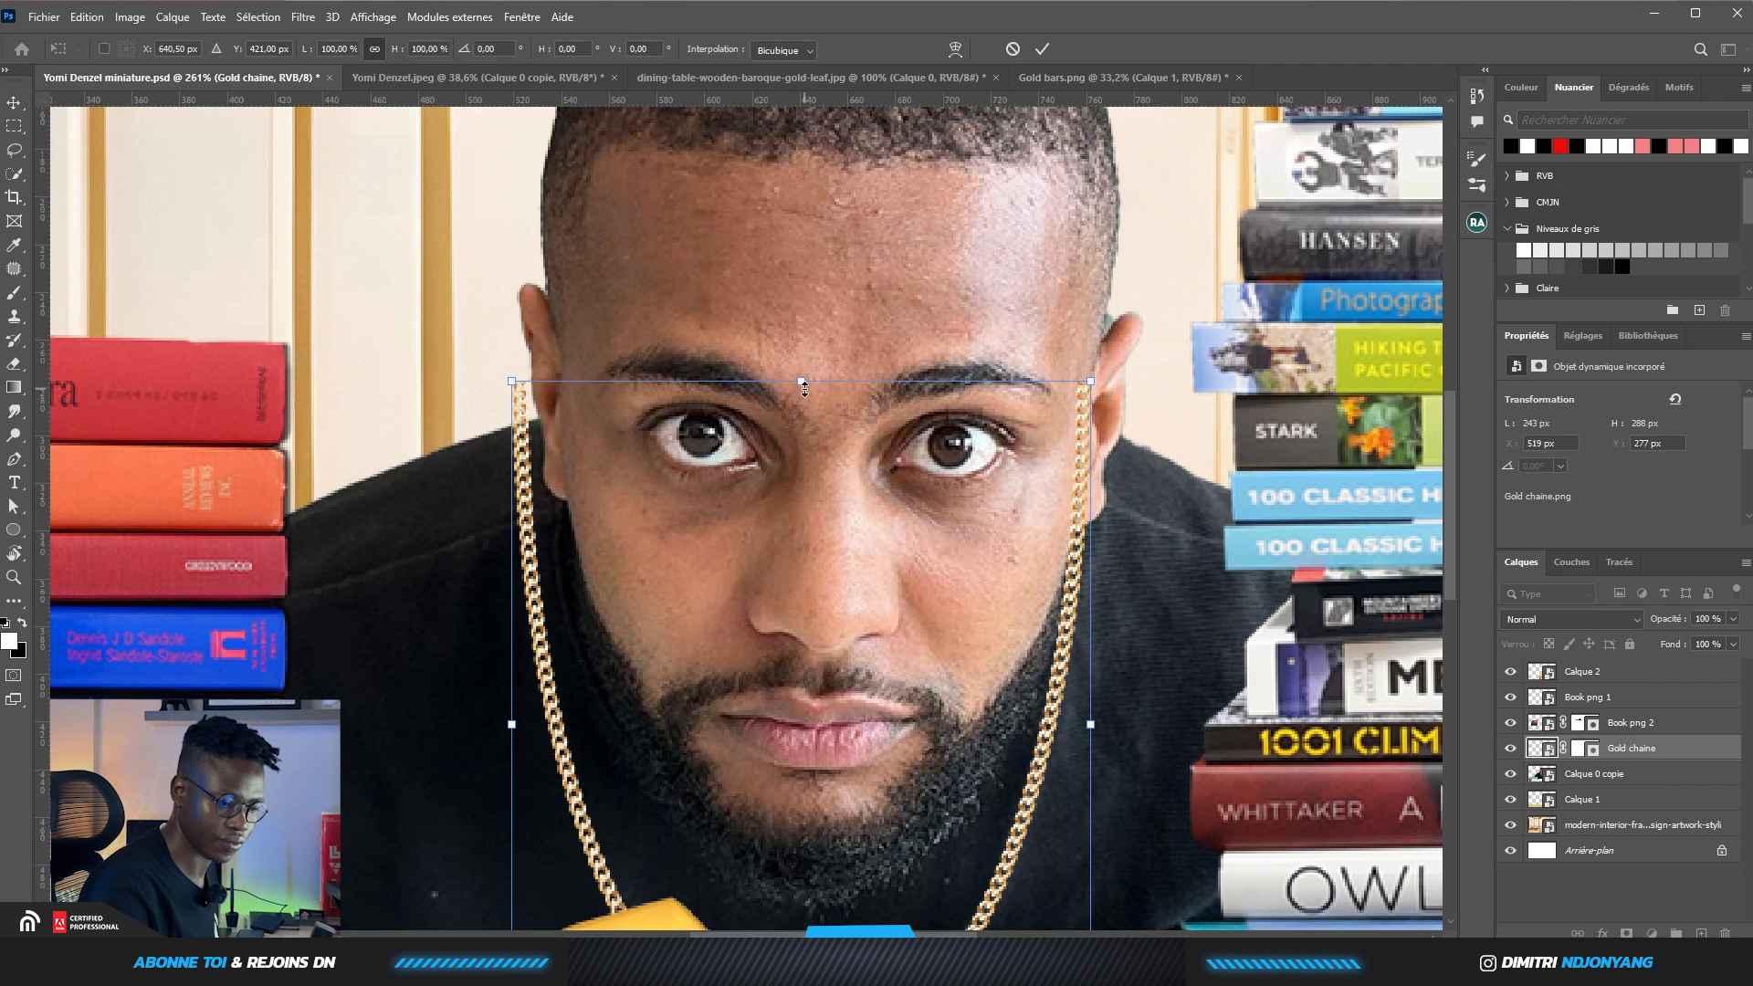
{"action": "right_click", "coordinate": [804, 389]}
{"action": "left_click", "coordinate": [843, 514]}
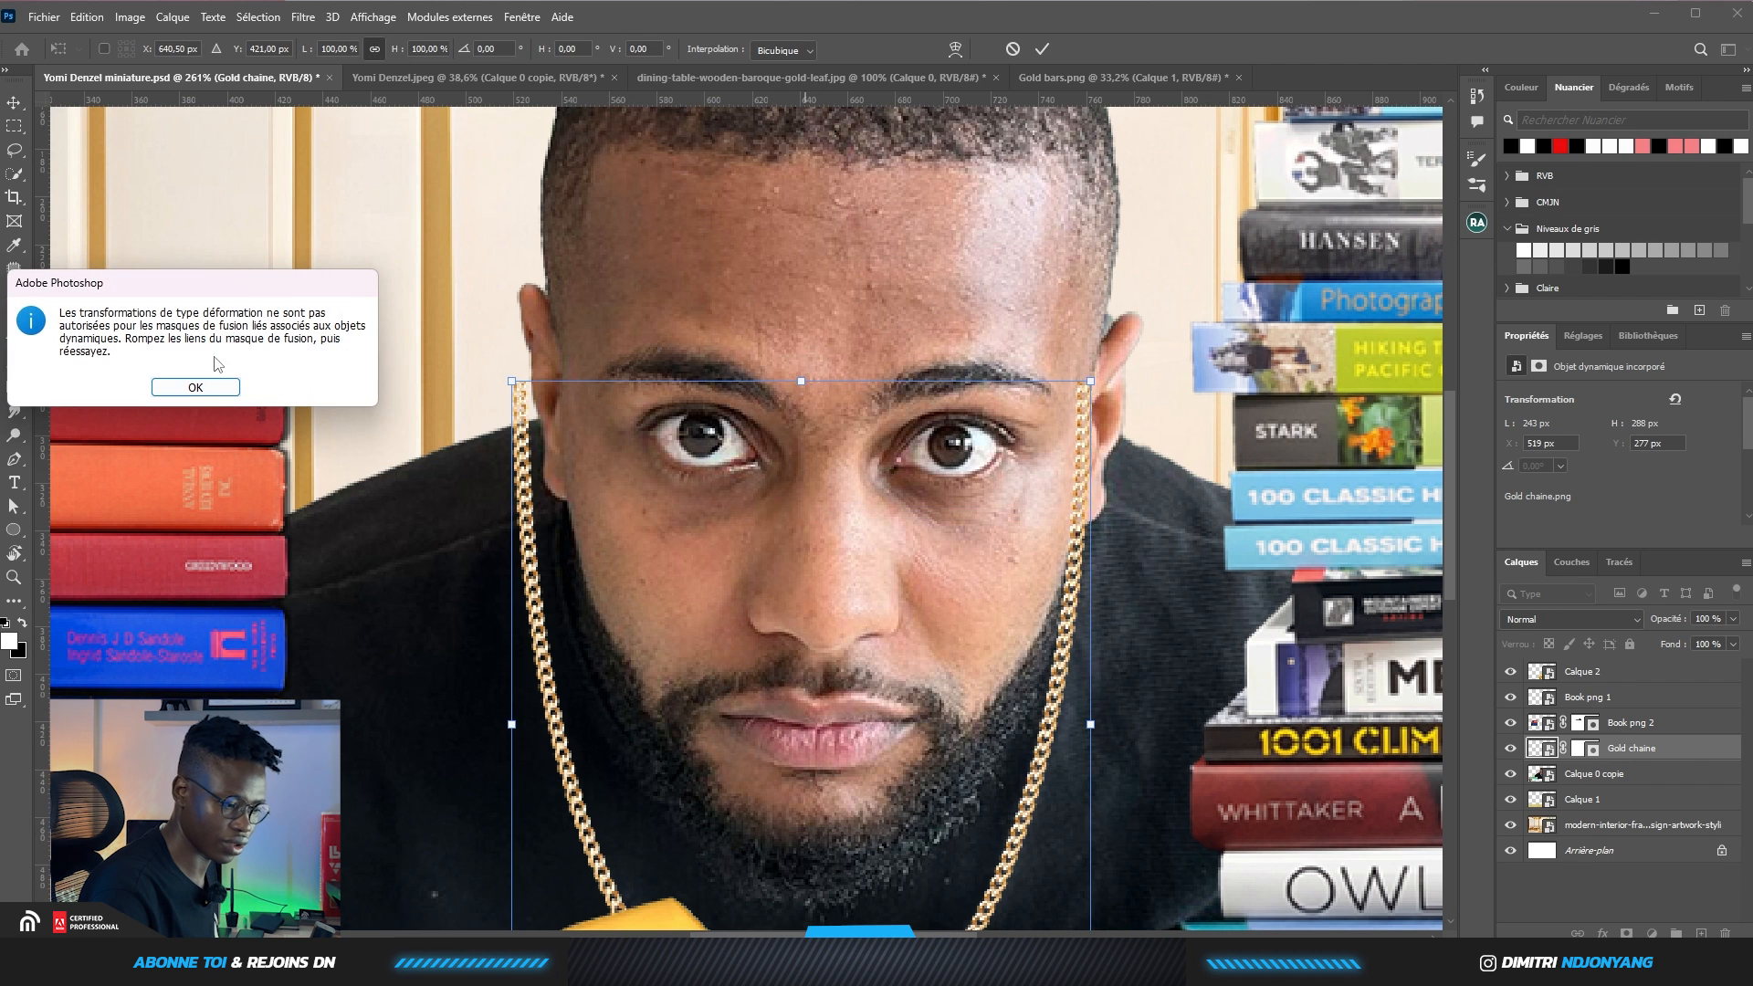
{"action": "left_click", "coordinate": [196, 388]}
Delete the layer mask from the Gold chaine layer
{"action": "left_click", "coordinate": [1594, 749]}
{"action": "right_click", "coordinate": [1598, 750]}
{"action": "left_click", "coordinate": [1612, 783]}
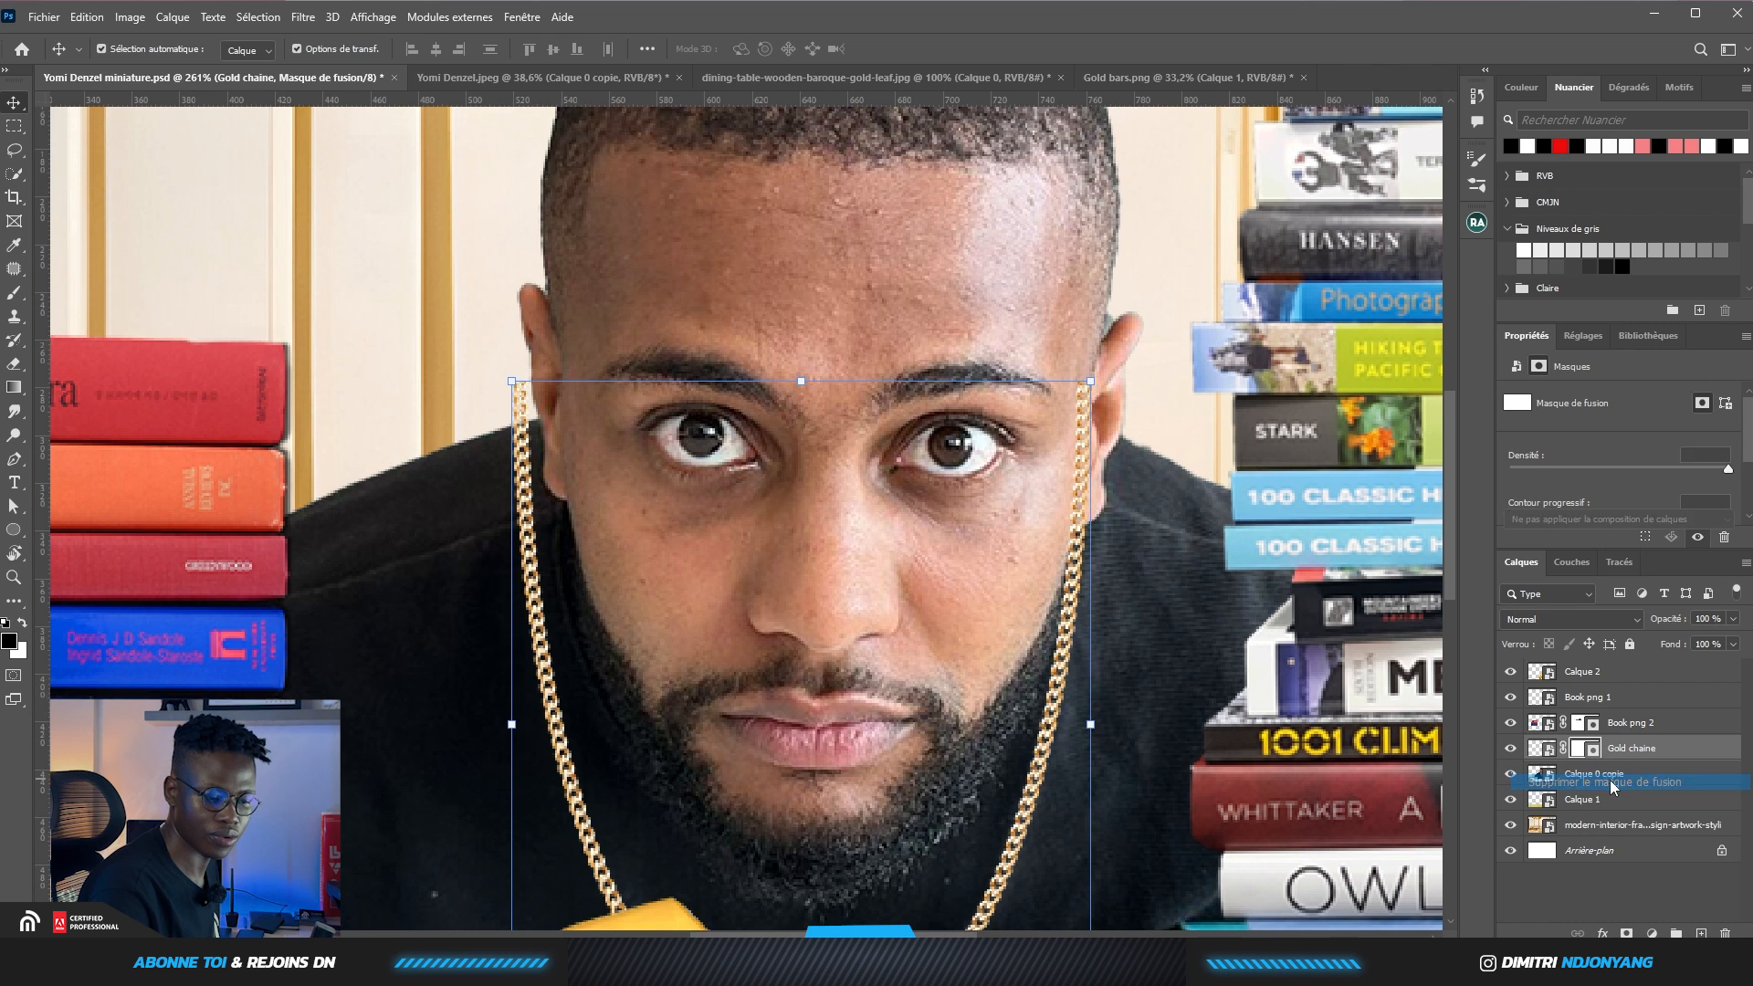
Warp the gold chain so its upper ends meet the ears and its sides follow the man's jaw and neck
{"action": "left_click", "coordinate": [800, 382]}
{"action": "right_click", "coordinate": [834, 462]}
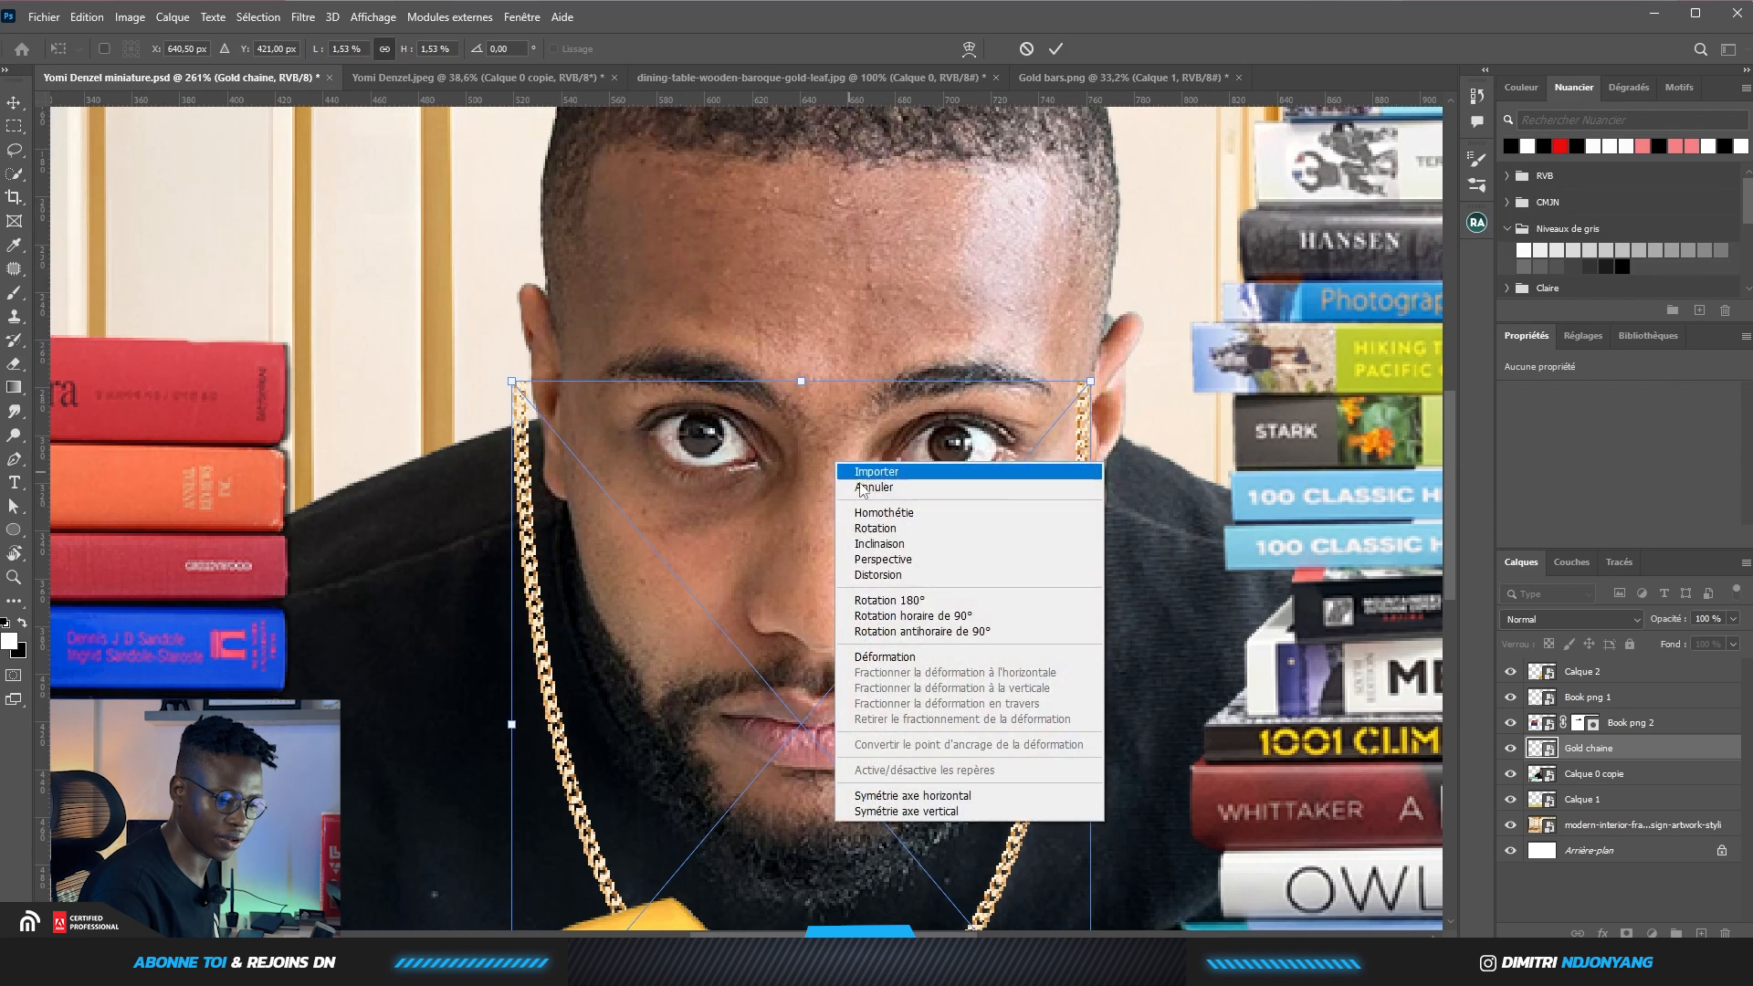
{"action": "left_click", "coordinate": [913, 657]}
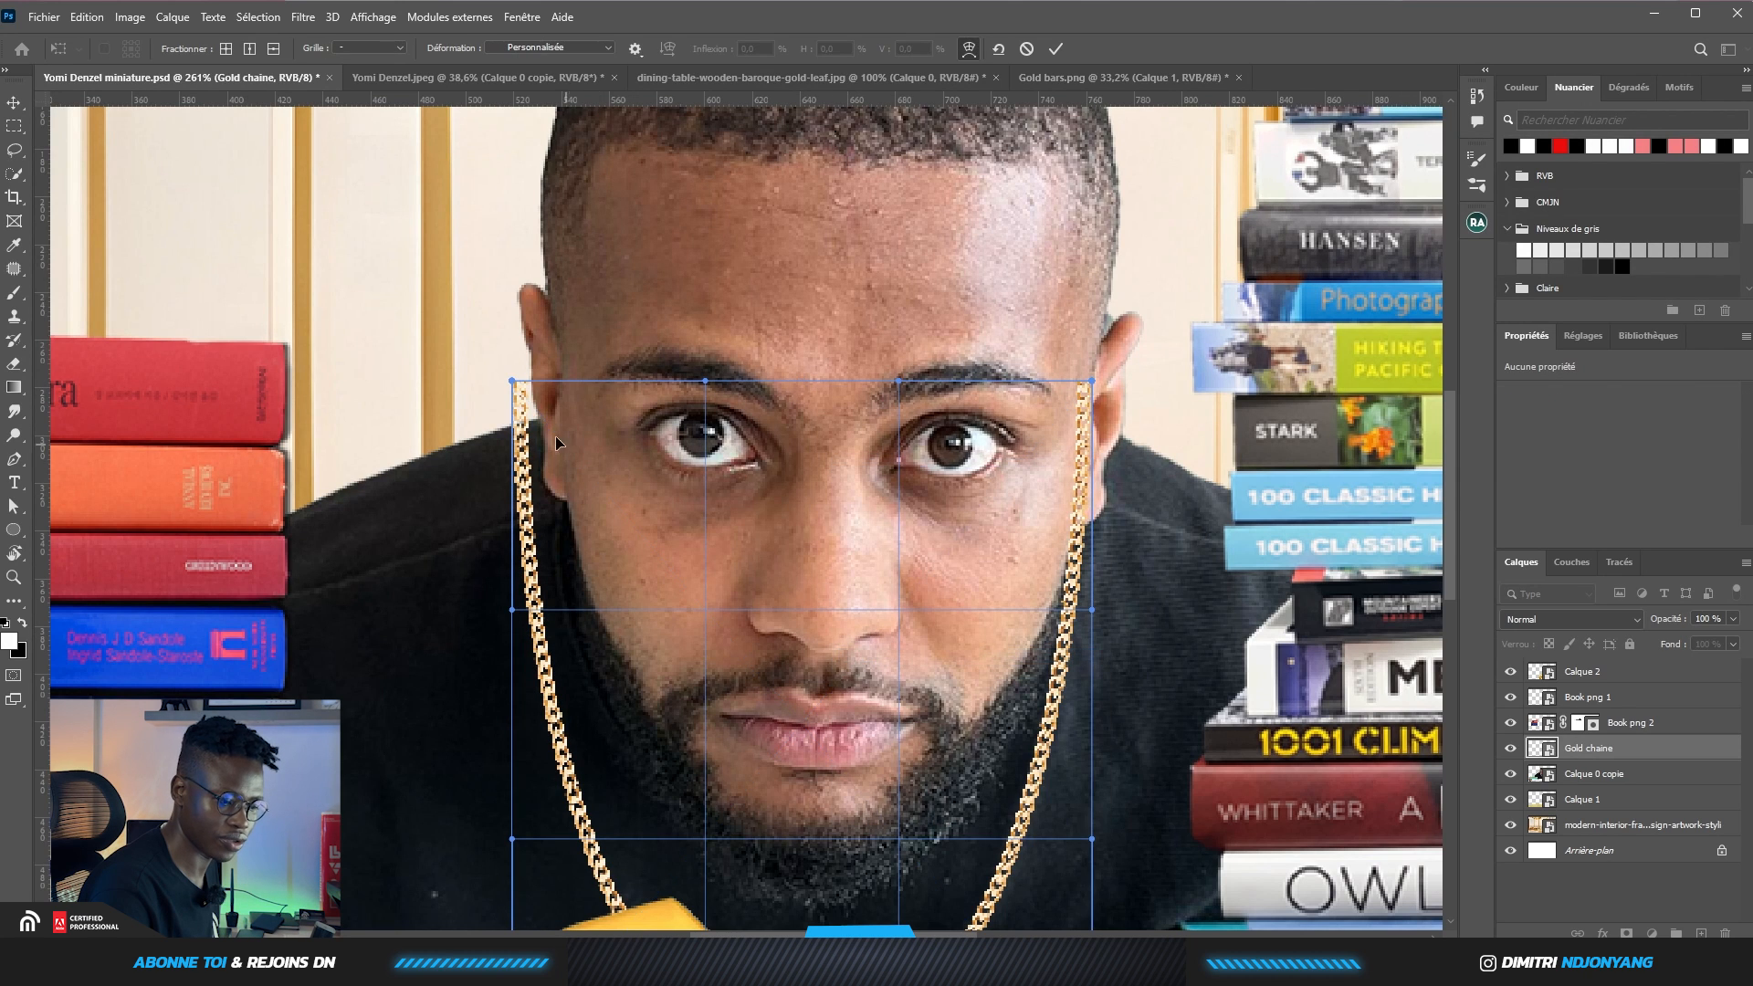
{"action": "left_click_drag", "start_coordinate": [517, 394], "coordinate": [543, 406]}
{"action": "mouse_move", "coordinate": [1088, 515]}
{"action": "left_mouse_down"}
{"action": "mouse_move", "coordinate": [1110, 516]}
{"action": "mouse_move", "coordinate": [1099, 508]}
{"action": "left_mouse_up"}
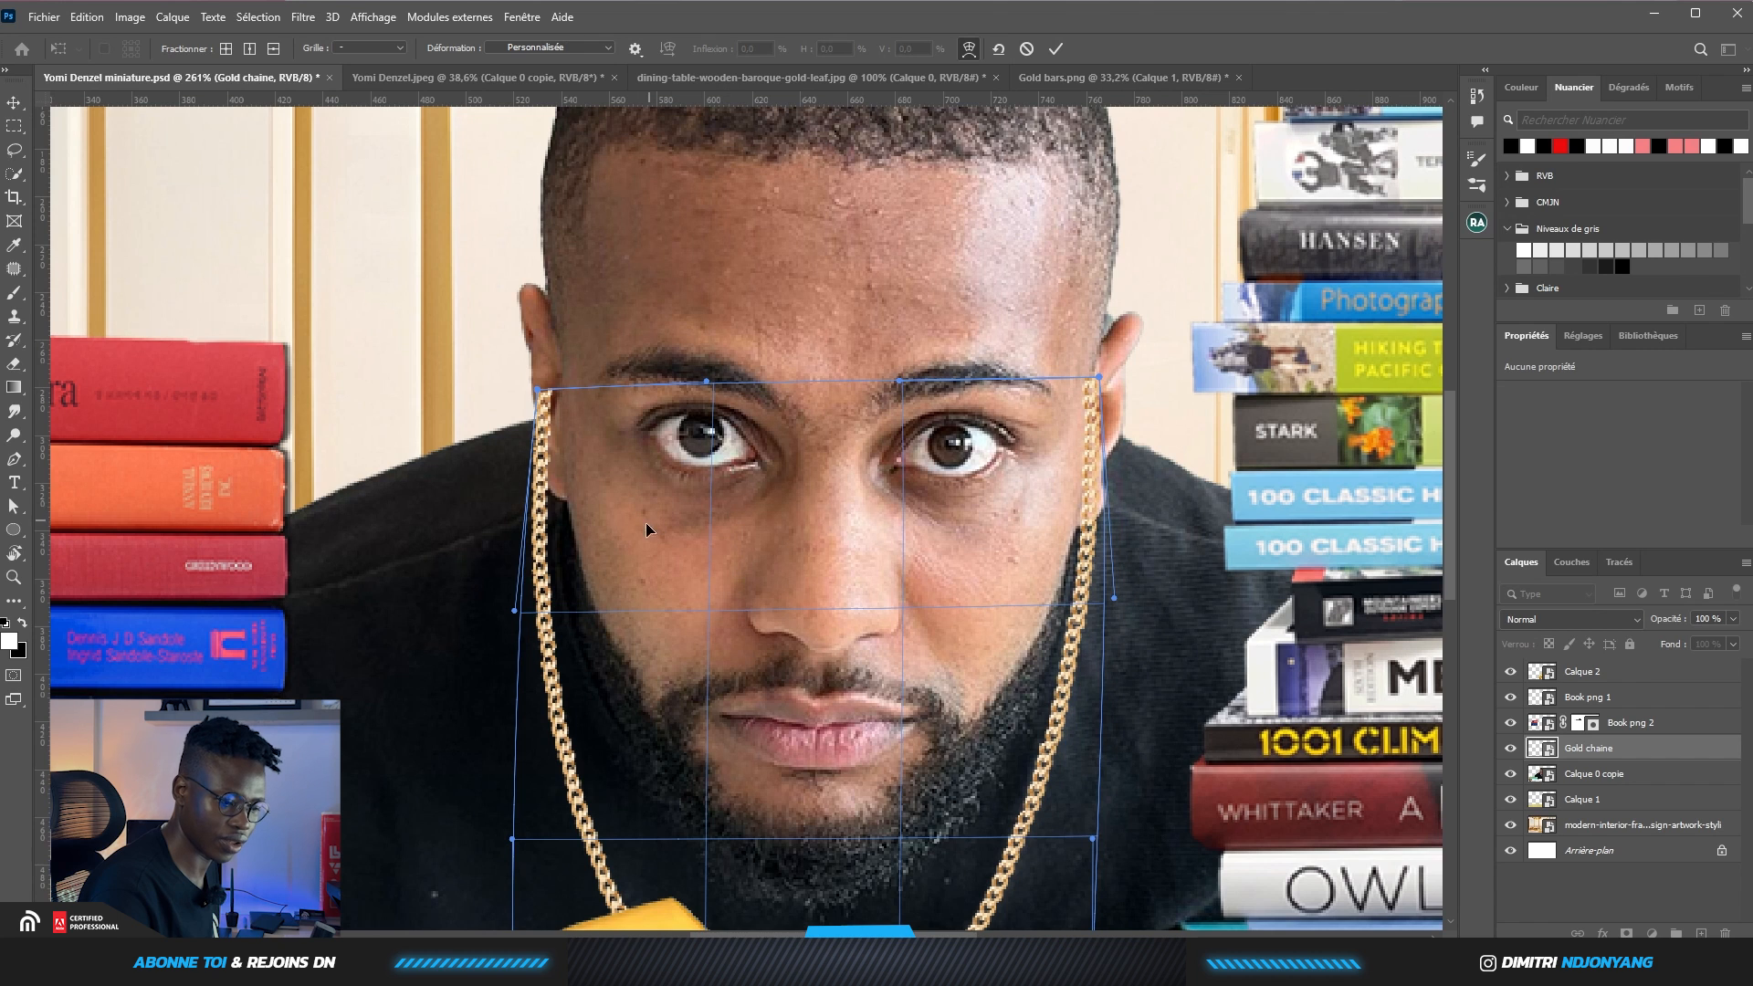
{"action": "left_click_drag", "start_coordinate": [544, 528], "coordinate": [564, 528]}
{"action": "left_click_drag", "start_coordinate": [1094, 517], "coordinate": [1079, 517]}
{"action": "scroll", "coordinate": [1013, 530], "scroll_direction": "down", "scroll_amount": 1}
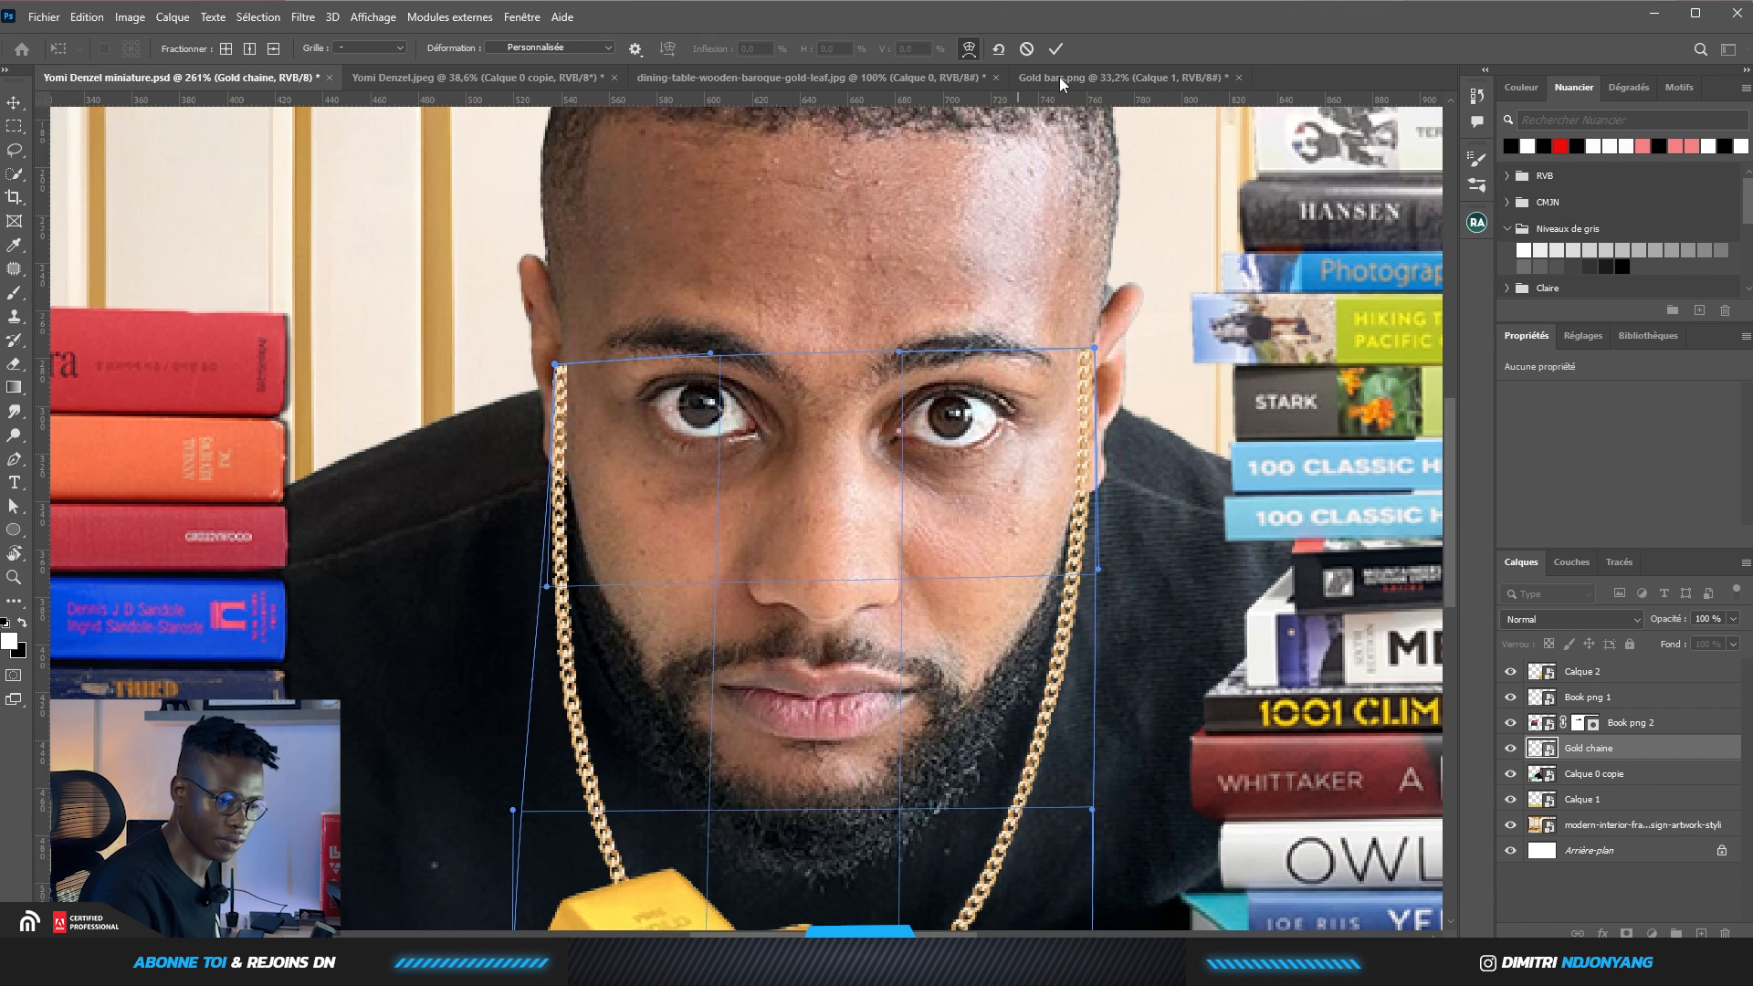
{"action": "left_click", "coordinate": [1054, 50]}
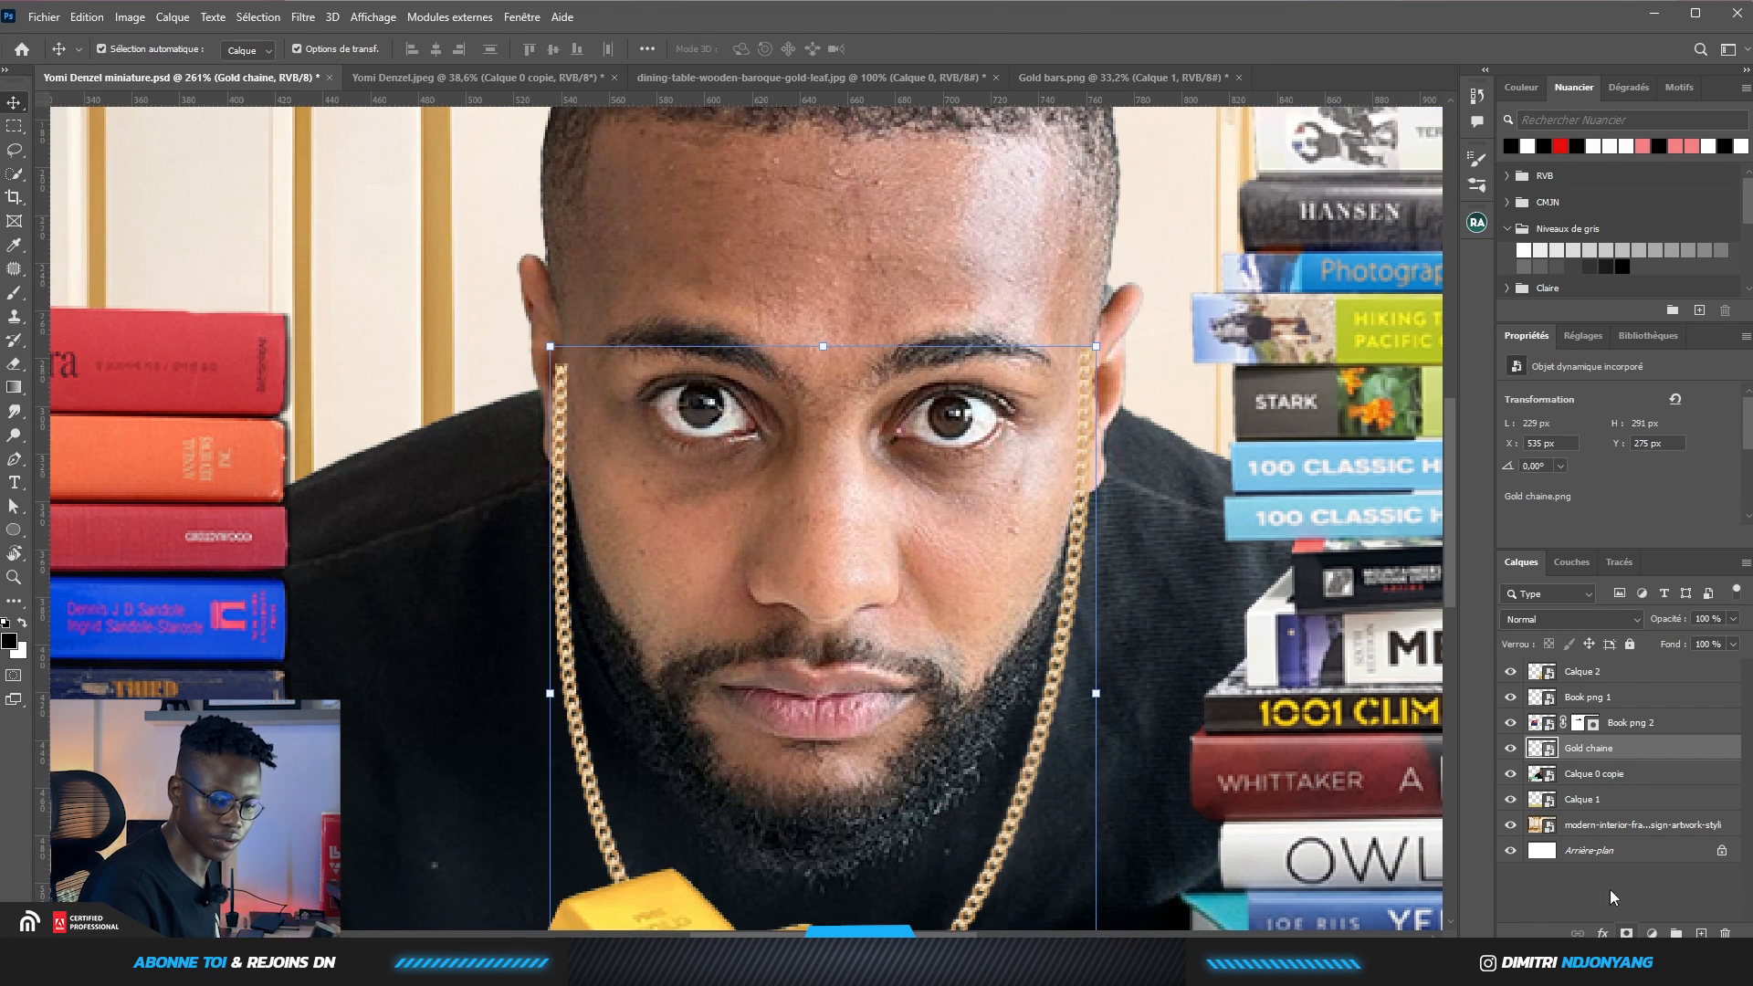
Add a new layer mask to Gold chaine and brush away the chain's upper end beside the ear nearest the red books
{"action": "left_click", "coordinate": [1626, 934]}
{"action": "key", "text": "b"}
{"action": "left_click_drag", "start_coordinate": [559, 420], "coordinate": [559, 366]}
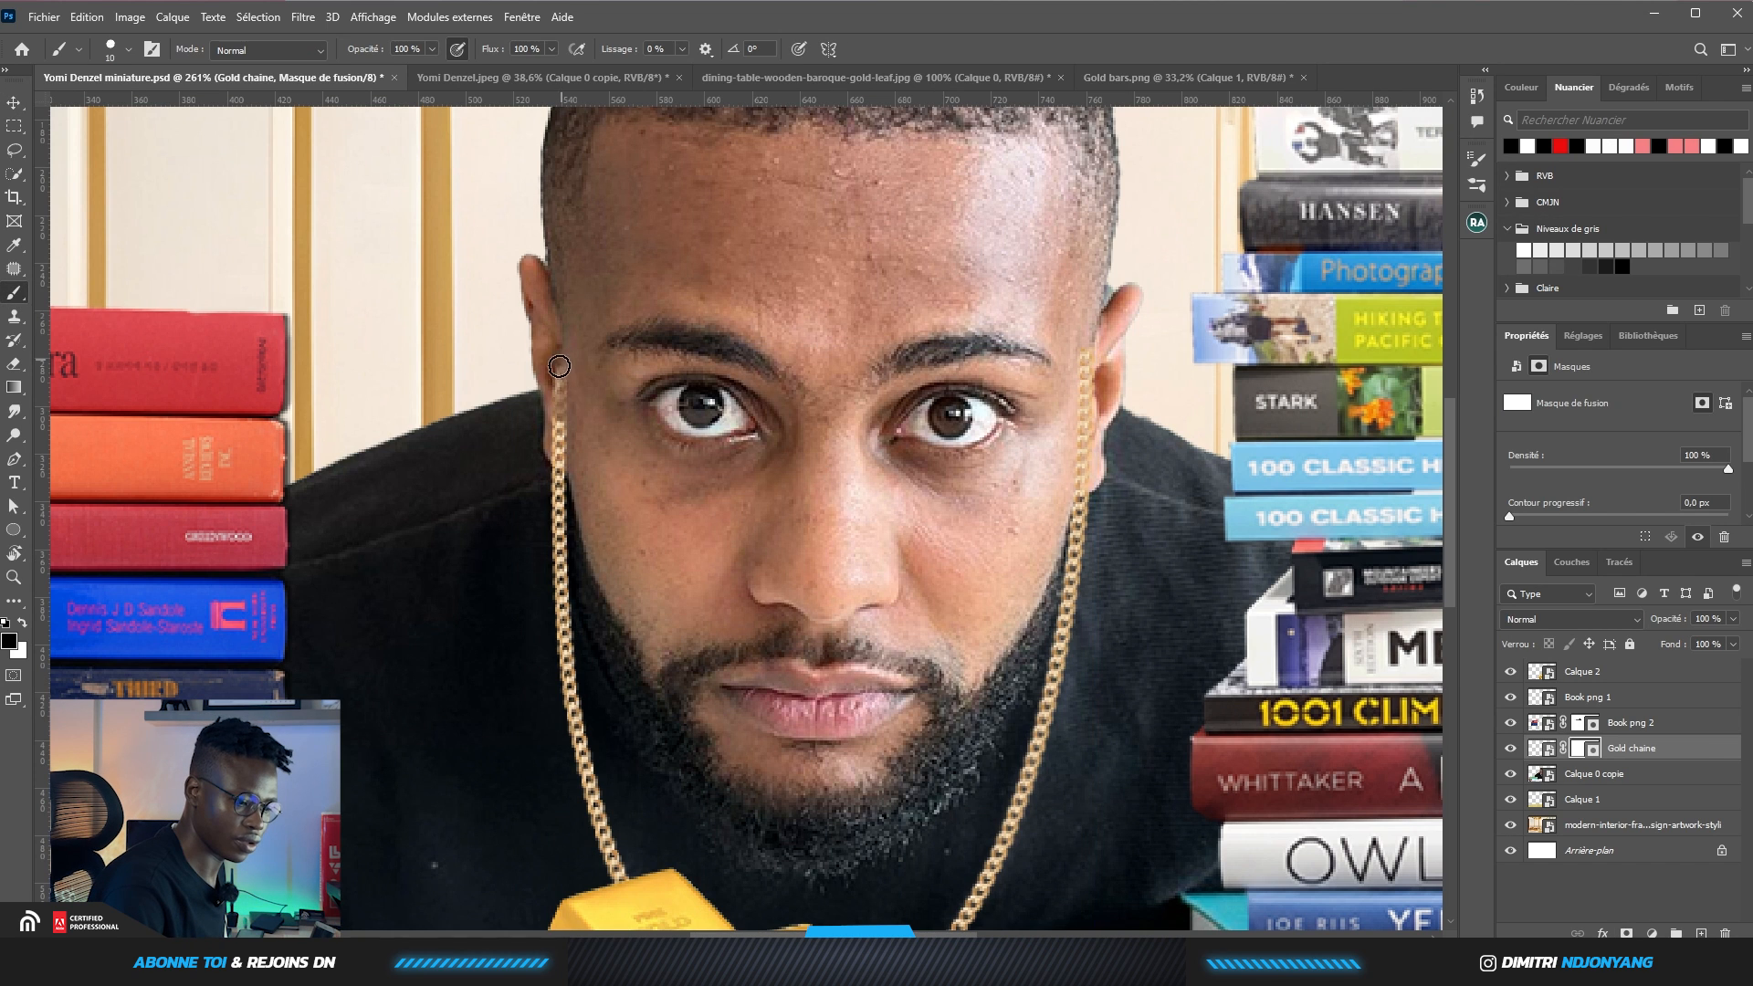
Choose the Soft Blender brush at about 13 px and mask out both upper chain ends down to below the earlobes
{"action": "right_click", "coordinate": [586, 392]}
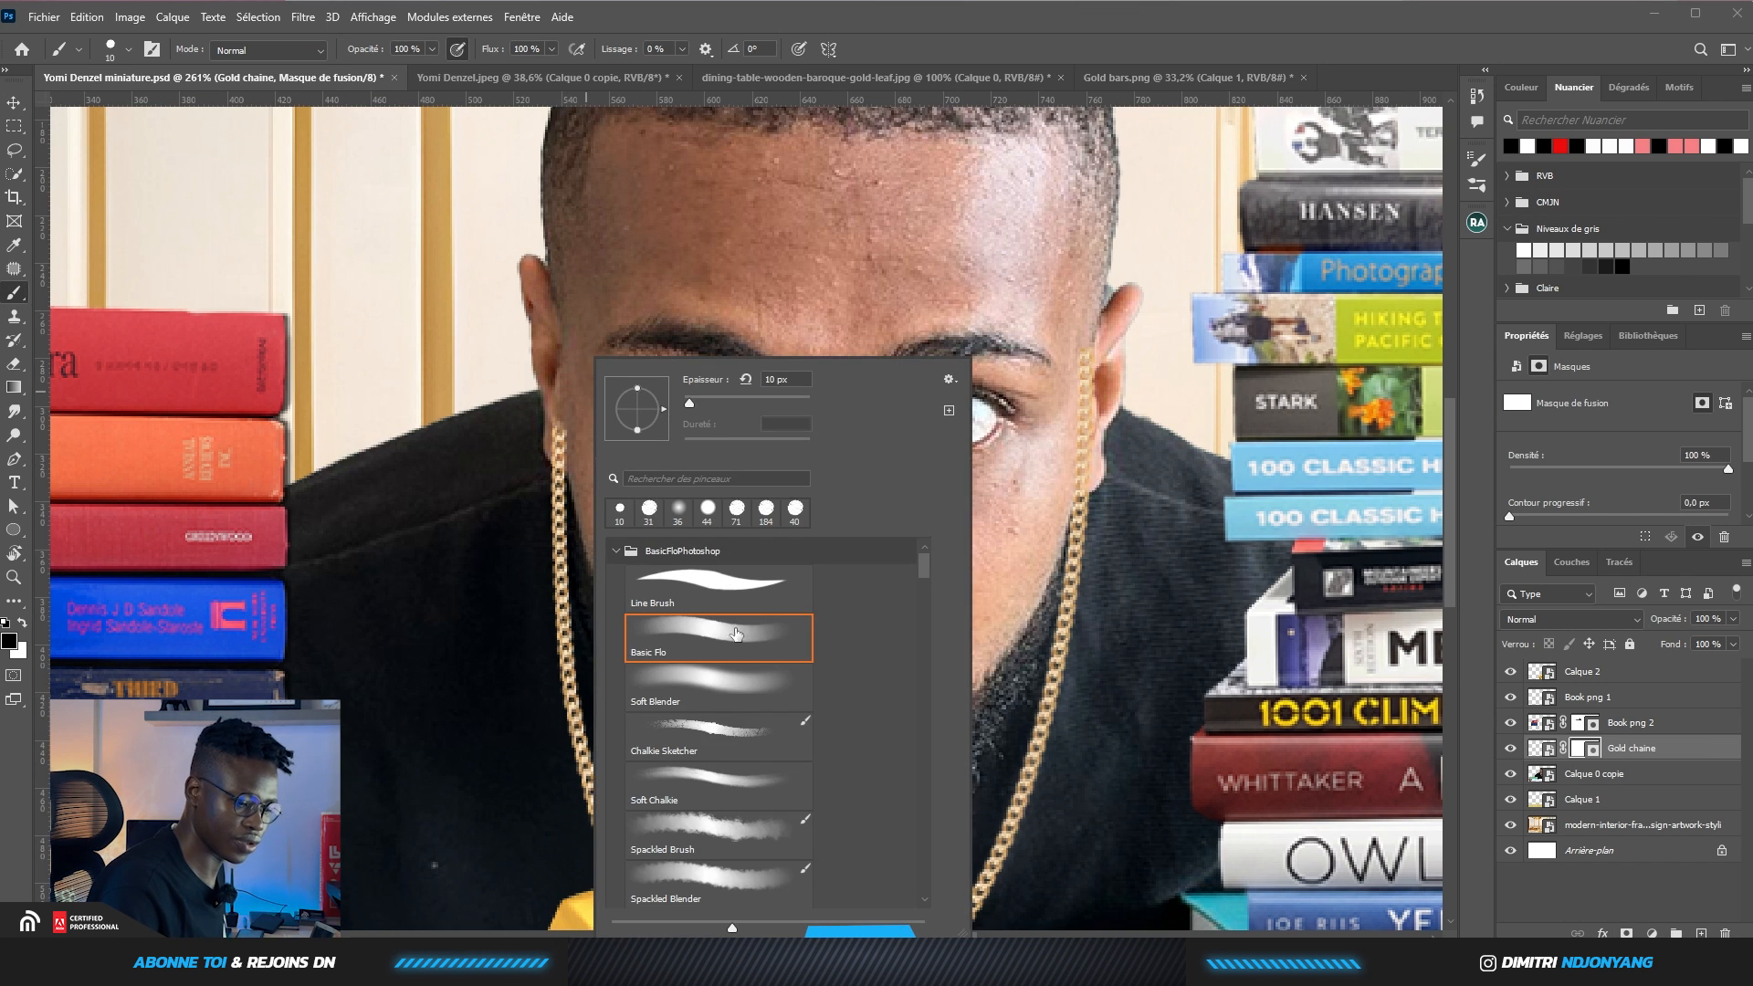
{"action": "left_click", "coordinate": [690, 682]}
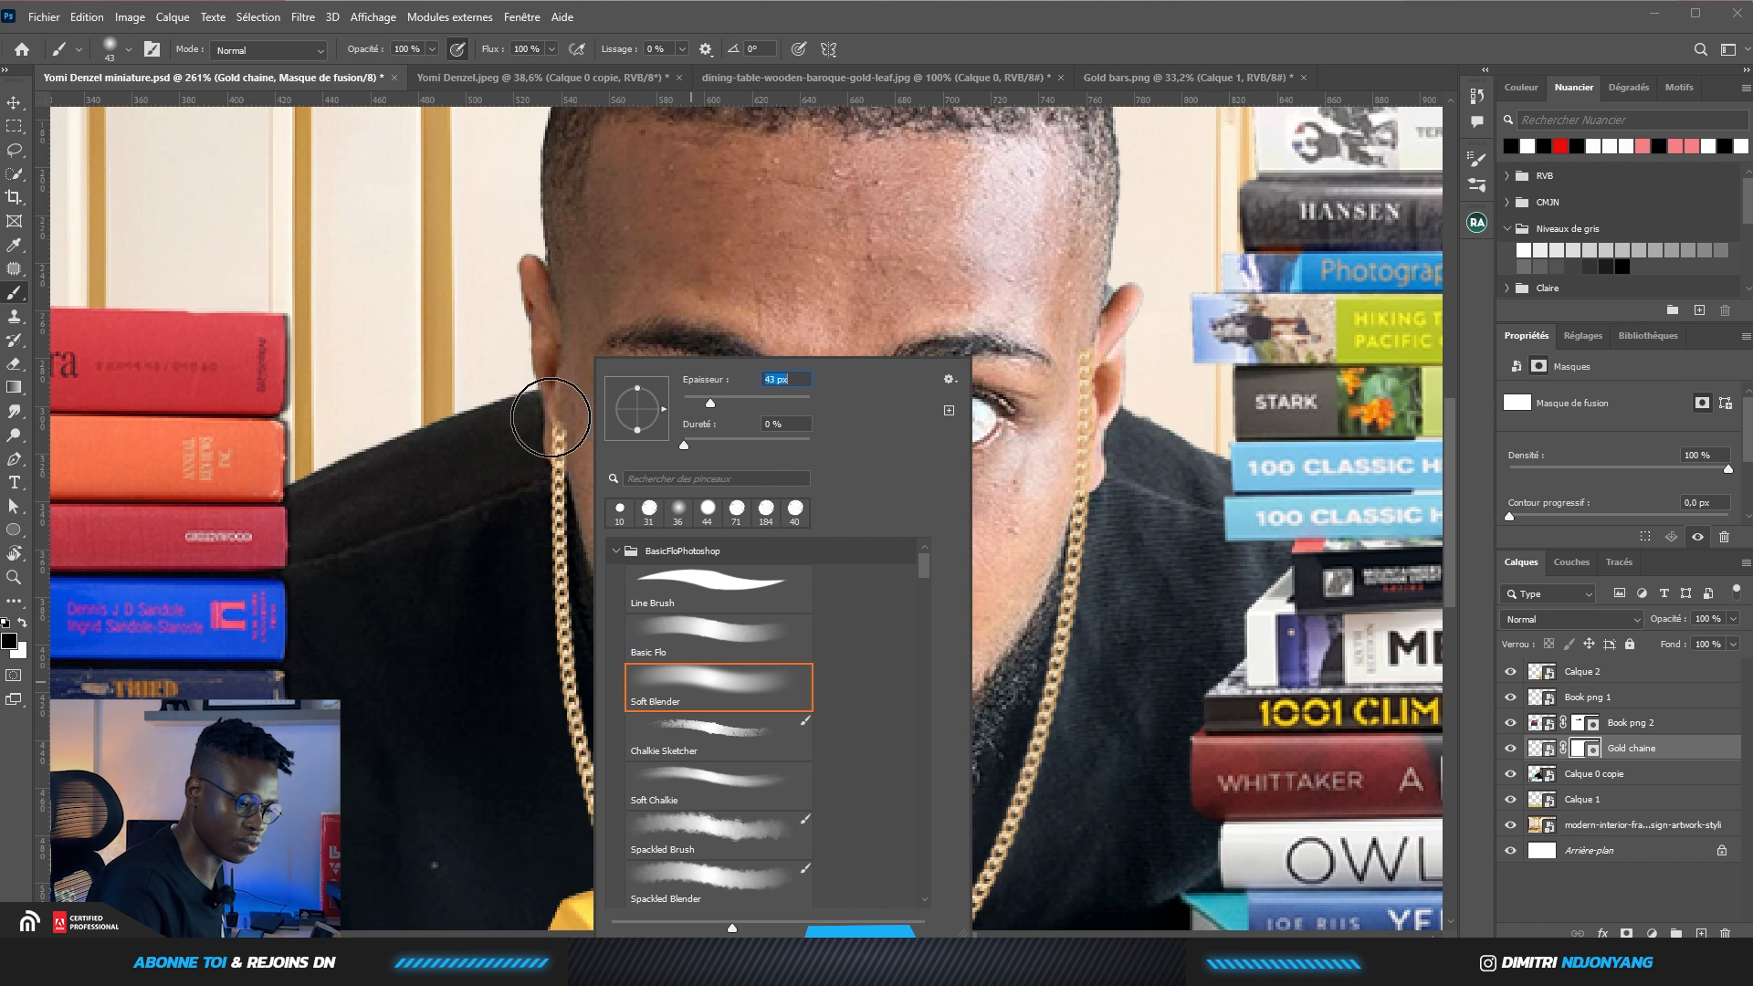
{"action": "left_click", "coordinate": [690, 401]}
{"action": "left_click_drag", "start_coordinate": [556, 433], "coordinate": [560, 451]}
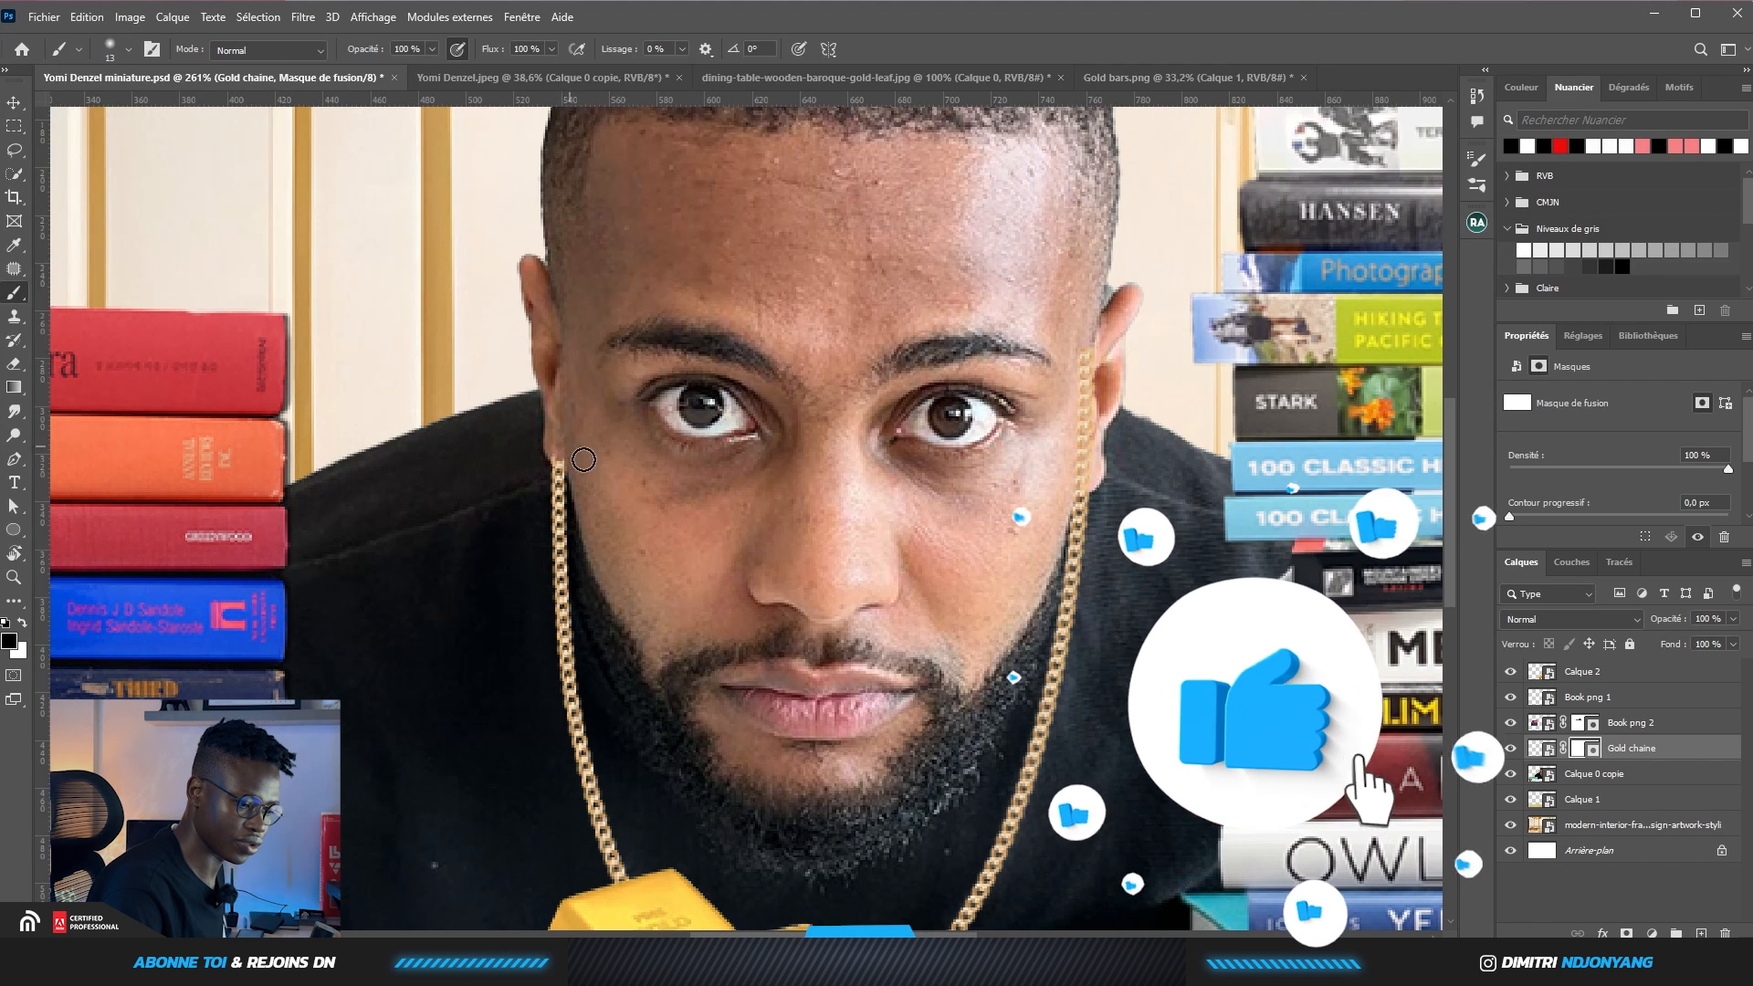
{"action": "left_click_drag", "start_coordinate": [1082, 388], "coordinate": [1074, 446]}
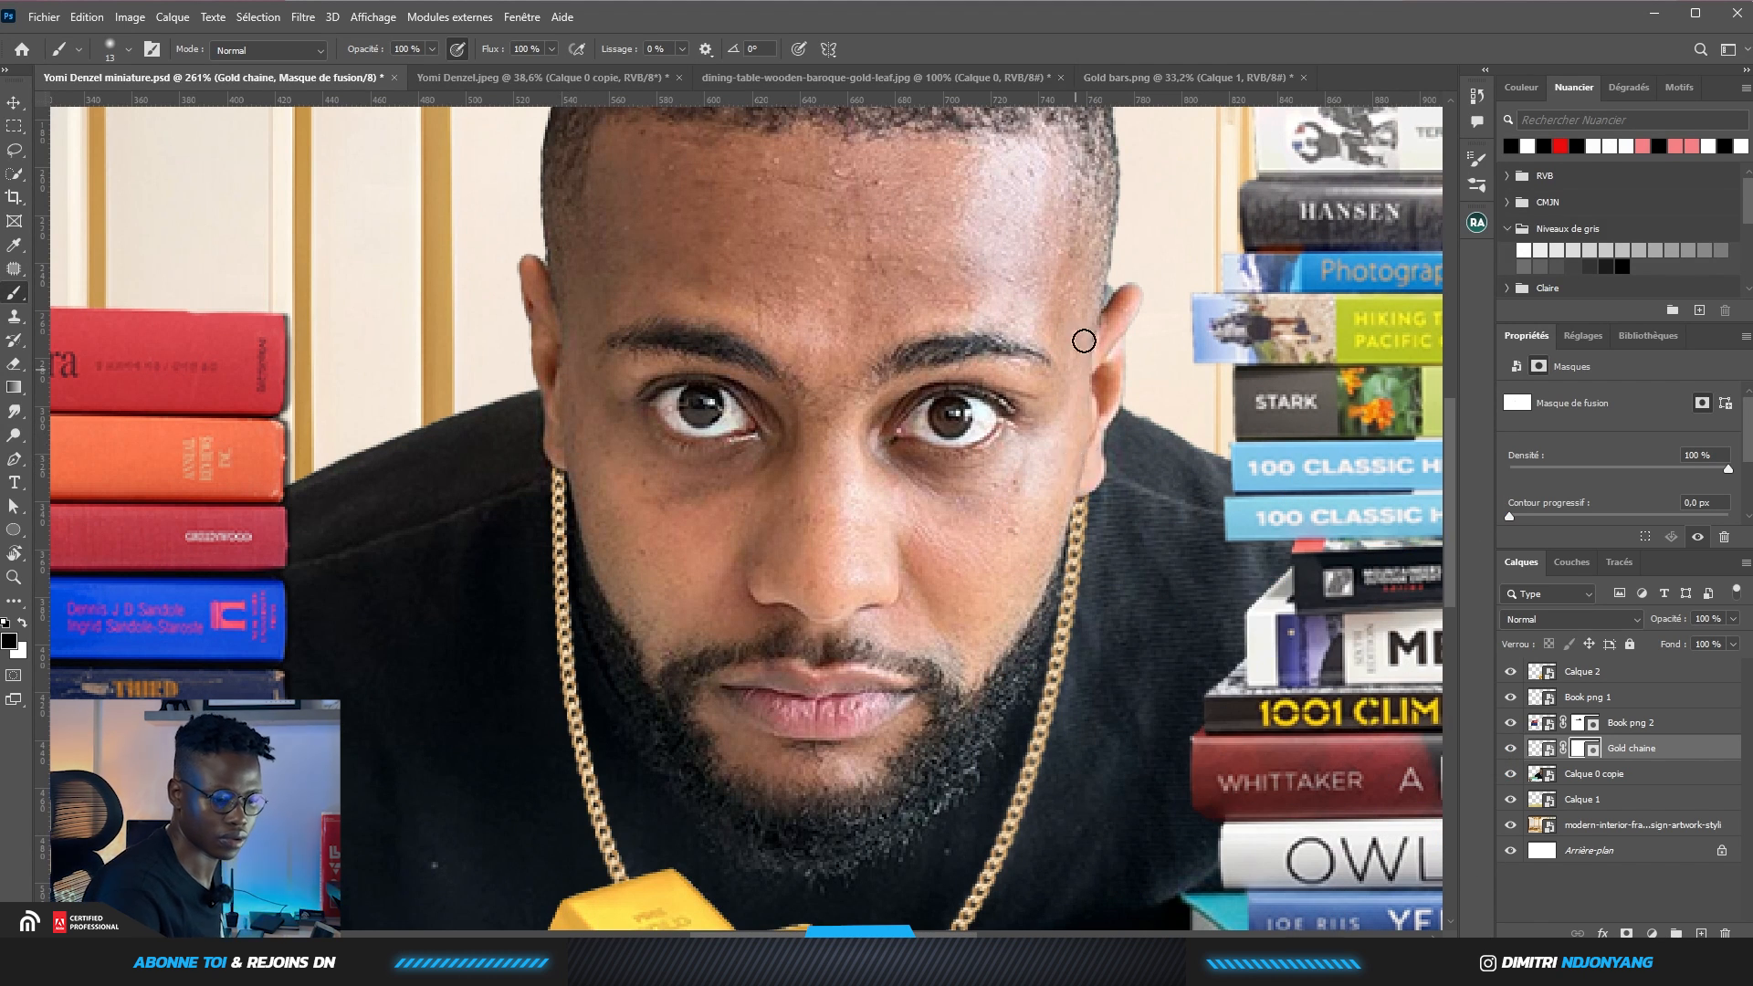
Refine the Gold chaine mask at both earlobes with a brush of about 8 px so the chain starts right beneath the ears
{"action": "scroll", "coordinate": [1094, 491], "scroll_direction": "up", "scroll_amount": 7}
{"action": "key", "text": "bracketleft"}
{"action": "key", "text": "bracketleft"}
{"action": "key", "text": "bracketleft"}
{"action": "key", "text": "x"}
{"action": "left_click_drag", "start_coordinate": [1046, 523], "coordinate": [1066, 533]}
{"action": "key", "text": "x"}
{"action": "left_click", "coordinate": [1066, 533]}
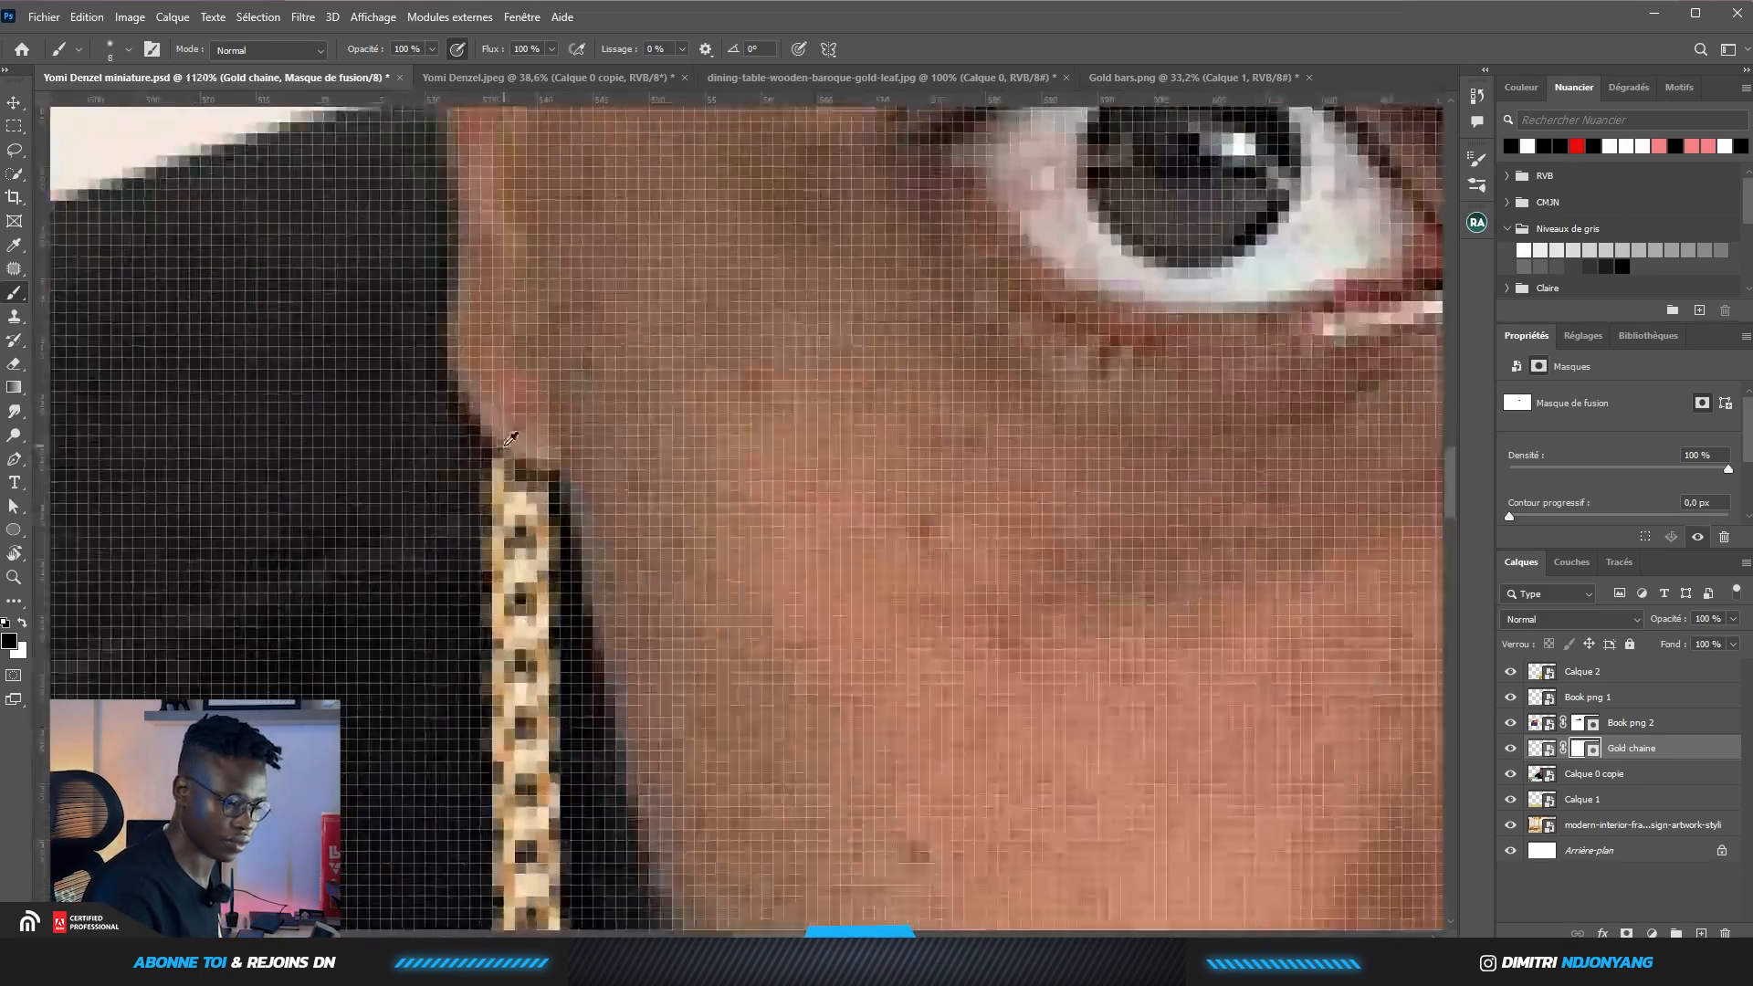
{"action": "left_click_drag", "start_coordinate": [512, 454], "coordinate": [519, 474]}
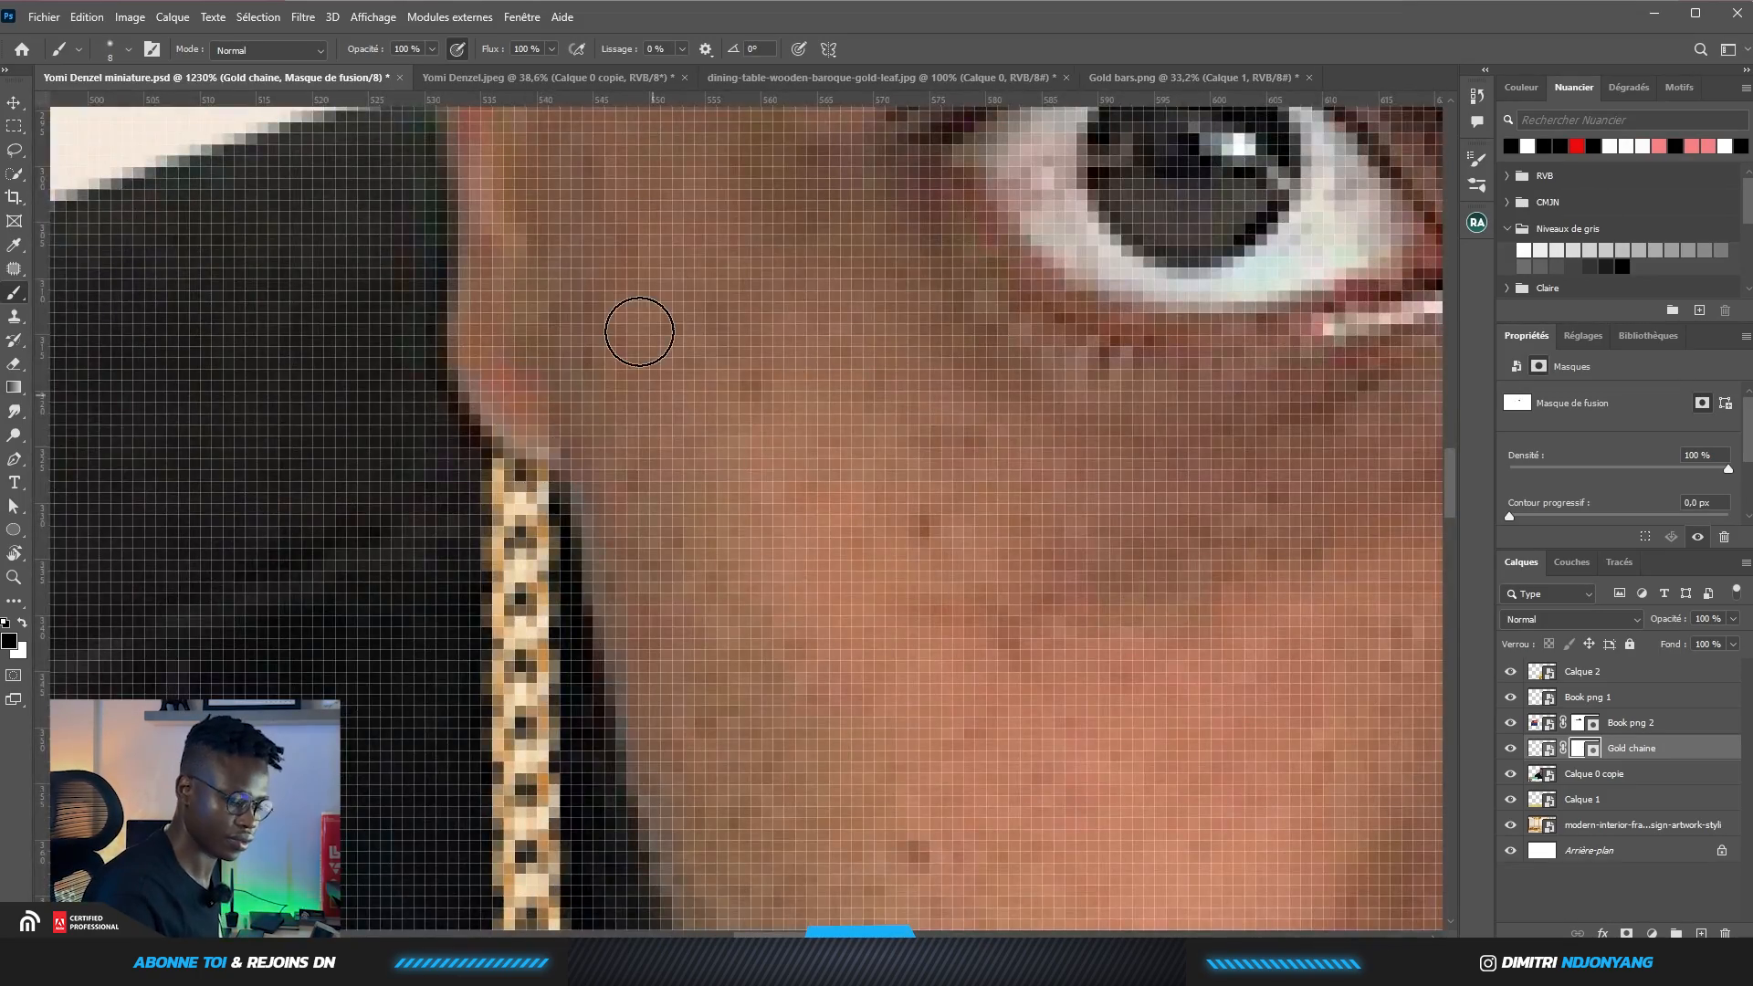
Switch to the Move tool, deselect all layers and save the document
{"action": "scroll", "coordinate": [505, 402], "scroll_direction": "down", "scroll_amount": 15}
{"action": "key", "text": "v"}
{"action": "left_click", "coordinate": [1059, 525]}
{"action": "scroll", "coordinate": [698, 552], "scroll_direction": "up", "scroll_amount": 1}
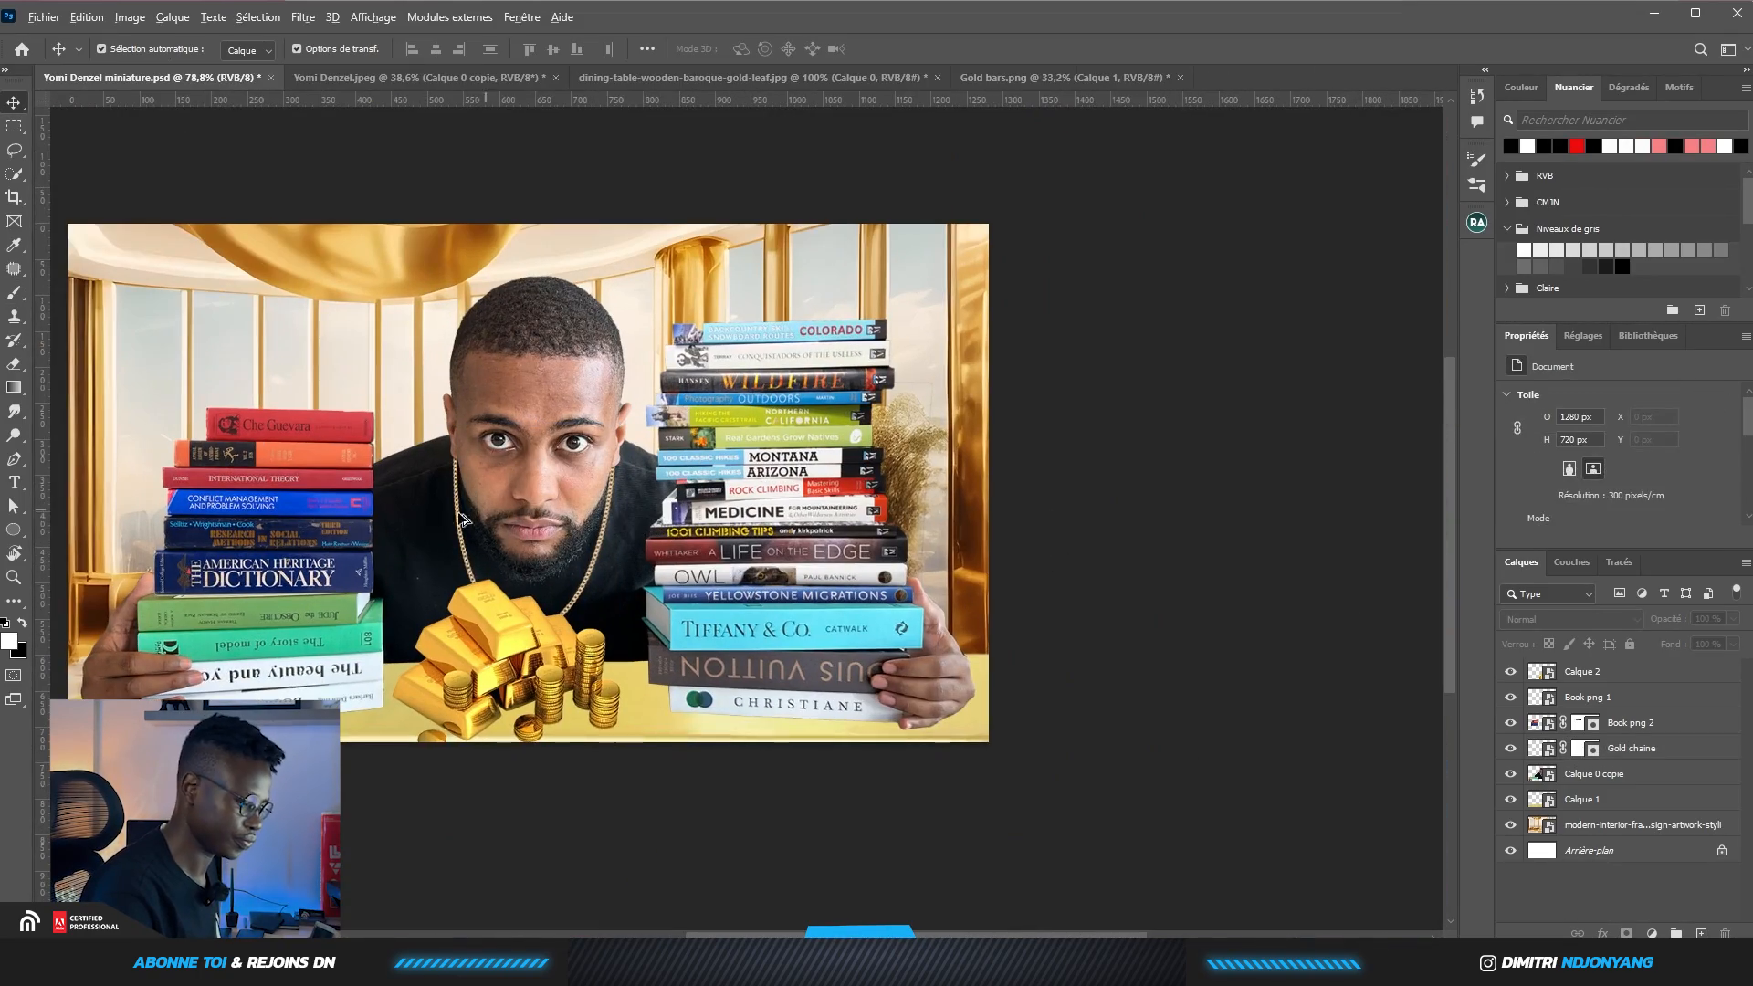
{"action": "scroll", "coordinate": [539, 514], "scroll_direction": "up", "scroll_amount": 1}
{"action": "key", "text": "ctrl+s"}
{"action": "scroll", "coordinate": [493, 511], "scroll_direction": "up", "scroll_amount": 3}
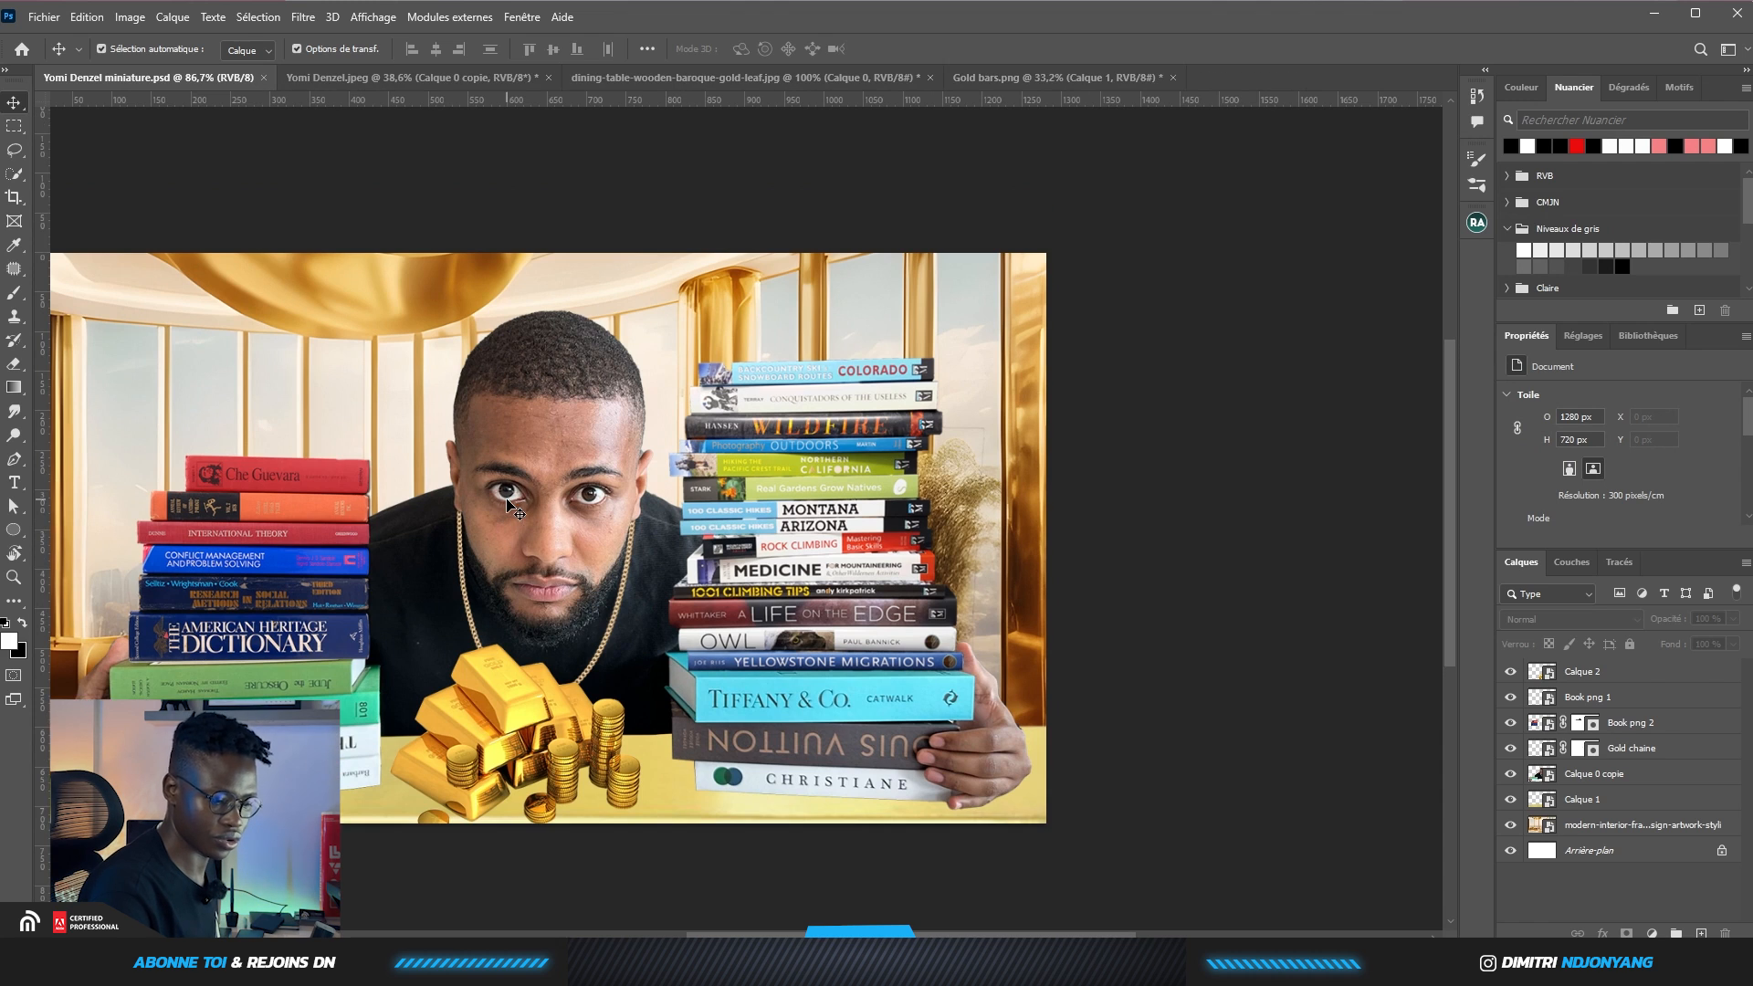
{"action": "left_click_drag", "start_coordinate": [600, 439], "coordinate": [691, 391]}
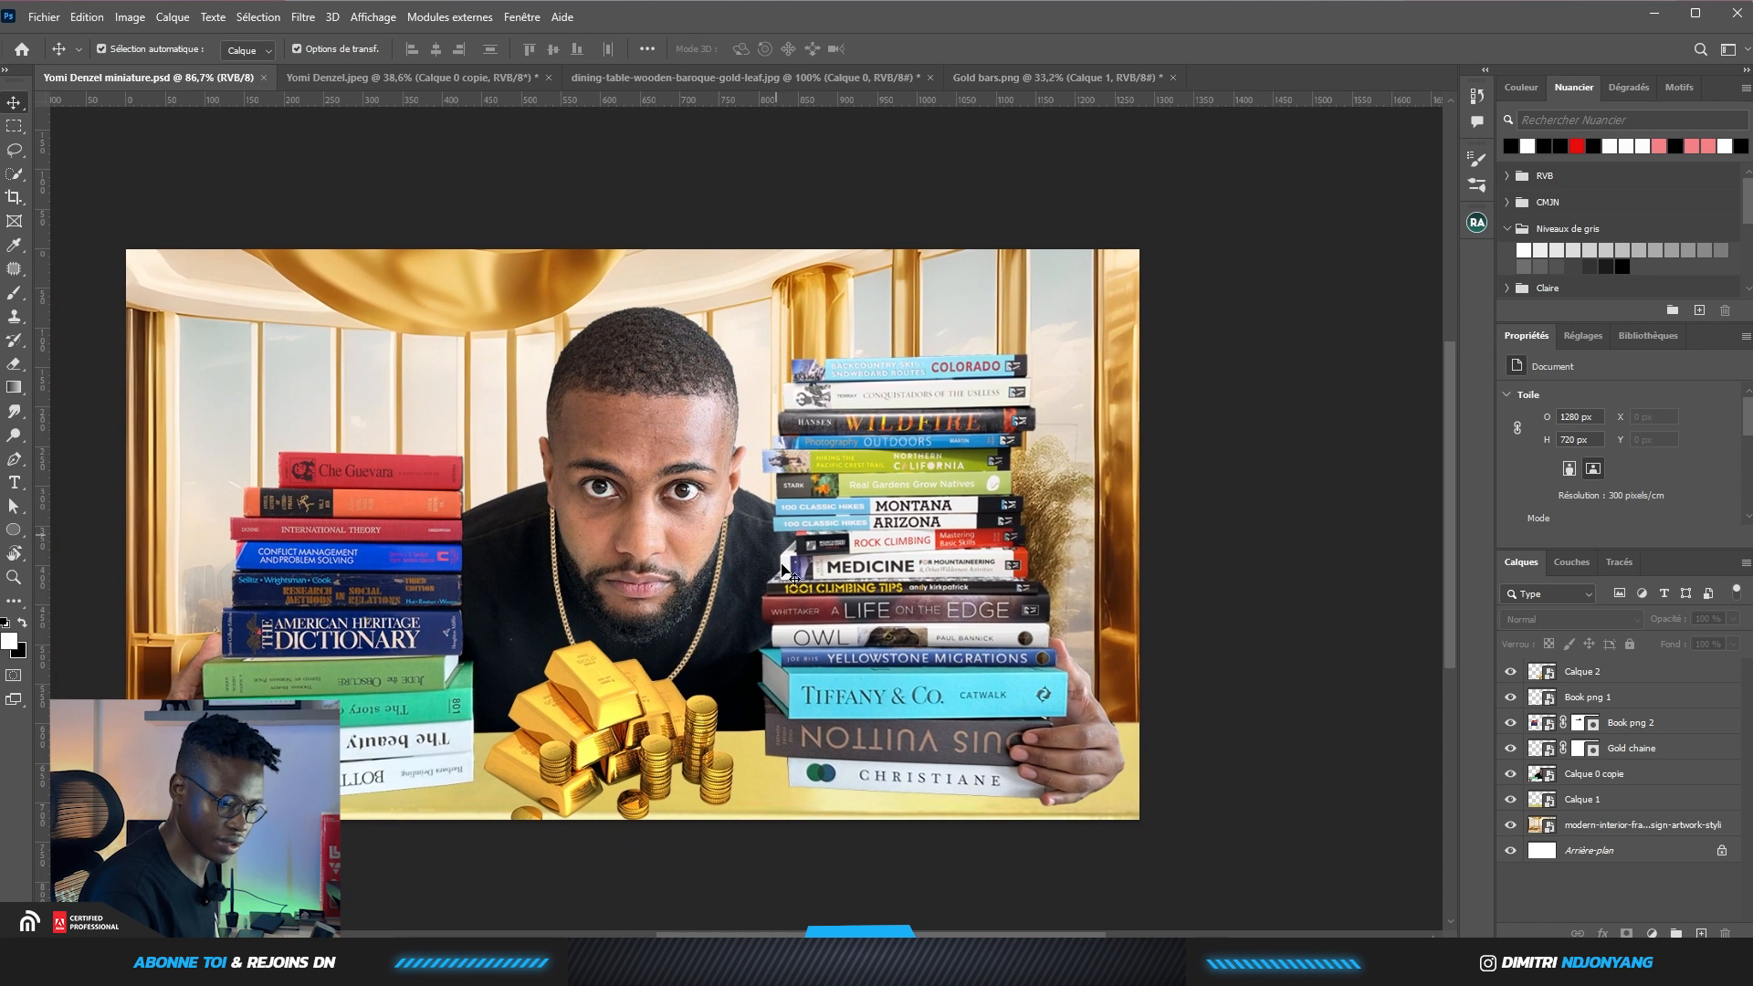
Add a Curves adjustment that darkens the midtones, clipped to the man's layer Calque 0 copie
{"action": "left_click", "coordinate": [726, 531]}
{"action": "left_click", "coordinate": [1583, 335]}
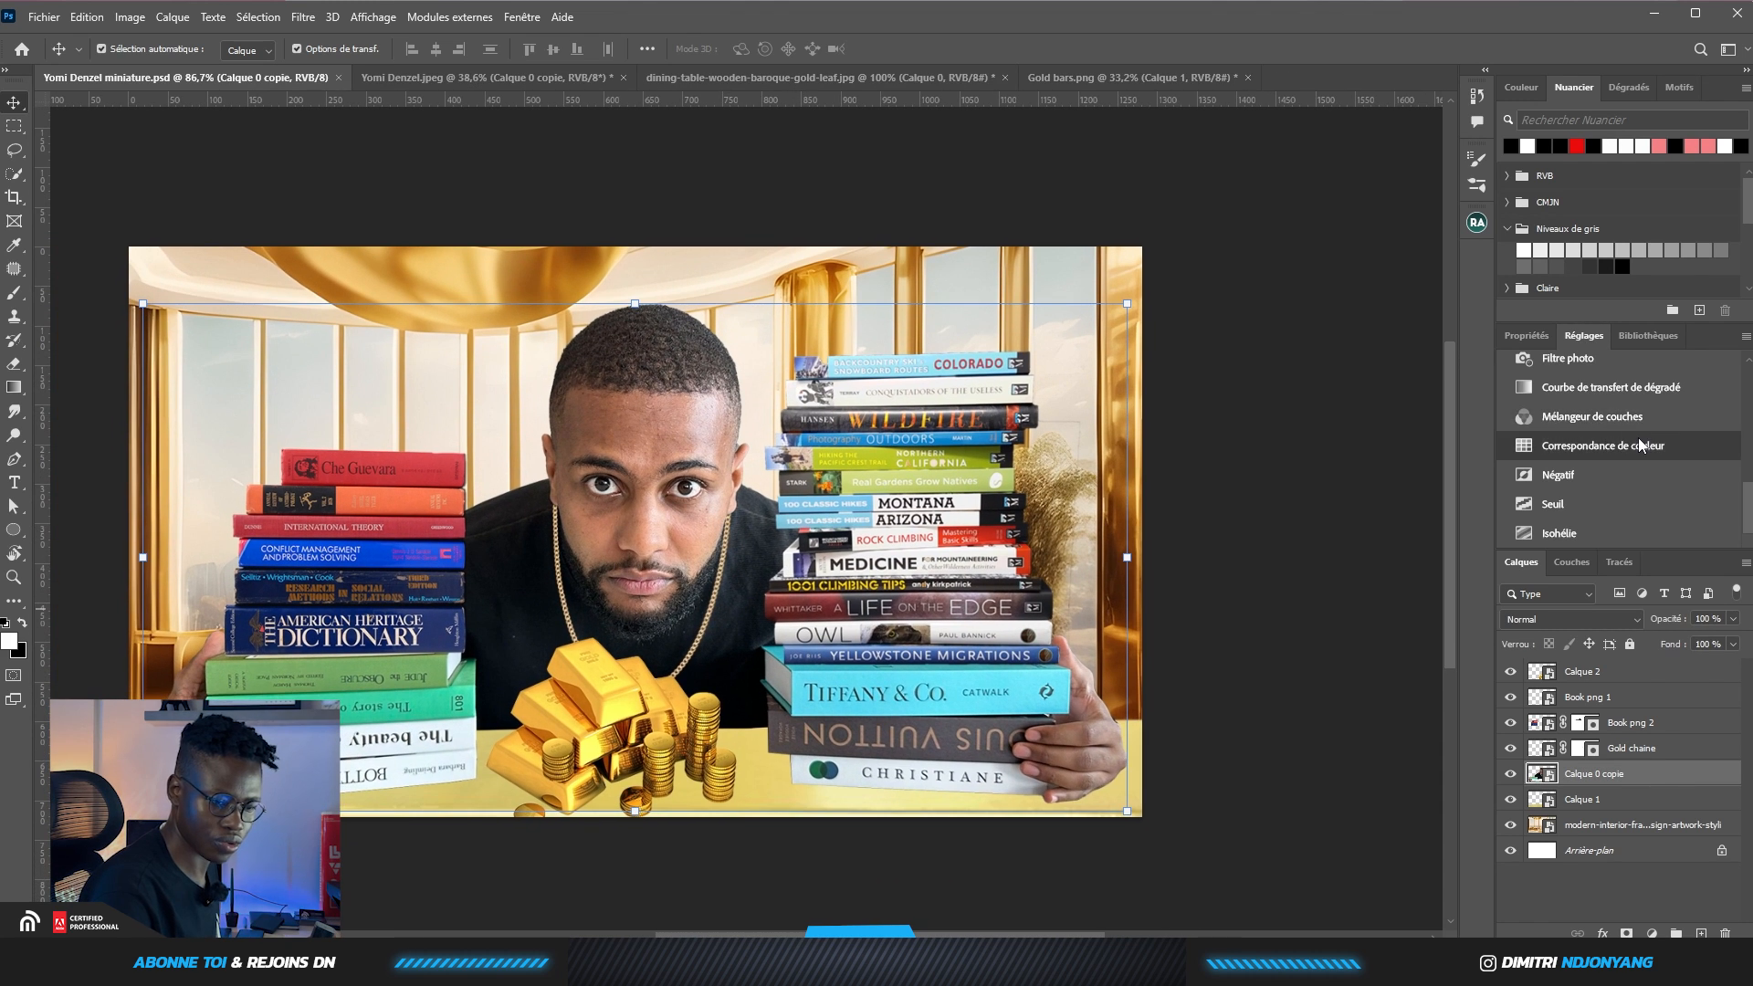
{"action": "scroll", "coordinate": [1608, 402], "scroll_direction": "up", "scroll_amount": 3}
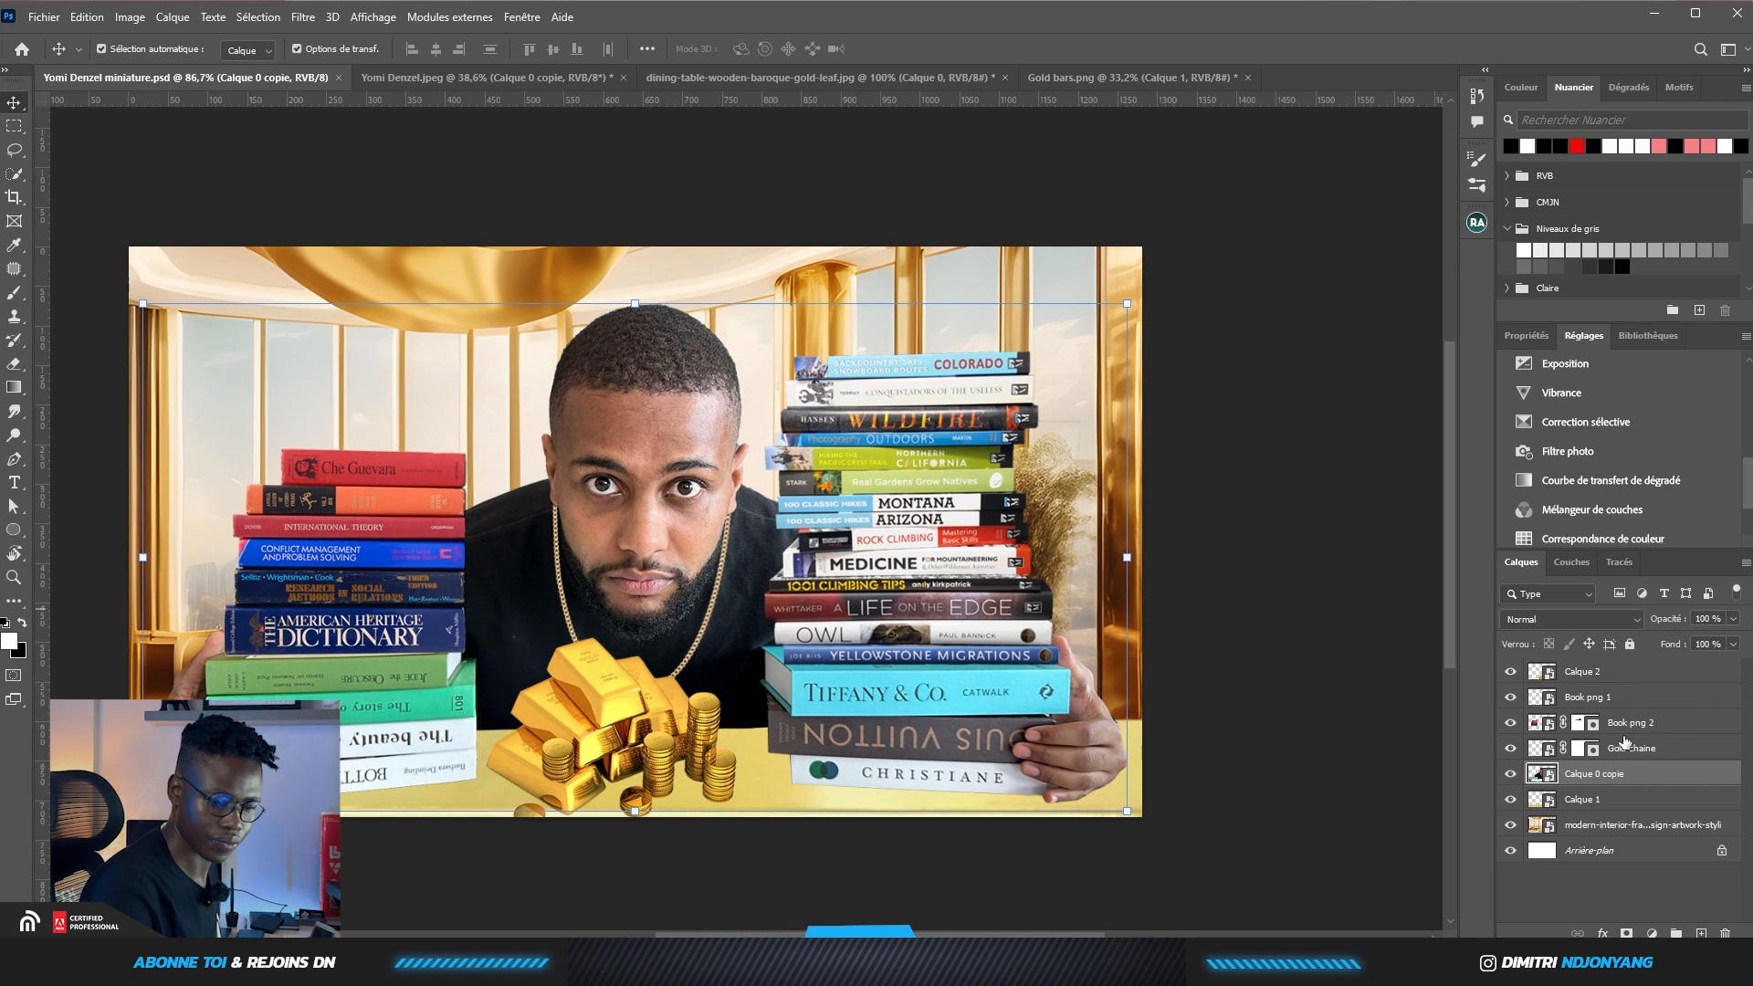
{"action": "scroll", "coordinate": [1563, 406], "scroll_direction": "up", "scroll_amount": 3}
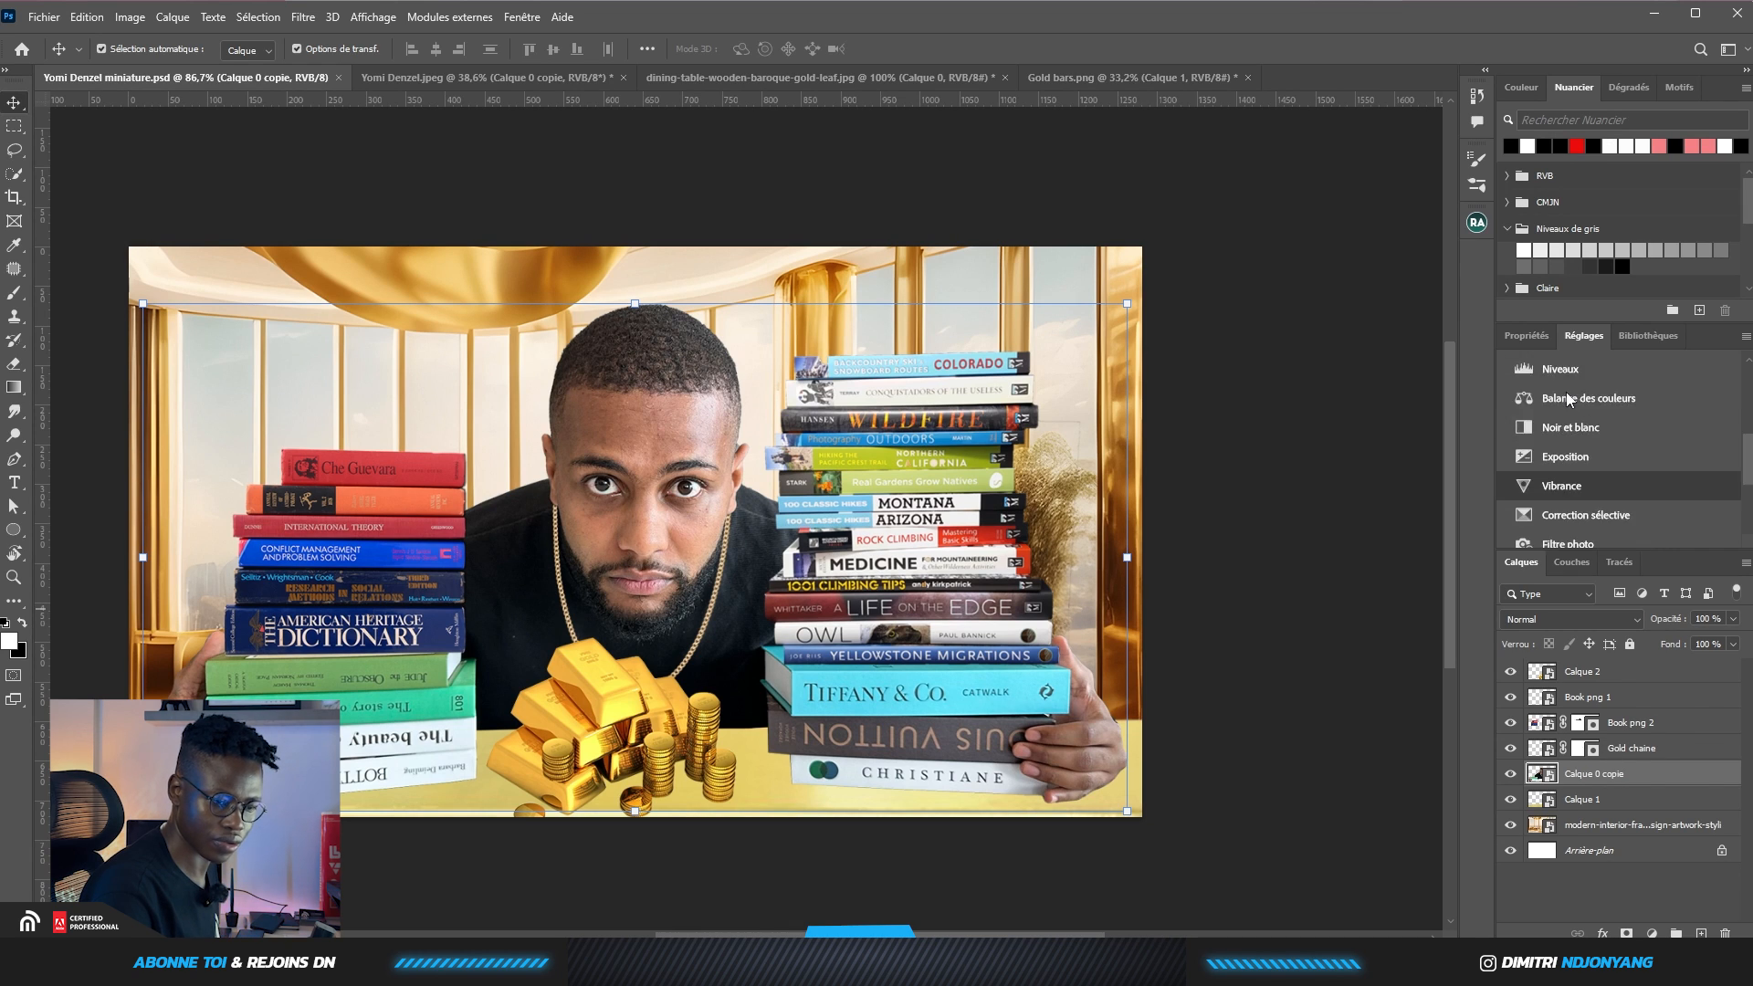
{"action": "scroll", "coordinate": [1558, 413], "scroll_direction": "up", "scroll_amount": 5}
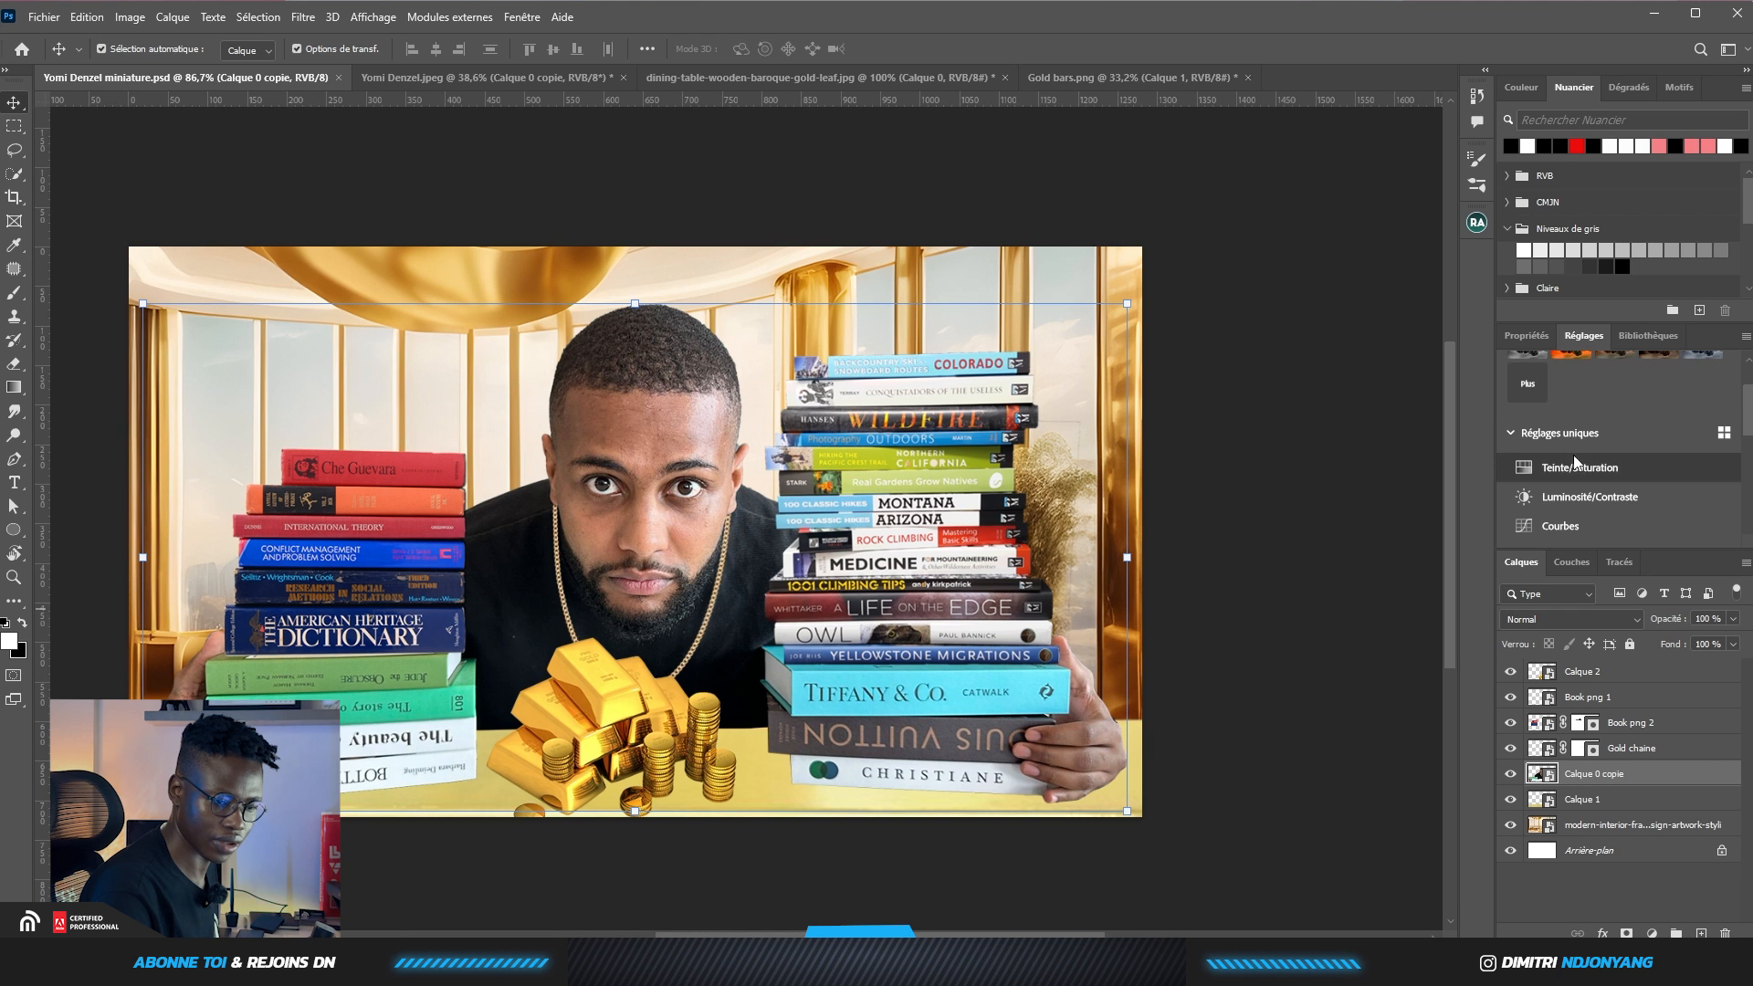
{"action": "left_click", "coordinate": [1560, 524]}
{"action": "mouse_move", "coordinate": [1641, 427]}
{"action": "left_mouse_down"}
{"action": "mouse_move", "coordinate": [1644, 473]}
{"action": "mouse_move", "coordinate": [1629, 404]}
{"action": "left_mouse_up"}
{"action": "left_click", "coordinate": [1617, 536]}
Add a second Curves adjustment that brightens the midtones, also clipped to the man's layer
{"action": "left_click", "coordinate": [1581, 335]}
{"action": "left_click", "coordinate": [1560, 525]}
{"action": "scroll", "coordinate": [1612, 503], "scroll_direction": "up", "scroll_amount": 3}
{"action": "scroll", "coordinate": [1611, 503], "scroll_direction": "down", "scroll_amount": 3}
{"action": "left_click", "coordinate": [1617, 536]}
Invert the masks of Courbes 1 and Courbes 2 to black
{"action": "left_click", "coordinate": [1643, 798]}
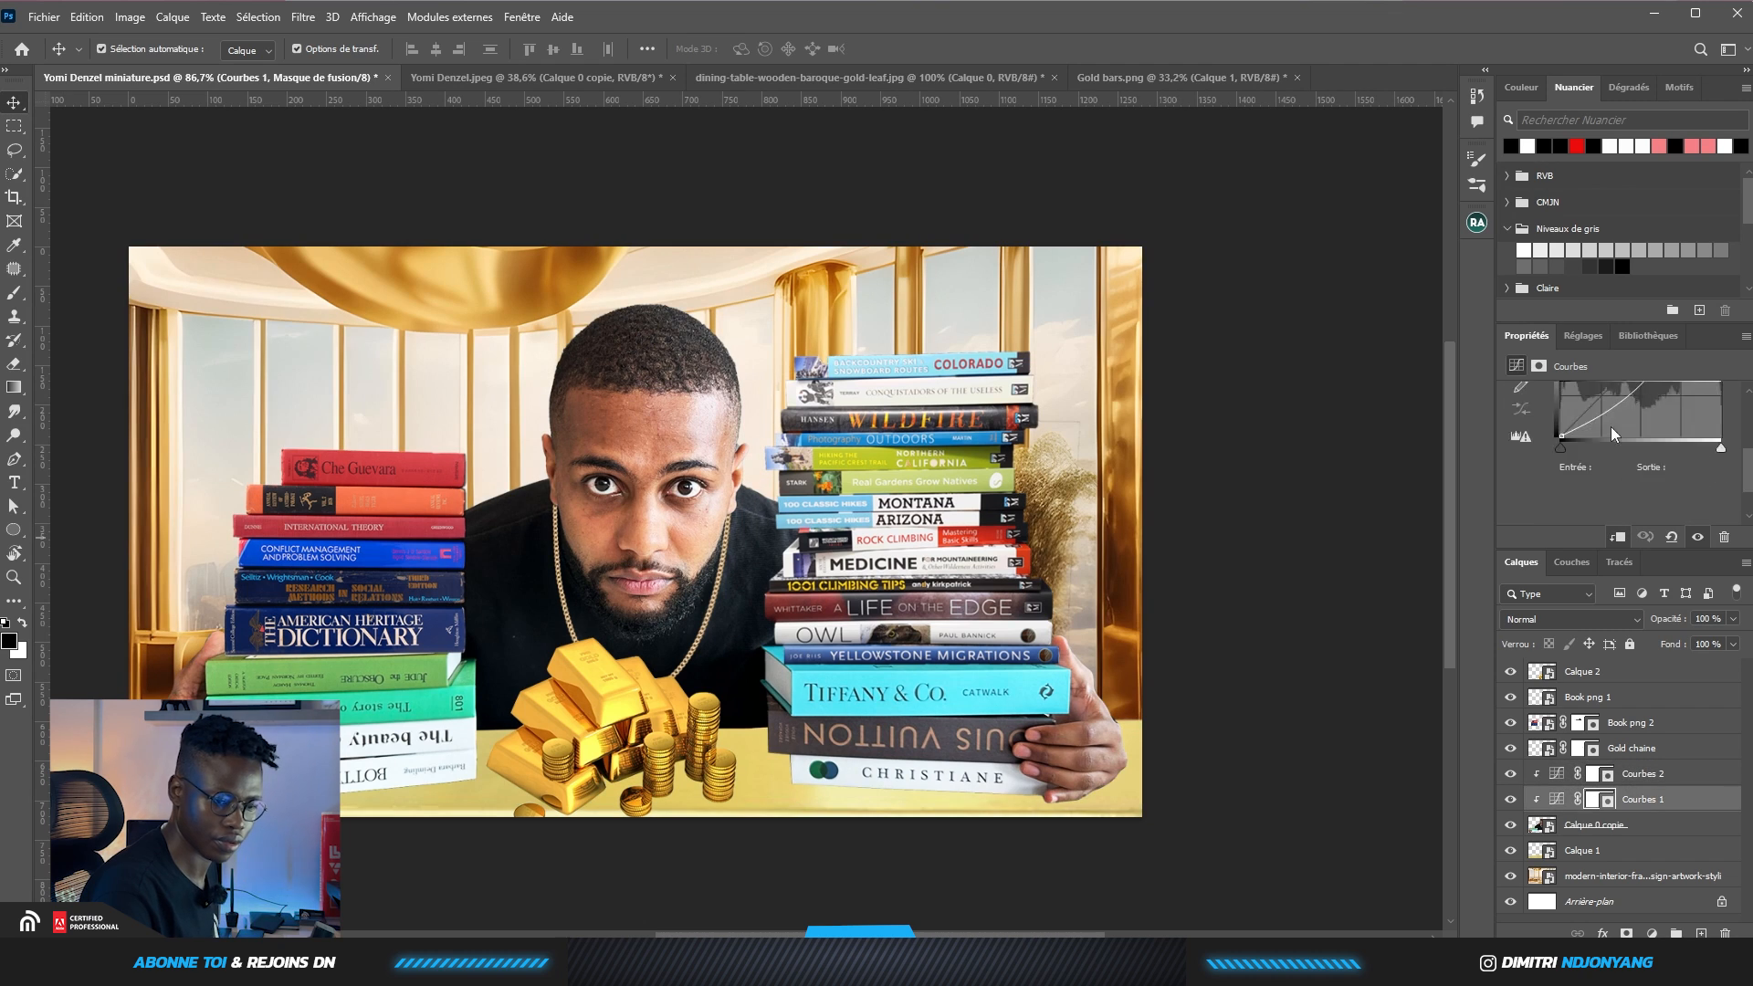
{"action": "key", "text": "ctrl+i"}
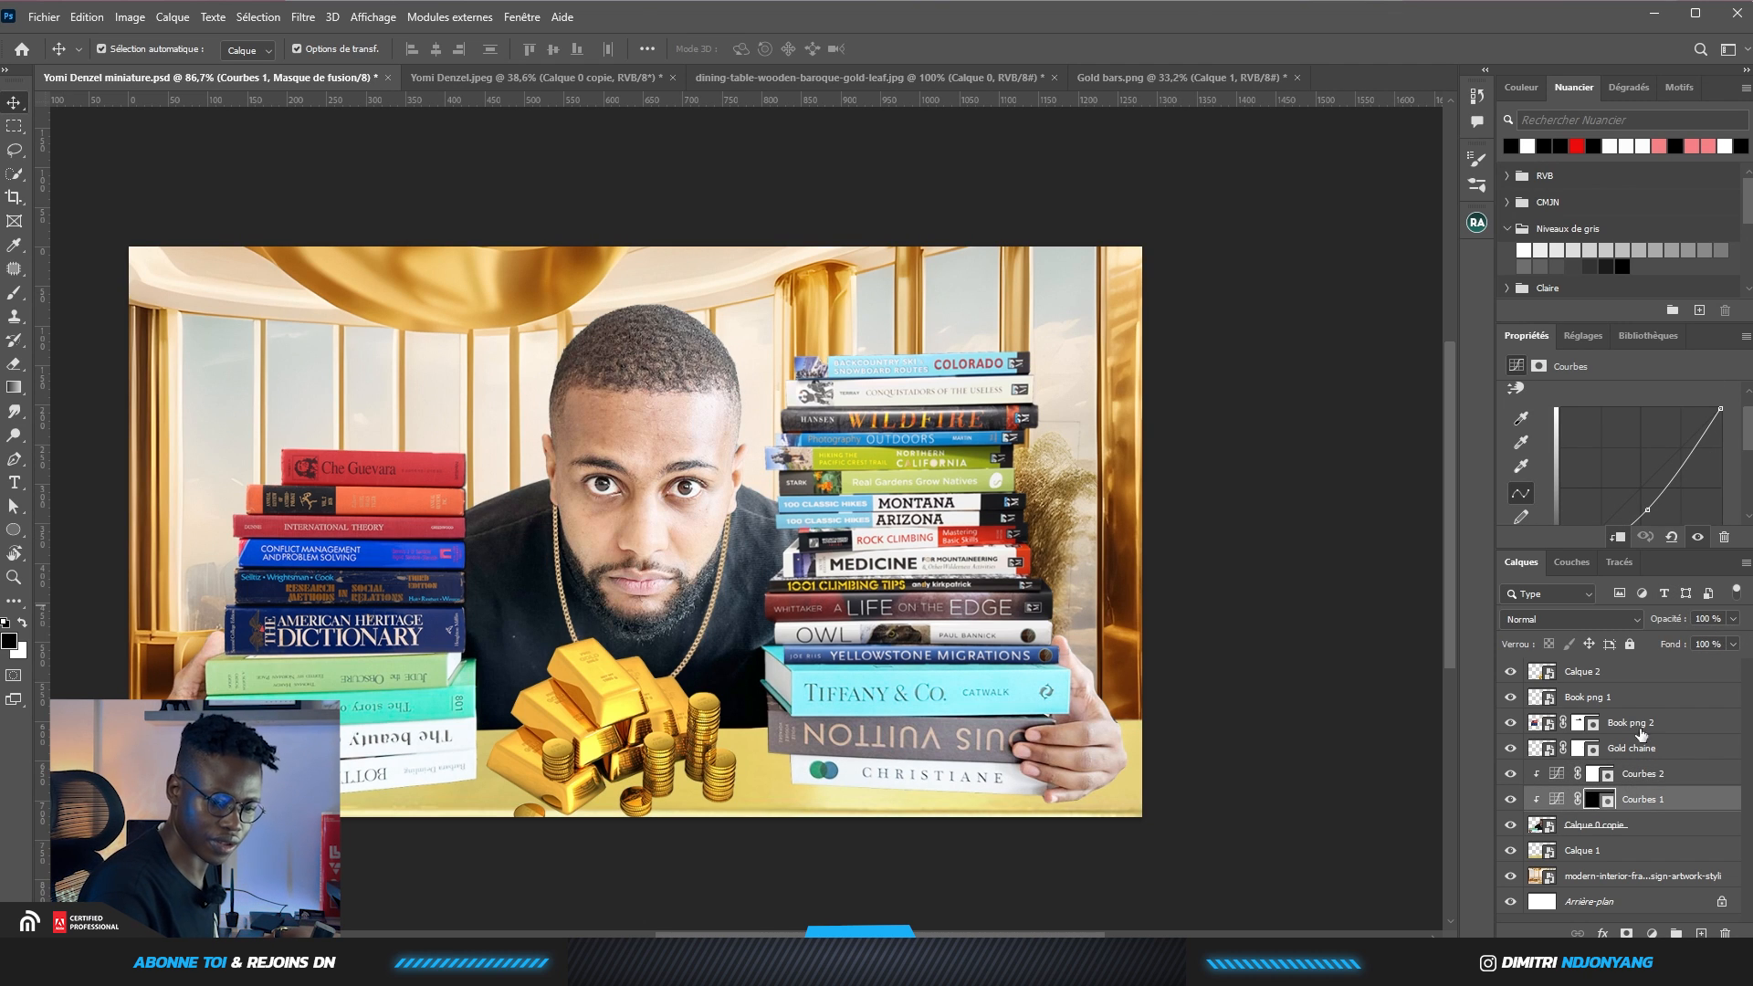
{"action": "left_click", "coordinate": [1635, 777]}
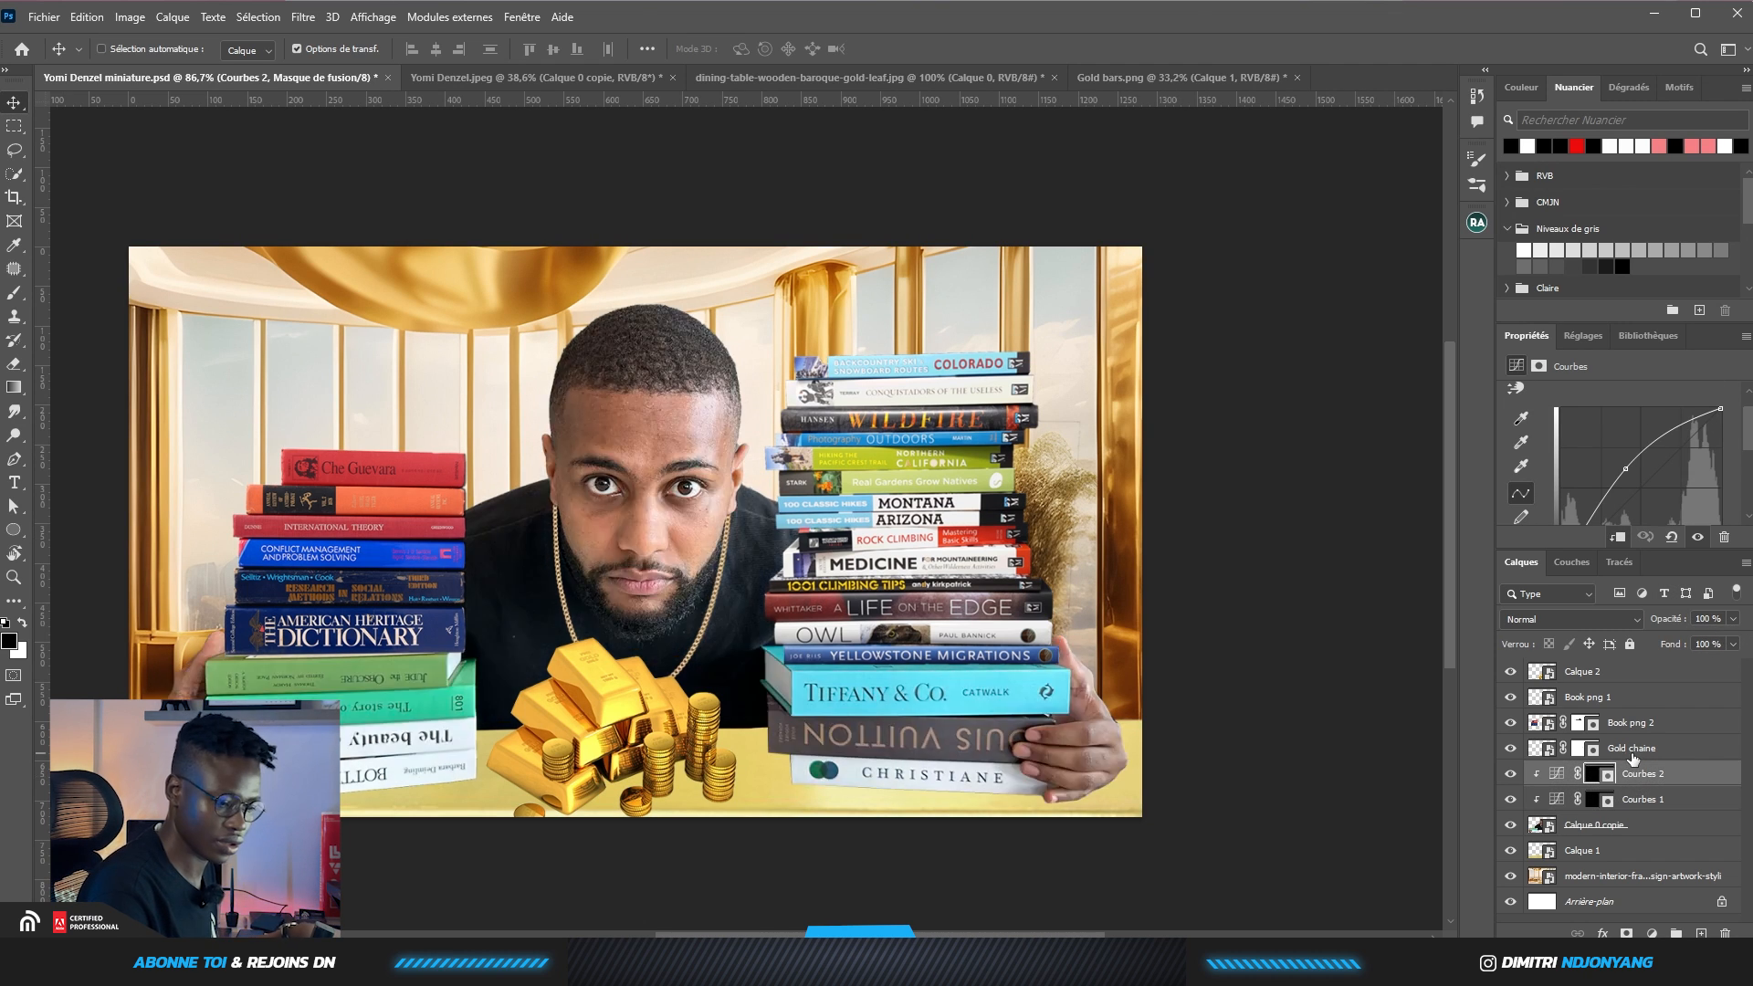
Target the Courbes 1 mask and choose the Soft Op Flow brush from CoreBrushesV2Bonus at 31 px
{"action": "left_click", "coordinate": [1639, 800]}
{"action": "scroll", "coordinate": [703, 521], "scroll_direction": "up", "scroll_amount": 3}
{"action": "left_click", "coordinate": [16, 294]}
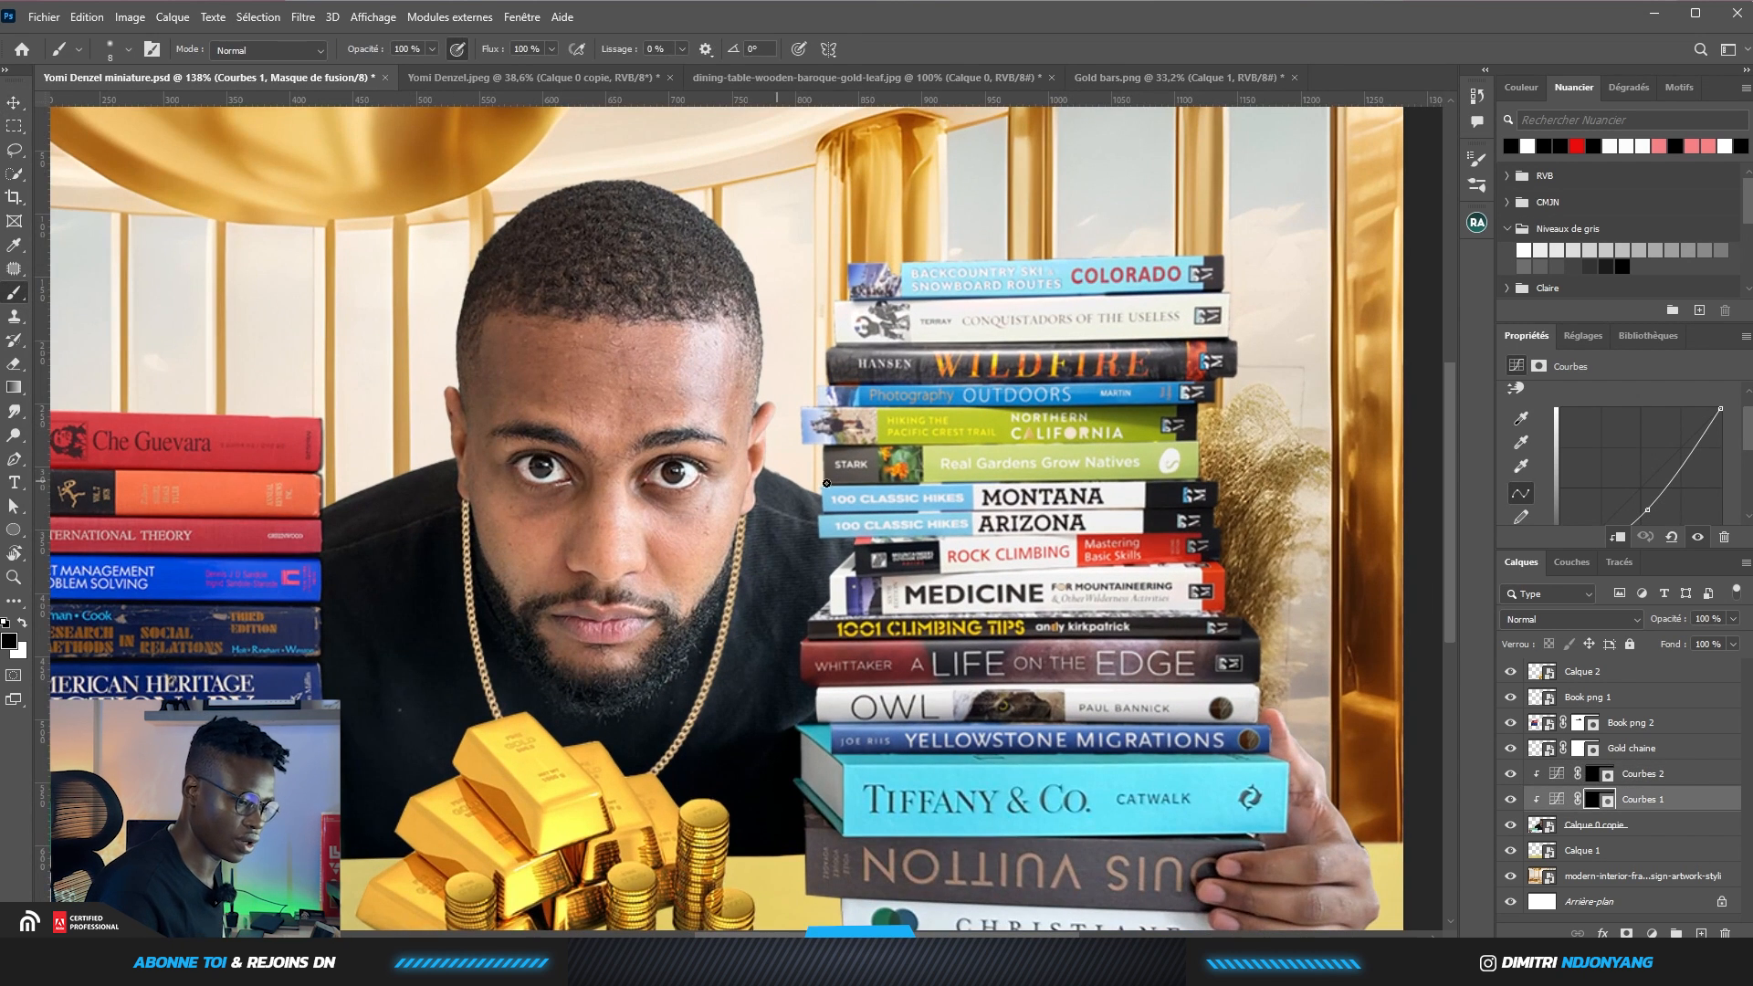
{"action": "left_click_drag", "start_coordinate": [721, 314], "coordinate": [705, 447]}
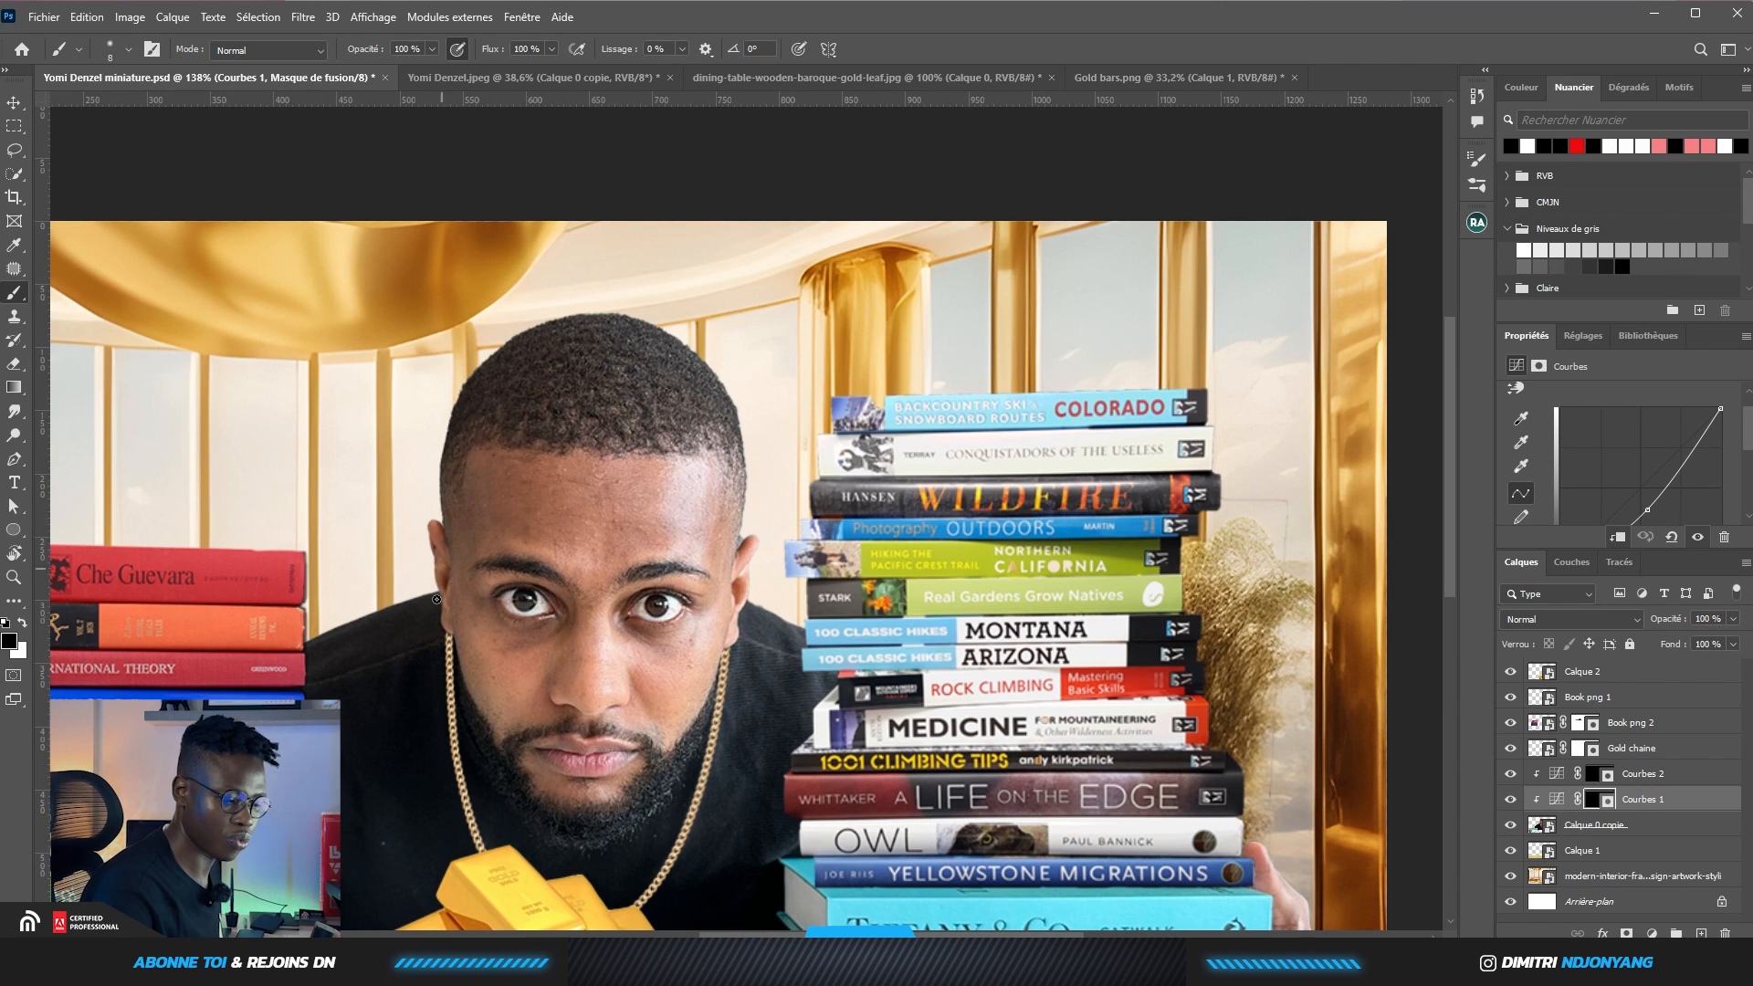
{"action": "right_click", "coordinate": [593, 351]}
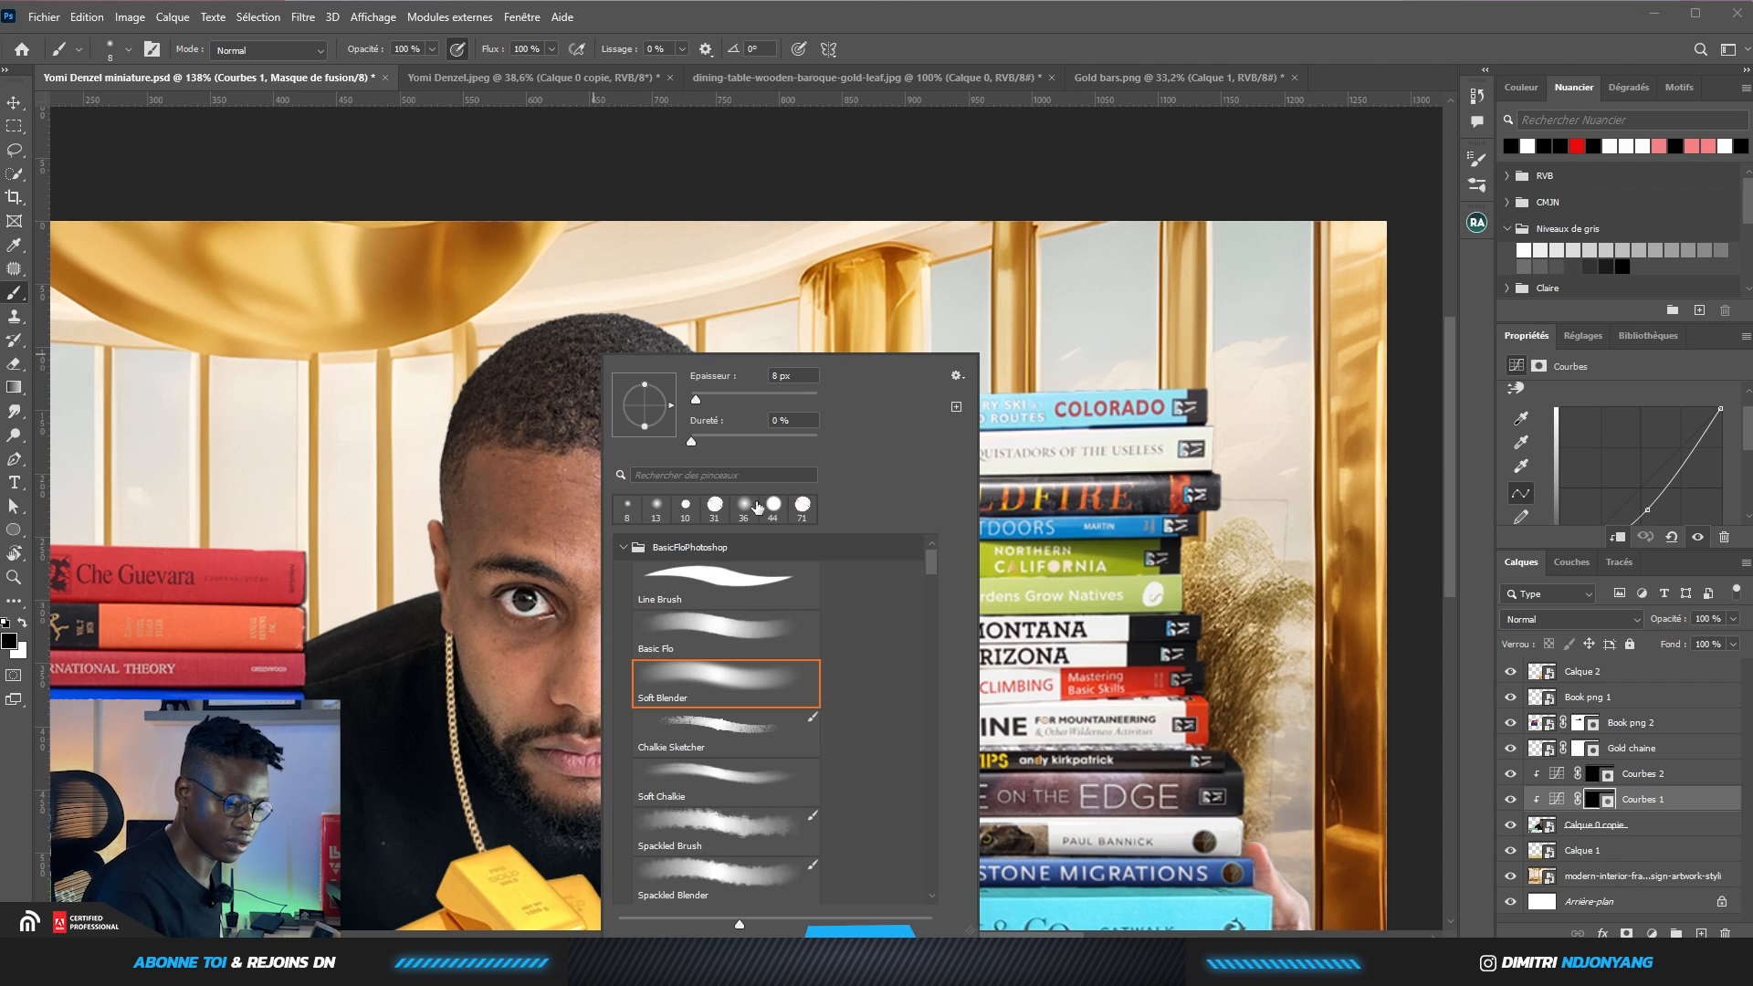
{"action": "left_click", "coordinate": [630, 553]}
{"action": "left_click", "coordinate": [1480, 162]}
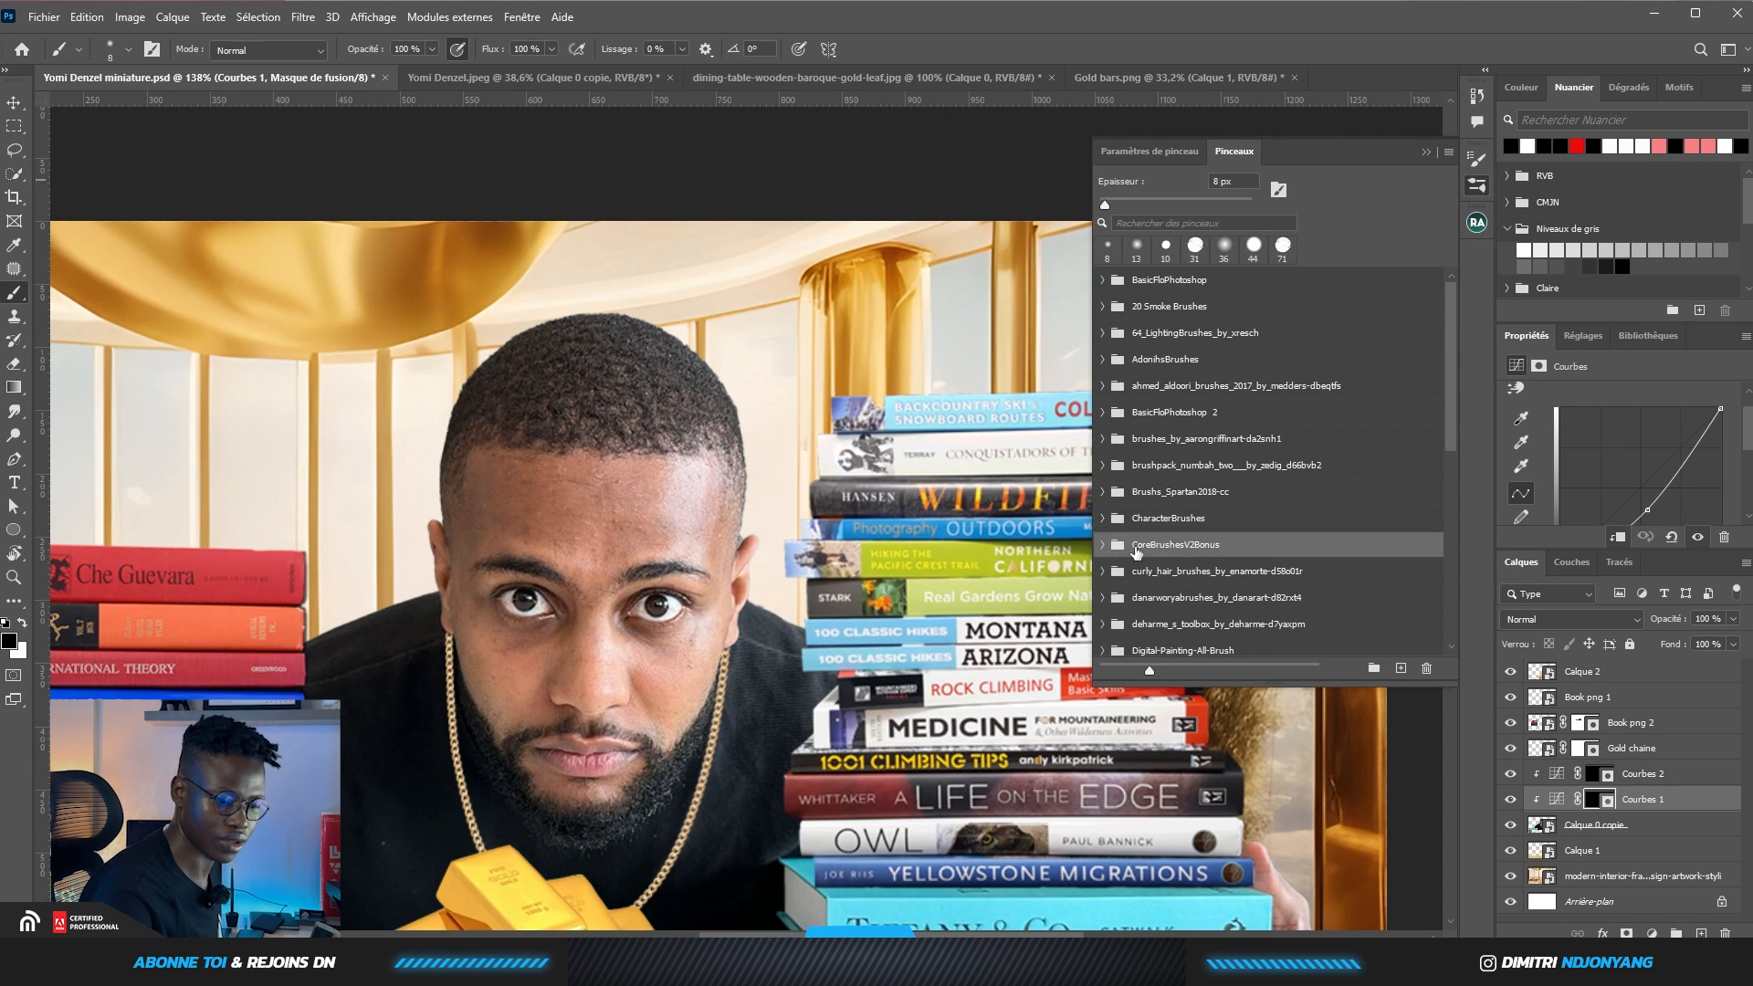
{"action": "left_click", "coordinate": [1102, 544]}
{"action": "left_click", "coordinate": [1189, 613]}
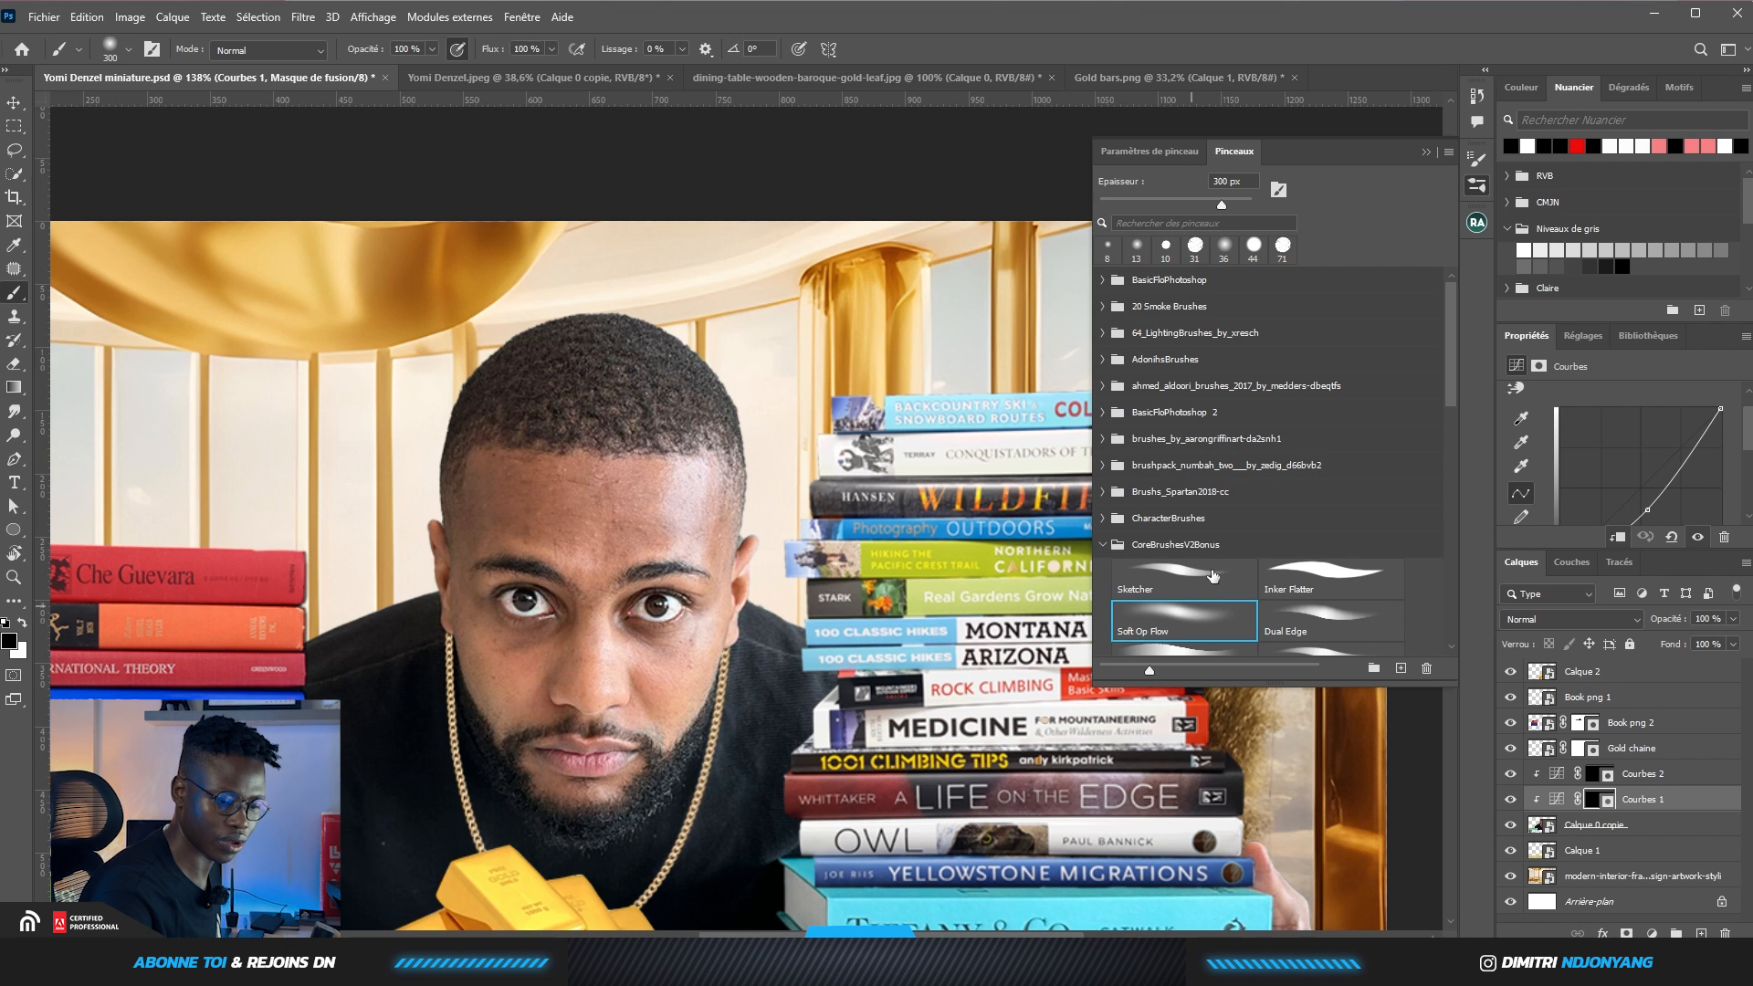
{"action": "left_click", "coordinate": [1122, 199]}
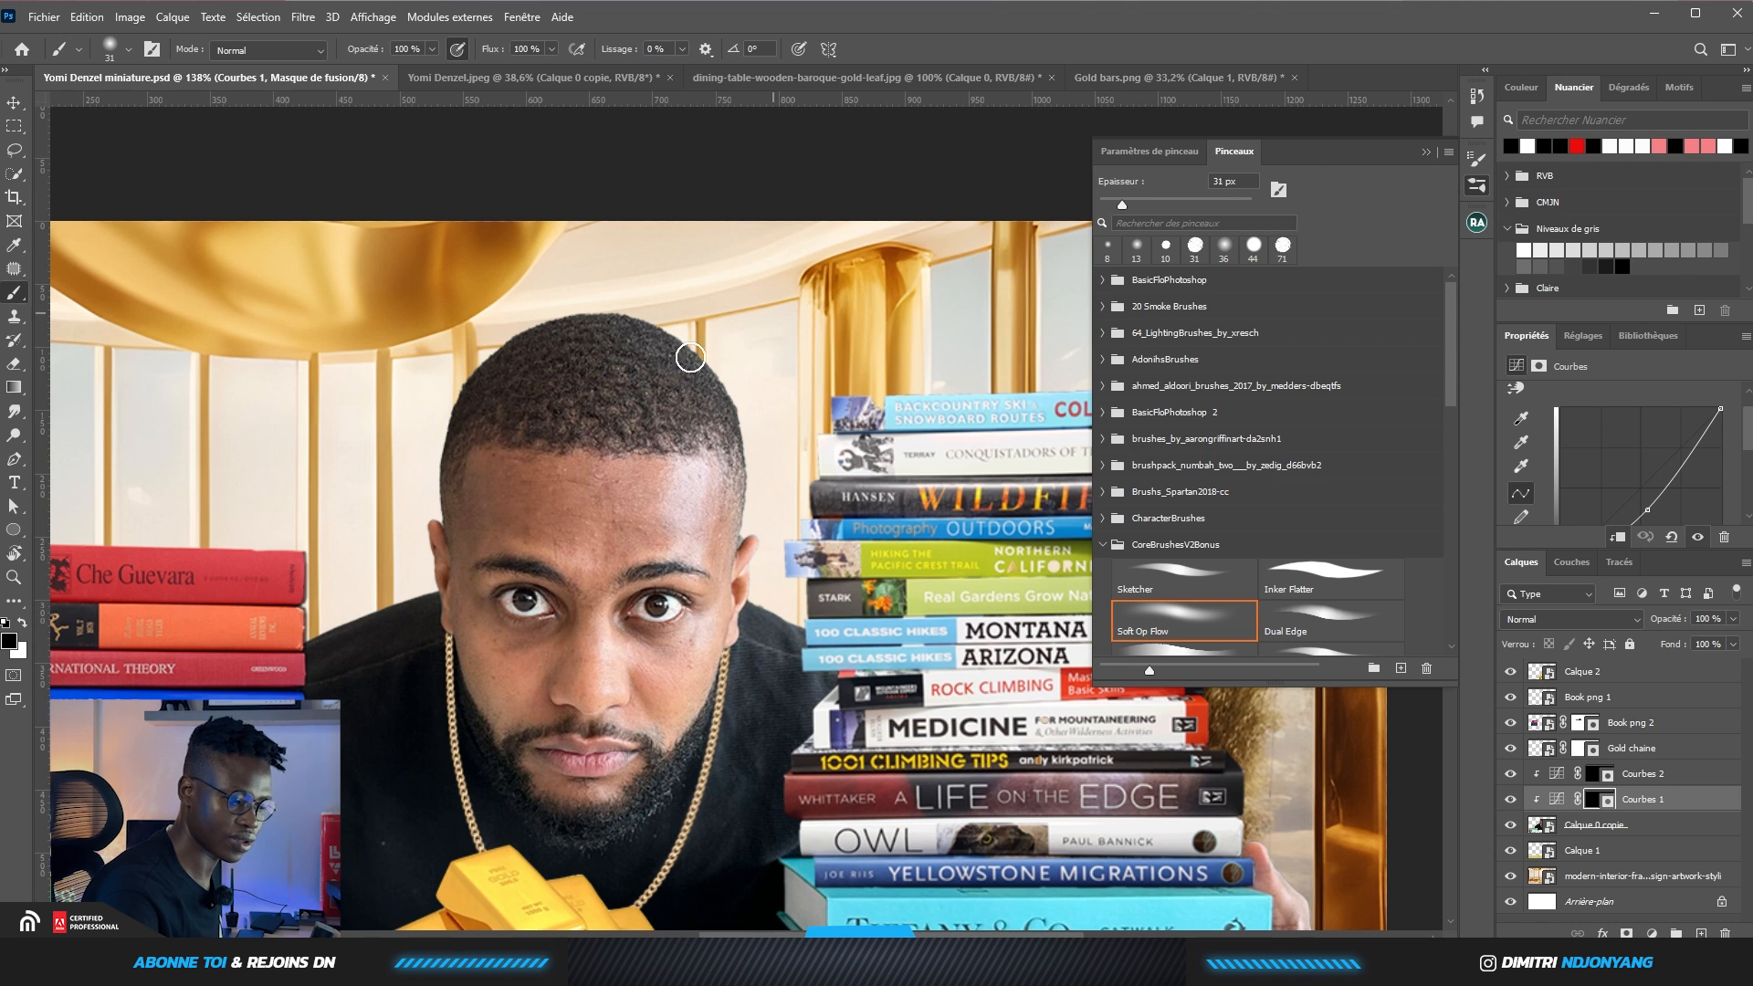
Paint white on the Courbes 1 mask to darken the shaded side of the face and the shirt, varying the brush between 15 and 50 px
{"action": "left_click_drag", "start_coordinate": [568, 542], "coordinate": [622, 528]}
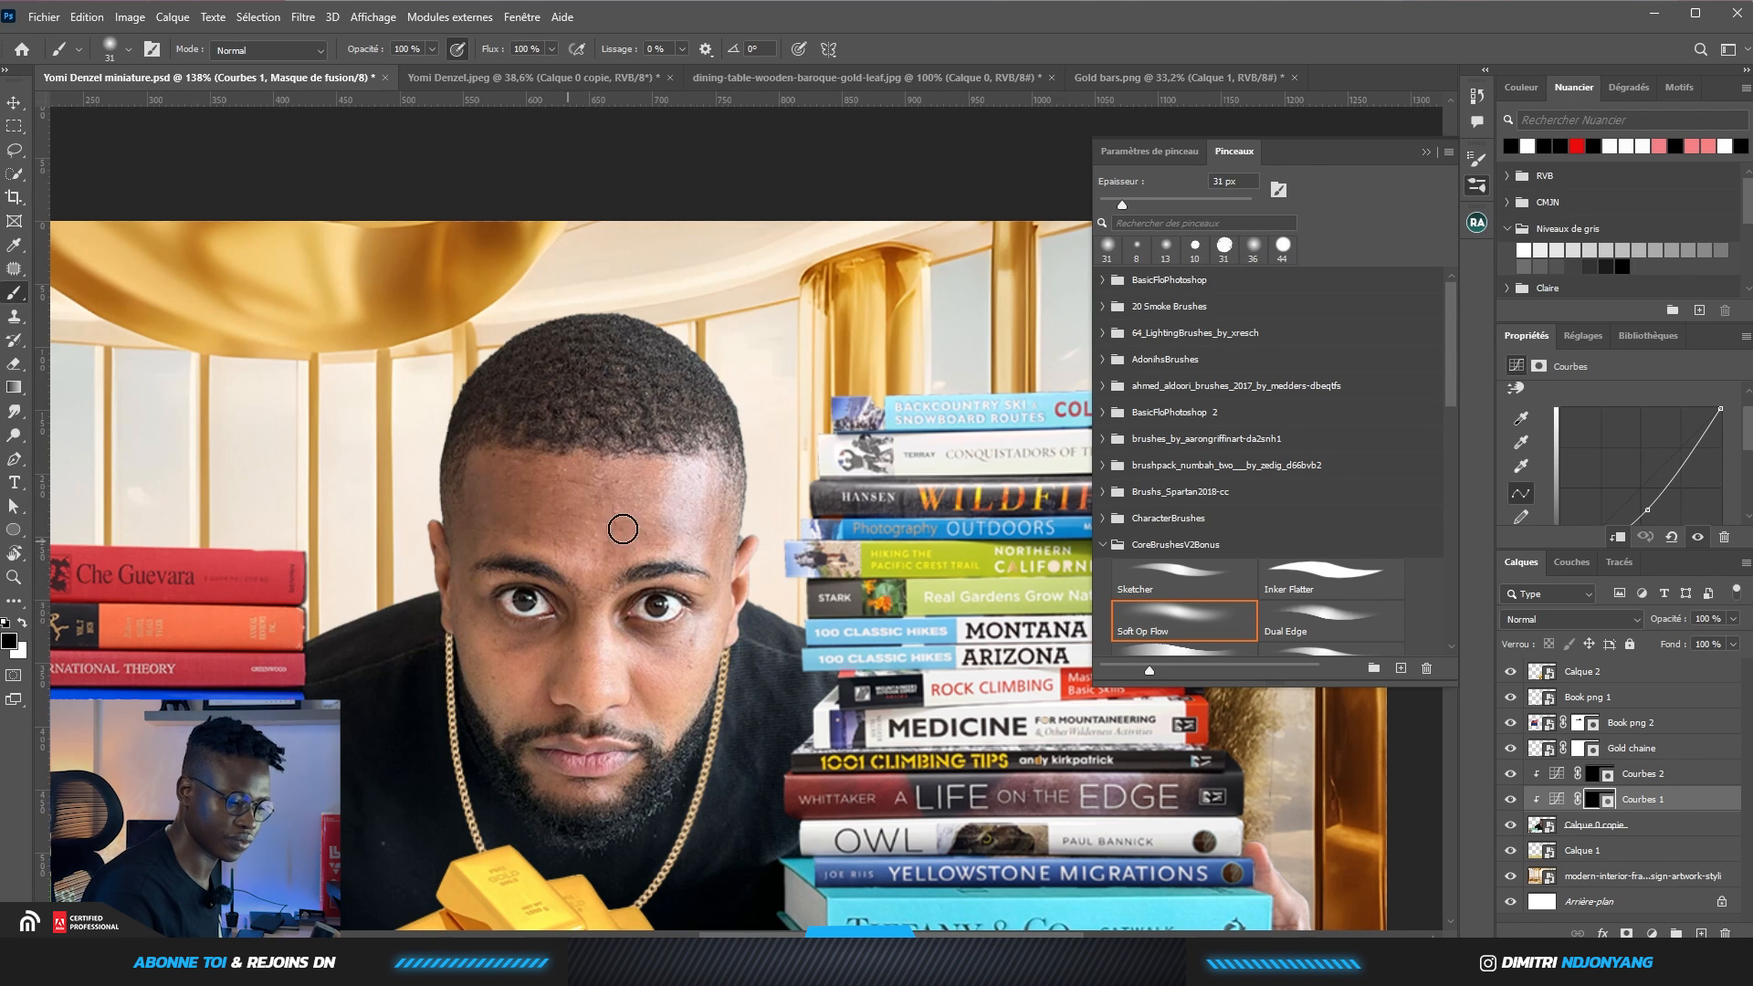
{"action": "left_click", "coordinate": [1630, 781]}
{"action": "left_click", "coordinate": [1625, 800]}
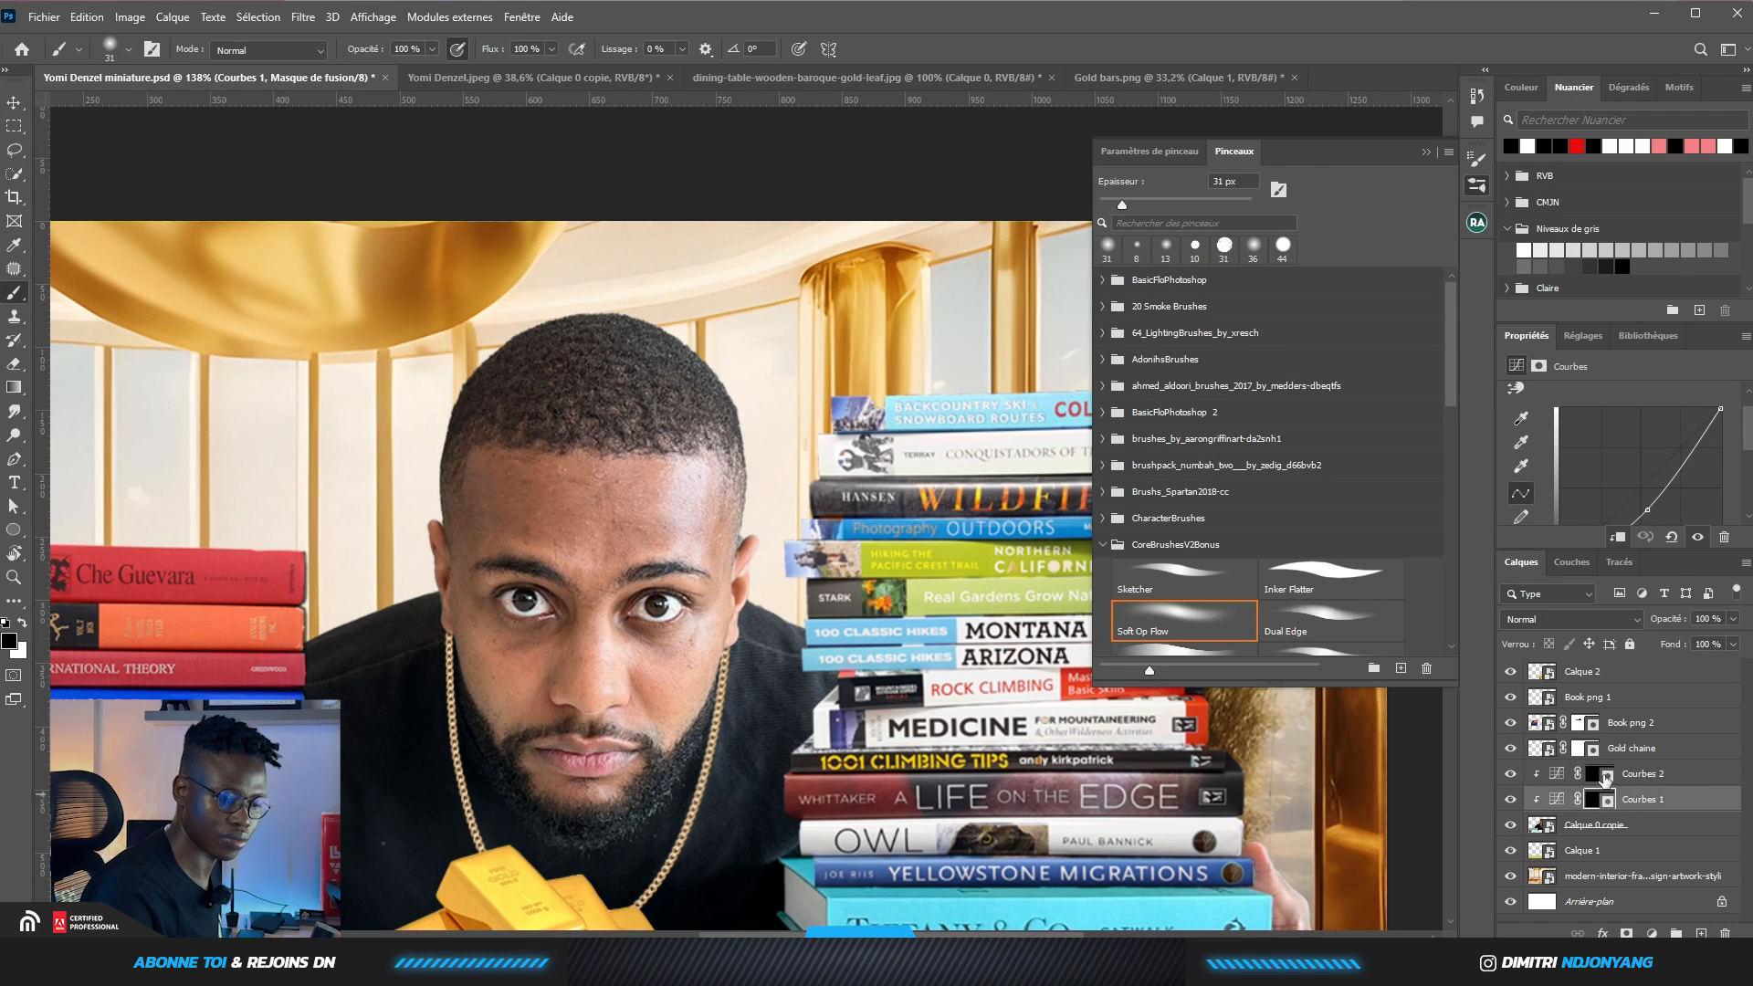
{"action": "left_click", "coordinate": [1425, 153]}
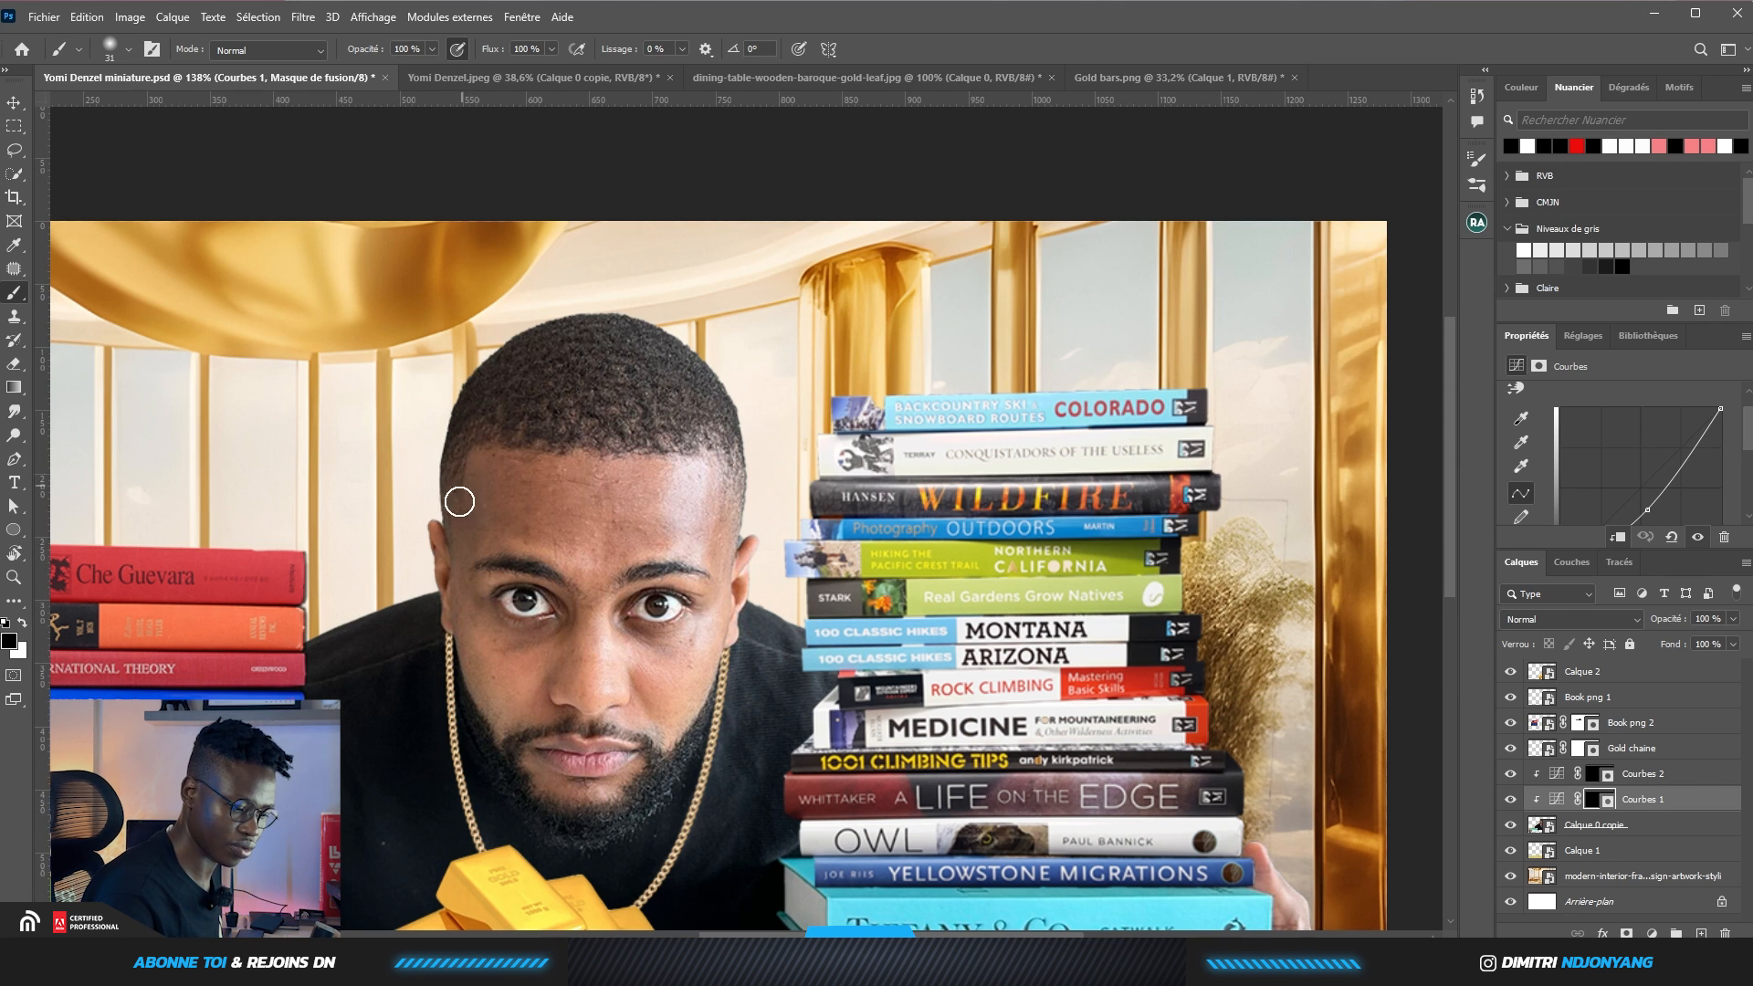
{"action": "key", "text": "x"}
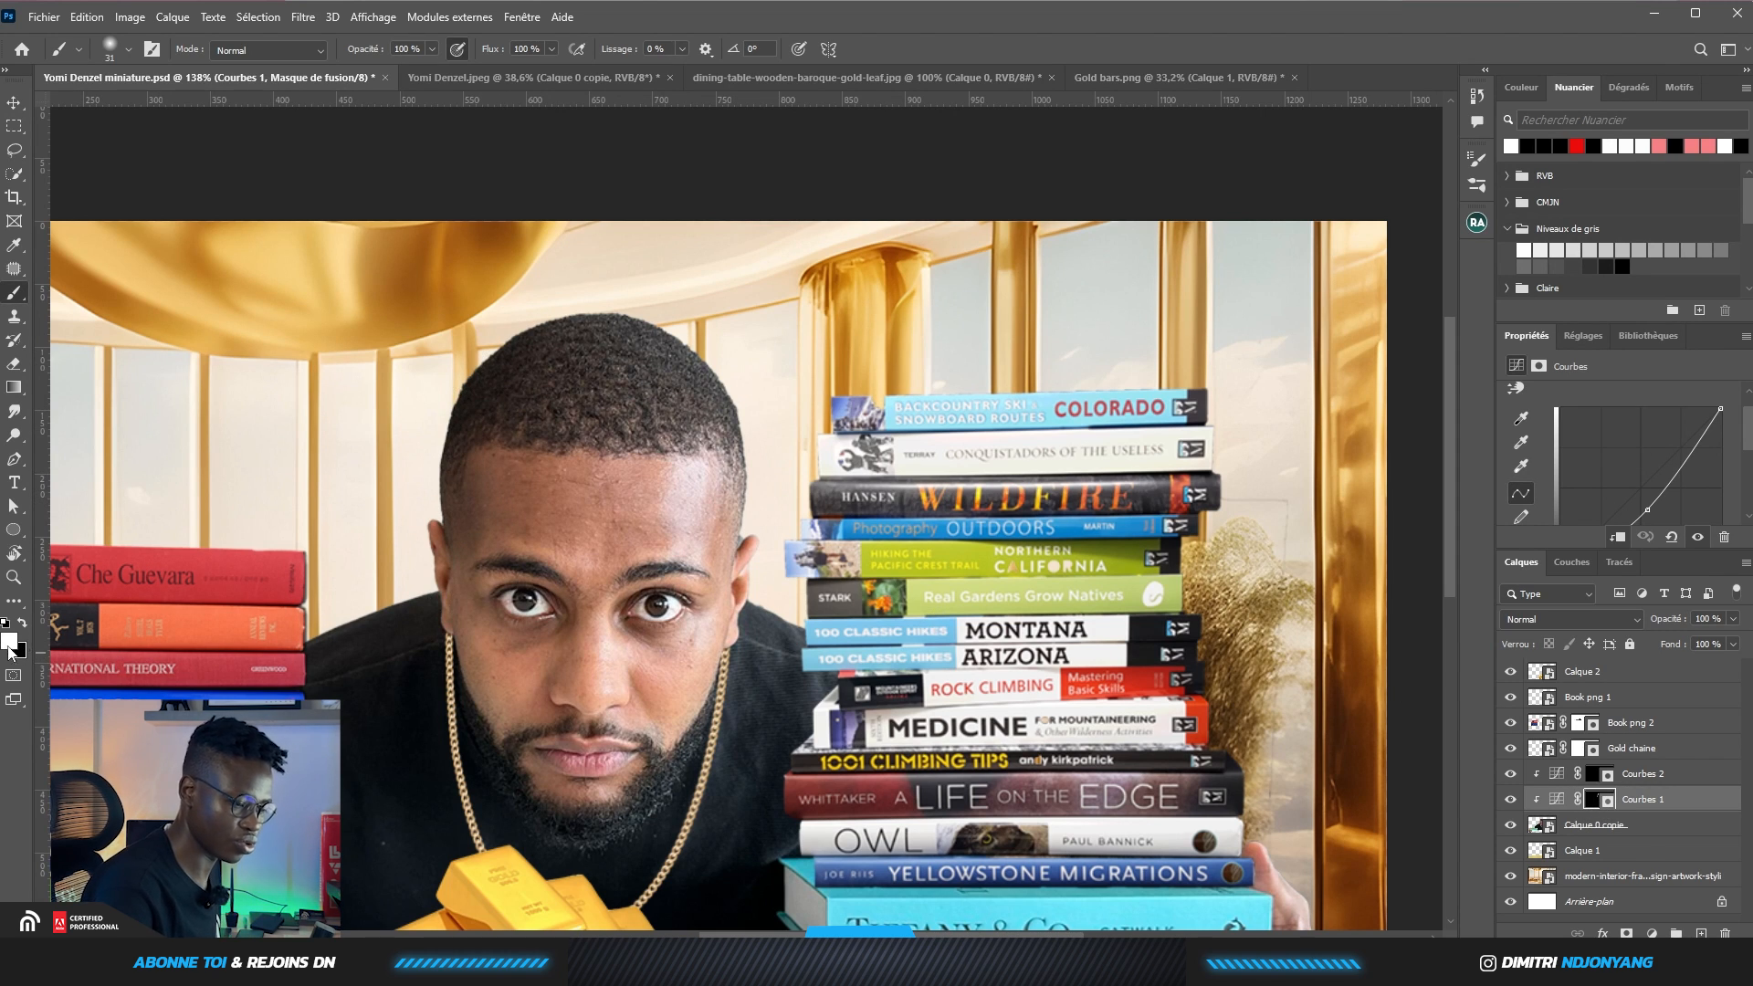
{"action": "mouse_move", "coordinate": [467, 508]}
{"action": "left_mouse_down"}
{"action": "mouse_move", "coordinate": [513, 746]}
{"action": "mouse_move", "coordinate": [526, 566]}
{"action": "left_mouse_up"}
{"action": "key", "text": "bracketleft"}
{"action": "key", "text": "bracketleft"}
{"action": "key", "text": "bracketleft"}
{"action": "key", "text": "bracketleft"}
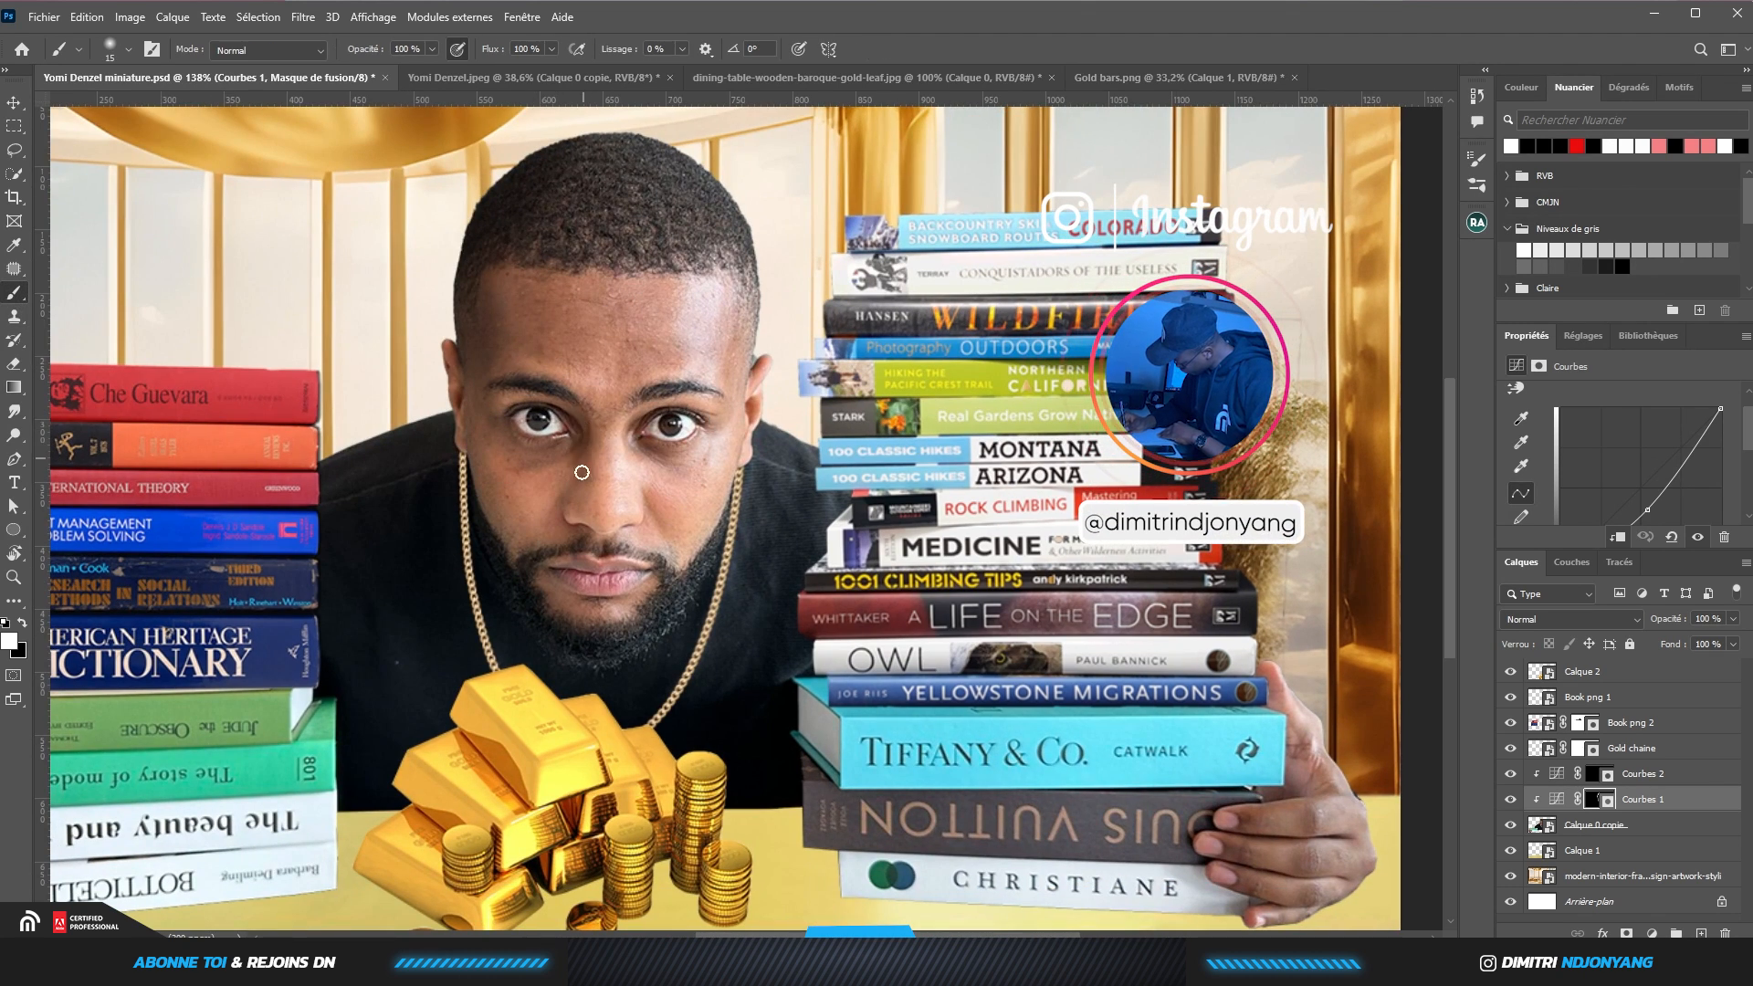
{"action": "key", "text": "bracketright"}
{"action": "key", "text": "bracketright"}
{"action": "key", "text": "bracketright"}
{"action": "key", "text": "bracketright"}
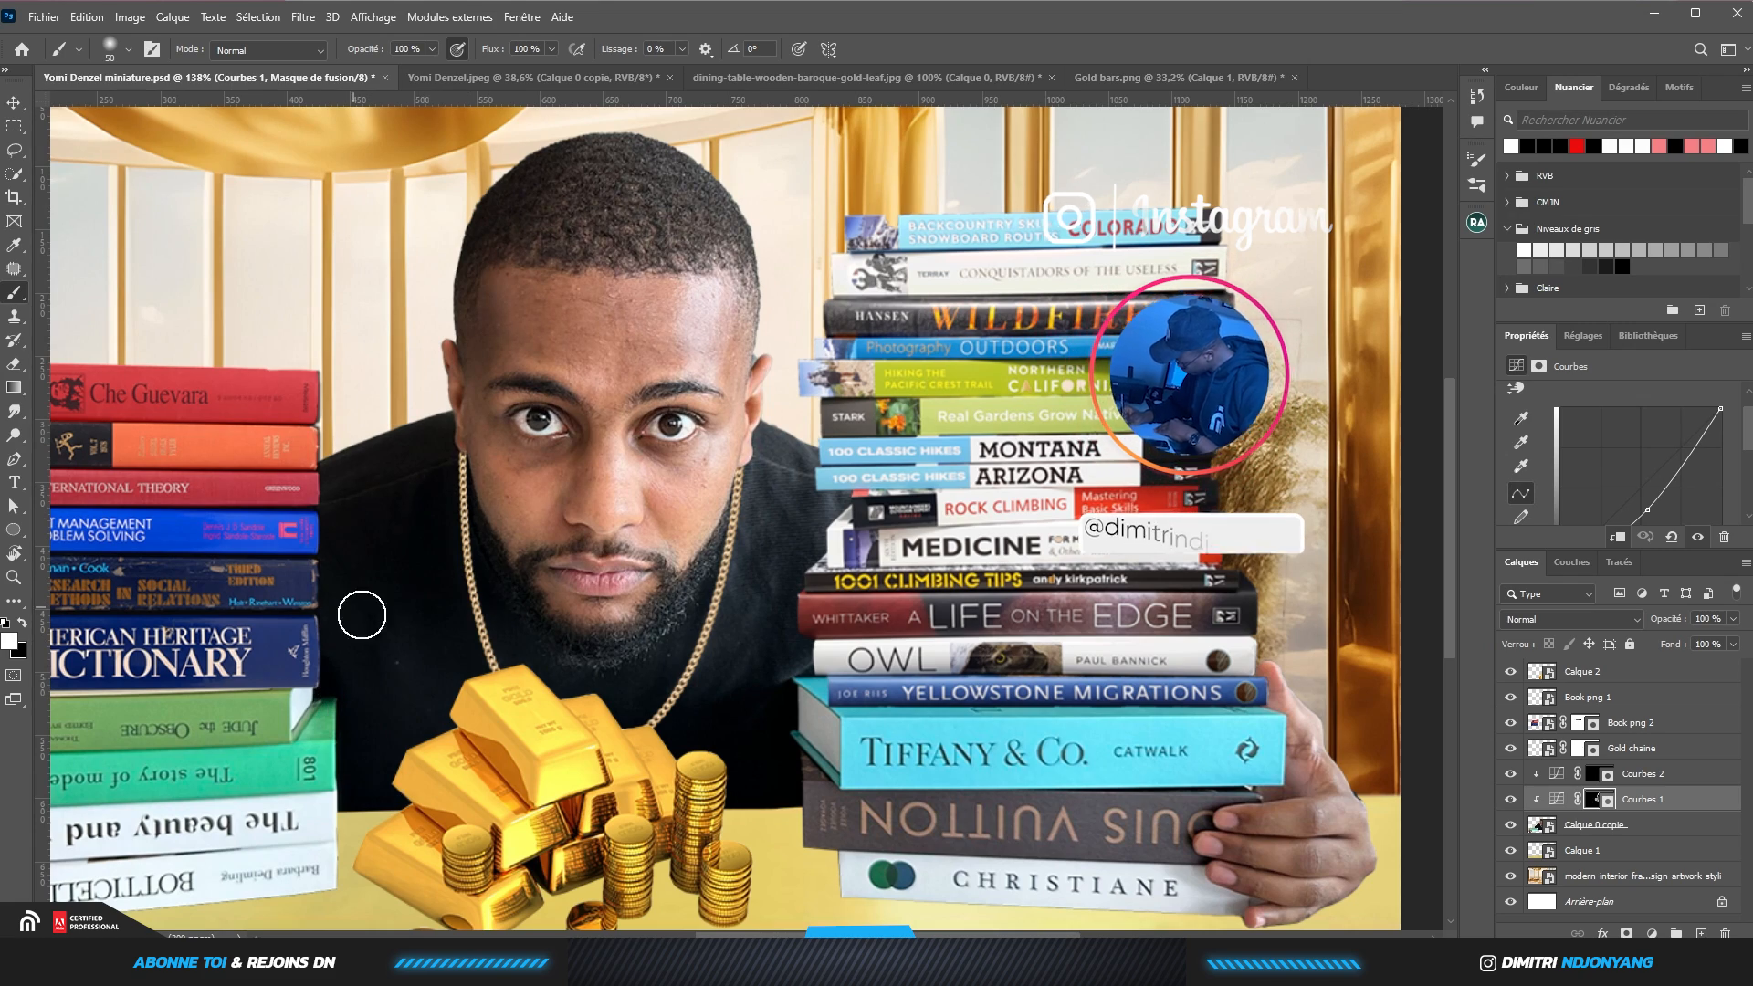
Paint the Courbes 1 shadow over the hand beside the green and white books with a brush of about 10 px
{"action": "mouse_move", "coordinate": [407, 540]}
{"action": "left_mouse_down"}
{"action": "mouse_move", "coordinate": [884, 322]}
{"action": "mouse_move", "coordinate": [794, 354]}
{"action": "left_mouse_up"}
{"action": "key", "text": "bracketleft"}
{"action": "key", "text": "bracketleft"}
{"action": "key", "text": "bracketleft"}
{"action": "key", "text": "bracketleft"}
{"action": "key", "text": "bracketleft"}
{"action": "key", "text": "bracketleft"}
{"action": "mouse_move", "coordinate": [257, 539]}
{"action": "left_mouse_down"}
{"action": "mouse_move", "coordinate": [197, 656]}
{"action": "mouse_move", "coordinate": [286, 672]}
{"action": "mouse_move", "coordinate": [227, 697]}
{"action": "mouse_move", "coordinate": [283, 747]}
{"action": "left_mouse_up"}
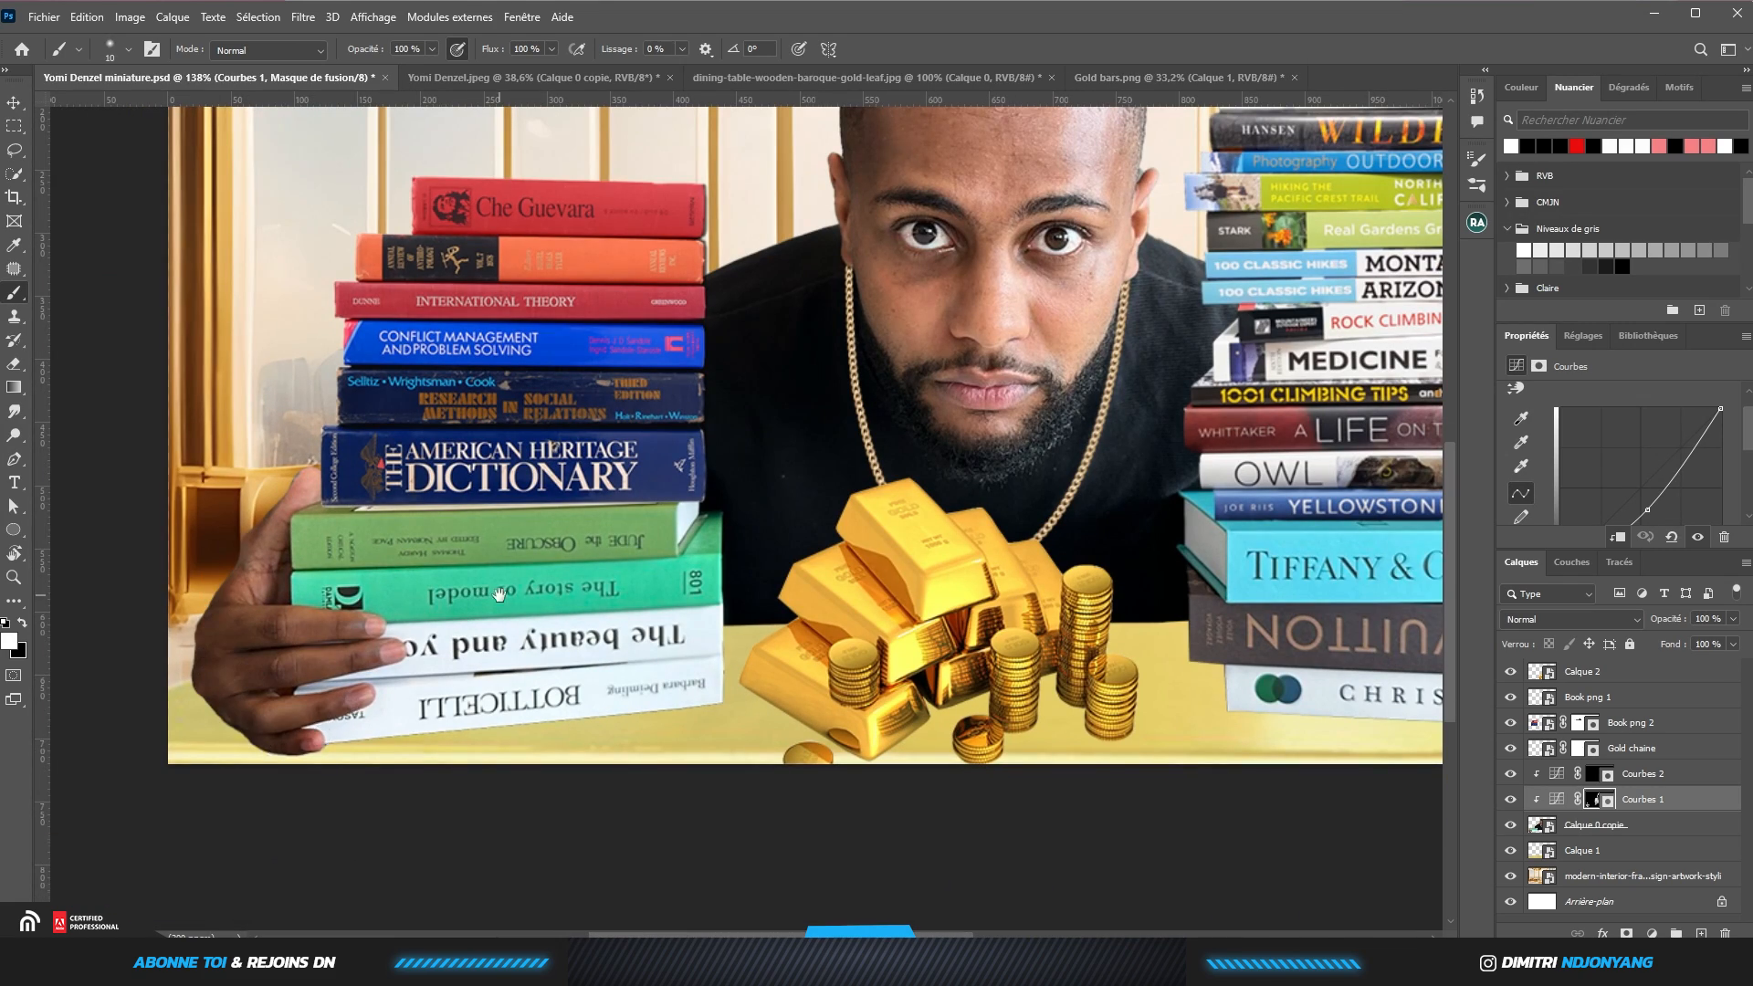
Paint the Courbes 1 shadow over the hand holding the Tiffany & Co. book stack with a brush of up to 30 px
{"action": "left_click_drag", "start_coordinate": [1092, 489], "coordinate": [499, 594]}
{"action": "key", "text": "bracketright"}
{"action": "key", "text": "bracketright"}
{"action": "left_click_drag", "start_coordinate": [1112, 819], "coordinate": [1059, 673]}
{"action": "scroll", "coordinate": [1108, 585], "scroll_direction": "up", "scroll_amount": 4}
{"action": "scroll", "coordinate": [1120, 575], "scroll_direction": "down", "scroll_amount": 1}
{"action": "key", "text": "bracketright"}
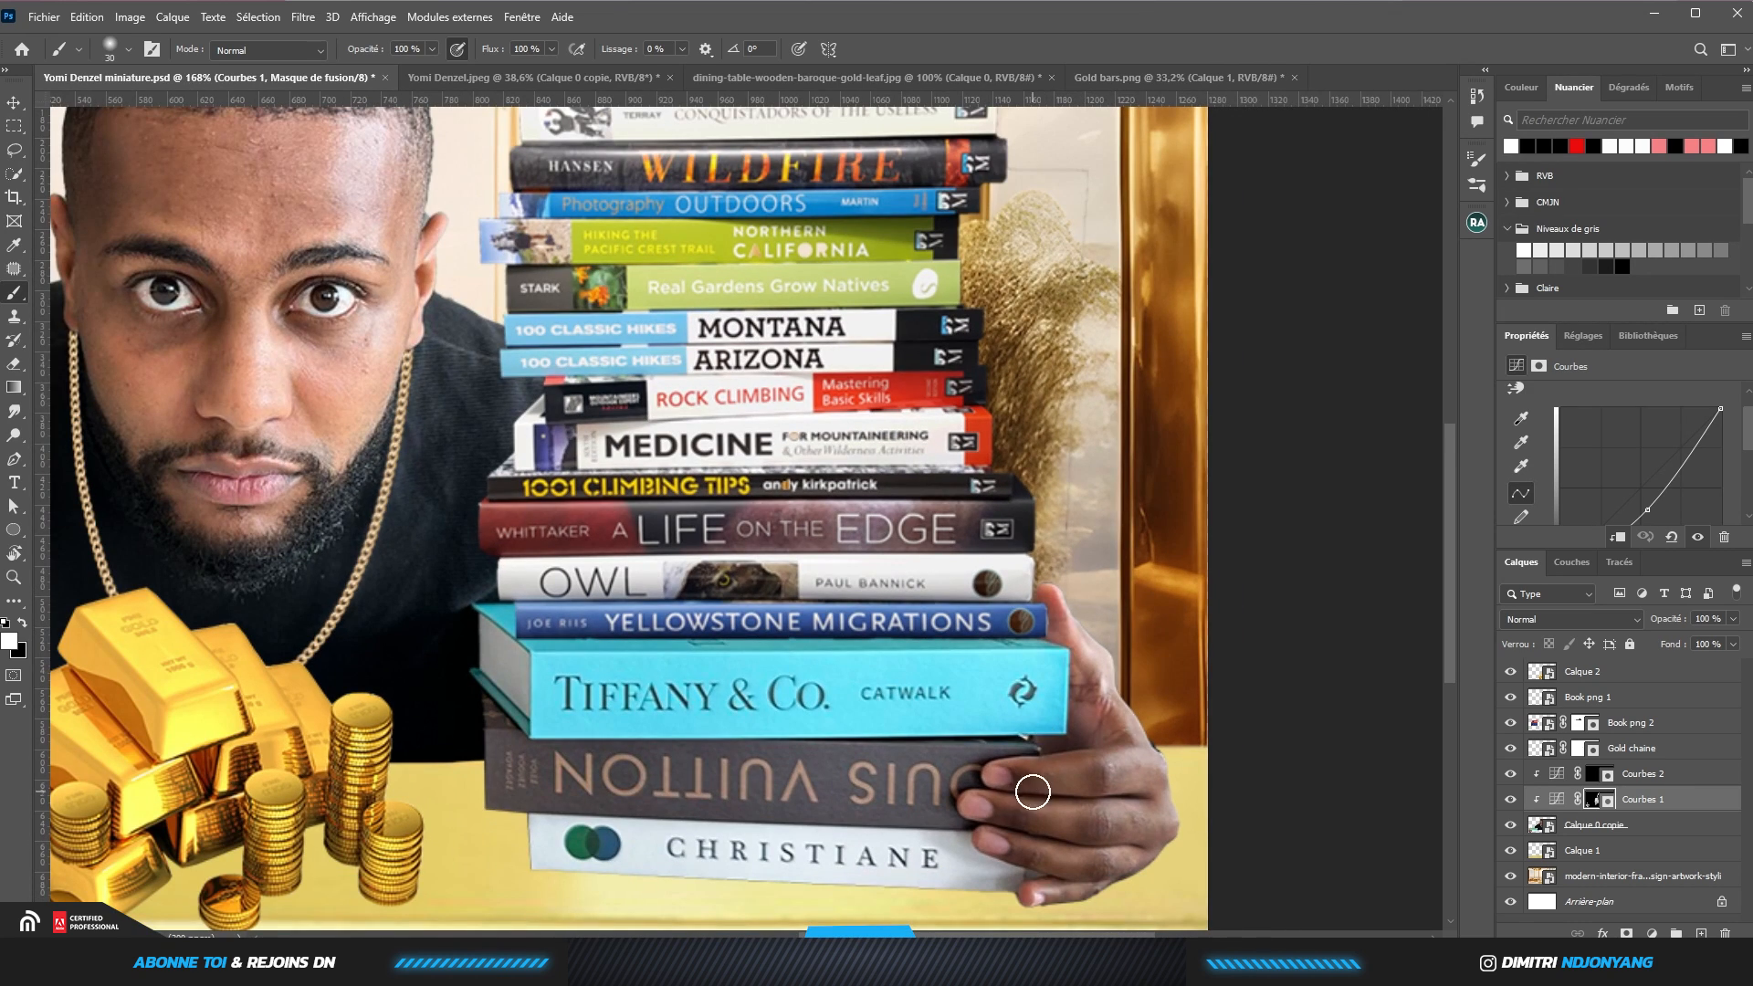
{"action": "left_click_drag", "start_coordinate": [1005, 818], "coordinate": [1078, 863]}
Deepen the Courbes 1 shadow on the cheek and along the side of the nose with a 20 px brush
{"action": "mouse_move", "coordinate": [138, 437]}
{"action": "left_mouse_down"}
{"action": "mouse_move", "coordinate": [929, 368]}
{"action": "mouse_move", "coordinate": [694, 639]}
{"action": "left_mouse_up"}
{"action": "key", "text": "bracketright"}
{"action": "key", "text": "bracketright"}
{"action": "left_click_drag", "start_coordinate": [694, 630], "coordinate": [657, 539]}
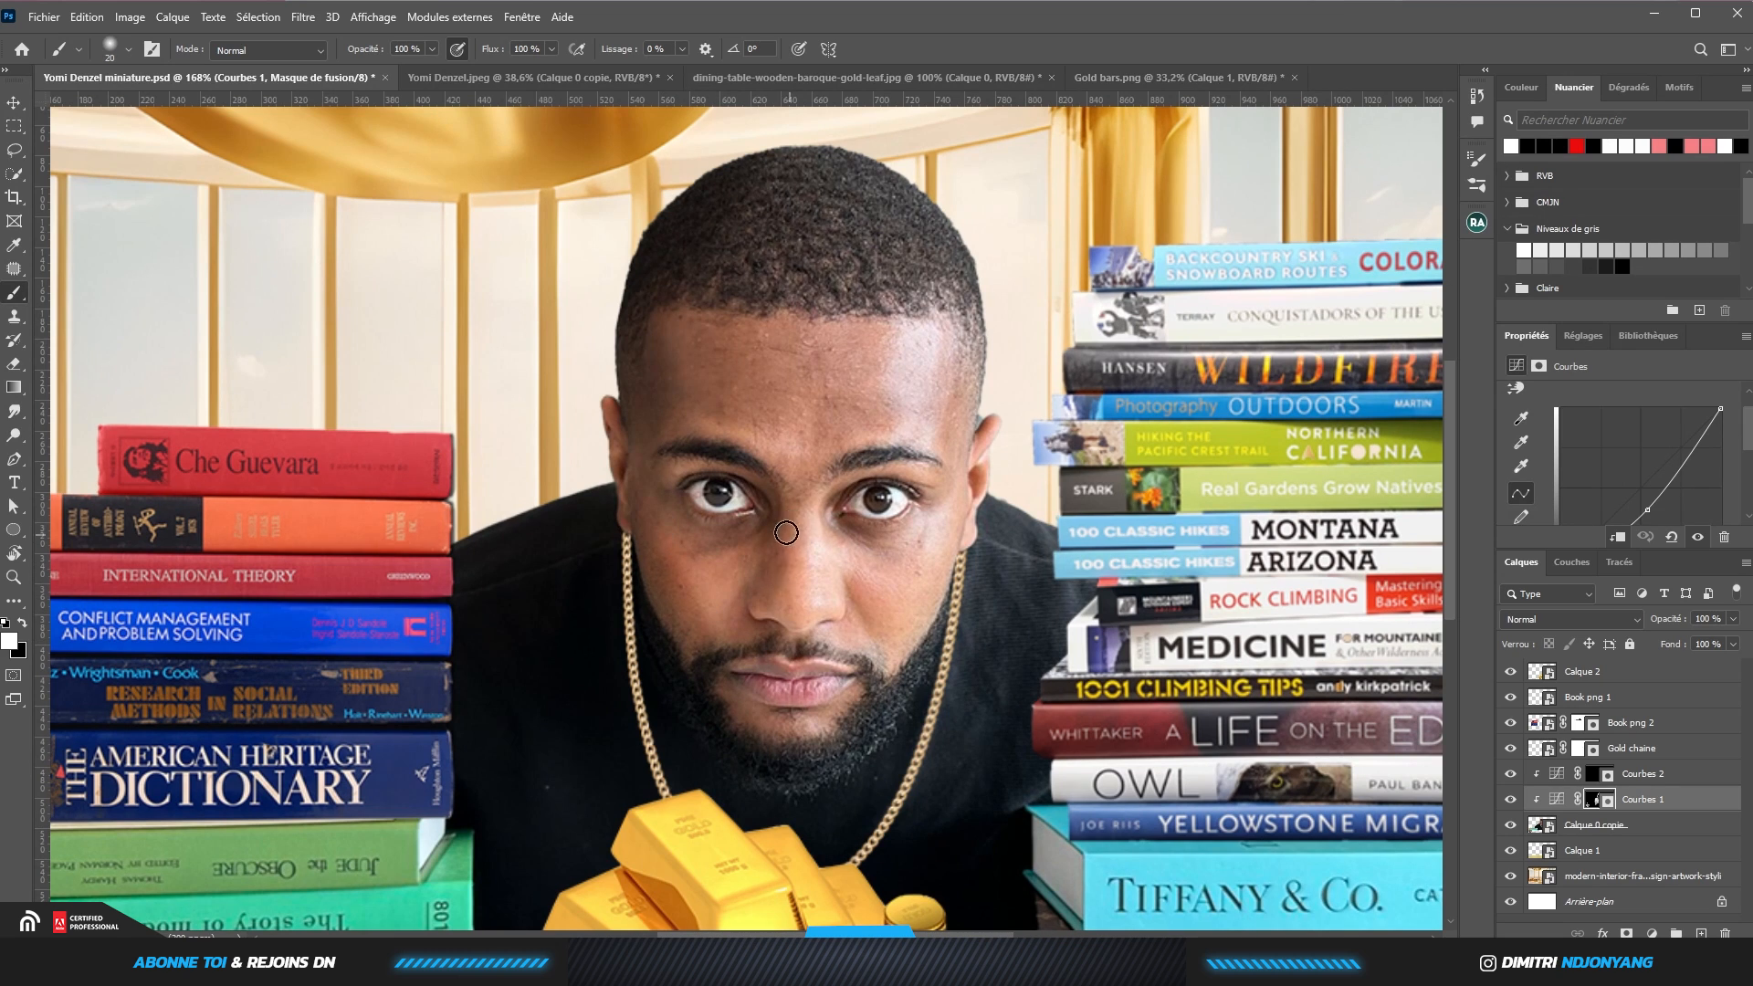
{"action": "left_click_drag", "start_coordinate": [786, 532], "coordinate": [784, 602]}
{"action": "key", "text": "bracketright"}
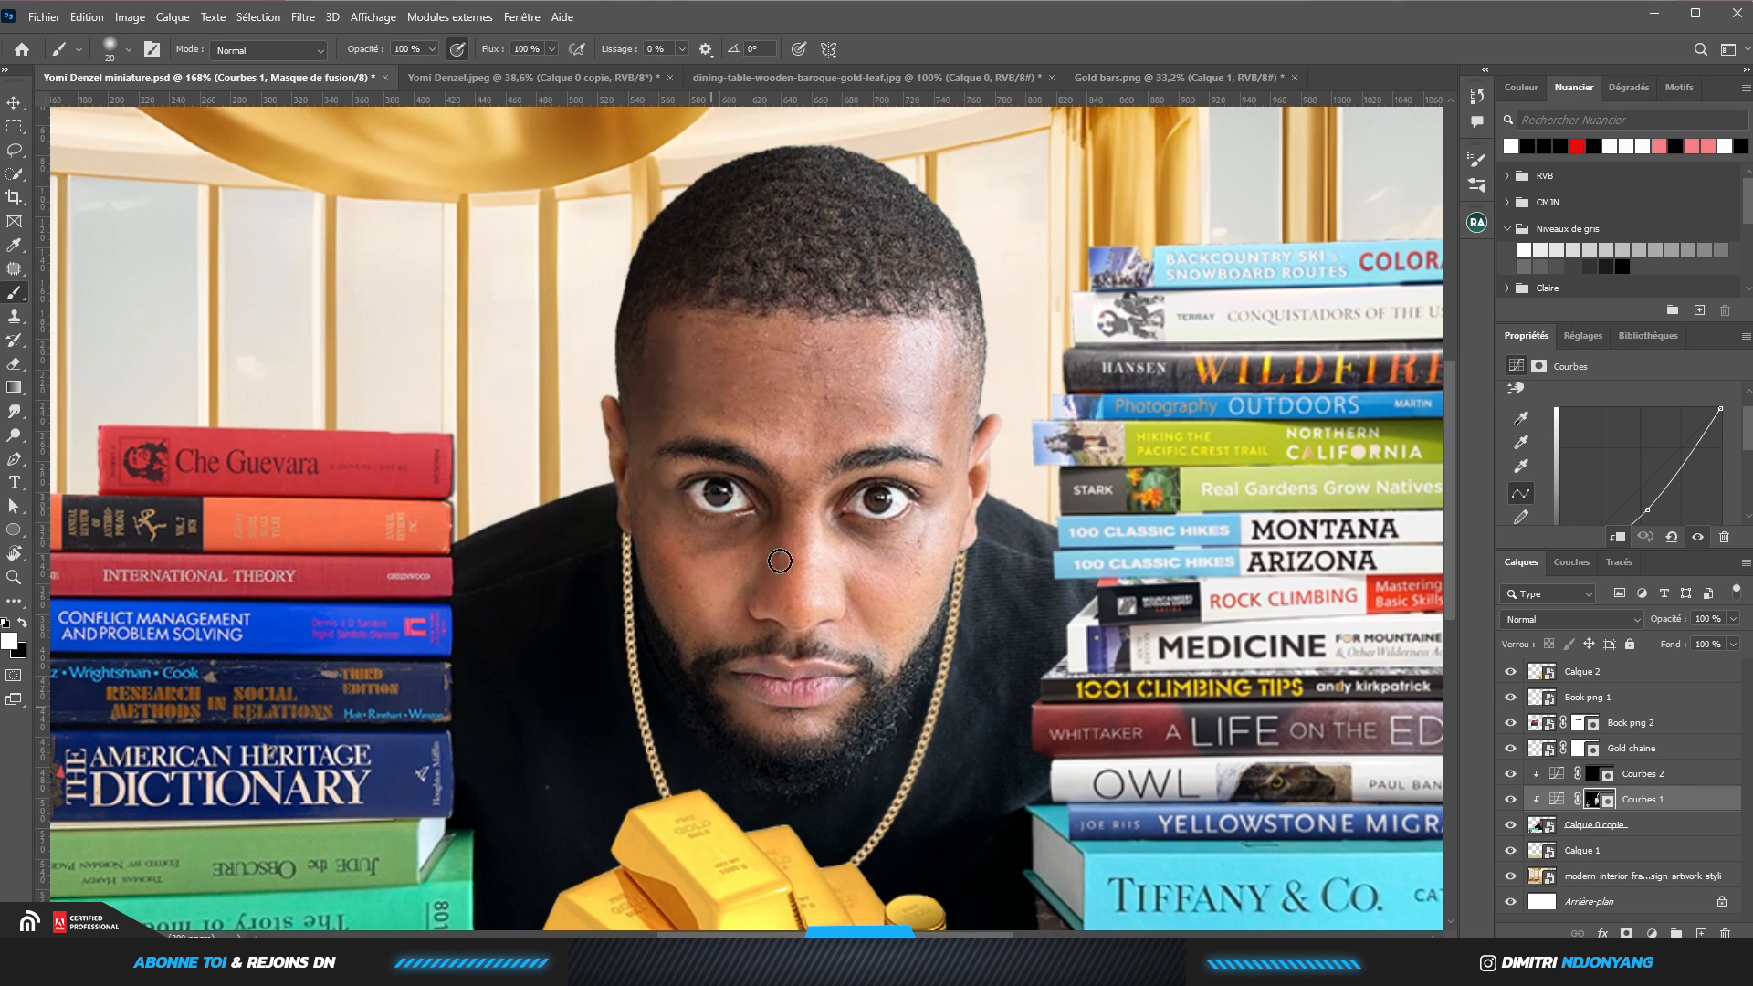
Enlarge the brush to 40 px and extend the Courbes 1 shadow over the black shirt and the cheek below the eye
{"action": "left_click_drag", "start_coordinate": [562, 545], "coordinate": [533, 372]}
{"action": "key", "text": "bracketright"}
{"action": "key", "text": "bracketright"}
{"action": "left_click_drag", "start_coordinate": [437, 653], "coordinate": [330, 763]}
{"action": "left_click_drag", "start_coordinate": [917, 701], "coordinate": [816, 605]}
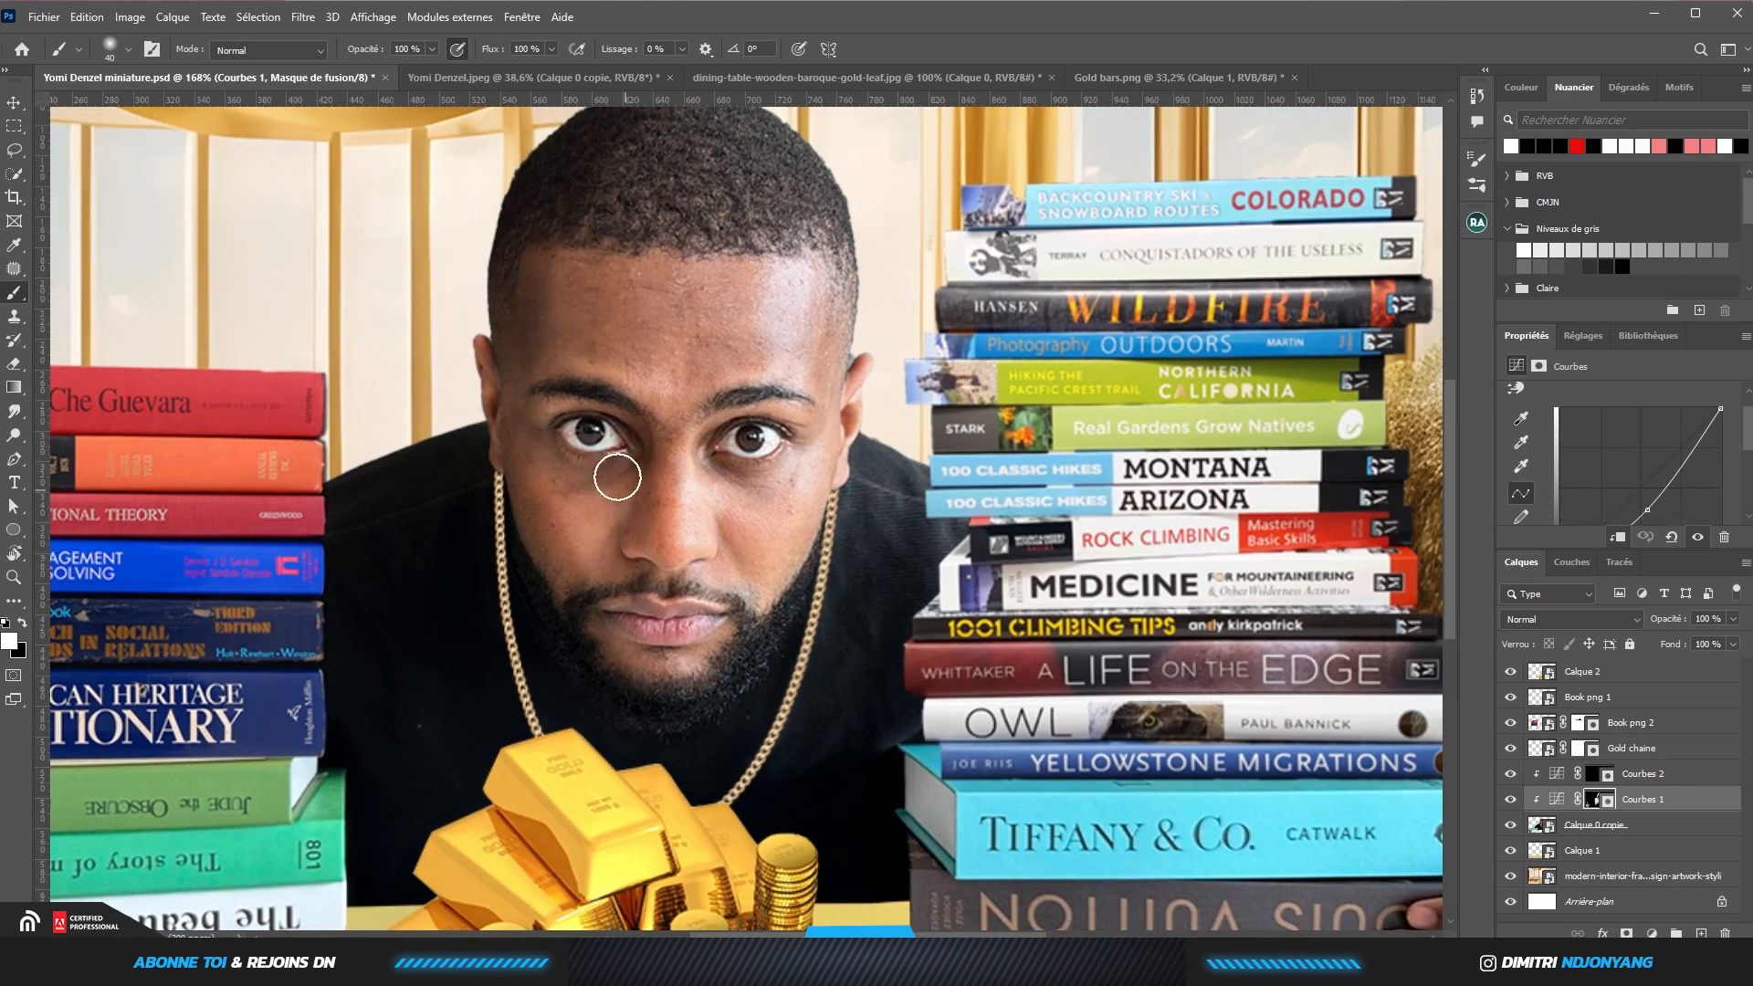
{"action": "left_click_drag", "start_coordinate": [614, 477], "coordinate": [574, 667]}
{"action": "key", "text": "bracketleft"}
{"action": "key", "text": "bracketleft"}
{"action": "key", "text": "bracketleft"}
{"action": "scroll", "coordinate": [698, 549], "scroll_direction": "down", "scroll_amount": 5}
{"action": "scroll", "coordinate": [697, 549], "scroll_direction": "up", "scroll_amount": 4}
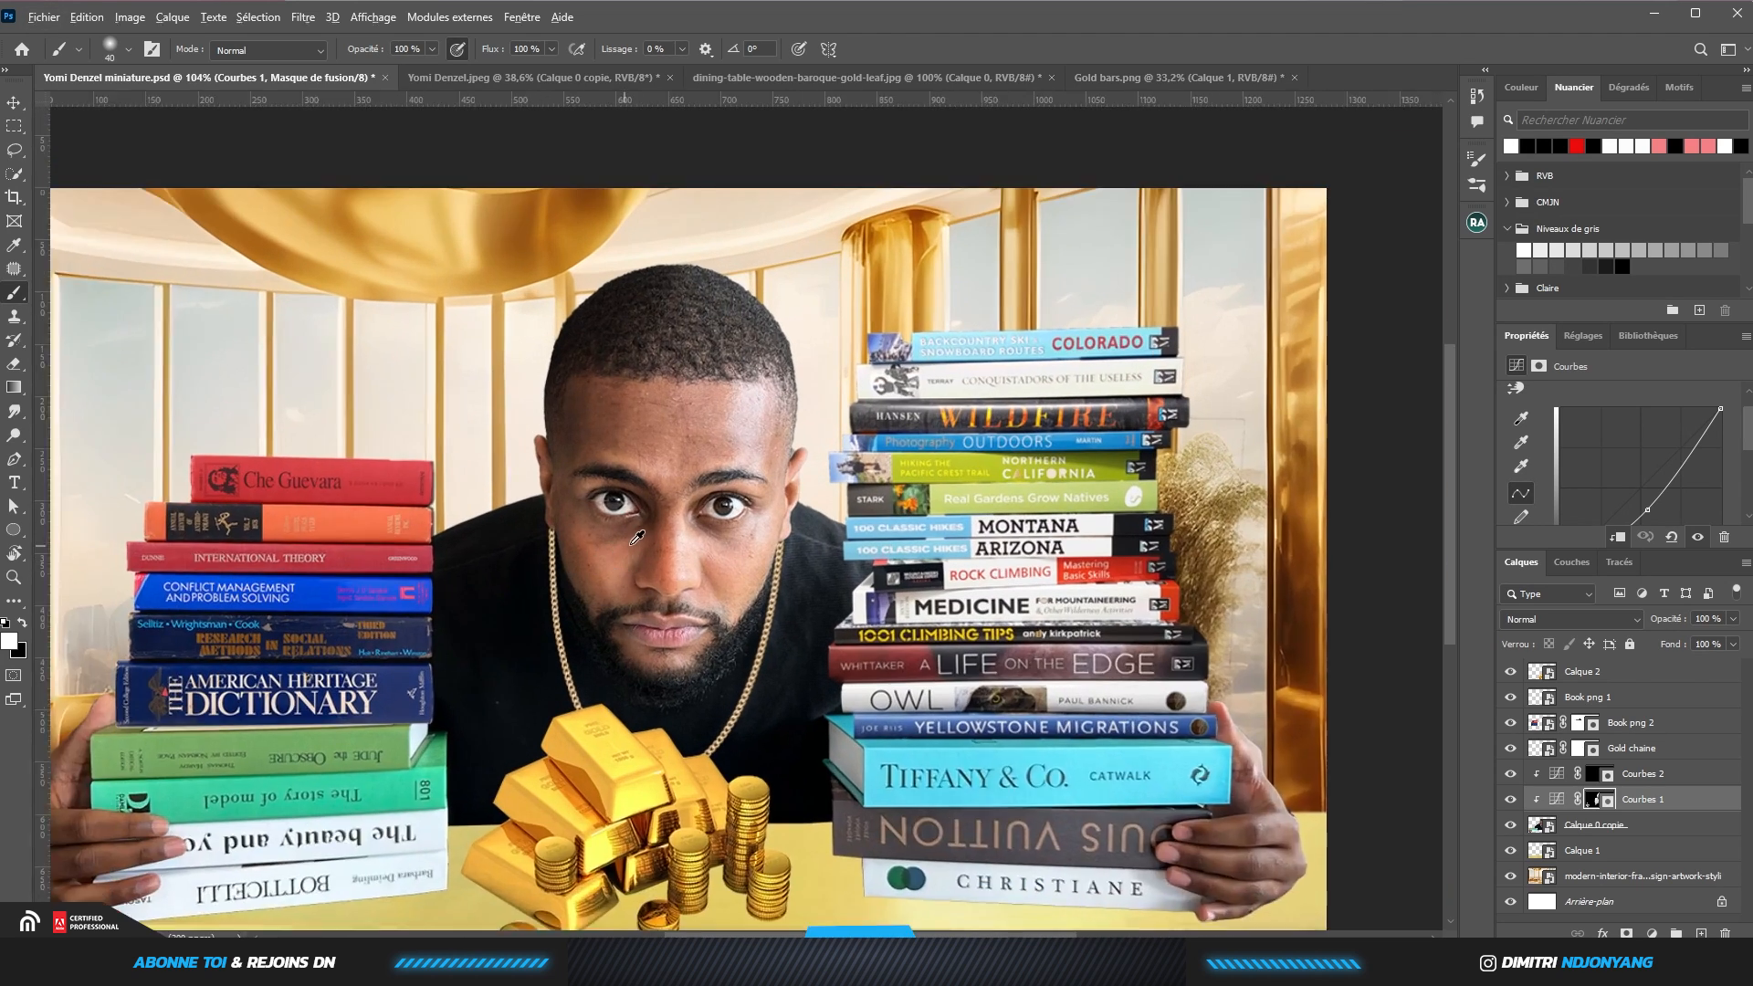
Paint white on the Courbes 2 mask to brighten the forehead and the side of the face nearest the tall book stack
{"action": "left_click", "coordinate": [1595, 774]}
{"action": "mouse_move", "coordinate": [787, 529]}
{"action": "left_mouse_down"}
{"action": "mouse_move", "coordinate": [806, 571]}
{"action": "mouse_move", "coordinate": [757, 593]}
{"action": "left_mouse_up"}
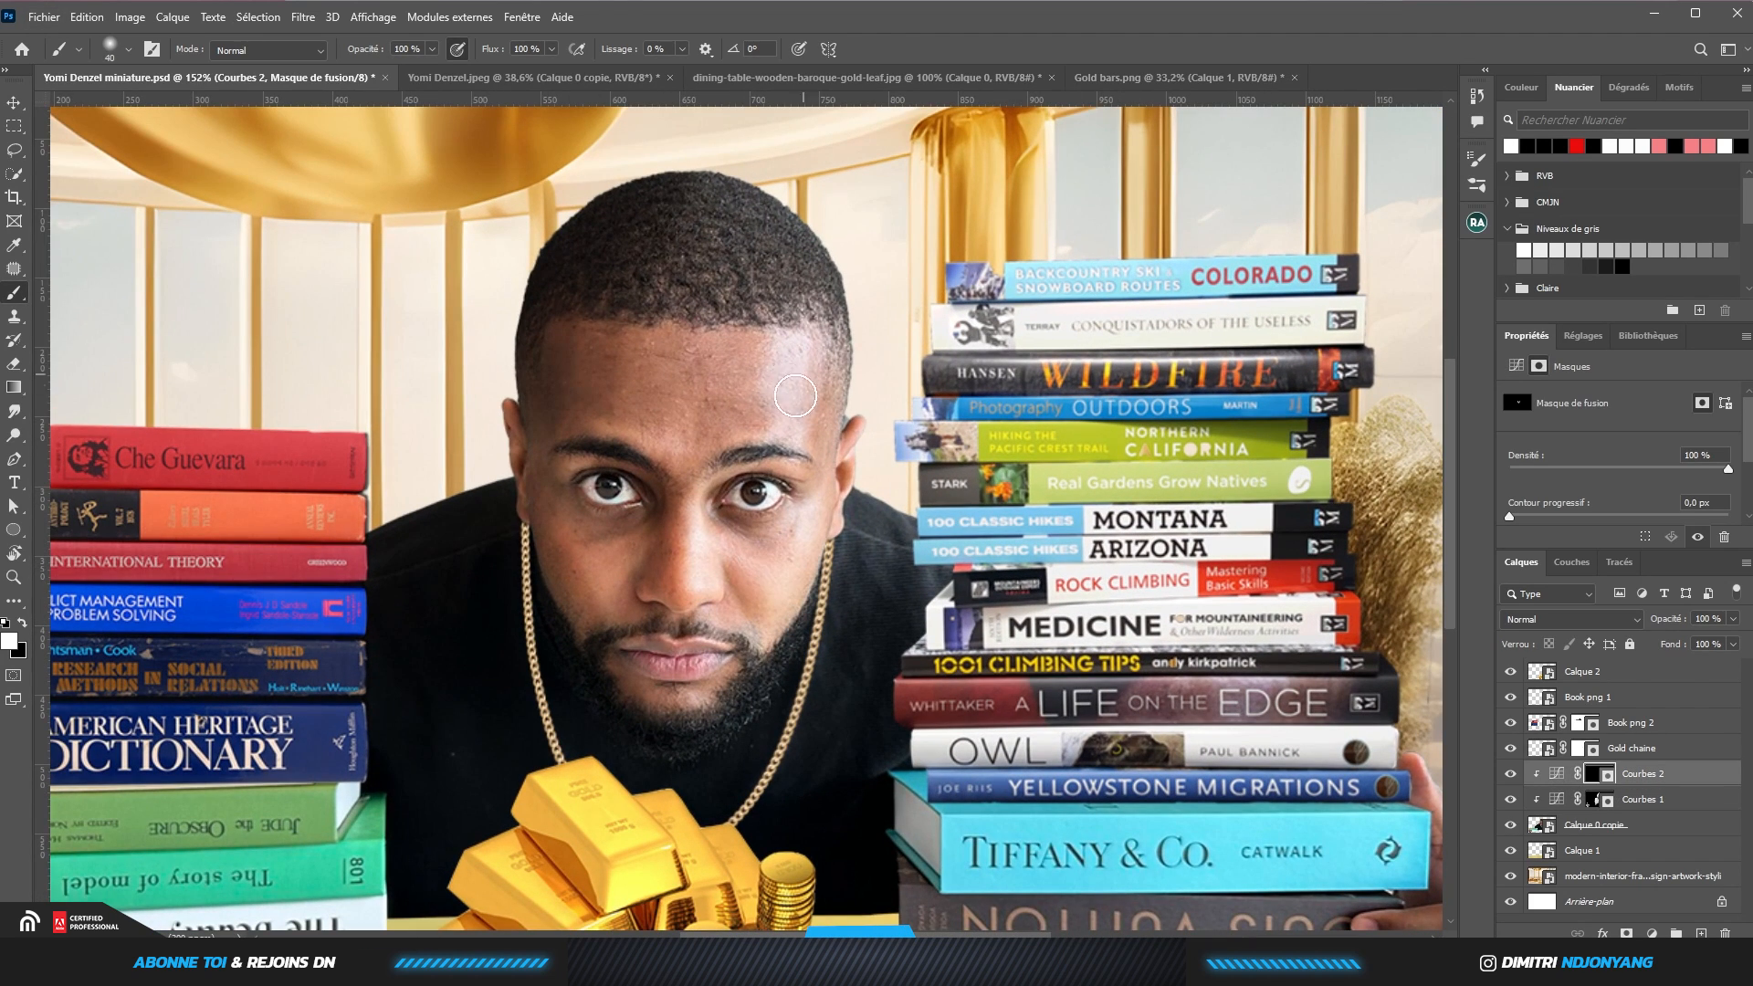
{"action": "left_click_drag", "start_coordinate": [795, 384], "coordinate": [730, 391]}
{"action": "key", "text": "bracketleft"}
{"action": "left_click_drag", "start_coordinate": [836, 525], "coordinate": [844, 498]}
{"action": "key", "text": "bracketright"}
{"action": "key", "text": "bracketright"}
{"action": "scroll", "coordinate": [694, 561], "scroll_direction": "down", "scroll_amount": 5}
Paint Courbes 2 highlights along the fingers of the hand holding the Tiffany & Co. book stack with a smaller brush
{"action": "scroll", "coordinate": [1246, 728], "scroll_direction": "up", "scroll_amount": 8}
{"action": "key", "text": "bracketleft"}
{"action": "key", "text": "bracketleft"}
{"action": "left_click_drag", "start_coordinate": [1149, 655], "coordinate": [1023, 661]}
{"action": "left_click_drag", "start_coordinate": [1158, 718], "coordinate": [998, 714]}
{"action": "left_click_drag", "start_coordinate": [1155, 628], "coordinate": [1071, 482]}
{"action": "scroll", "coordinate": [1053, 706], "scroll_direction": "down", "scroll_amount": 5}
Paint Courbes 2 highlights along the fingers of the hand on the red and green book stack with a 10 px brush
{"action": "scroll", "coordinate": [333, 707], "scroll_direction": "up", "scroll_amount": 5}
{"action": "key", "text": "bracketleft"}
{"action": "left_click_drag", "start_coordinate": [375, 660], "coordinate": [219, 638]}
{"action": "left_click_drag", "start_coordinate": [310, 731], "coordinate": [212, 714]}
{"action": "left_click_drag", "start_coordinate": [290, 589], "coordinate": [174, 586]}
{"action": "left_click_drag", "start_coordinate": [247, 409], "coordinate": [195, 516]}
{"action": "scroll", "coordinate": [196, 517], "scroll_direction": "down", "scroll_amount": 4}
{"action": "scroll", "coordinate": [548, 388], "scroll_direction": "up", "scroll_amount": 3}
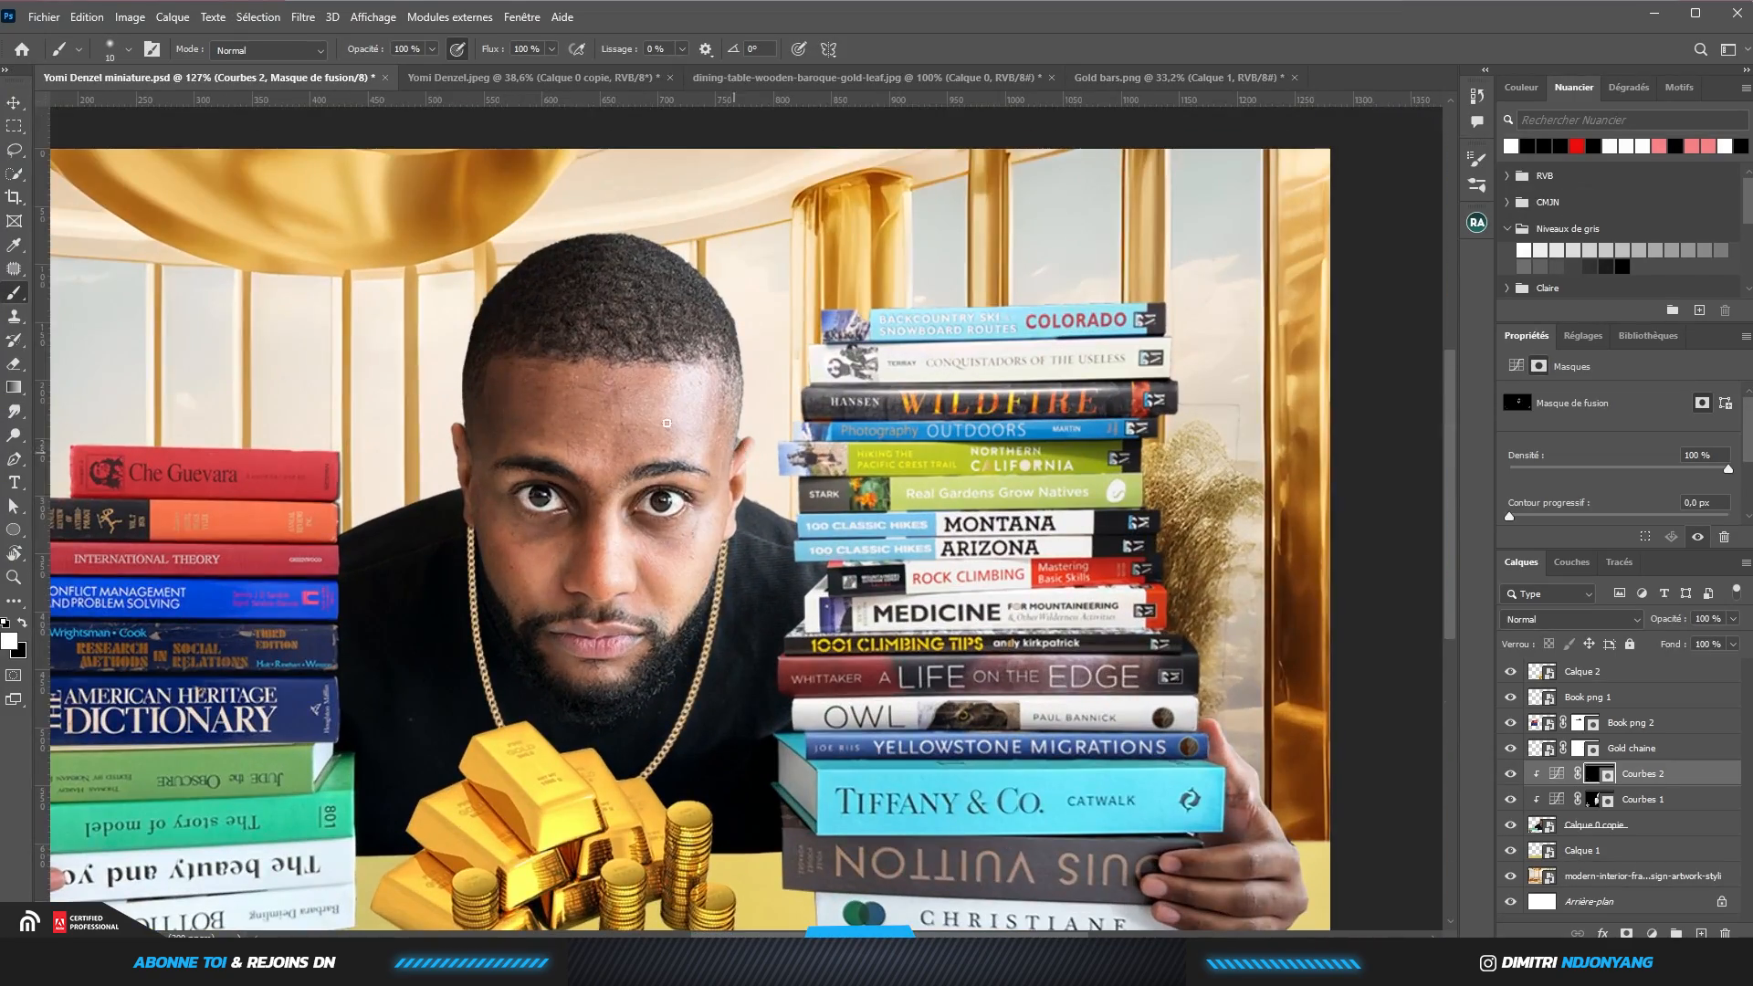
Add an Exposure adjustment clipped to the man with exposure +1.67 and gamma 1.80, and invert its mask to black
{"action": "scroll", "coordinate": [648, 564], "scroll_direction": "down", "scroll_amount": 3}
{"action": "left_click", "coordinate": [1581, 335]}
{"action": "left_click", "coordinate": [1572, 440]}
{"action": "left_click", "coordinate": [1620, 535]}
{"action": "left_click_drag", "start_coordinate": [1619, 439], "coordinate": [1646, 439]}
{"action": "left_click_drag", "start_coordinate": [1619, 511], "coordinate": [1574, 509]}
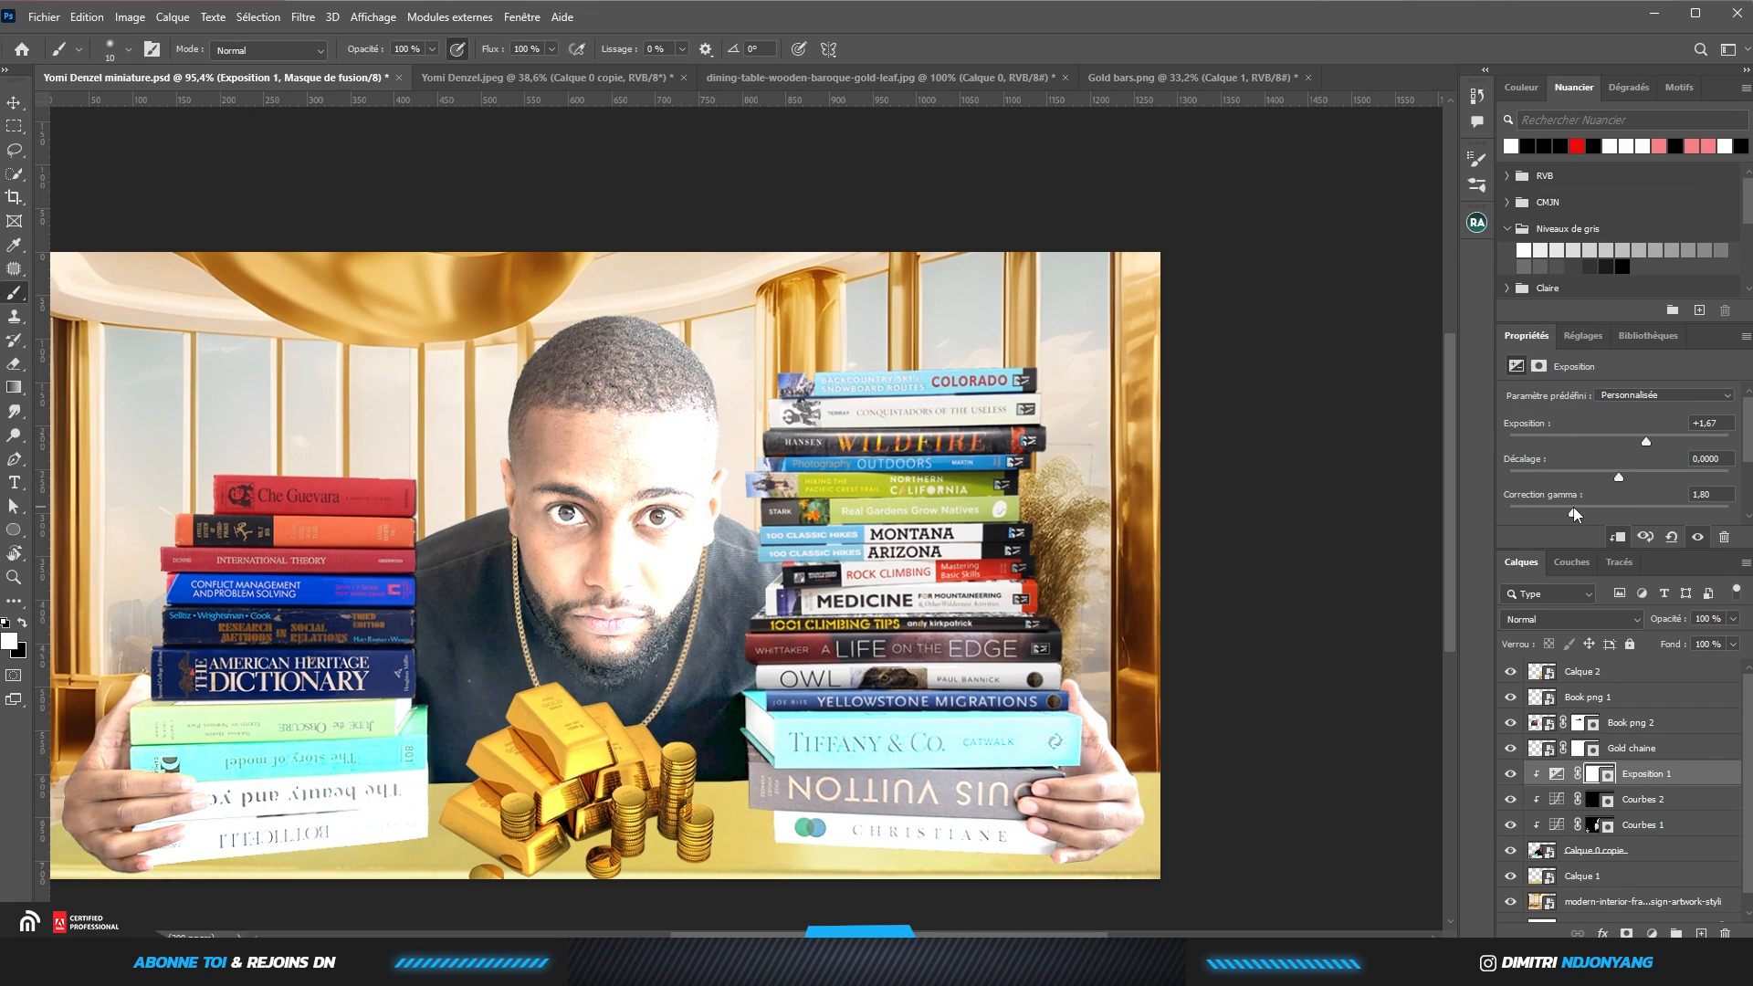
{"action": "key", "text": "ctrl+i"}
Paint white on the Exposition 1 mask to light the fingers and edge of the hand holding the Tiffany & Co. books
{"action": "scroll", "coordinate": [1123, 785], "scroll_direction": "up", "scroll_amount": 4}
{"action": "left_click_drag", "start_coordinate": [1128, 779], "coordinate": [928, 801]}
{"action": "left_click_drag", "start_coordinate": [1008, 865], "coordinate": [918, 880]}
{"action": "mouse_move", "coordinate": [1087, 890]}
{"action": "left_mouse_down"}
{"action": "mouse_move", "coordinate": [1084, 697]}
{"action": "mouse_move", "coordinate": [1082, 712]}
{"action": "left_mouse_up"}
{"action": "key", "text": "bracketleft"}
{"action": "key", "text": "bracketleft"}
{"action": "left_click_drag", "start_coordinate": [1077, 861], "coordinate": [970, 861]}
{"action": "left_click_drag", "start_coordinate": [1041, 700], "coordinate": [899, 699]}
{"action": "left_click_drag", "start_coordinate": [1008, 776], "coordinate": [938, 777]}
{"action": "left_click_drag", "start_coordinate": [1106, 608], "coordinate": [1025, 609]}
{"action": "scroll", "coordinate": [849, 758], "scroll_direction": "down", "scroll_amount": 4}
{"action": "scroll", "coordinate": [478, 392], "scroll_direction": "up", "scroll_amount": 1}
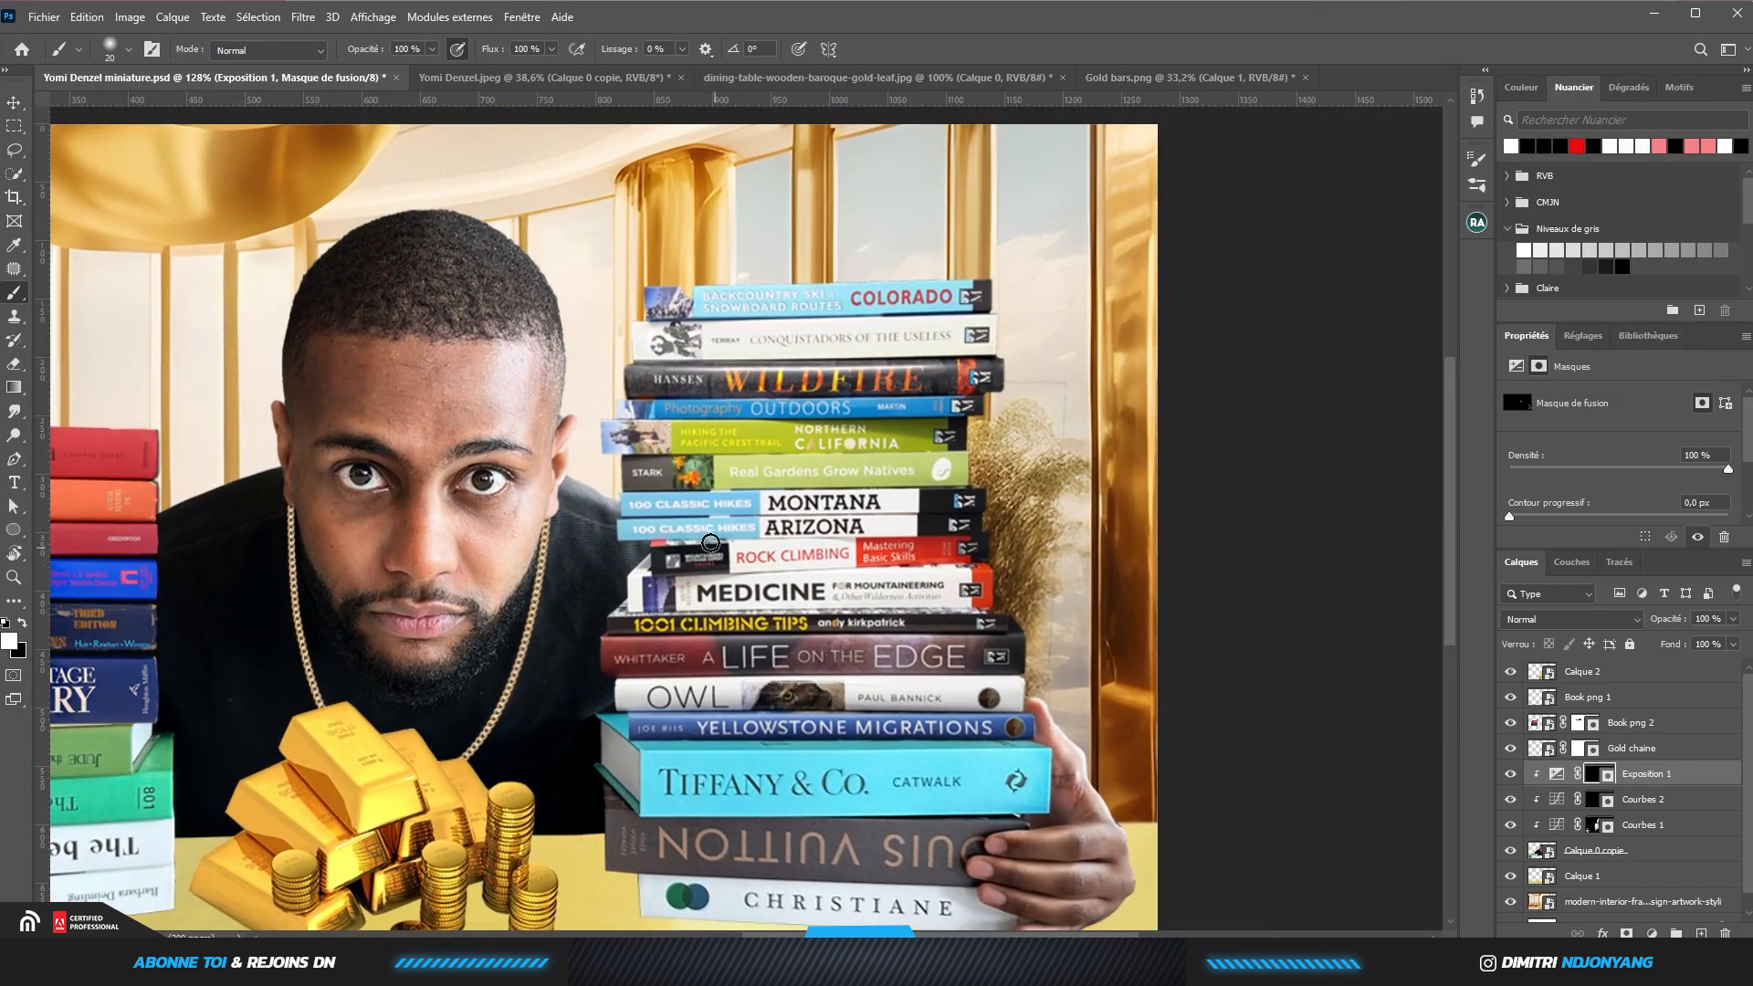
Paint the Exposition 1 mask along the edge of the man's head, temple and cheek beside the tall book stack, using a smaller brush
{"action": "scroll", "coordinate": [601, 488], "scroll_direction": "up", "scroll_amount": 3}
{"action": "scroll", "coordinate": [589, 475], "scroll_direction": "up", "scroll_amount": 3}
{"action": "key", "text": "x"}
{"action": "mouse_move", "coordinate": [595, 483]}
{"action": "left_mouse_down"}
{"action": "mouse_move", "coordinate": [619, 591]}
{"action": "mouse_move", "coordinate": [614, 413]}
{"action": "mouse_move", "coordinate": [644, 553]}
{"action": "mouse_move", "coordinate": [607, 607]}
{"action": "left_mouse_up"}
{"action": "key", "text": "x"}
{"action": "left_click_drag", "start_coordinate": [535, 342], "coordinate": [575, 598]}
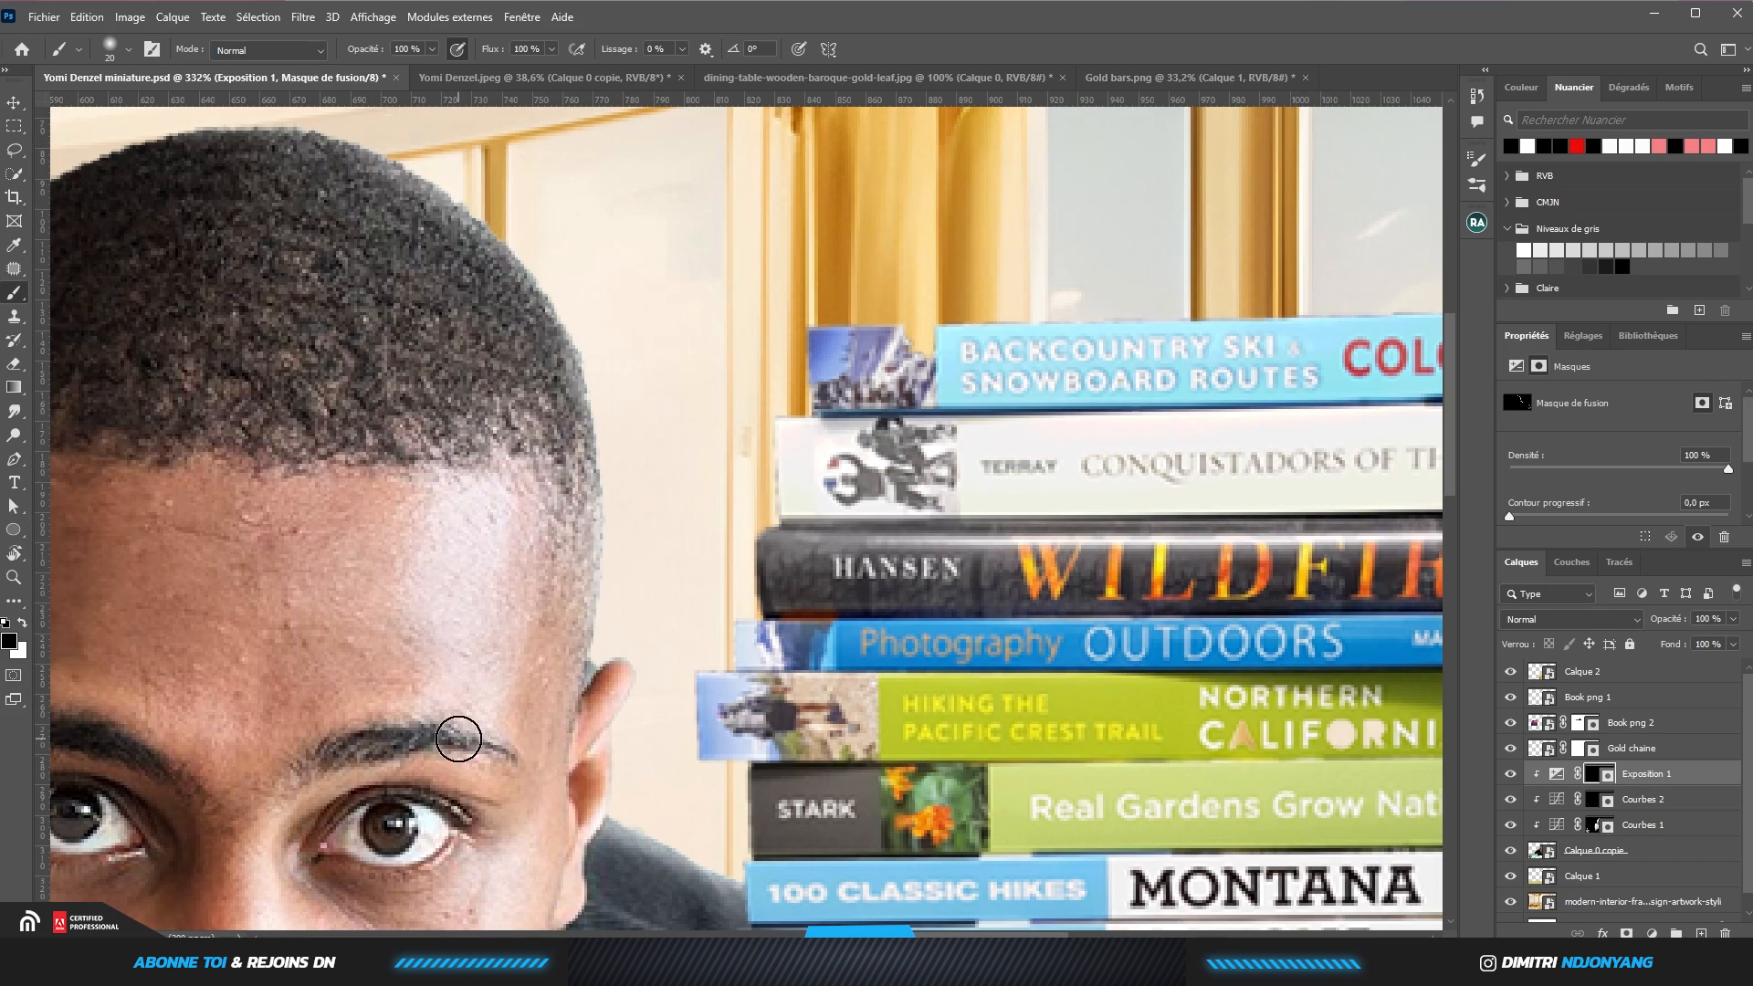
{"action": "scroll", "coordinate": [667, 265], "scroll_direction": "down", "scroll_amount": 4}
{"action": "scroll", "coordinate": [621, 529], "scroll_direction": "up", "scroll_amount": 4}
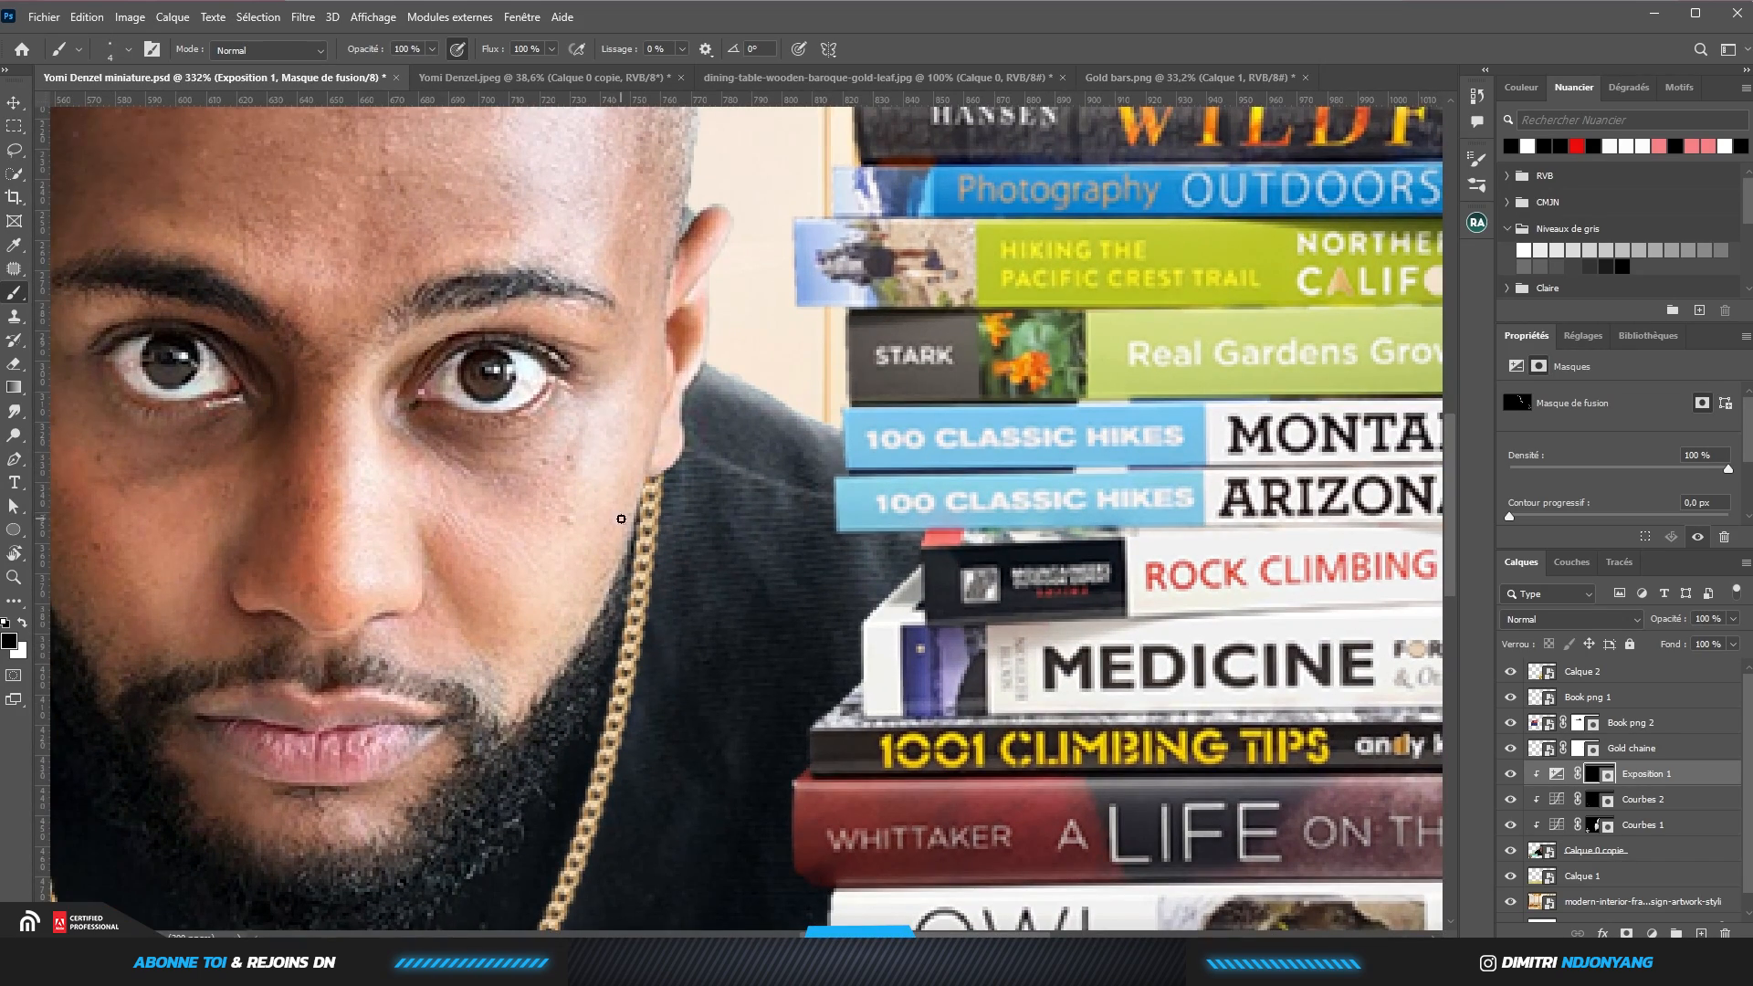
{"action": "scroll", "coordinate": [566, 639], "scroll_direction": "down", "scroll_amount": 4}
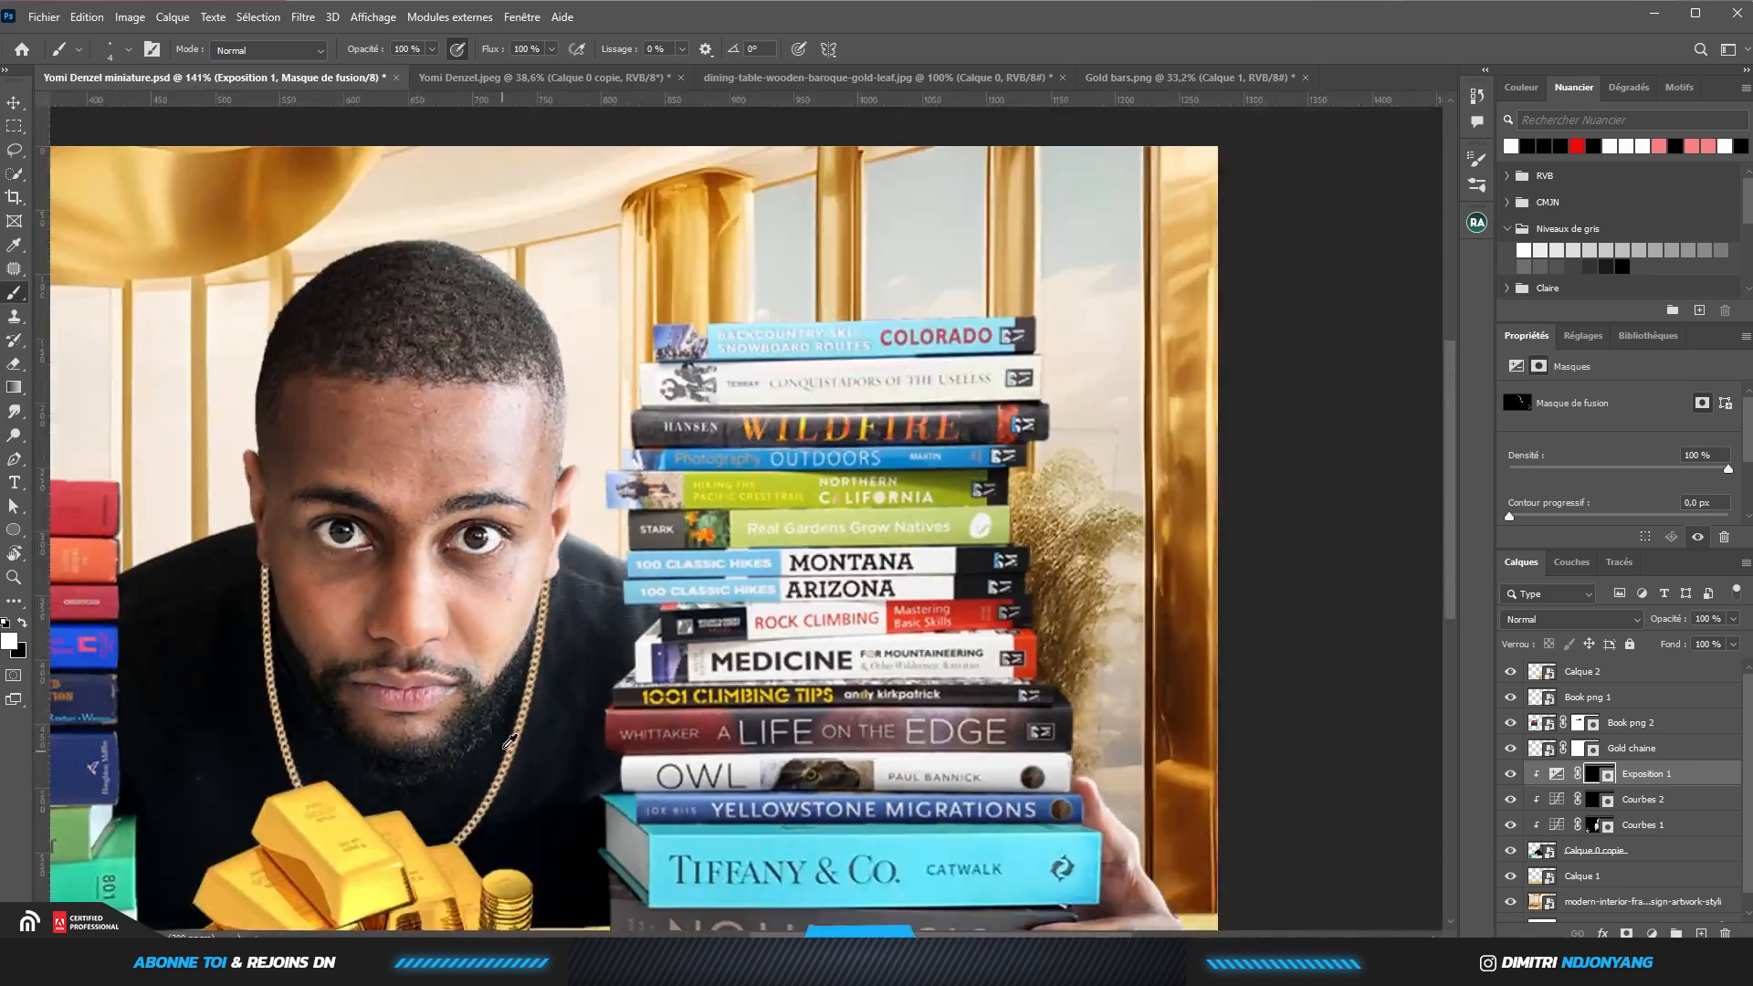
Paint white on the Exposition 1 mask with a very small brush to highlight the man's nose, lips and eyes
{"action": "scroll", "coordinate": [433, 497], "scroll_direction": "up", "scroll_amount": 3}
{"action": "key", "text": "x"}
{"action": "right_click", "coordinate": [461, 497]}
{"action": "double_click", "coordinate": [536, 495]}
{"action": "scroll", "coordinate": [349, 444], "scroll_direction": "up", "scroll_amount": 2}
{"action": "key", "text": "x"}
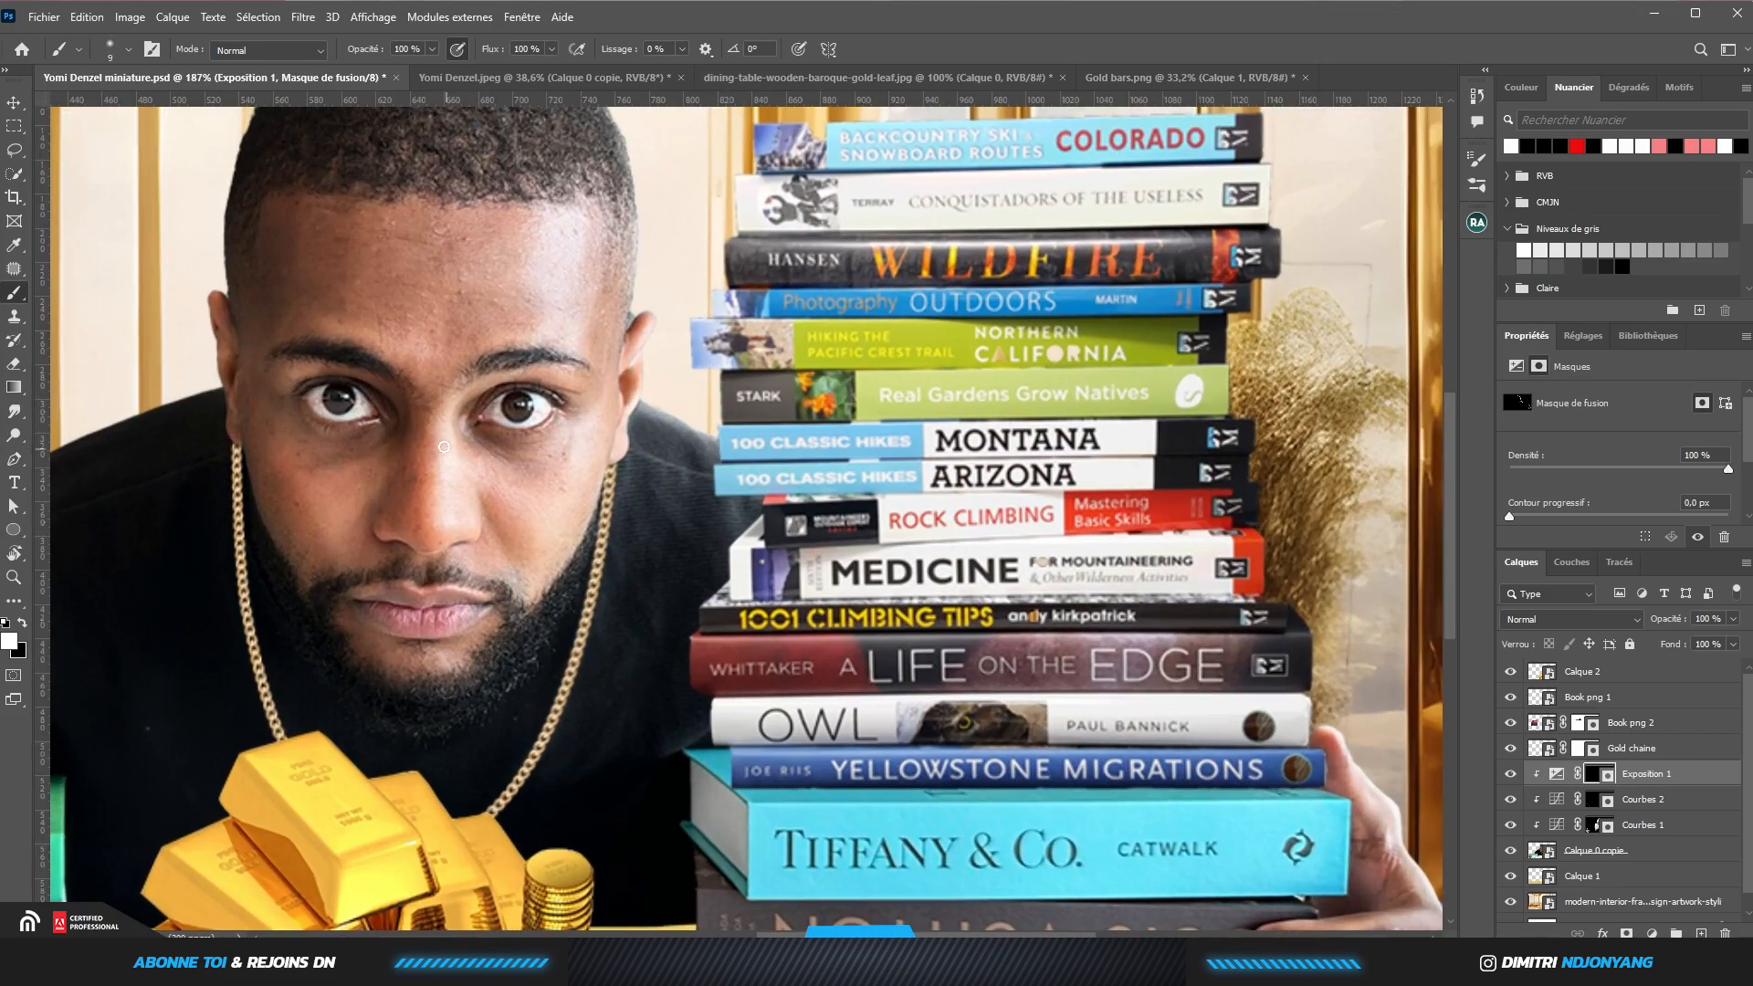
{"action": "scroll", "coordinate": [383, 468], "scroll_direction": "up", "scroll_amount": 3}
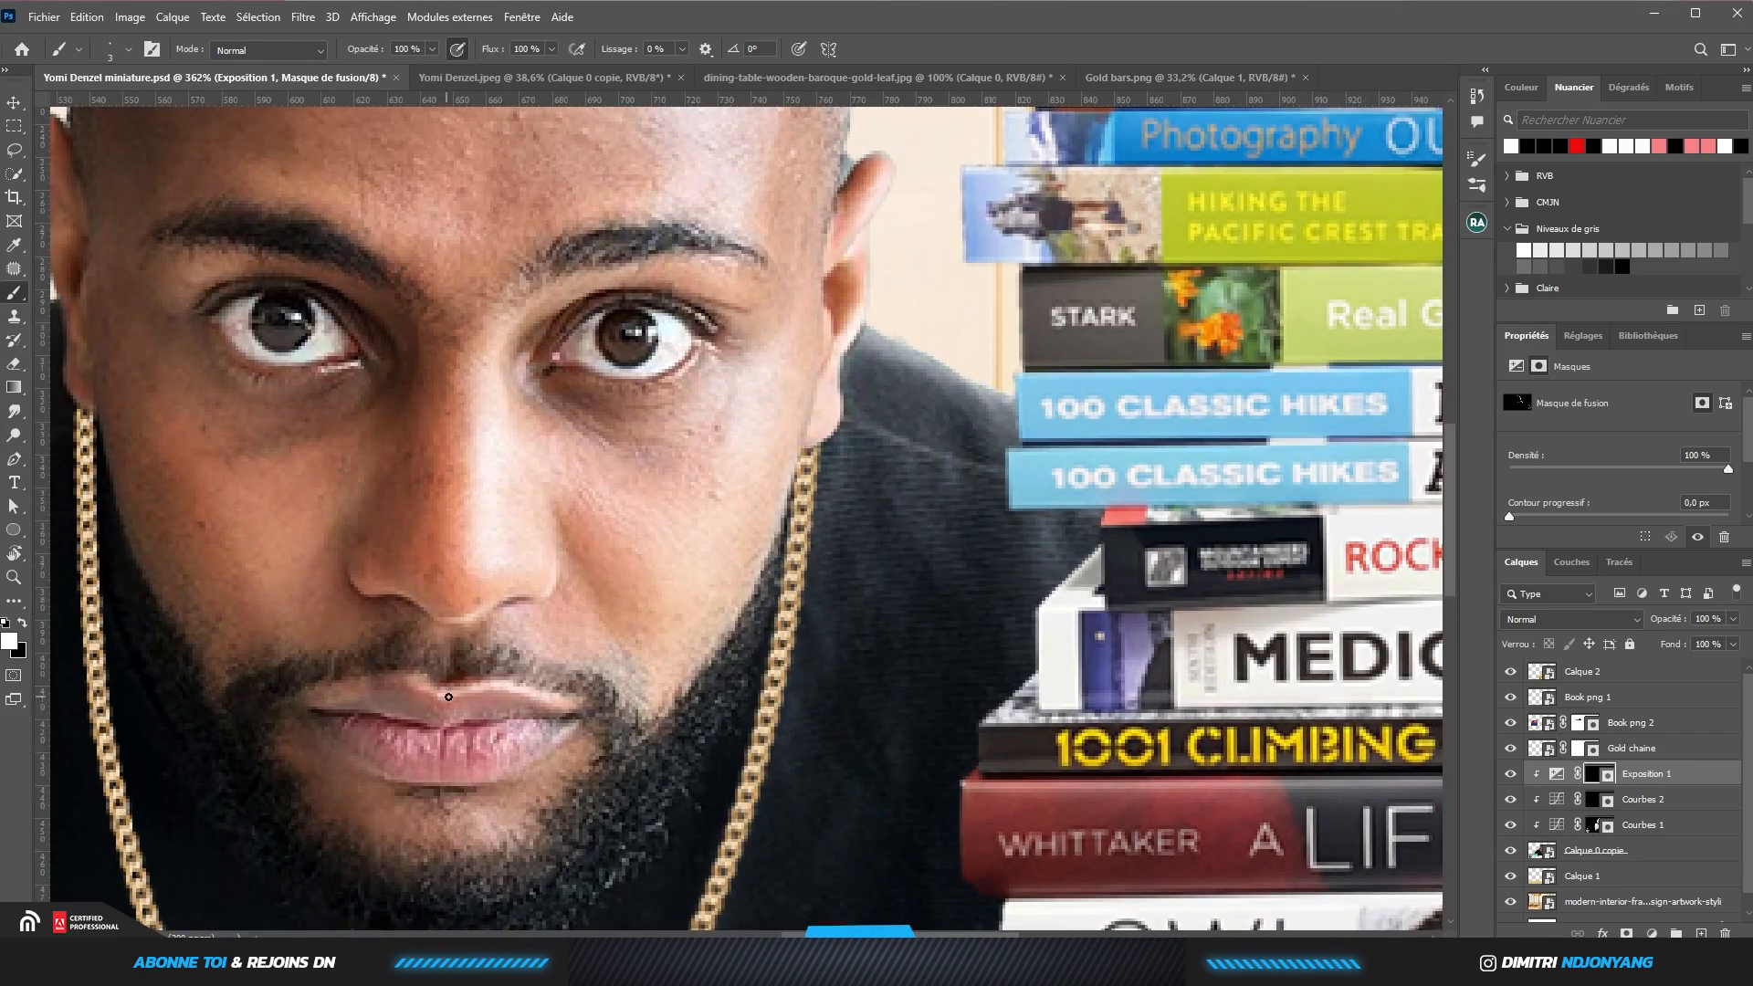
{"action": "left_click_drag", "start_coordinate": [629, 301], "coordinate": [586, 478]}
{"action": "key", "text": "ctrl+0"}
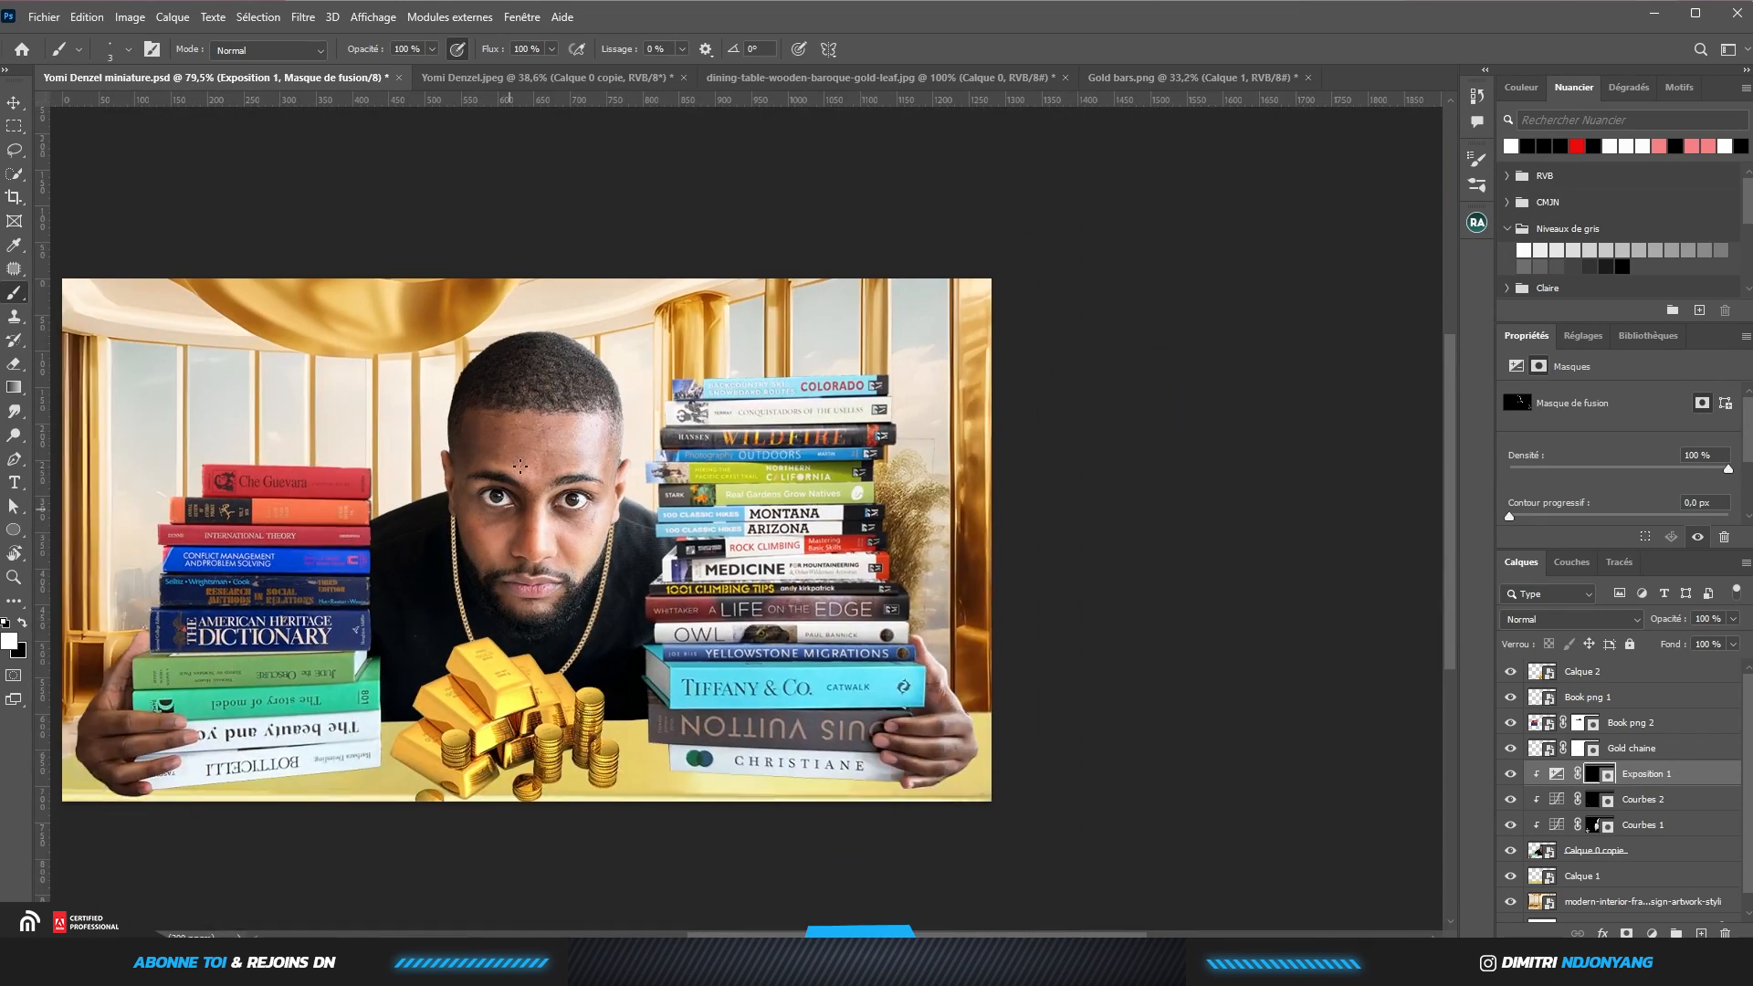
Paint Exposition 1 highlights on the edge of the head with a 10 px brush and on the fingers holding the red and green stack
{"action": "key", "text": "x"}
{"action": "key", "text": "x"}
{"action": "left_click_drag", "start_coordinate": [619, 430], "coordinate": [626, 439]}
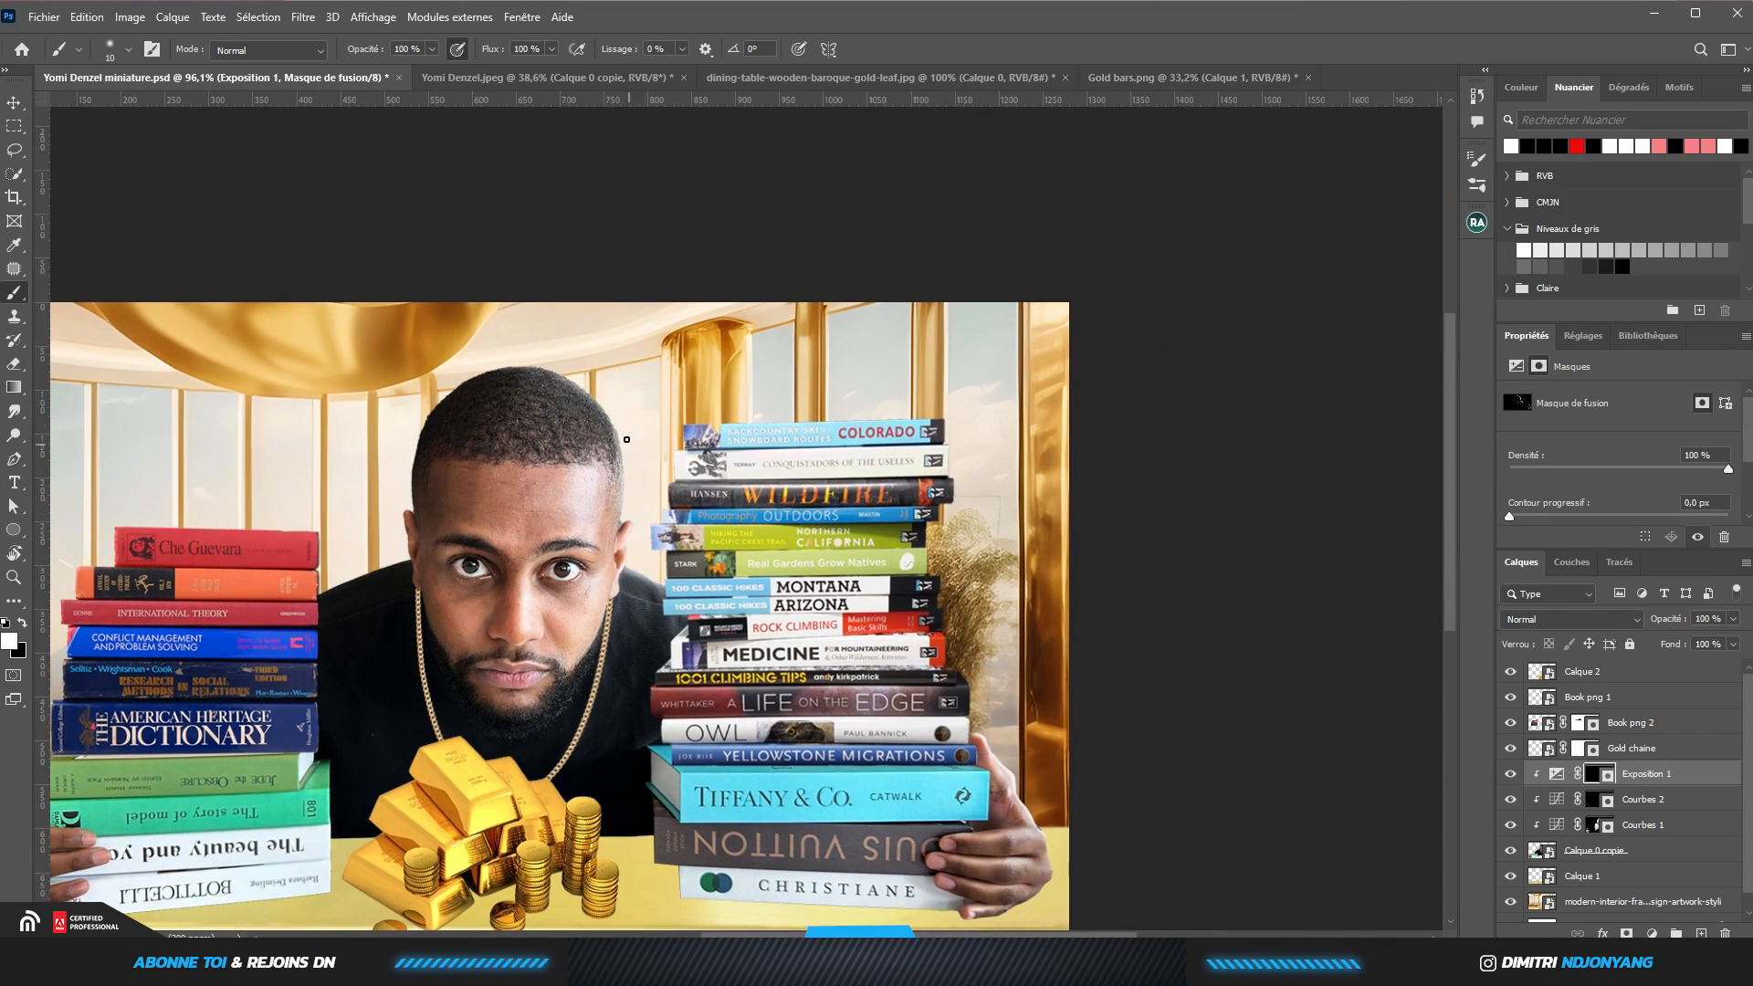
{"action": "scroll", "coordinate": [191, 823], "scroll_direction": "up", "scroll_amount": 3}
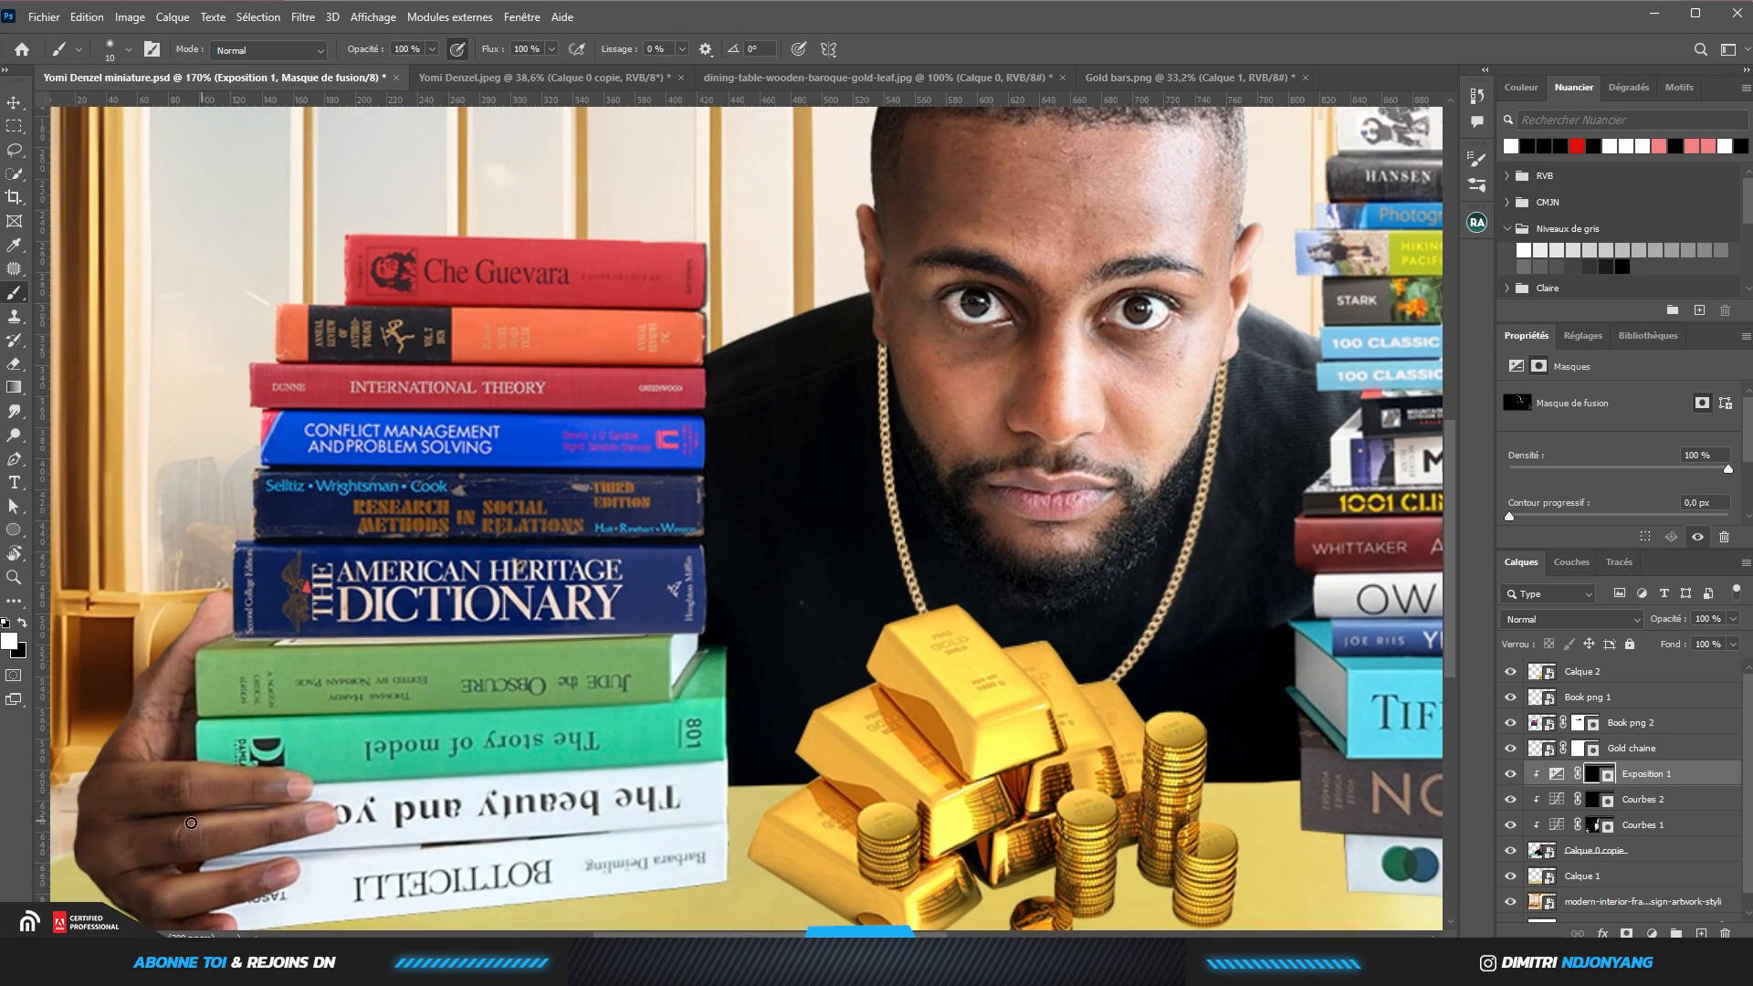
{"action": "key", "text": "bracketleft"}
{"action": "key", "text": "bracketleft"}
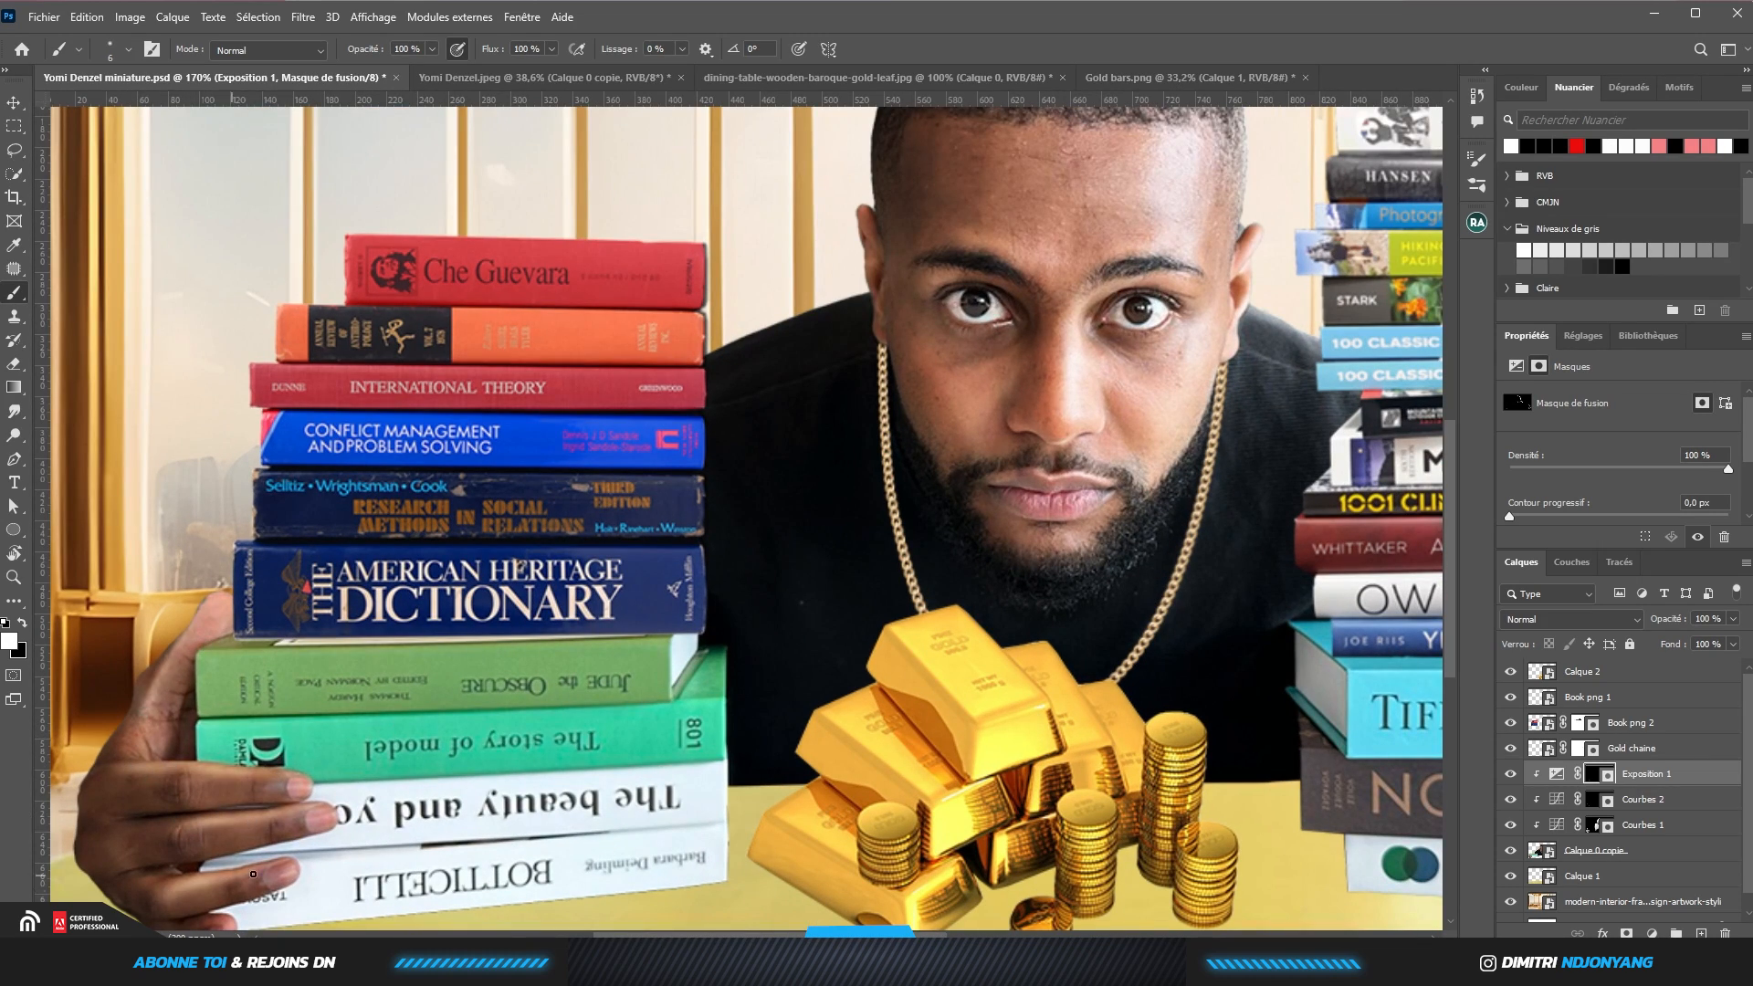
{"action": "scroll", "coordinate": [356, 557], "scroll_direction": "down", "scroll_amount": 3}
{"action": "scroll", "coordinate": [623, 593], "scroll_direction": "up", "scroll_amount": 1}
Add a new layer clipped to the man and paint sampled skin tones over the nose, cheeks and face with a soft 30 px brush
{"action": "left_click", "coordinate": [1700, 932]}
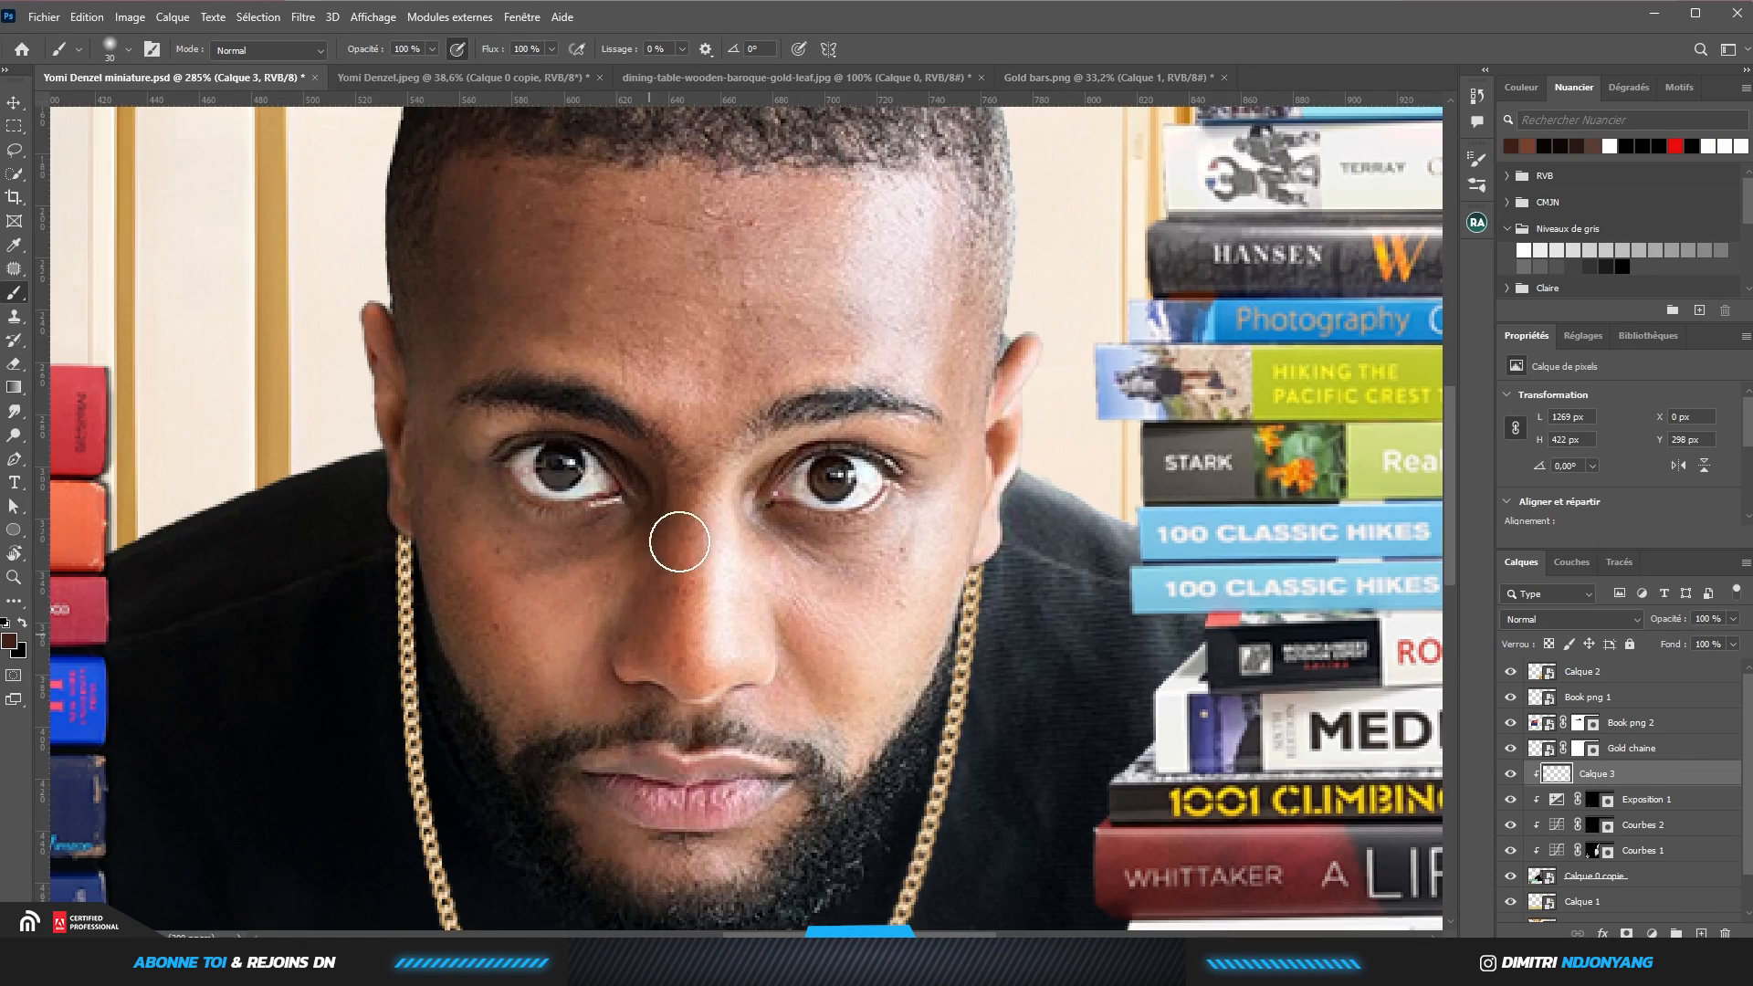
{"action": "left_click_drag", "start_coordinate": [602, 584], "coordinate": [521, 625]}
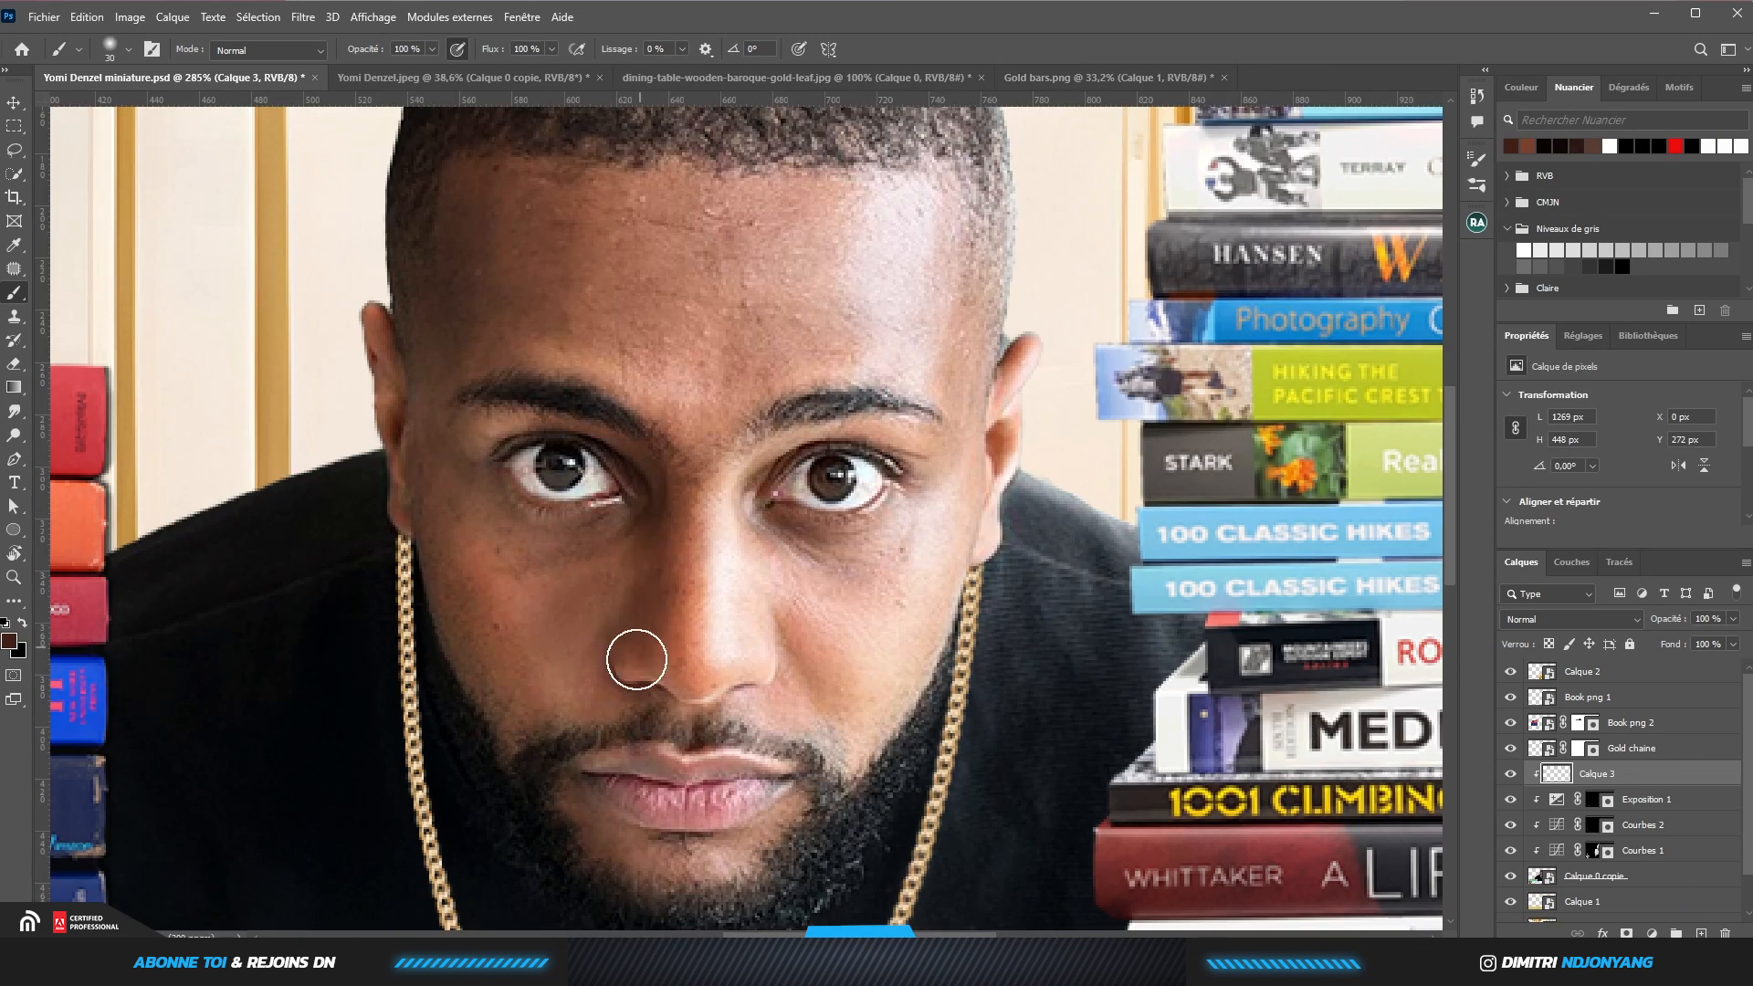
{"action": "scroll", "coordinate": [603, 686], "scroll_direction": "down", "scroll_amount": 4}
{"action": "scroll", "coordinate": [604, 686], "scroll_direction": "down", "scroll_amount": 1}
{"action": "scroll", "coordinate": [548, 657], "scroll_direction": "up", "scroll_amount": 4}
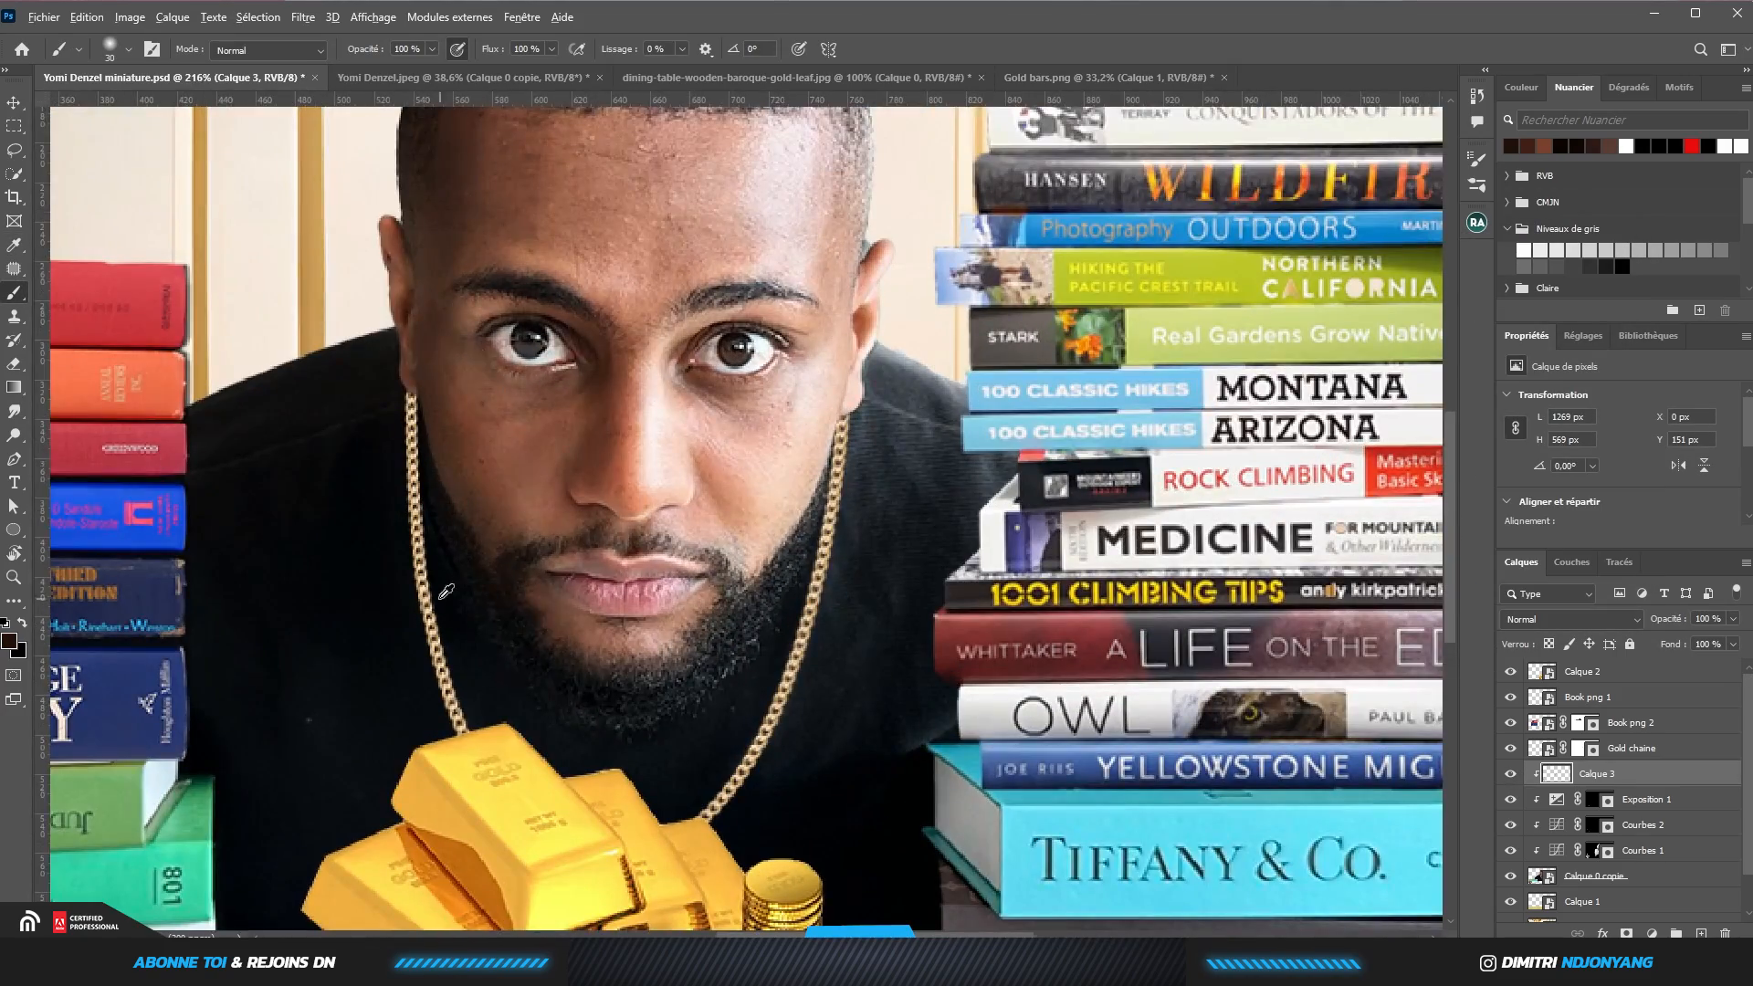
{"action": "scroll", "coordinate": [510, 626], "scroll_direction": "down", "scroll_amount": 3}
{"action": "scroll", "coordinate": [469, 469], "scroll_direction": "up", "scroll_amount": 4}
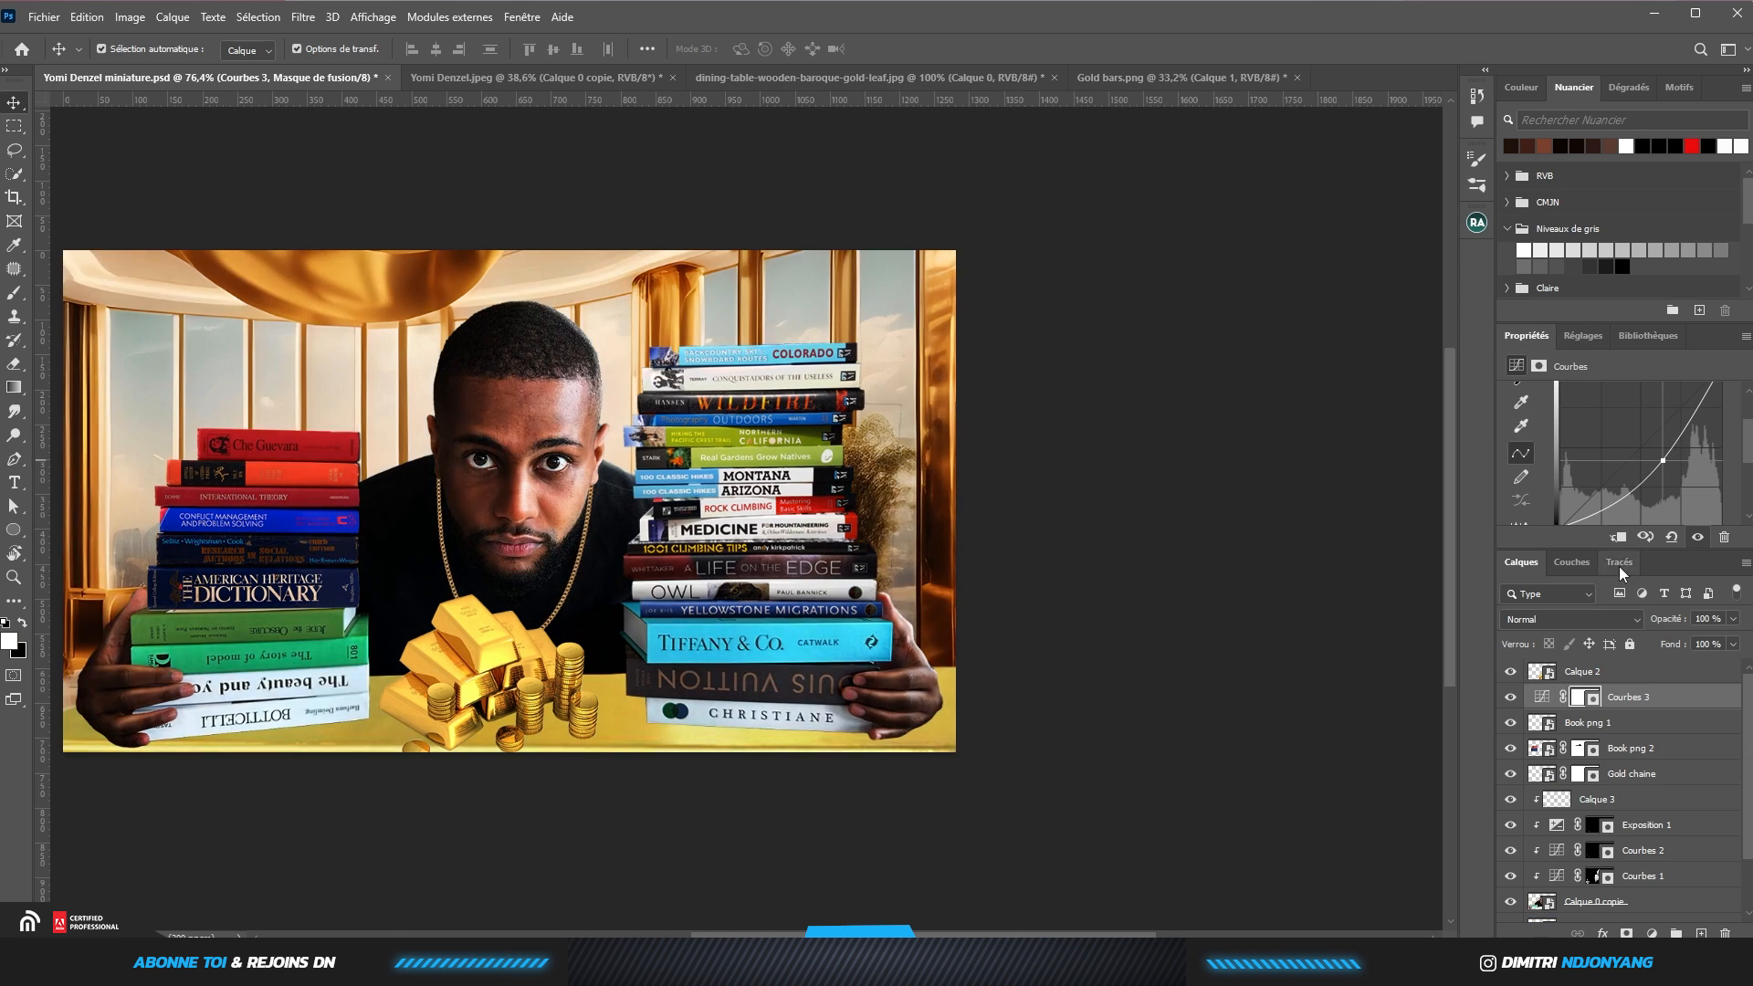
Clip Courbes 3 to the tall book stack, invert its mask to black and paint shading on the stack's lower edge
{"action": "left_click", "coordinate": [1617, 537]}
{"action": "key", "text": "ctrl+i"}
{"action": "key", "text": "b"}
{"action": "mouse_move", "coordinate": [685, 595]}
{"action": "left_mouse_down"}
{"action": "mouse_move", "coordinate": [646, 521]}
{"action": "mouse_move", "coordinate": [698, 440]}
{"action": "mouse_move", "coordinate": [673, 639]}
{"action": "left_mouse_up"}
Add a Curves adjustment clipped to Book png 2 and pull the curve's midpoint down to darken the red and blue books
{"action": "key", "text": "v"}
{"action": "left_click", "coordinate": [1644, 748]}
{"action": "left_click", "coordinate": [1582, 335]}
{"action": "left_click", "coordinate": [1560, 388]}
{"action": "left_click", "coordinate": [1617, 537]}
{"action": "scroll", "coordinate": [1643, 466], "scroll_direction": "down", "scroll_amount": 1}
{"action": "left_click_drag", "start_coordinate": [1648, 471], "coordinate": [1660, 492]}
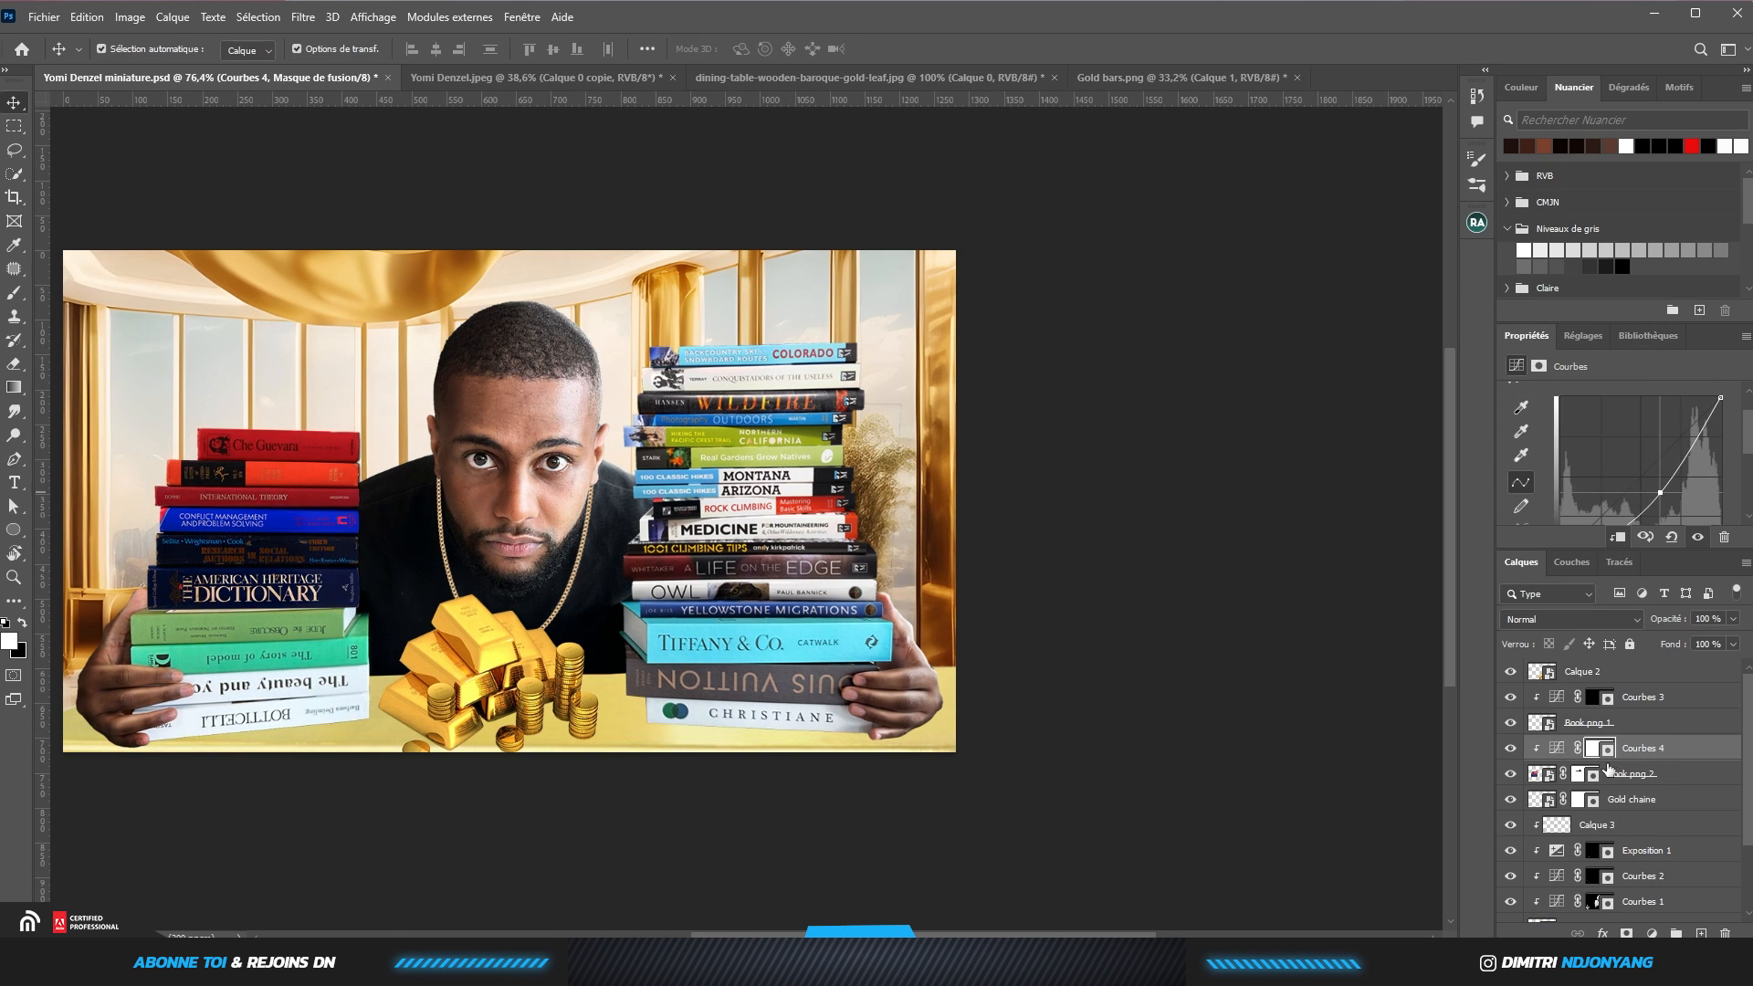
Invert the Courbes 4 mask to black and paint white on it to shade the red and blue book stack
{"action": "key", "text": "ctrl+i"}
{"action": "key", "text": "b"}
{"action": "left_click_drag", "start_coordinate": [266, 517], "coordinate": [220, 434]}
{"action": "scroll", "coordinate": [334, 525], "scroll_direction": "down", "scroll_amount": 3}
{"action": "left_click", "coordinate": [1511, 748]}
{"action": "left_click", "coordinate": [1510, 748]}
{"action": "left_click_drag", "start_coordinate": [337, 579], "coordinate": [282, 462]}
{"action": "scroll", "coordinate": [241, 594], "scroll_direction": "up", "scroll_amount": 6}
{"action": "scroll", "coordinate": [399, 552], "scroll_direction": "down", "scroll_amount": 1}
Add a new layer clipped to the man and paint soft black shadows over the lower books in both hands with an 80 px brush
{"action": "key", "text": "v"}
{"action": "left_click", "coordinate": [493, 547]}
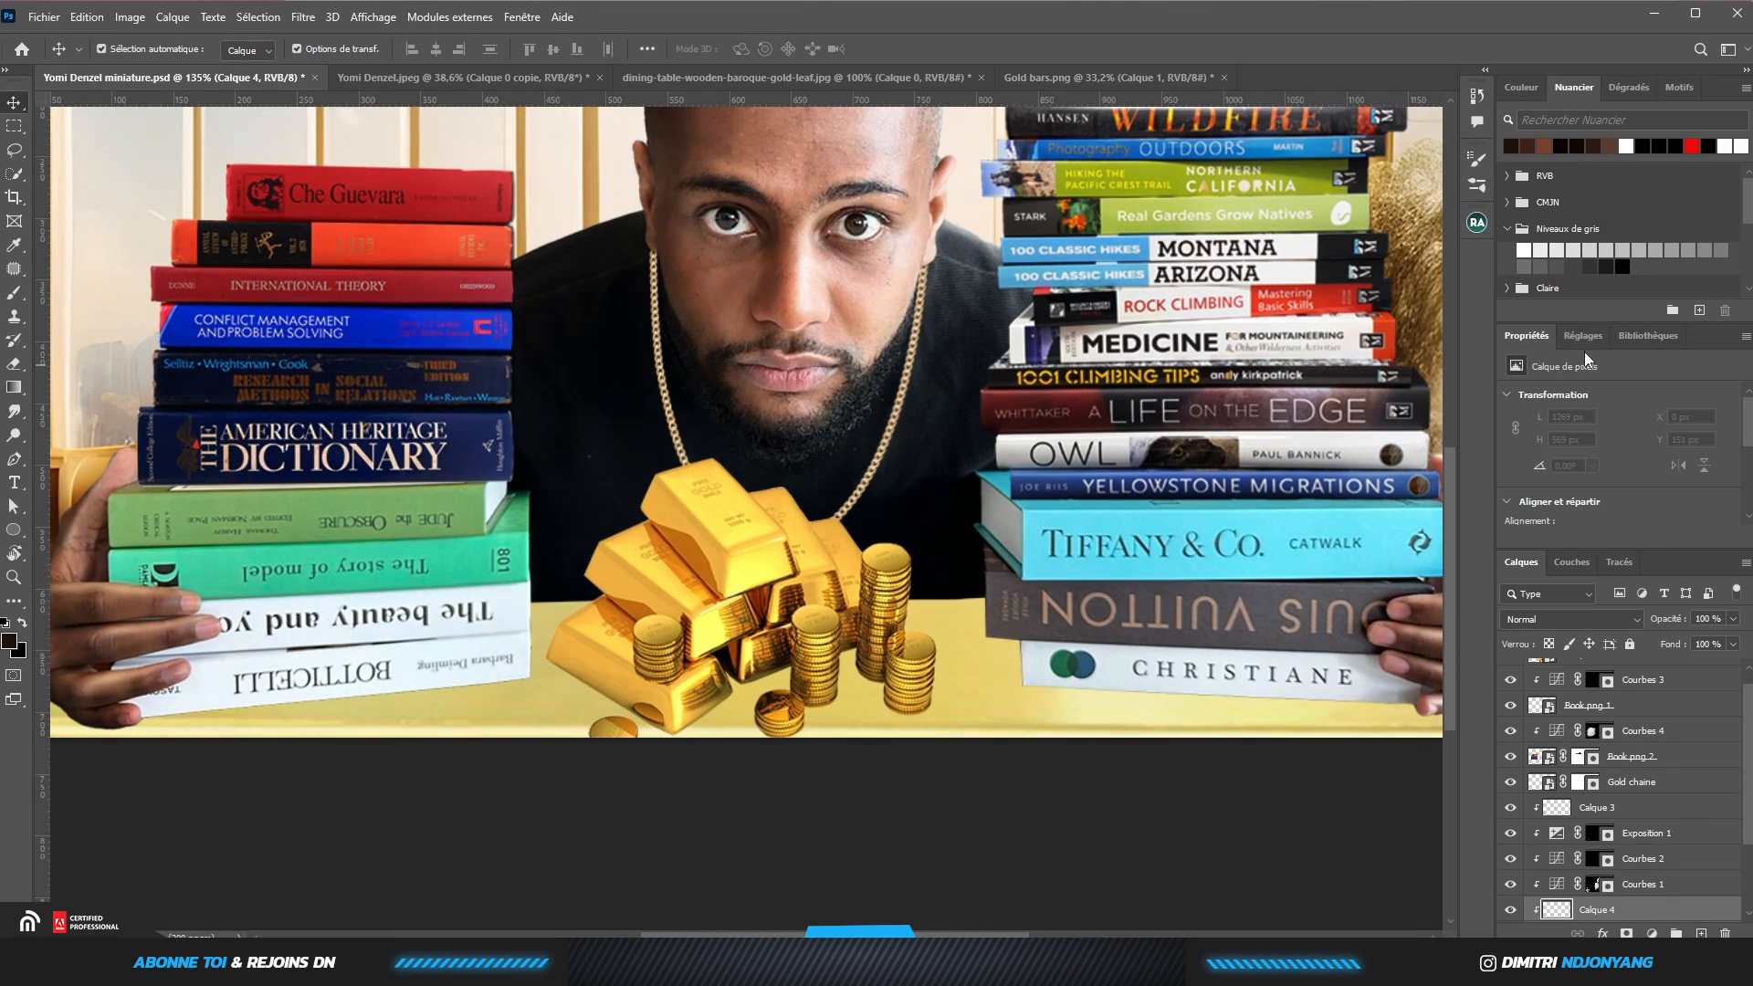
{"action": "left_click", "coordinate": [14, 292]}
{"action": "left_click_drag", "start_coordinate": [228, 665], "coordinate": [309, 505]}
{"action": "left_click_drag", "start_coordinate": [309, 505], "coordinate": [228, 662]}
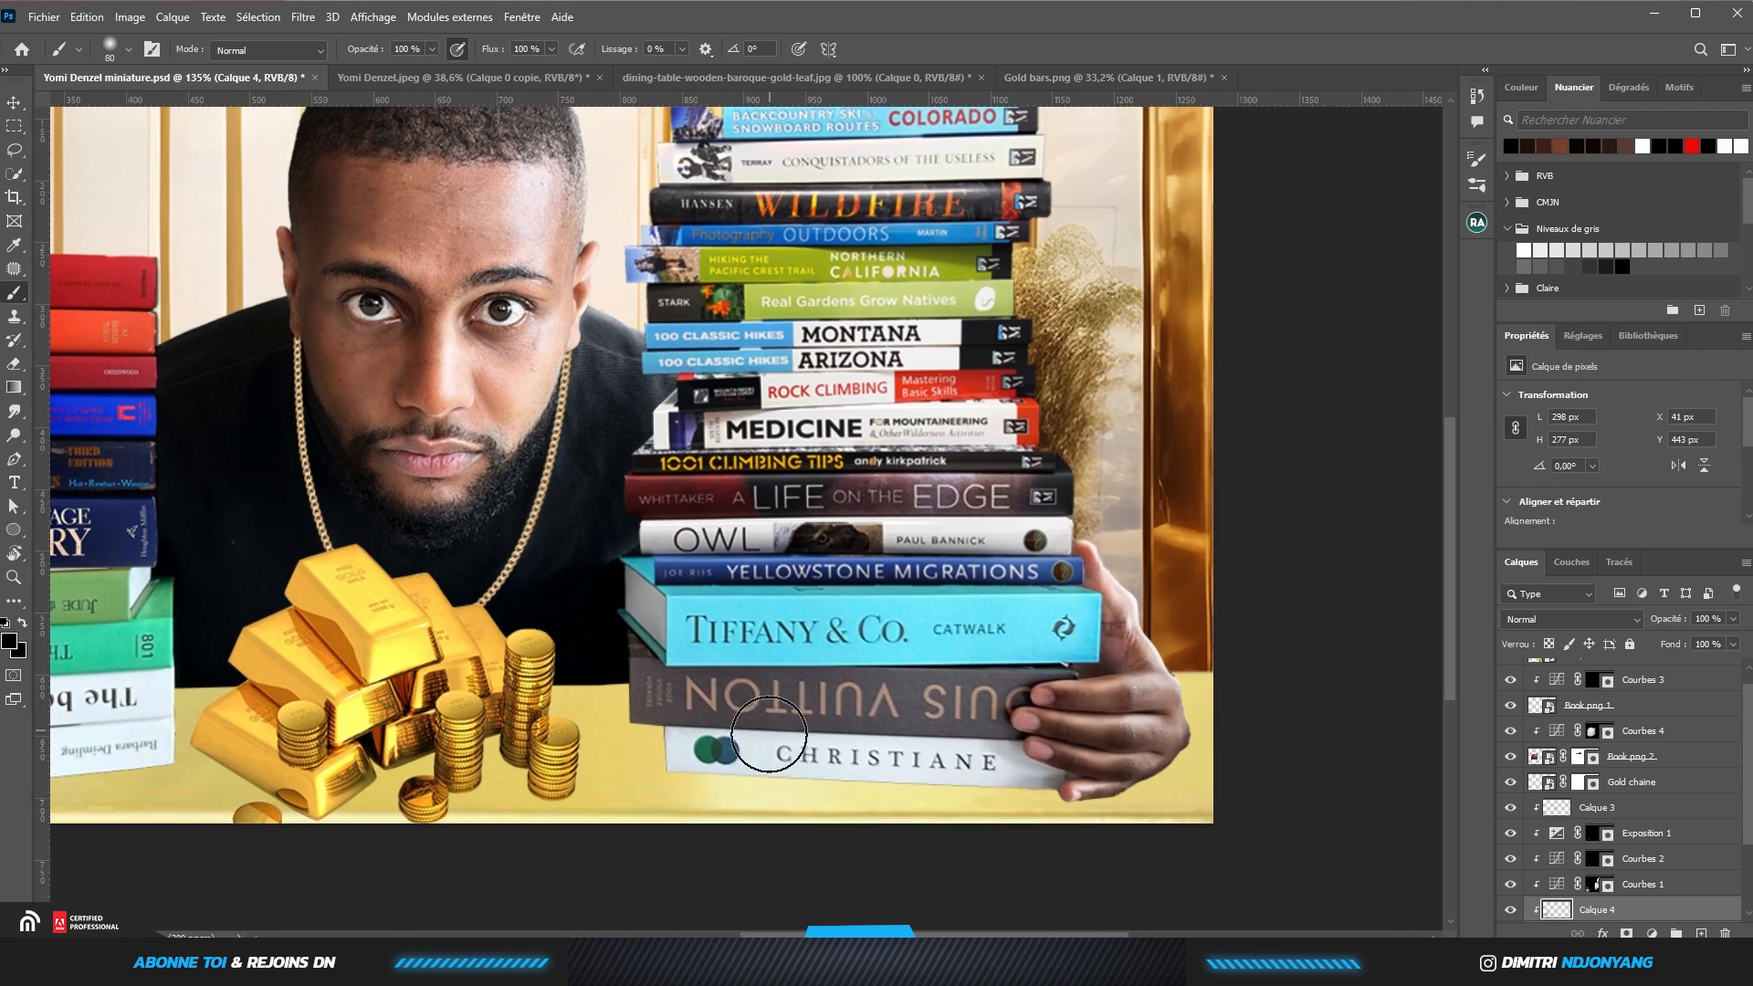
{"action": "mouse_move", "coordinate": [769, 734]}
{"action": "left_mouse_down"}
{"action": "mouse_move", "coordinate": [998, 658]}
{"action": "mouse_move", "coordinate": [822, 630]}
{"action": "left_mouse_up"}
{"action": "scroll", "coordinate": [995, 739], "scroll_direction": "down", "scroll_amount": 4}
{"action": "left_click_drag", "start_coordinate": [461, 630], "coordinate": [452, 685]}
Erase excess shadow on Calque 4 with a soft 80 px eraser and compare the image with the layer hidden
{"action": "key", "text": "e"}
{"action": "right_click", "coordinate": [476, 476]}
{"action": "double_click", "coordinate": [504, 510]}
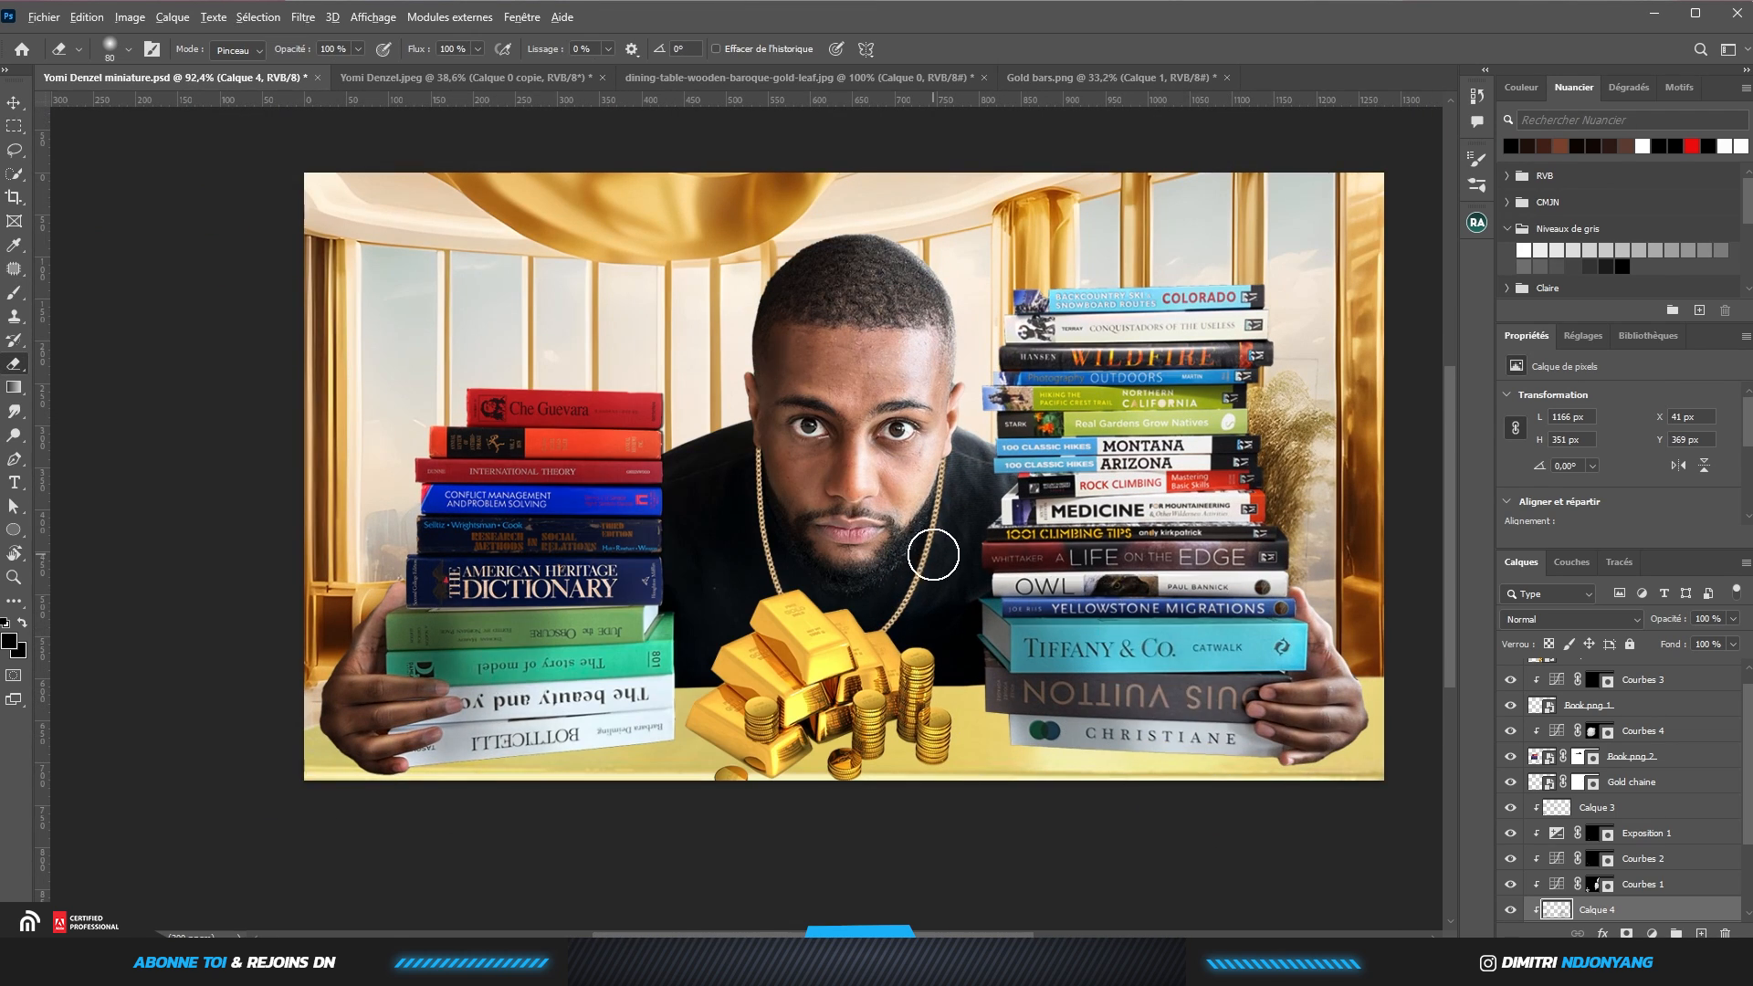
{"action": "scroll", "coordinate": [501, 614], "scroll_direction": "down", "scroll_amount": 3}
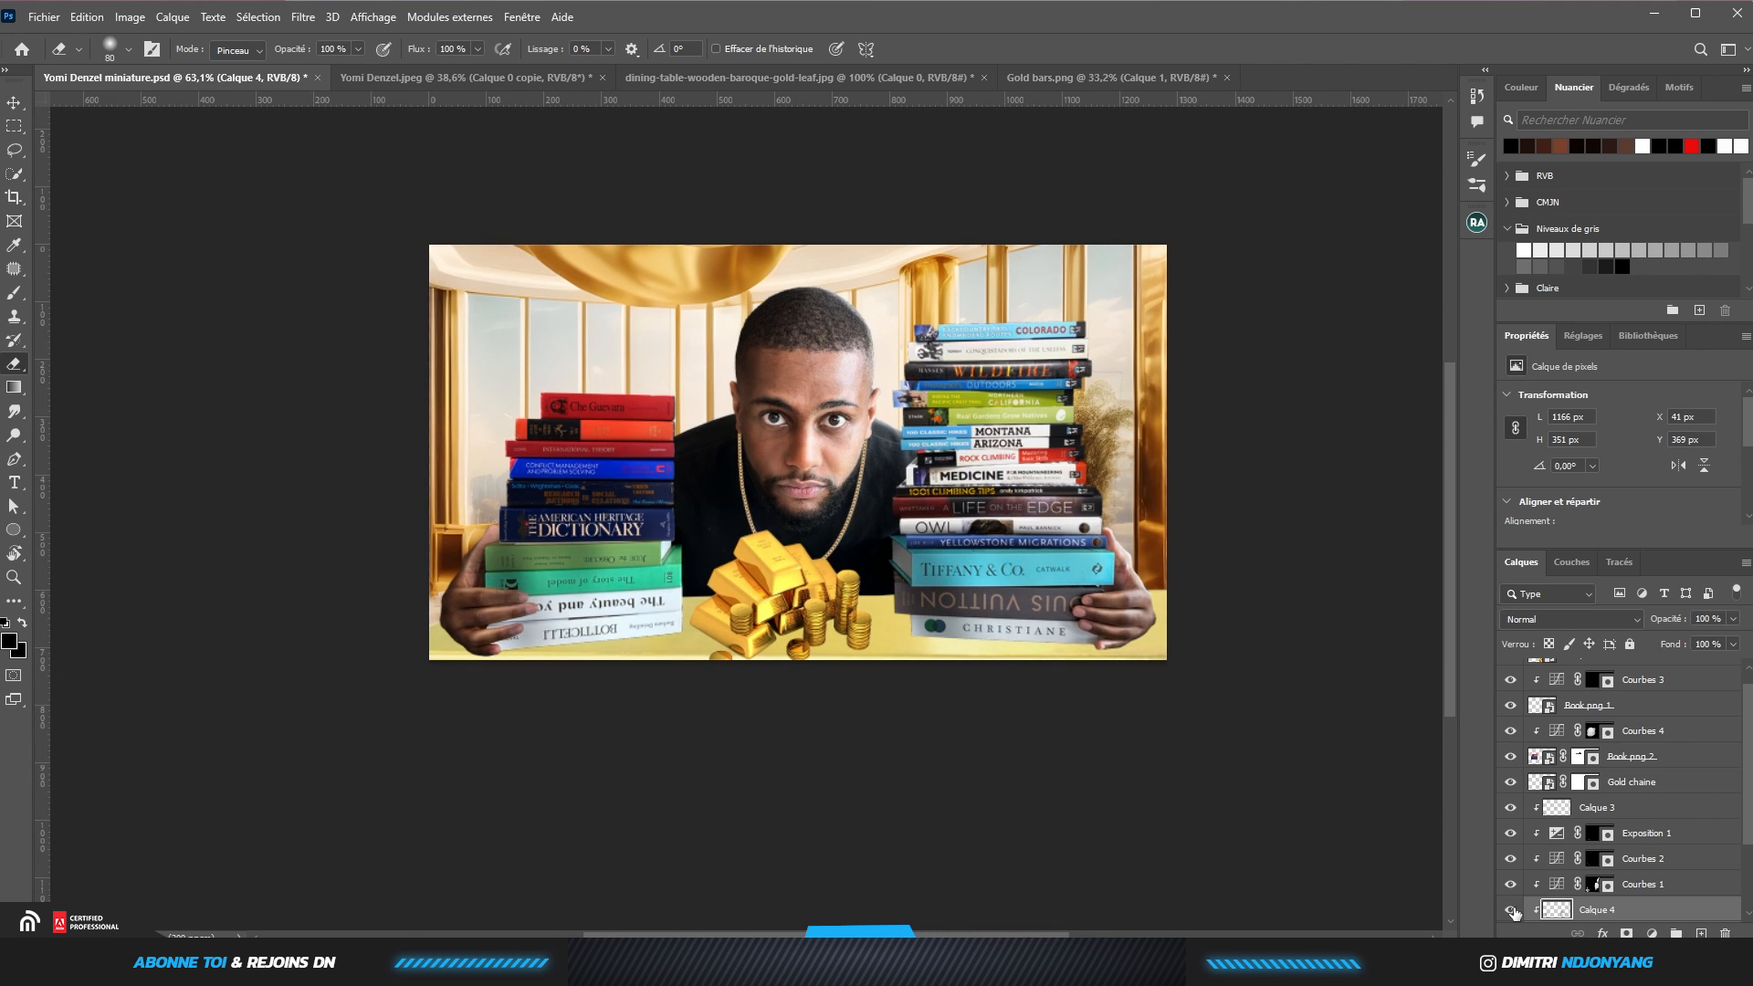
{"action": "double_click", "coordinate": [1511, 909]}
{"action": "scroll", "coordinate": [889, 579], "scroll_direction": "down", "scroll_amount": 2}
Add a new empty layer between Calque 1 and the man layer for the table shadows
{"action": "key", "text": "v"}
{"action": "left_click", "coordinate": [888, 578]}
{"action": "scroll", "coordinate": [1606, 822], "scroll_direction": "down", "scroll_amount": 3}
{"action": "left_click", "coordinate": [1613, 856]}
{"action": "key", "text": "ctrl+alt+shift+n"}
{"action": "scroll", "coordinate": [581, 617], "scroll_direction": "up", "scroll_amount": 8}
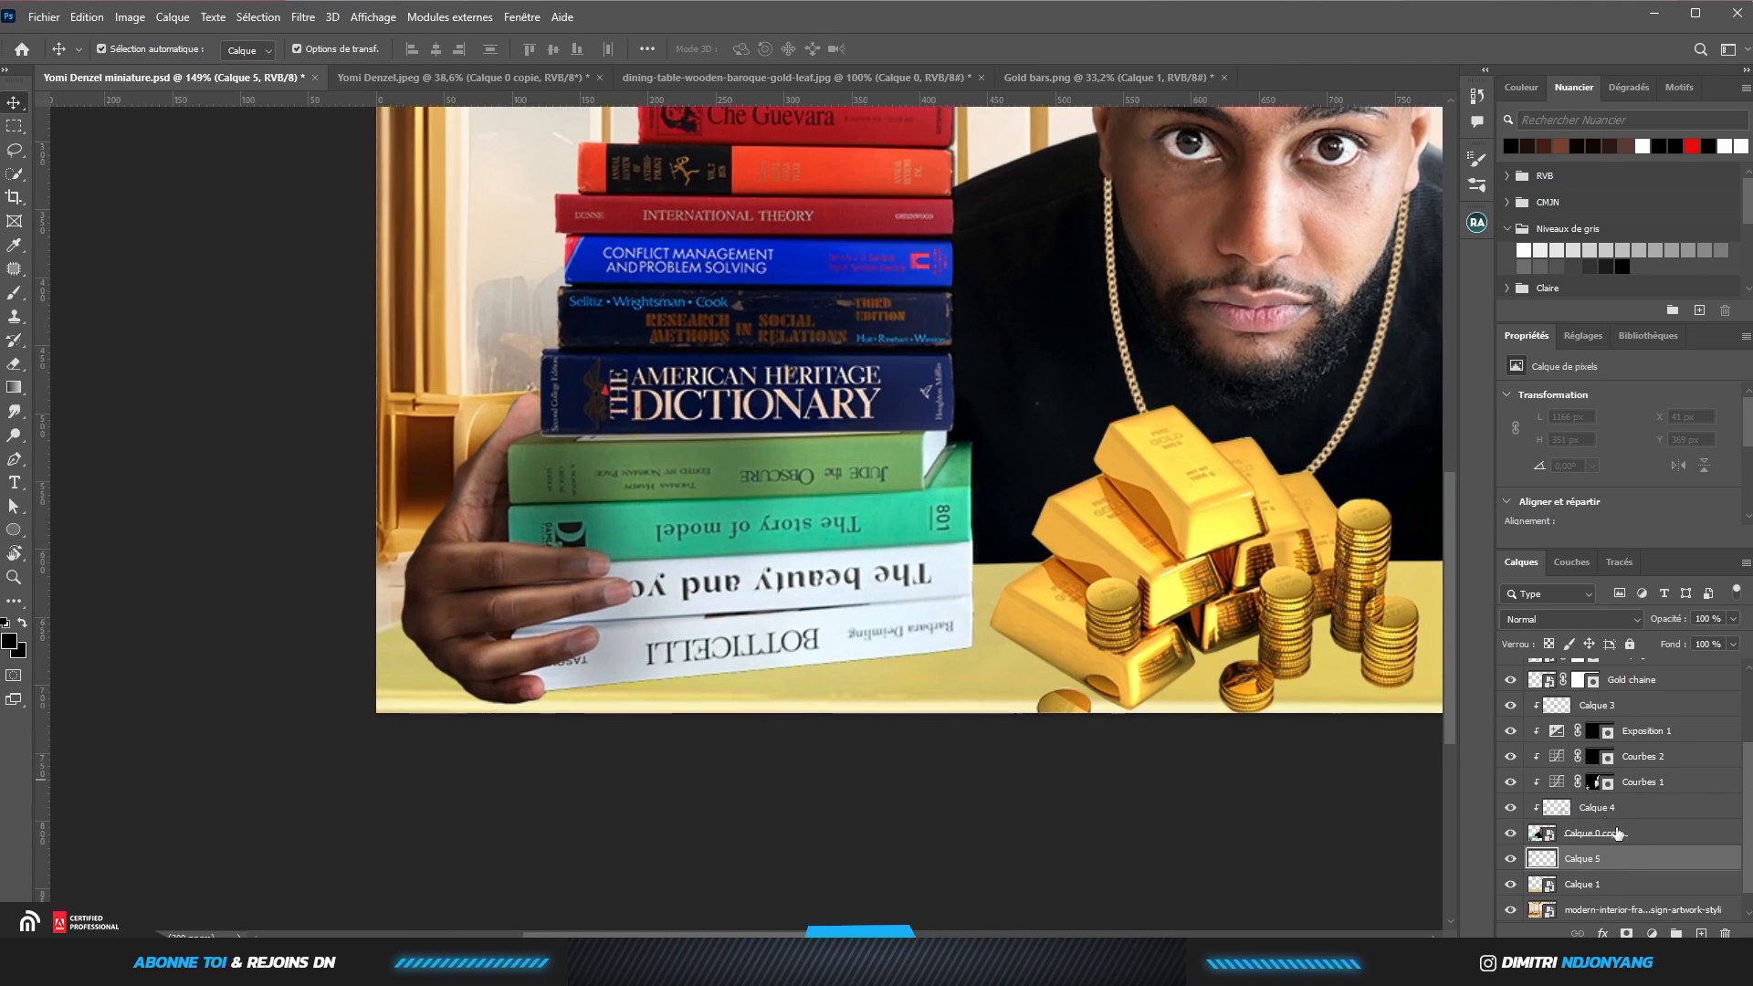
{"action": "left_click", "coordinate": [1614, 809]}
{"action": "key", "text": "e"}
{"action": "mouse_move", "coordinate": [626, 658]}
{"action": "left_mouse_down"}
{"action": "mouse_move", "coordinate": [651, 565]}
{"action": "mouse_move", "coordinate": [626, 666]}
{"action": "left_mouse_up"}
{"action": "key", "text": "ctrl+z"}
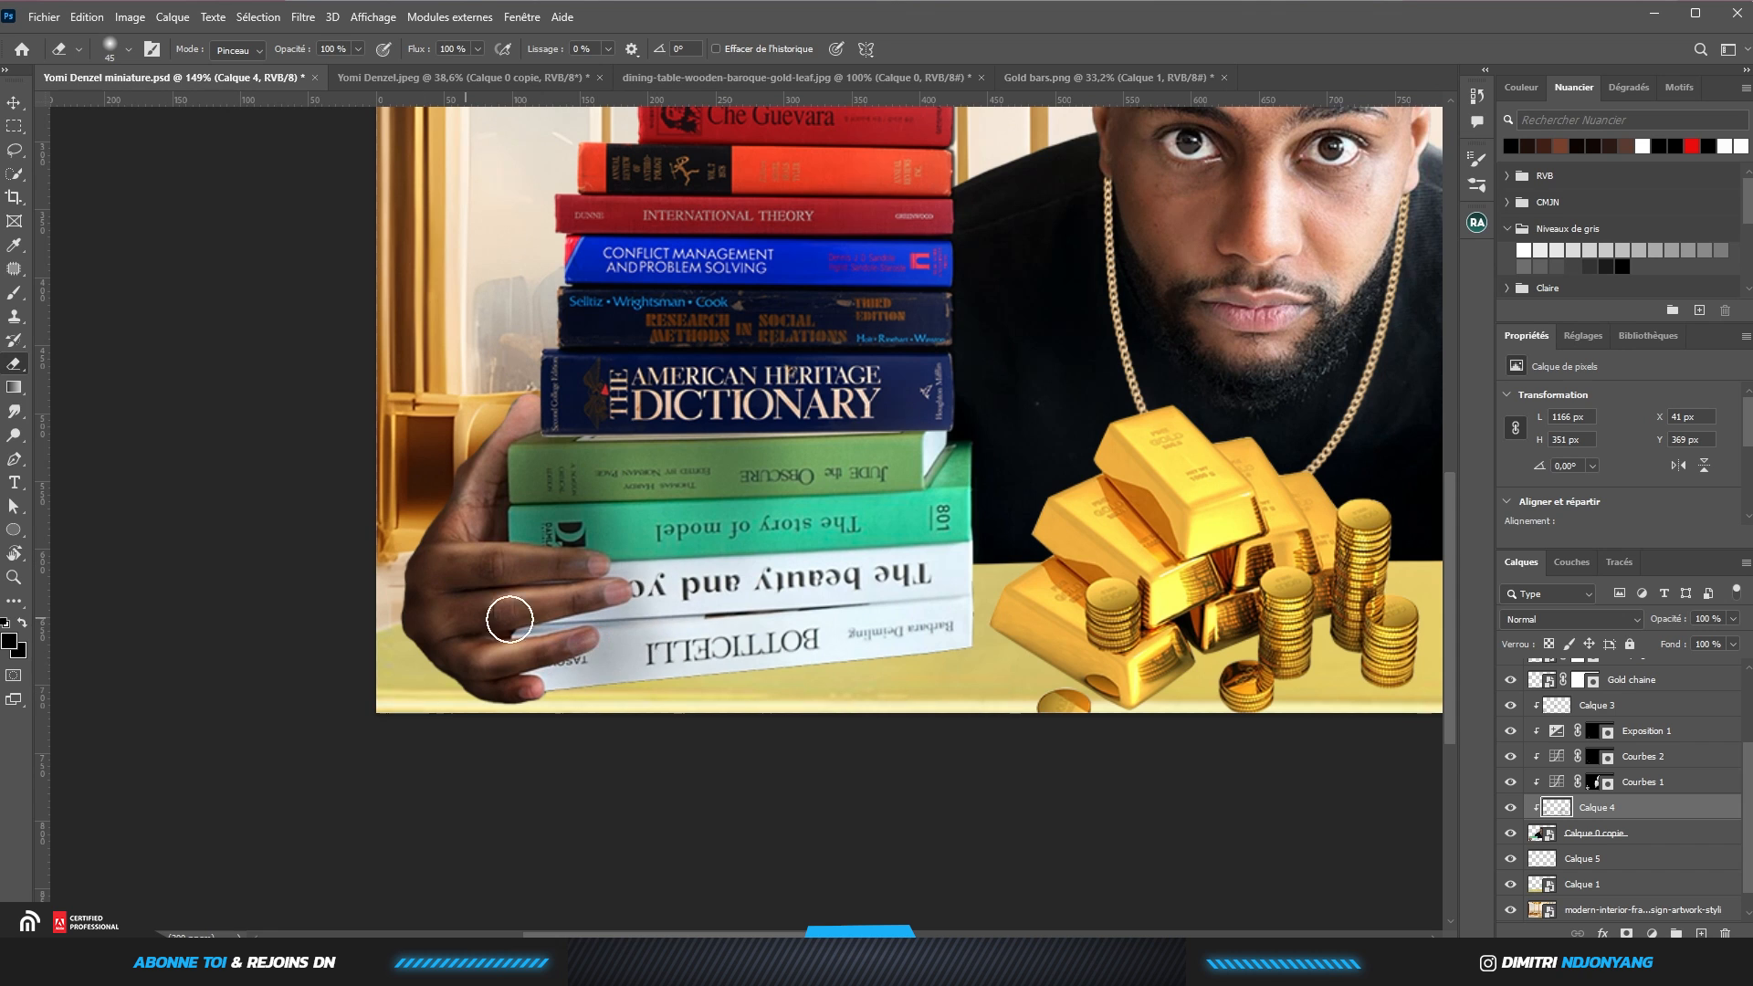
Activate Calque 5 and set up a soft brush flattened to a wide ellipse, 193 px in size with 0 % hardness
{"action": "scroll", "coordinate": [617, 437], "scroll_direction": "down", "scroll_amount": 8}
{"action": "scroll", "coordinate": [1187, 548], "scroll_direction": "up", "scroll_amount": 4}
{"action": "left_click", "coordinate": [1607, 858]}
{"action": "key", "text": "b"}
{"action": "scroll", "coordinate": [405, 375], "scroll_direction": "up", "scroll_amount": 3}
{"action": "right_click", "coordinate": [673, 384]}
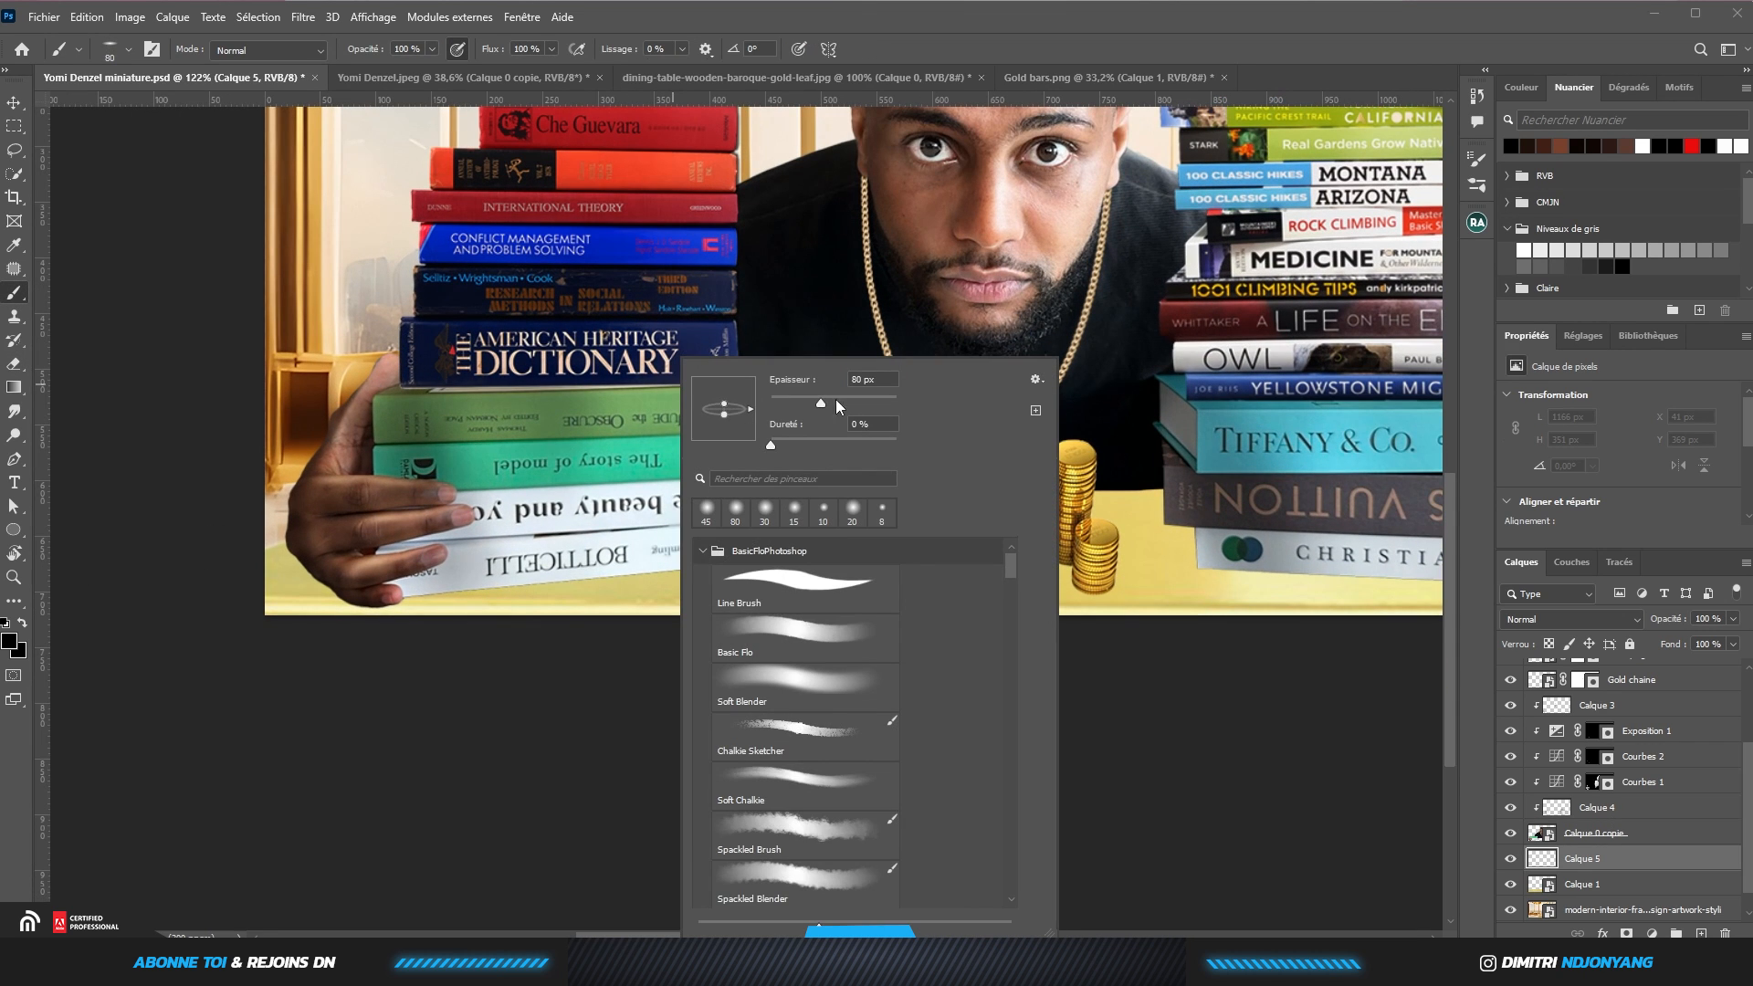
{"action": "left_click", "coordinate": [836, 401]}
{"action": "left_click_drag", "start_coordinate": [724, 404], "coordinate": [724, 386]}
{"action": "left_click", "coordinate": [722, 330]}
{"action": "right_click", "coordinate": [701, 313]}
Paint a flat black contact shadow beneath the Botticelli books and hand on Calque 5, and lower the layer's fill
{"action": "left_click", "coordinate": [496, 605]}
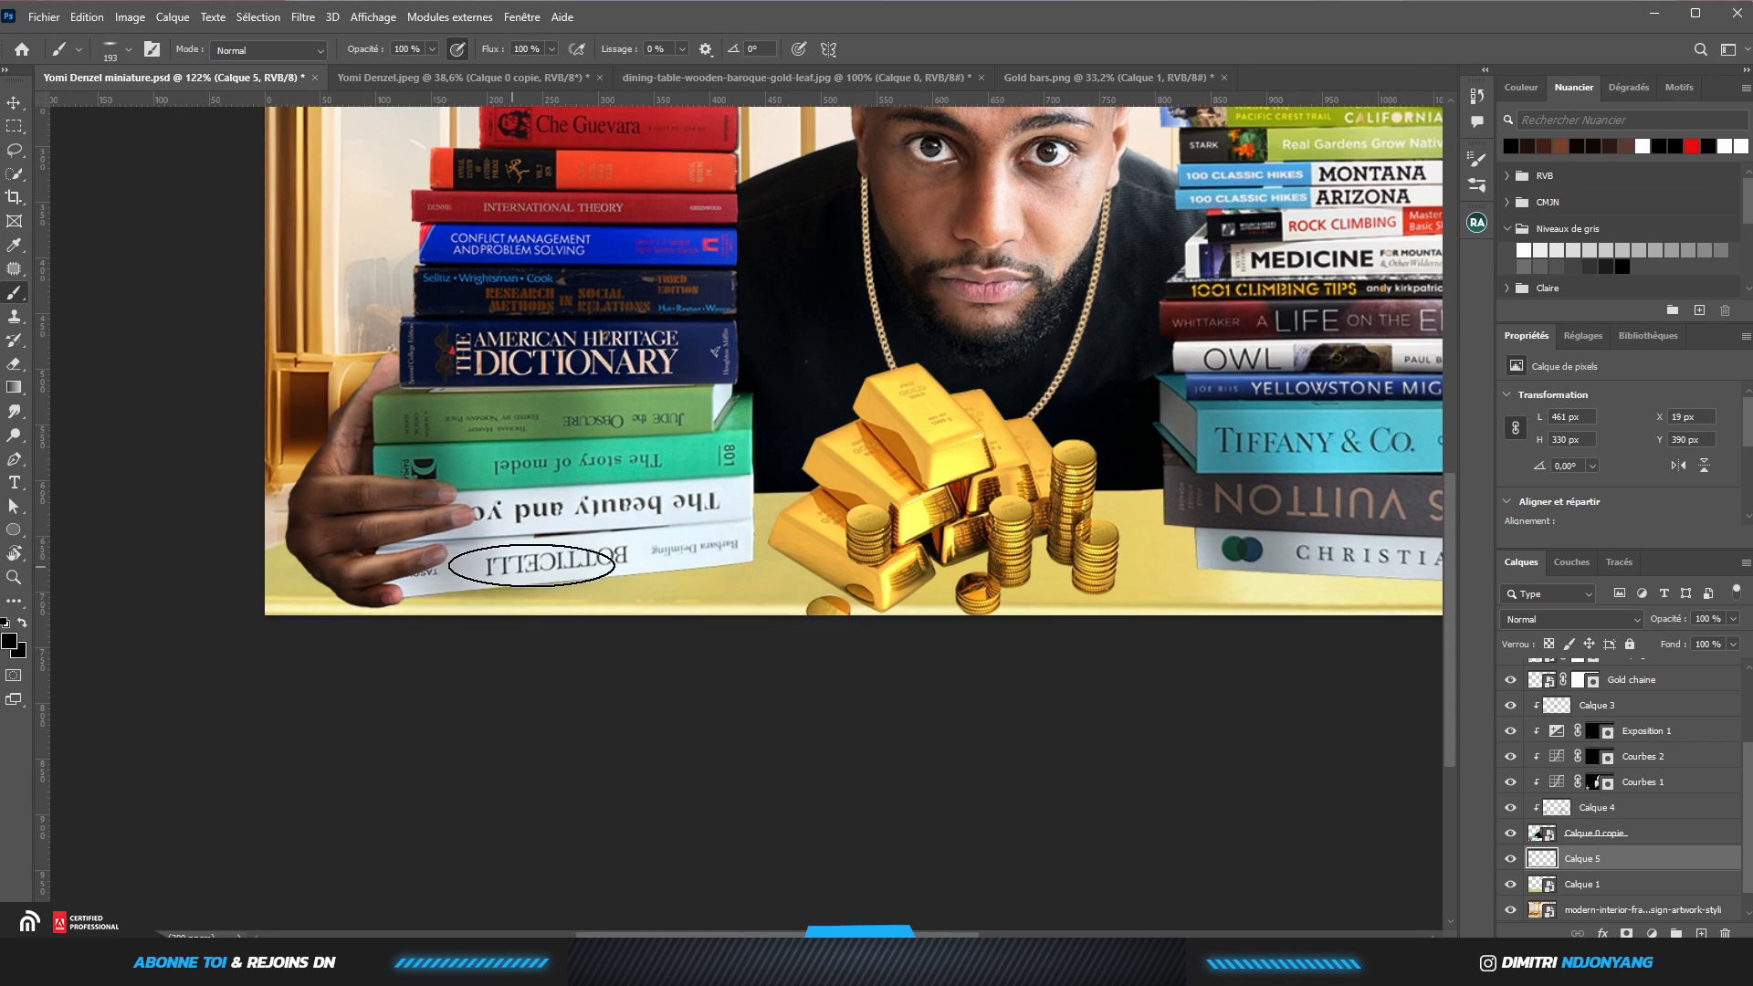
{"action": "left_click_drag", "start_coordinate": [448, 576], "coordinate": [649, 566]}
{"action": "scroll", "coordinate": [649, 566], "scroll_direction": "down", "scroll_amount": 4}
{"action": "left_click", "coordinate": [1732, 643]}
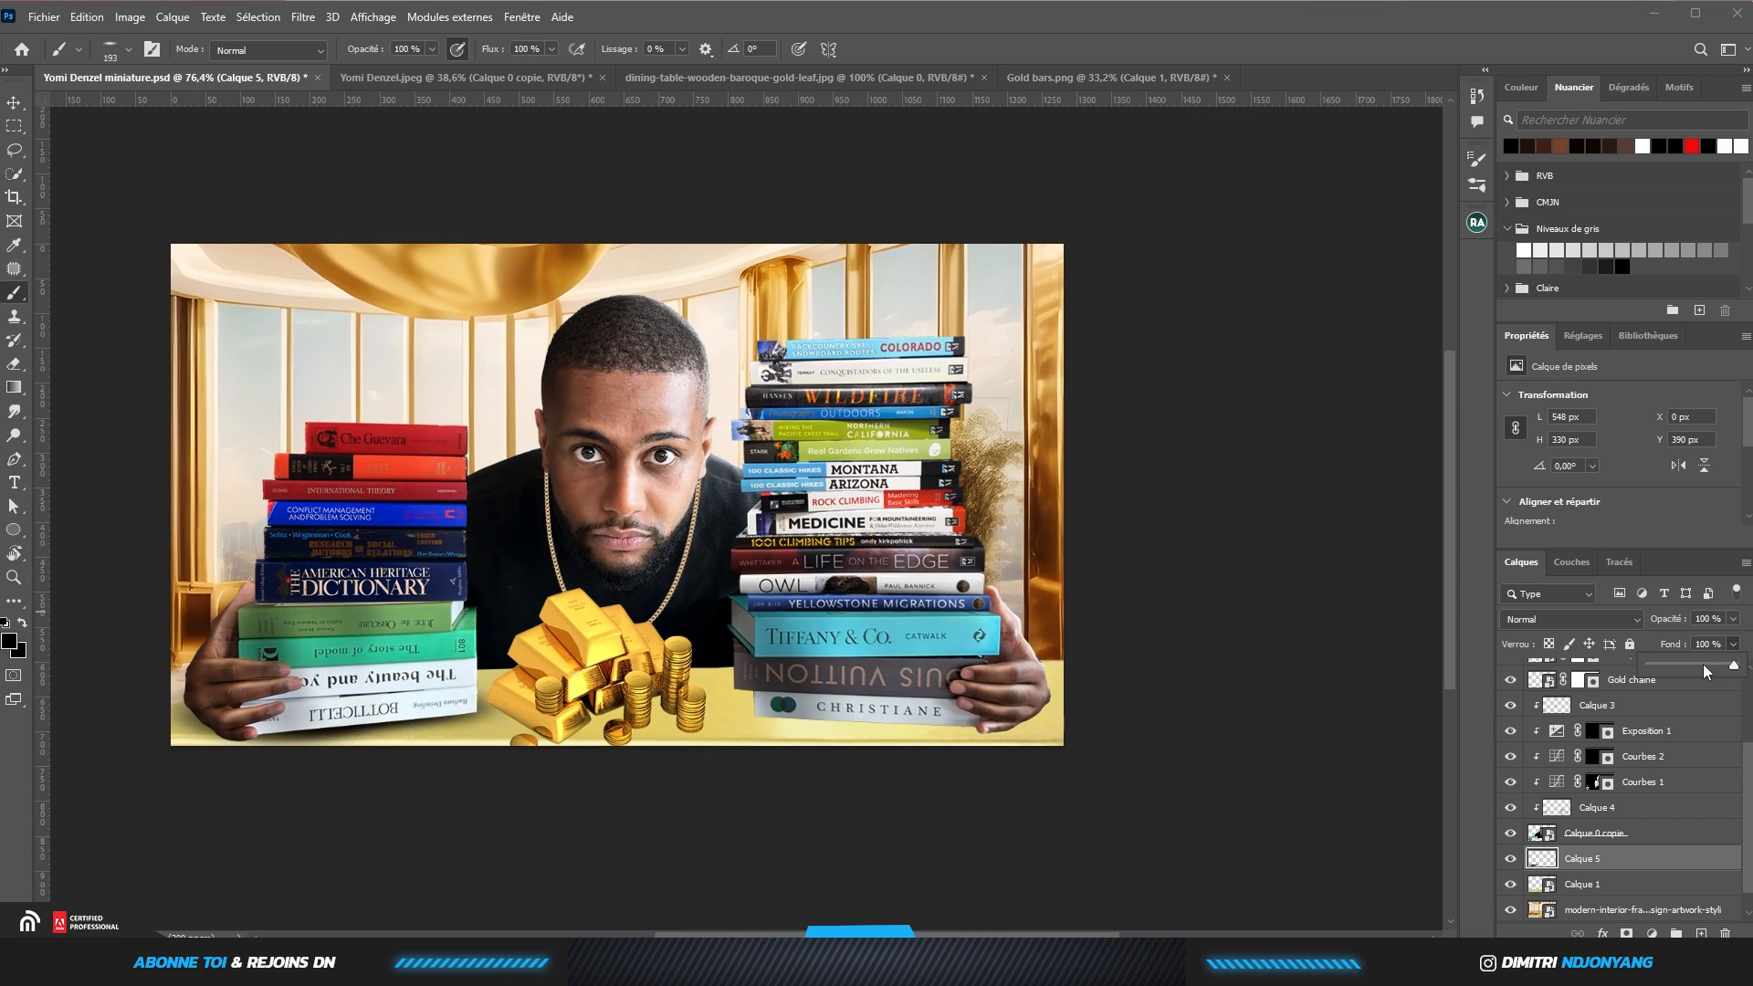
{"action": "left_click", "coordinate": [1707, 668]}
Add another layer, paint a contact shadow beneath the Christiane book and hand, and set the layer's fill to 66 %
{"action": "scroll", "coordinate": [768, 730], "scroll_direction": "up", "scroll_amount": 6}
{"action": "key", "text": "ctrl+shift+alt+n"}
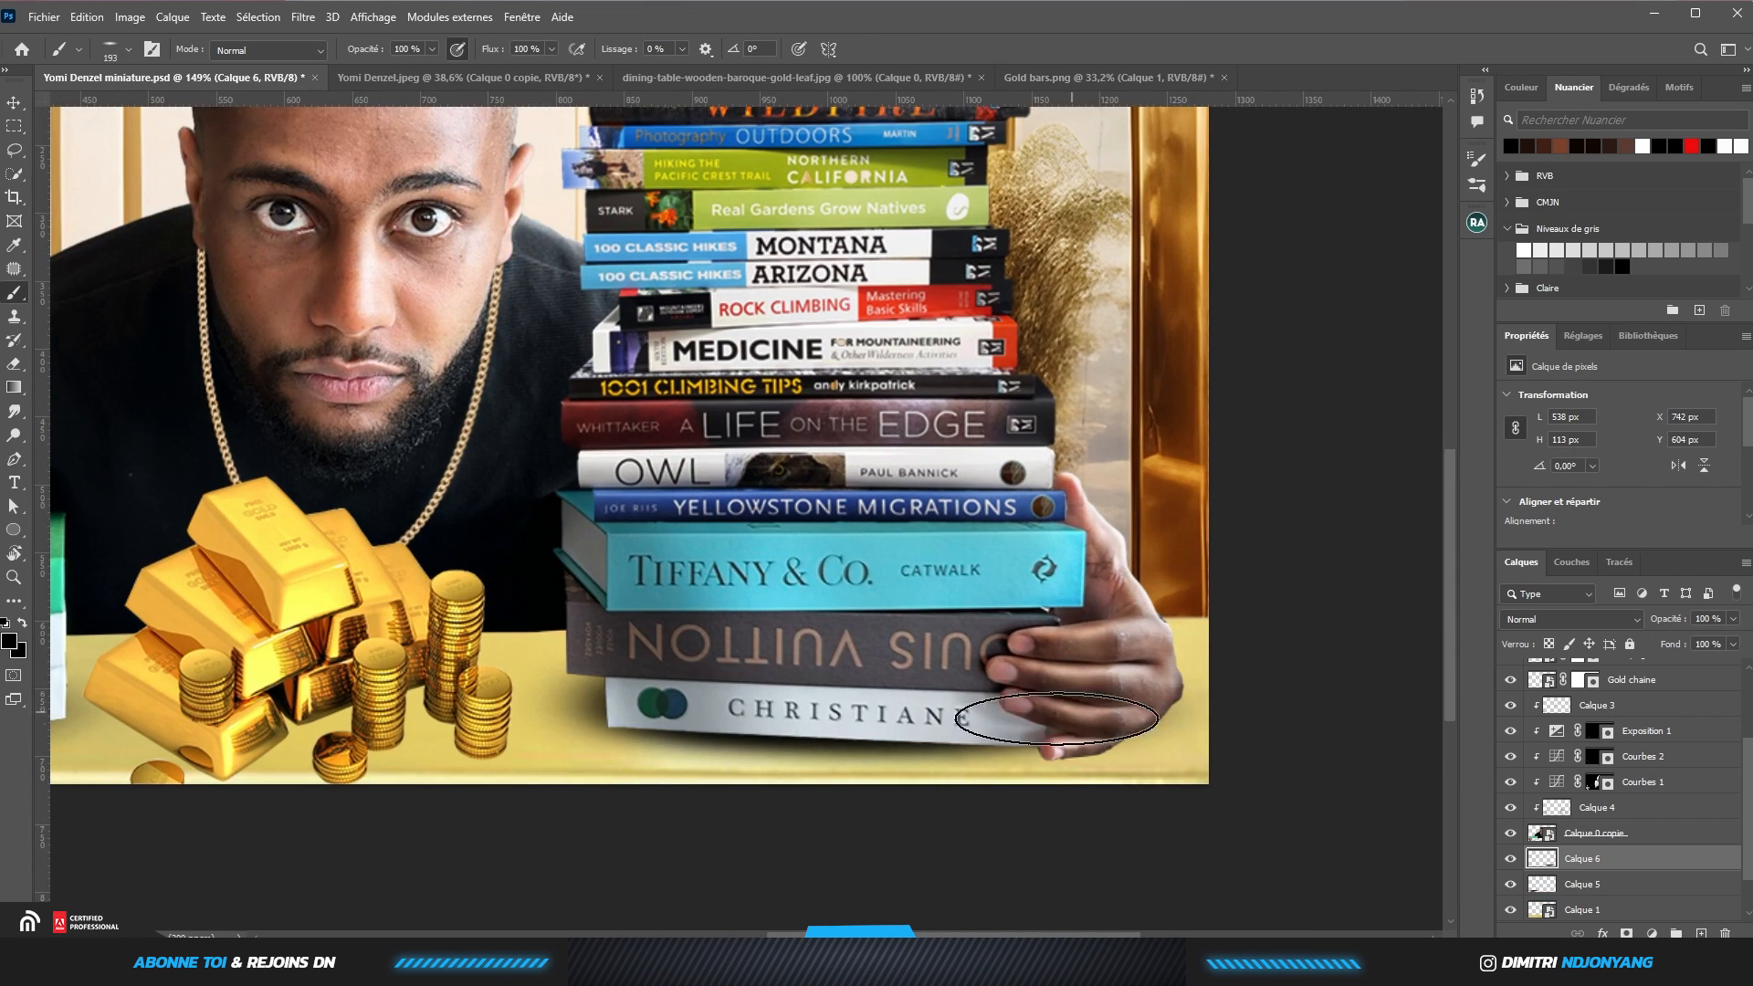
{"action": "scroll", "coordinate": [874, 719], "scroll_direction": "down", "scroll_amount": 4}
{"action": "scroll", "coordinate": [860, 505], "scroll_direction": "down", "scroll_amount": 1}
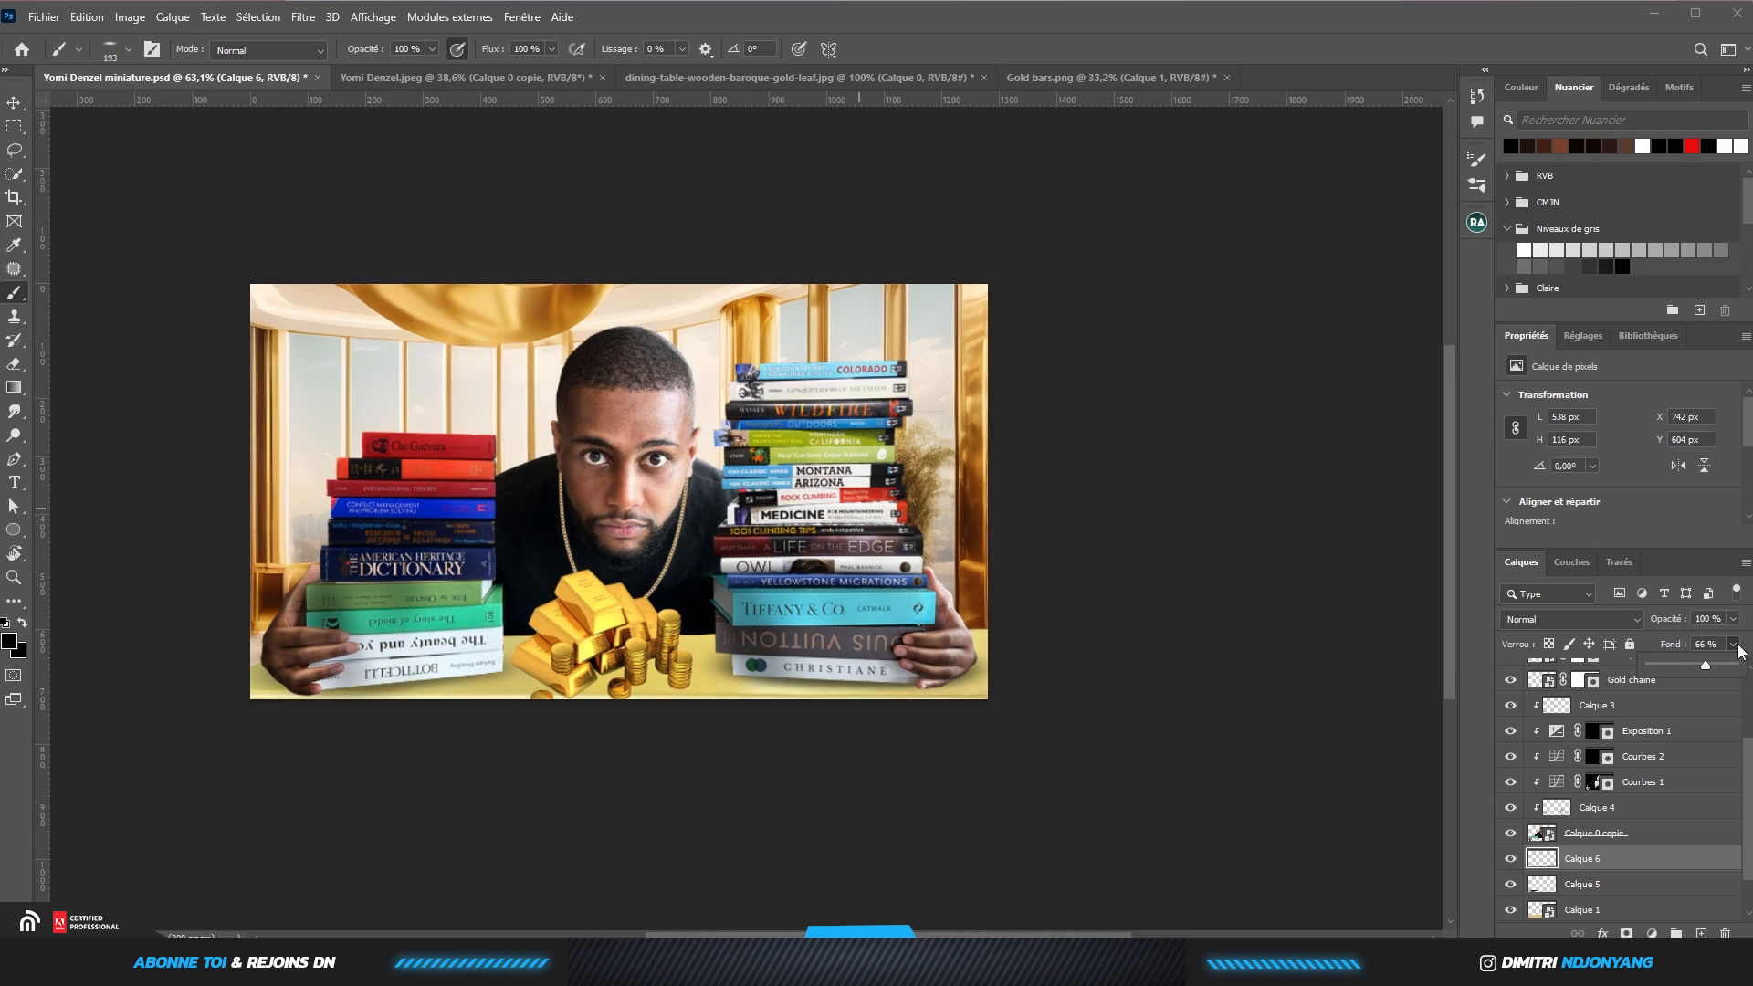
Lower the fill of the Calque 4 shadow layer to 41 %, comparing the image with the layer hidden and shown
{"action": "left_click", "coordinate": [14, 103]}
{"action": "left_click", "coordinate": [908, 659]}
{"action": "left_click", "coordinate": [1510, 808]}
{"action": "left_click", "coordinate": [1510, 808]}
{"action": "left_click_drag", "start_coordinate": [1695, 668], "coordinate": [1680, 668]}
{"action": "left_click", "coordinate": [1510, 807]}
{"action": "left_click", "coordinate": [1510, 808]}
{"action": "left_click", "coordinate": [1141, 822]}
{"action": "scroll", "coordinate": [746, 853], "scroll_direction": "down", "scroll_amount": 2}
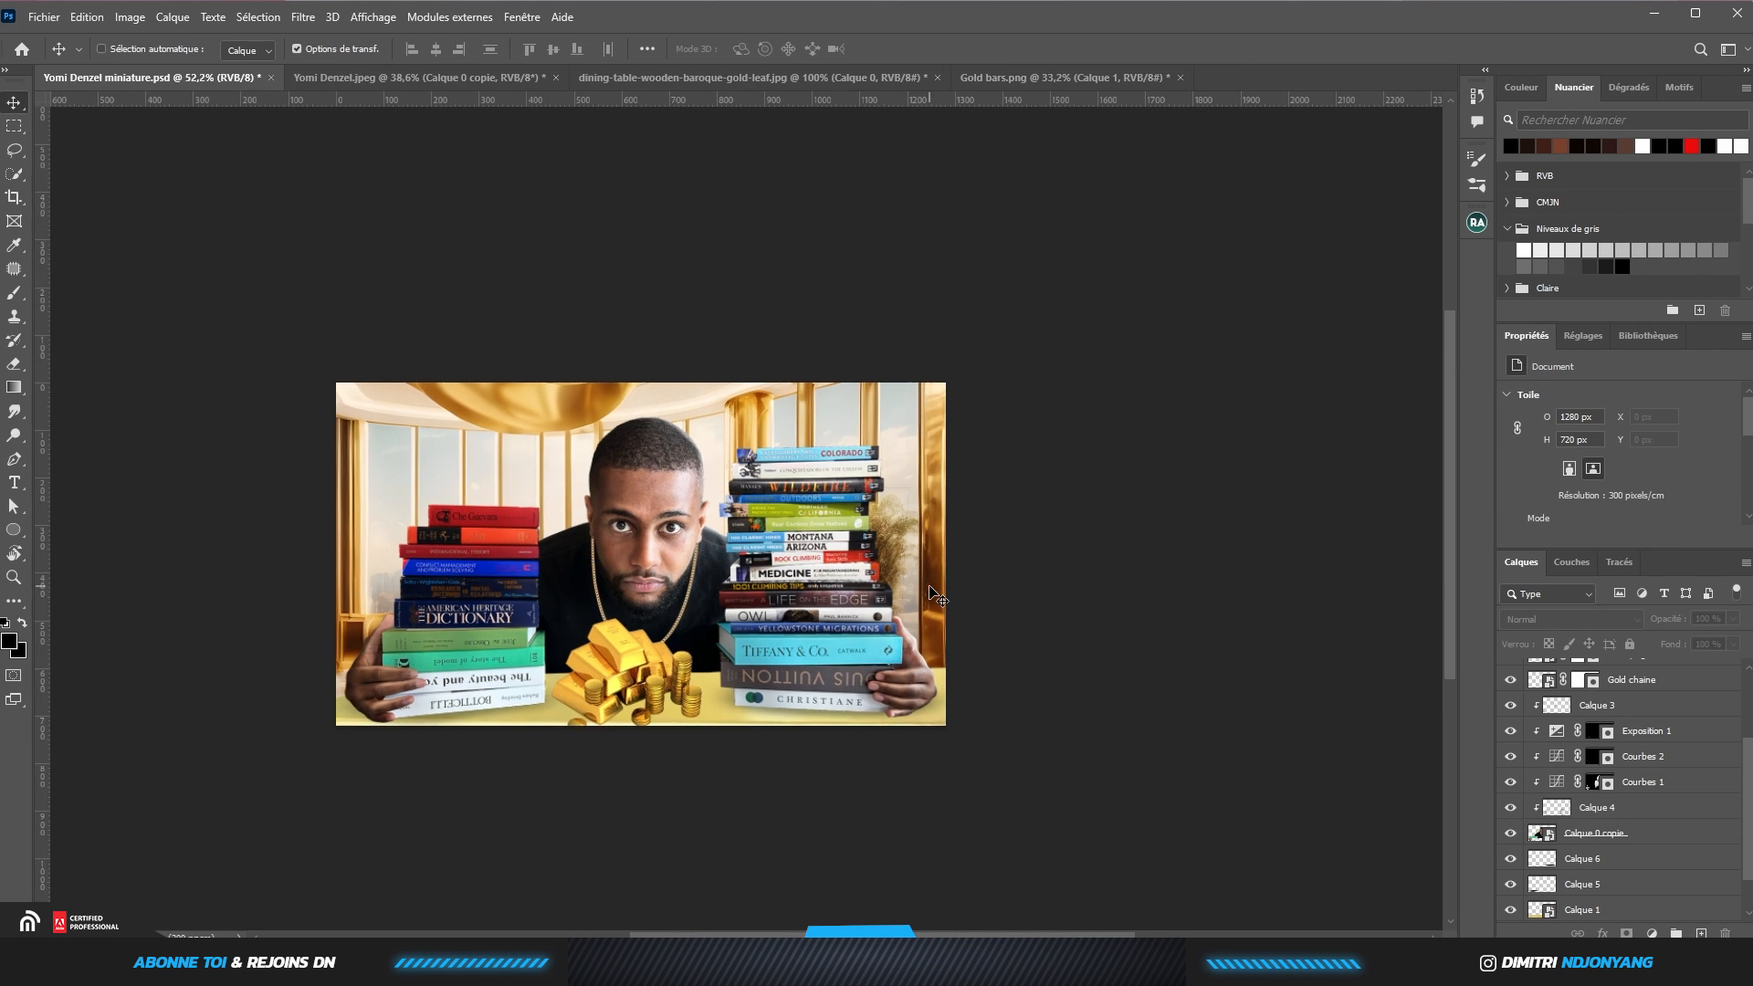
Save the thumbnail document
{"action": "key", "text": "ctrl+s"}
{"action": "left_click", "coordinate": [799, 356]}
{"action": "left_click", "coordinate": [1178, 287]}
{"action": "scroll", "coordinate": [932, 224], "scroll_direction": "down", "scroll_amount": 1}
{"action": "scroll", "coordinate": [727, 405], "scroll_direction": "up", "scroll_amount": 4}
Add a Levels adjustment directly above the man layer Calque 0 copie
{"action": "left_click", "coordinate": [657, 484]}
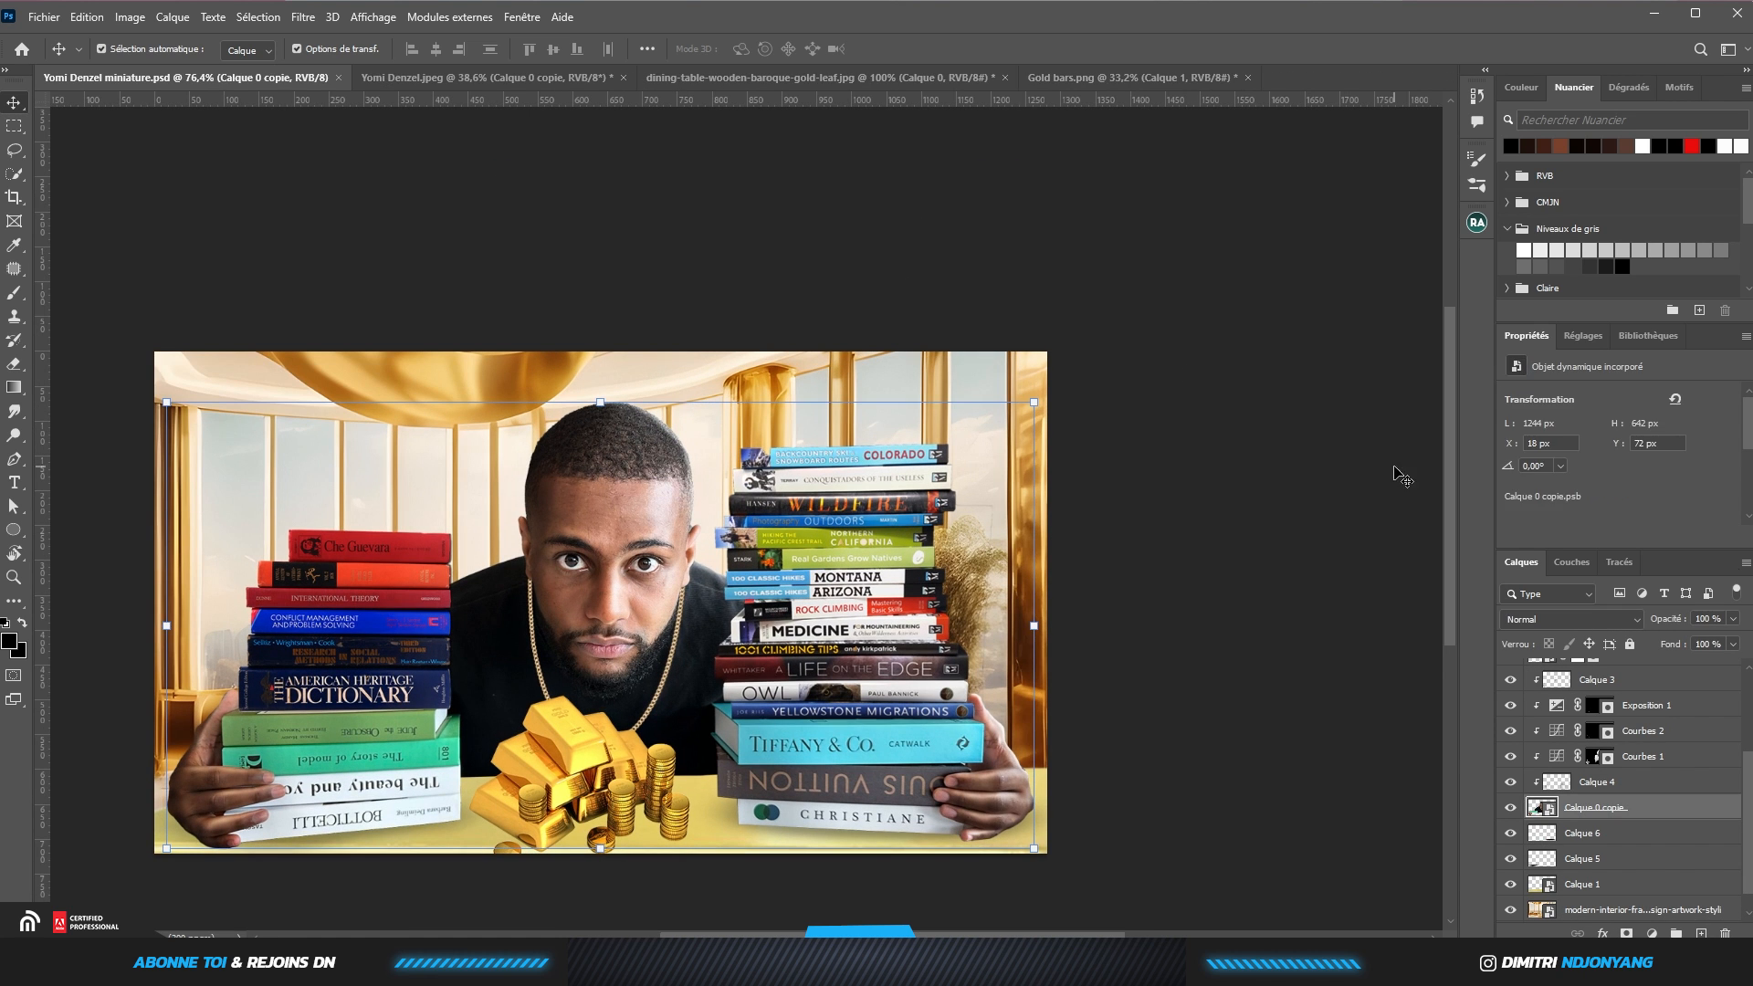
{"action": "left_click", "coordinate": [1581, 335]}
{"action": "left_click", "coordinate": [1577, 442]}
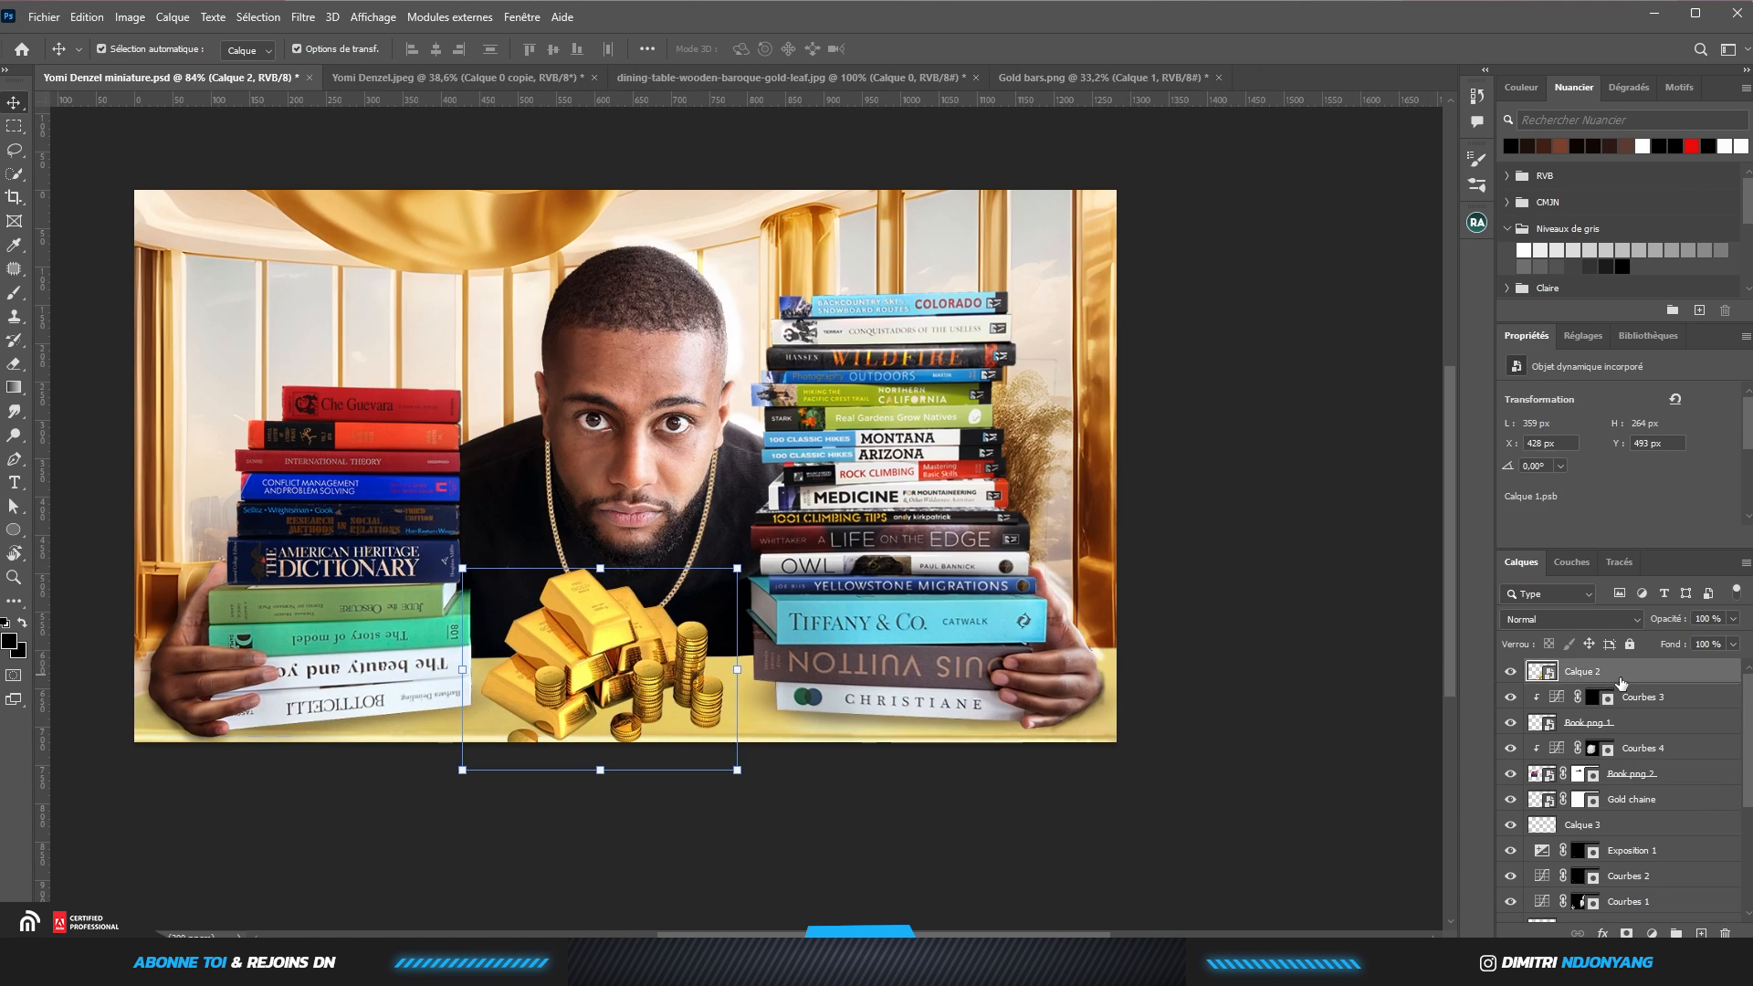
Apply a Camera Raw filter to the man layer with contrast +19, adjusted whites and blacks, and increased texture
{"action": "left_click", "coordinate": [1593, 876]}
{"action": "left_click", "coordinate": [303, 17]}
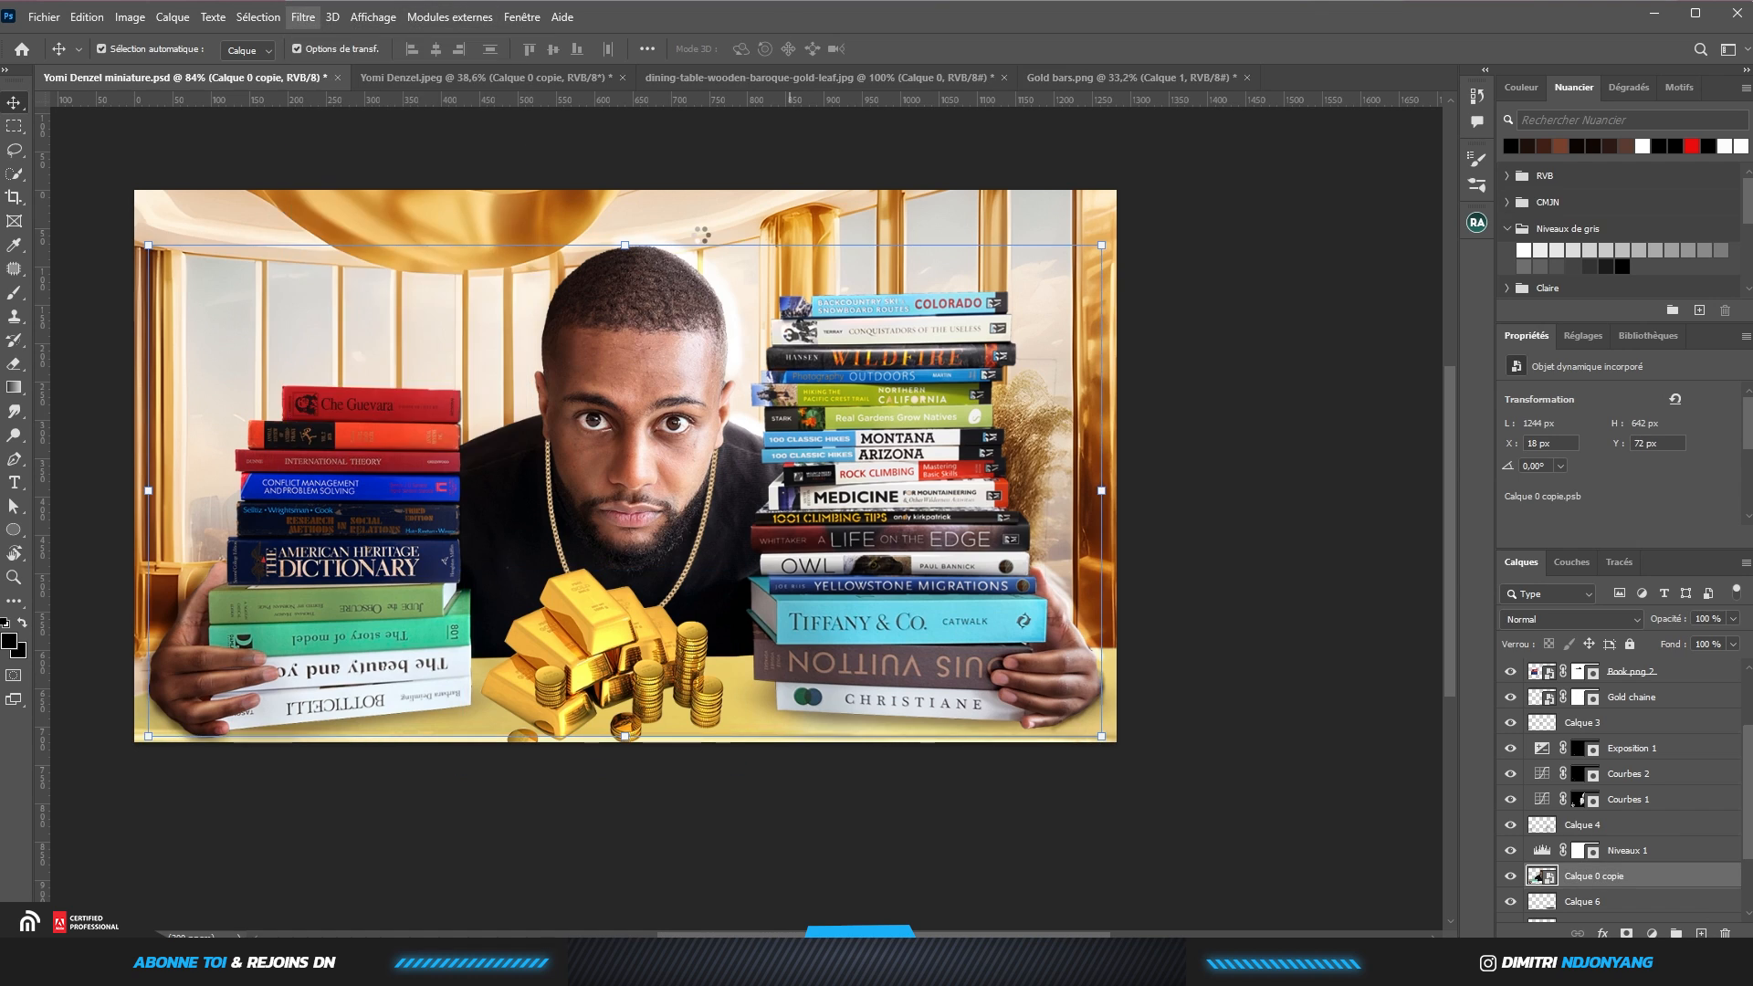
{"action": "left_click", "coordinate": [1376, 291]}
{"action": "left_click_drag", "start_coordinate": [1431, 370], "coordinate": [1434, 365]}
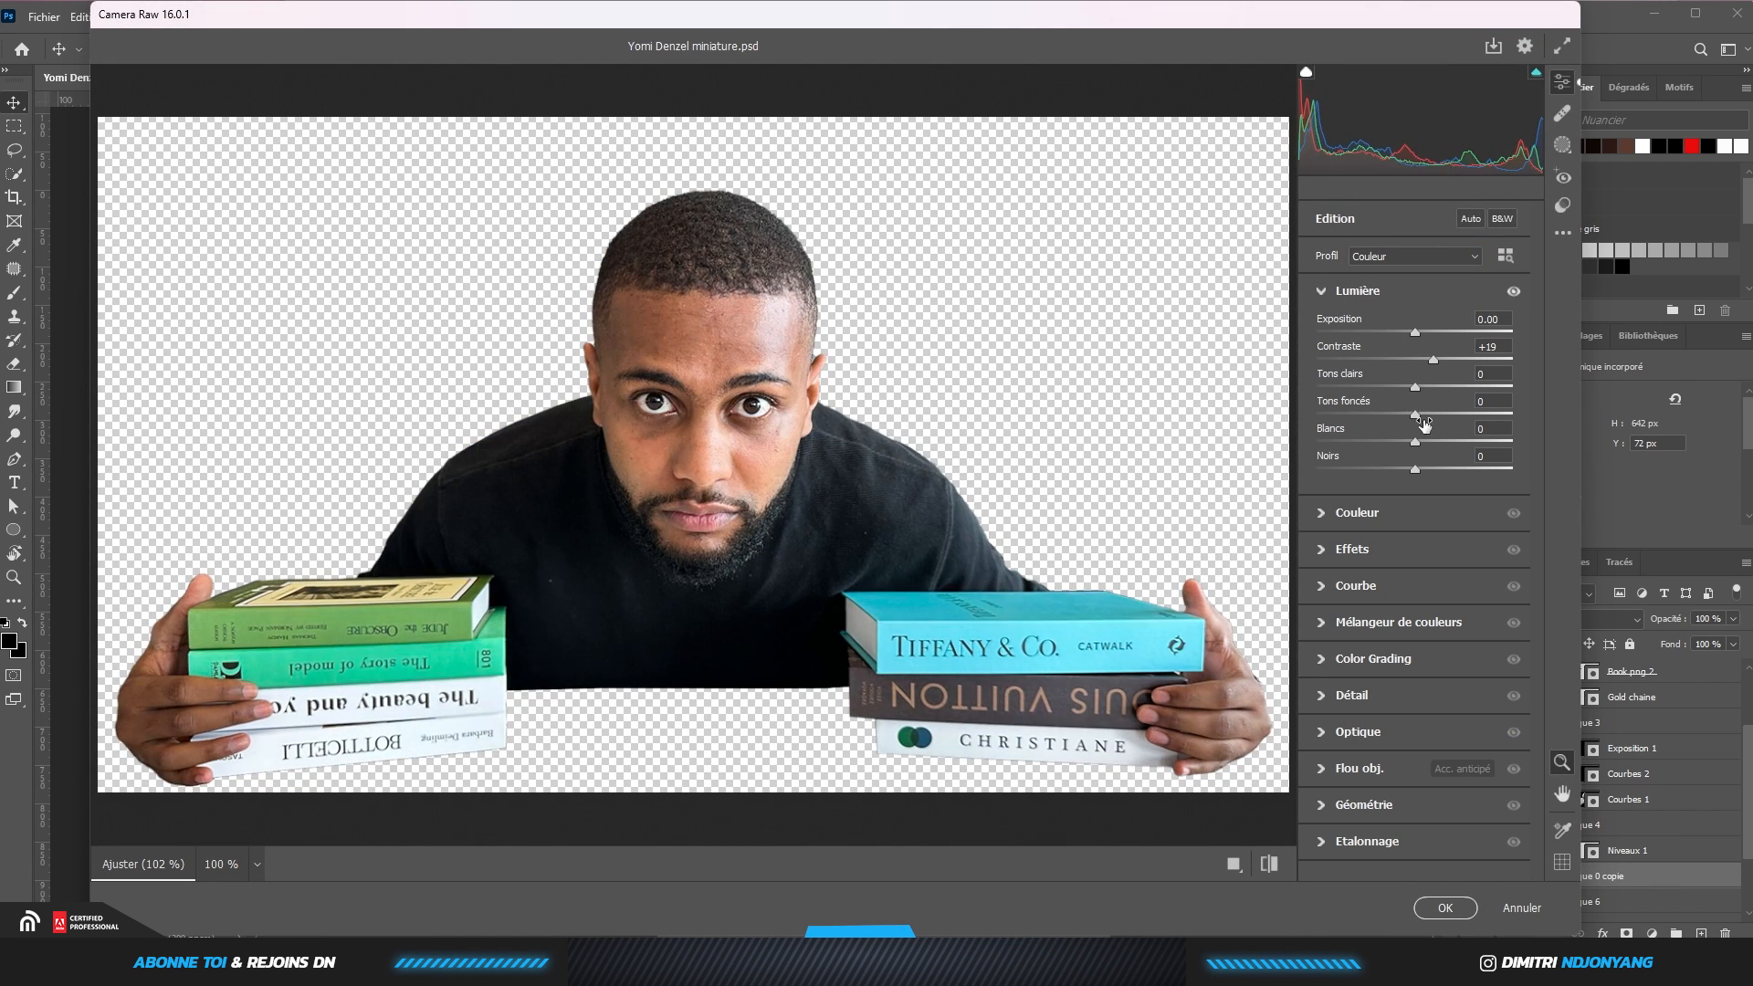
{"action": "left_click_drag", "start_coordinate": [1415, 443], "coordinate": [1383, 469]}
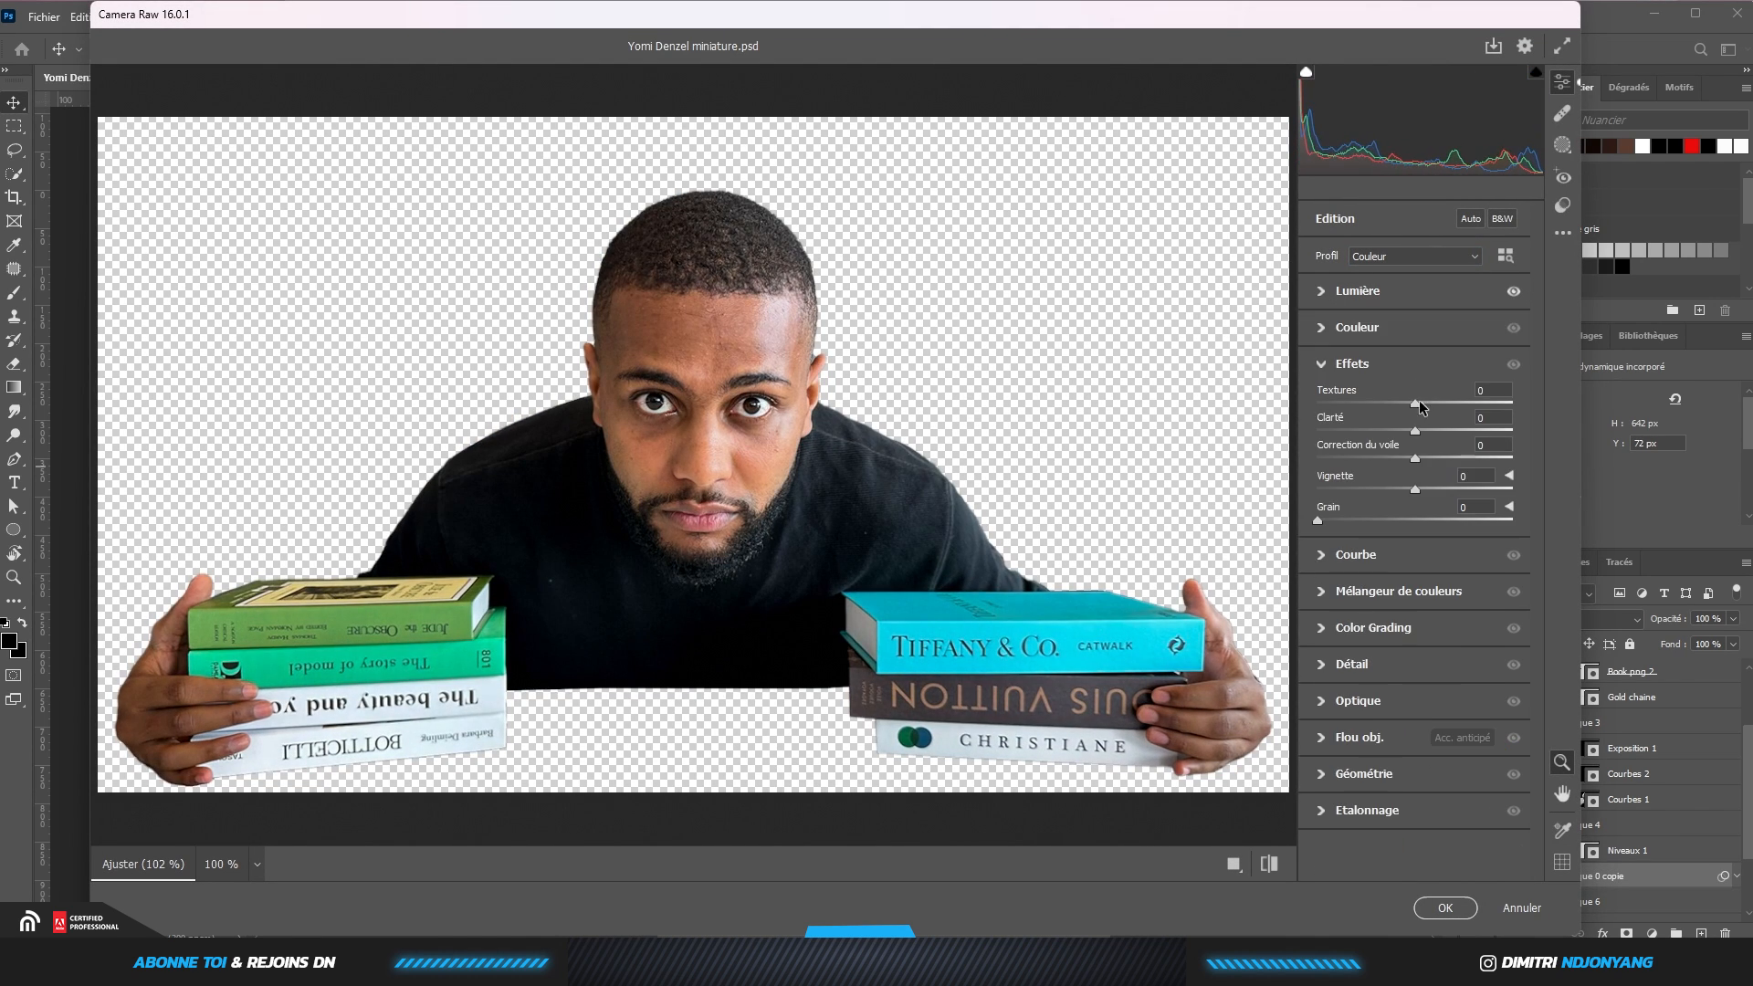
{"action": "left_click_drag", "start_coordinate": [1415, 404], "coordinate": [1464, 403]}
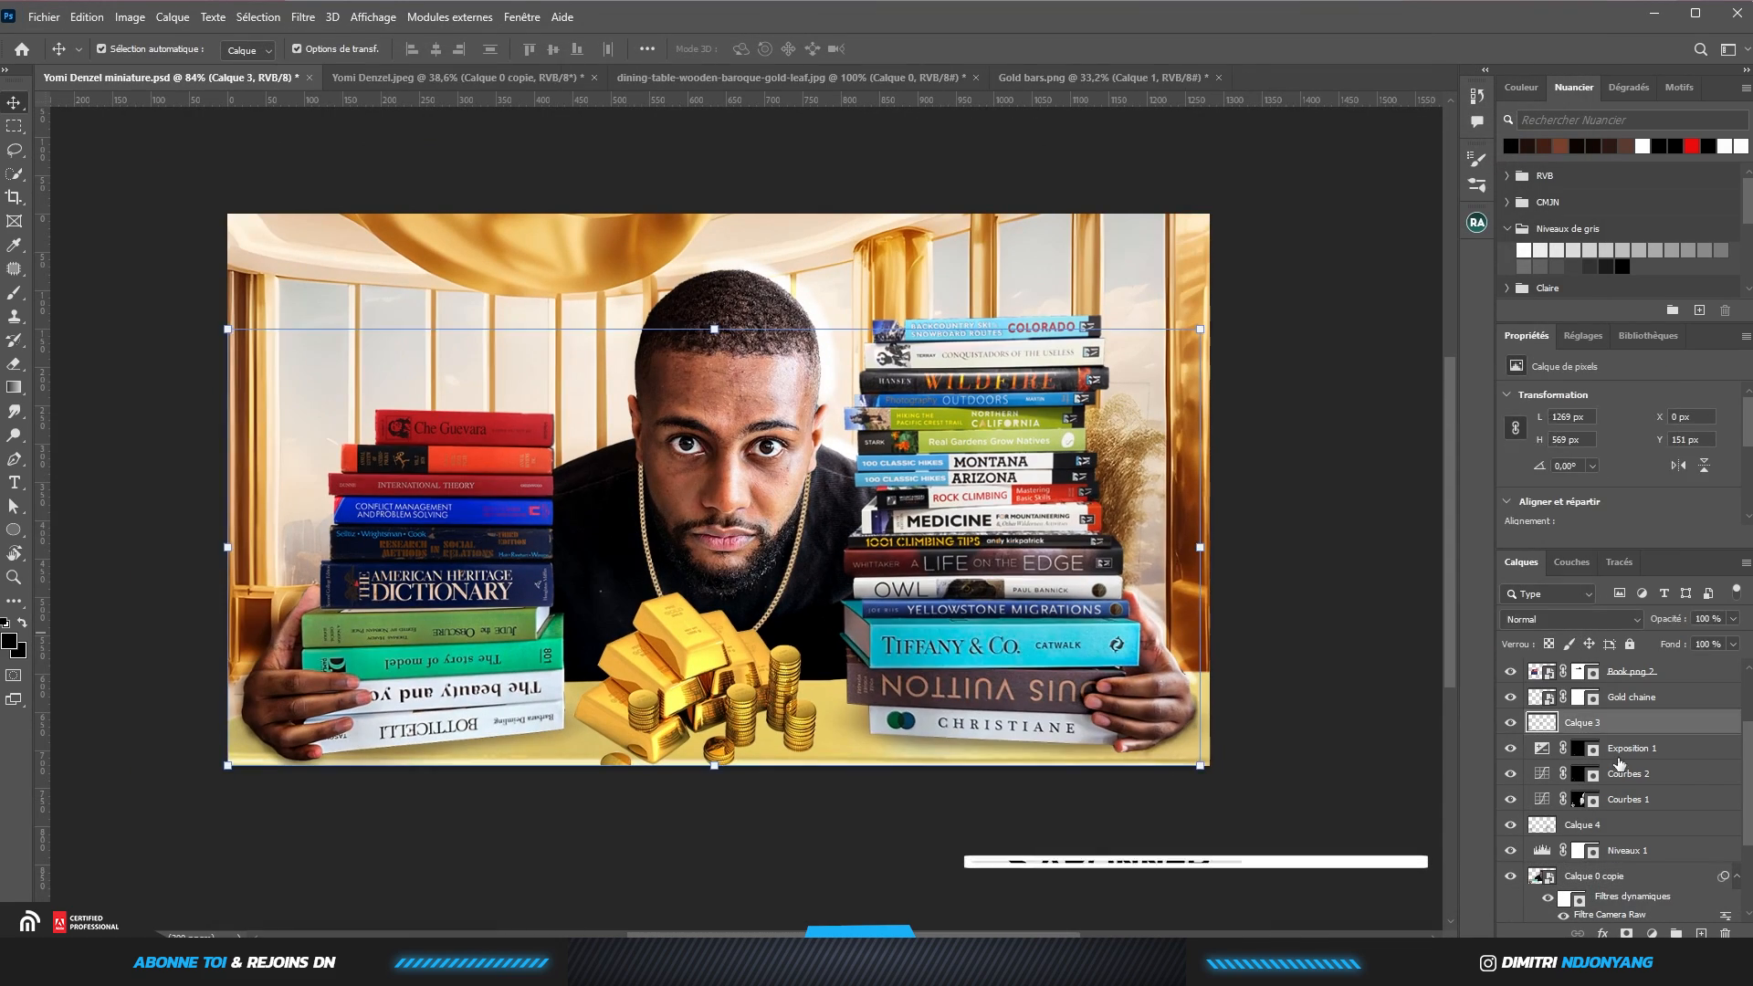
Clip Niveaux 1, Calque 4, Courbes 1, Courbes 2 and Exposition 1 to the man layer again
{"action": "scroll", "coordinate": [1619, 763], "scroll_direction": "down", "scroll_amount": 2}
{"action": "left_click", "coordinate": [1621, 786], "text": "alt"}
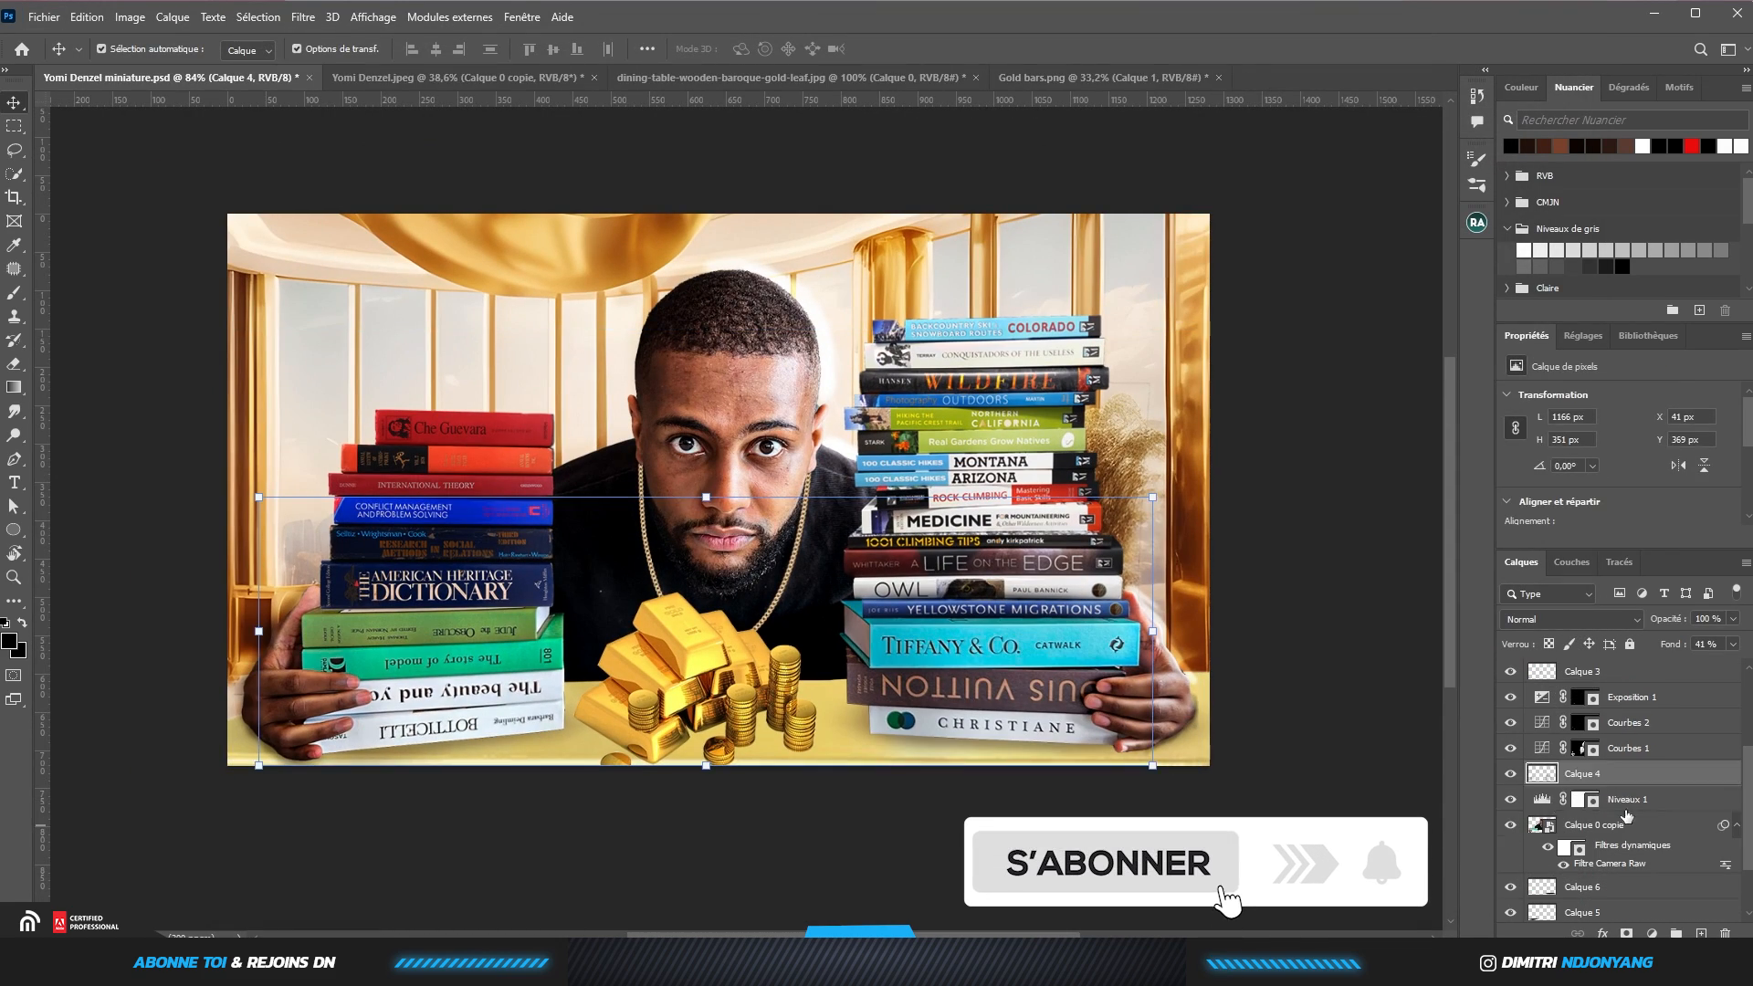
{"action": "left_click", "coordinate": [1625, 811], "text": "alt"}
{"action": "left_click", "coordinate": [1589, 760], "text": "alt"}
{"action": "left_click", "coordinate": [1570, 735], "text": "alt"}
{"action": "left_click", "coordinate": [1556, 710], "text": "alt"}
{"action": "scroll", "coordinate": [1549, 685], "scroll_direction": "up", "scroll_amount": 2}
{"action": "scroll", "coordinate": [1090, 406], "scroll_direction": "down", "scroll_amount": 1}
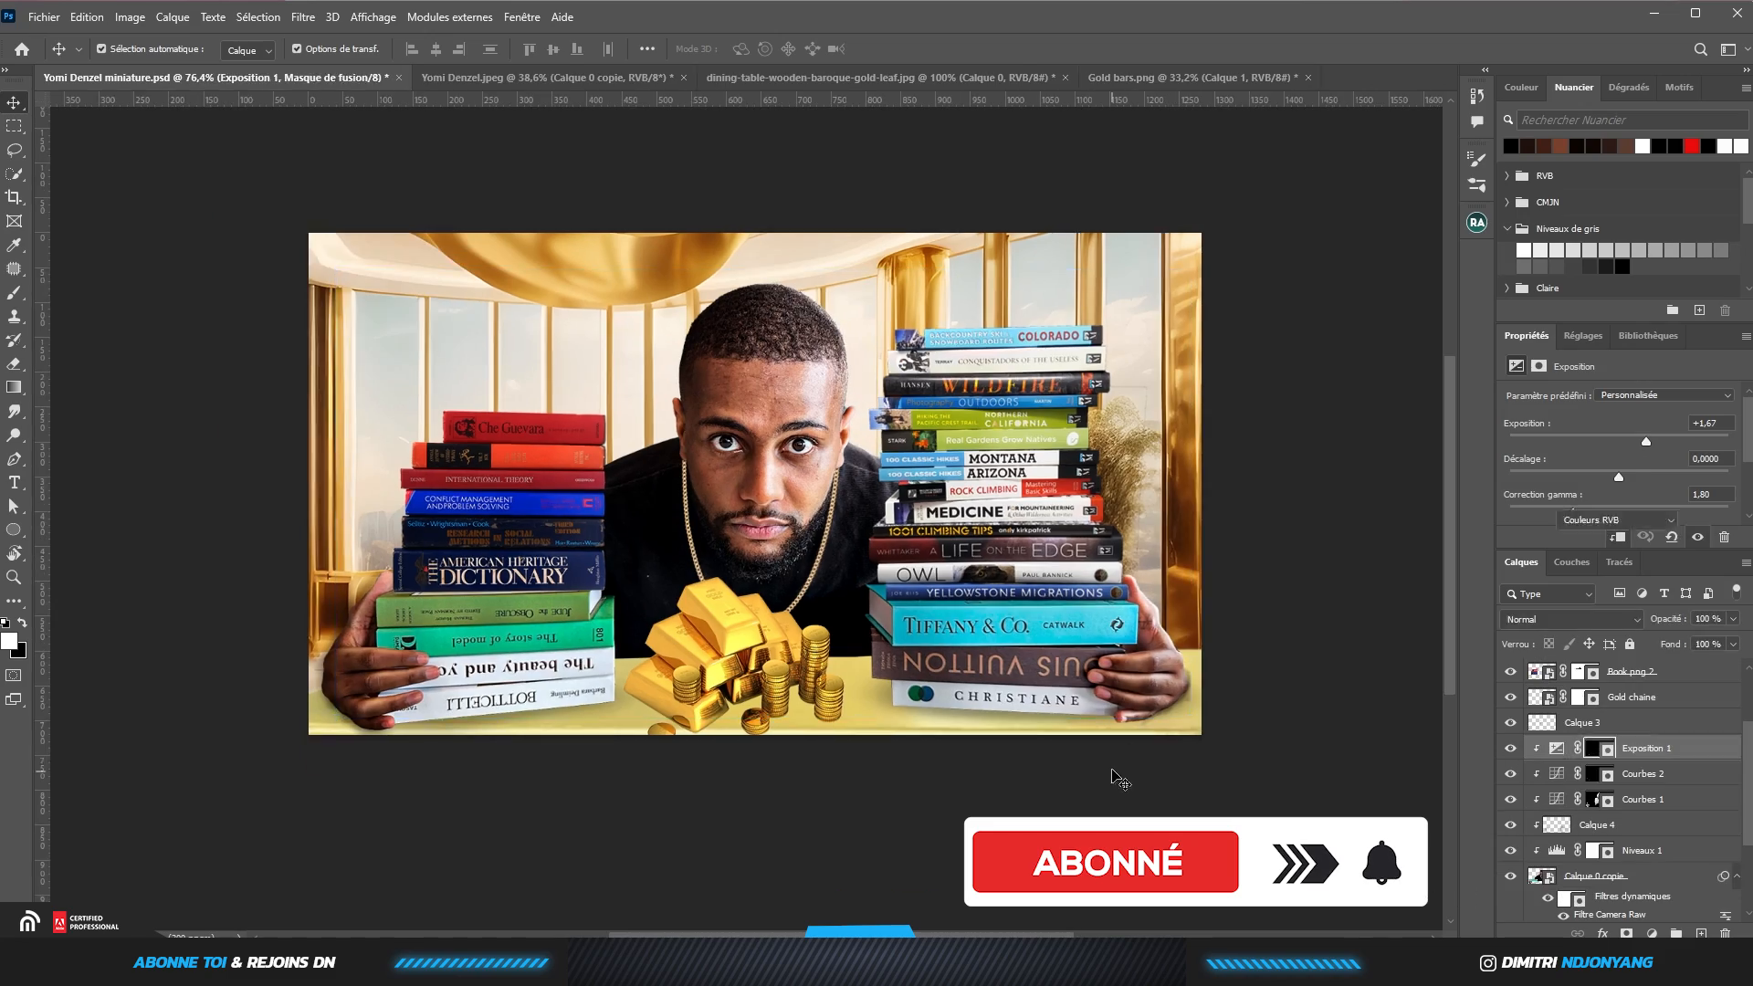
Place the Glow image as an embedded object directly above the Calque 3 layer
{"action": "left_click", "coordinate": [1120, 779]}
{"action": "scroll", "coordinate": [963, 438], "scroll_direction": "up", "scroll_amount": 5}
{"action": "scroll", "coordinate": [814, 469], "scroll_direction": "down", "scroll_amount": 4}
{"action": "left_click", "coordinate": [1650, 885]}
{"action": "scroll", "coordinate": [1640, 877], "scroll_direction": "down", "scroll_amount": 1}
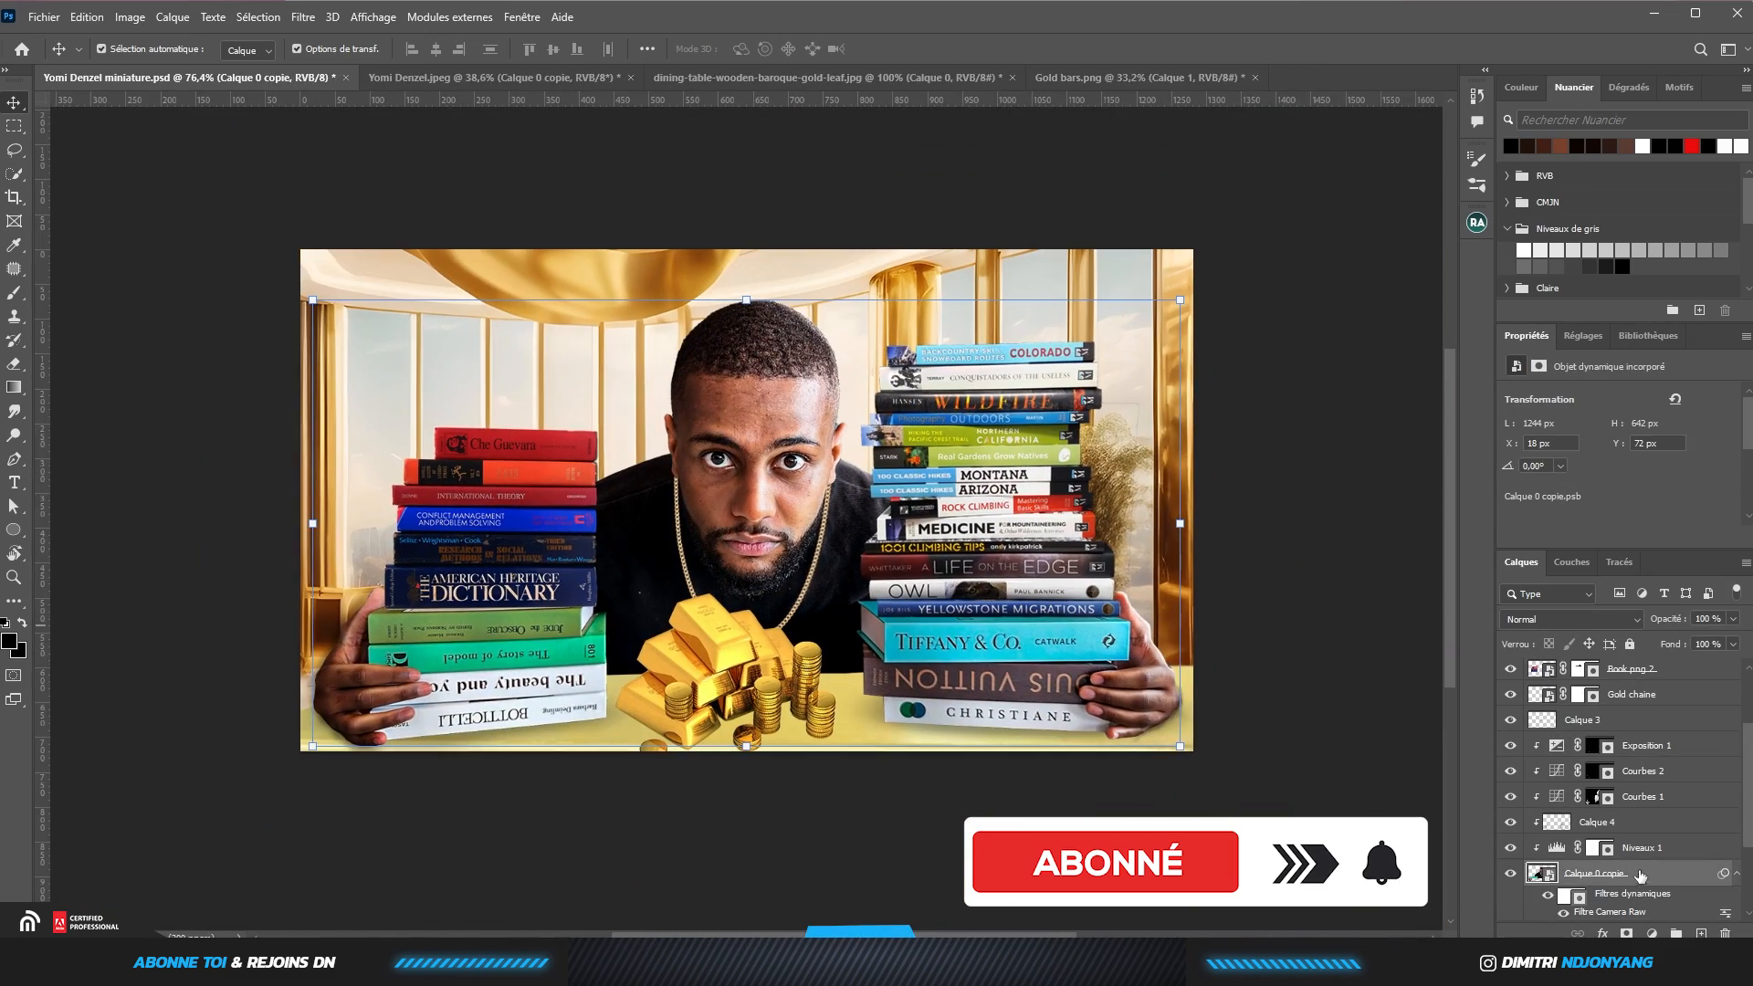
{"action": "scroll", "coordinate": [1643, 803], "scroll_direction": "down", "scroll_amount": 1}
{"action": "left_click", "coordinate": [1639, 683]}
{"action": "left_click", "coordinate": [43, 16]}
{"action": "left_click", "coordinate": [146, 383]}
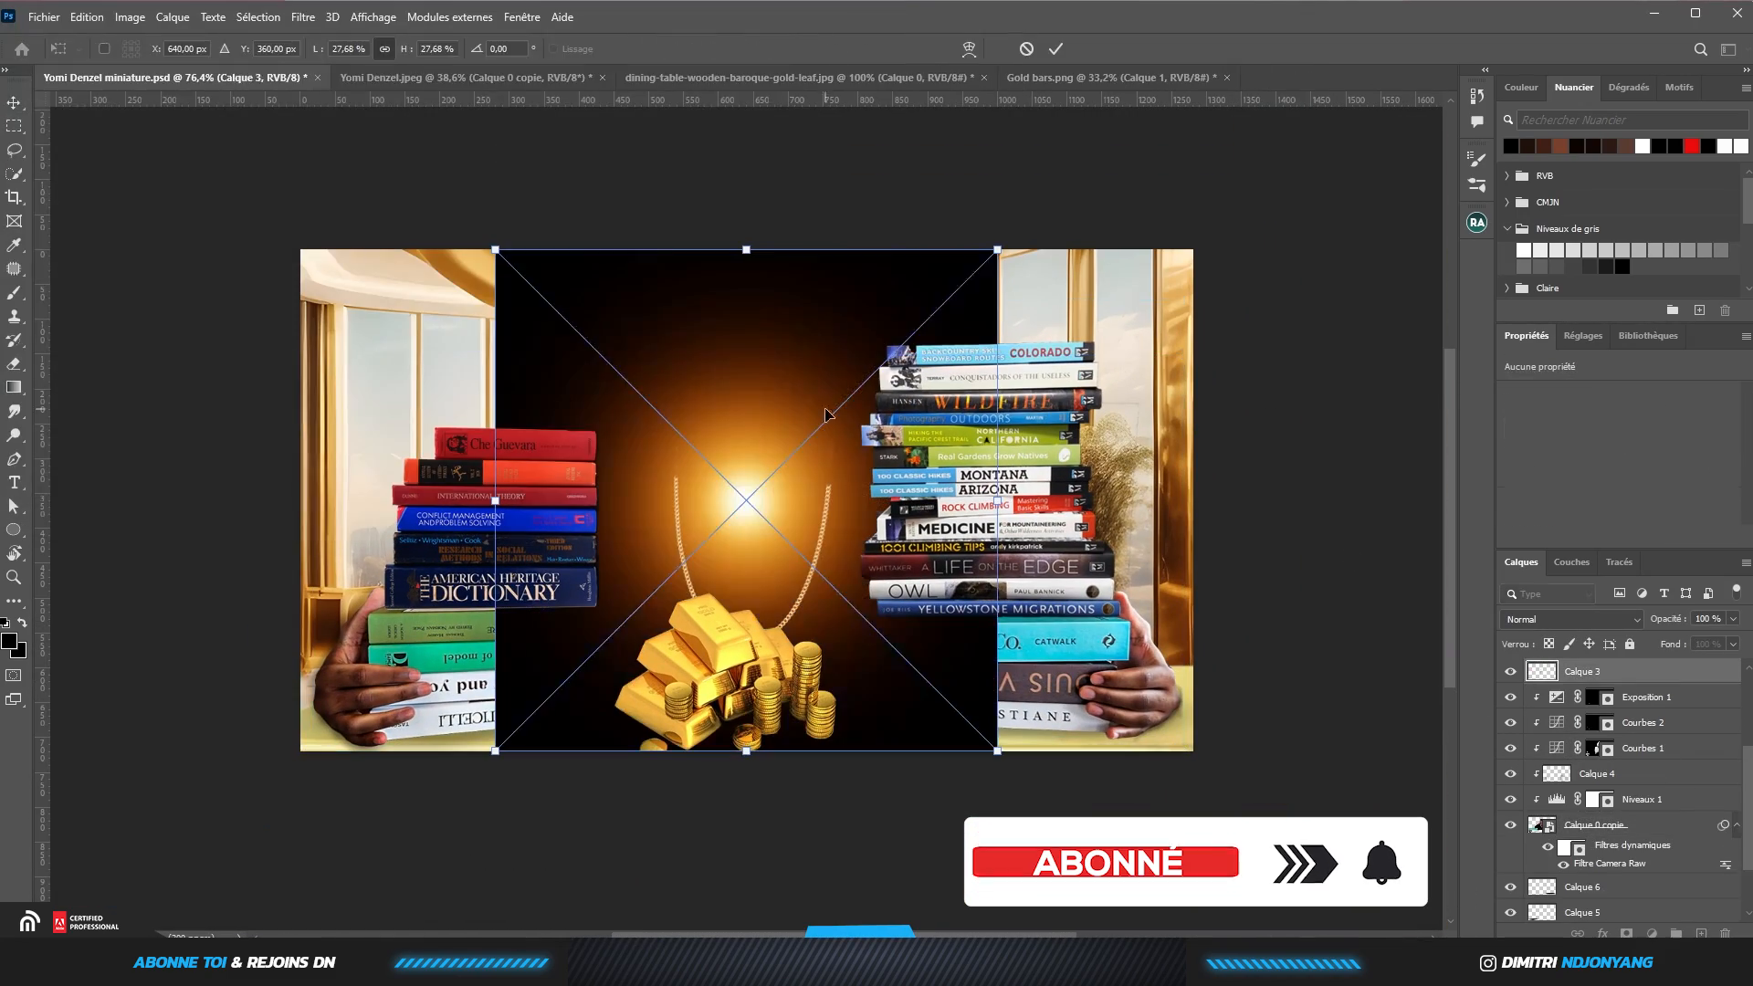
{"action": "key", "text": "Return"}
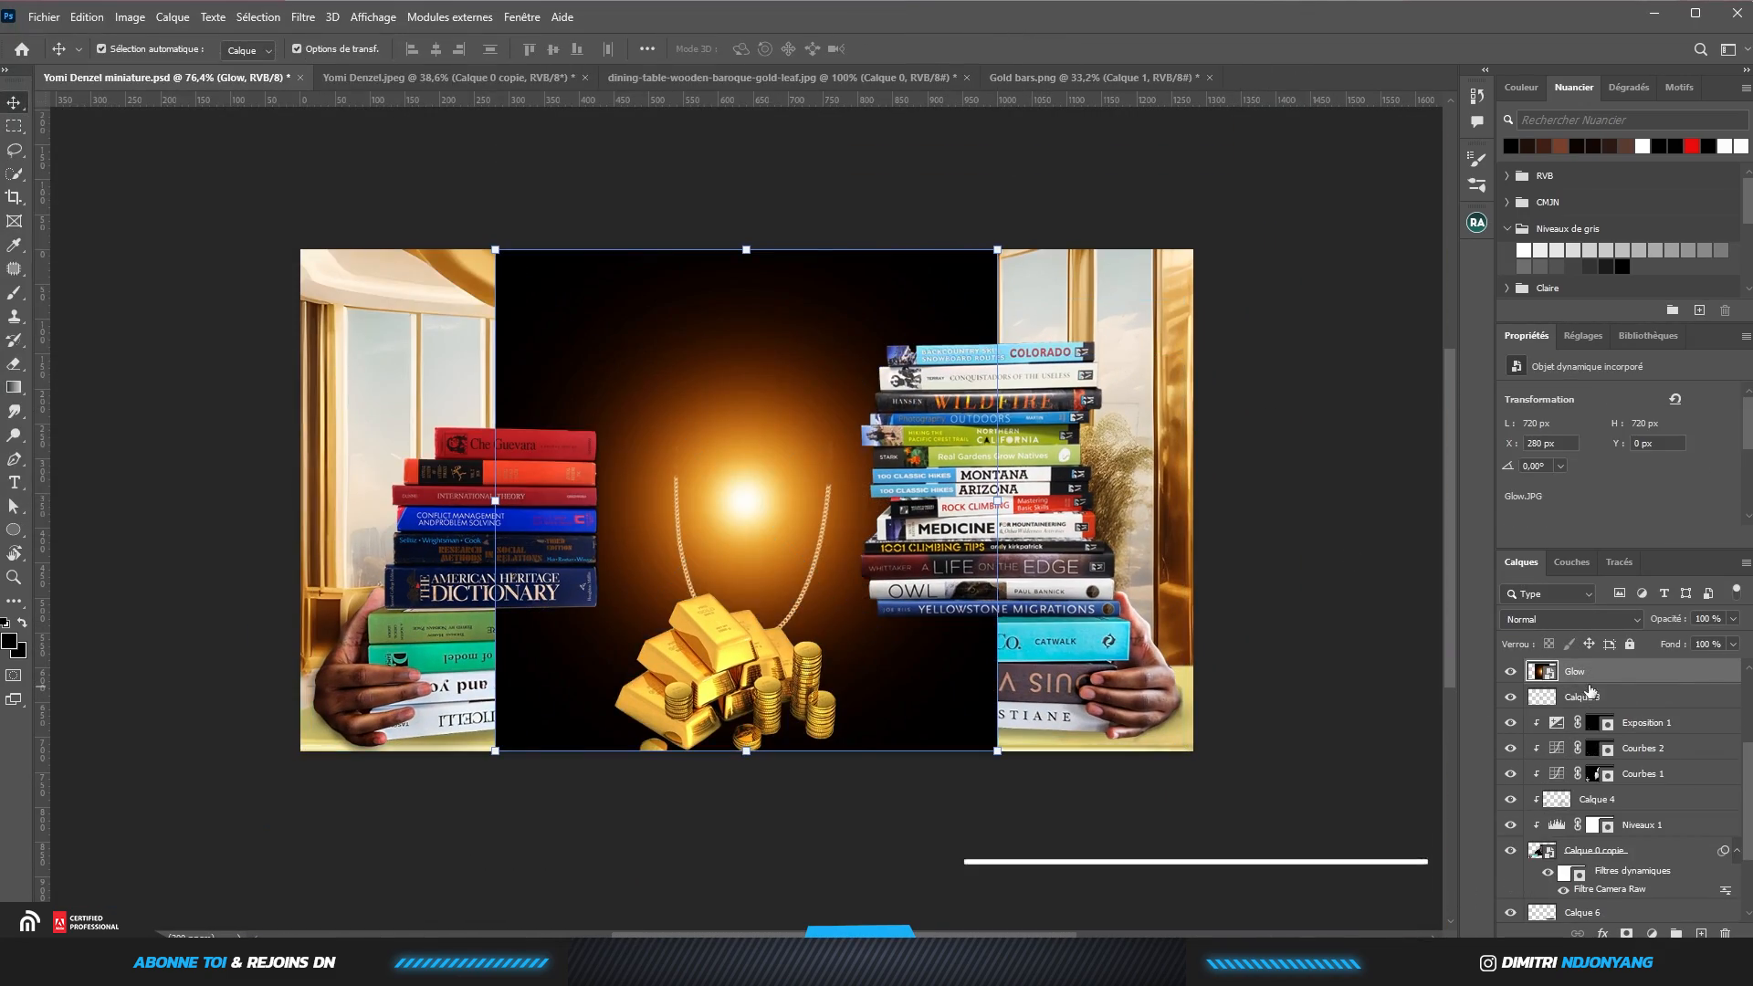
Blend away the Glow layer's black background, then enlarge it and position the light over the man's shoulder beside the taller book stack
{"action": "left_click", "coordinate": [1571, 619]}
{"action": "left_click", "coordinate": [1553, 594]}
{"action": "left_click_drag", "start_coordinate": [997, 250], "coordinate": [1138, 108]}
{"action": "left_click_drag", "start_coordinate": [915, 331], "coordinate": [1141, 434]}
{"action": "scroll", "coordinate": [1212, 367], "scroll_direction": "down", "scroll_amount": 3}
{"action": "left_click_drag", "start_coordinate": [811, 757], "coordinate": [755, 815]}
{"action": "left_click_drag", "start_coordinate": [1151, 498], "coordinate": [1181, 457]}
{"action": "left_click", "coordinate": [1055, 49]}
{"action": "left_click", "coordinate": [1510, 671]}
{"action": "left_click", "coordinate": [1510, 671]}
{"action": "left_click_drag", "start_coordinate": [1065, 479], "coordinate": [890, 516]}
{"action": "scroll", "coordinate": [891, 516], "scroll_direction": "up", "scroll_amount": 3}
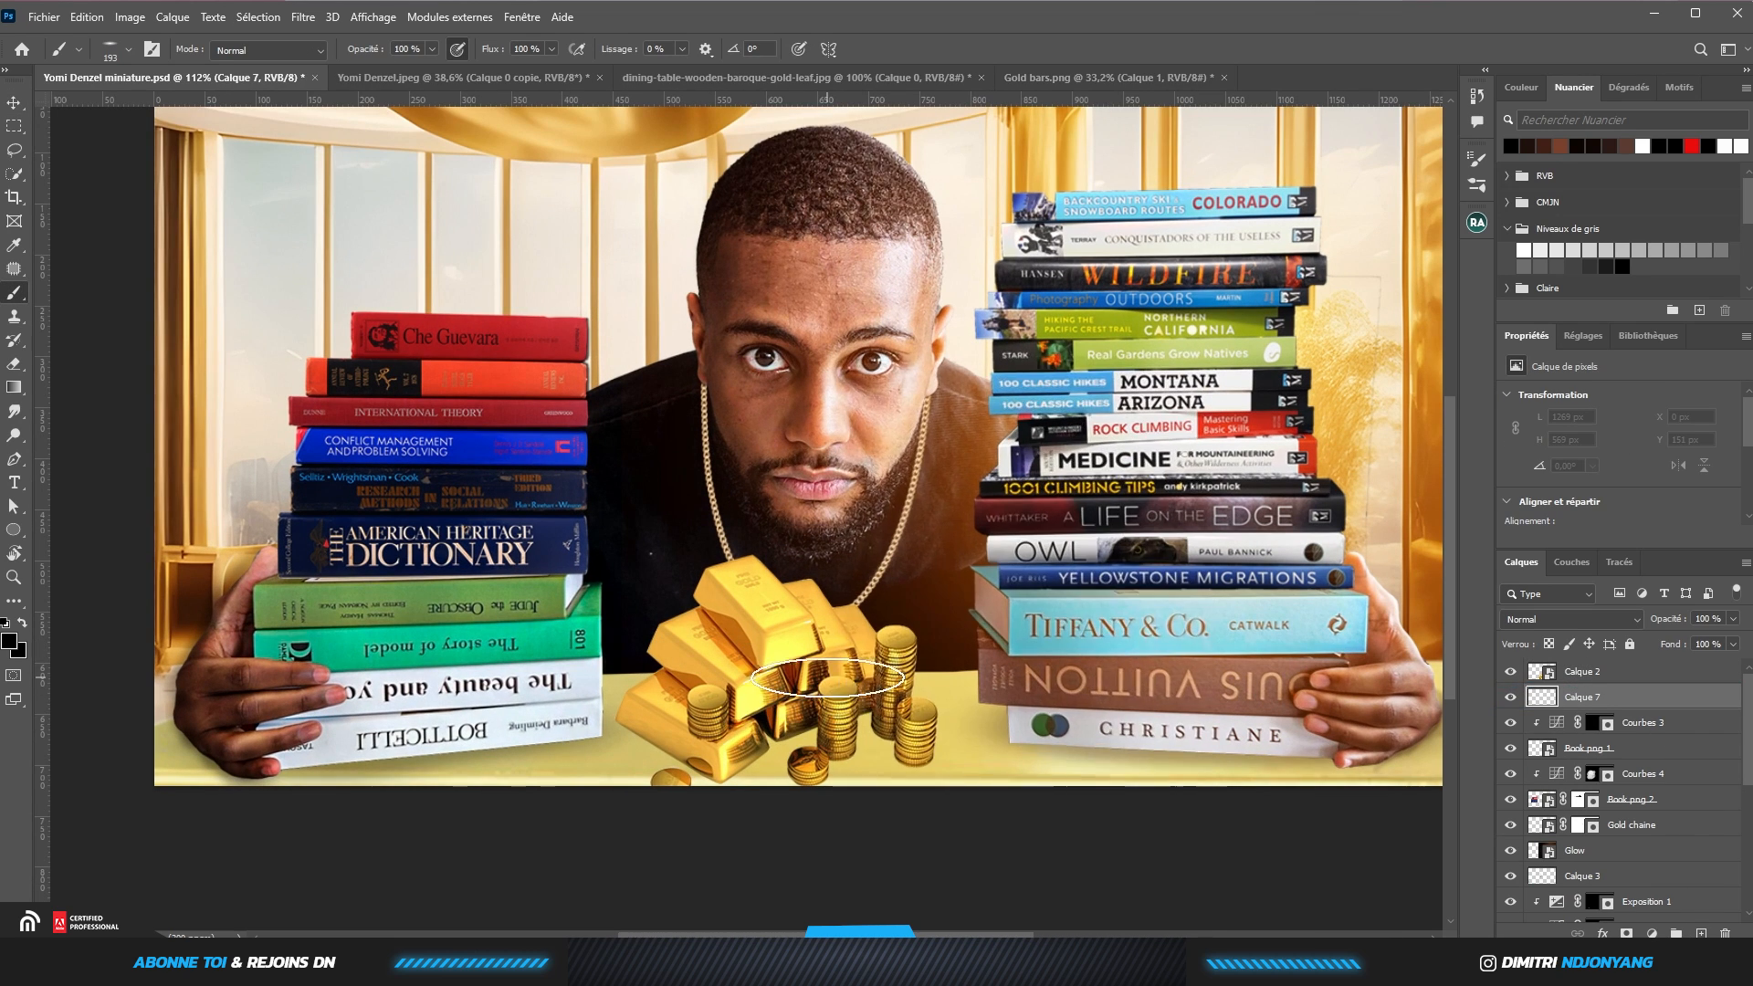
Paint a black contact shadow under the gold bars and coins on Calque 7 with a small flattened brush
{"action": "right_click", "coordinate": [827, 678]}
{"action": "left_click", "coordinate": [763, 727]}
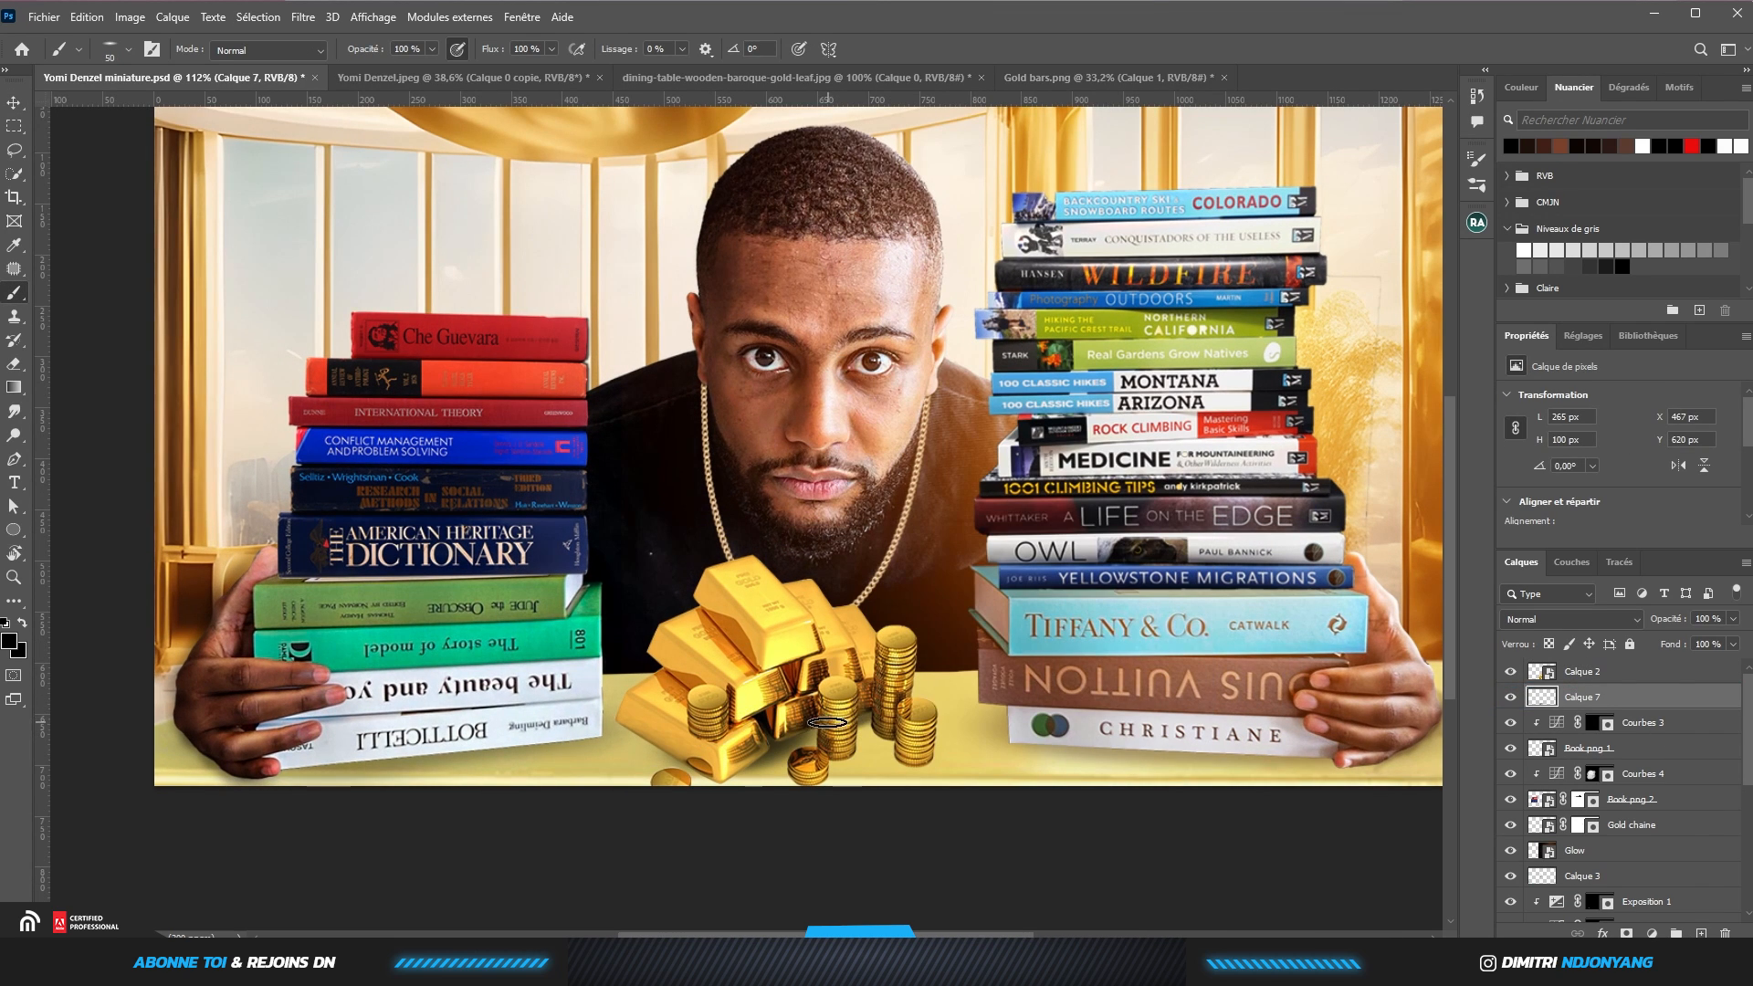
{"action": "right_click", "coordinate": [695, 753]}
{"action": "left_click_drag", "start_coordinate": [757, 399], "coordinate": [758, 408]}
{"action": "left_click", "coordinate": [835, 404]}
{"action": "left_click", "coordinate": [685, 757]}
{"action": "right_click", "coordinate": [701, 758]}
{"action": "left_click_drag", "start_coordinate": [639, 756], "coordinate": [736, 765]}
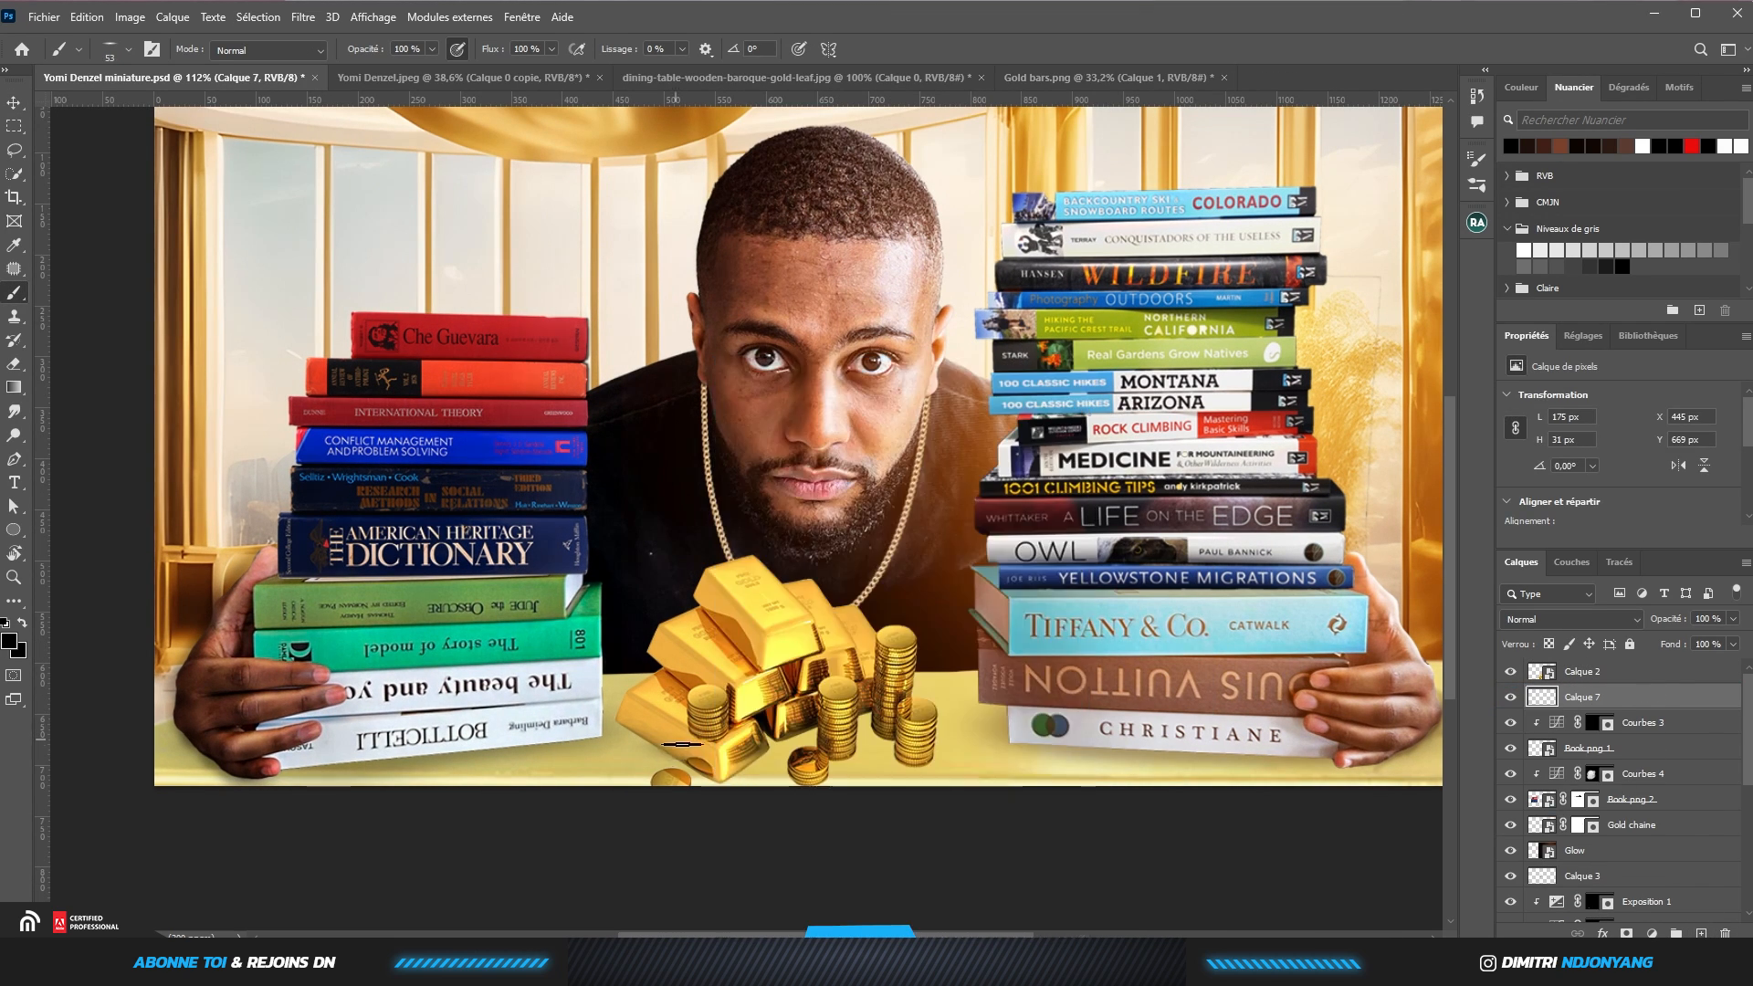
Extend the shadow around the gold pile with a larger brush and reduce Calque 7's fill to 29 %
{"action": "right_click", "coordinate": [859, 704]}
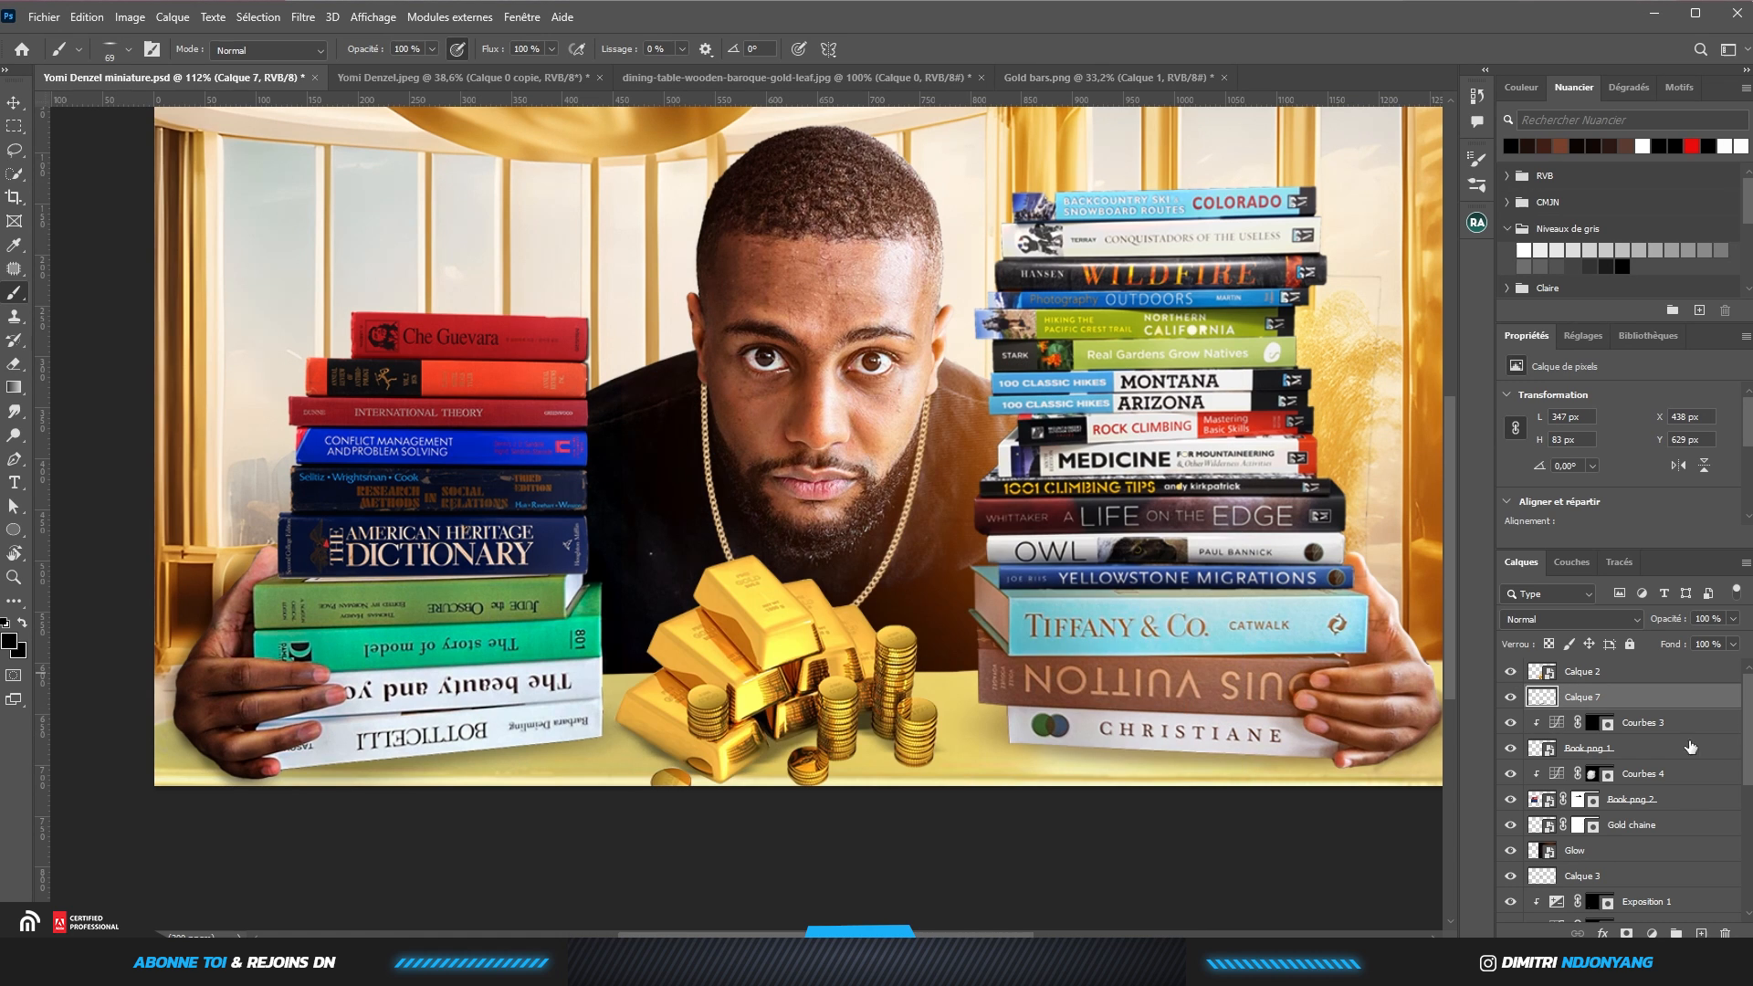
{"action": "right_click", "coordinate": [501, 539]}
{"action": "left_click", "coordinate": [689, 505]}
{"action": "left_click", "coordinate": [893, 685]}
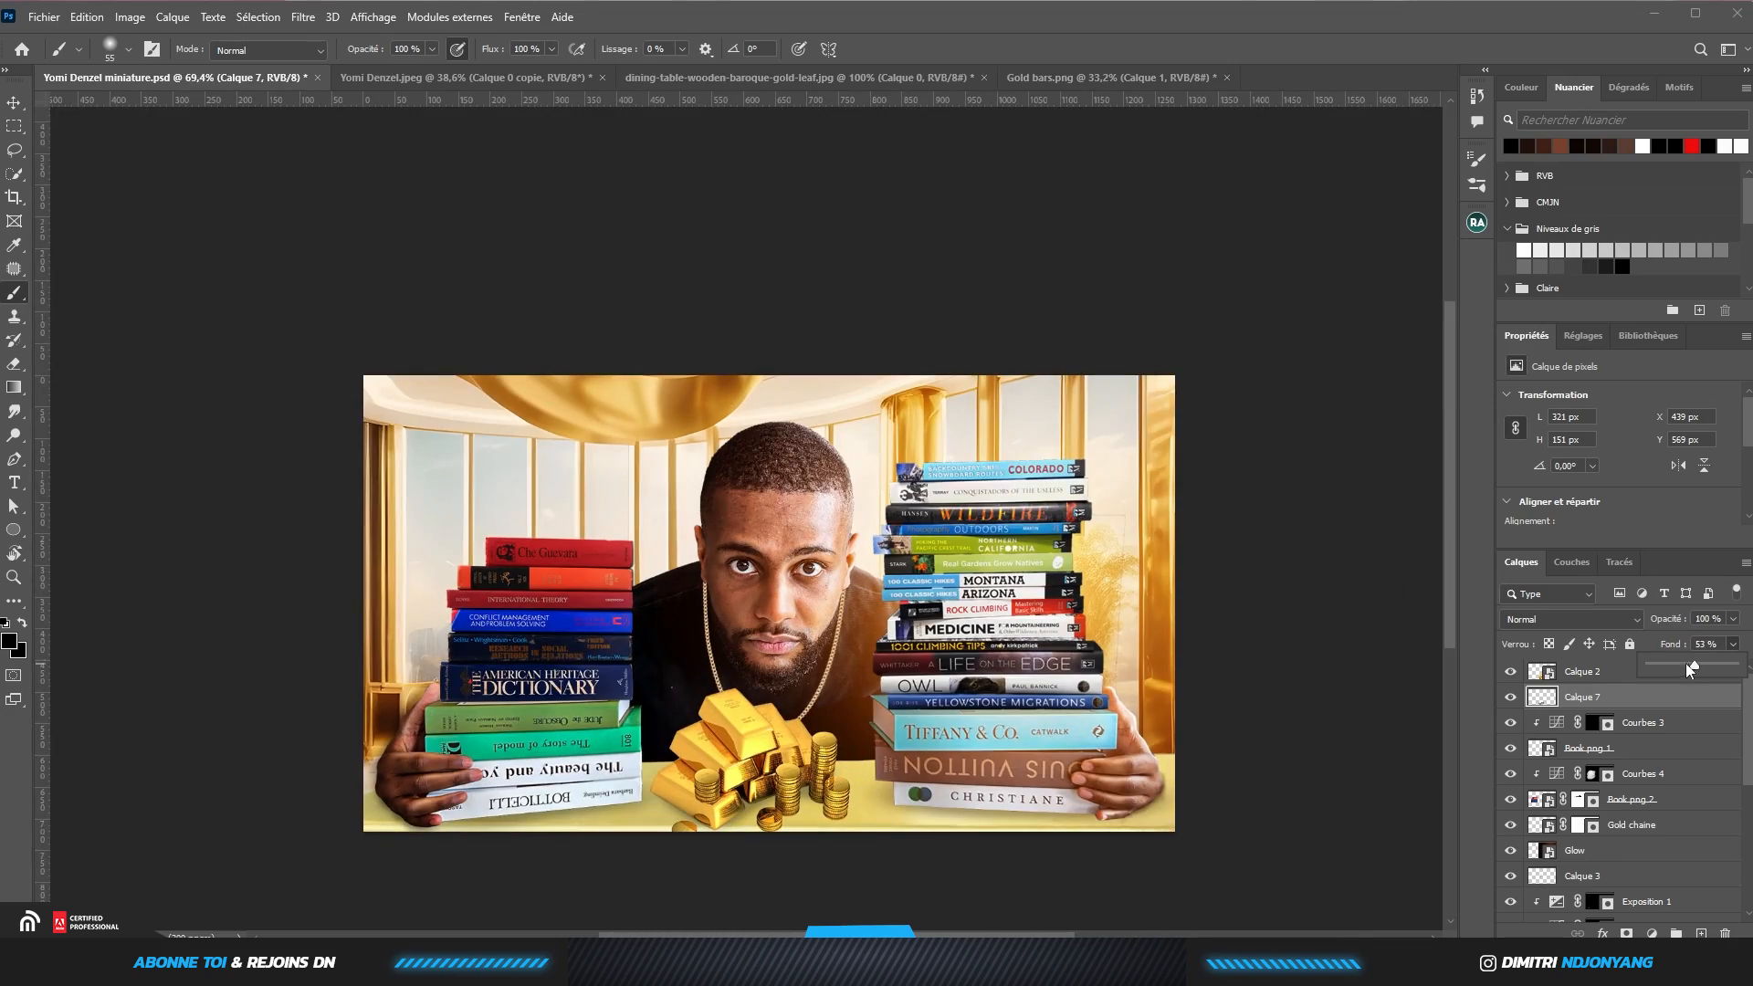
{"action": "left_click", "coordinate": [1732, 644]}
{"action": "scroll", "coordinate": [728, 552], "scroll_direction": "up", "scroll_amount": 4}
{"action": "key", "text": "v"}
{"action": "scroll", "coordinate": [744, 422], "scroll_direction": "up", "scroll_amount": 1}
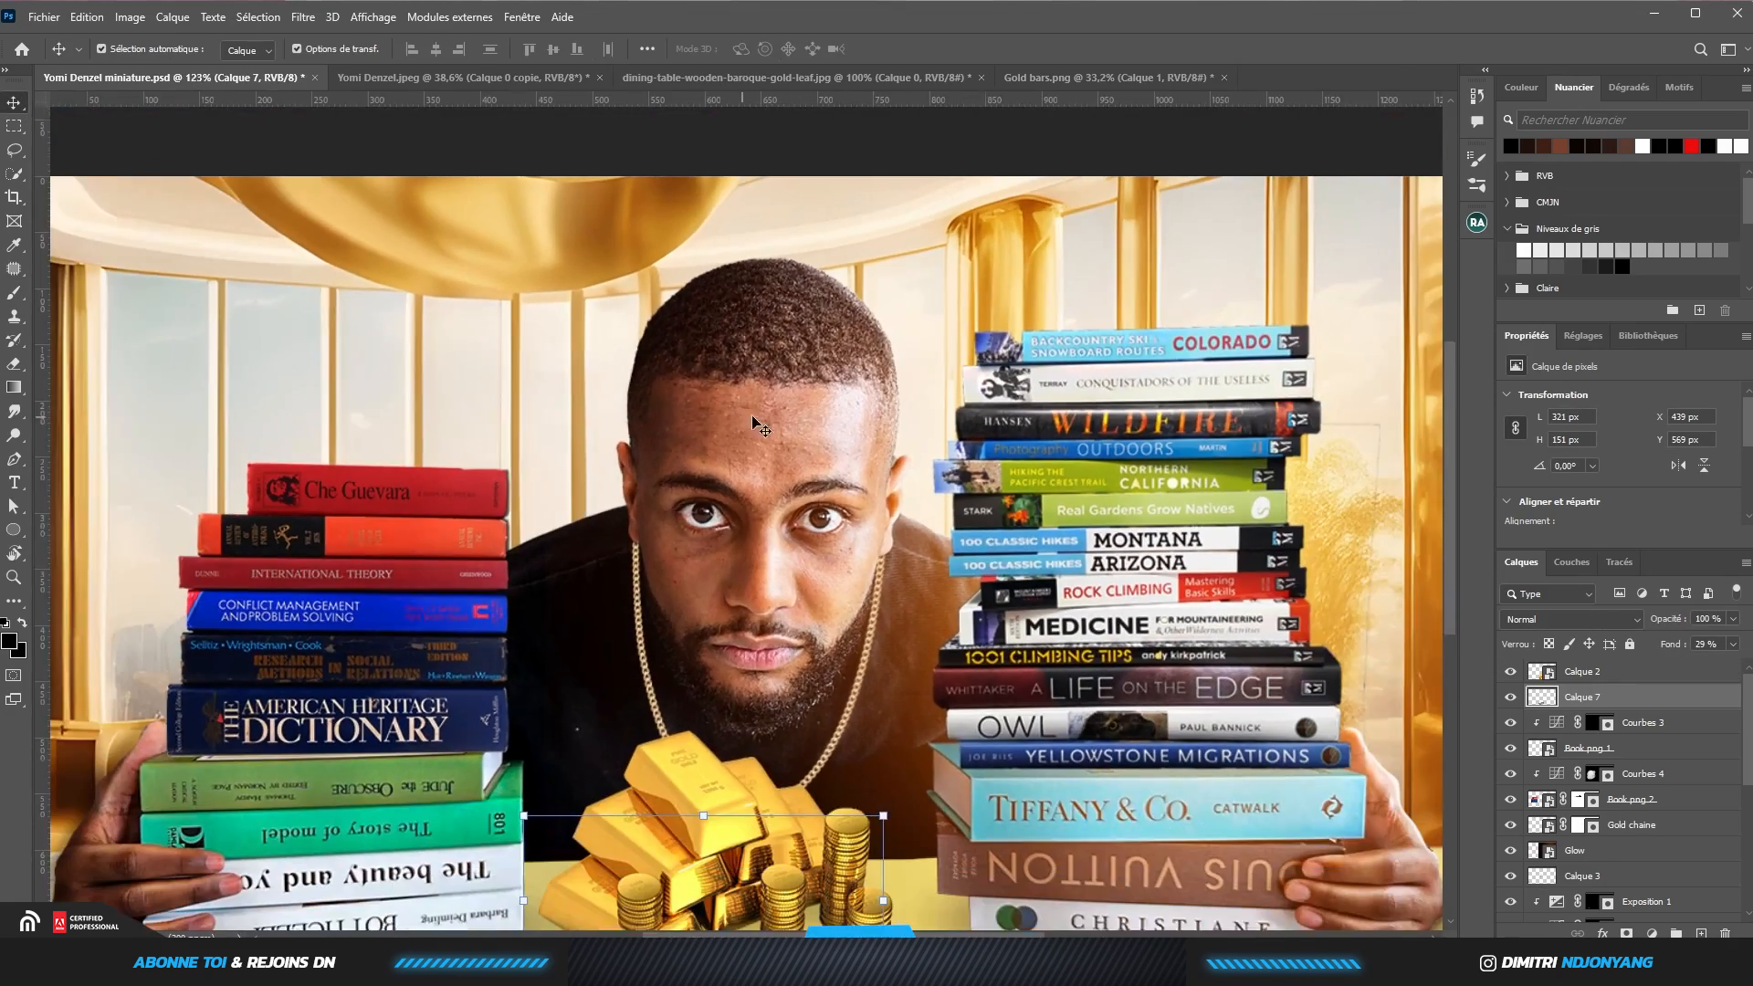
{"action": "scroll", "coordinate": [744, 423], "scroll_direction": "down", "scroll_amount": 1}
Add a new layer directly above Calque 3 and set its blend mode to Superposition
{"action": "left_click", "coordinate": [756, 783]}
{"action": "scroll", "coordinate": [847, 628], "scroll_direction": "down", "scroll_amount": 3}
{"action": "left_click", "coordinate": [848, 628]}
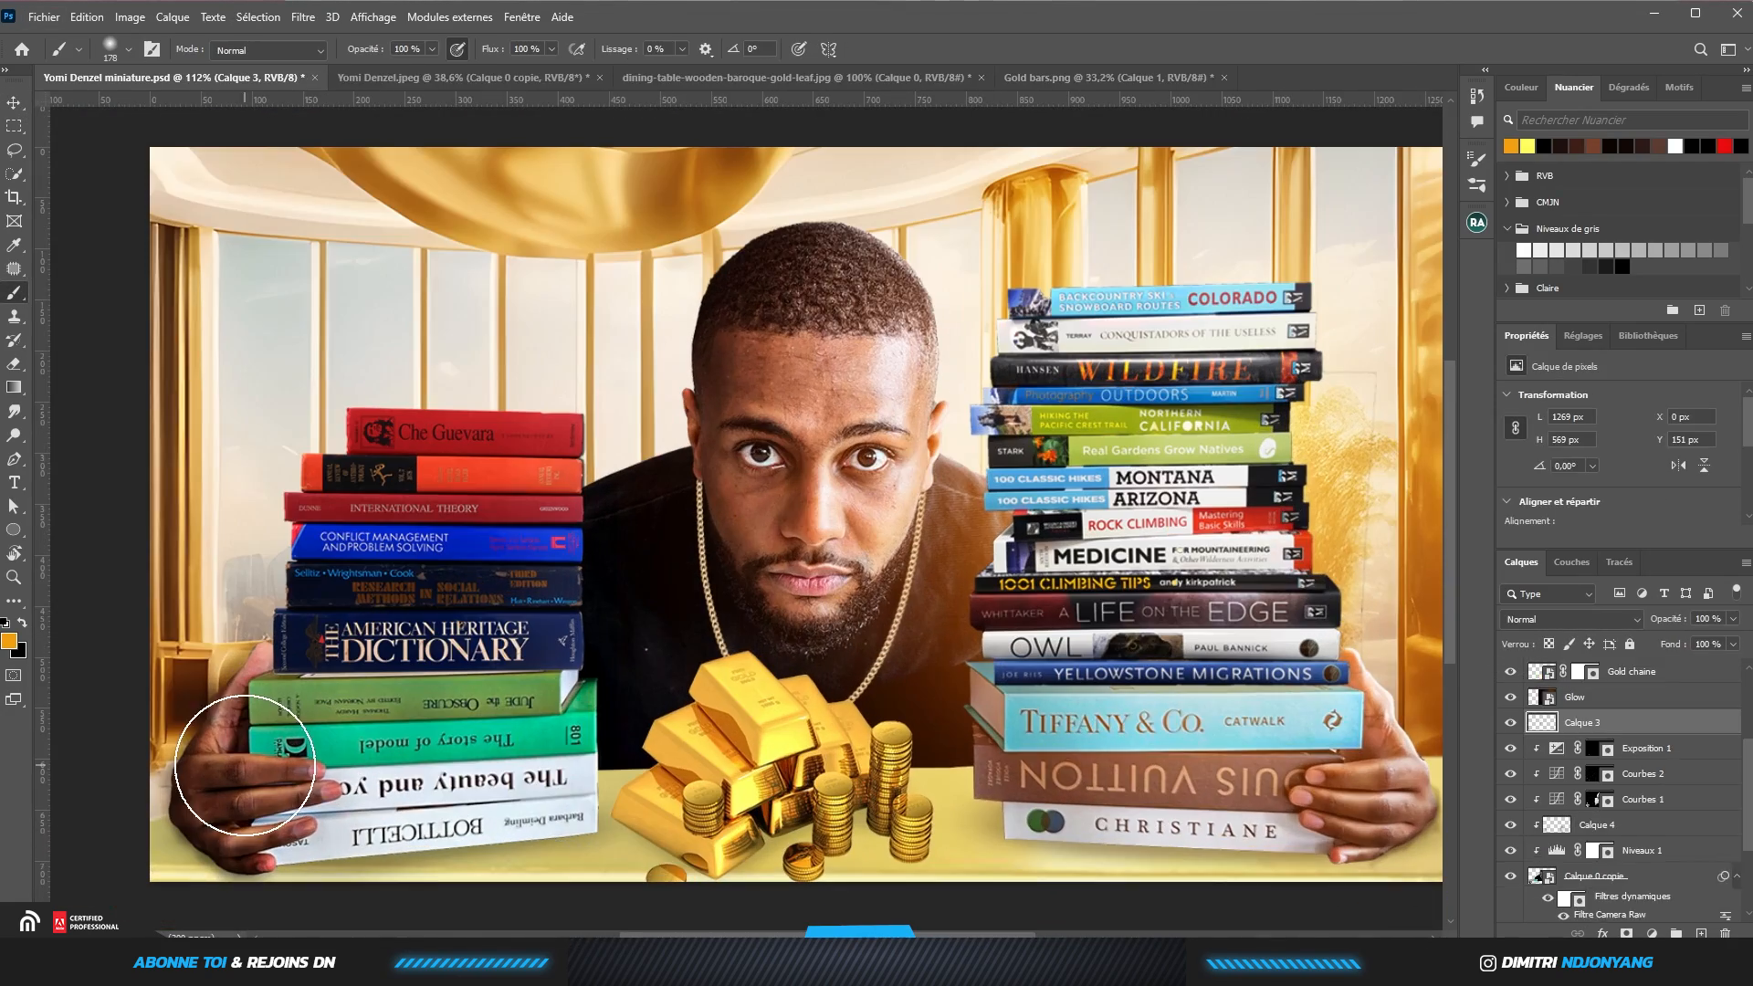
{"action": "left_click", "coordinate": [1570, 619]}
{"action": "left_click", "coordinate": [1552, 707]}
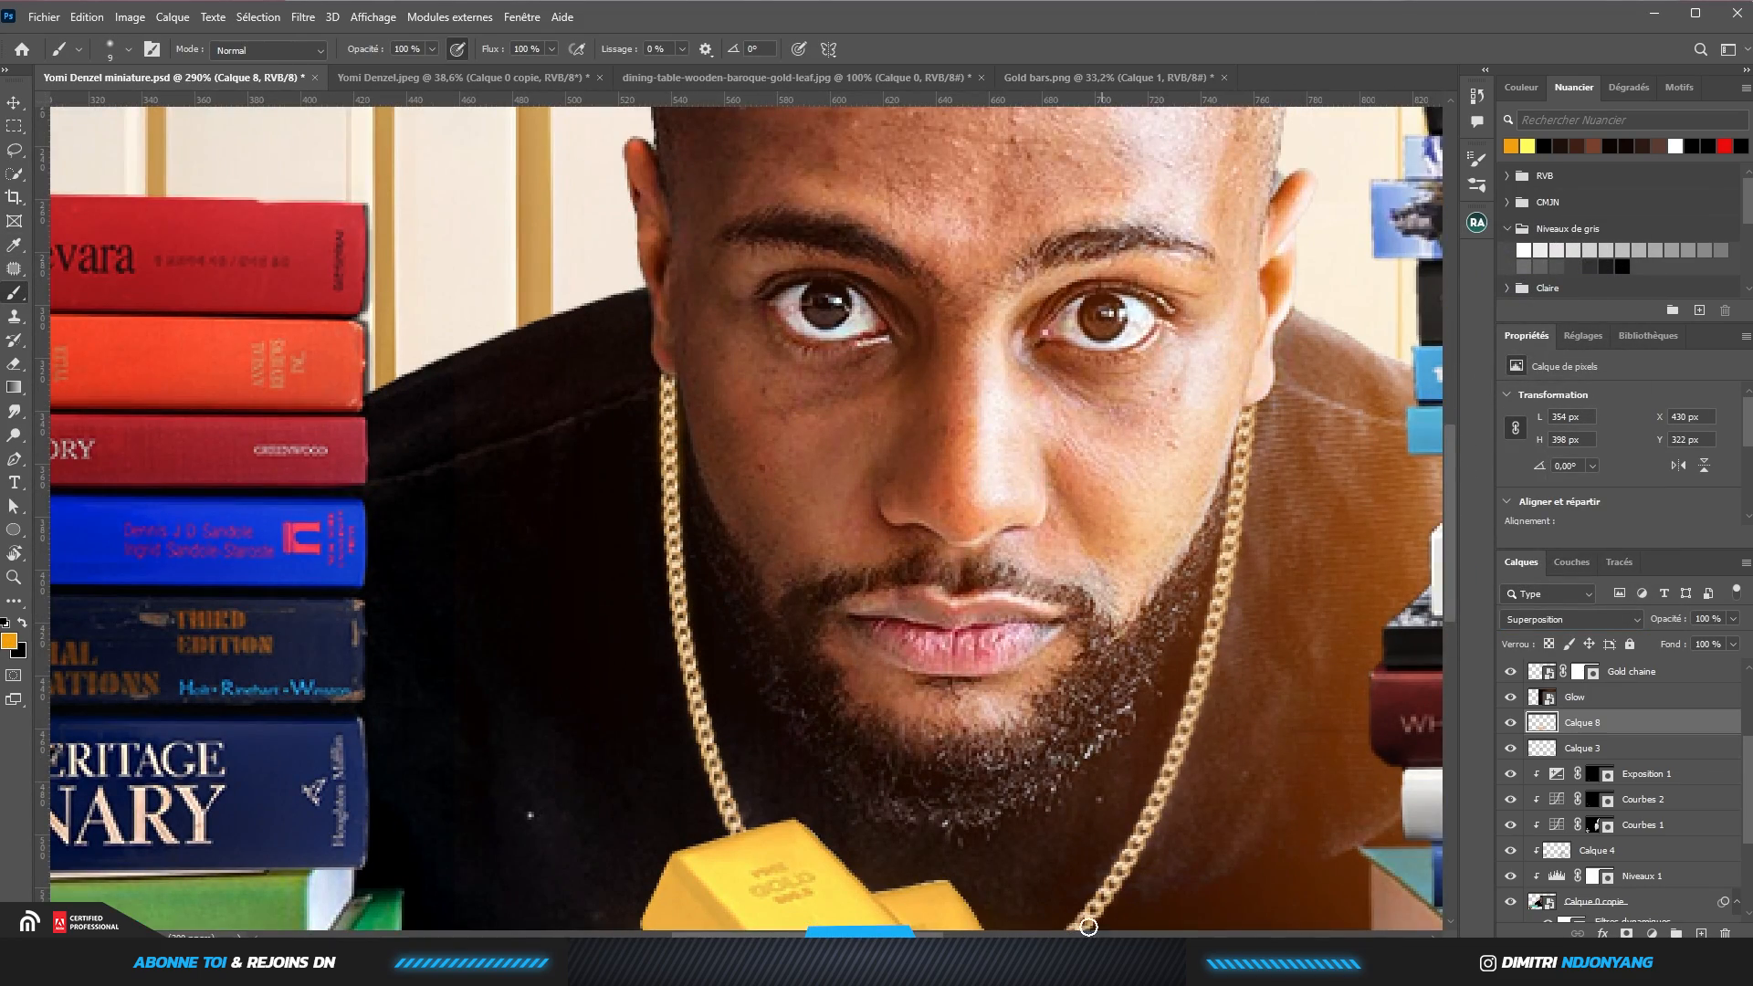
Paint an orange glow along the gold chain on Calque 8 and compare the image with and without it
{"action": "left_click_drag", "start_coordinate": [1089, 927], "coordinate": [1154, 757]}
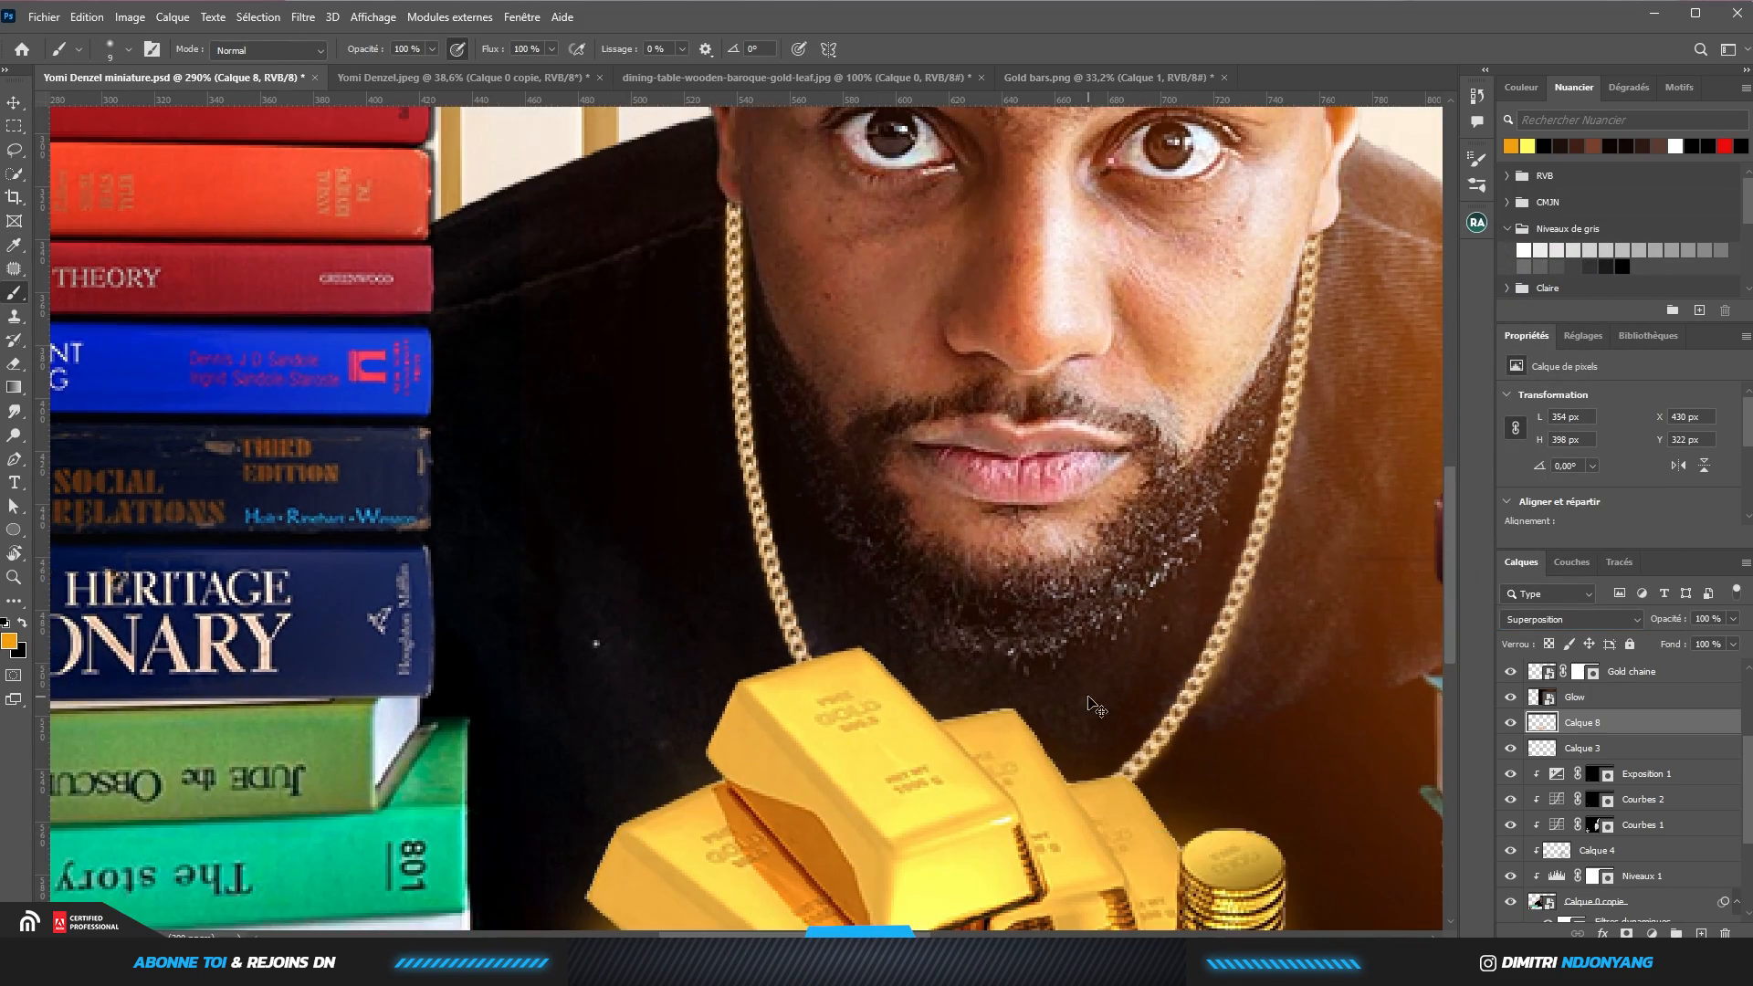
{"action": "scroll", "coordinate": [1315, 728], "scroll_direction": "down", "scroll_amount": 7}
{"action": "left_click", "coordinate": [1510, 722]}
{"action": "left_click", "coordinate": [1511, 722]}
Blur the modern-interior background layer with a Blur Gallery filter
{"action": "scroll", "coordinate": [392, 484], "scroll_direction": "down", "scroll_amount": 6}
{"action": "scroll", "coordinate": [392, 484], "scroll_direction": "up", "scroll_amount": 1}
{"action": "left_click", "coordinate": [14, 102]}
{"action": "left_click", "coordinate": [302, 16]}
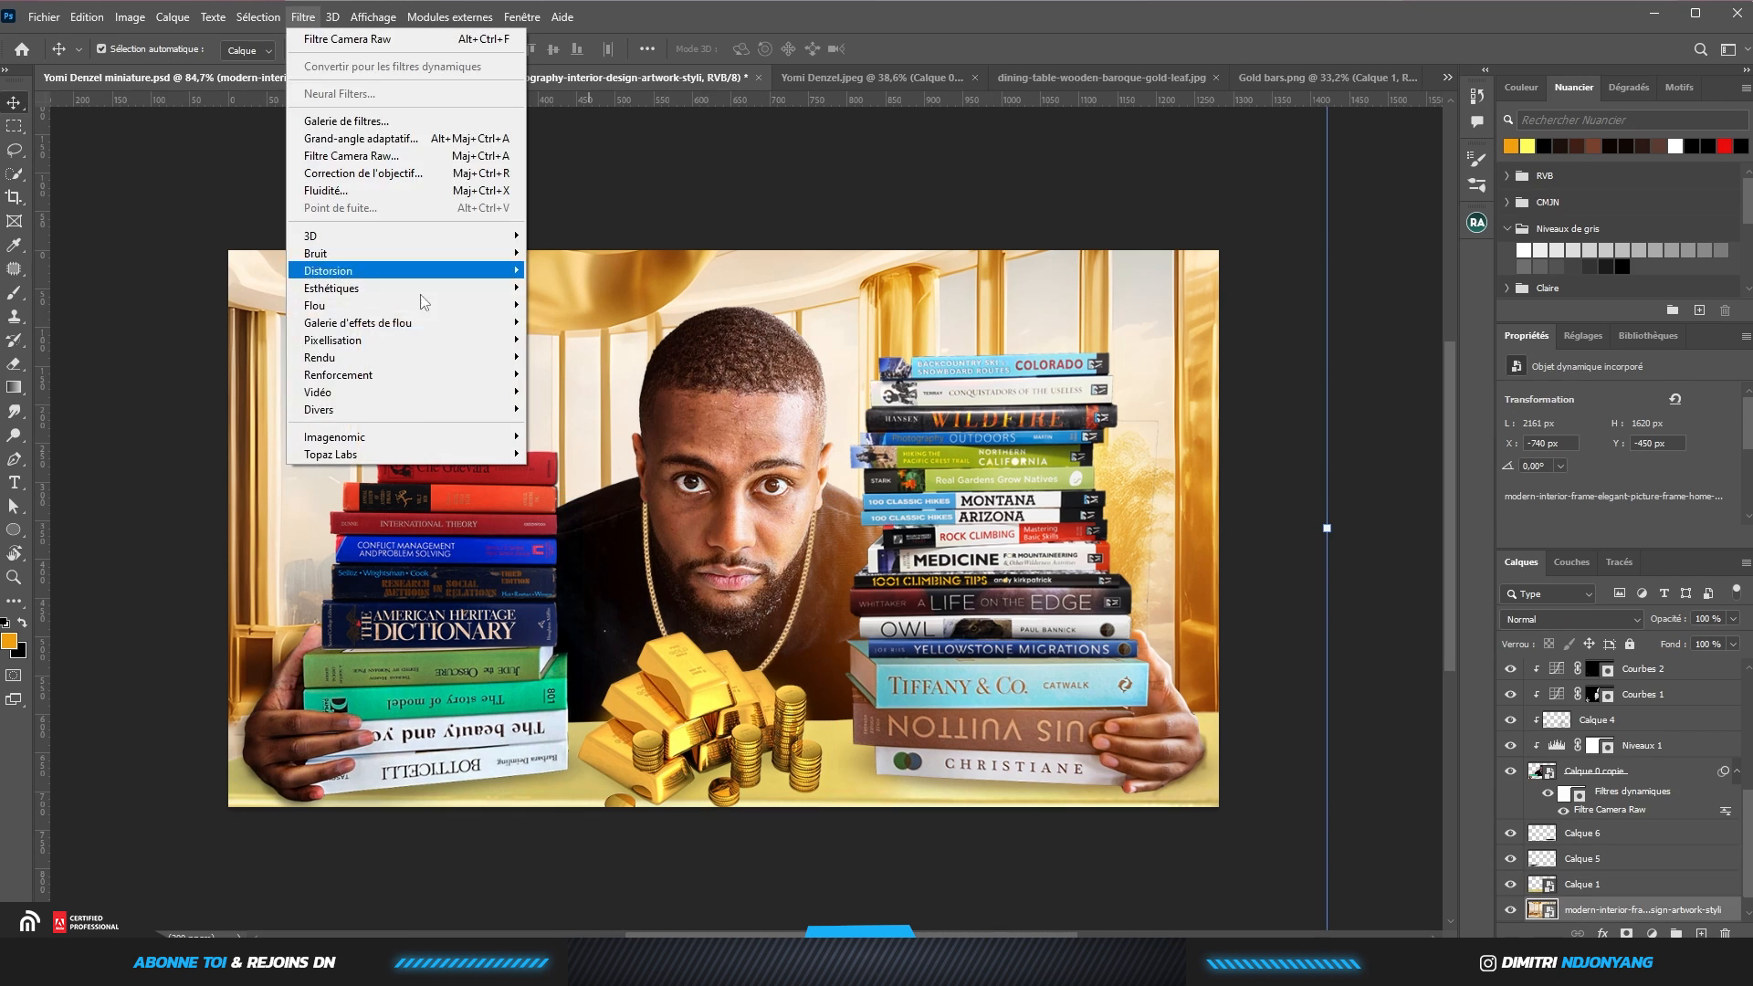
{"action": "mouse_move", "coordinate": [430, 321]}
{"action": "left_click", "coordinate": [644, 324]}
{"action": "left_click_drag", "start_coordinate": [1561, 157], "coordinate": [1536, 157]}
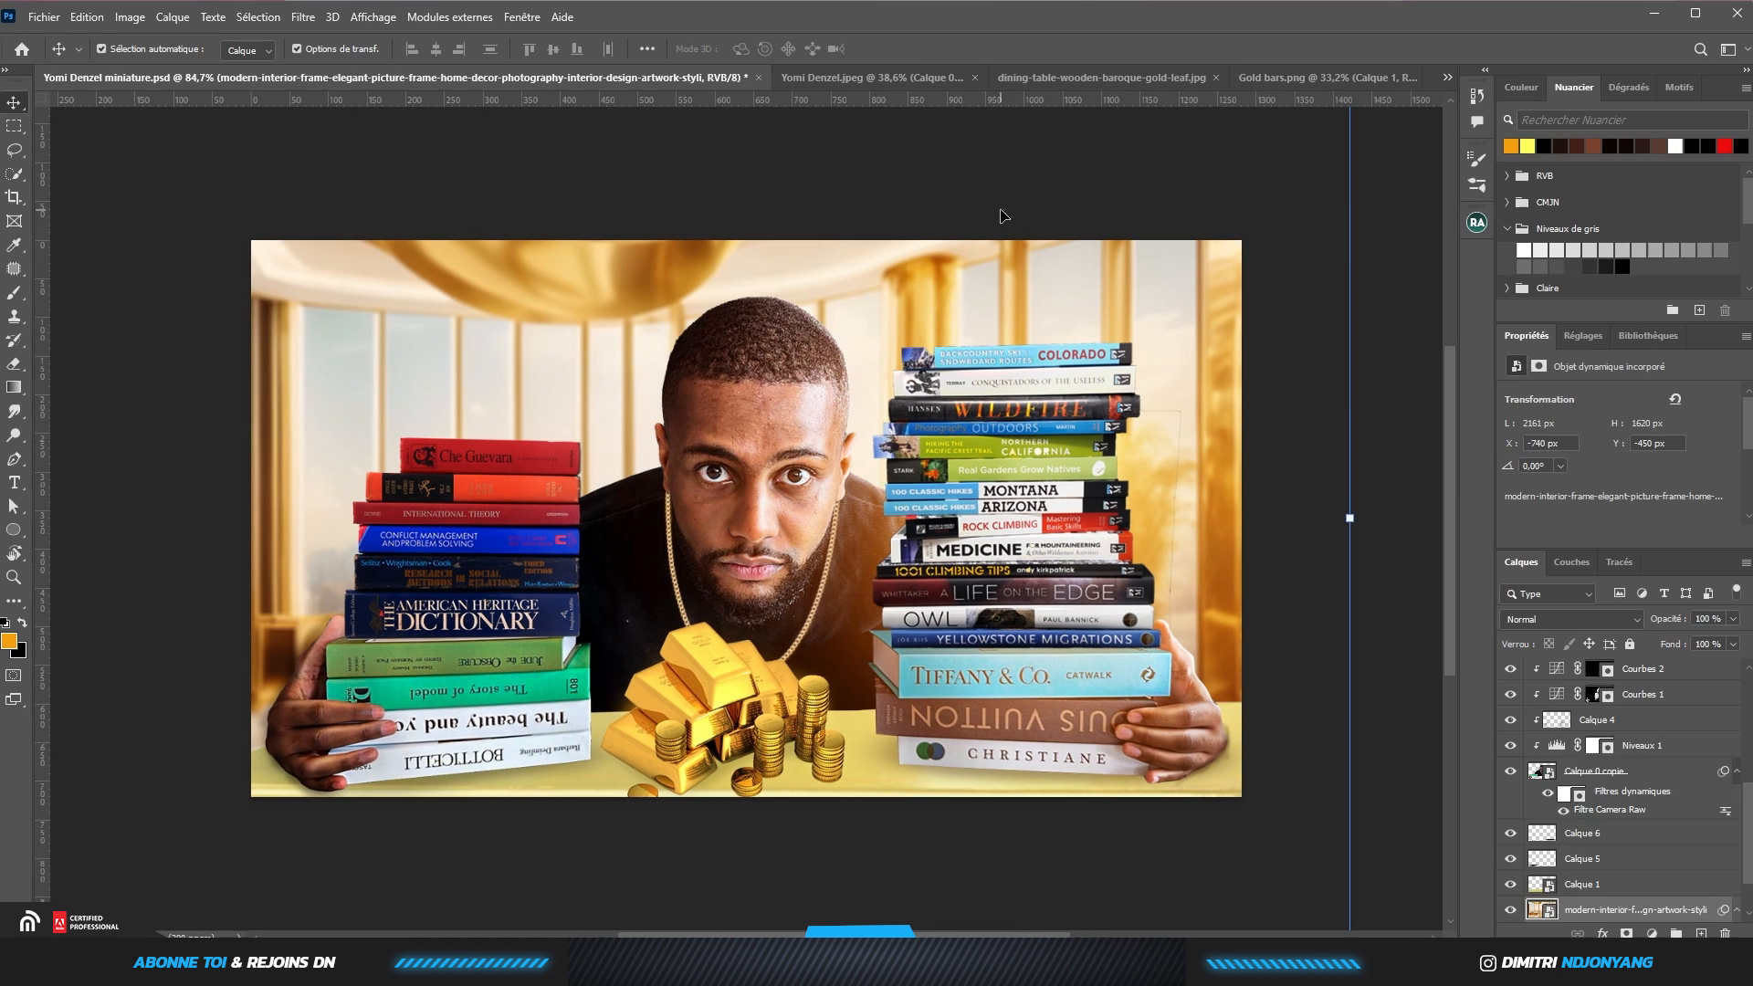
Create a merged copy of the composite above all layers, duplicate it, and apply Camera Raw to the duplicate with contrast -18 and lifted shadows
{"action": "scroll", "coordinate": [1319, 474], "scroll_direction": "down", "scroll_amount": 2}
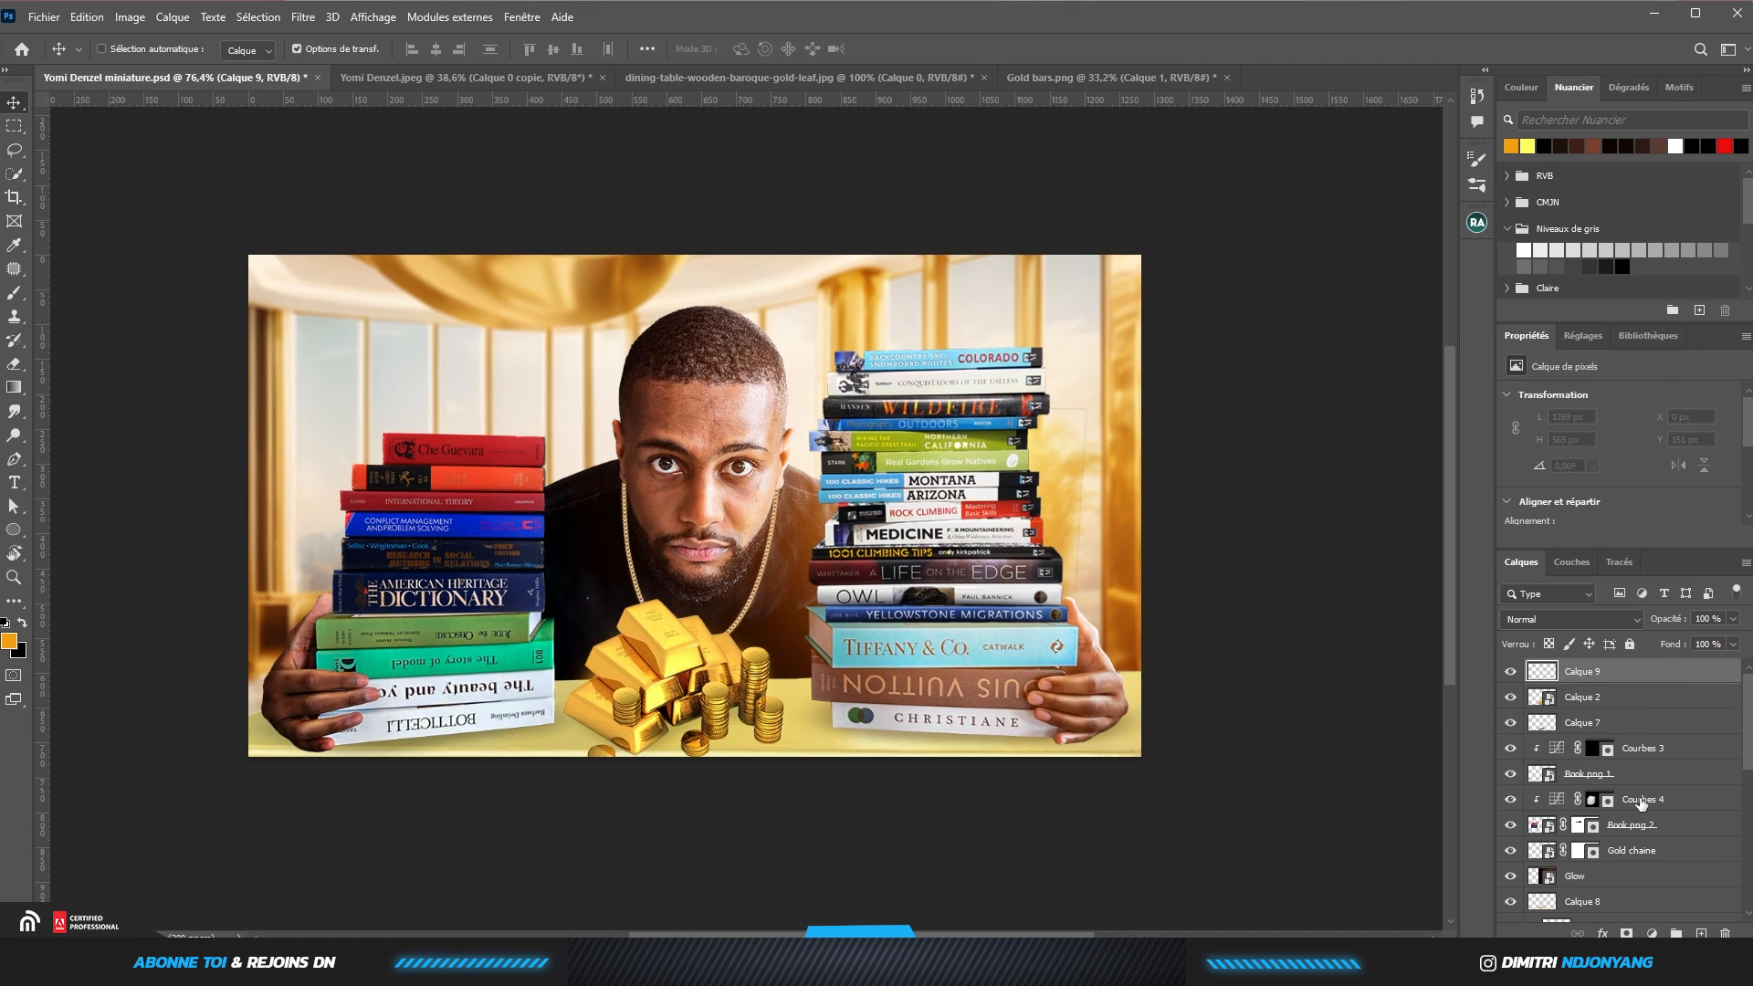
{"action": "left_click", "coordinate": [302, 17]}
{"action": "left_click", "coordinate": [366, 156]}
{"action": "left_click", "coordinate": [1356, 290]}
{"action": "mouse_move", "coordinate": [1415, 332]}
{"action": "left_mouse_down"}
{"action": "mouse_move", "coordinate": [1436, 332]}
{"action": "mouse_move", "coordinate": [1415, 333]}
{"action": "left_mouse_up"}
{"action": "left_click_drag", "start_coordinate": [1416, 359], "coordinate": [1397, 359]}
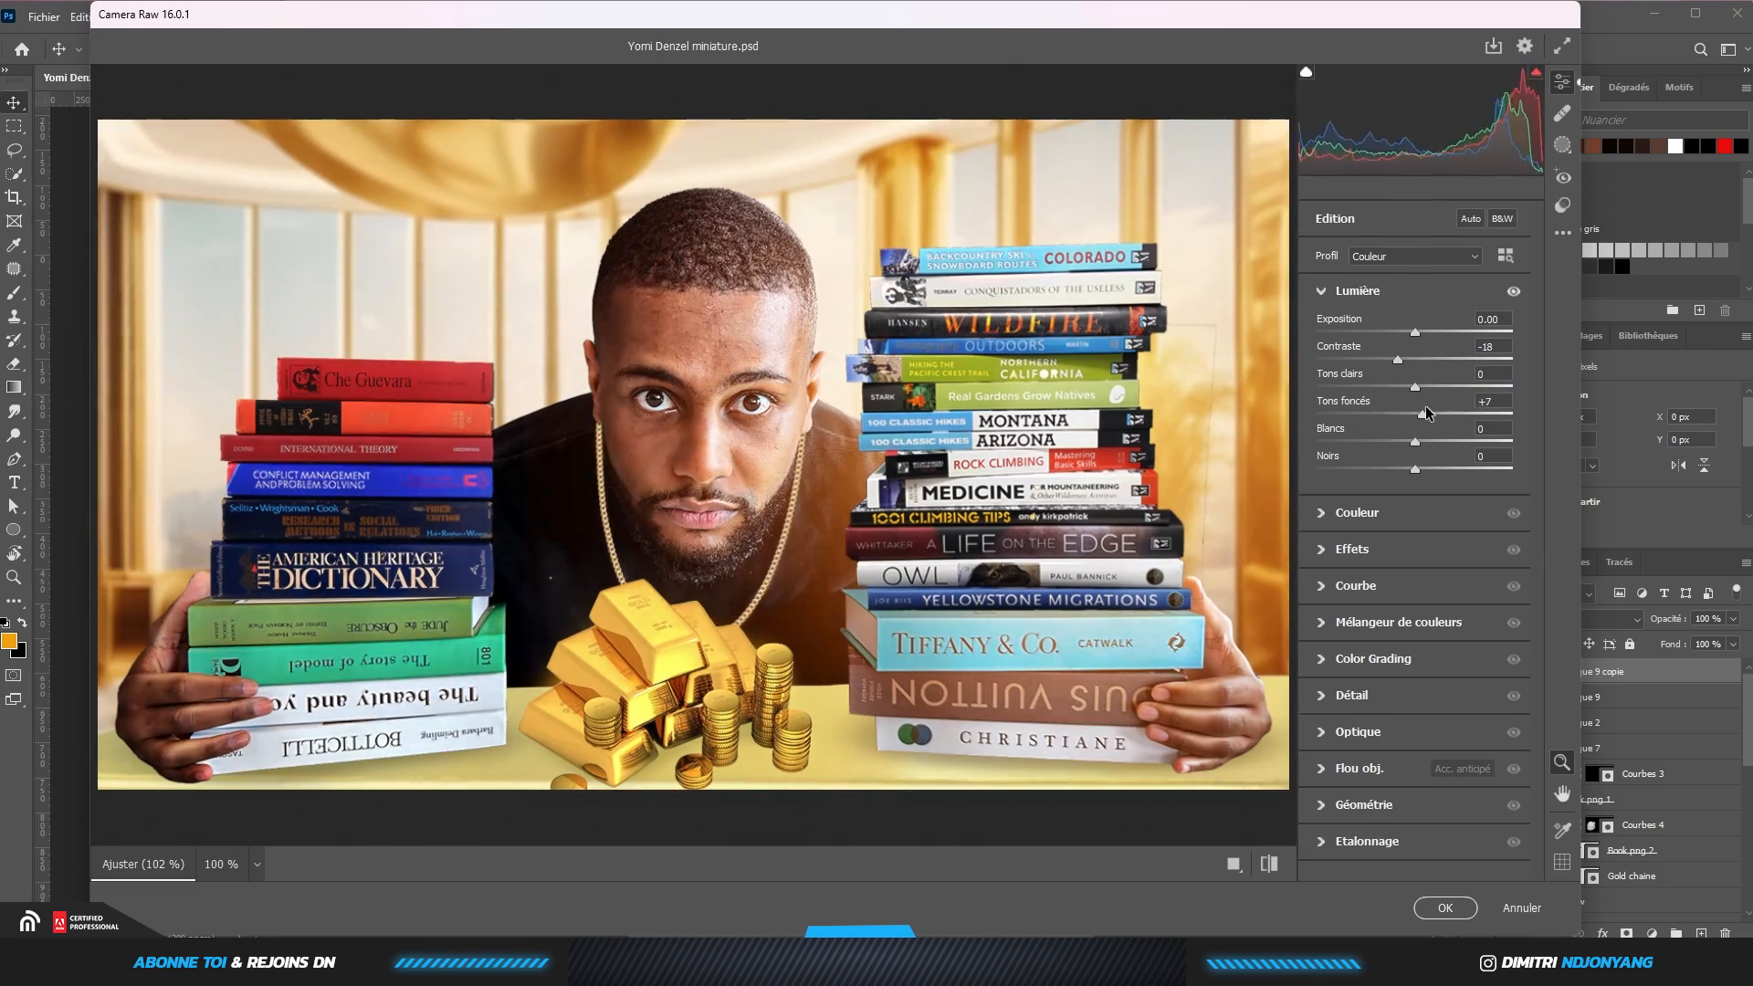
{"action": "left_click", "coordinate": [1445, 908]}
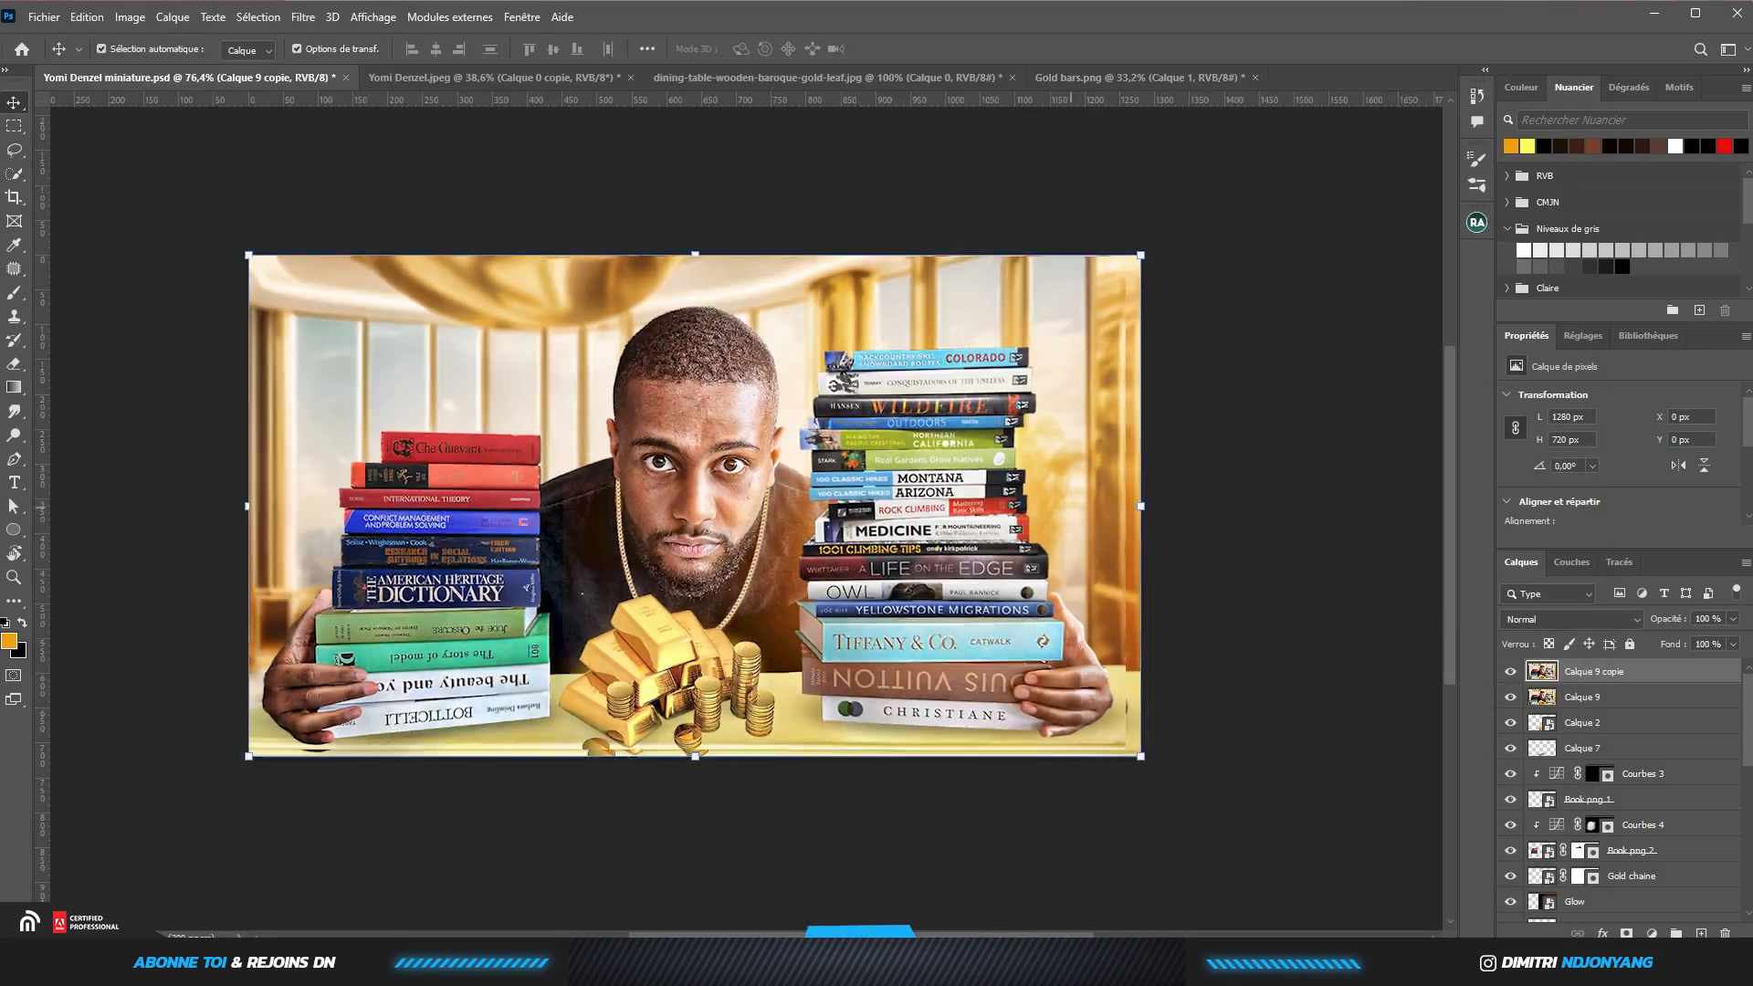